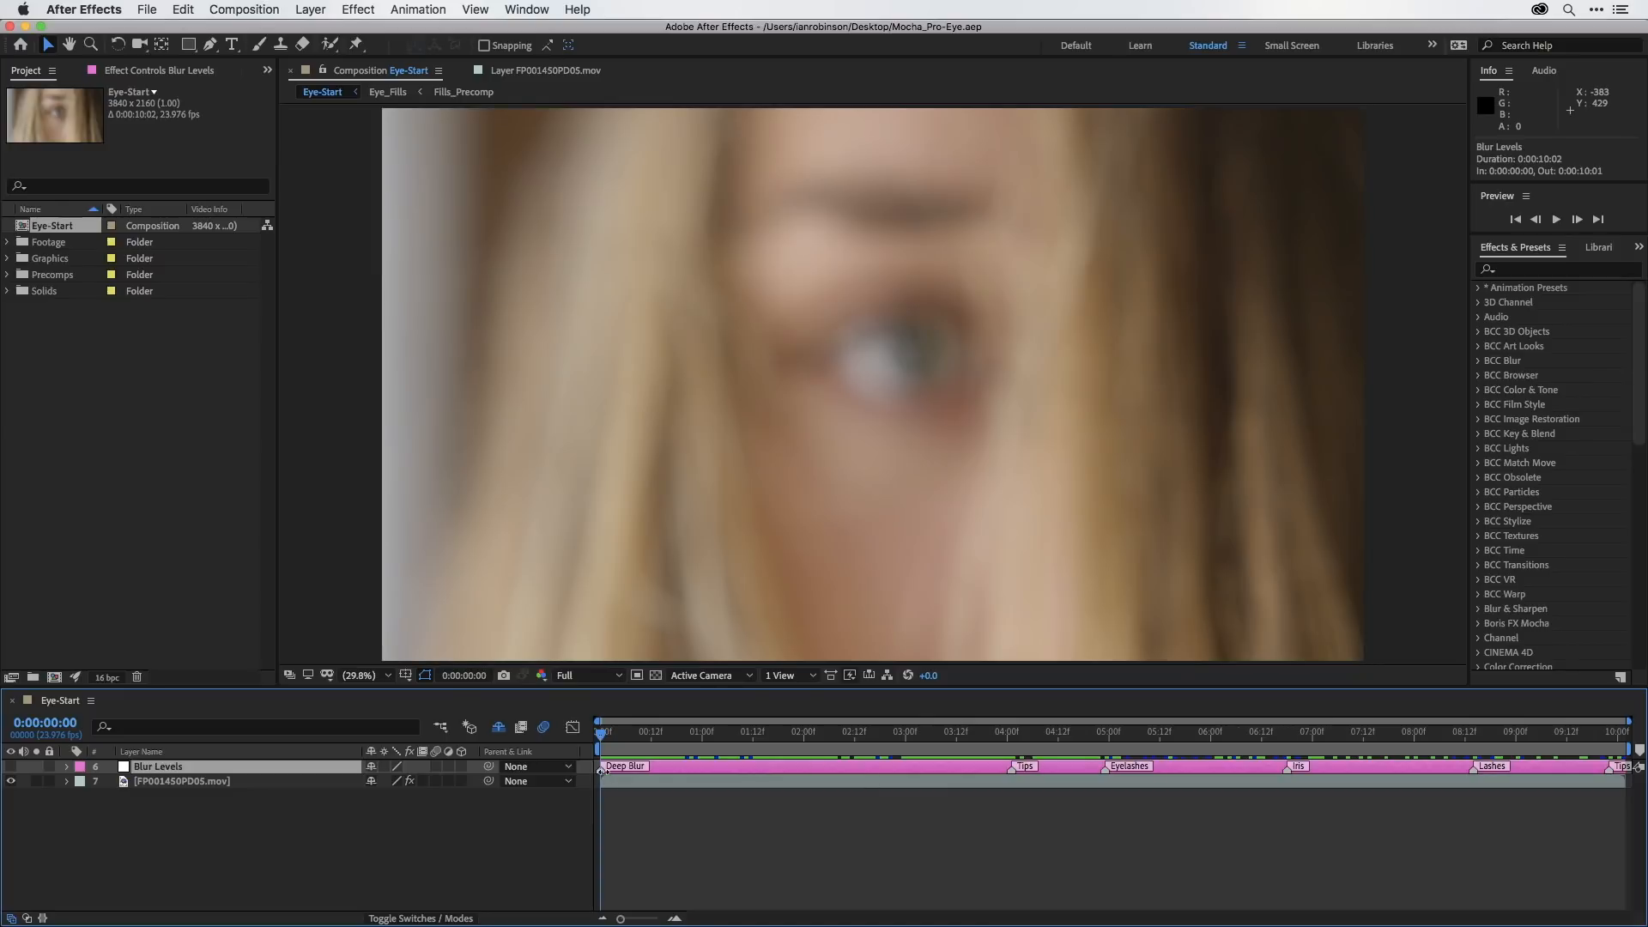
Examine the footage's focus at the Blur Levels markers: Deep Blur, Tips, Eyelashes, Iris, Lashes and the final marker.
{"action": "double_click", "coordinate": [602, 767]}
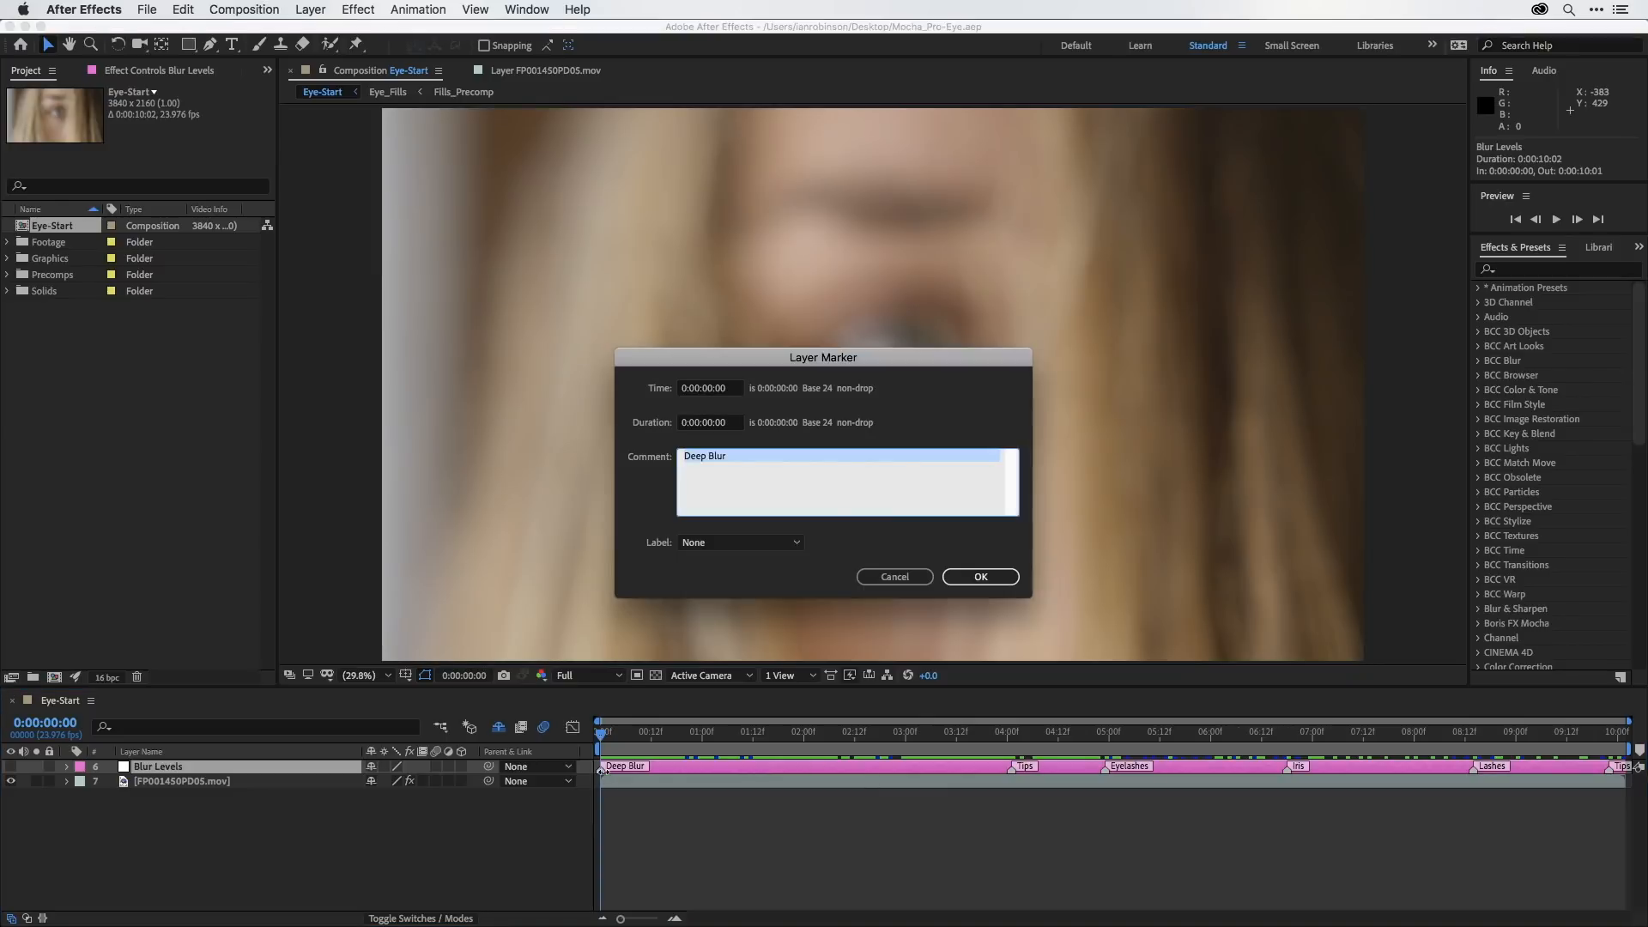
{"action": "left_click", "coordinate": [889, 576]}
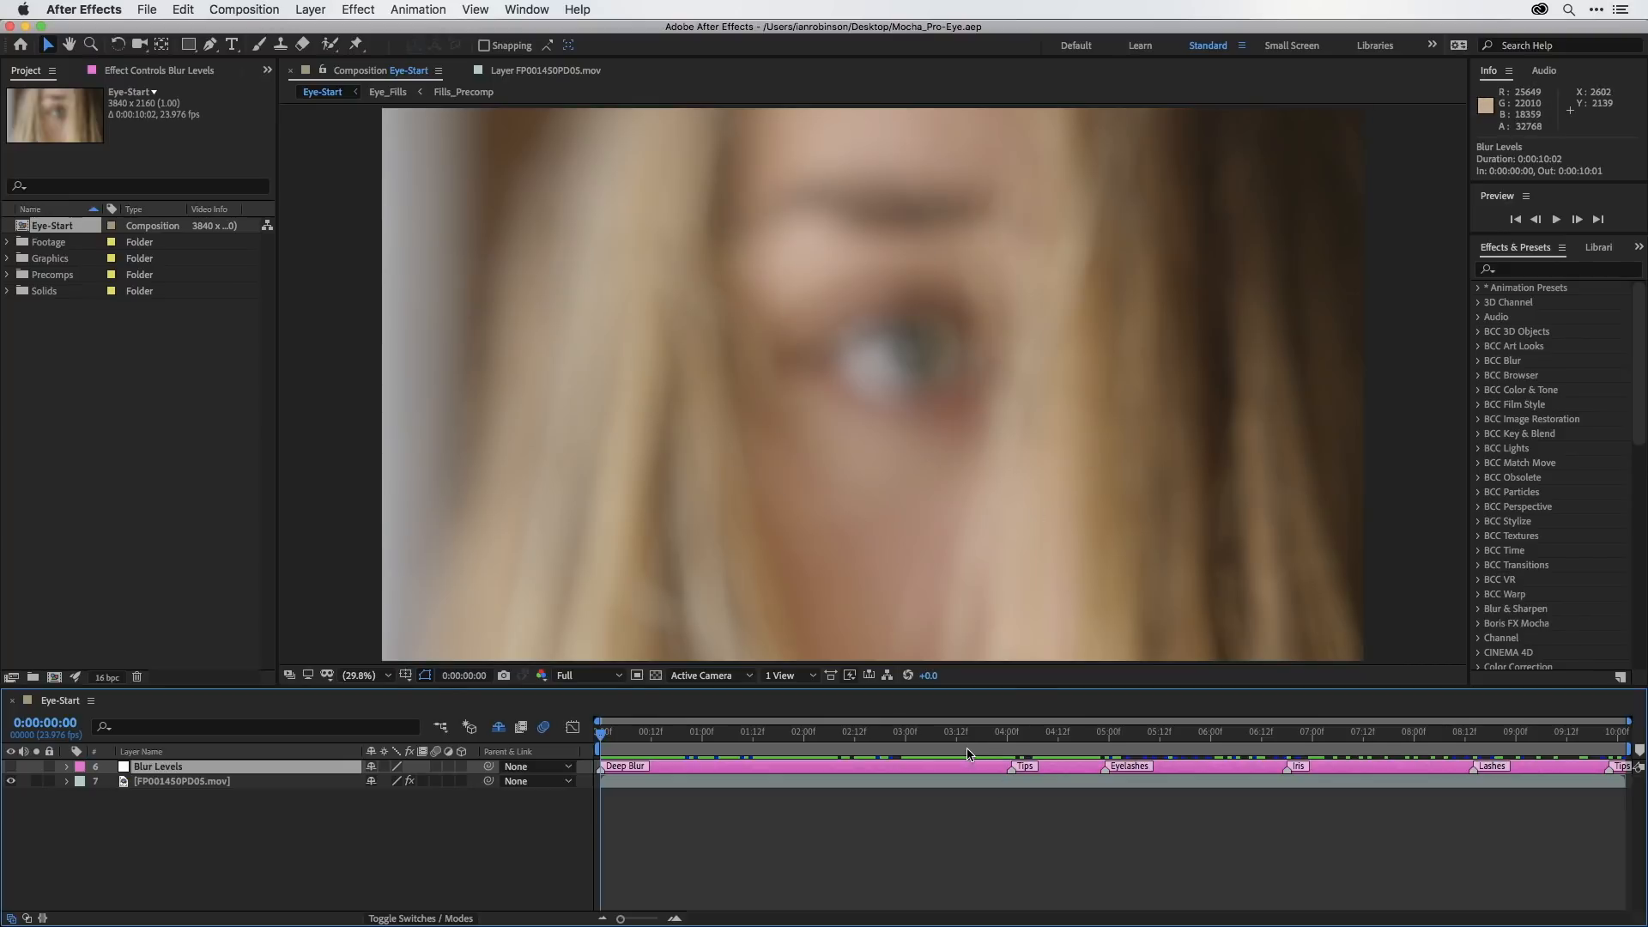
{"action": "left_click_drag", "start_coordinate": [667, 743], "coordinate": [1010, 757]}
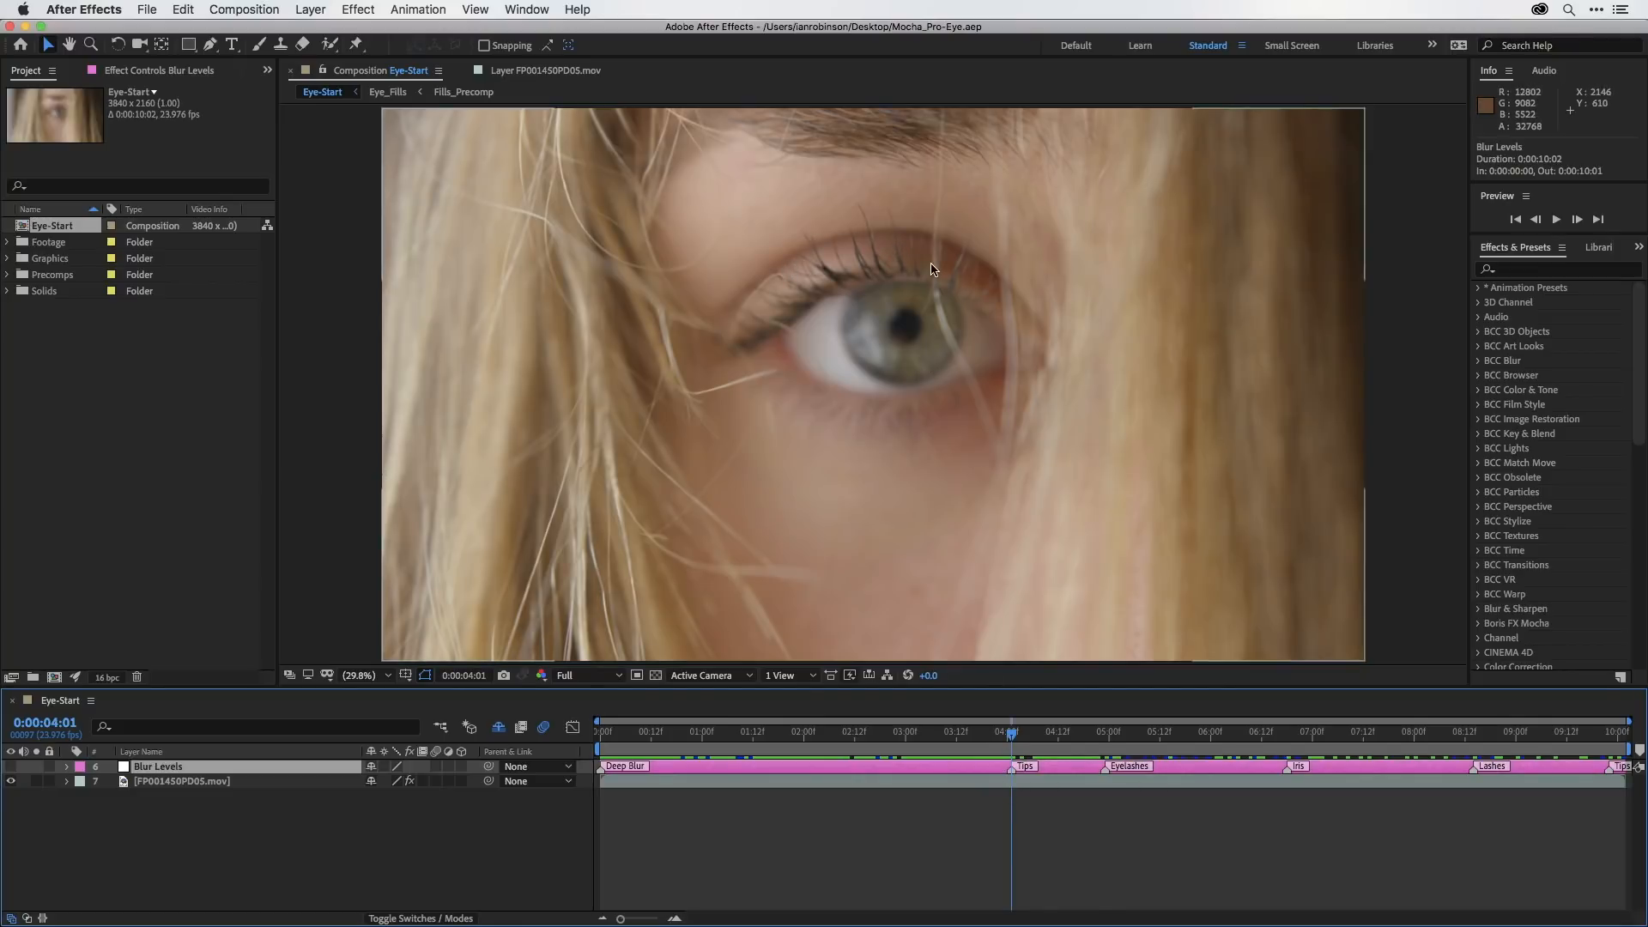
{"action": "left_click_drag", "start_coordinate": [1023, 740], "coordinate": [1107, 753]}
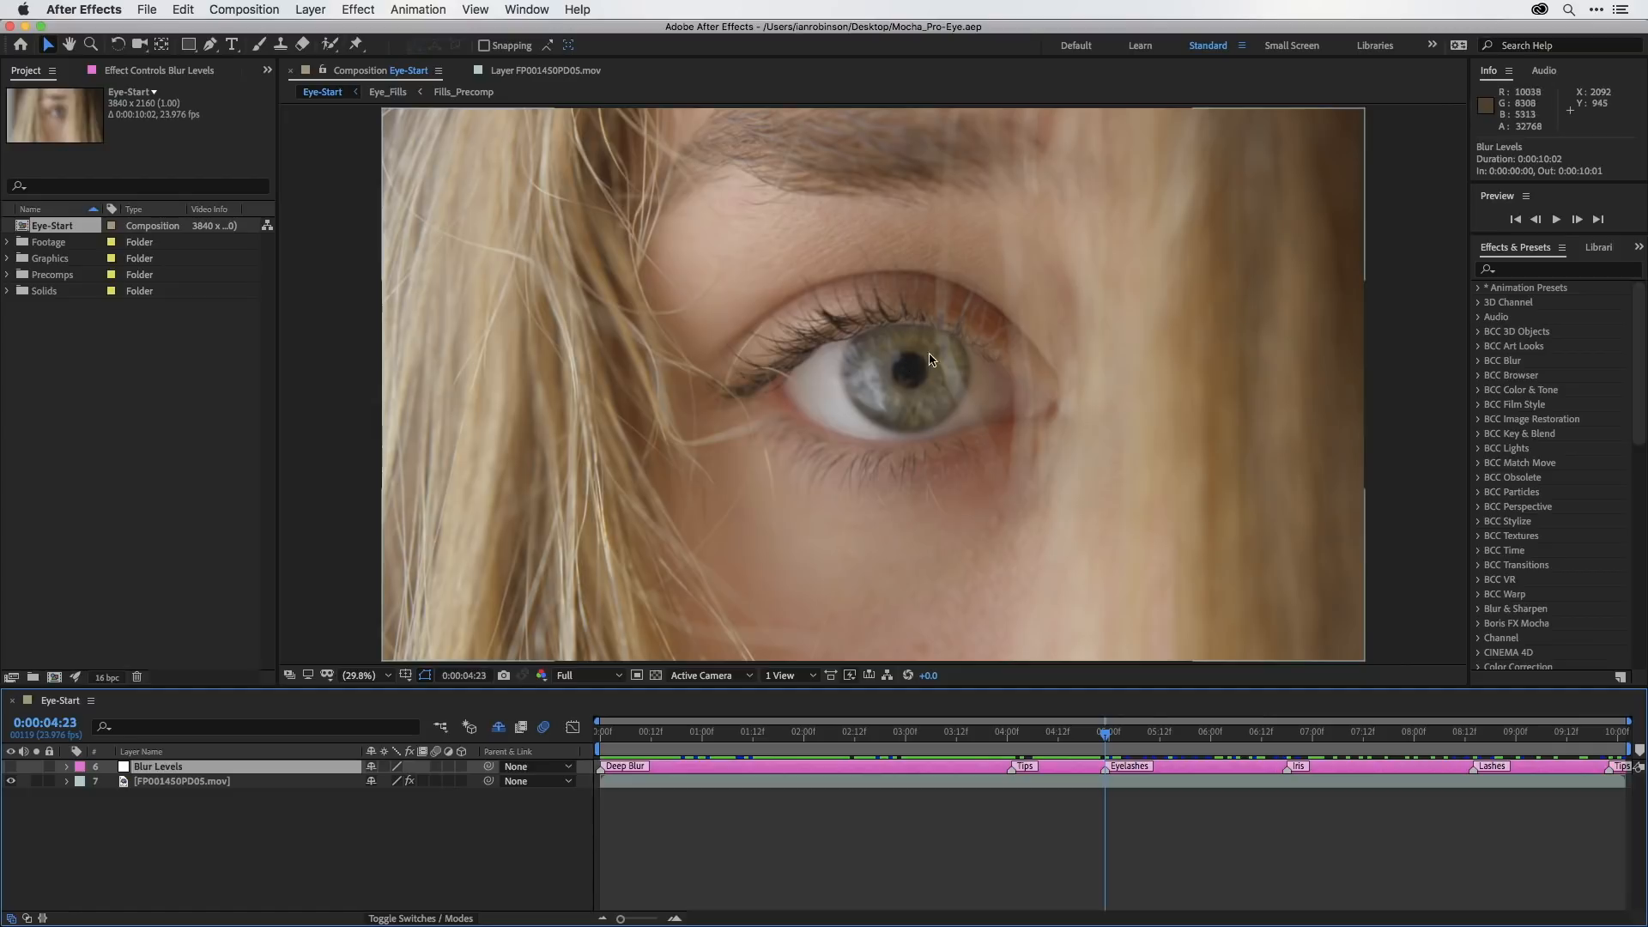
{"action": "left_click_drag", "start_coordinate": [1189, 731], "coordinate": [1281, 757]}
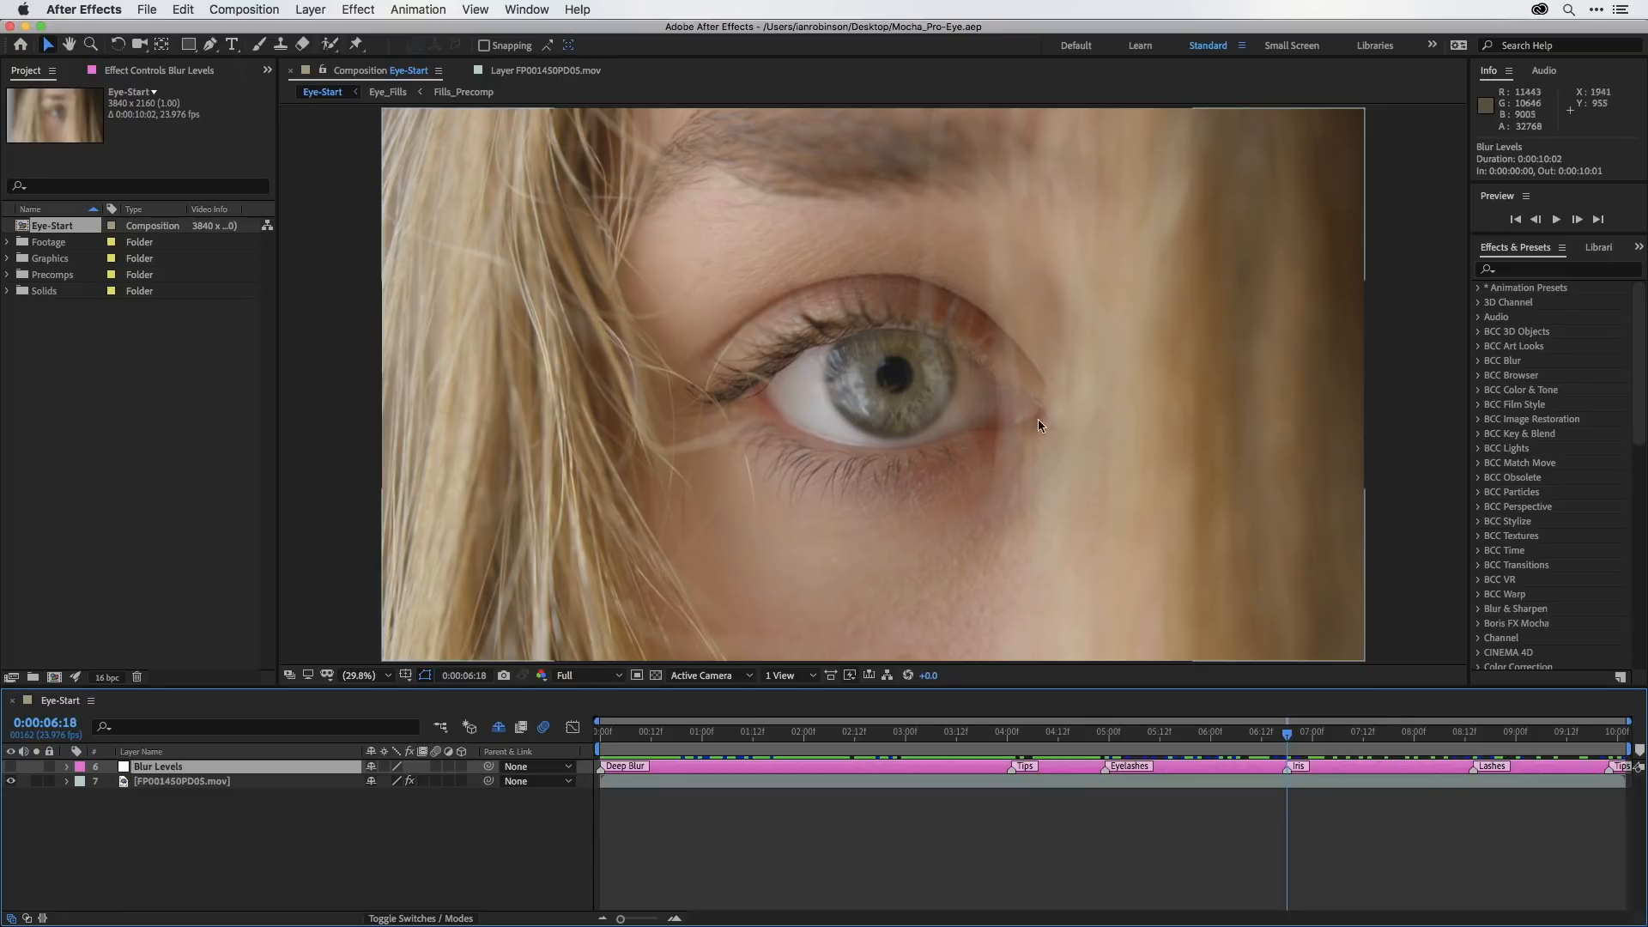
{"action": "left_click_drag", "start_coordinate": [1328, 736], "coordinate": [1466, 749]}
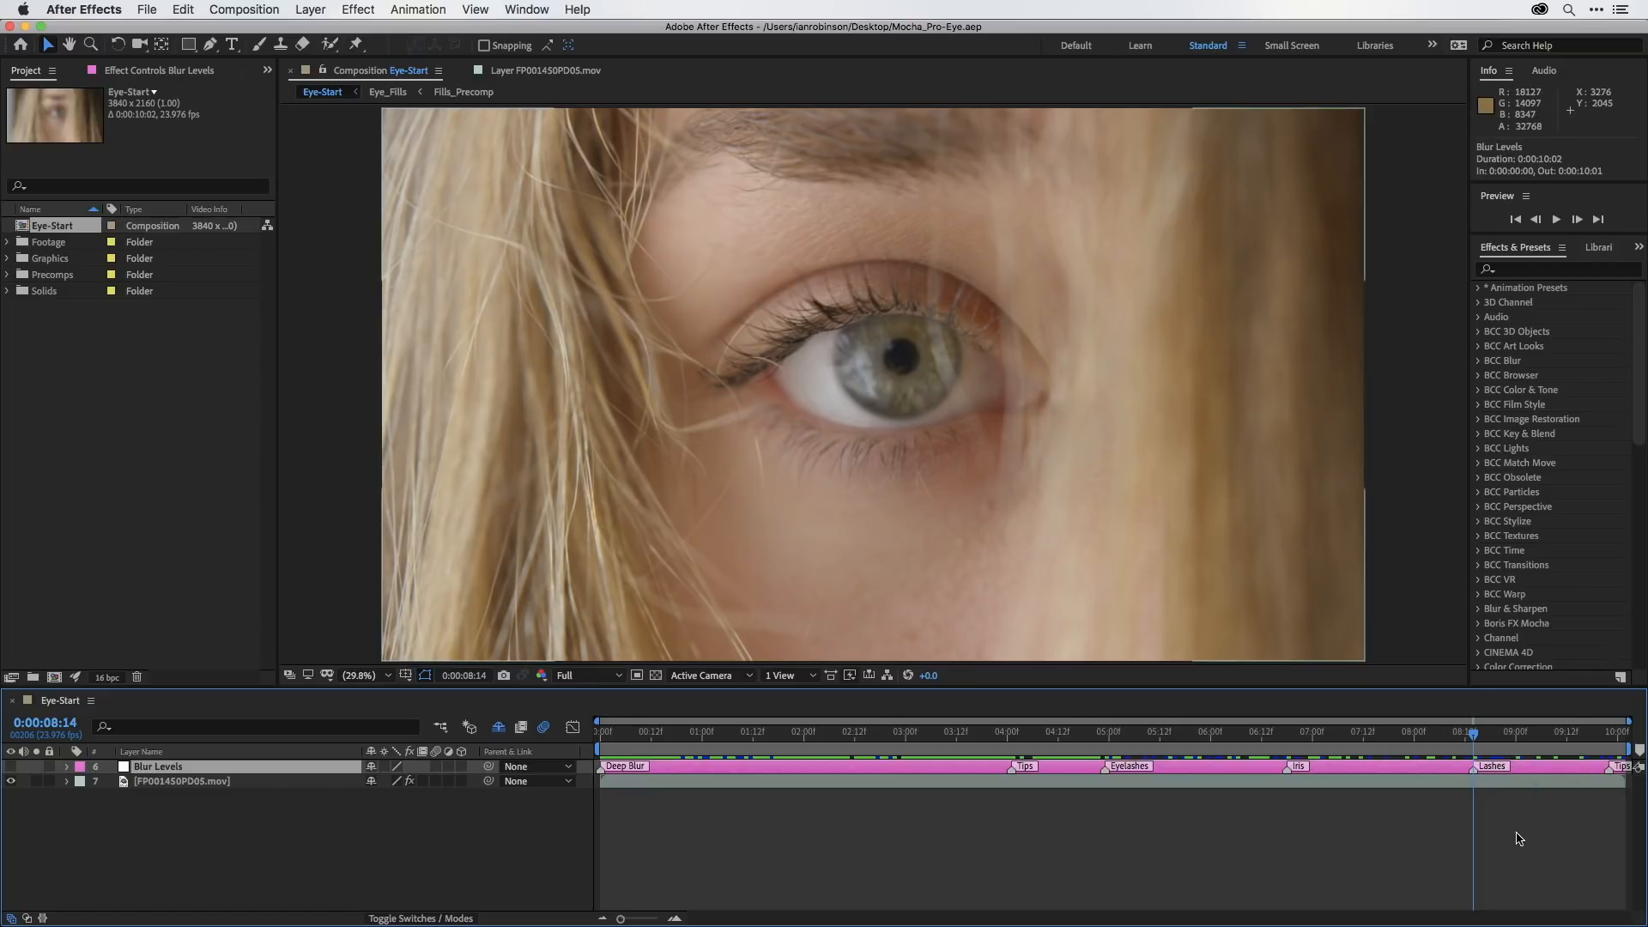
{"action": "left_click_drag", "start_coordinate": [1504, 740], "coordinate": [1601, 749]}
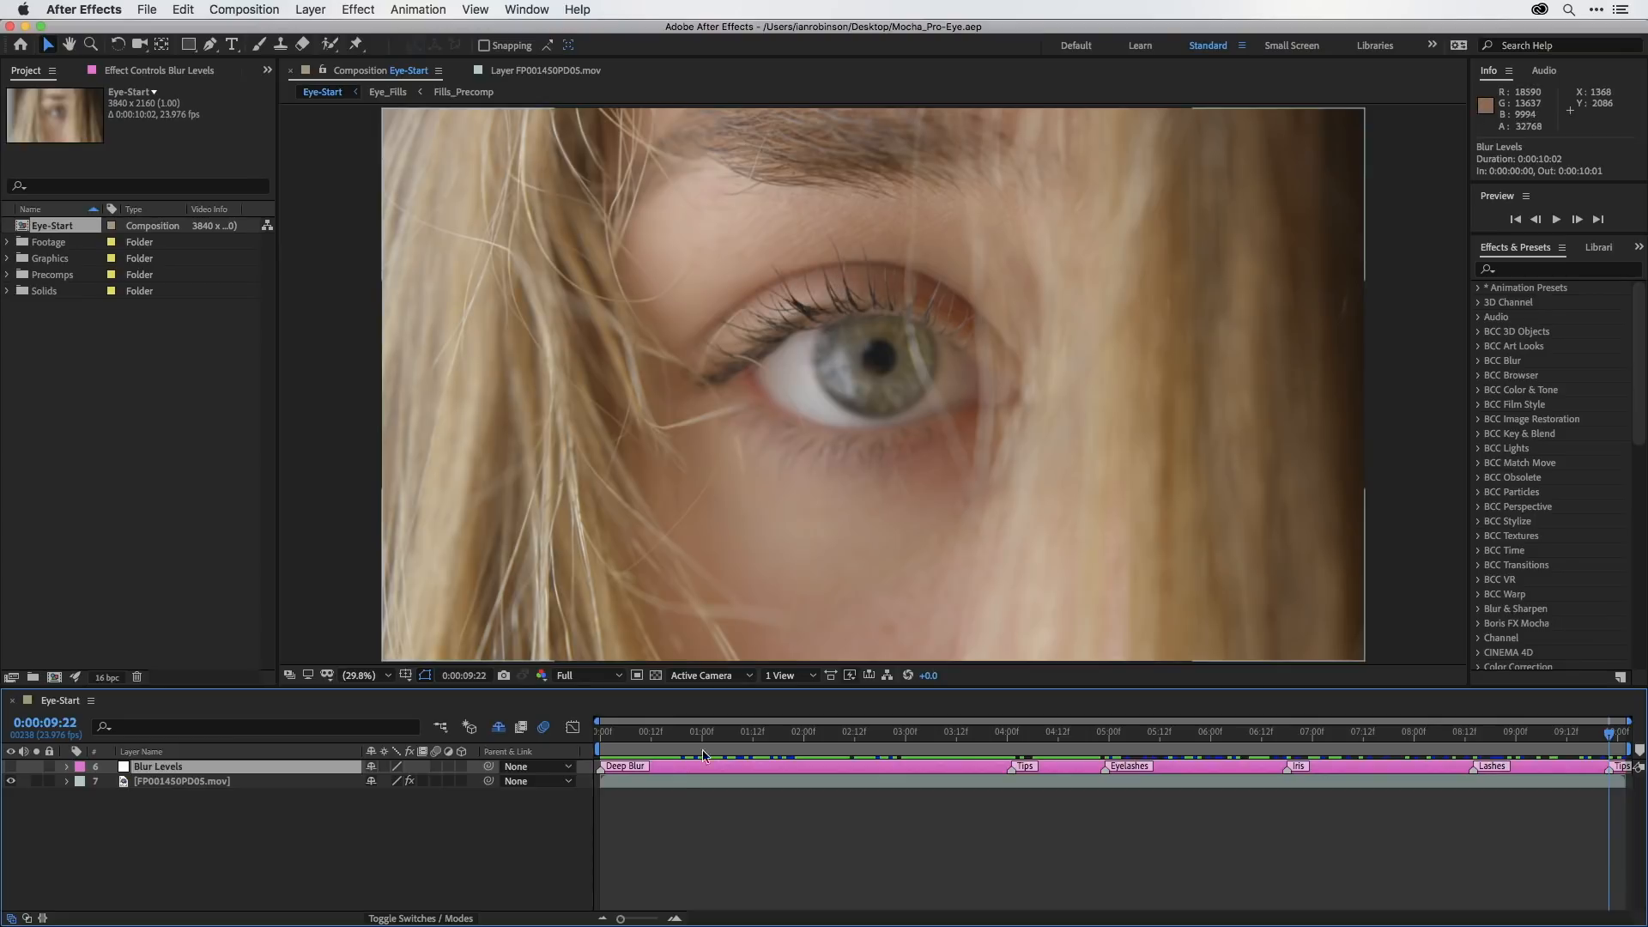
With the playhead at the Eyelashes marker (0:00:04:23), apply the Boris FX Mocha Pro effect to the FP001450PD05.mov layer.
{"action": "left_click", "coordinate": [664, 738]}
{"action": "mouse_move", "coordinate": [663, 738]}
{"action": "left_mouse_down"}
{"action": "mouse_move", "coordinate": [1072, 748]}
{"action": "mouse_move", "coordinate": [1105, 764]}
{"action": "mouse_move", "coordinate": [1049, 759]}
{"action": "mouse_move", "coordinate": [1104, 764]}
{"action": "left_mouse_up"}
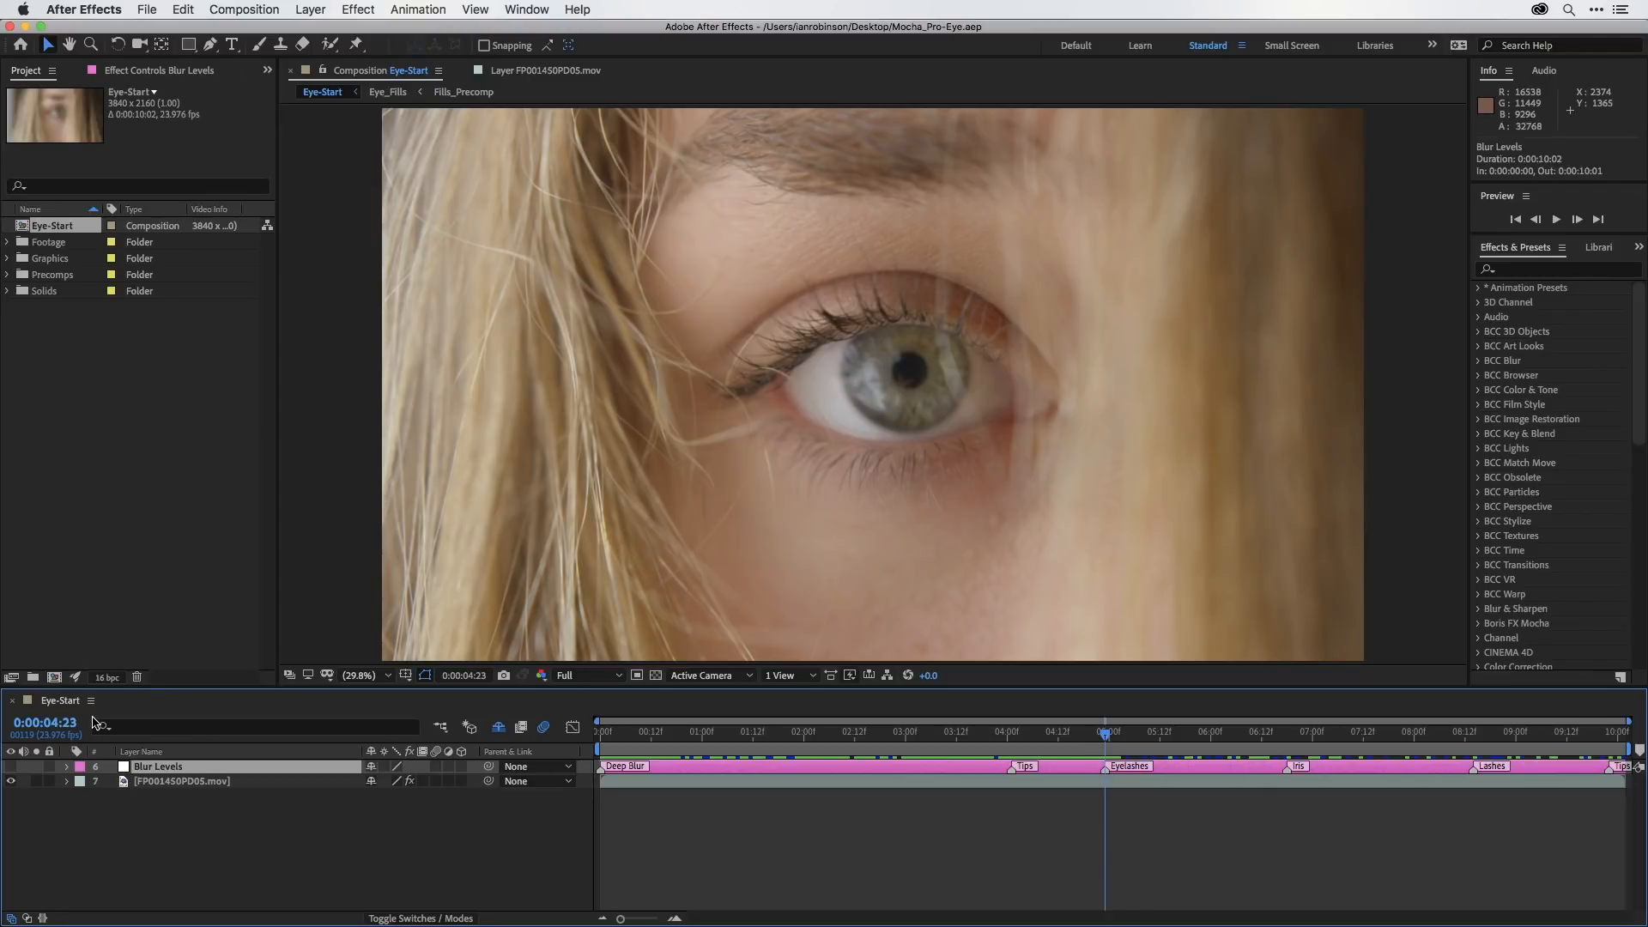
{"action": "left_click", "coordinate": [137, 783]}
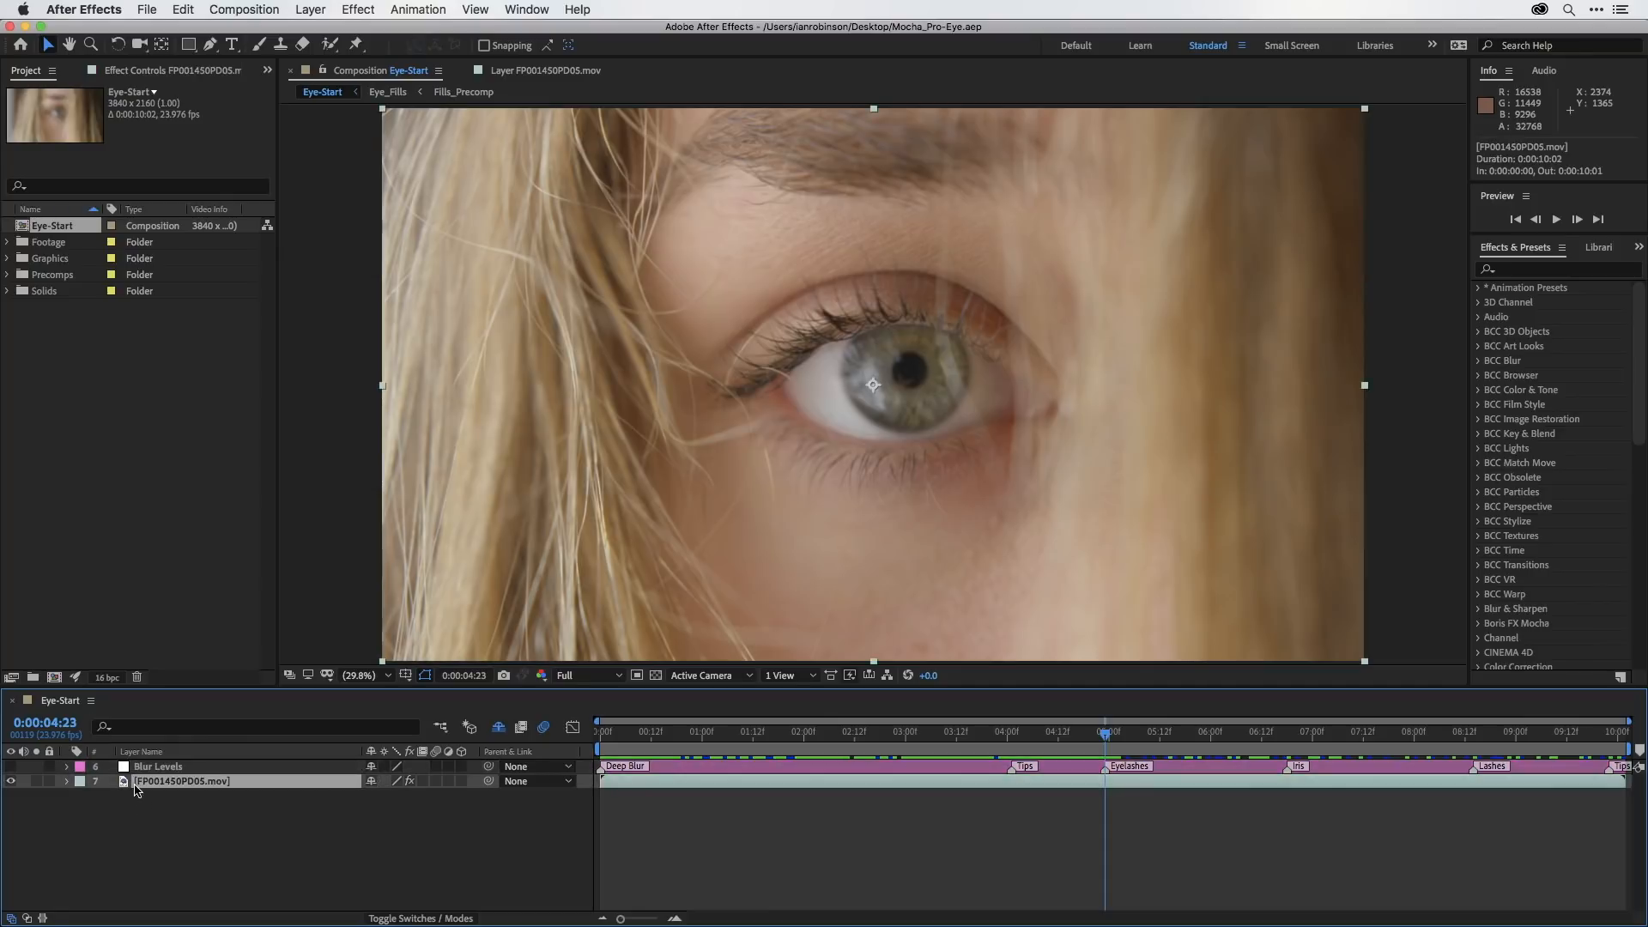
{"action": "left_click", "coordinate": [352, 8]}
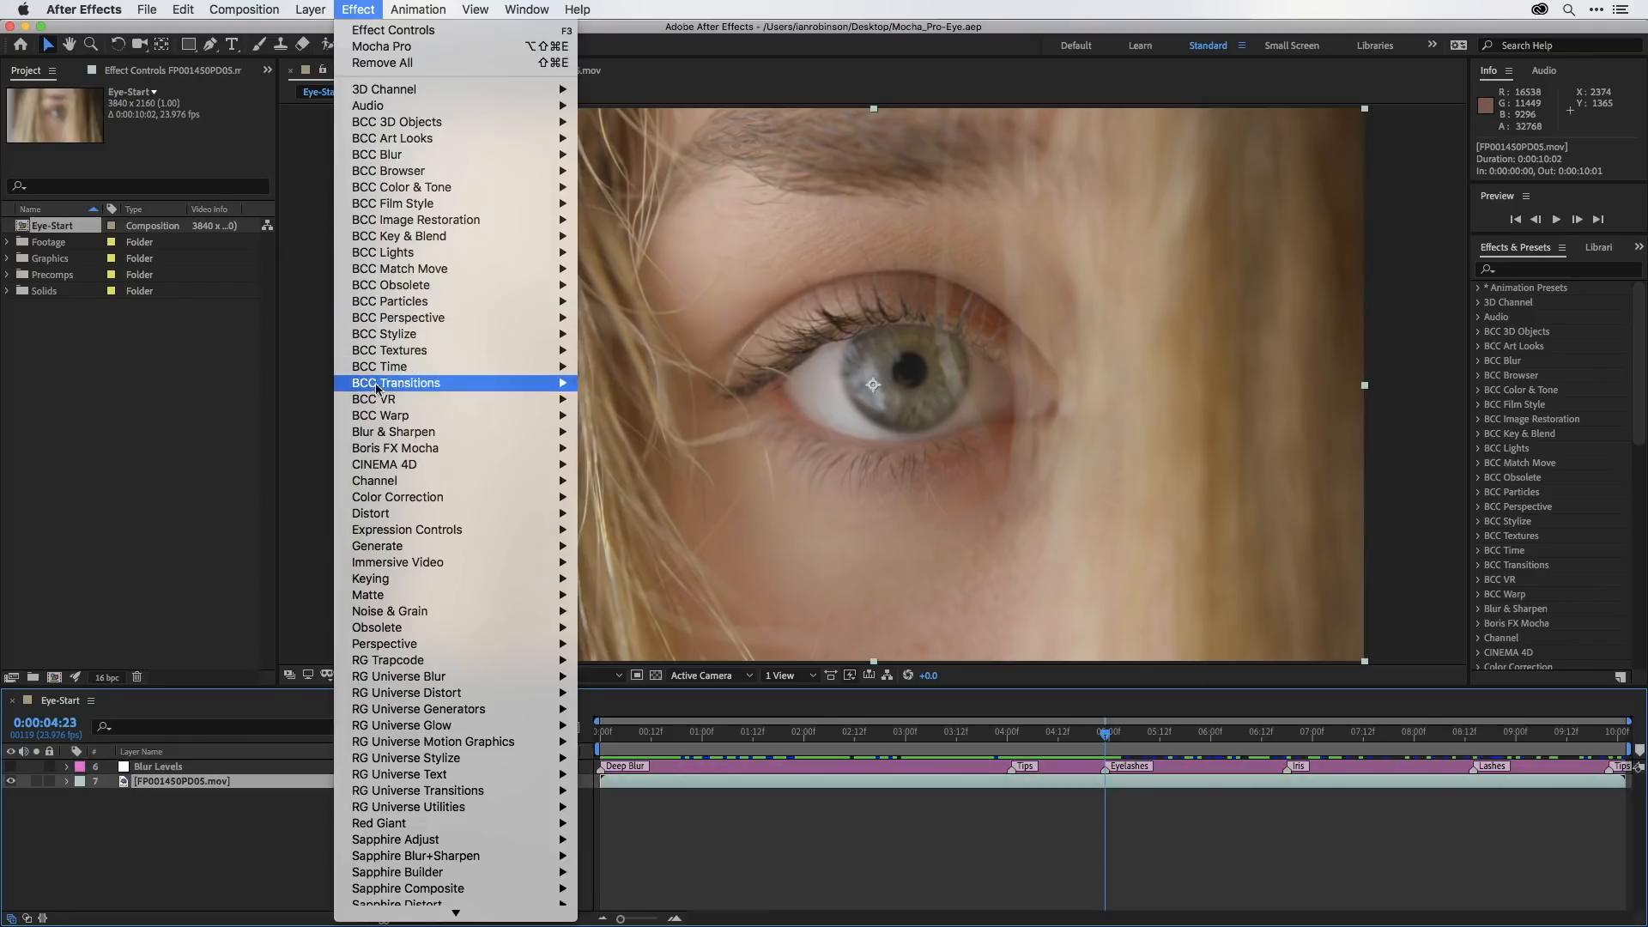
{"action": "mouse_move", "coordinate": [383, 452]}
{"action": "left_click", "coordinate": [606, 467]}
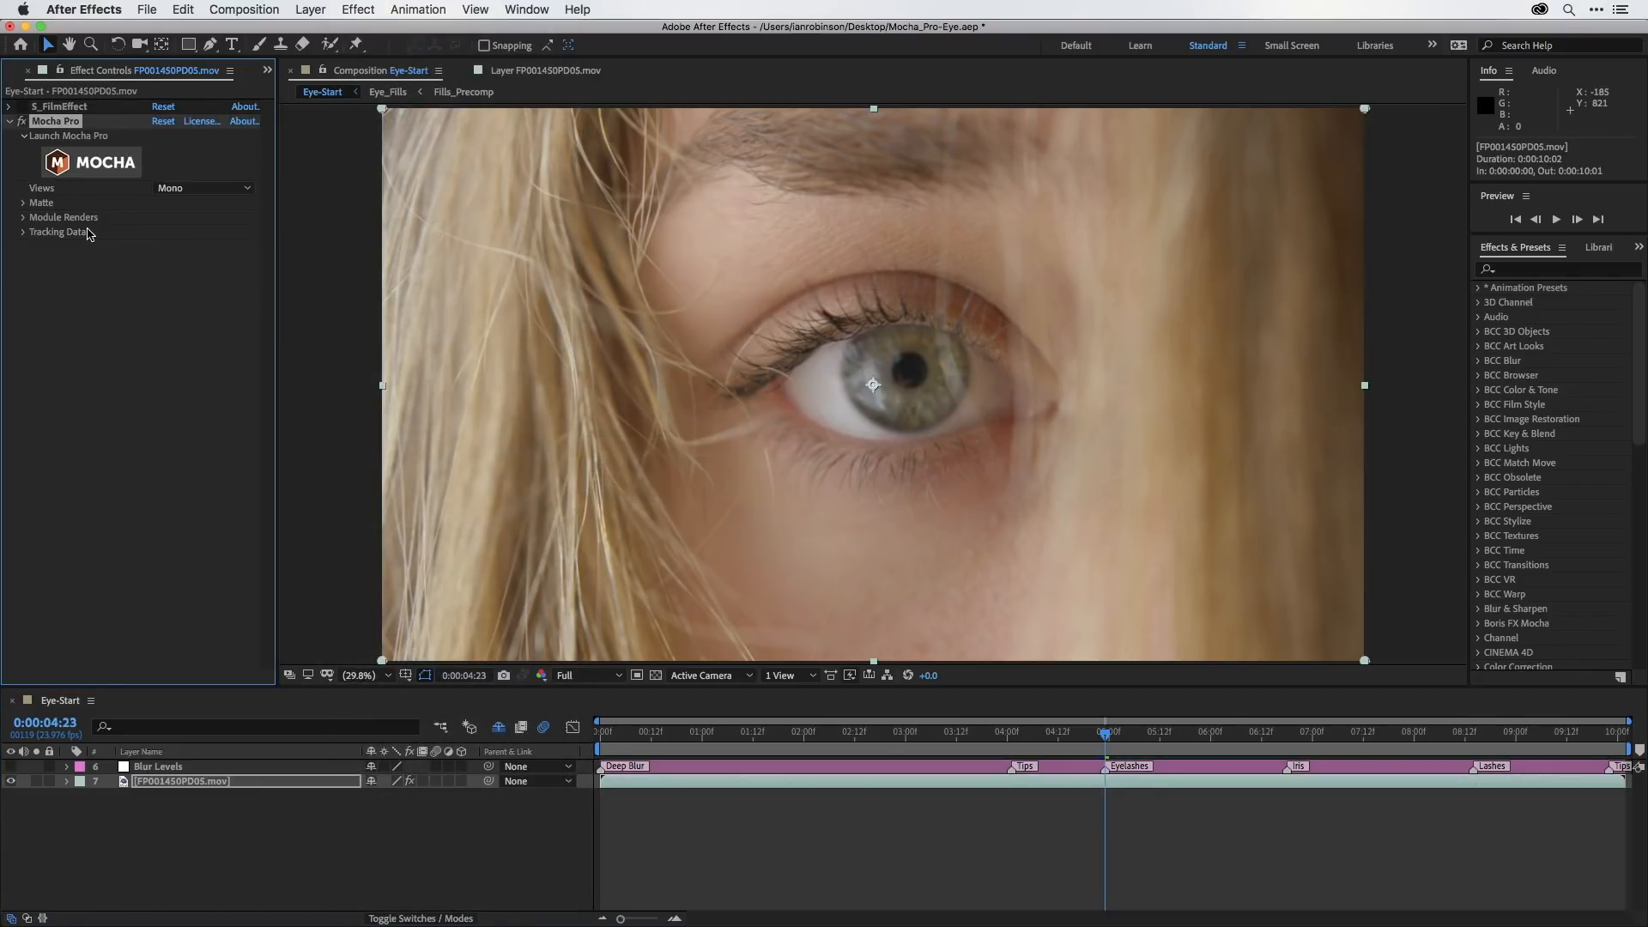
Move the Mocha Pro effect above S_FilmEffect and launch the Mocha Pro interface.
{"action": "left_click", "coordinate": [93, 159]}
{"action": "left_click_drag", "start_coordinate": [55, 126], "coordinate": [62, 106]}
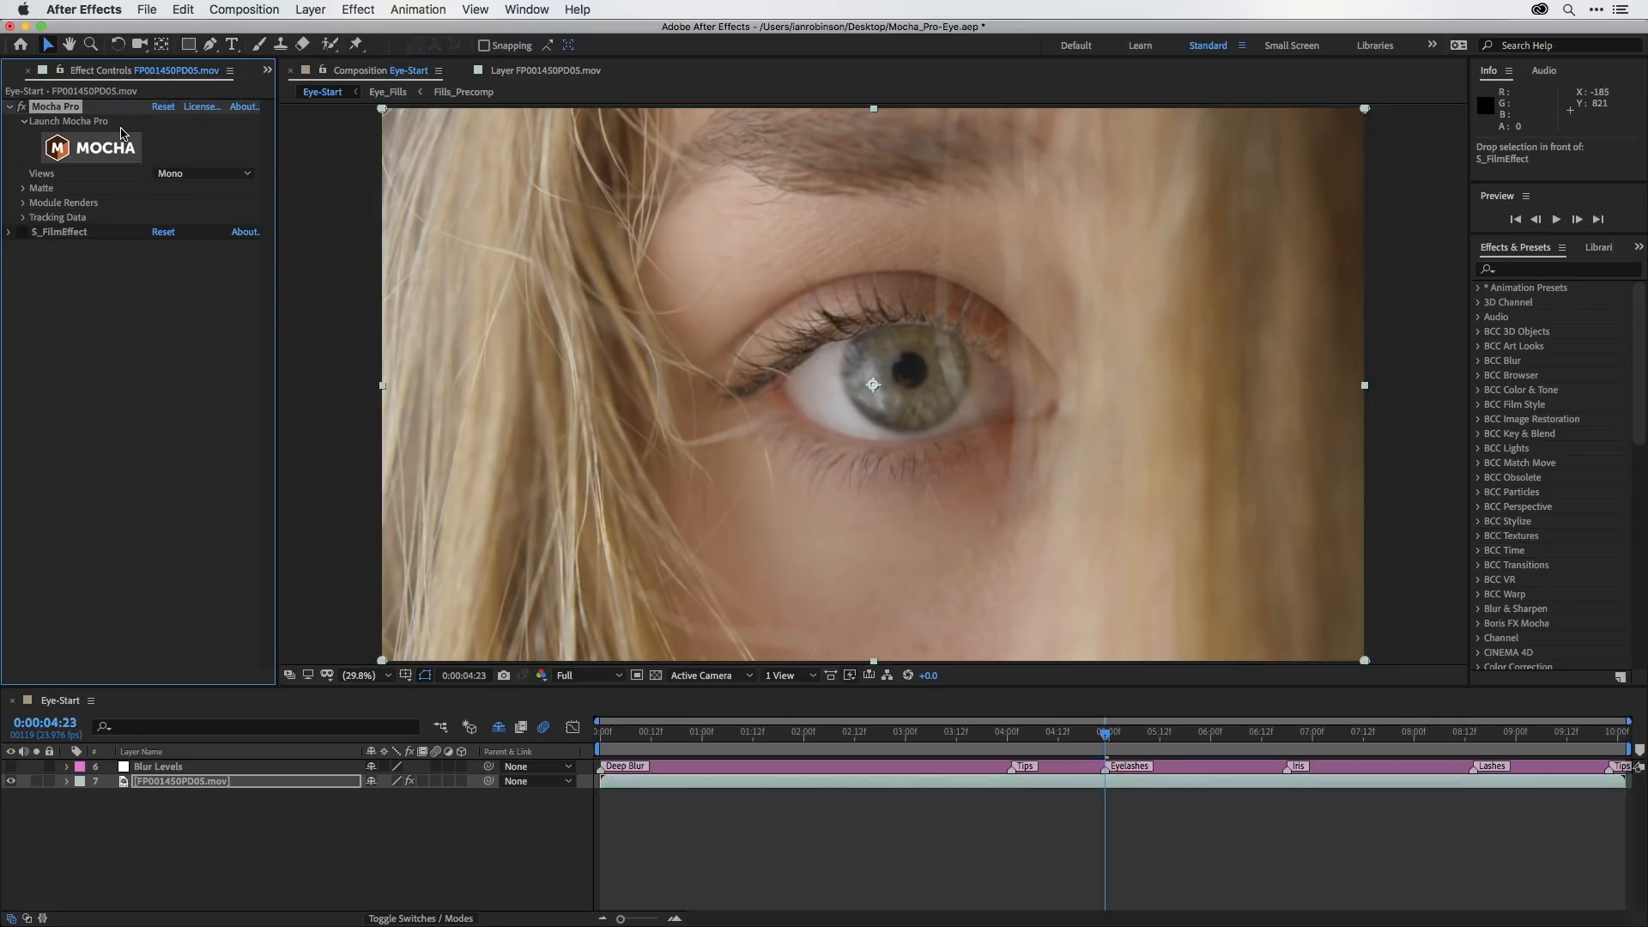
{"action": "left_click", "coordinate": [74, 154]}
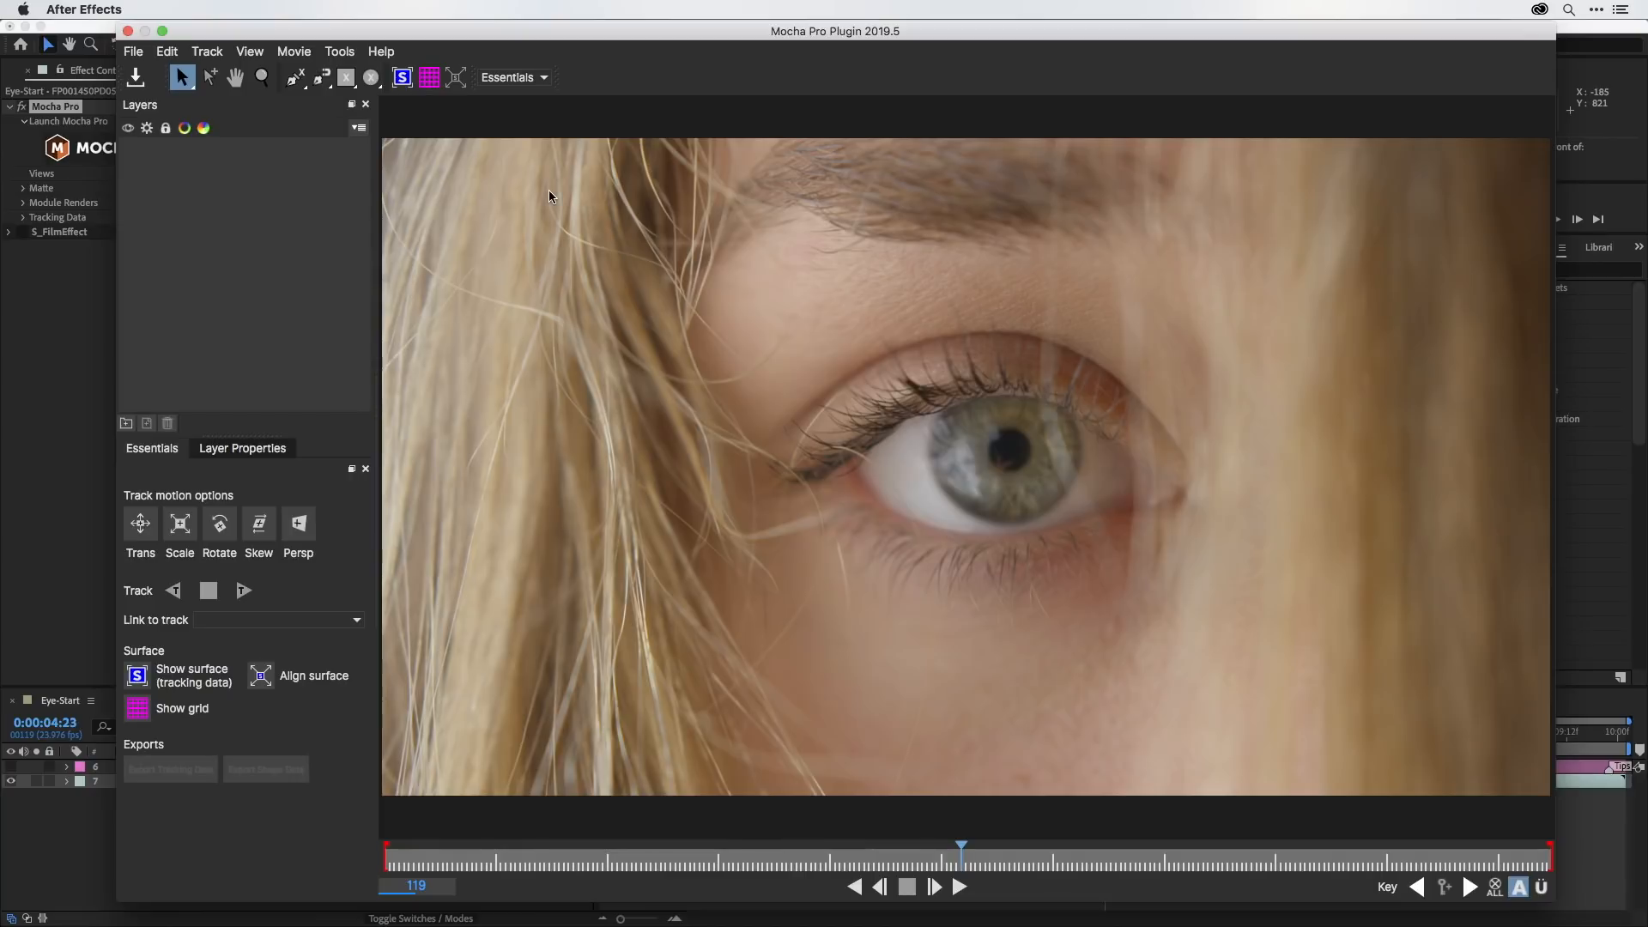
Draw a large rectangular spline around the eye and lower eyebrow at frame 119 and show the planar grid.
{"action": "left_click_drag", "start_coordinate": [347, 81], "coordinate": [349, 104]}
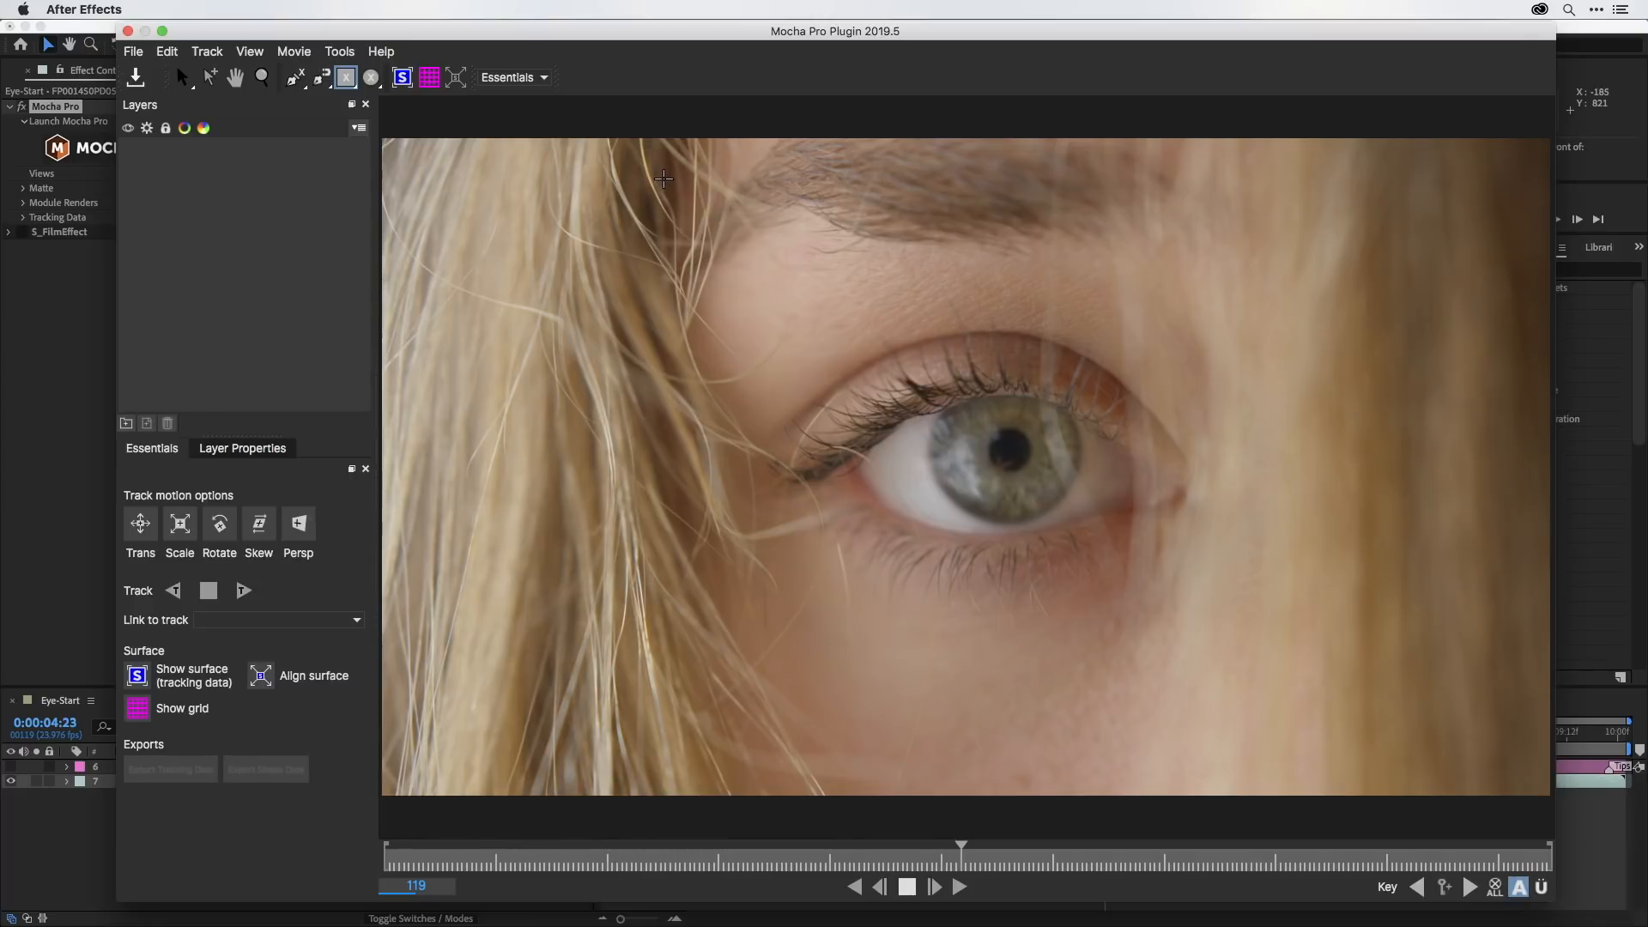
{"action": "left_click_drag", "start_coordinate": [664, 177], "coordinate": [1345, 729]}
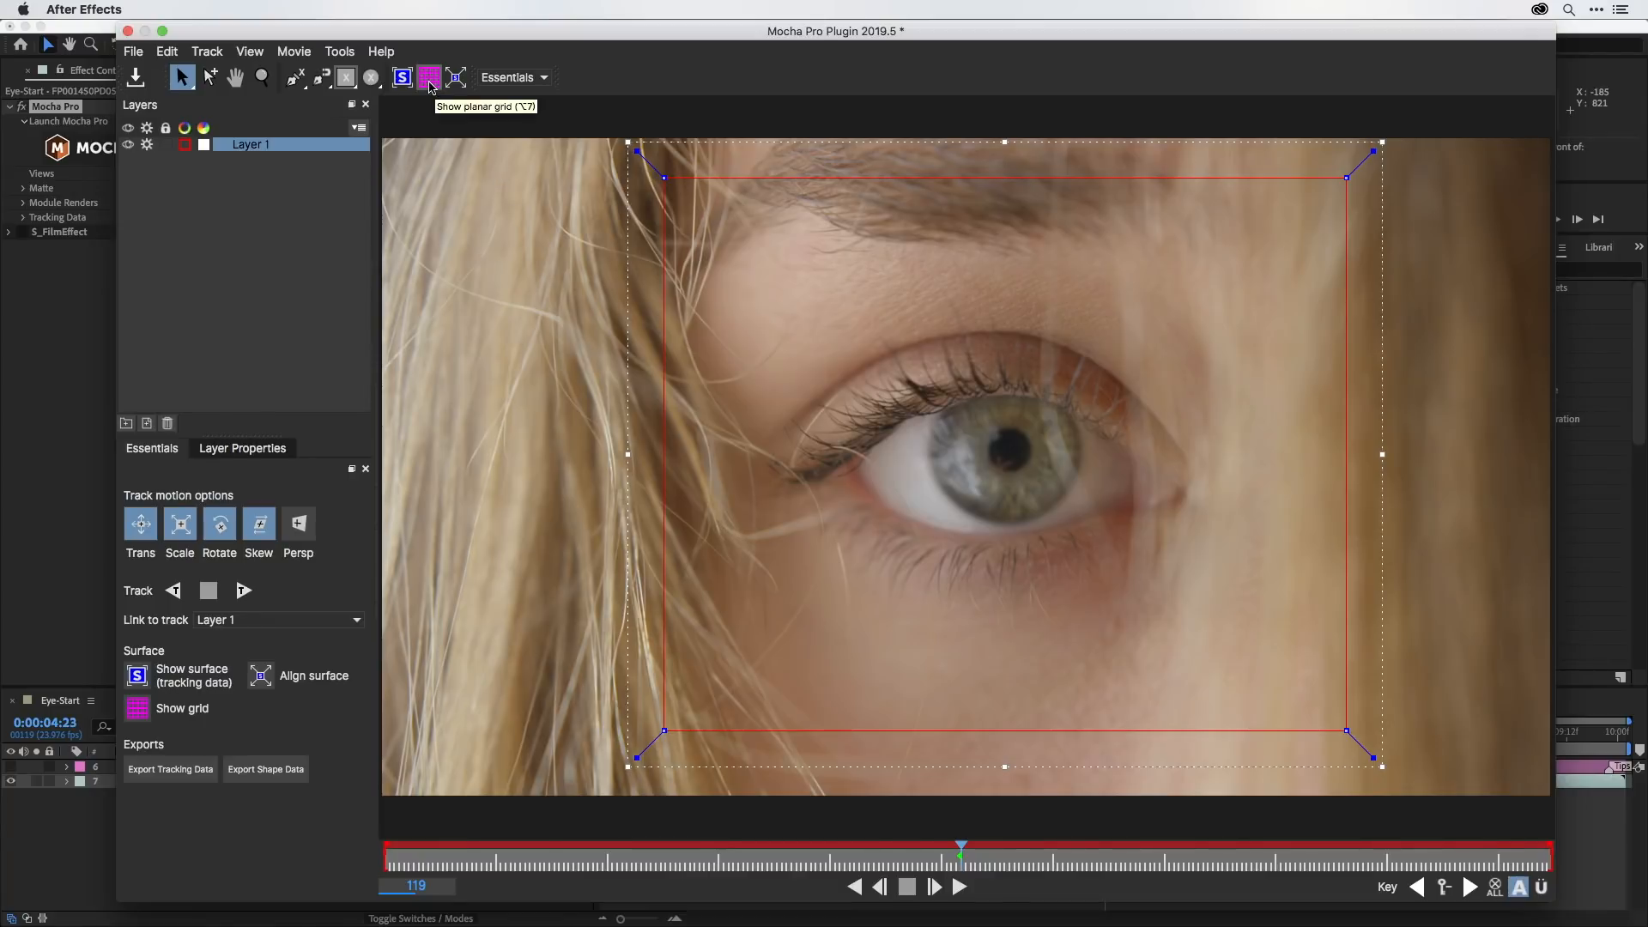
{"action": "left_click", "coordinate": [430, 86]}
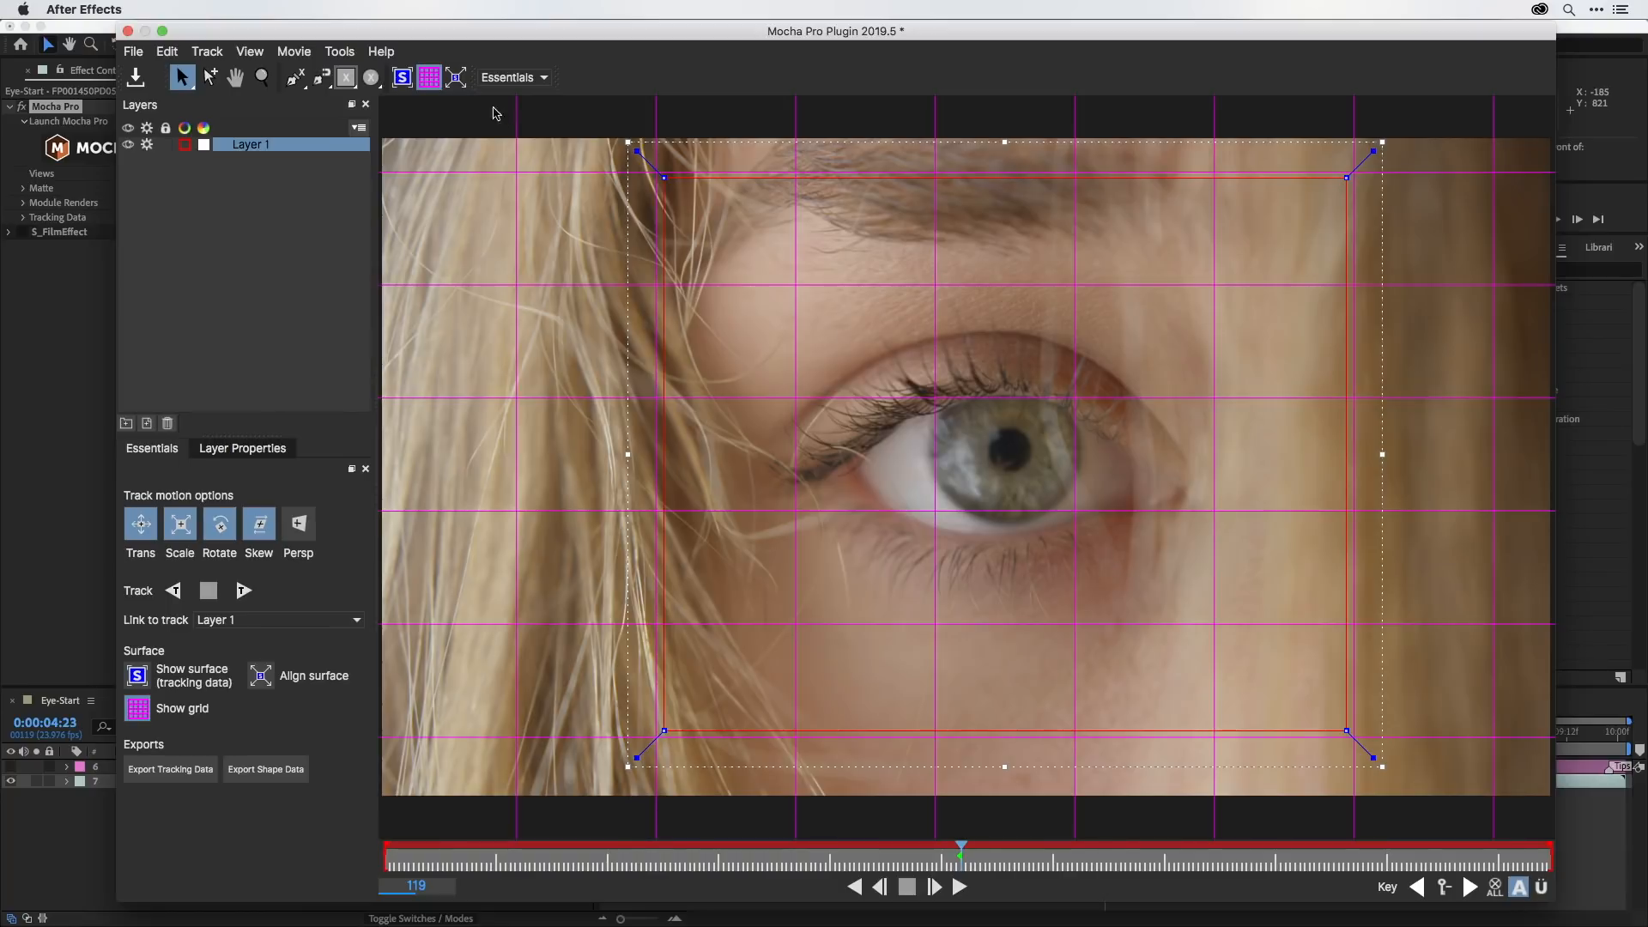
Centre the planar surface on the pupil, showing the surface only for this adjustment.
{"action": "left_click", "coordinate": [403, 79]}
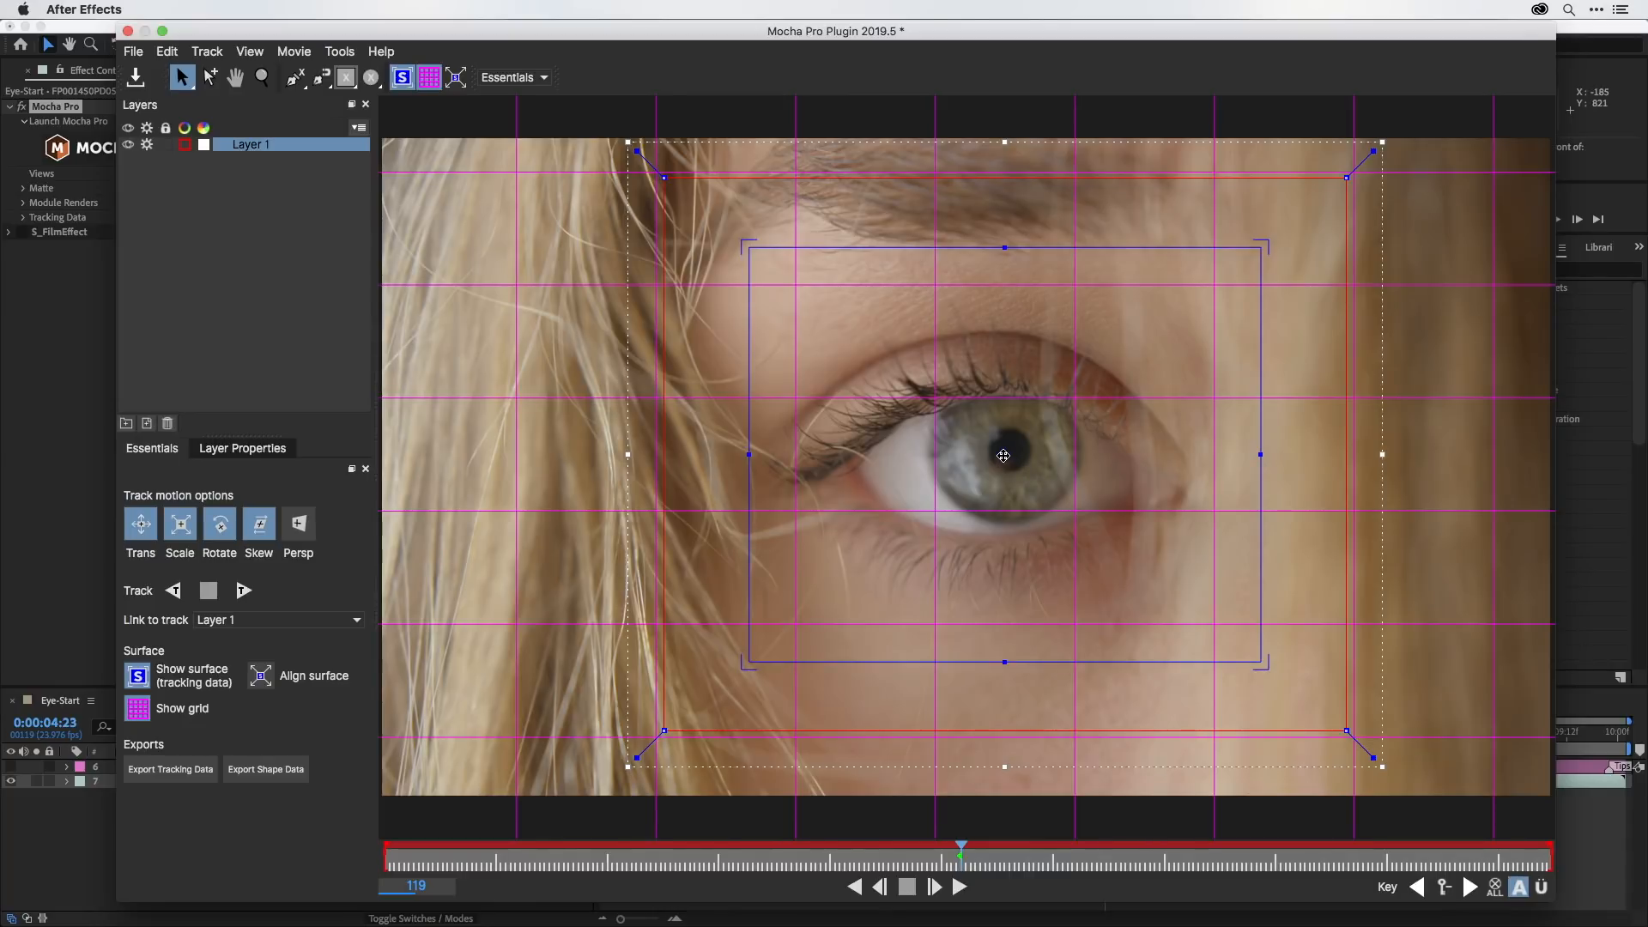
{"action": "left_click_drag", "start_coordinate": [1004, 455], "coordinate": [1009, 451]}
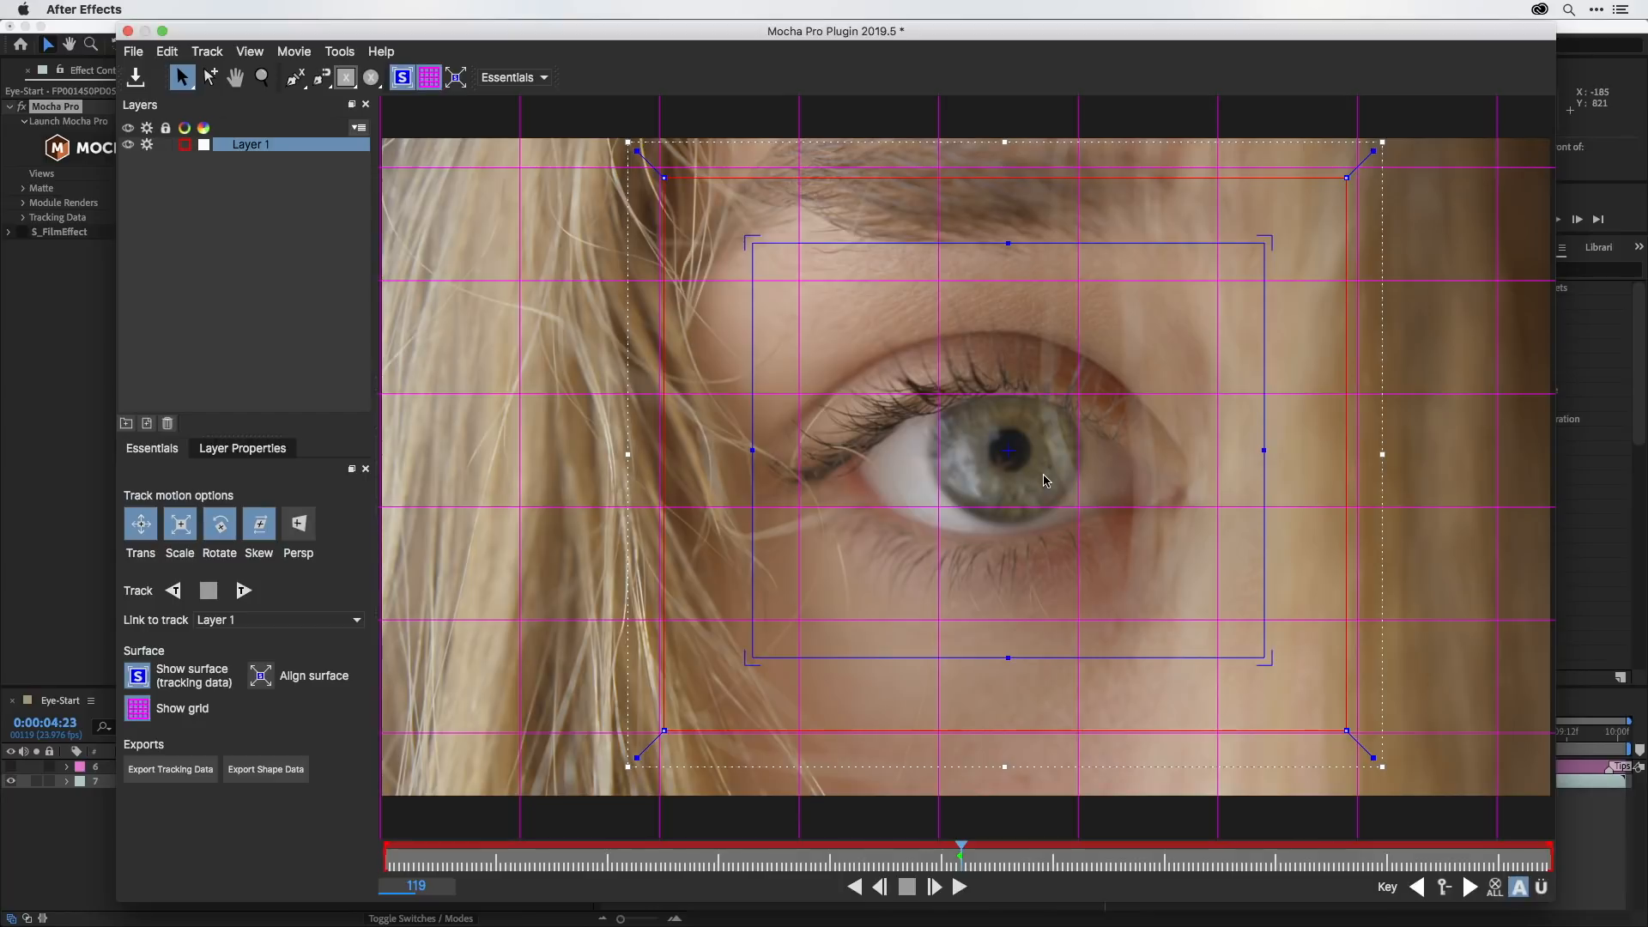
{"action": "left_click", "coordinate": [401, 79]}
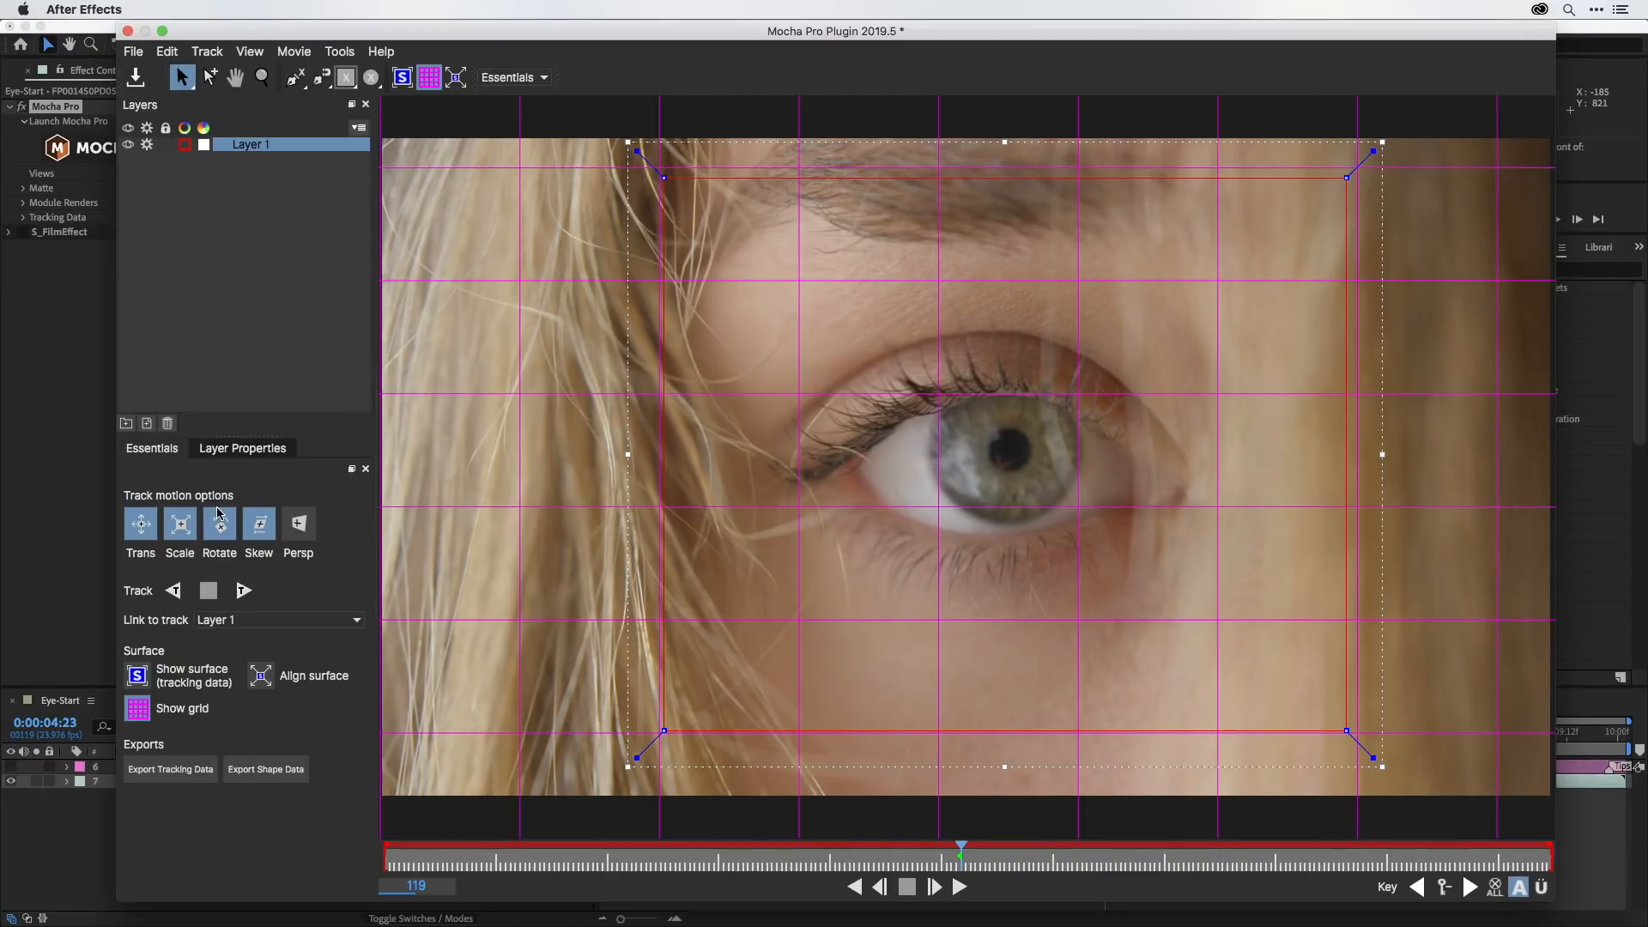
Limit the motion options to Trans and Scale, and track Layer 1 backwards from frame 119 to frame 0.
{"action": "left_click", "coordinate": [258, 528]}
{"action": "left_click", "coordinate": [220, 526]}
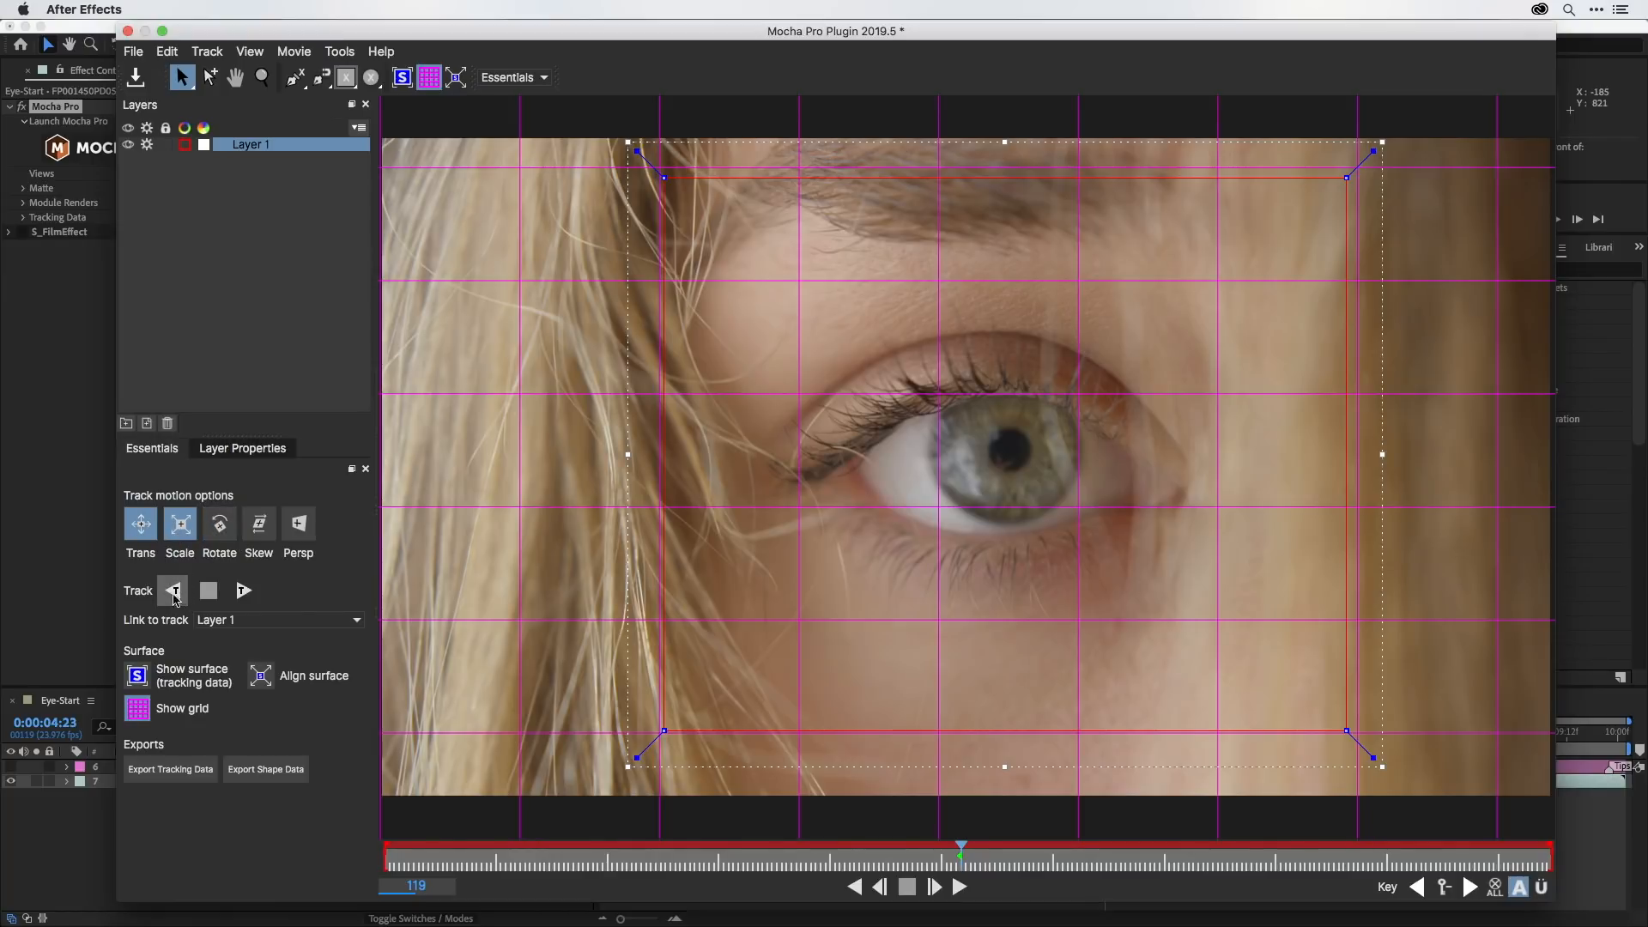
{"action": "left_click", "coordinate": [175, 592]}
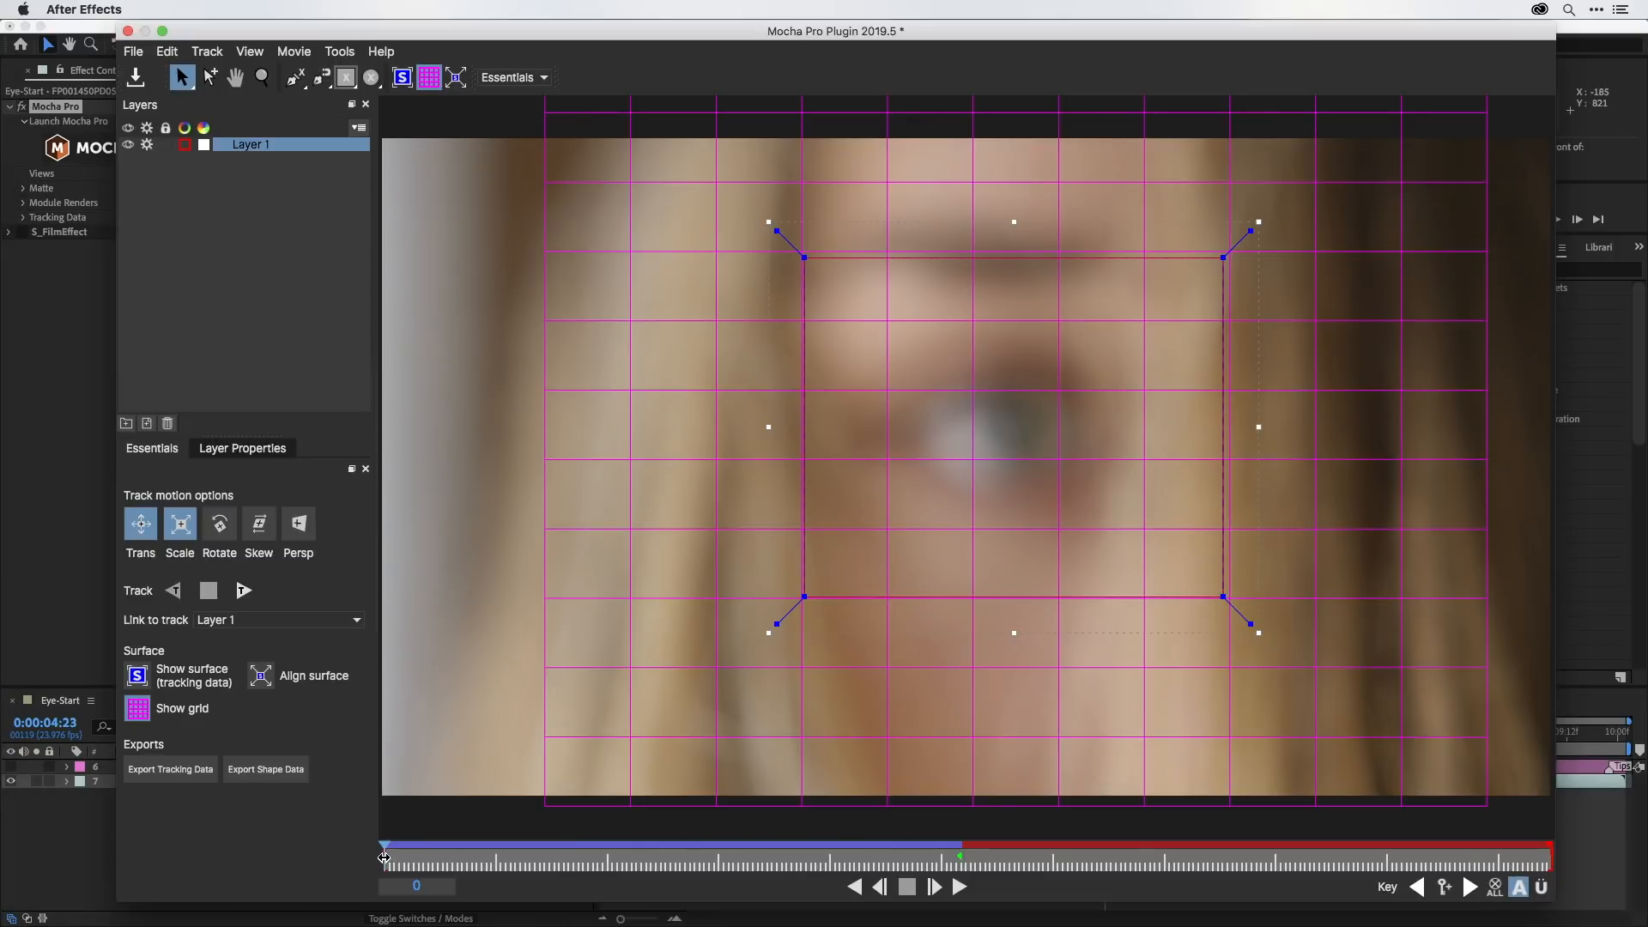
Track Layer 1 forwards from frame 119 to the end of the clip and hide the planar grid.
{"action": "left_click_drag", "start_coordinate": [385, 857], "coordinate": [961, 871]}
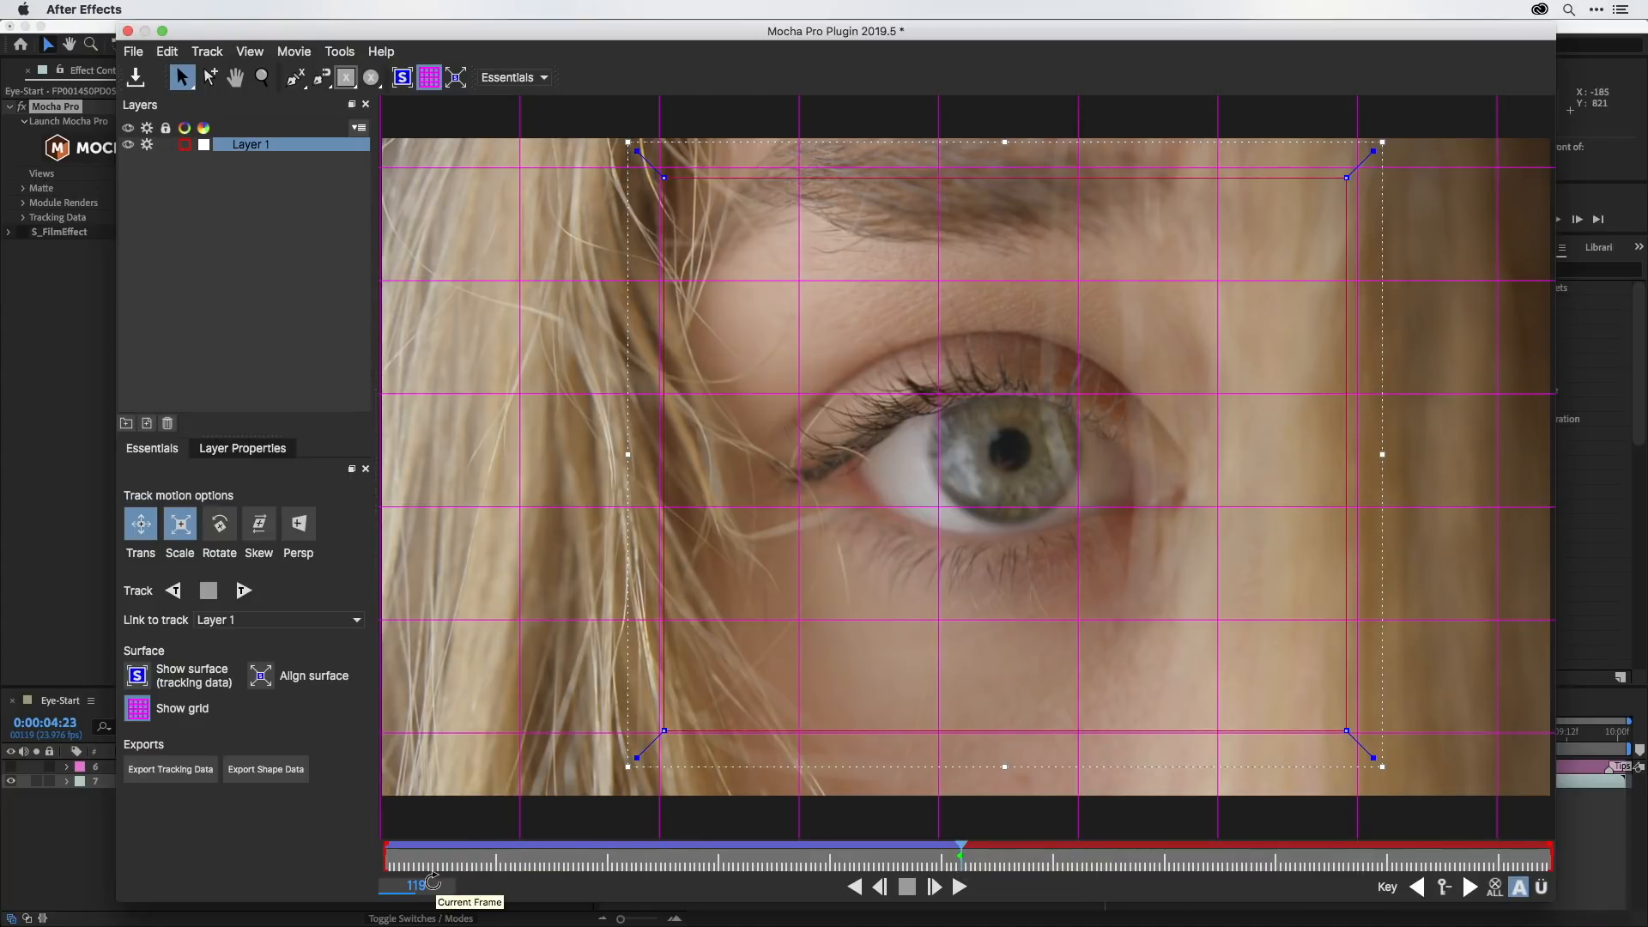
{"action": "left_click", "coordinate": [246, 592]}
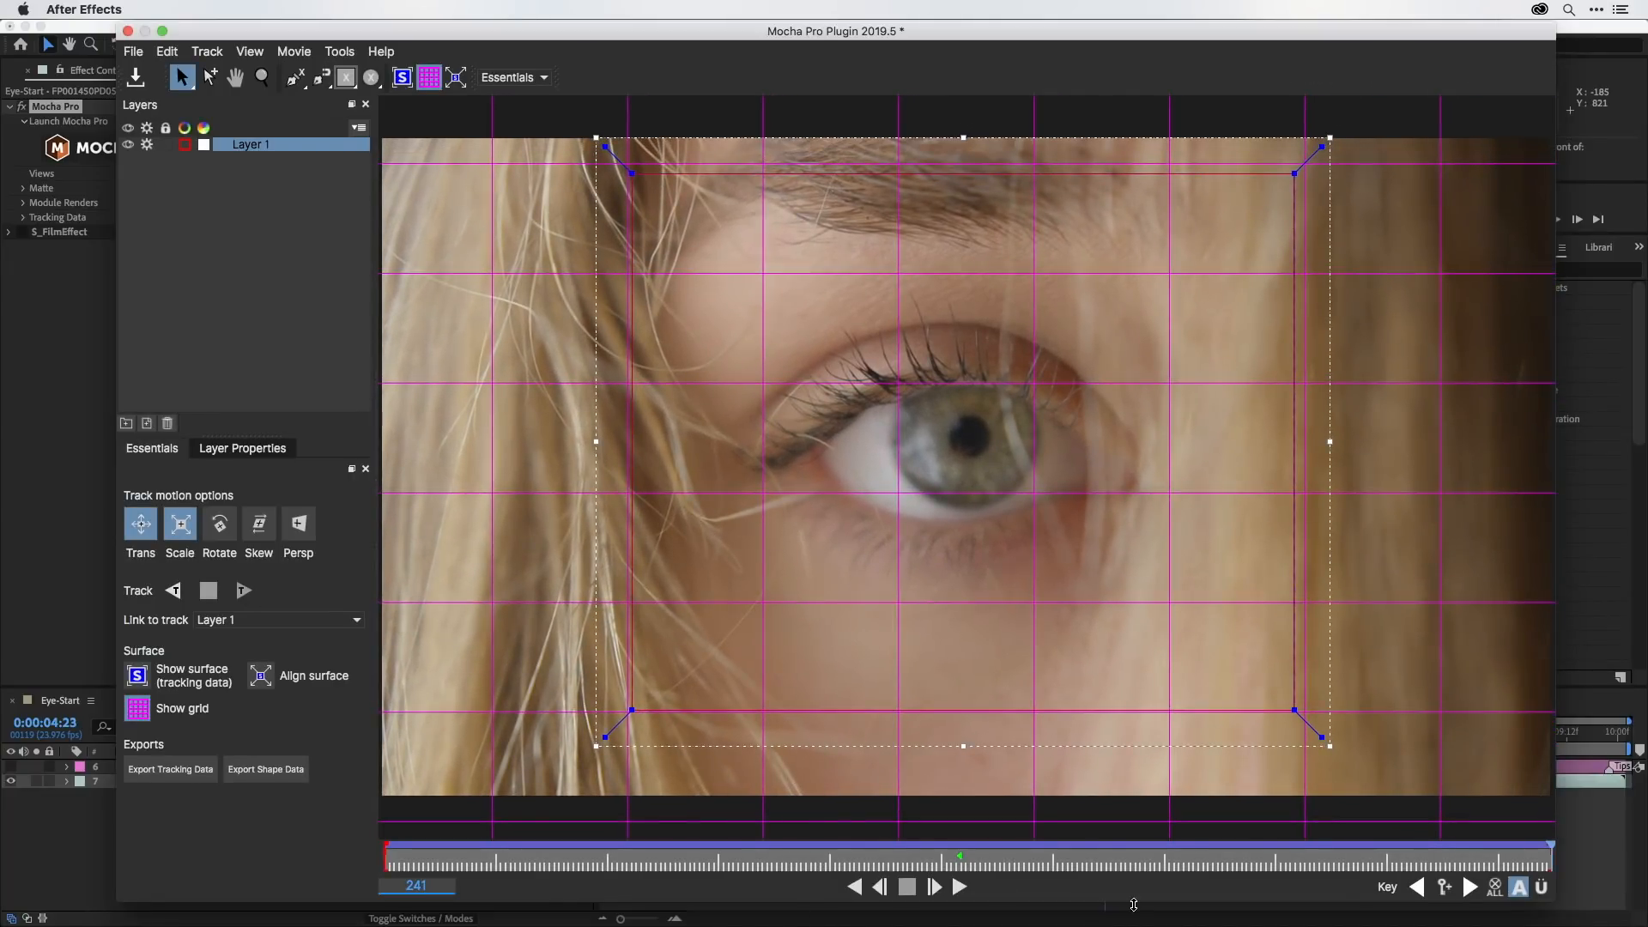
{"action": "mouse_move", "coordinate": [1551, 855]}
{"action": "left_mouse_down"}
{"action": "mouse_move", "coordinate": [1093, 878]}
{"action": "mouse_move", "coordinate": [1555, 849]}
{"action": "left_mouse_up"}
{"action": "left_click", "coordinate": [433, 81]}
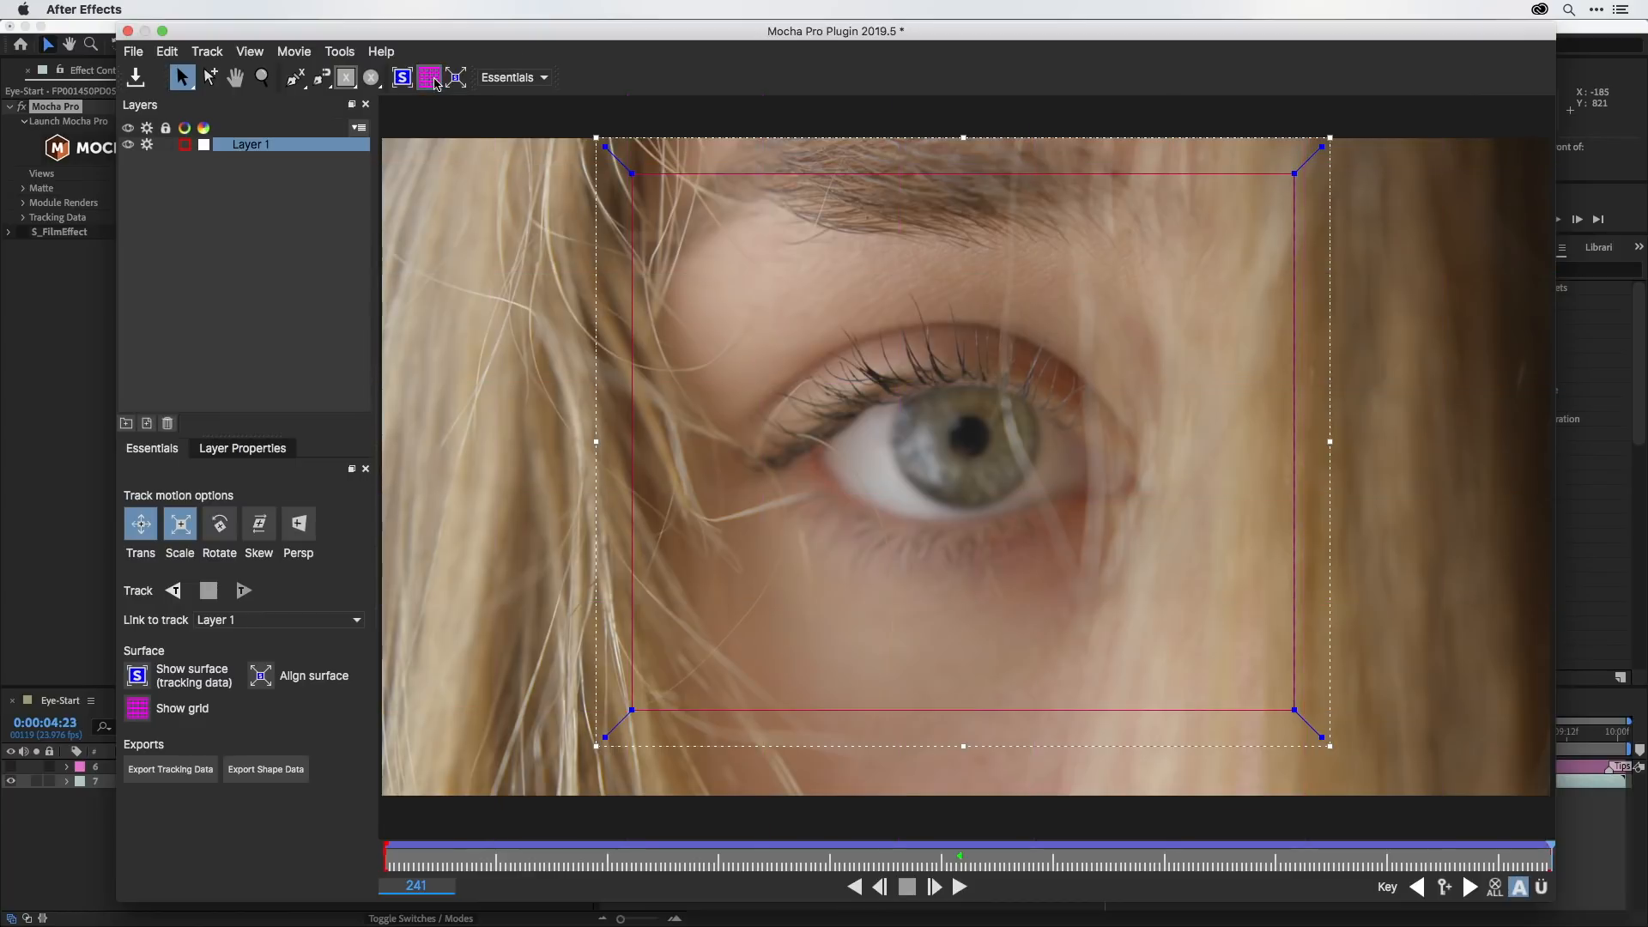
Rename Layer 1 as Track, turn off its tracking process and lock the layer.
{"action": "double_click", "coordinate": [257, 146]}
{"action": "type", "text": "Track"}
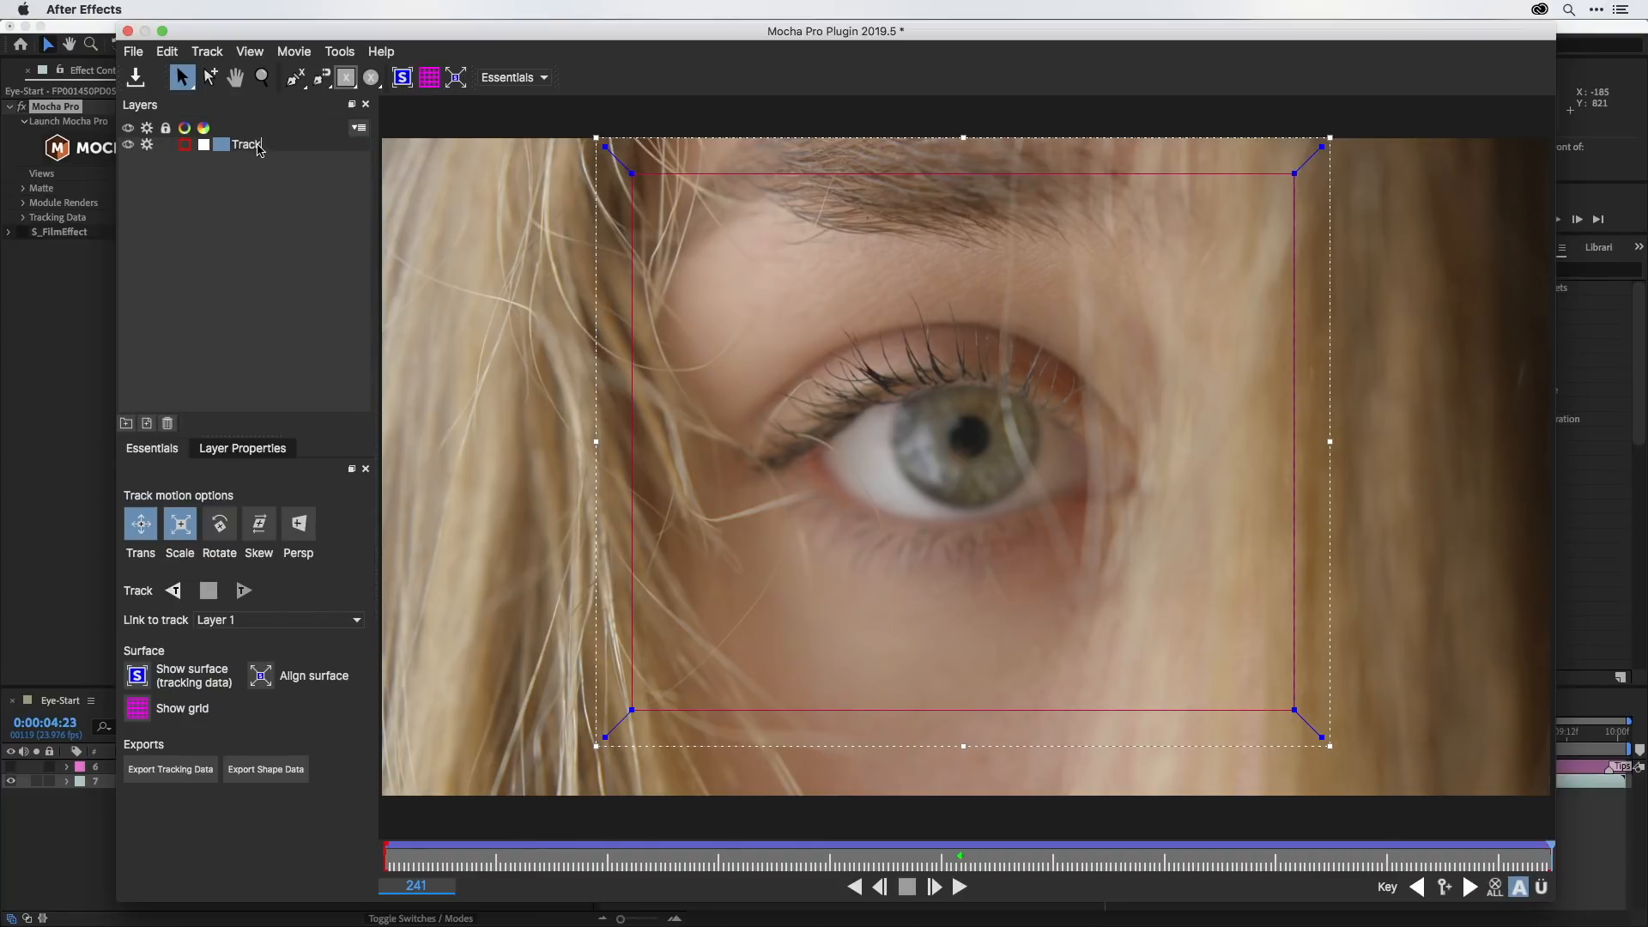
{"action": "key", "text": "Return"}
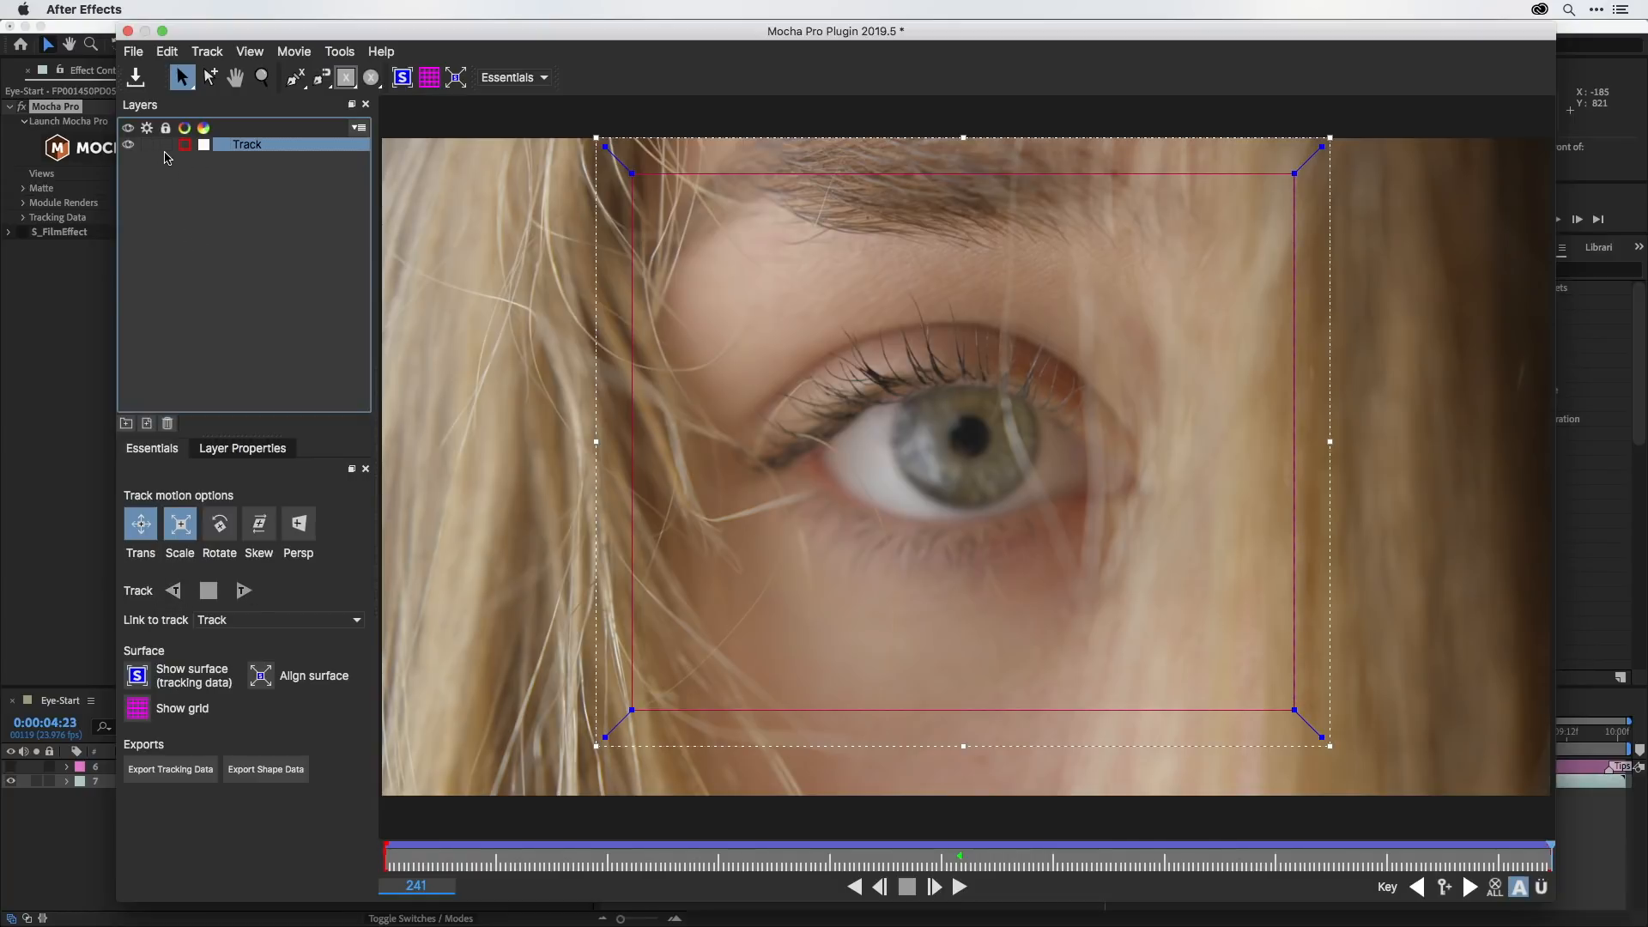
{"action": "left_click", "coordinate": [167, 145]}
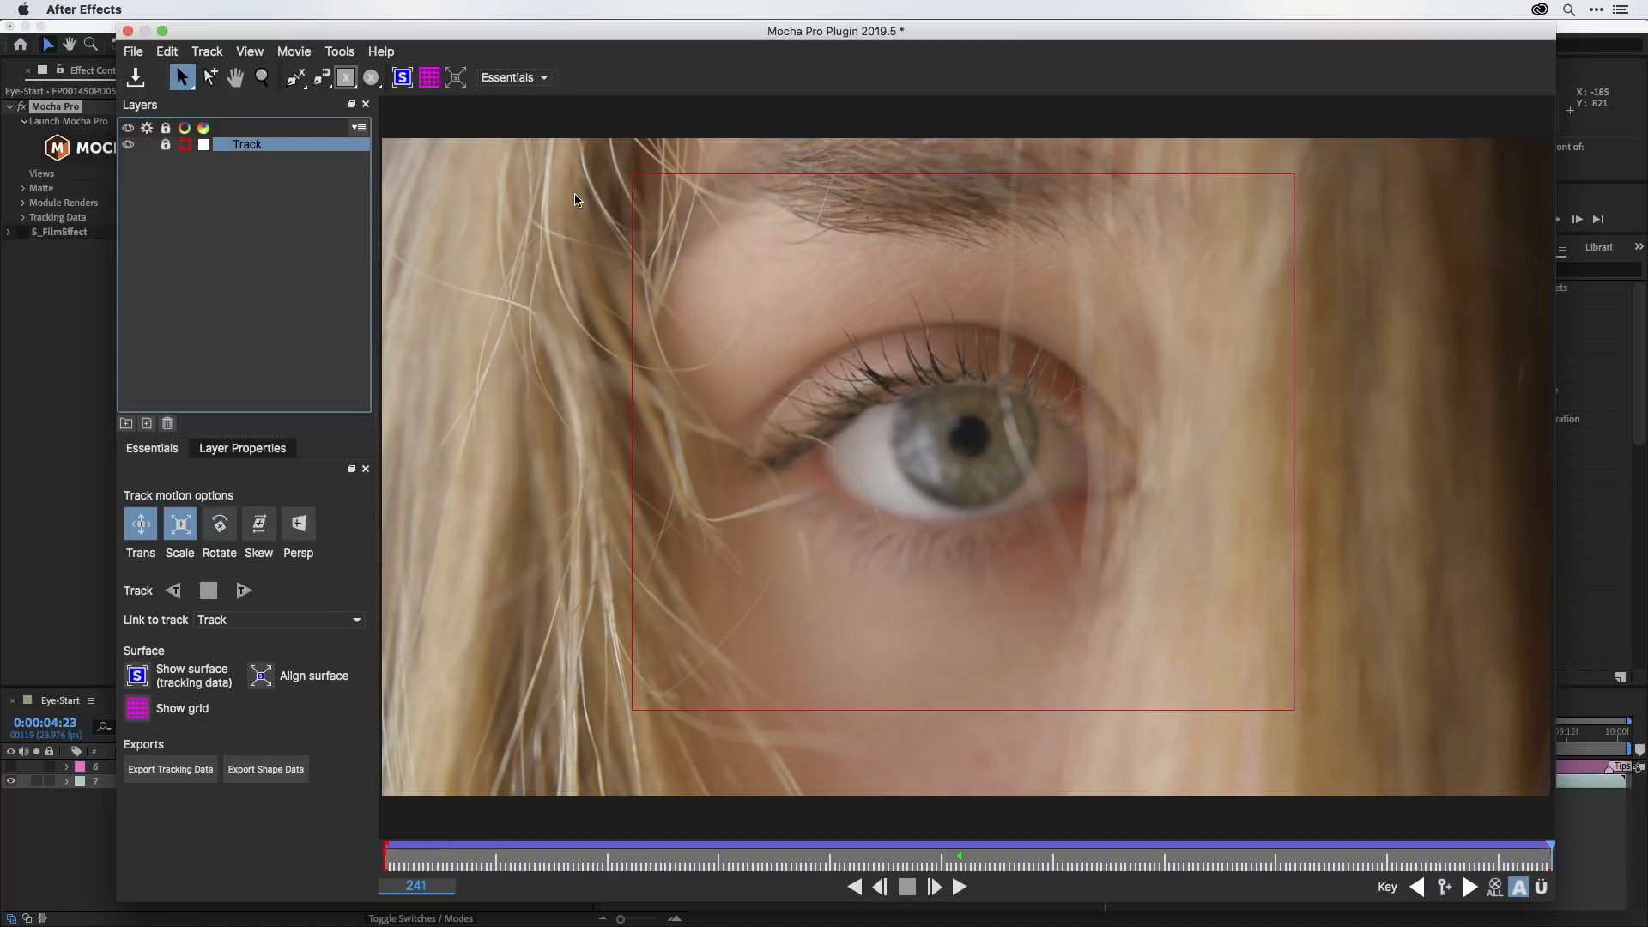
Draw an elliptical spline around the iris at frame 241, reduce its height from above and position it over the iris.
{"action": "left_click", "coordinate": [371, 78]}
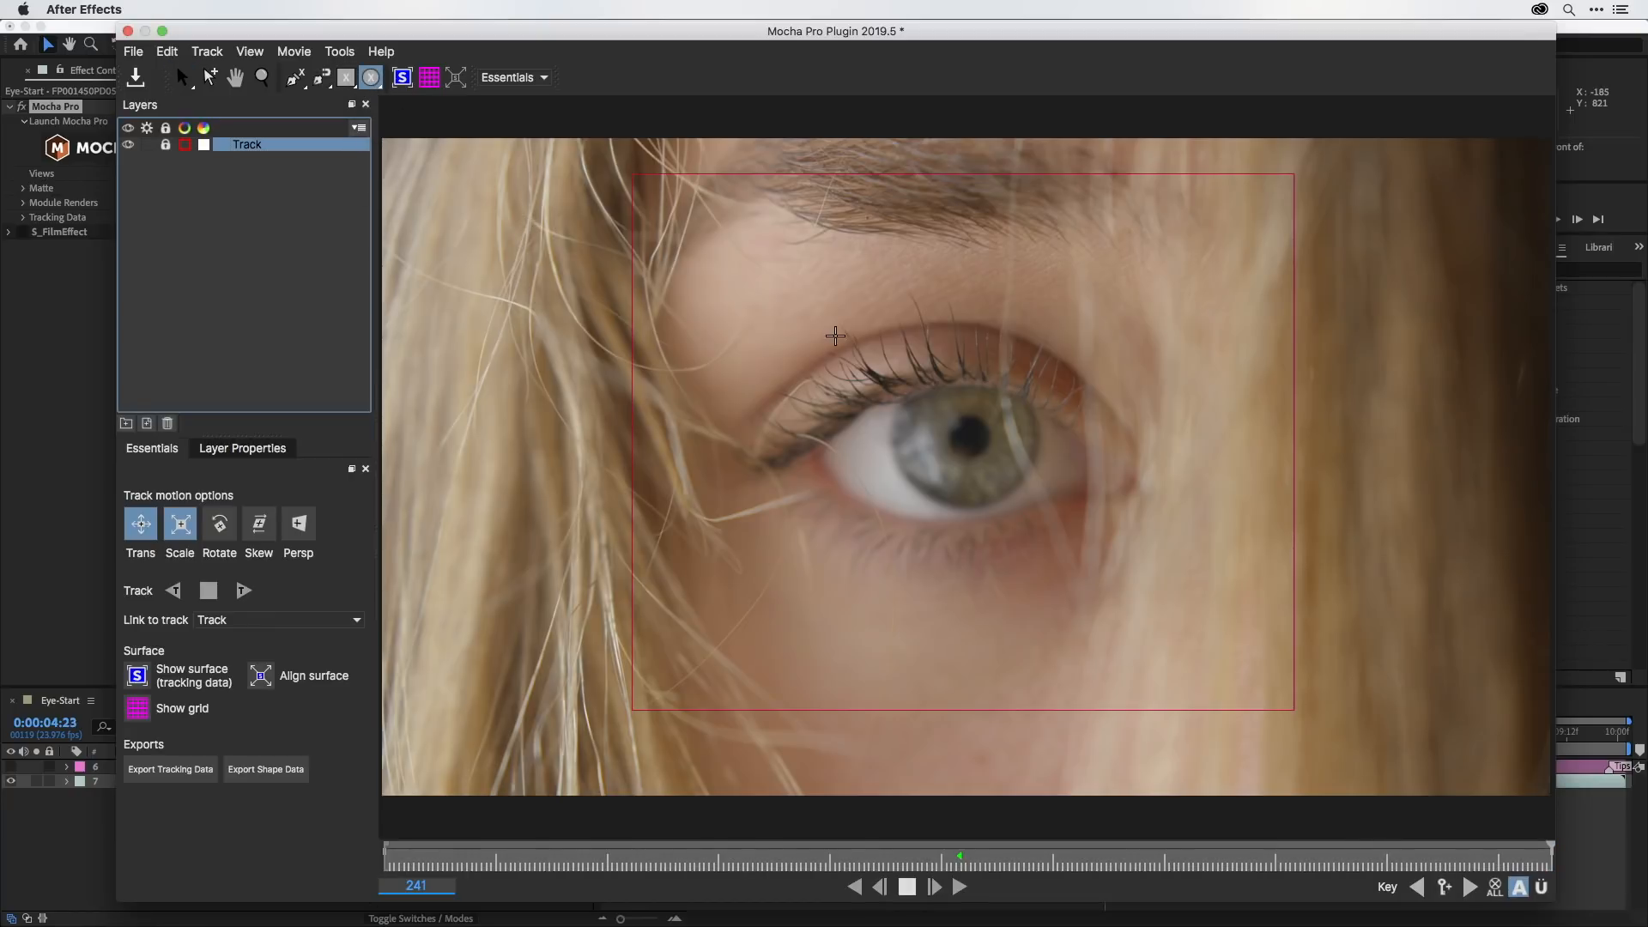
{"action": "left_click_drag", "start_coordinate": [881, 366], "coordinate": [1024, 470]}
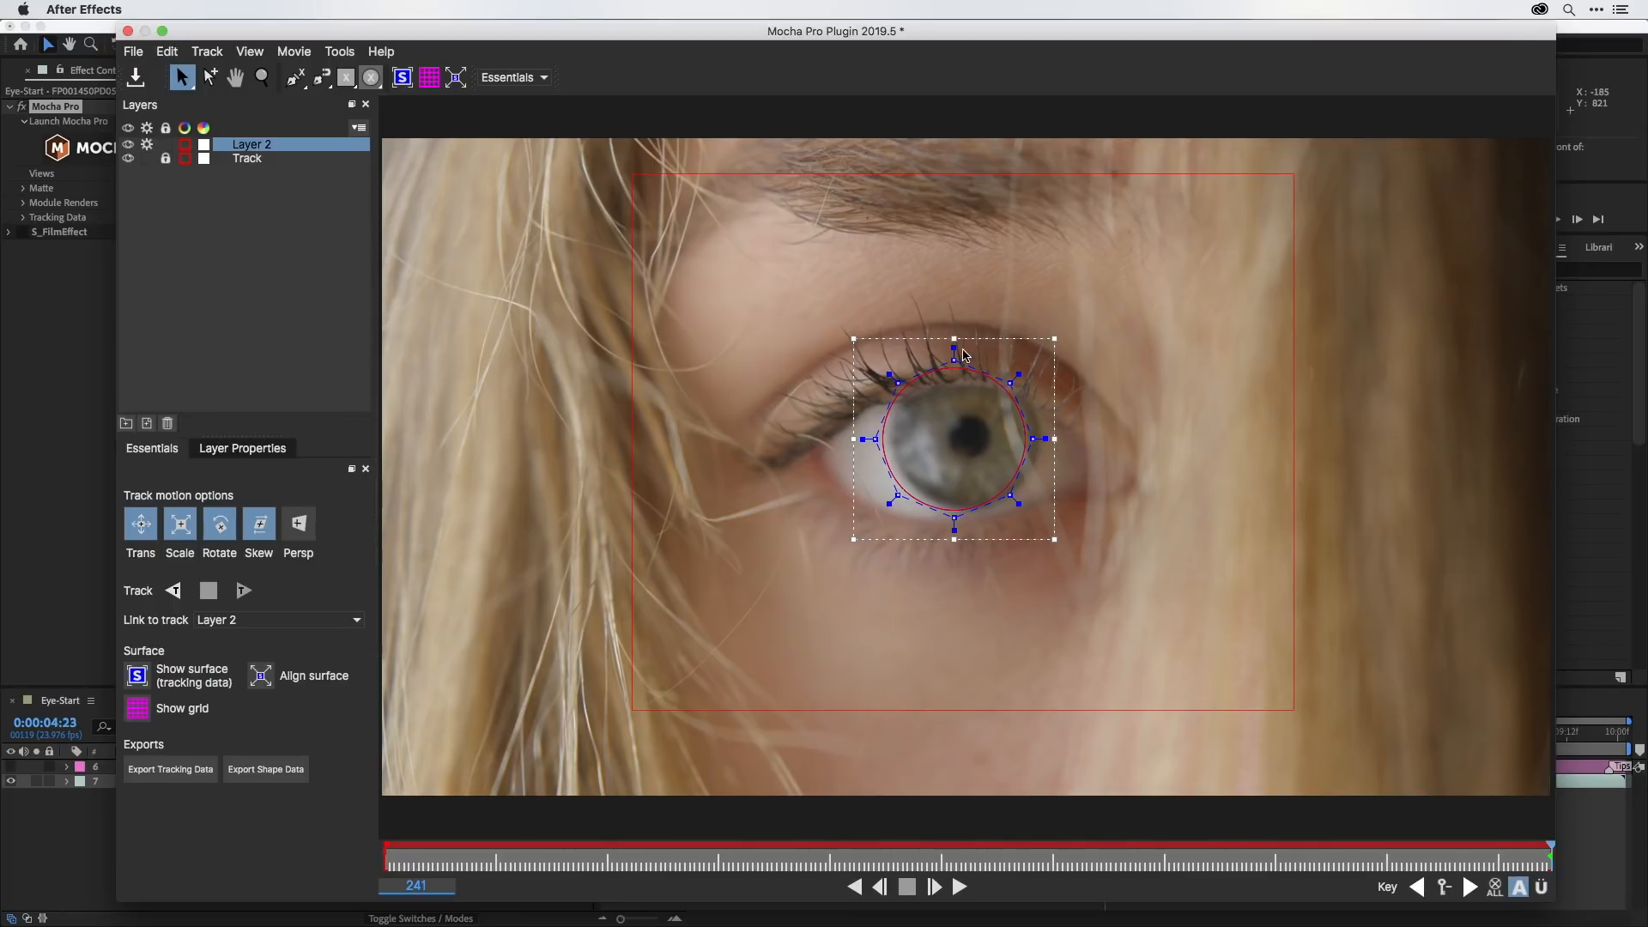
{"action": "left_click_drag", "start_coordinate": [955, 339], "coordinate": [957, 357]}
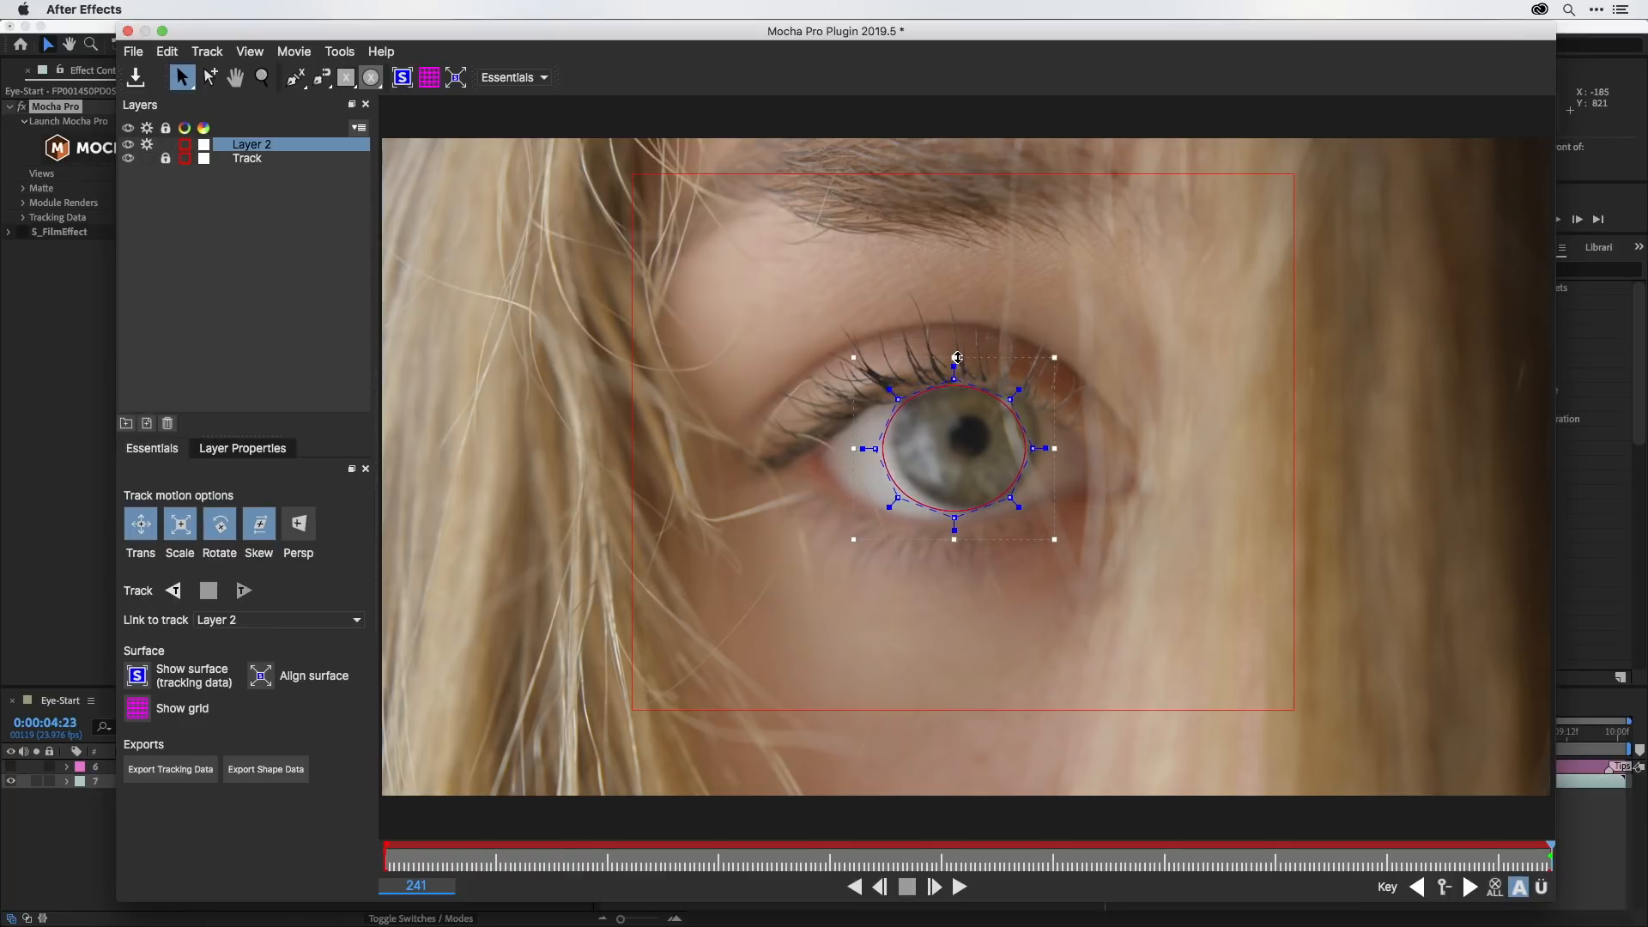
{"action": "left_click_drag", "start_coordinate": [1092, 328], "coordinate": [763, 636]}
{"action": "left_click_drag", "start_coordinate": [1011, 502], "coordinate": [1022, 494]}
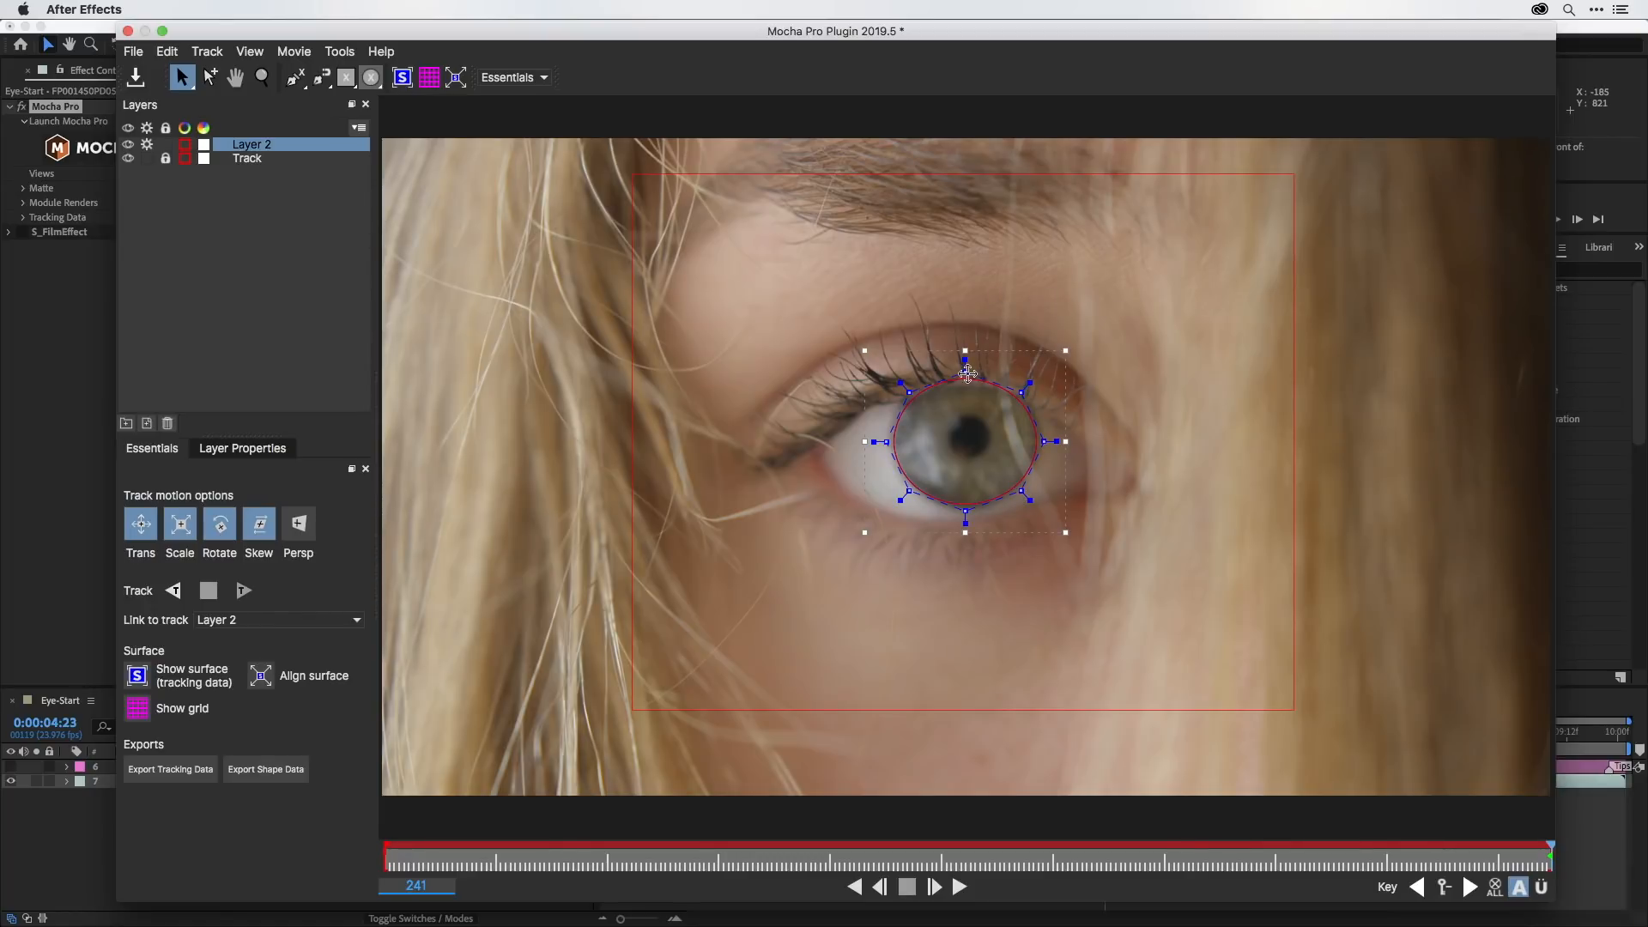
Refine the elliptical spline by lowering its top point and adjusting its corners and outer bounds to match the iris edges.
{"action": "left_click_drag", "start_coordinate": [965, 373], "coordinate": [965, 384]}
{"action": "left_click_drag", "start_coordinate": [1065, 533], "coordinate": [1068, 537]}
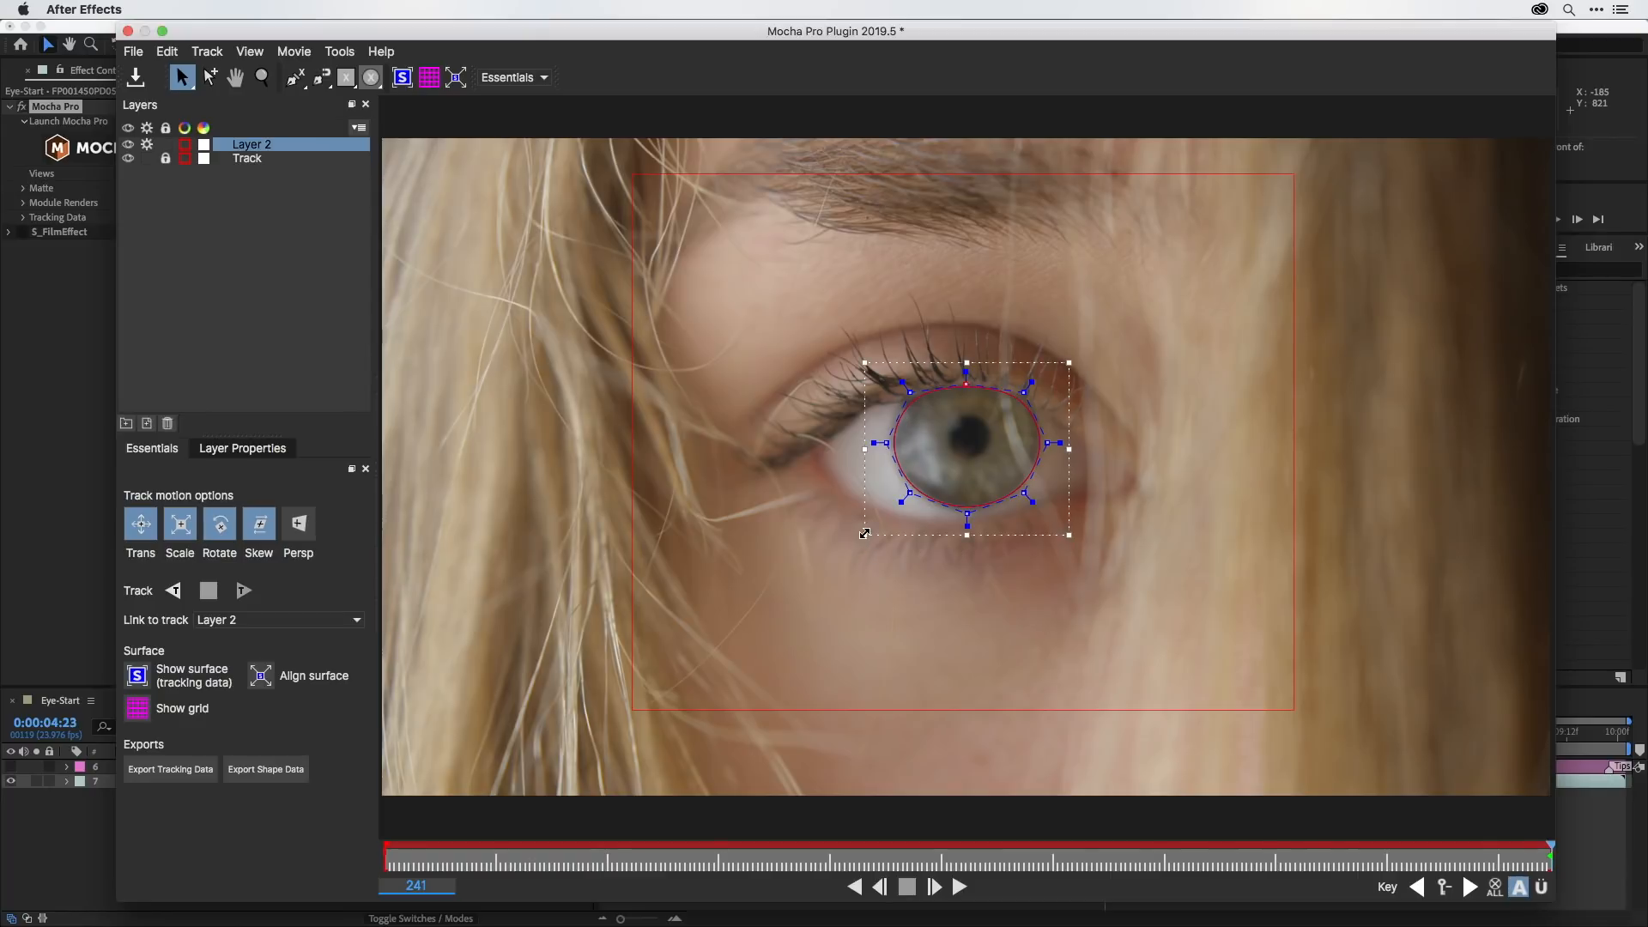
{"action": "left_click_drag", "start_coordinate": [867, 535], "coordinate": [869, 531]}
{"action": "left_click_drag", "start_coordinate": [1068, 366], "coordinate": [1067, 367]}
{"action": "key", "text": "z"}
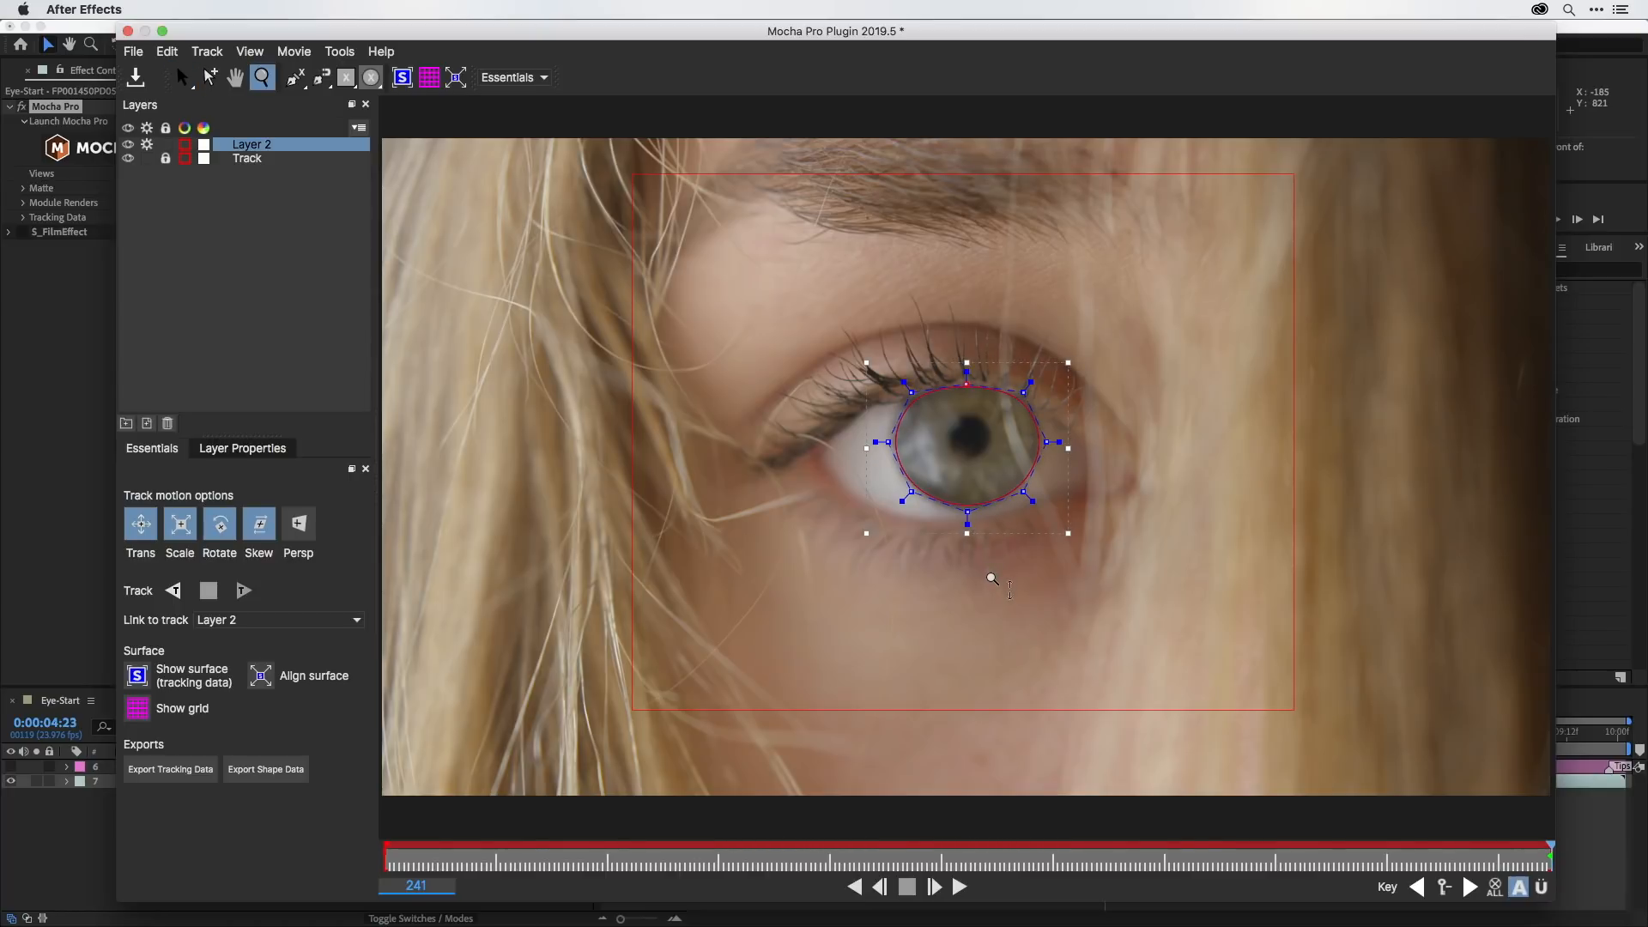
{"action": "left_click_drag", "start_coordinate": [991, 578], "coordinate": [1052, 190]}
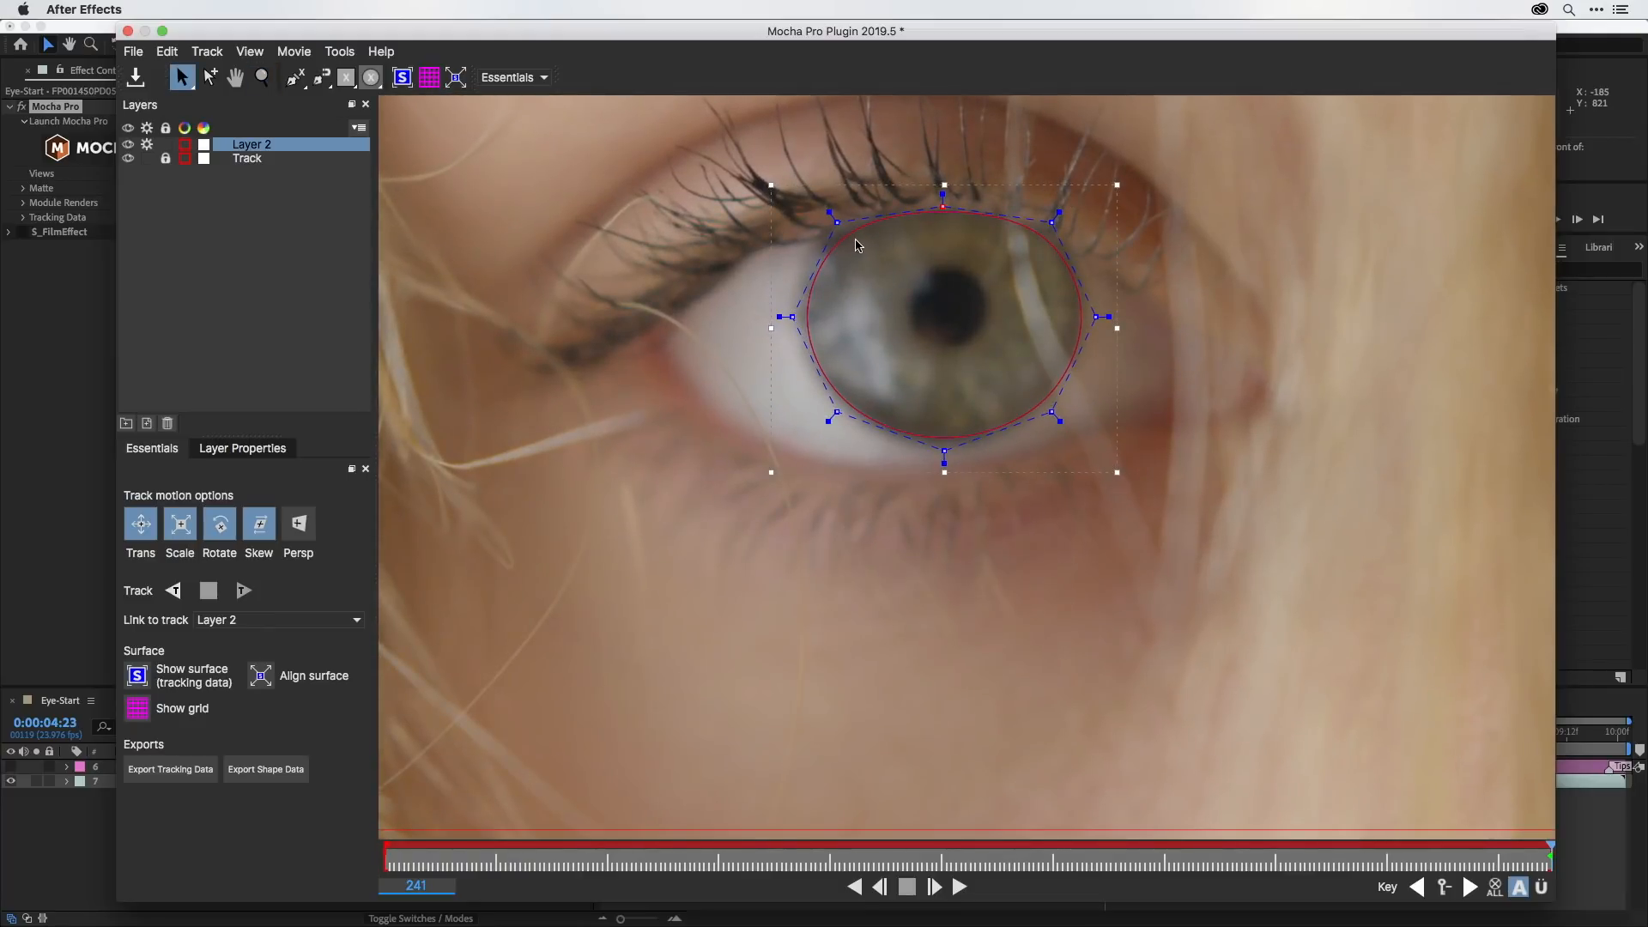
{"action": "left_click_drag", "start_coordinate": [769, 329], "coordinate": [764, 328]}
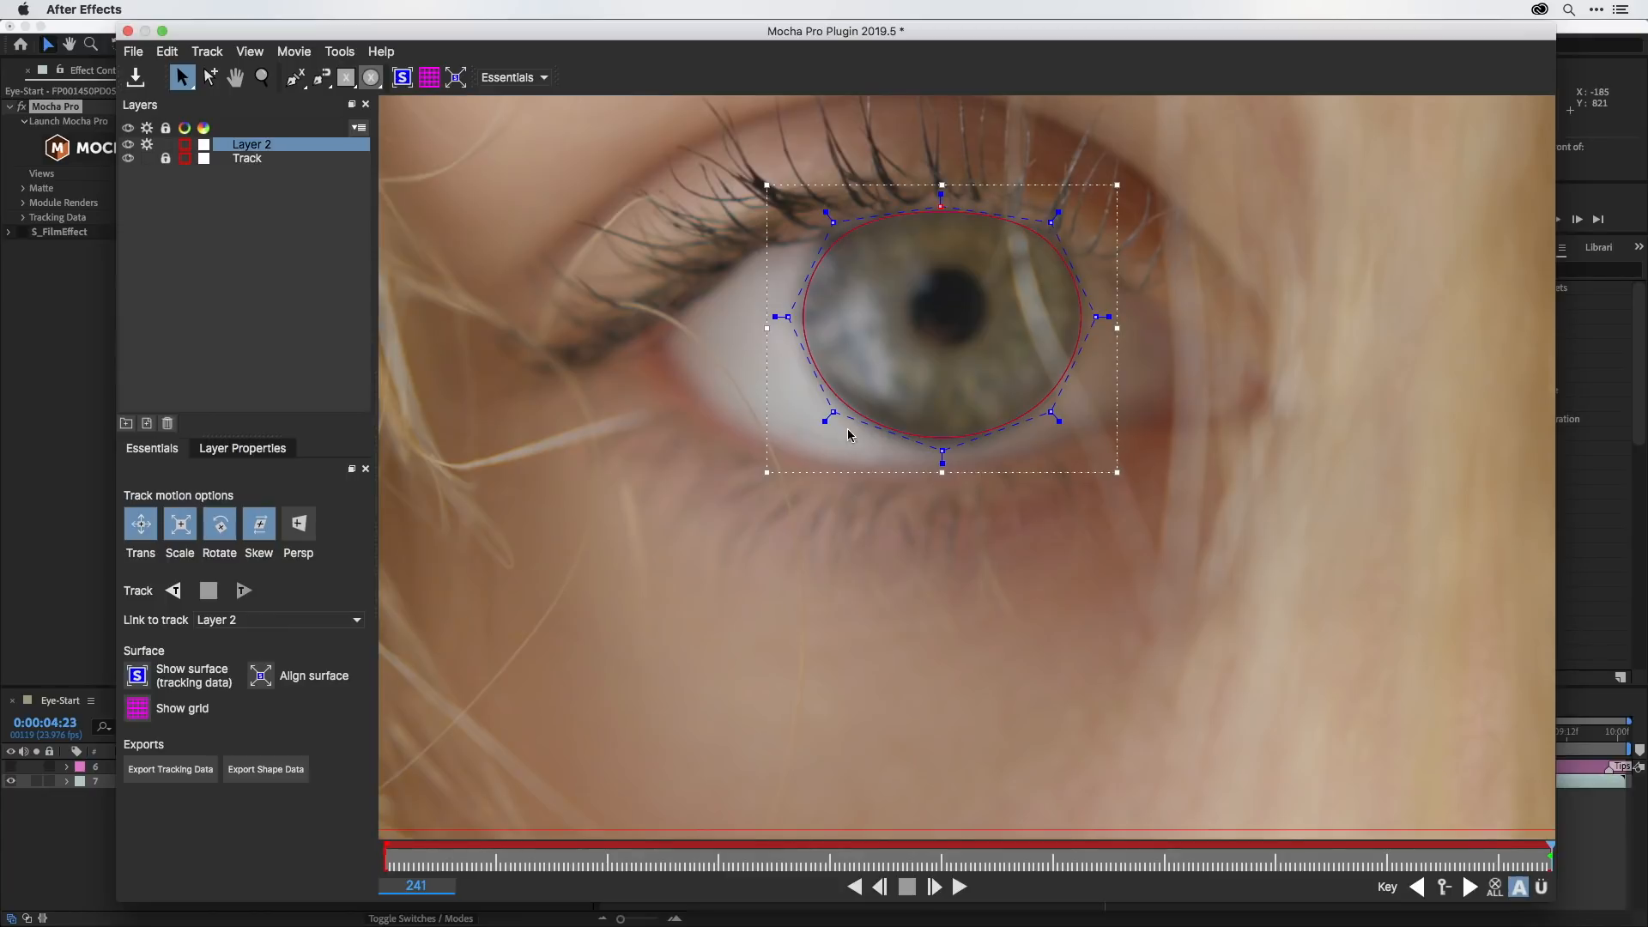
Nudge the iris spline's lower-left point inward to match the edge and rename Layer 2 as Iris.
{"action": "left_click_drag", "start_coordinate": [832, 413], "coordinate": [836, 406]}
{"action": "left_click", "coordinate": [252, 149]}
{"action": "double_click", "coordinate": [252, 146]}
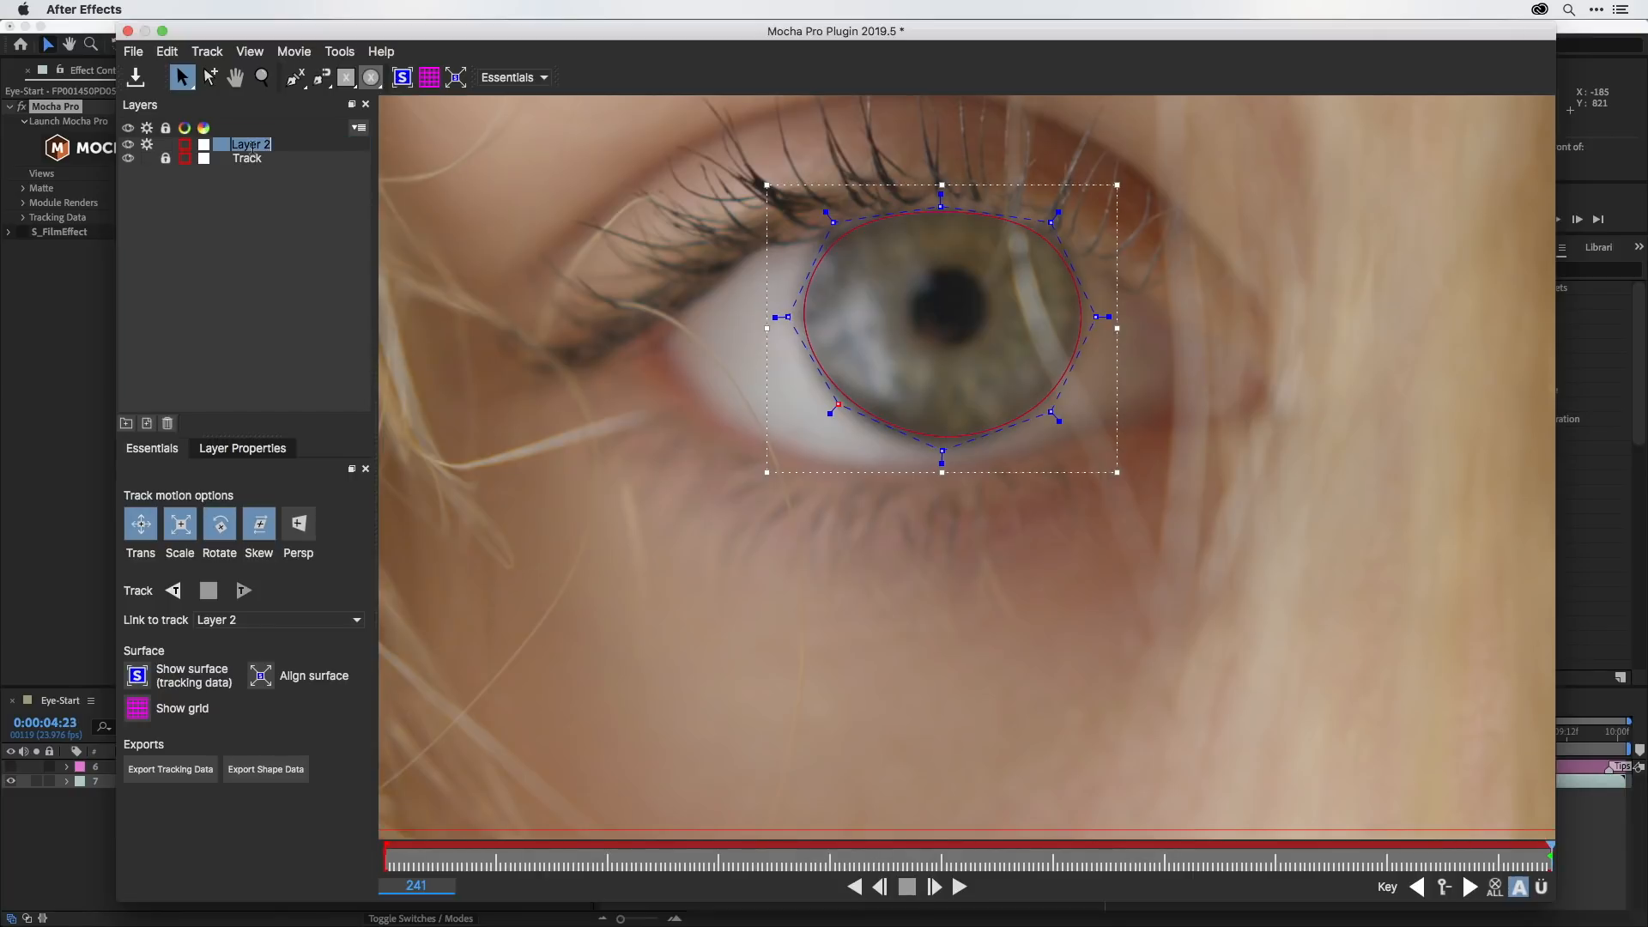
{"action": "type", "text": "Iris"}
{"action": "left_click", "coordinate": [272, 212]}
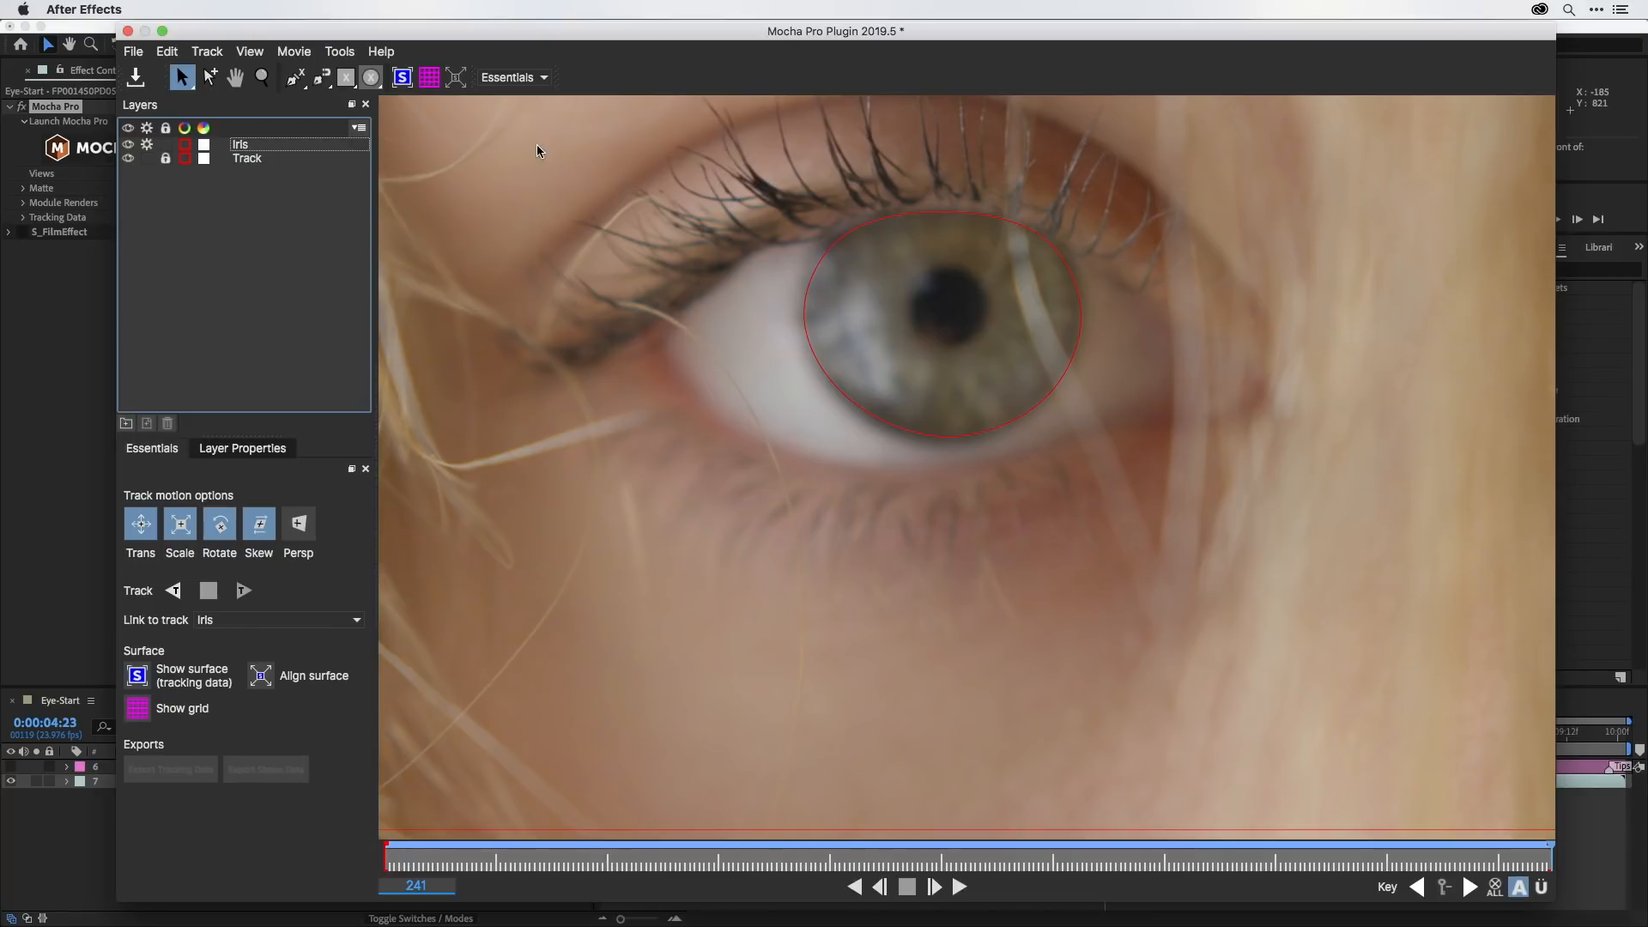
Draw a separate elliptical spline around the pupil on its own layer, fit it to the pupil and delete that layer.
{"action": "left_click", "coordinate": [371, 80]}
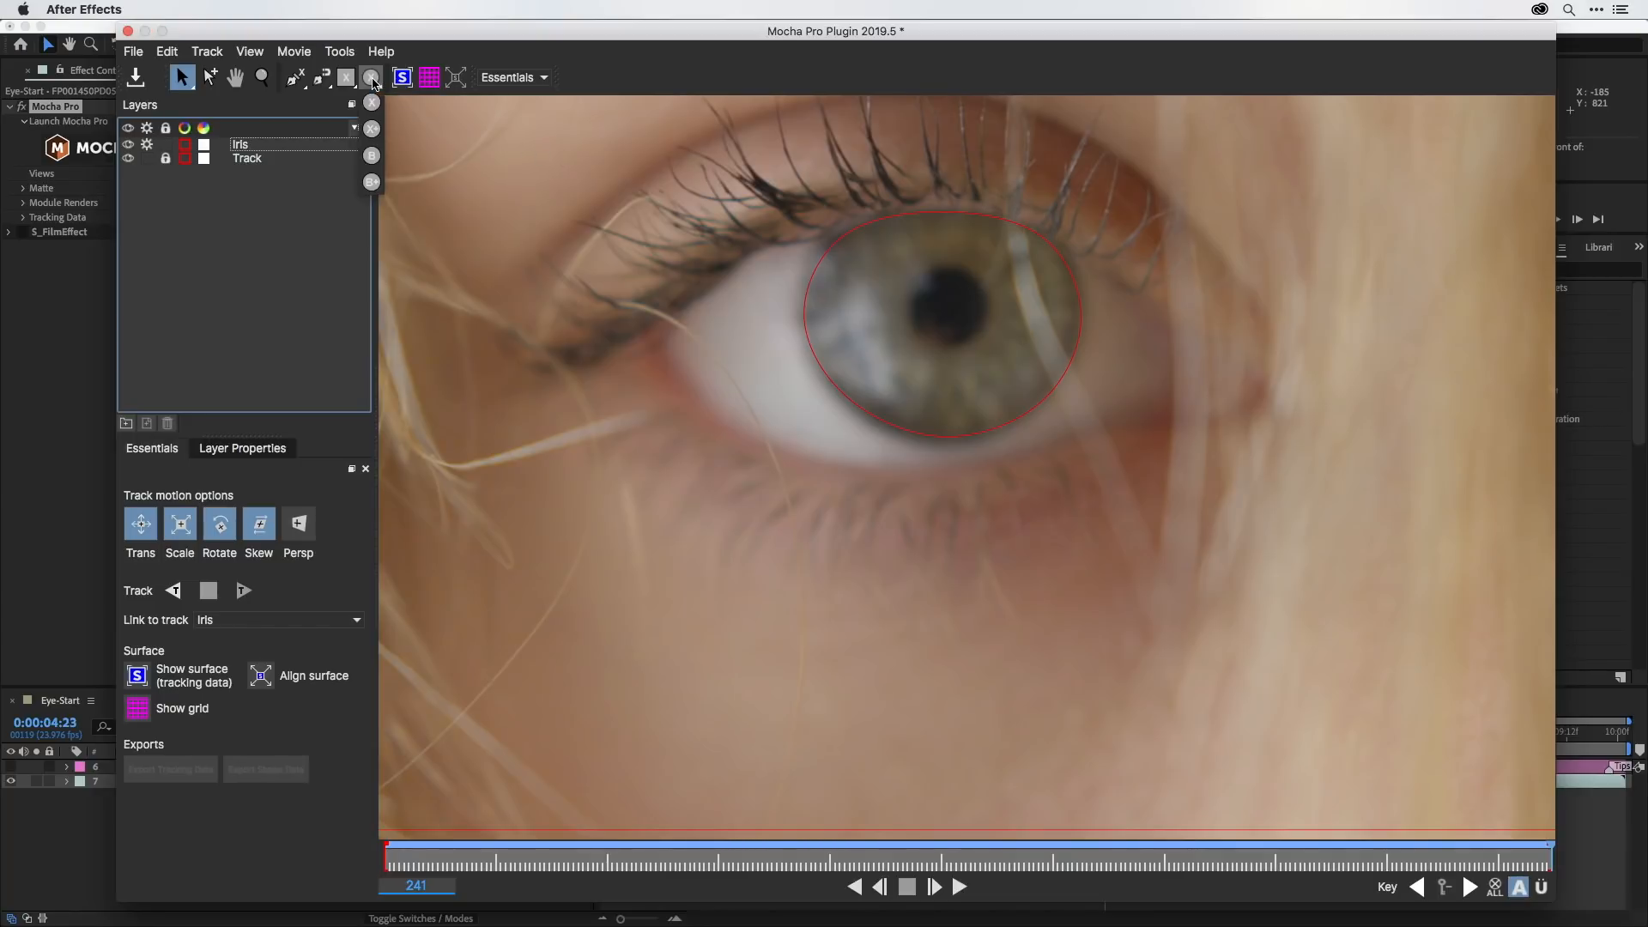
{"action": "left_click", "coordinate": [372, 130]}
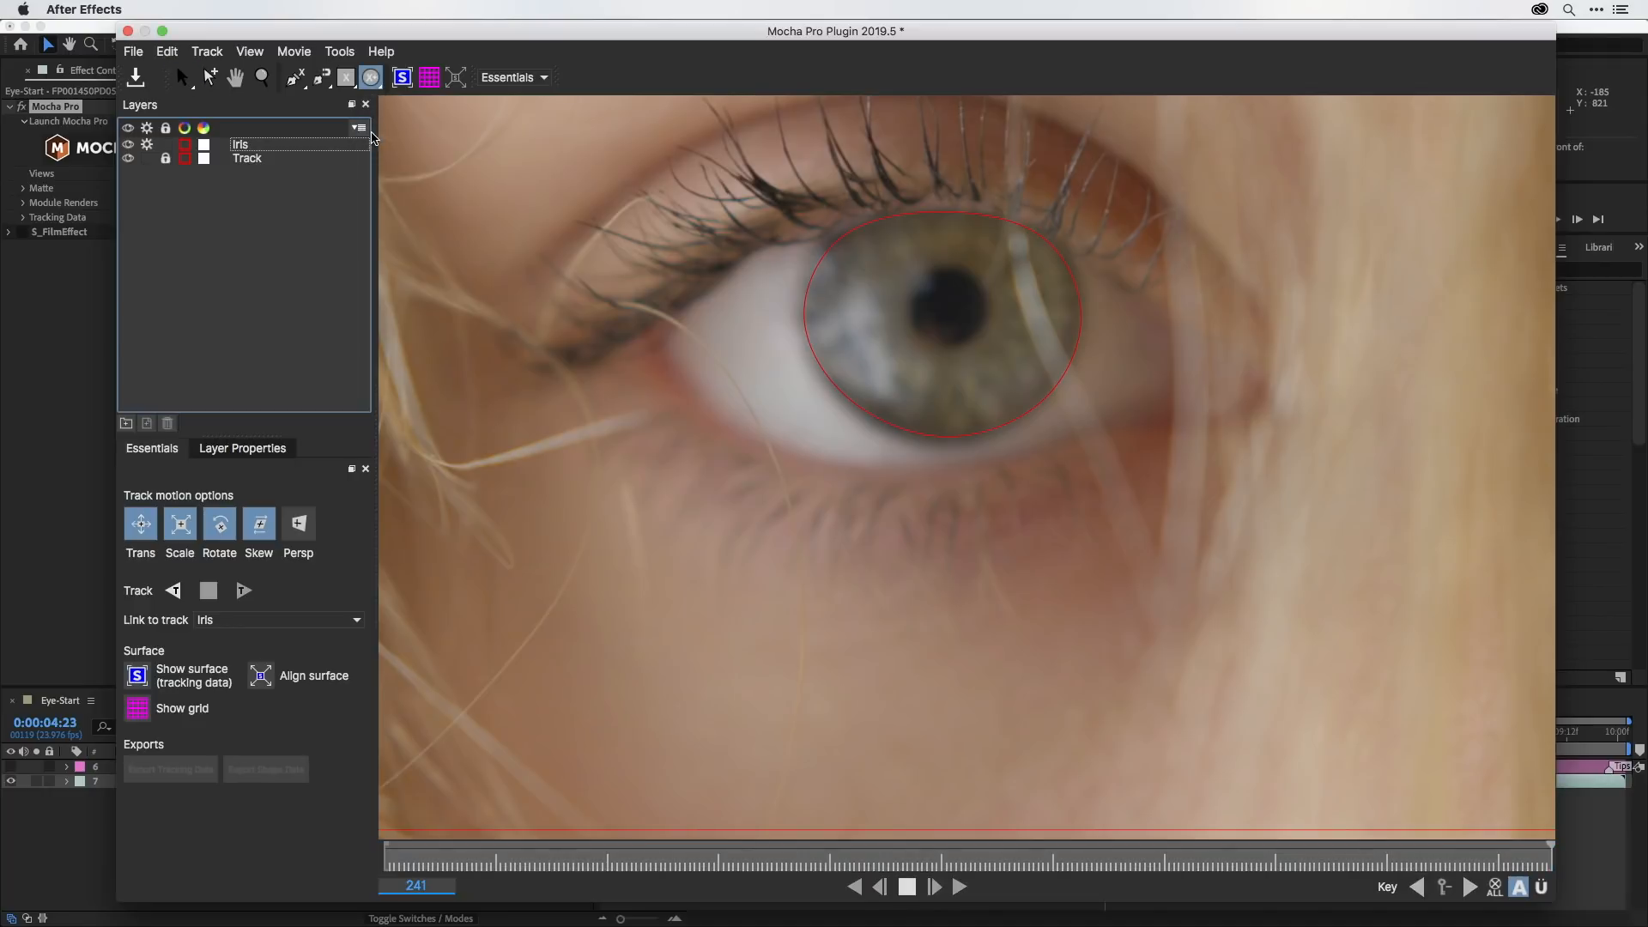
{"action": "left_click_drag", "start_coordinate": [905, 257], "coordinate": [966, 346]}
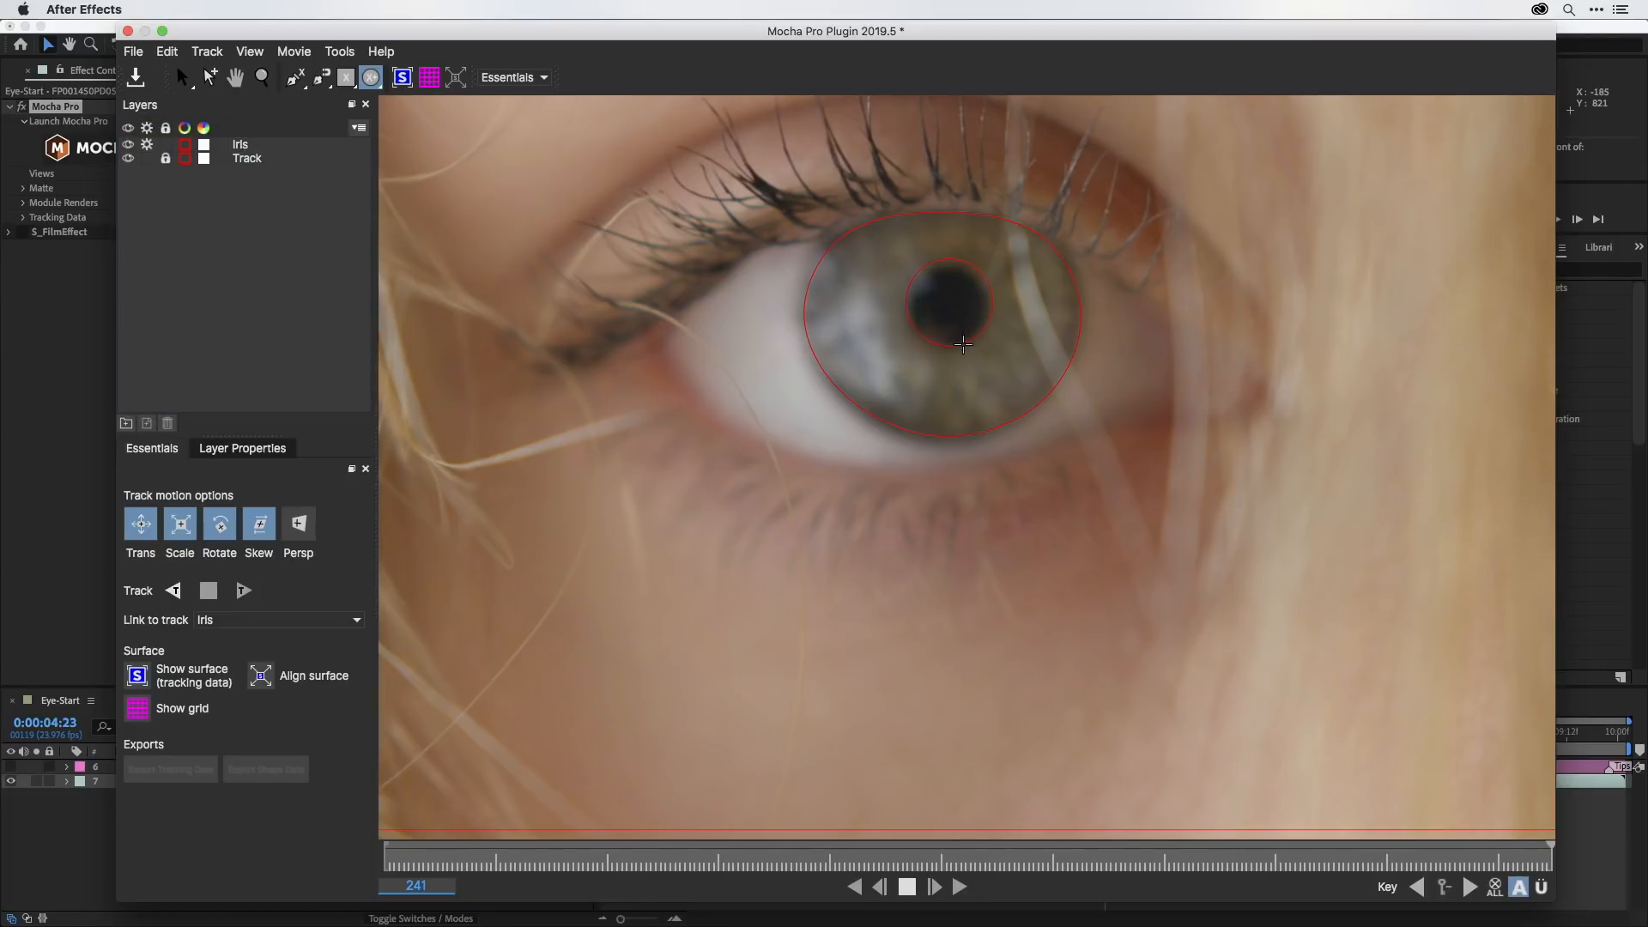
{"action": "left_click_drag", "start_coordinate": [1021, 231], "coordinate": [1011, 241]}
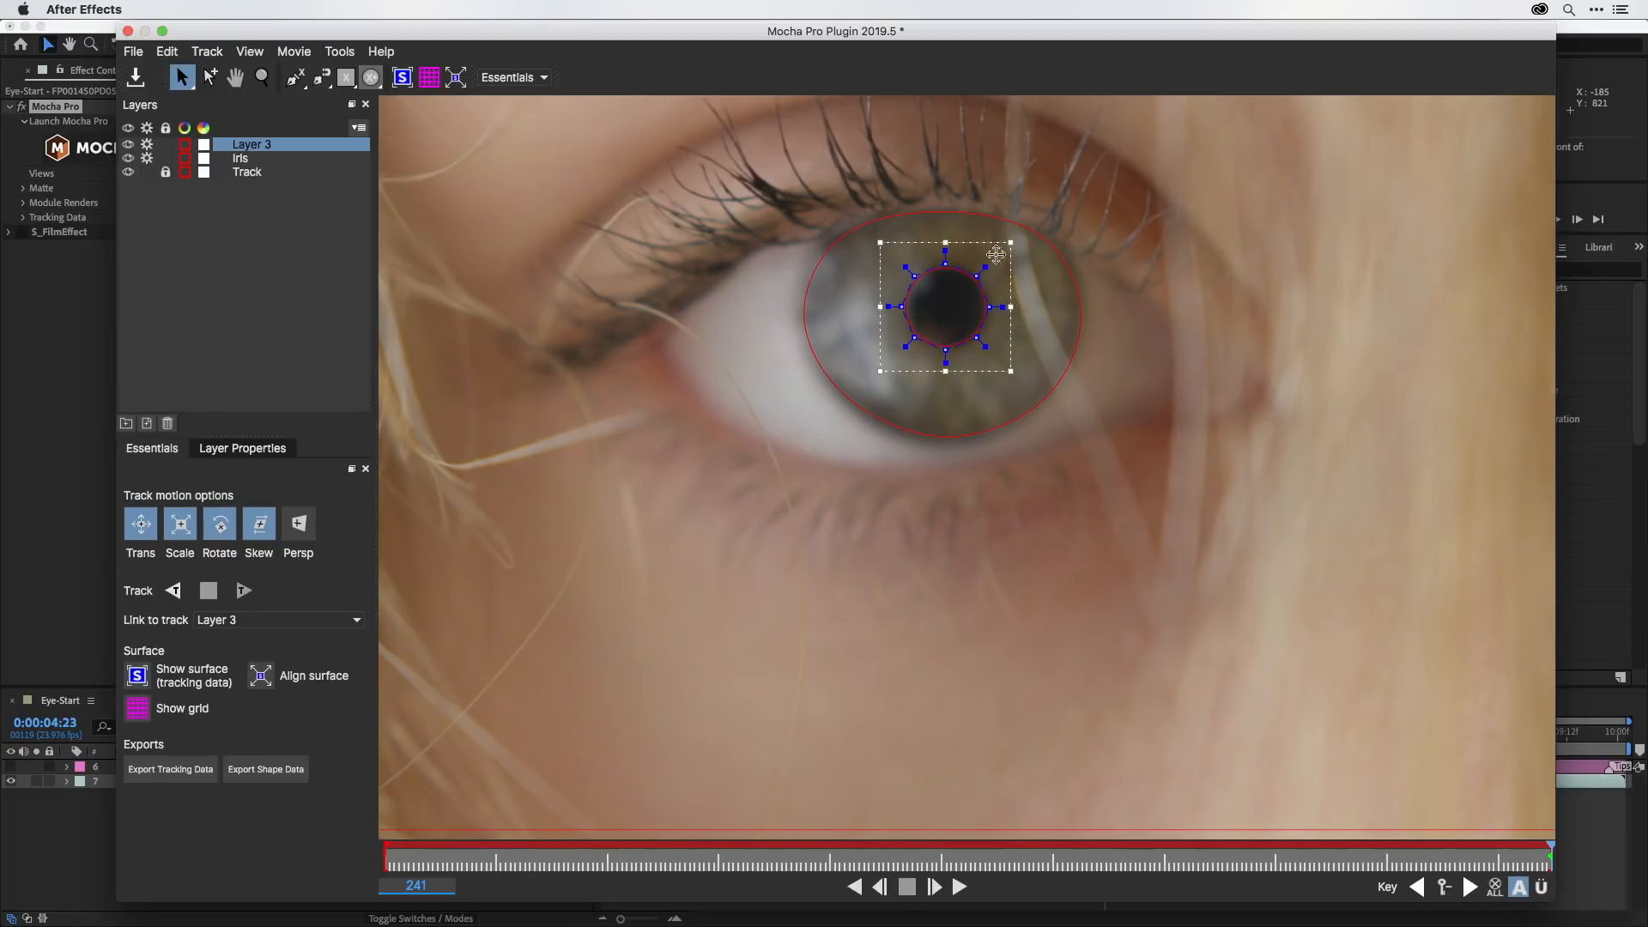
{"action": "left_click_drag", "start_coordinate": [879, 373], "coordinate": [882, 371]}
{"action": "left_click", "coordinate": [167, 423]}
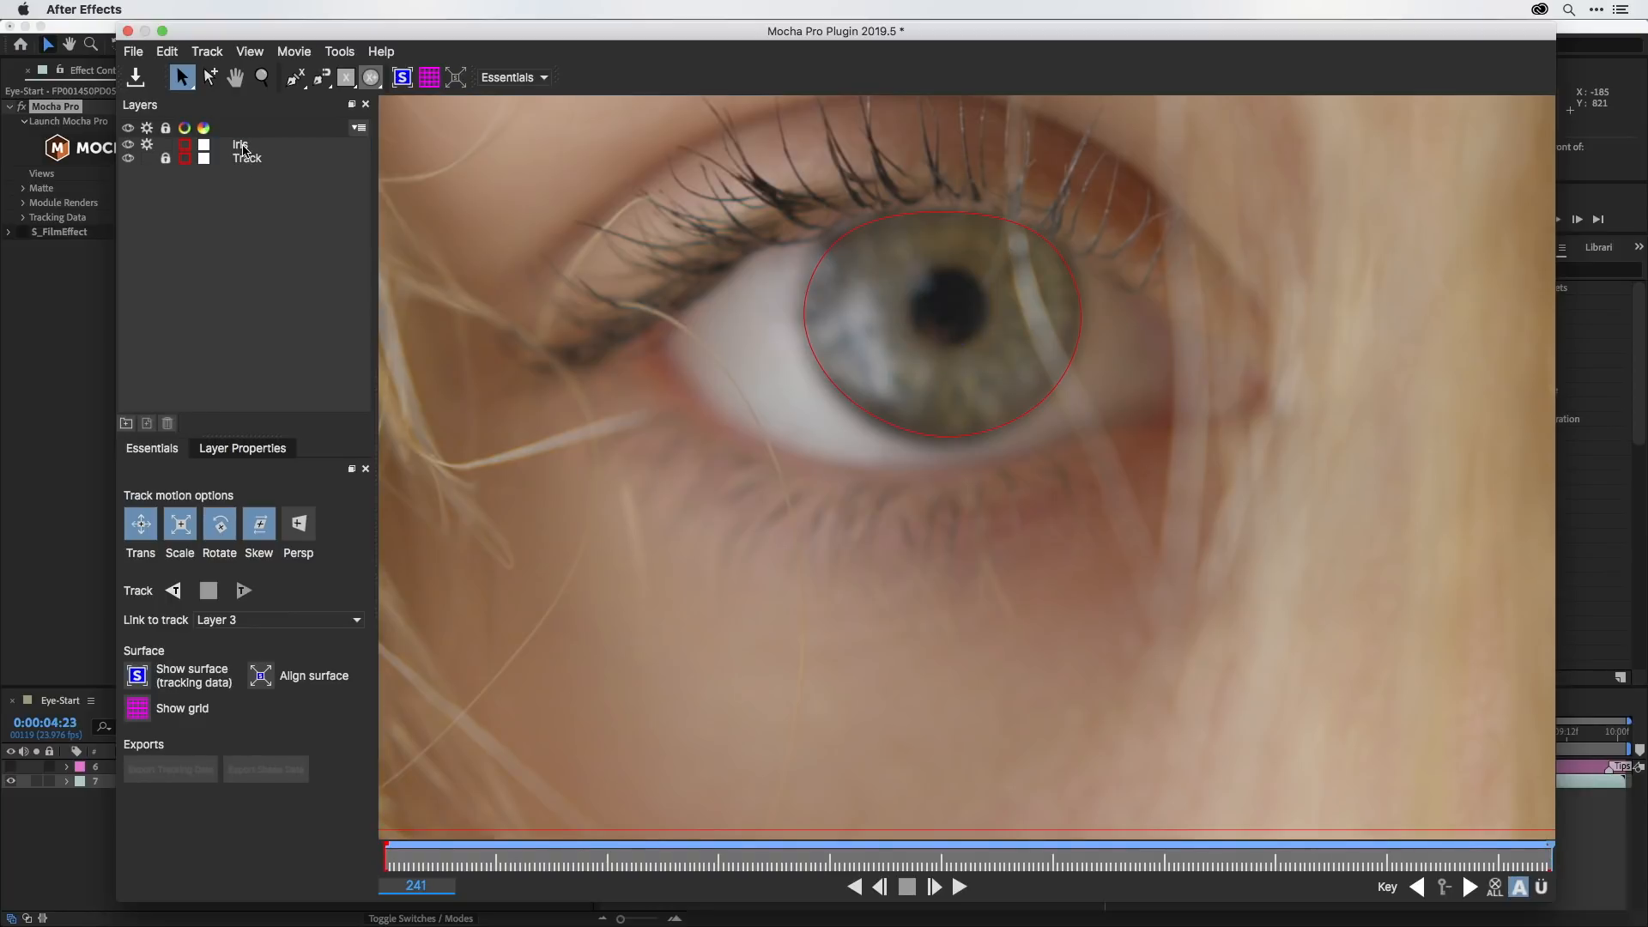
Add an elliptical spline around the pupil to the Iris layer and reposition it to fit the pupil.
{"action": "left_click", "coordinate": [243, 146]}
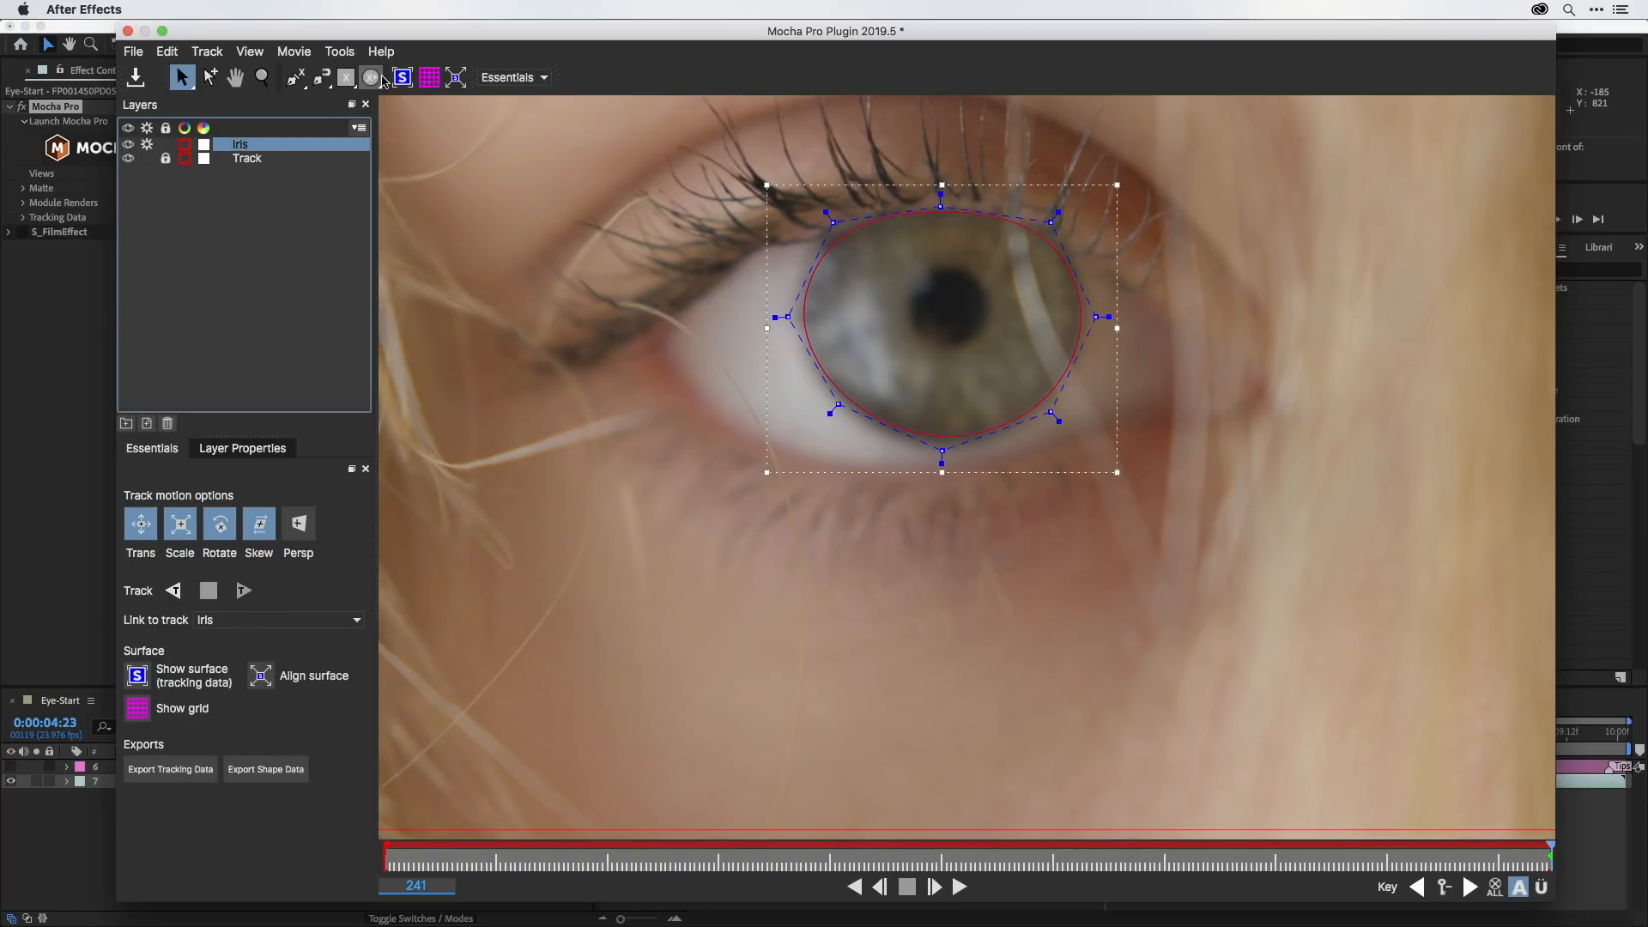
{"action": "left_click", "coordinate": [371, 79]}
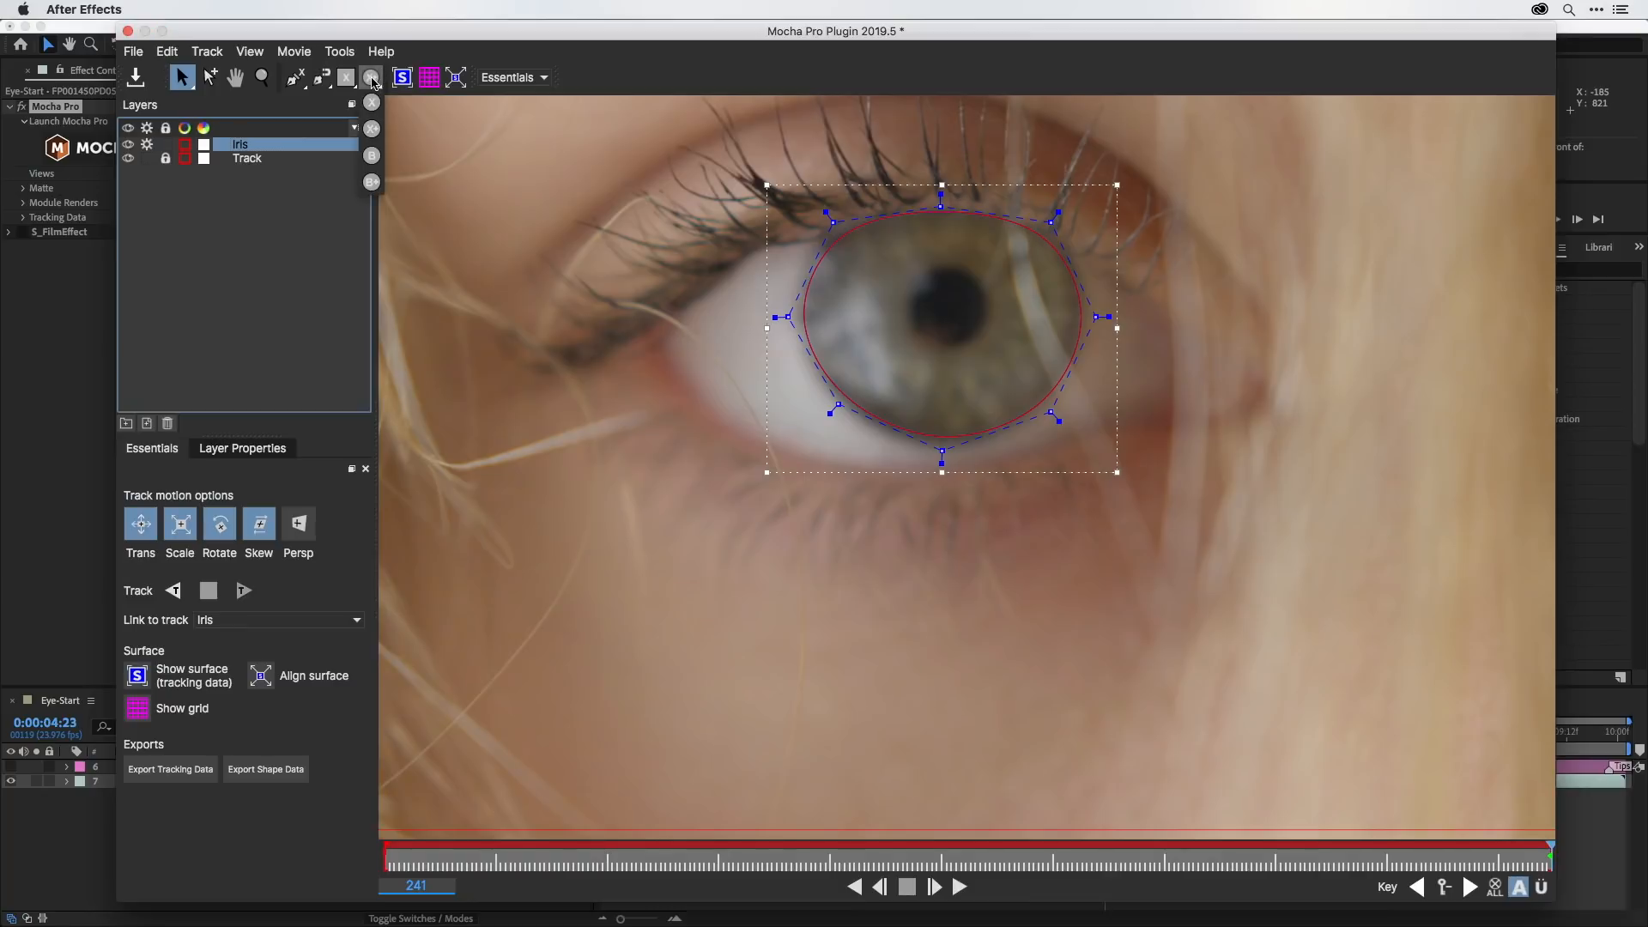
{"action": "left_click", "coordinate": [372, 136]}
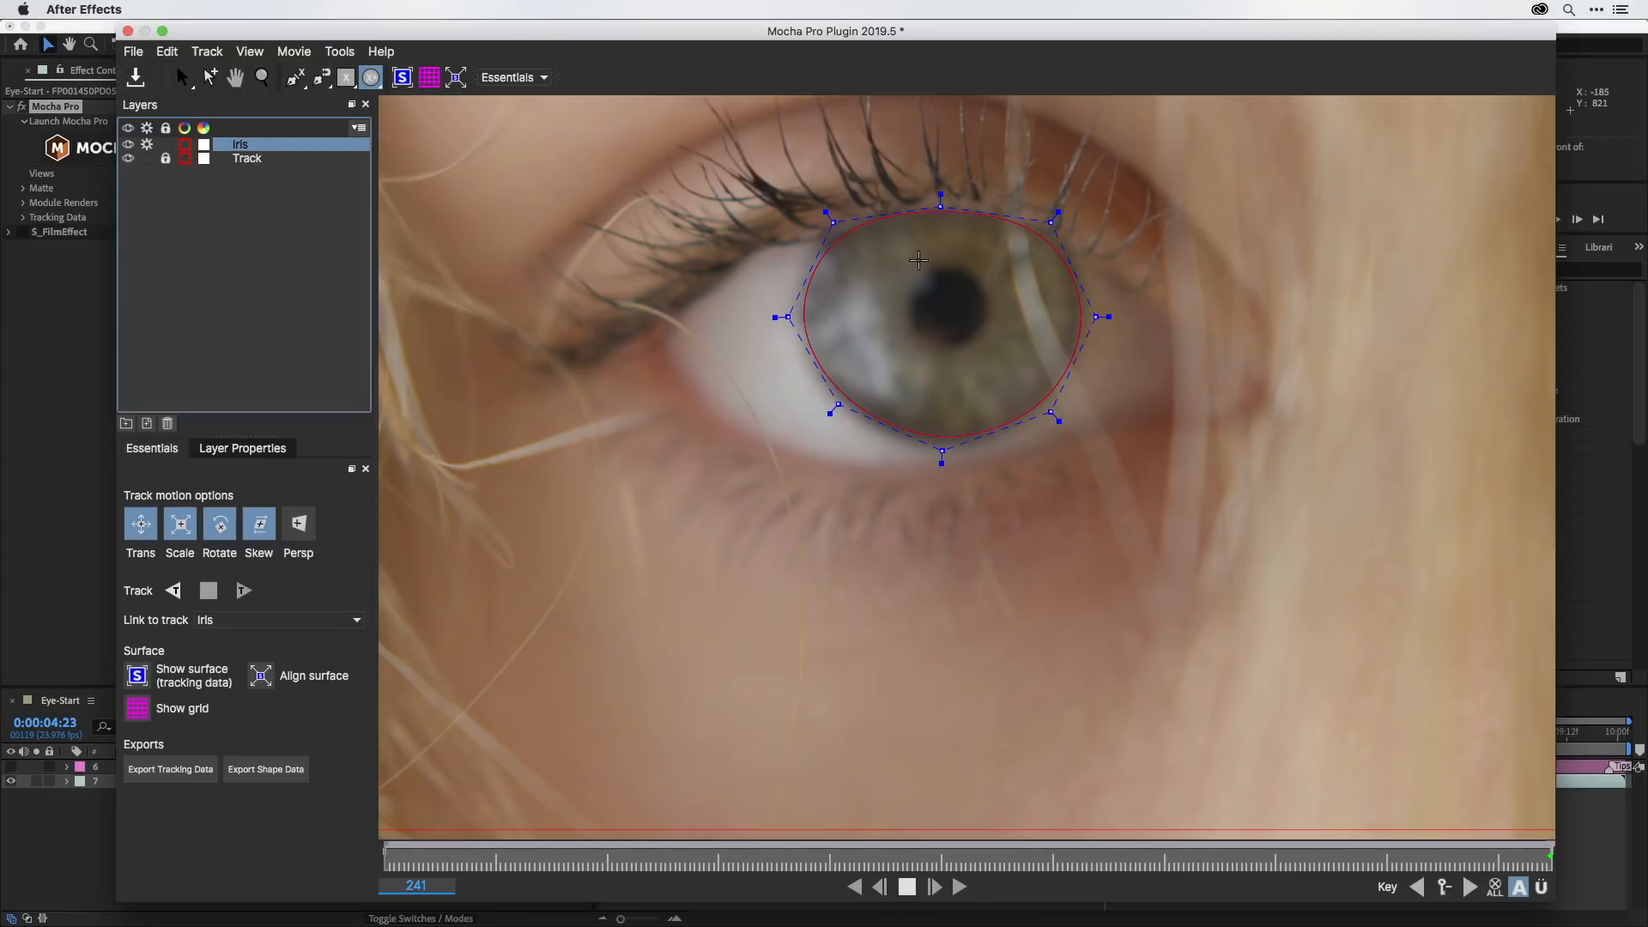
{"action": "left_click_drag", "start_coordinate": [912, 264], "coordinate": [938, 343]}
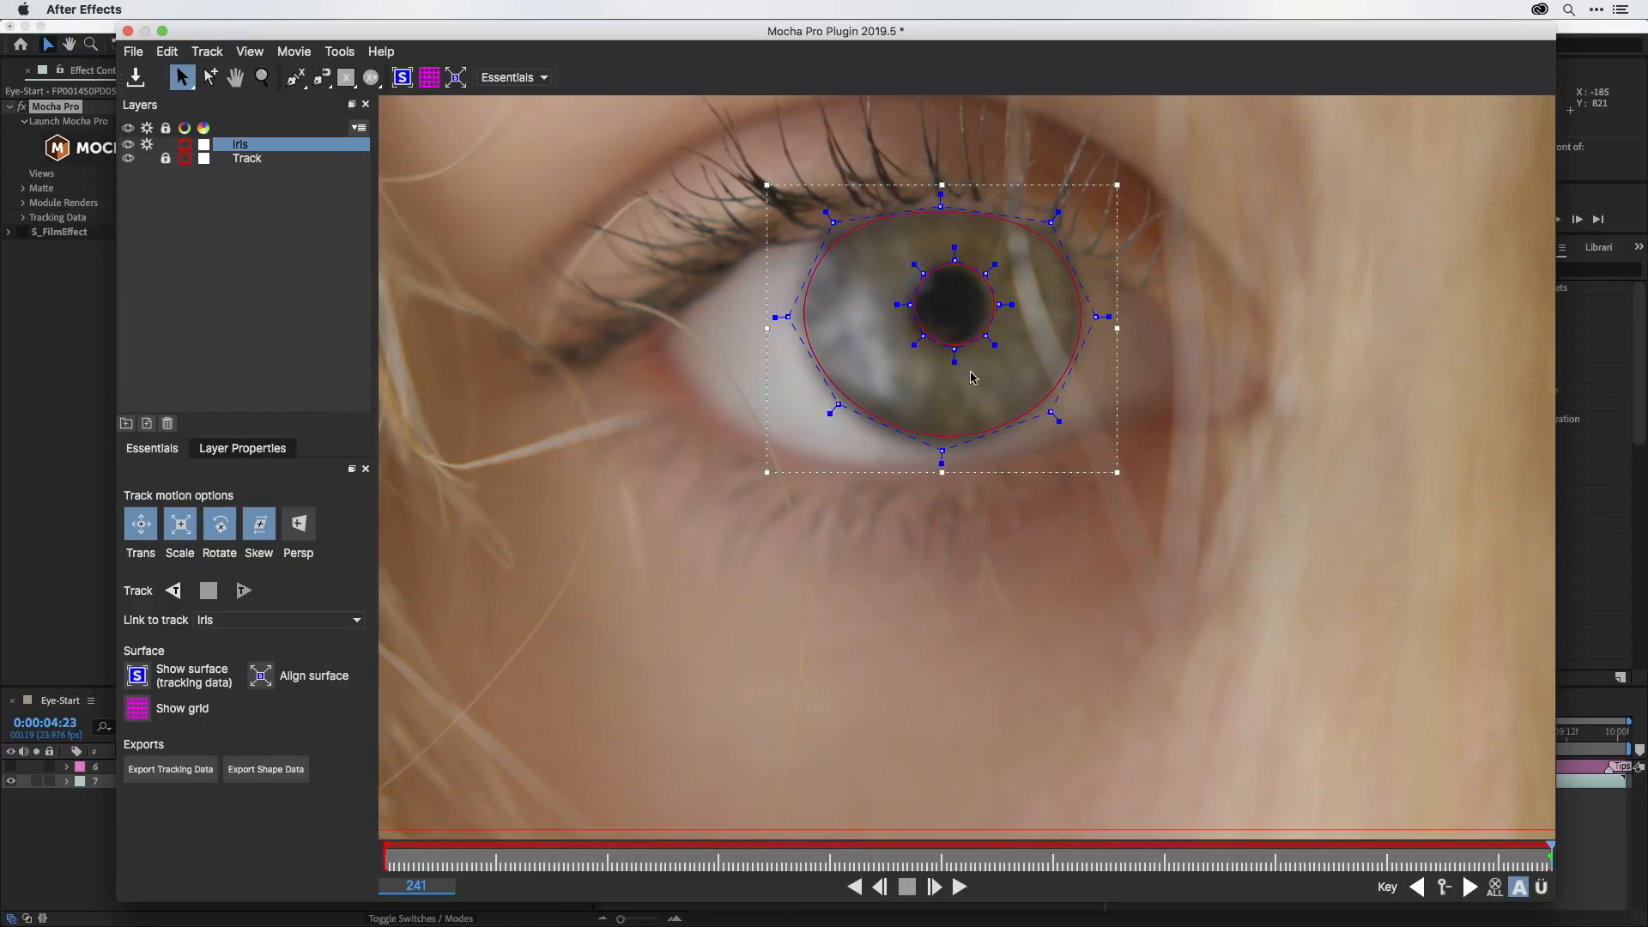
{"action": "left_click_drag", "start_coordinate": [1015, 250], "coordinate": [947, 351]}
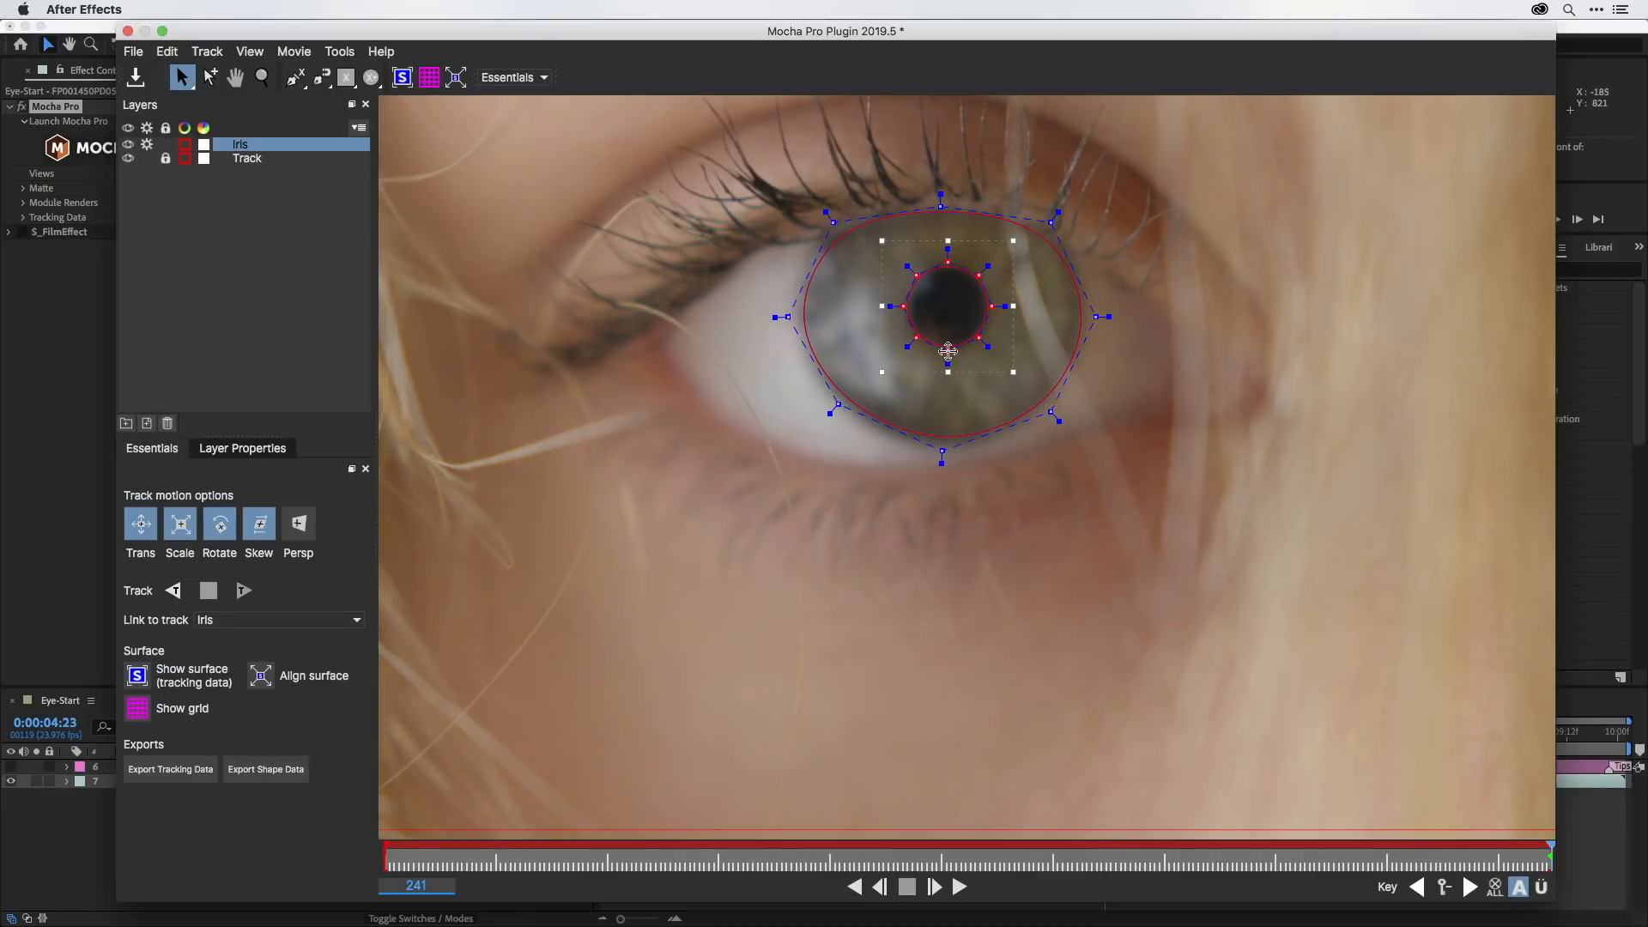
{"action": "left_click", "coordinate": [260, 263]}
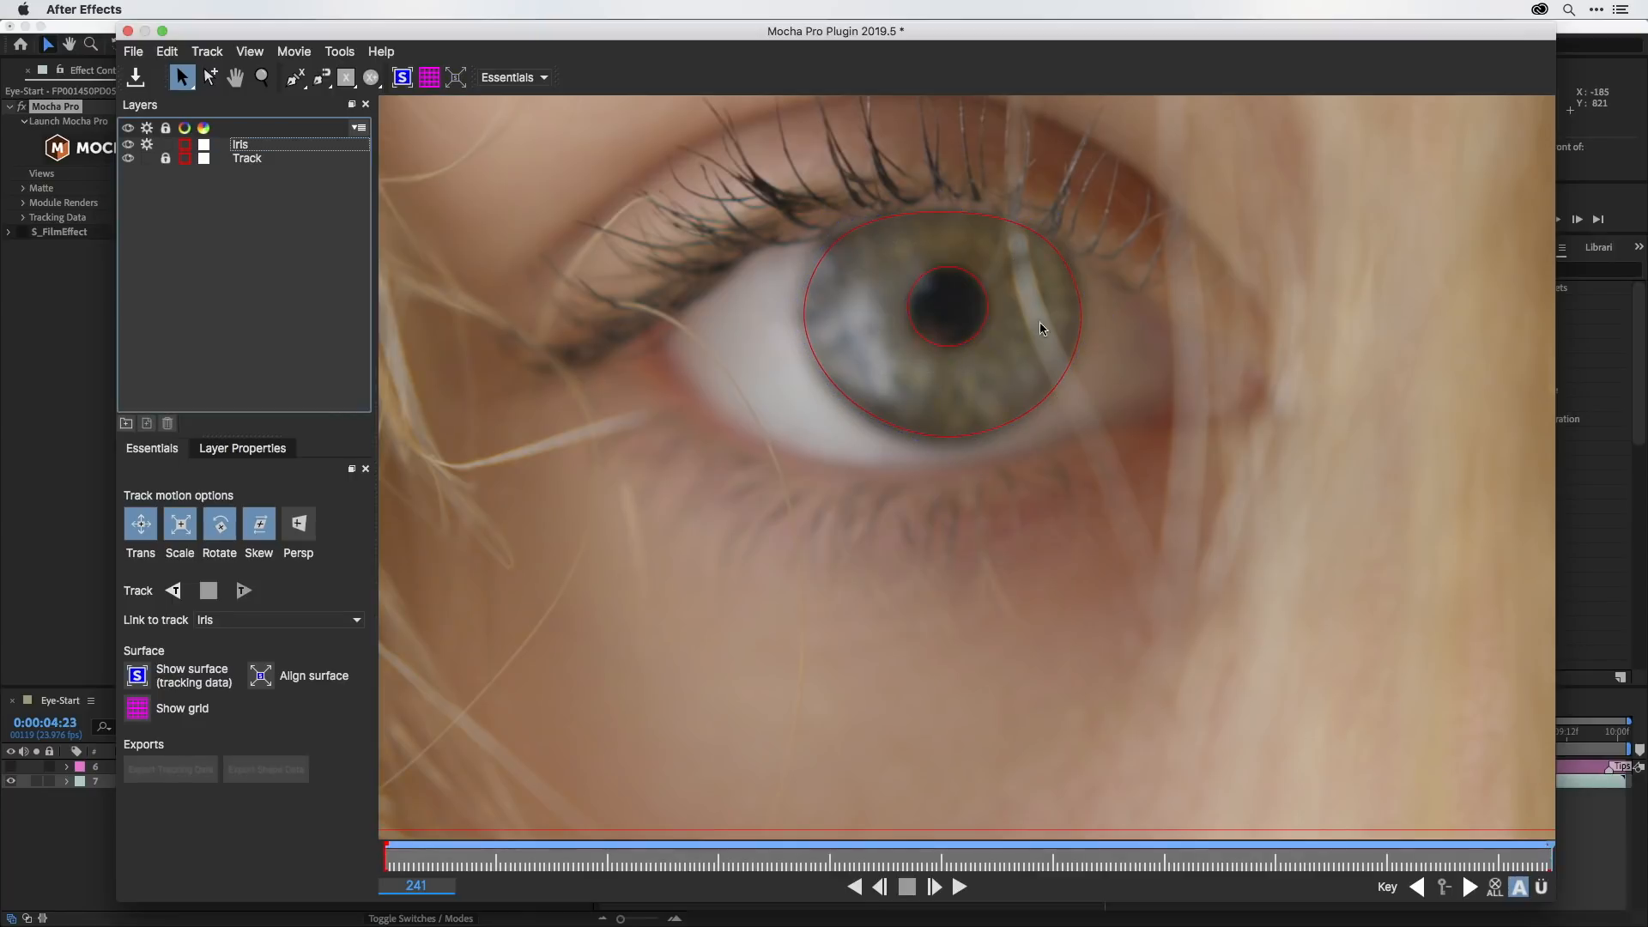
Link the Iris layer's motion to the Track layer.
{"action": "left_click", "coordinate": [258, 145]}
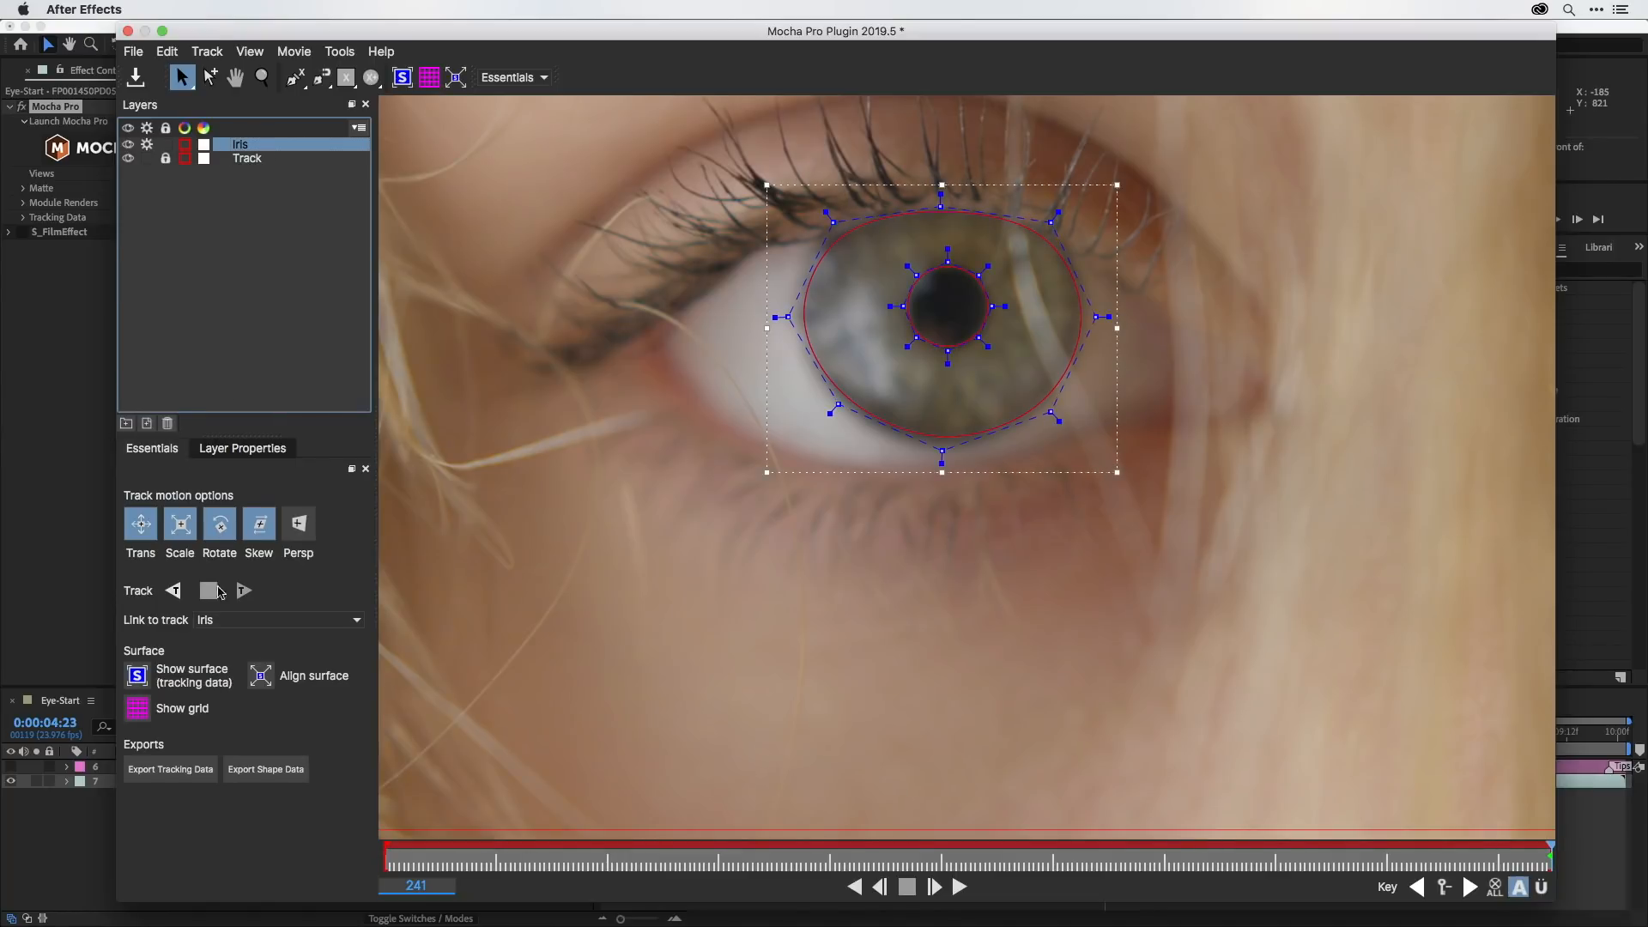
{"action": "left_click", "coordinate": [228, 620]}
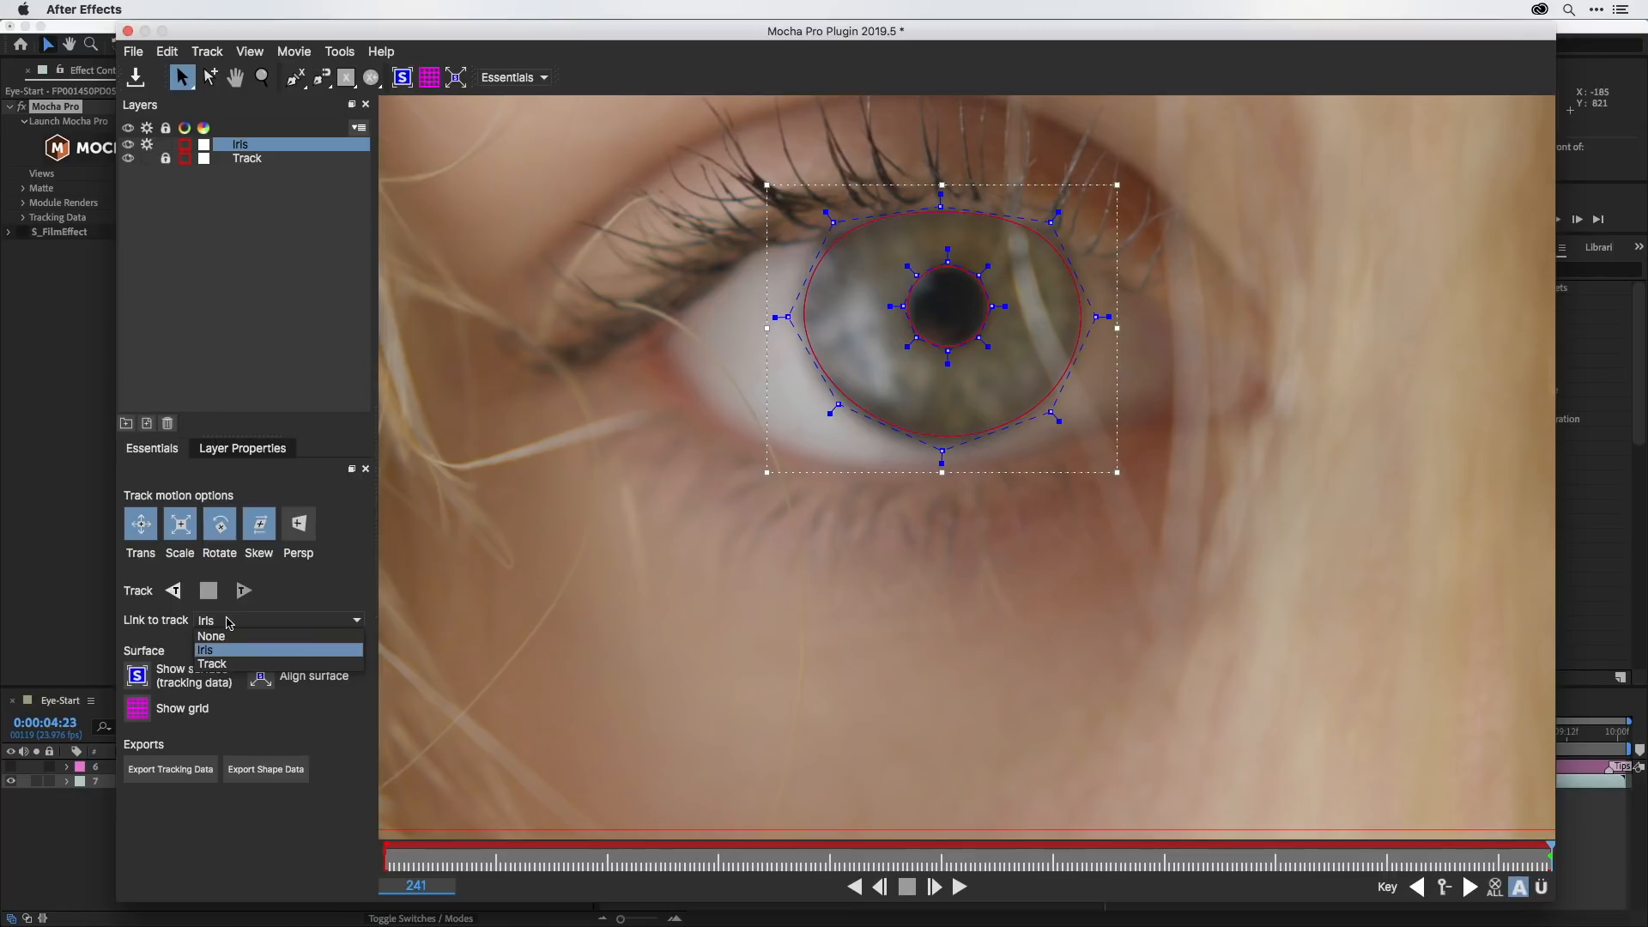
{"action": "left_click", "coordinate": [228, 665]}
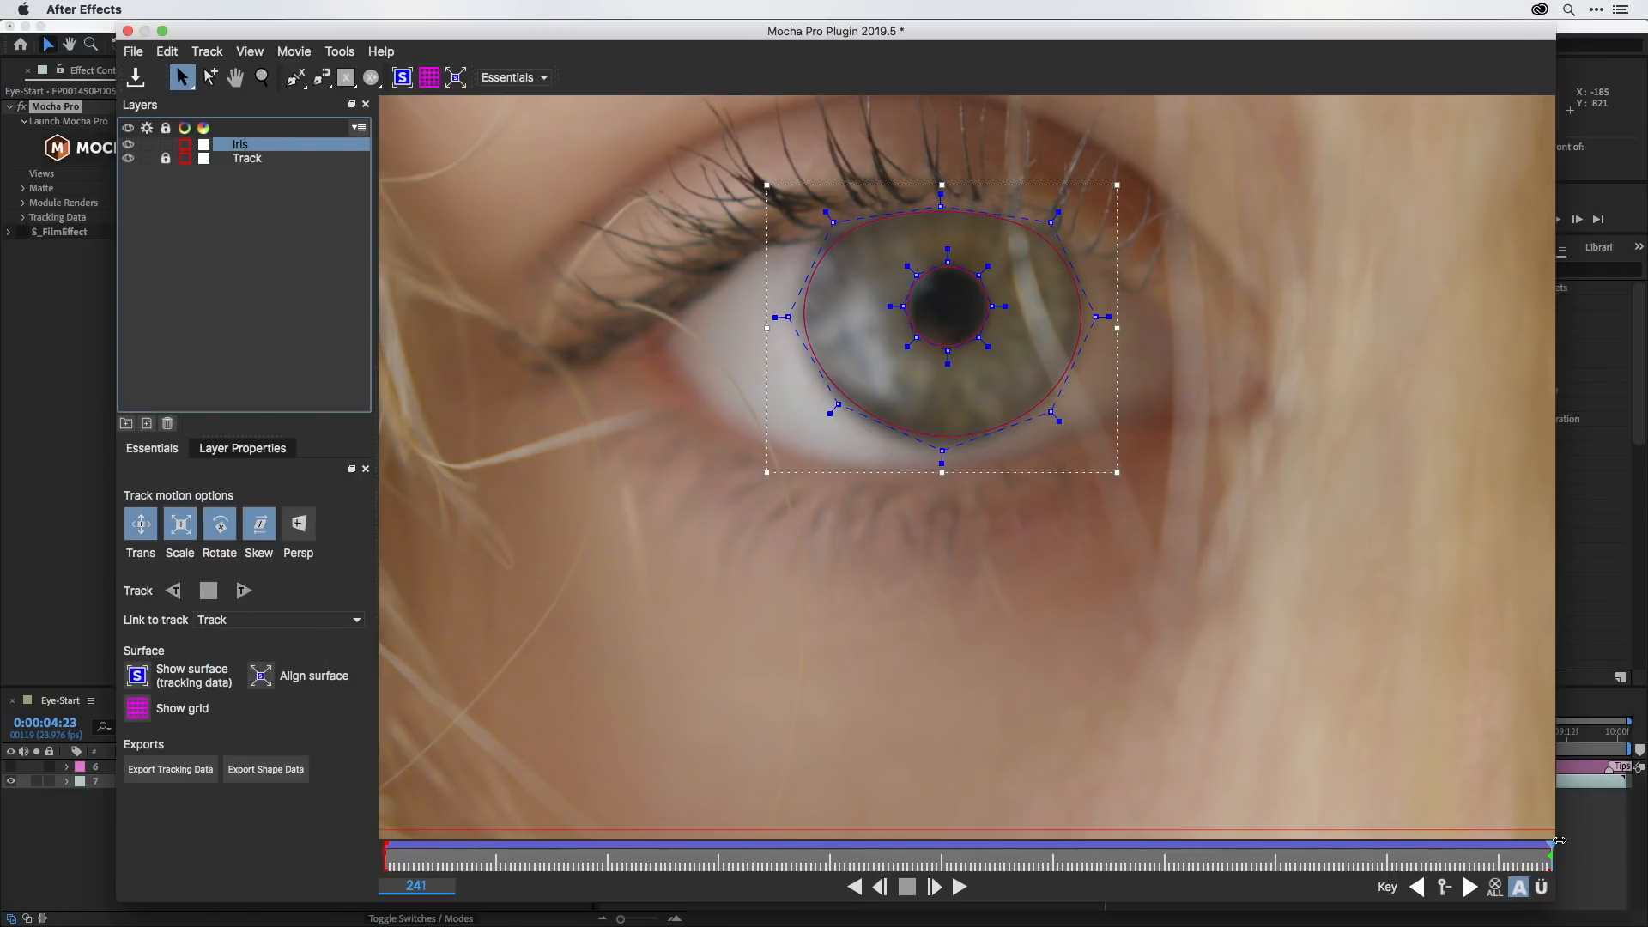
At frame 163, enlarge the Iris splines slightly and move the outer spline's upper-left point outward to match the iris edge.
{"action": "mouse_move", "coordinate": [1551, 852]}
{"action": "left_mouse_down"}
{"action": "mouse_move", "coordinate": [746, 916]}
{"action": "mouse_move", "coordinate": [1566, 843]}
{"action": "left_mouse_up"}
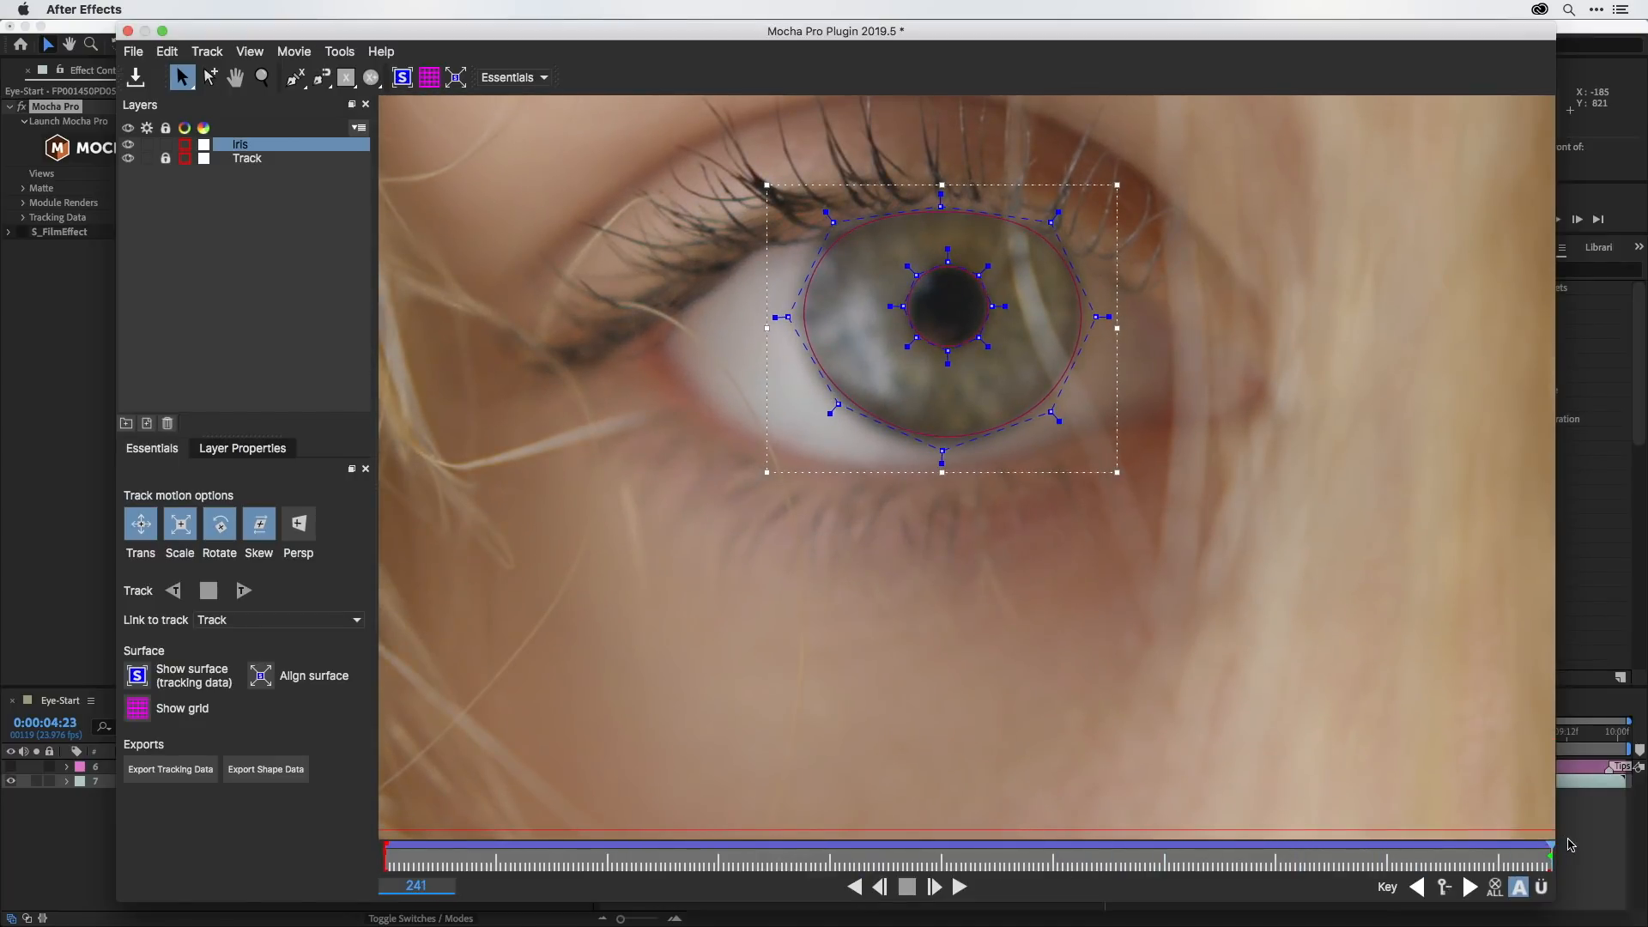
{"action": "left_click_drag", "start_coordinate": [1551, 847], "coordinate": [1174, 875]}
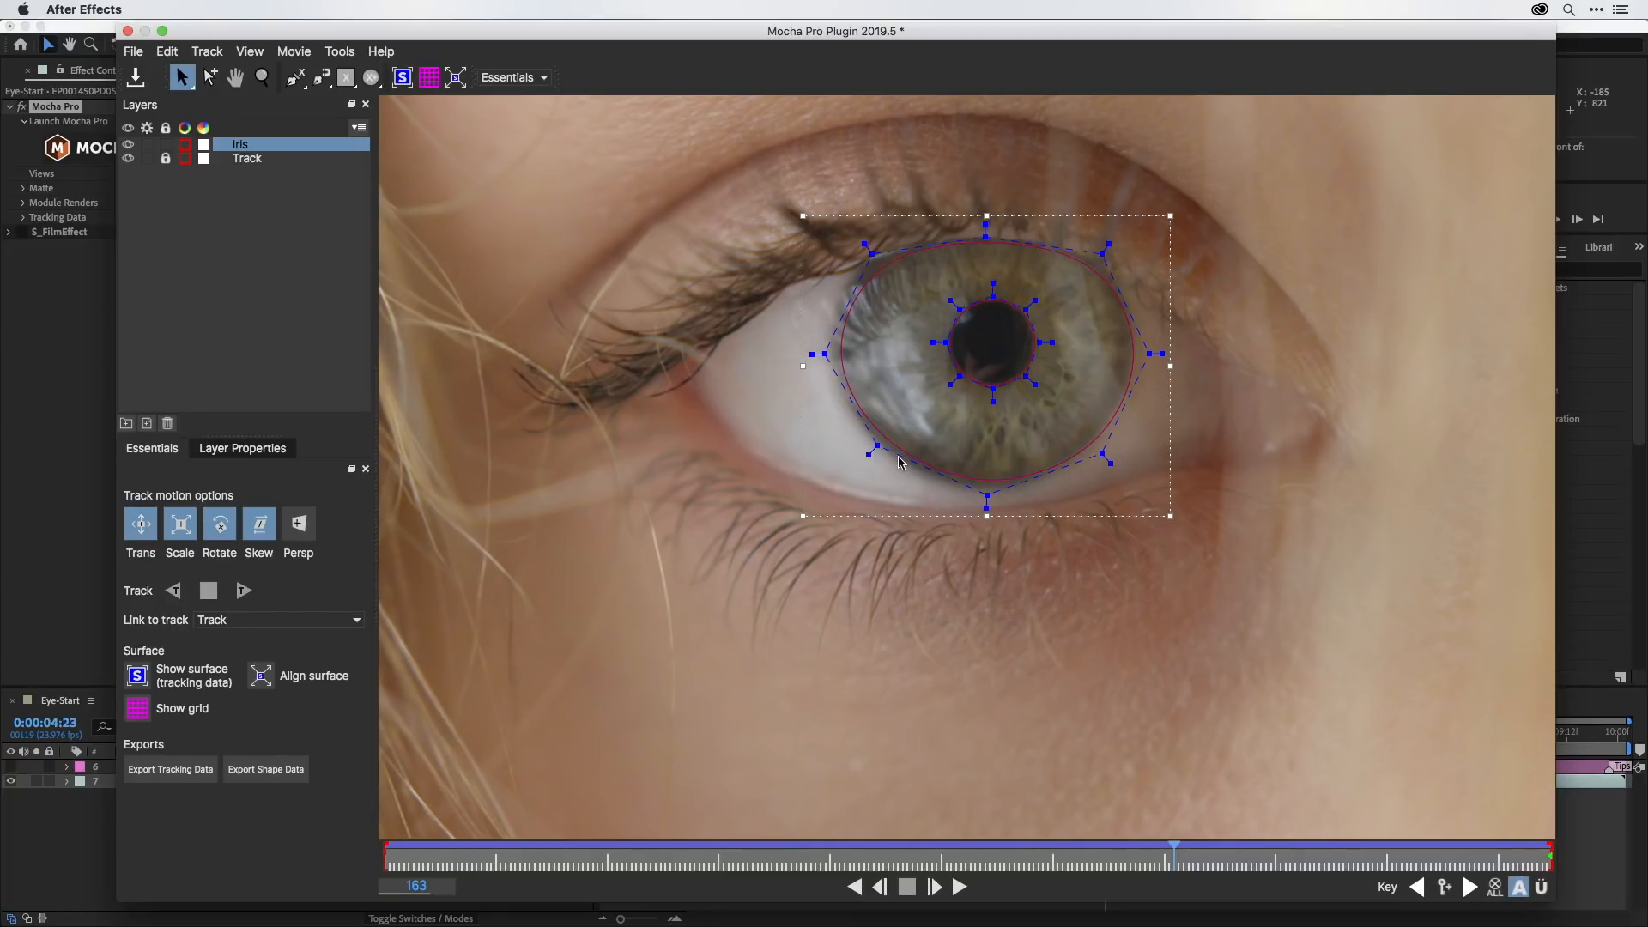
{"action": "left_click_drag", "start_coordinate": [802, 216], "coordinate": [796, 212]}
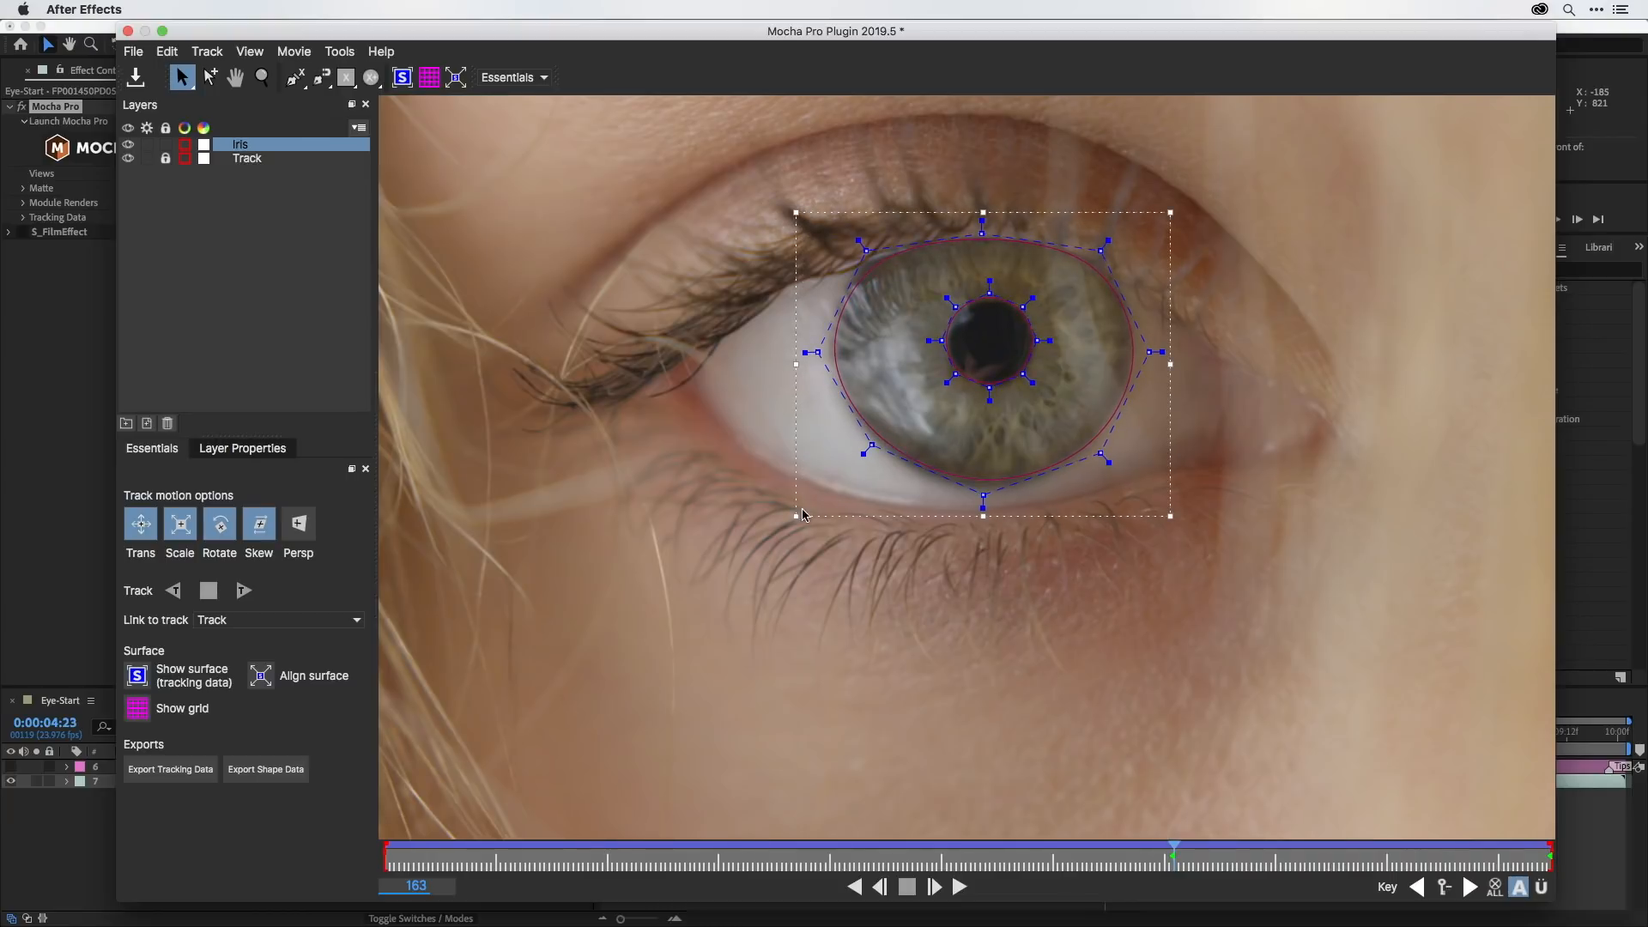
{"action": "left_click_drag", "start_coordinate": [797, 516], "coordinate": [797, 519]}
{"action": "left_click_drag", "start_coordinate": [866, 251], "coordinate": [856, 250]}
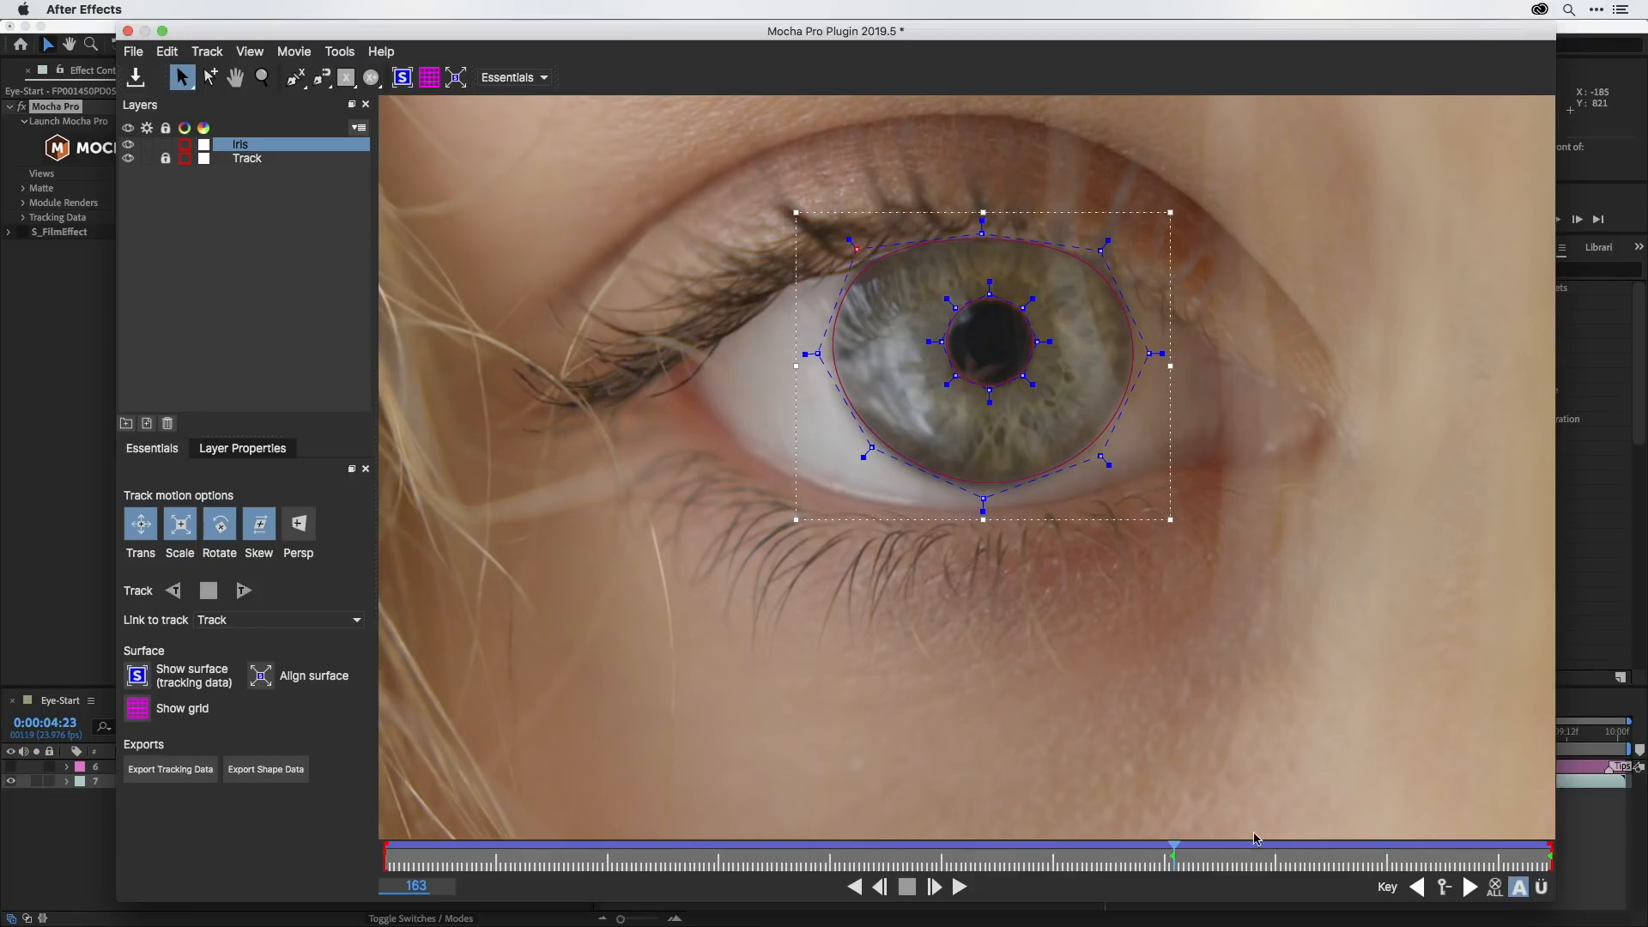
At frame 57, scale down the Iris splines, select all their points and reposition them over the blurred iris.
{"action": "left_click_drag", "start_coordinate": [1173, 851], "coordinate": [663, 923]}
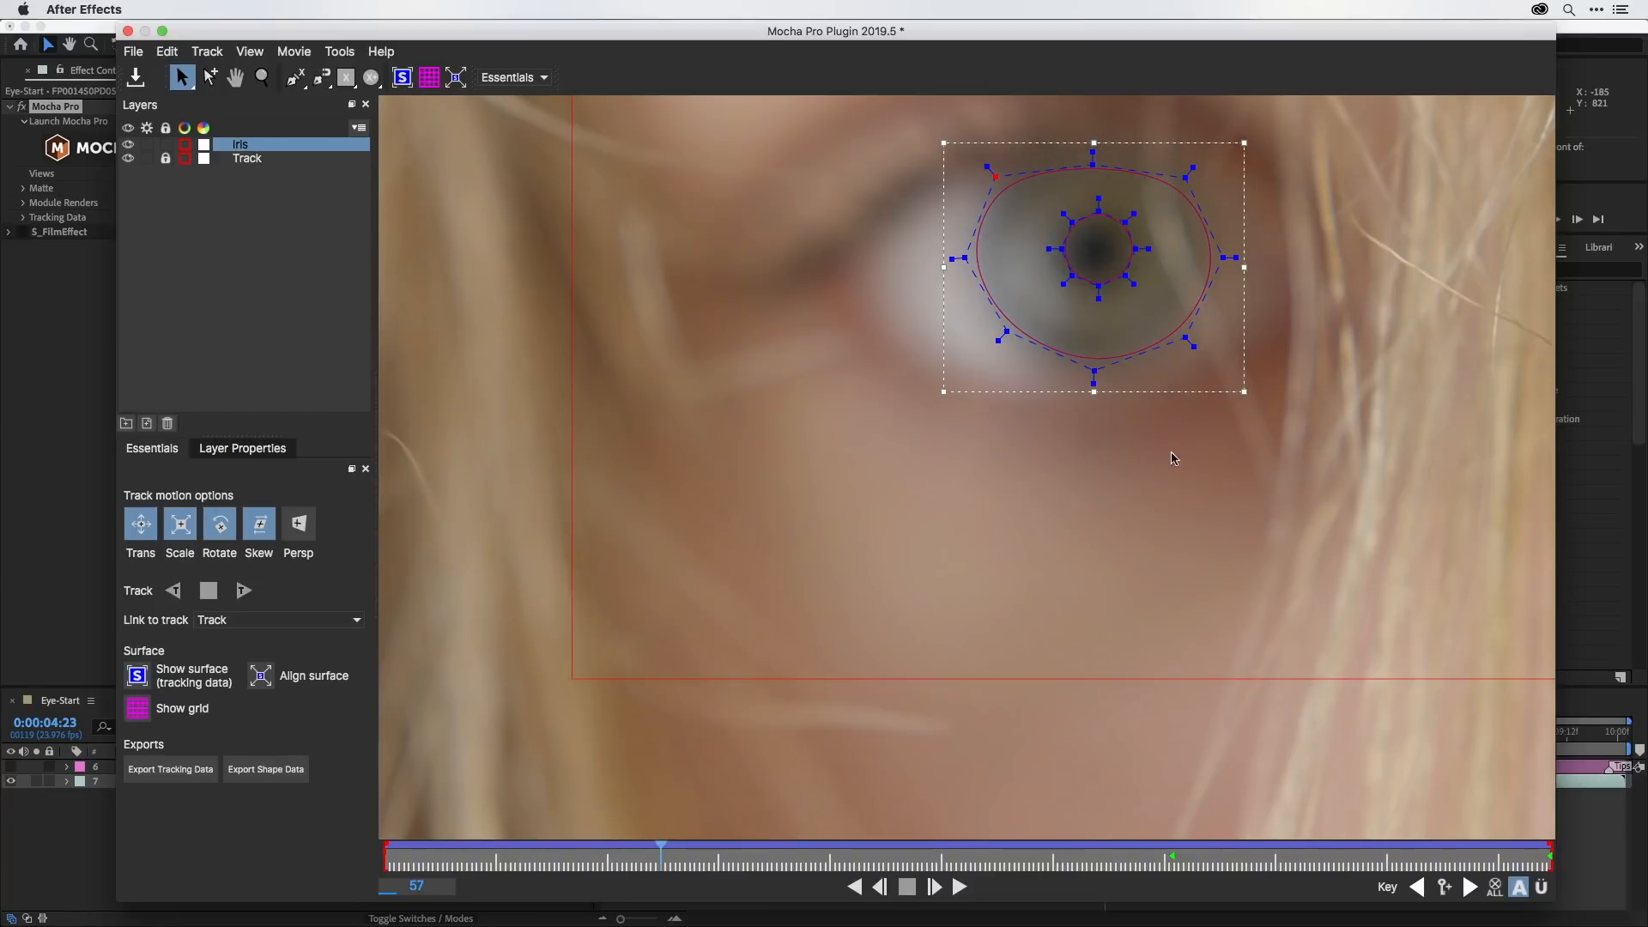
{"action": "left_click_drag", "start_coordinate": [941, 142], "coordinate": [951, 146]}
{"action": "left_click_drag", "start_coordinate": [1244, 147], "coordinate": [1227, 148]}
{"action": "left_click_drag", "start_coordinate": [1230, 391], "coordinate": [1224, 380]}
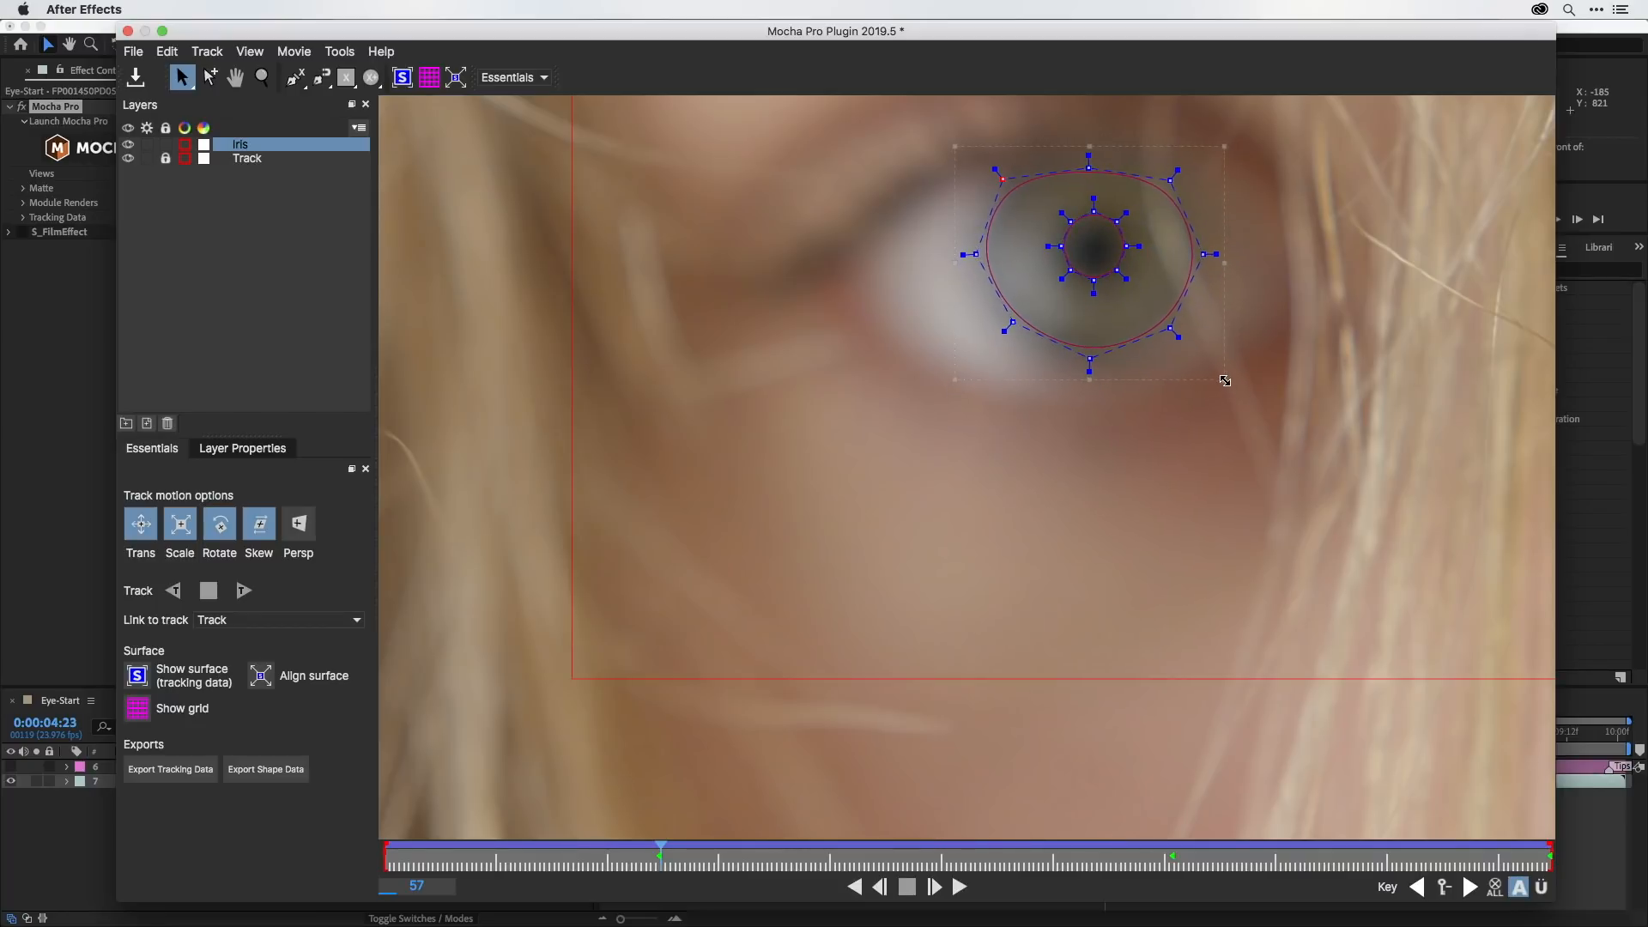
{"action": "left_click_drag", "start_coordinate": [955, 145], "coordinate": [956, 148]}
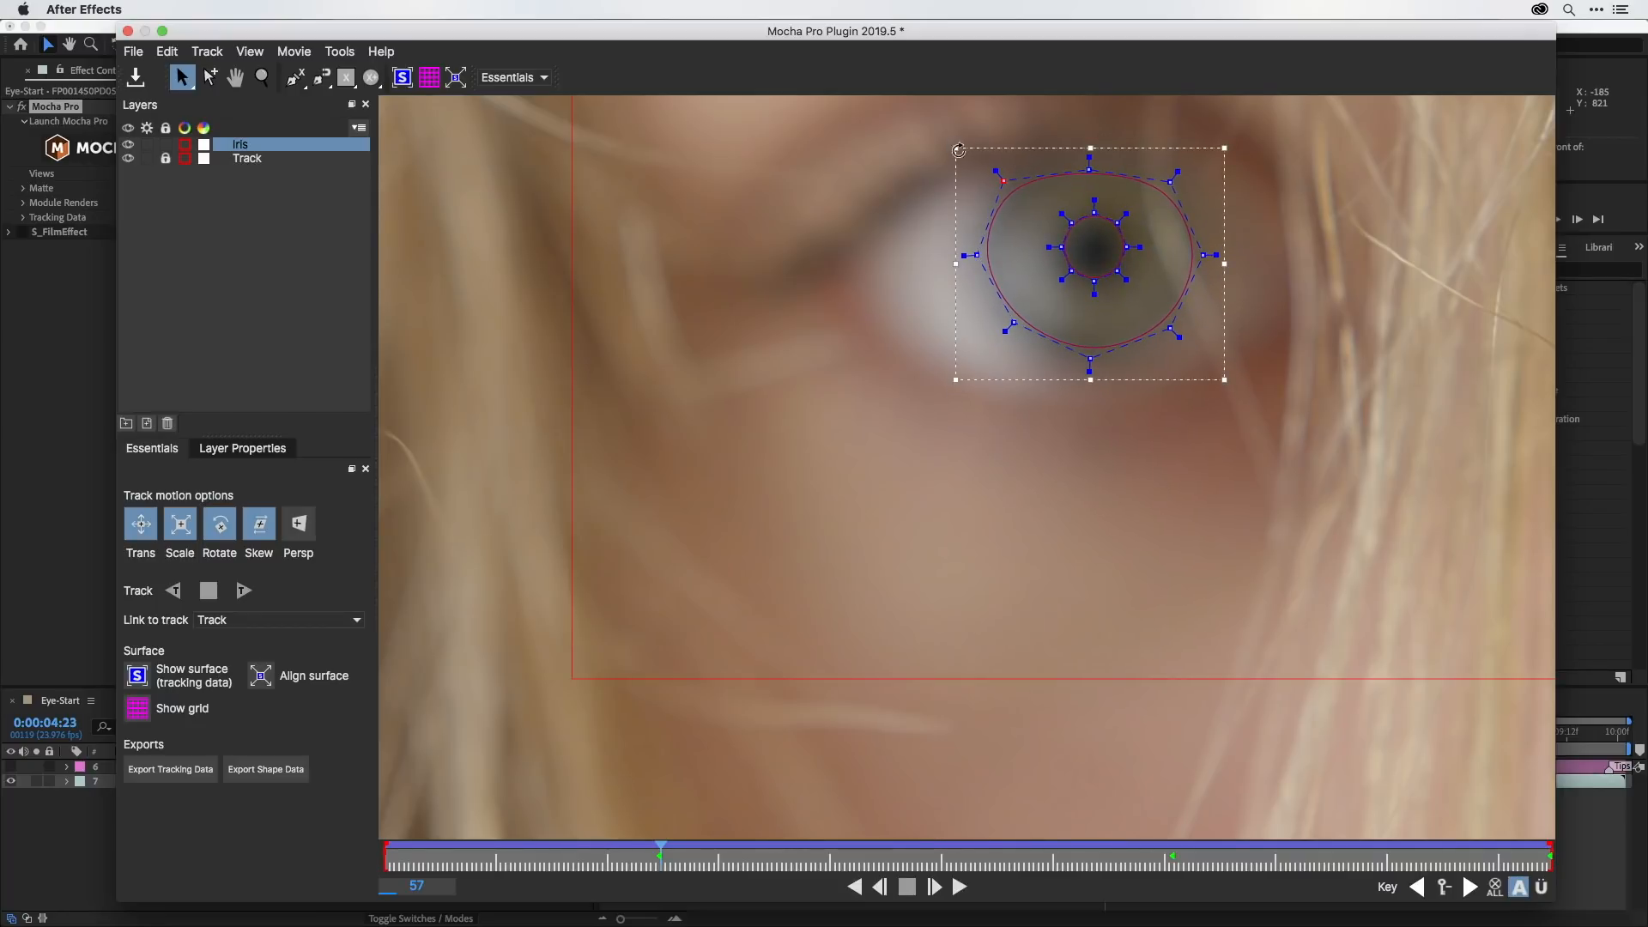
{"action": "left_click", "coordinate": [1126, 247]}
{"action": "left_click_drag", "start_coordinate": [1253, 128], "coordinate": [897, 493]}
{"action": "left_click_drag", "start_coordinate": [1124, 274], "coordinate": [1117, 277]}
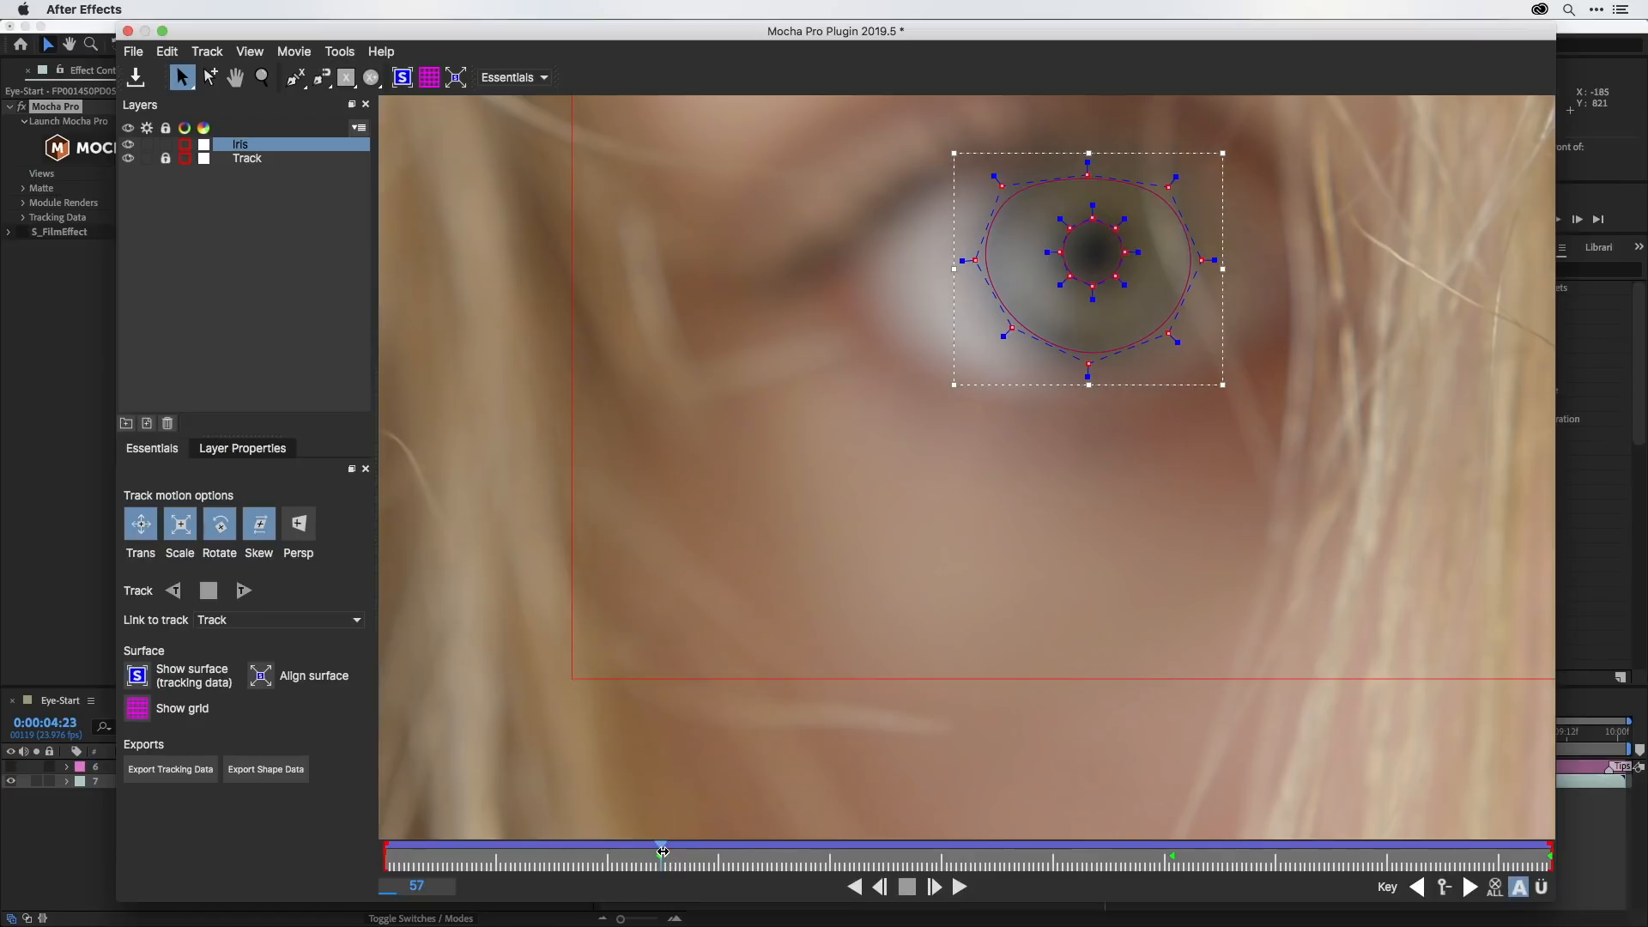
Reposition the Iris splines over the iris at frame 105 and scale them down to fit the iris at frame 0.
{"action": "left_click_drag", "start_coordinate": [662, 851], "coordinate": [896, 870]}
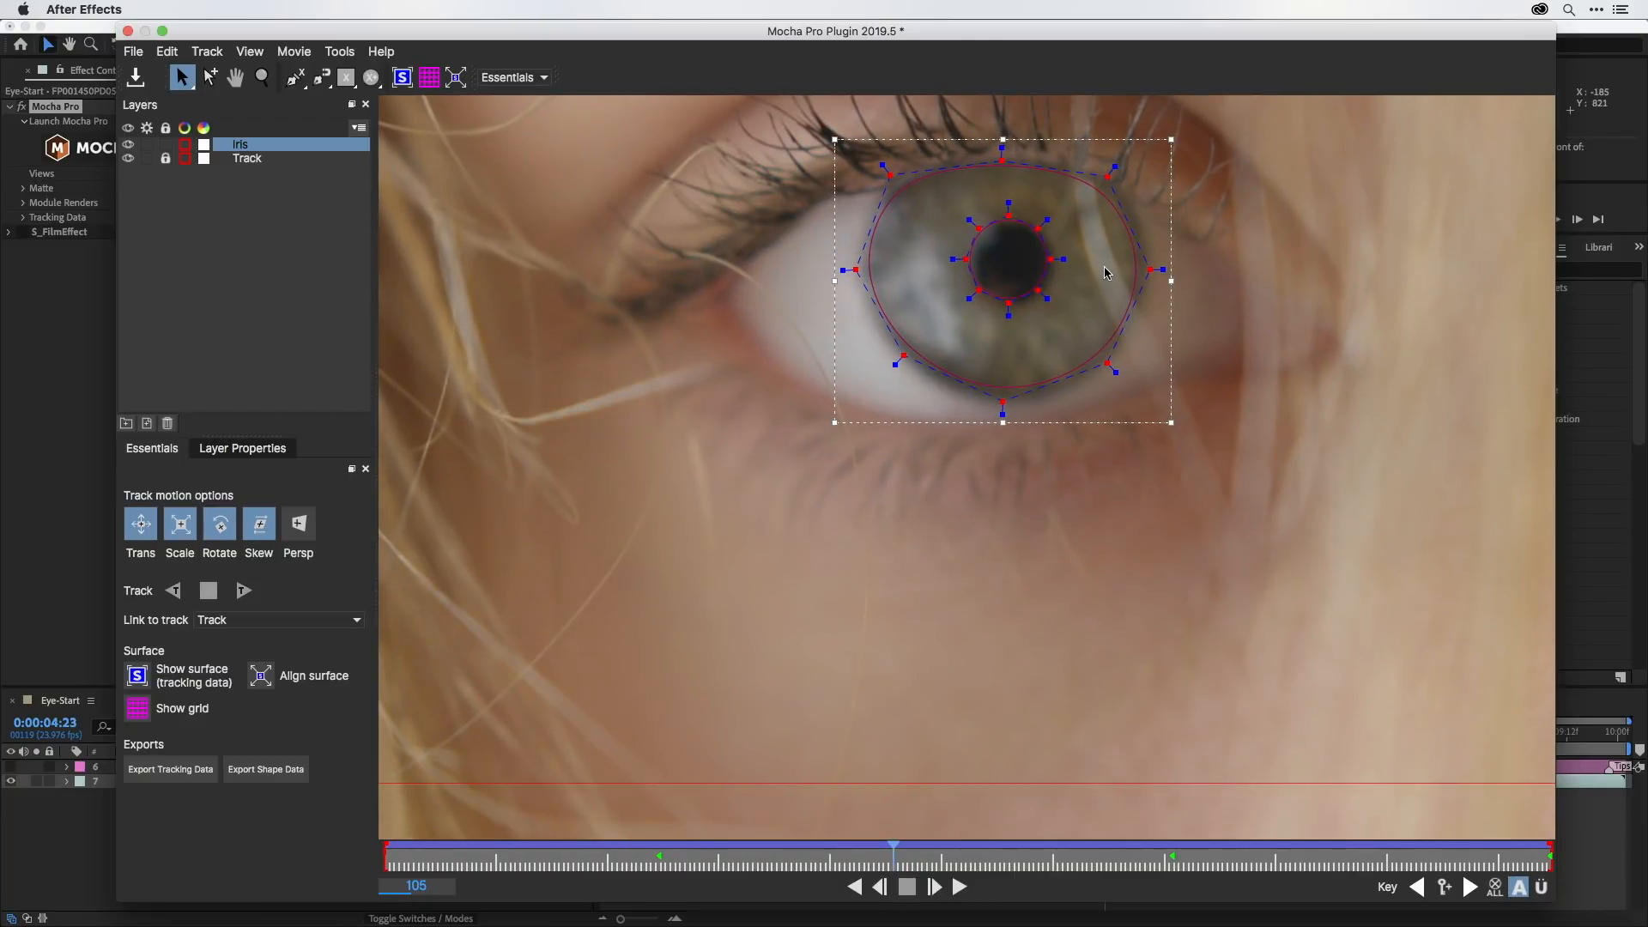
{"action": "left_click_drag", "start_coordinate": [1052, 262], "coordinate": [1054, 265]}
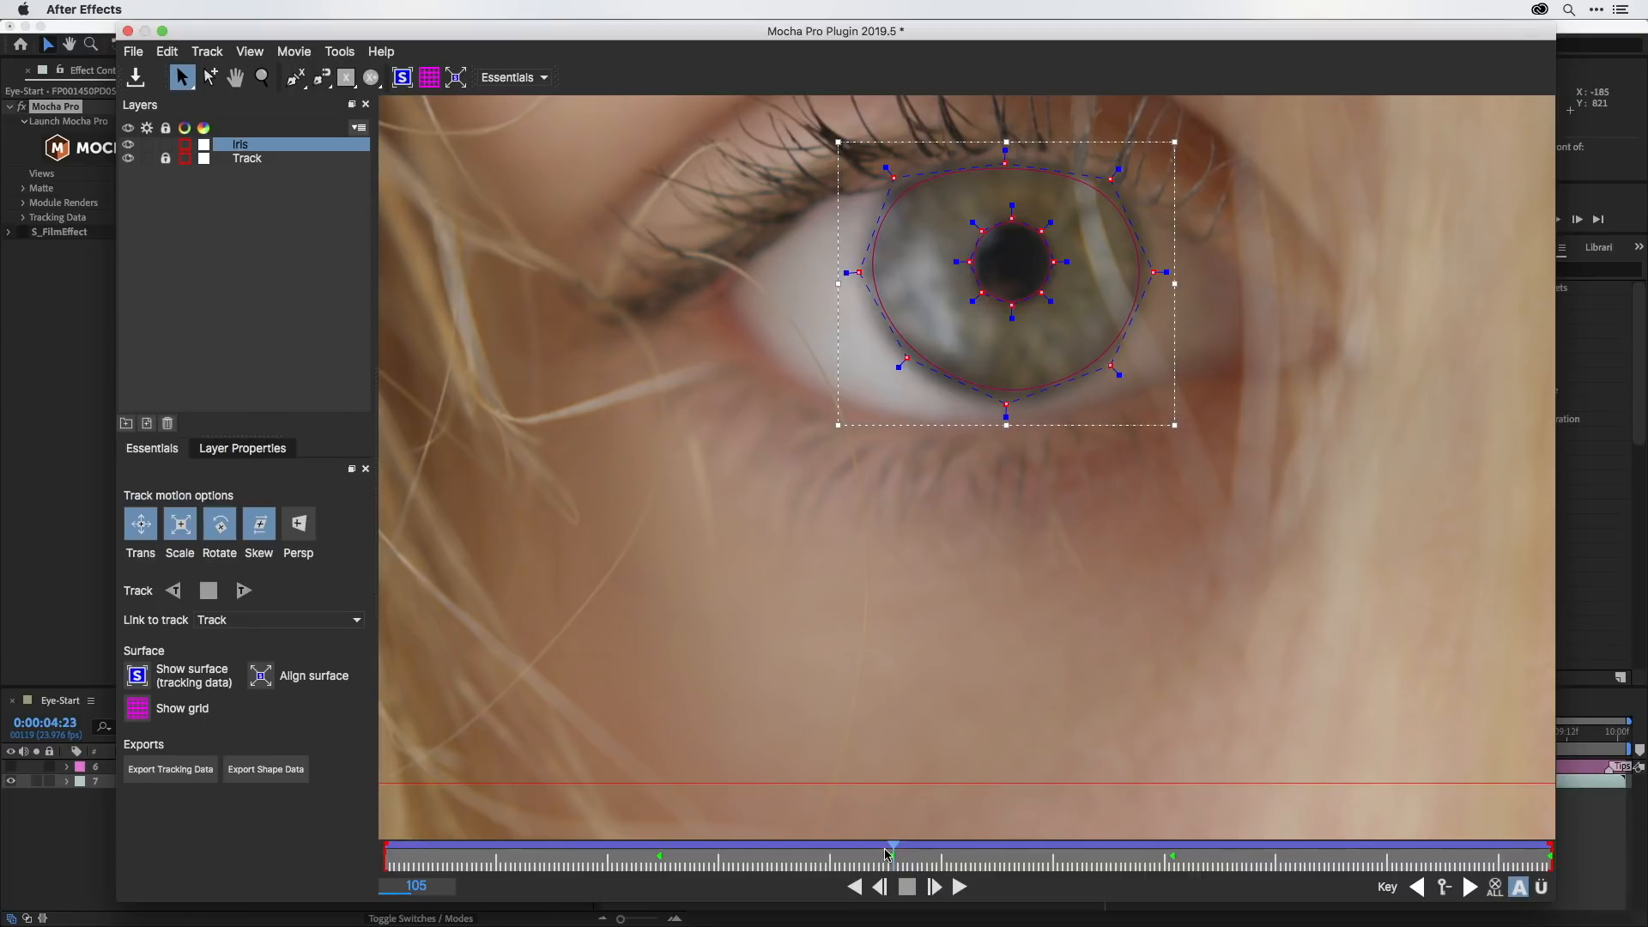
{"action": "left_click_drag", "start_coordinate": [891, 851], "coordinate": [349, 885]}
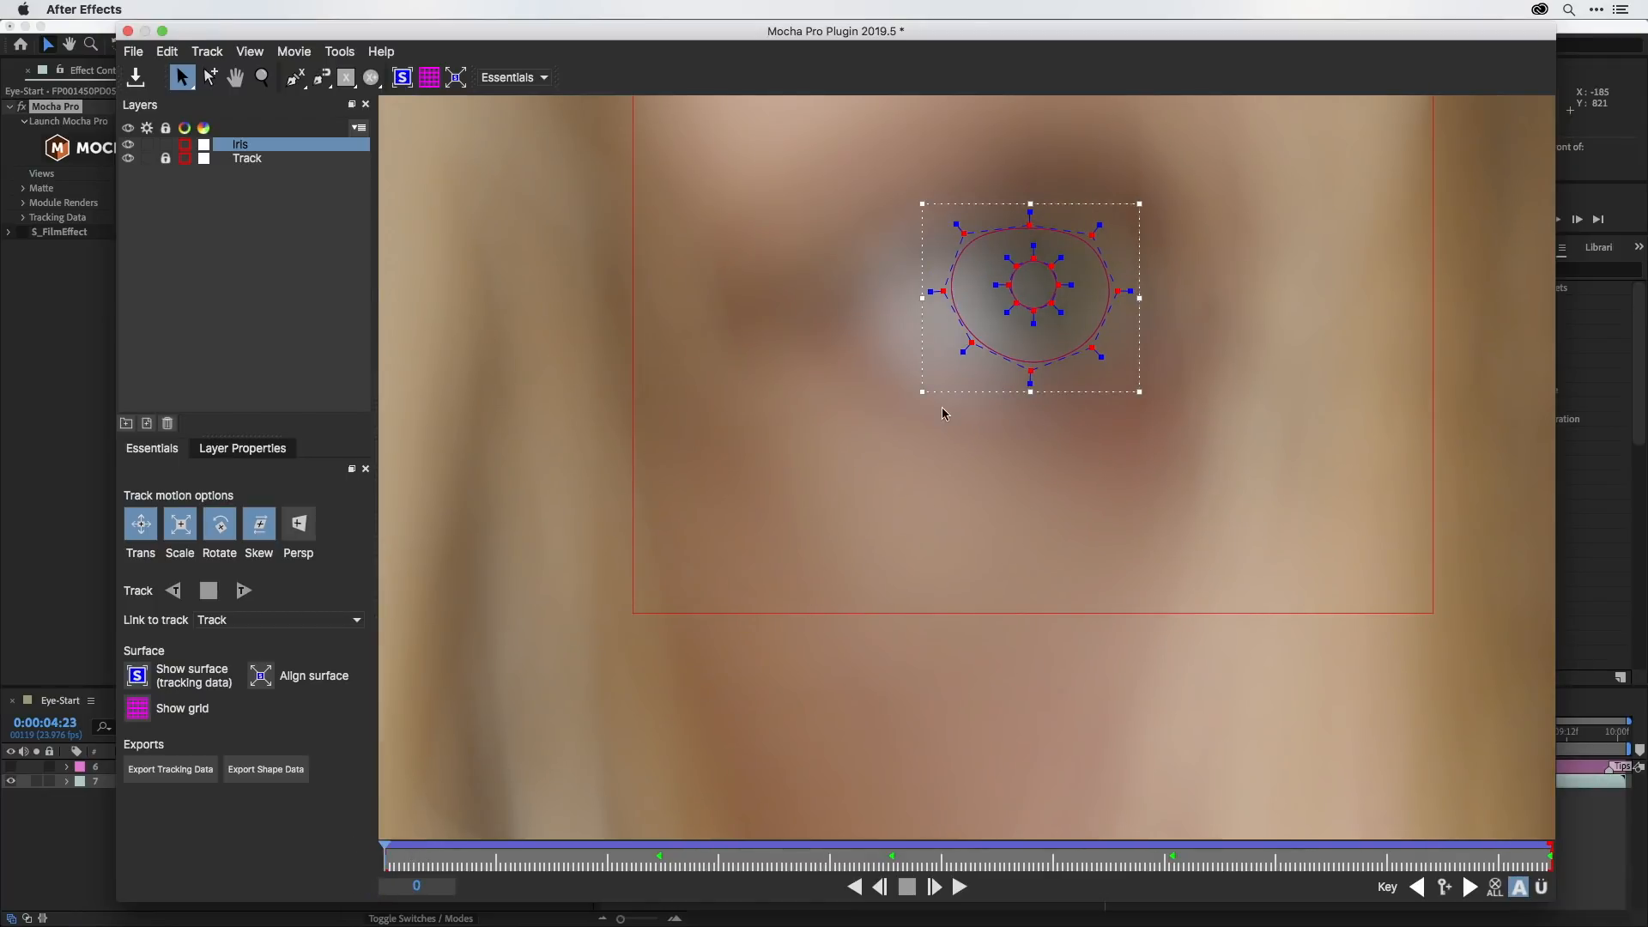
{"action": "left_click_drag", "start_coordinate": [922, 391], "coordinate": [945, 374]}
{"action": "left_click_drag", "start_coordinate": [1138, 200], "coordinate": [1135, 205]}
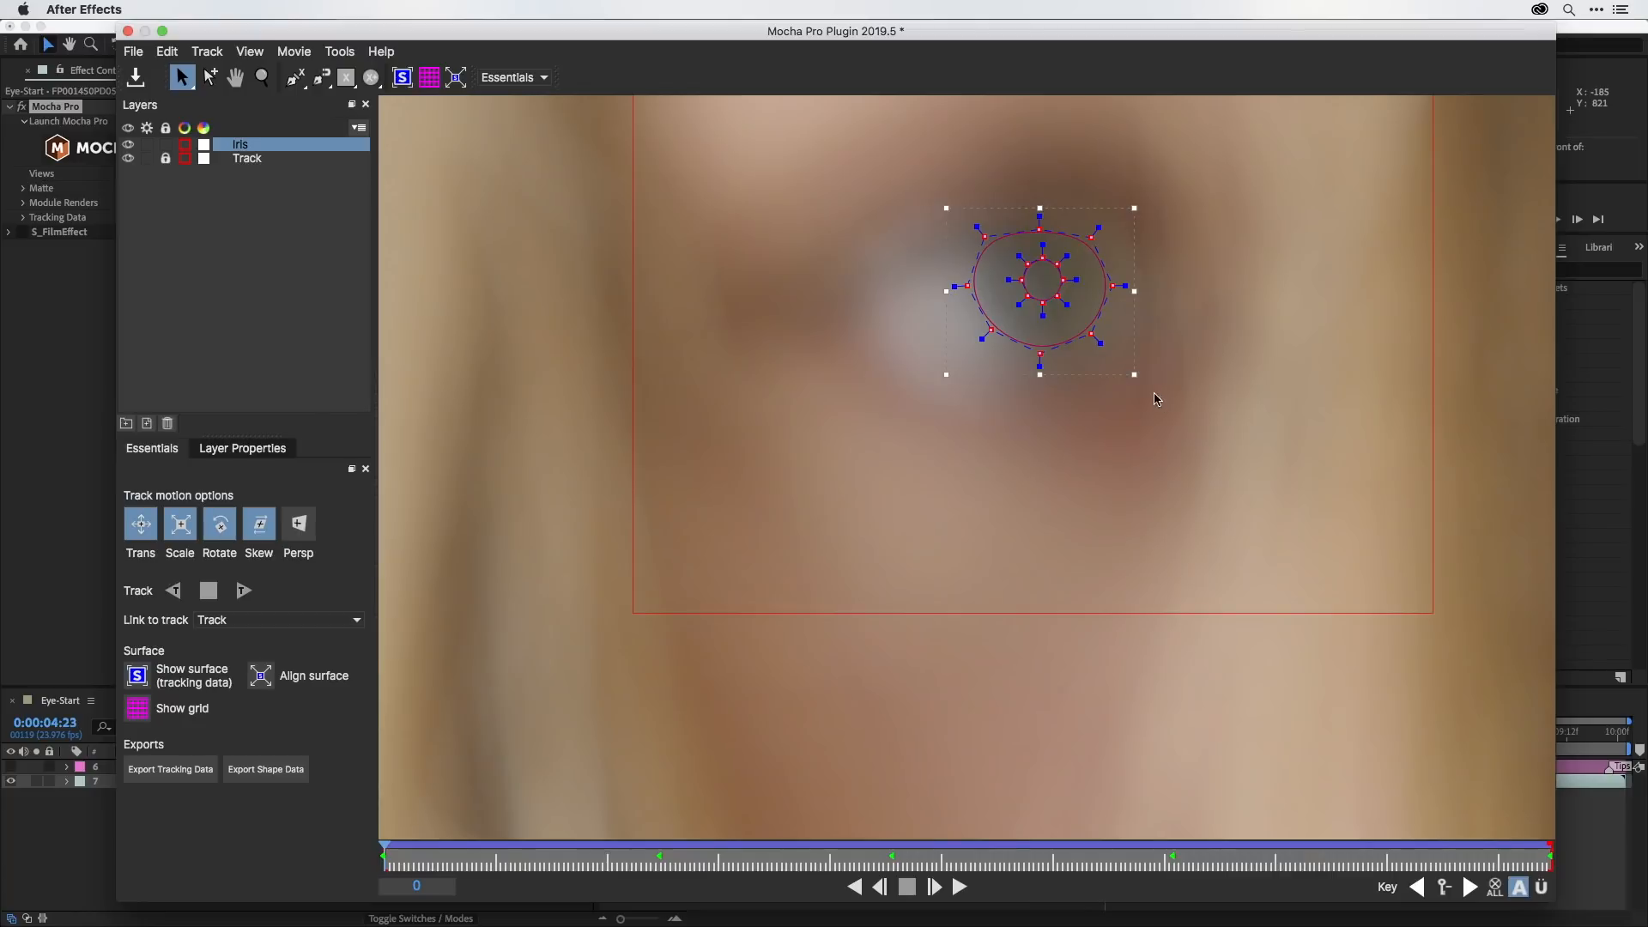
{"action": "left_click_drag", "start_coordinate": [1131, 375], "coordinate": [1128, 369]}
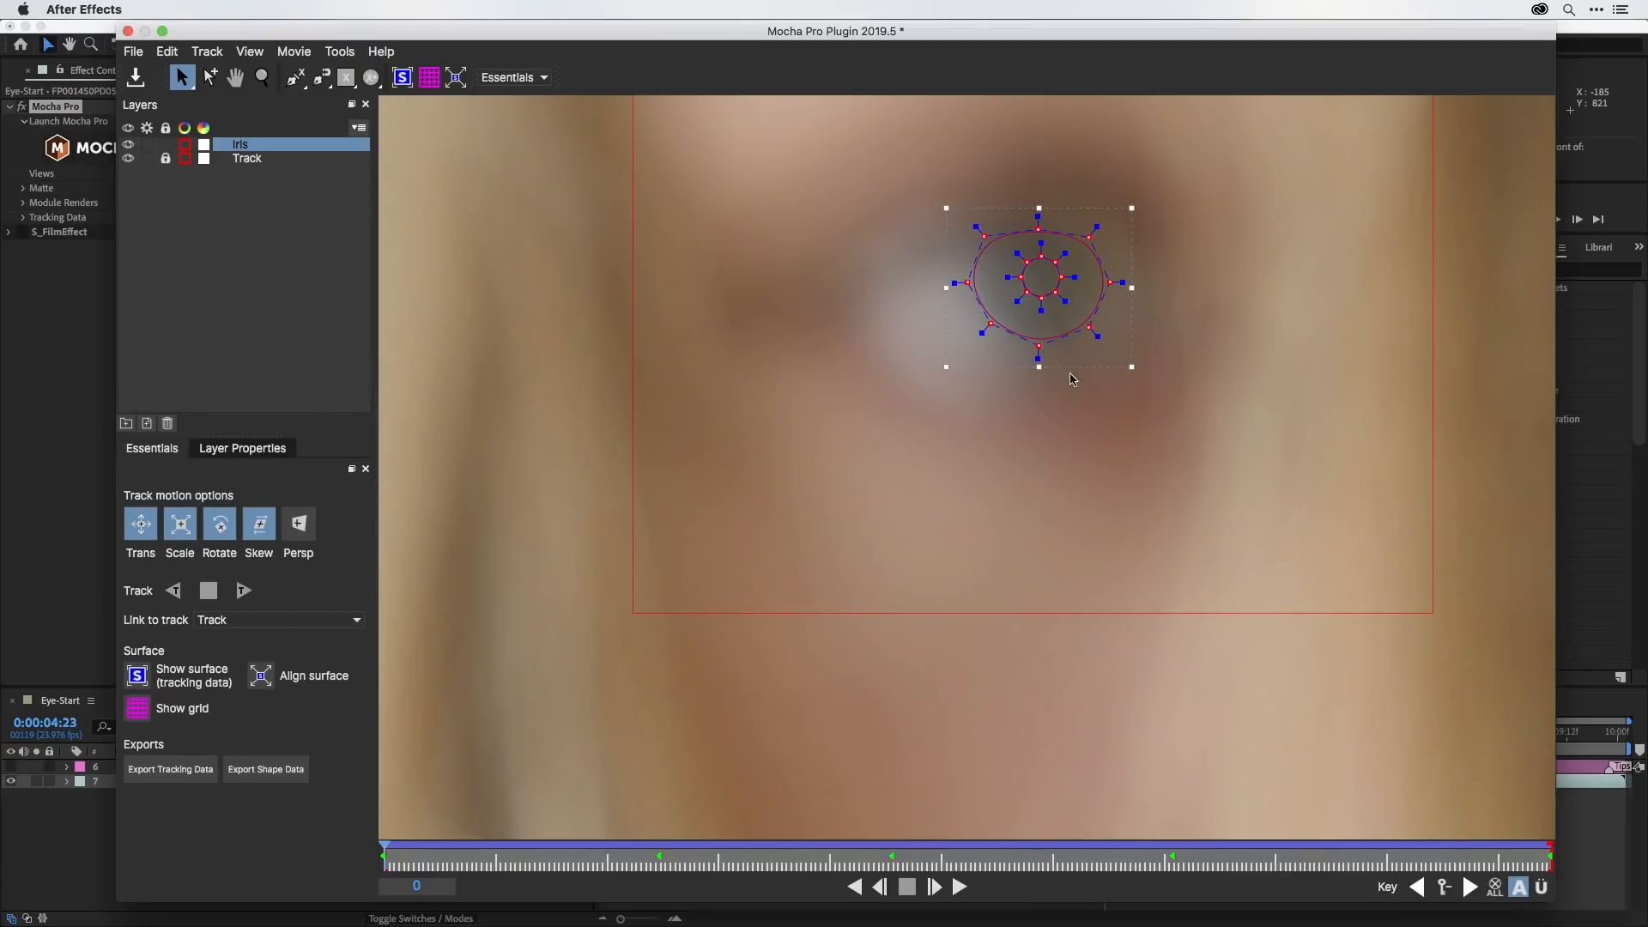
{"action": "left_click_drag", "start_coordinate": [947, 365], "coordinate": [951, 364]}
Set the Iris layer's spline color to pale yellow #ffff7f, deselect the layer and scrub back to frame 80 to check the splines.
{"action": "left_click_drag", "start_coordinate": [385, 858], "coordinate": [1267, 845]}
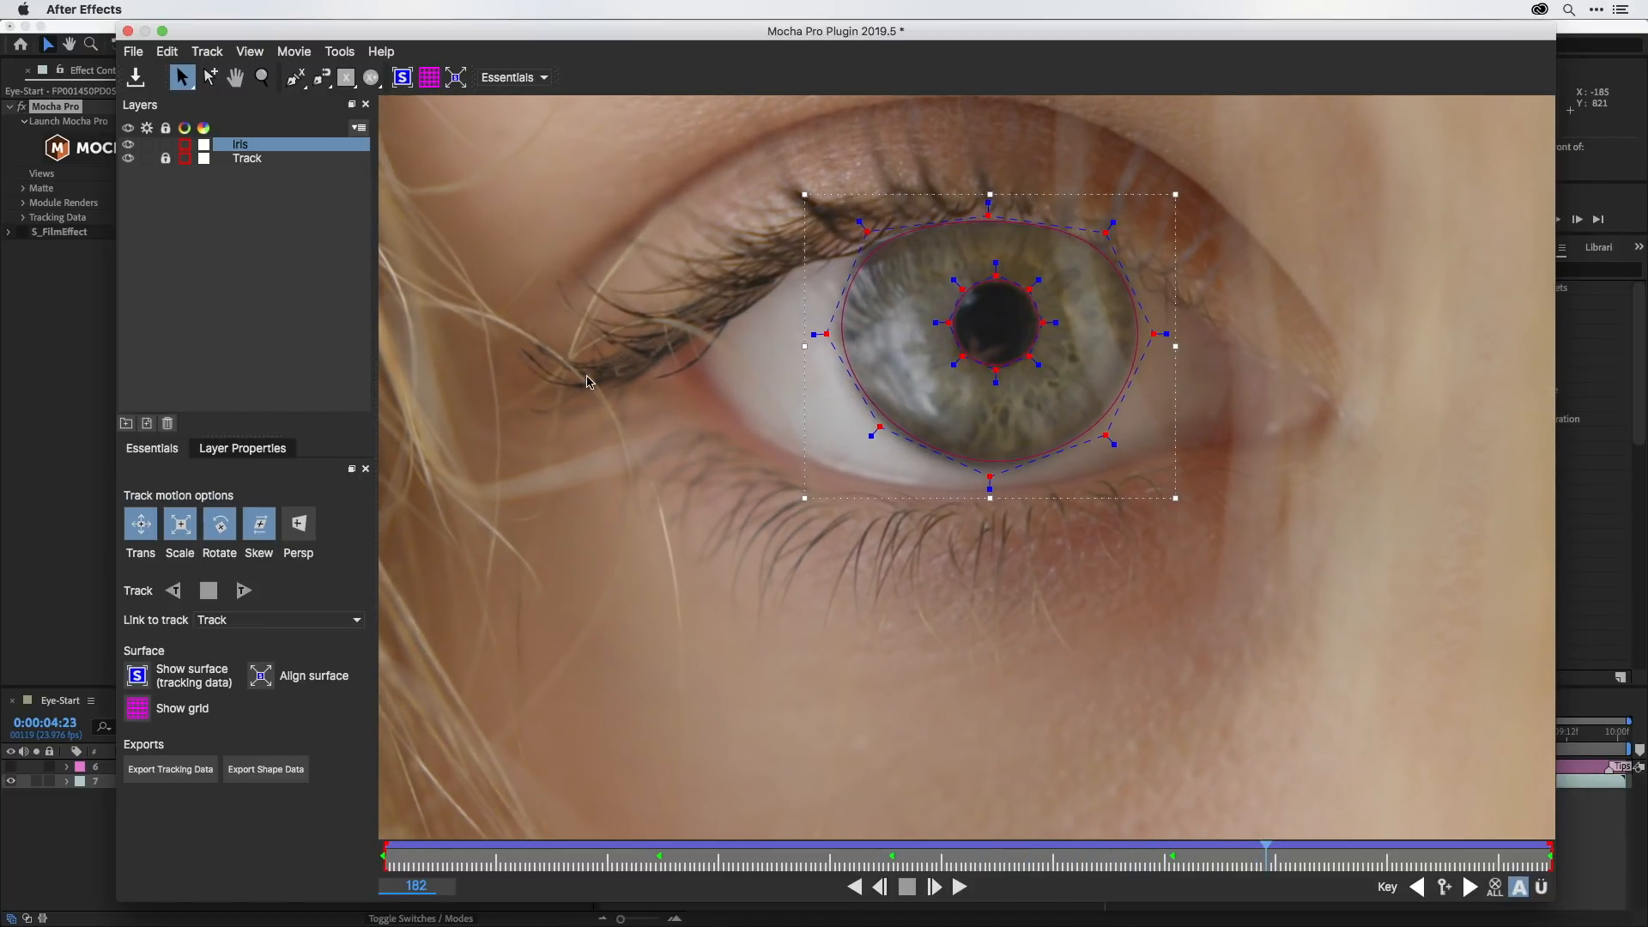
{"action": "left_click", "coordinate": [187, 151]}
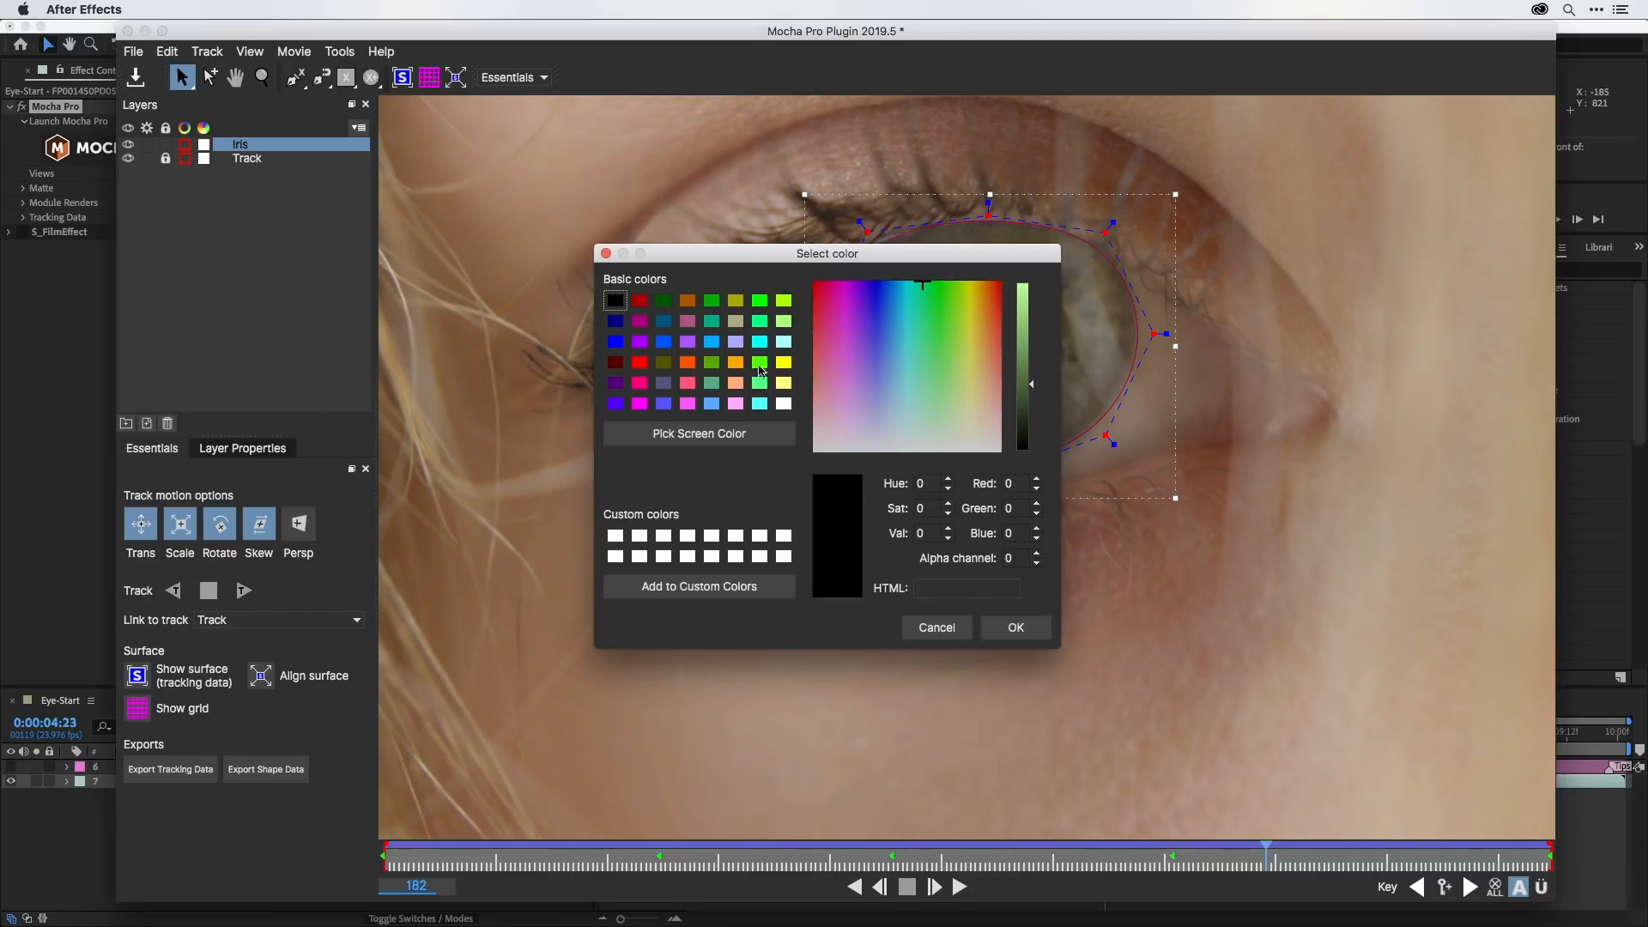
{"action": "left_click", "coordinate": [784, 384]}
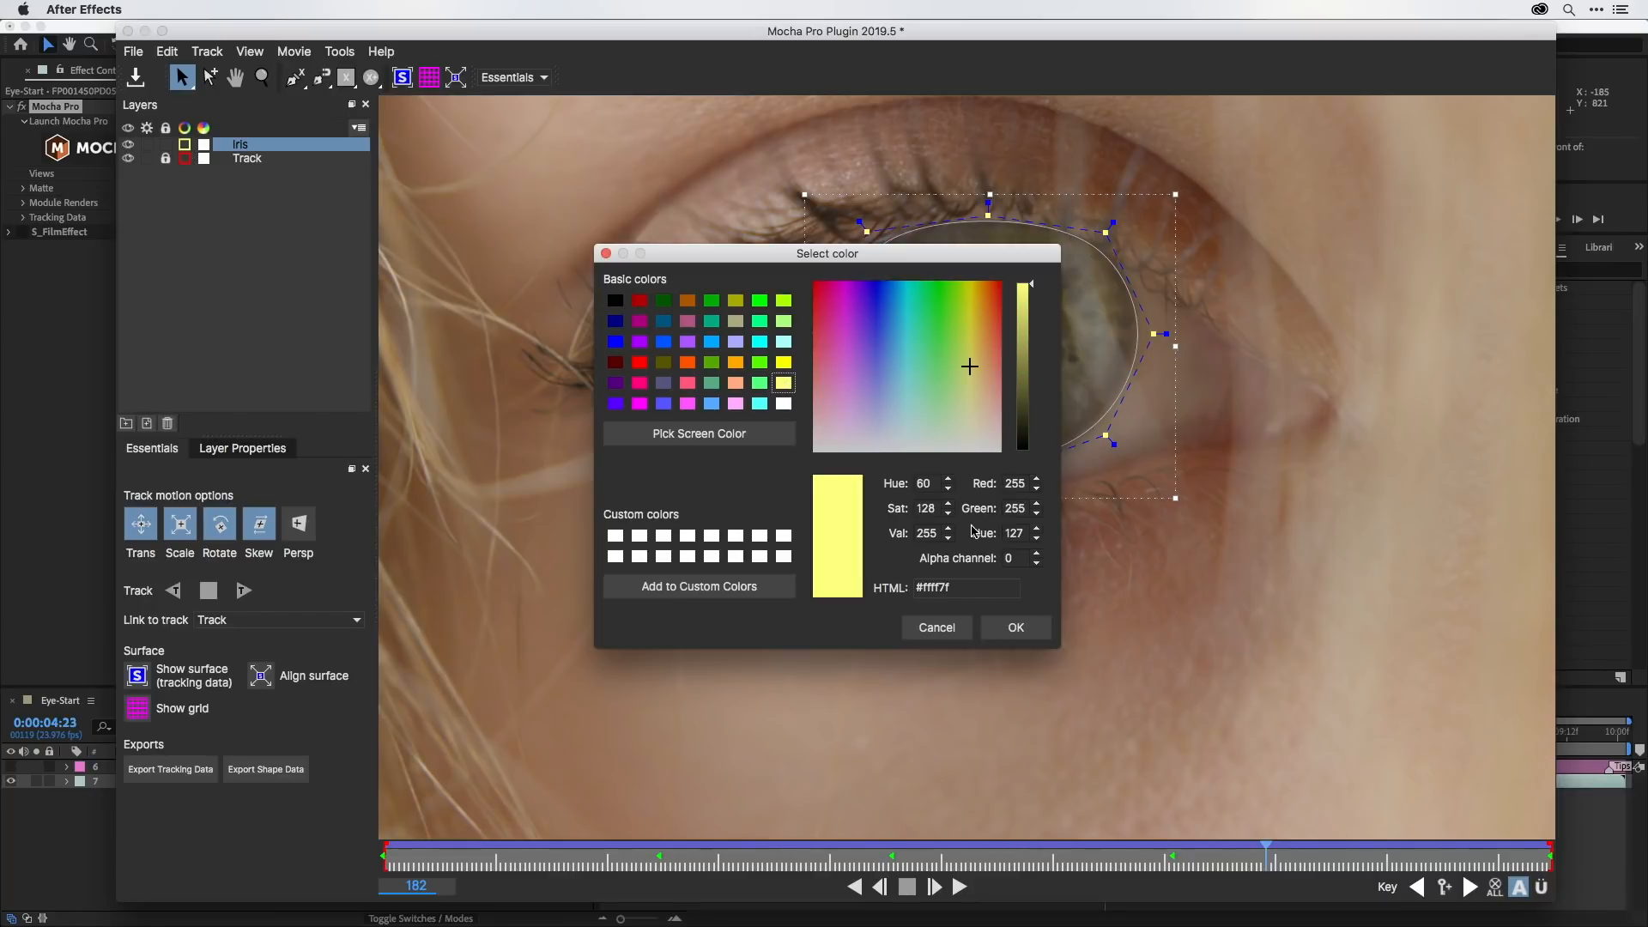
{"action": "left_click", "coordinate": [1013, 631]}
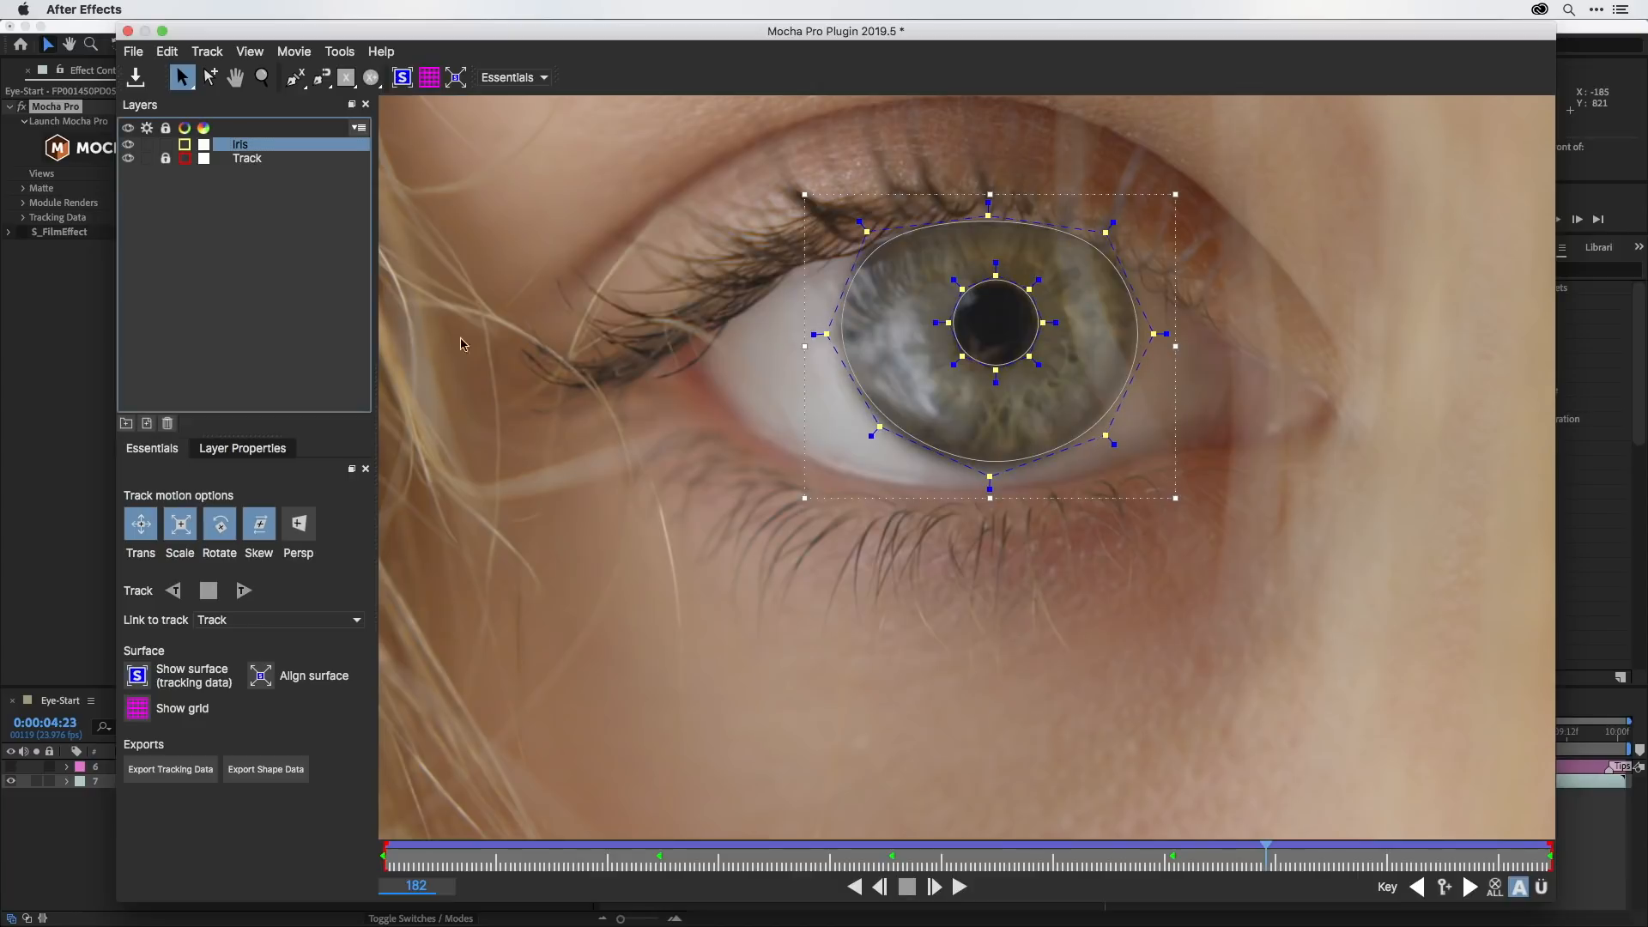
{"action": "left_click", "coordinate": [225, 238]}
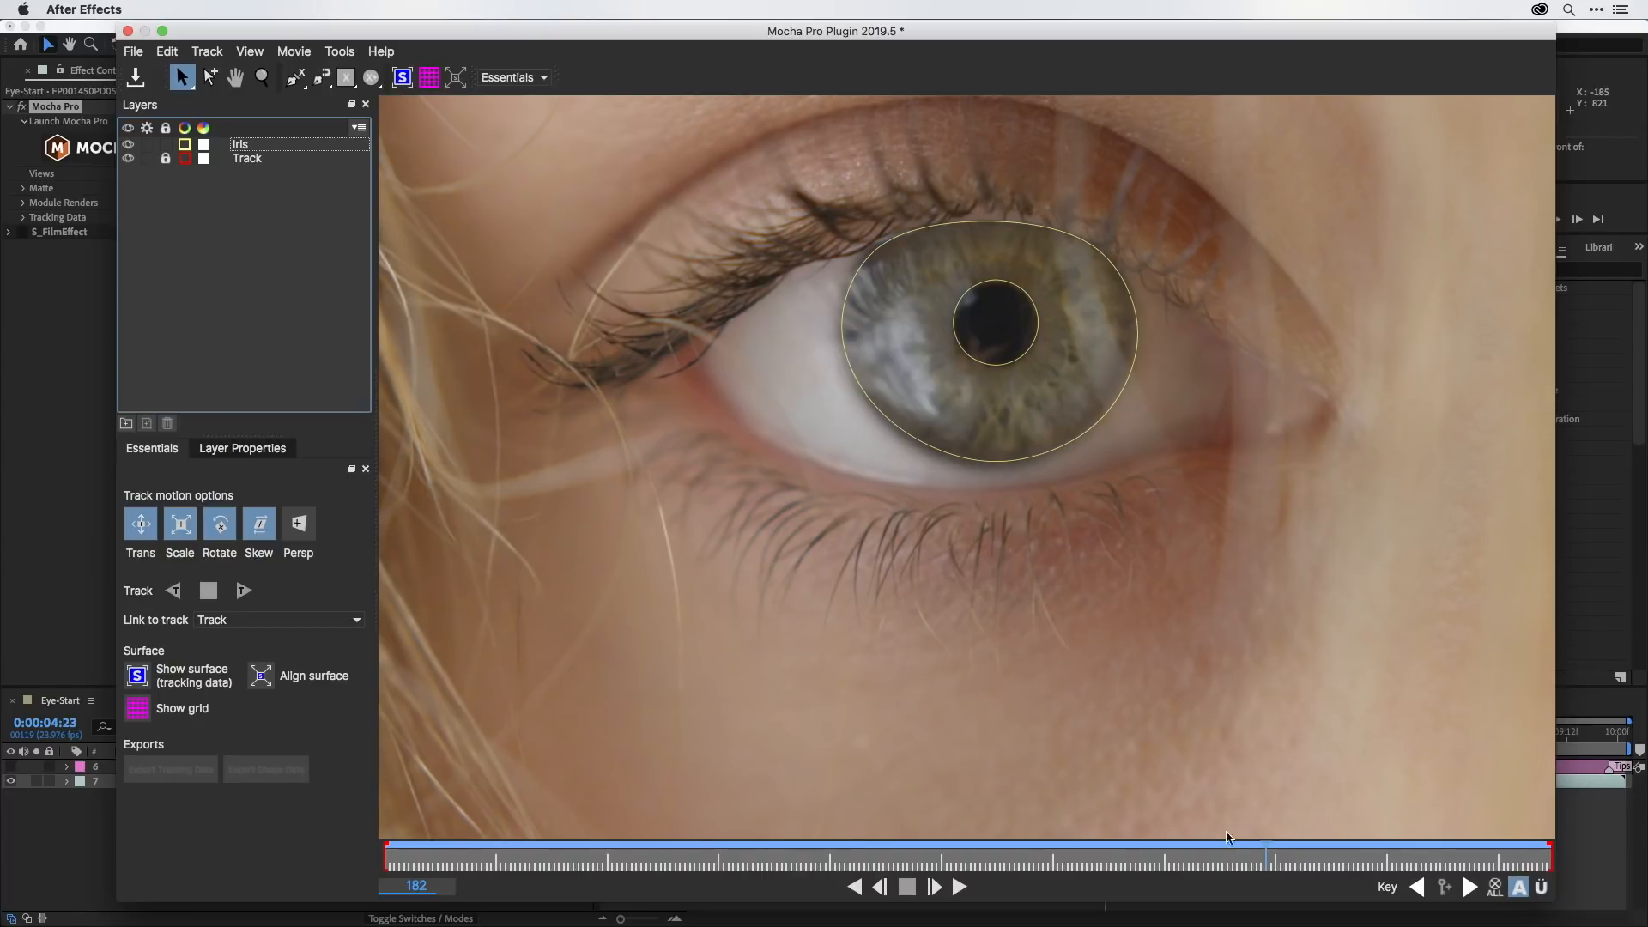
{"action": "left_click_drag", "start_coordinate": [1271, 858], "coordinate": [771, 877]}
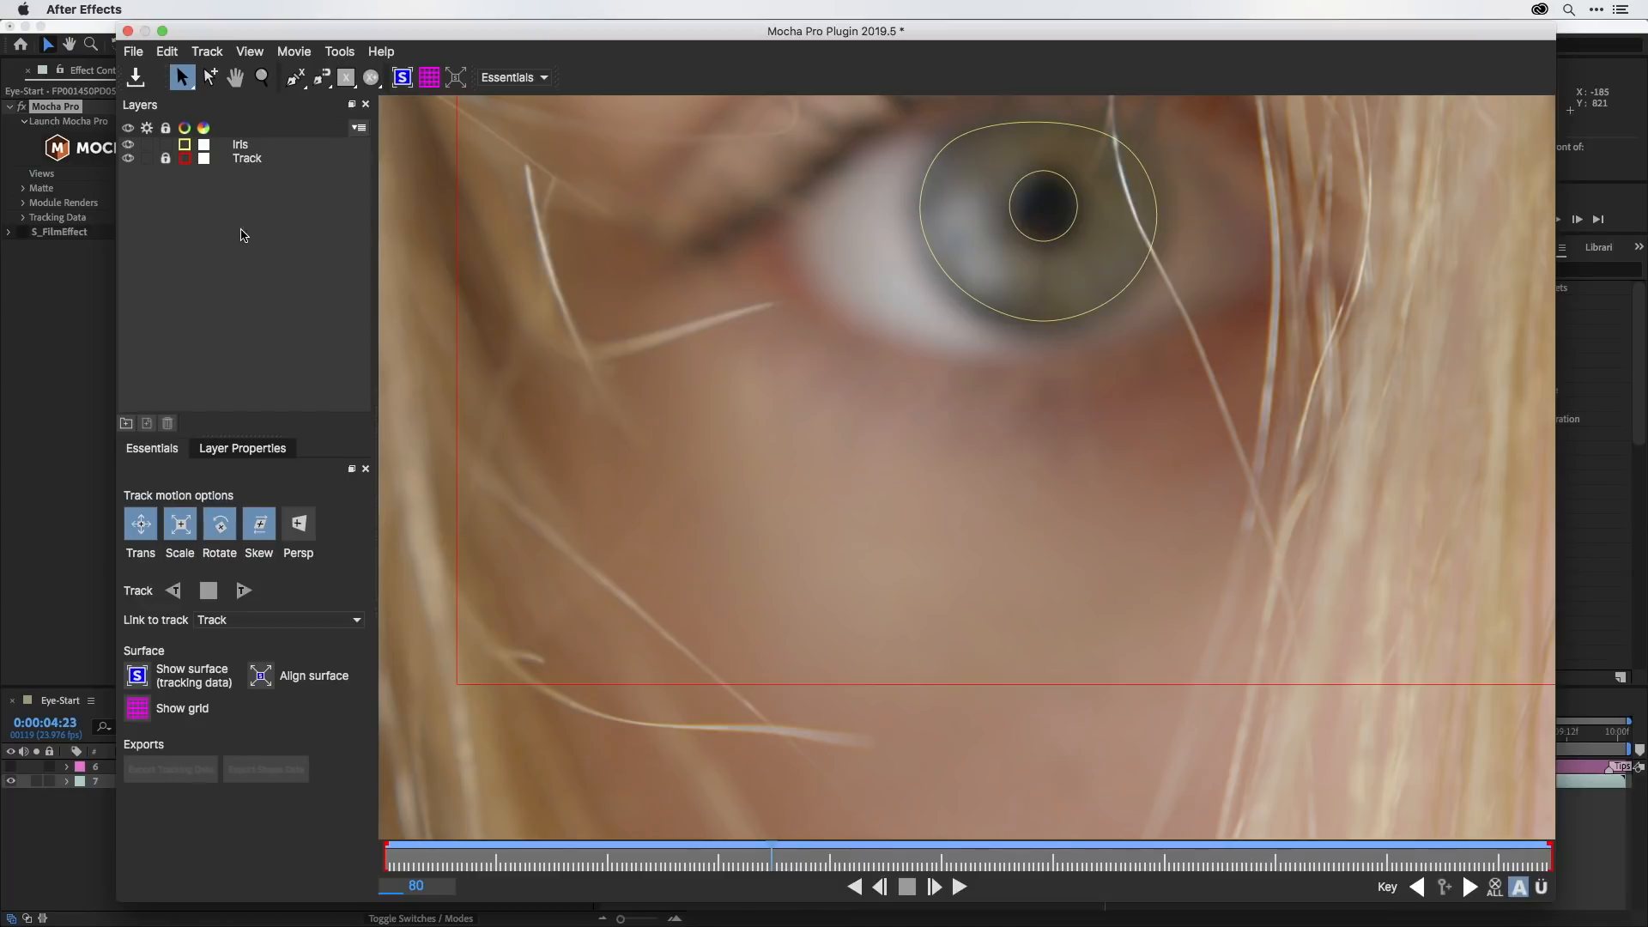
At frame 80, draw an open X-spline along the hair strand crossing the iris, ending it below the eye.
{"action": "left_click", "coordinate": [295, 79]}
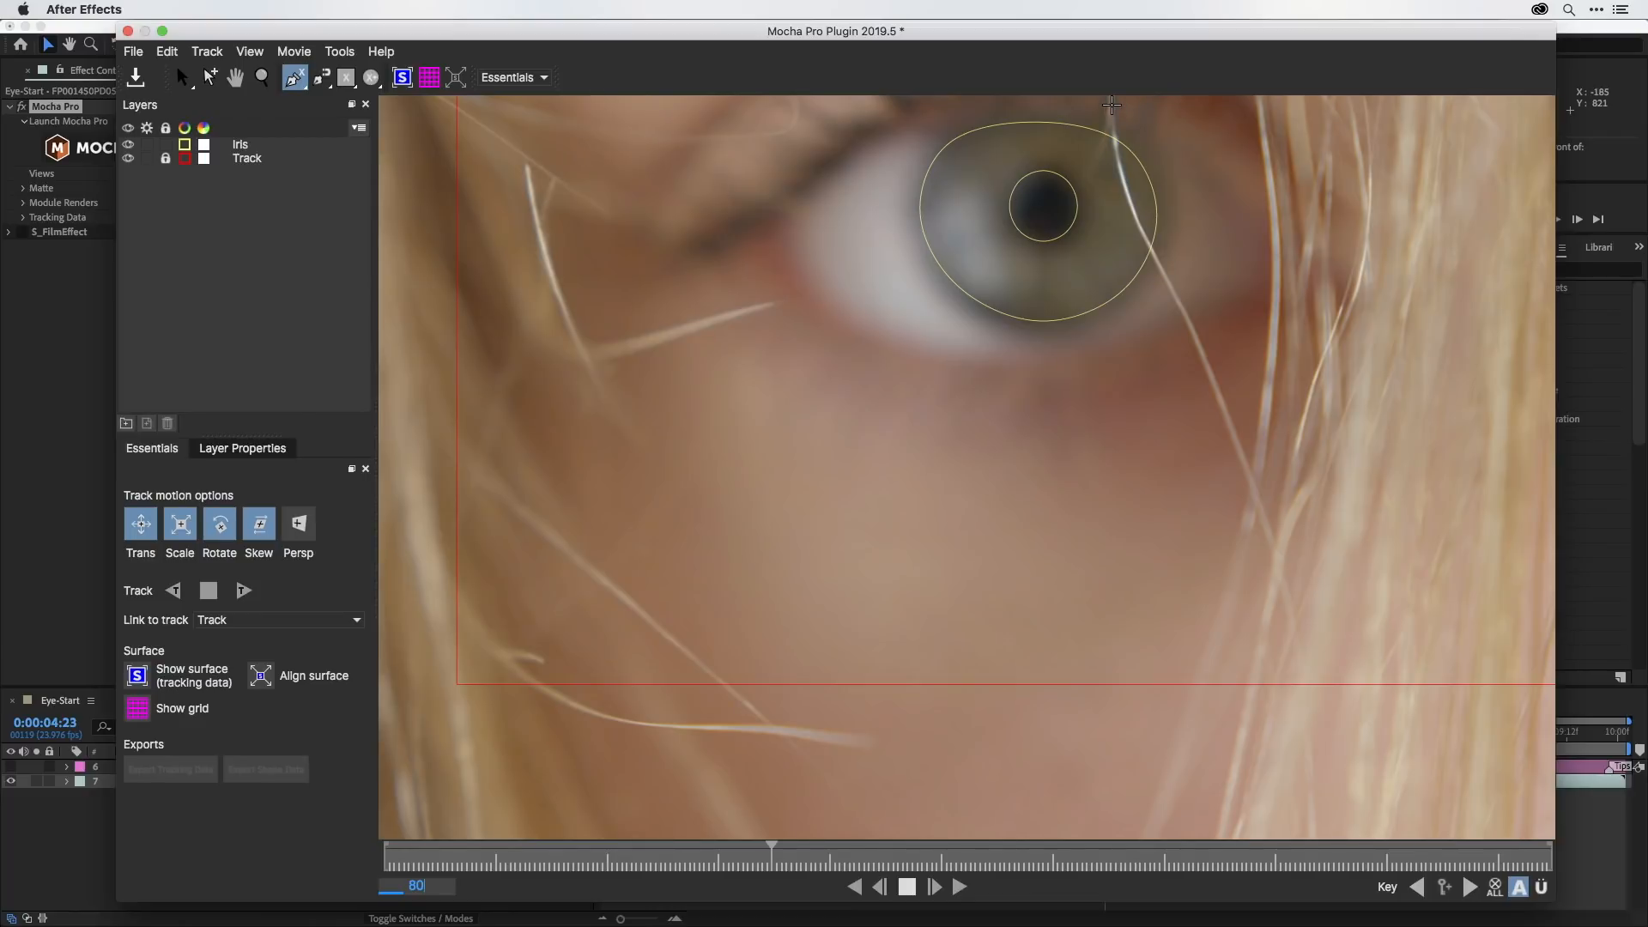
{"action": "left_click", "coordinate": [1111, 104]}
{"action": "left_click", "coordinate": [1126, 211]}
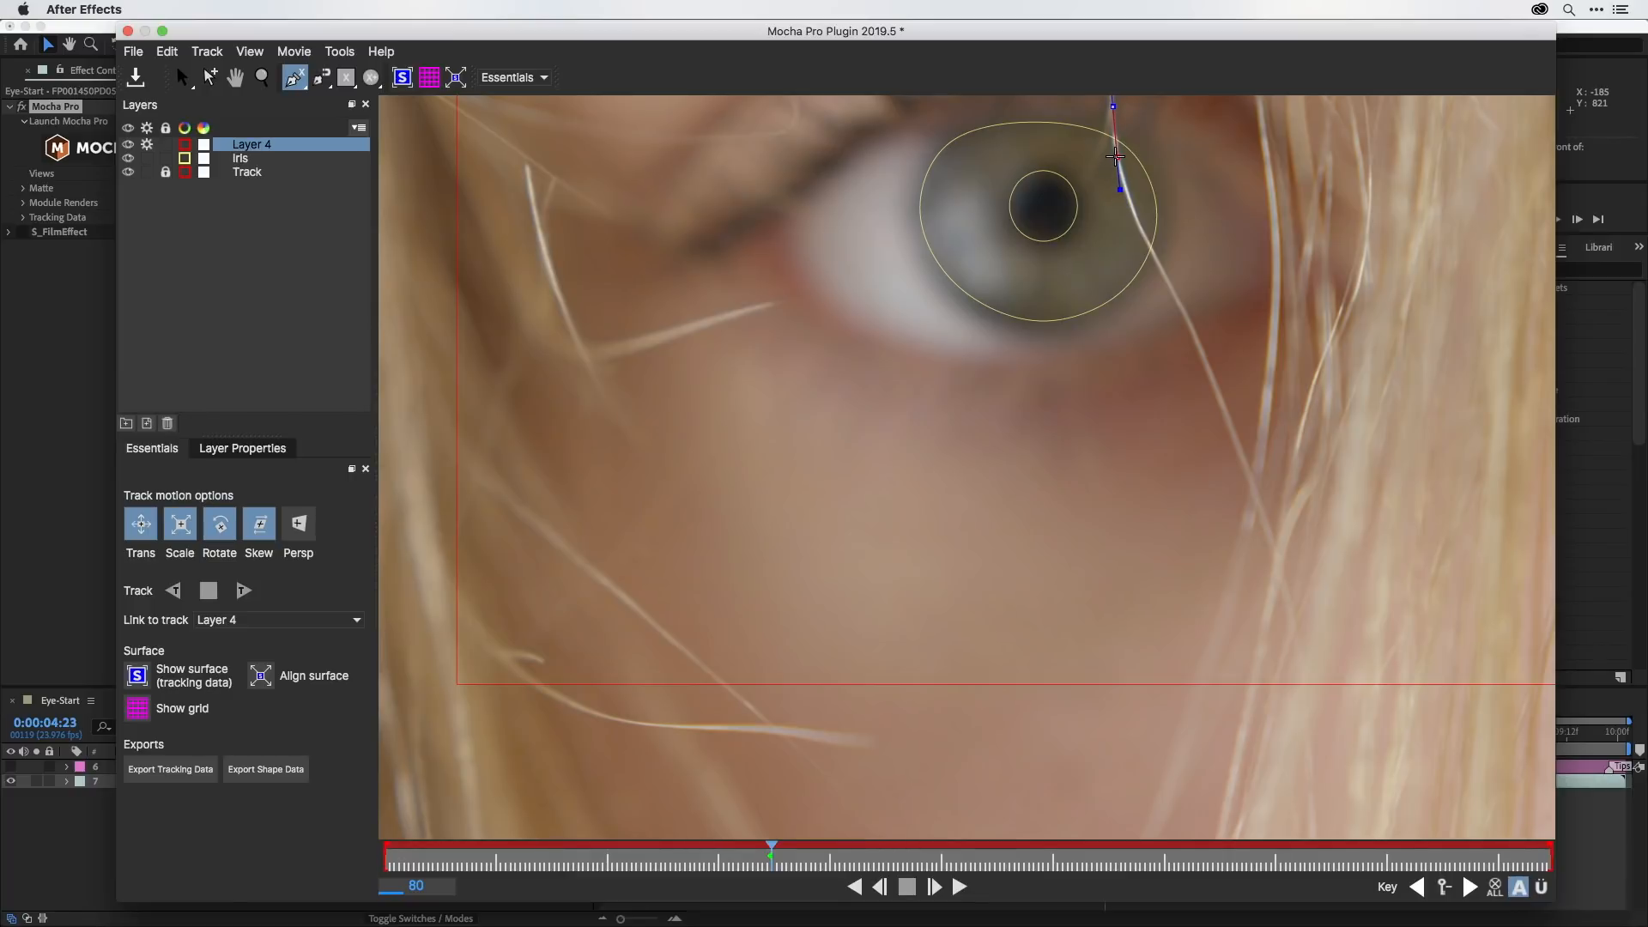
{"action": "left_click", "coordinate": [1116, 156]}
{"action": "left_click", "coordinate": [1131, 207]}
{"action": "left_click", "coordinate": [1161, 272]}
{"action": "left_click", "coordinate": [1185, 315]}
{"action": "left_click", "coordinate": [1204, 365]}
{"action": "key", "text": "s"}
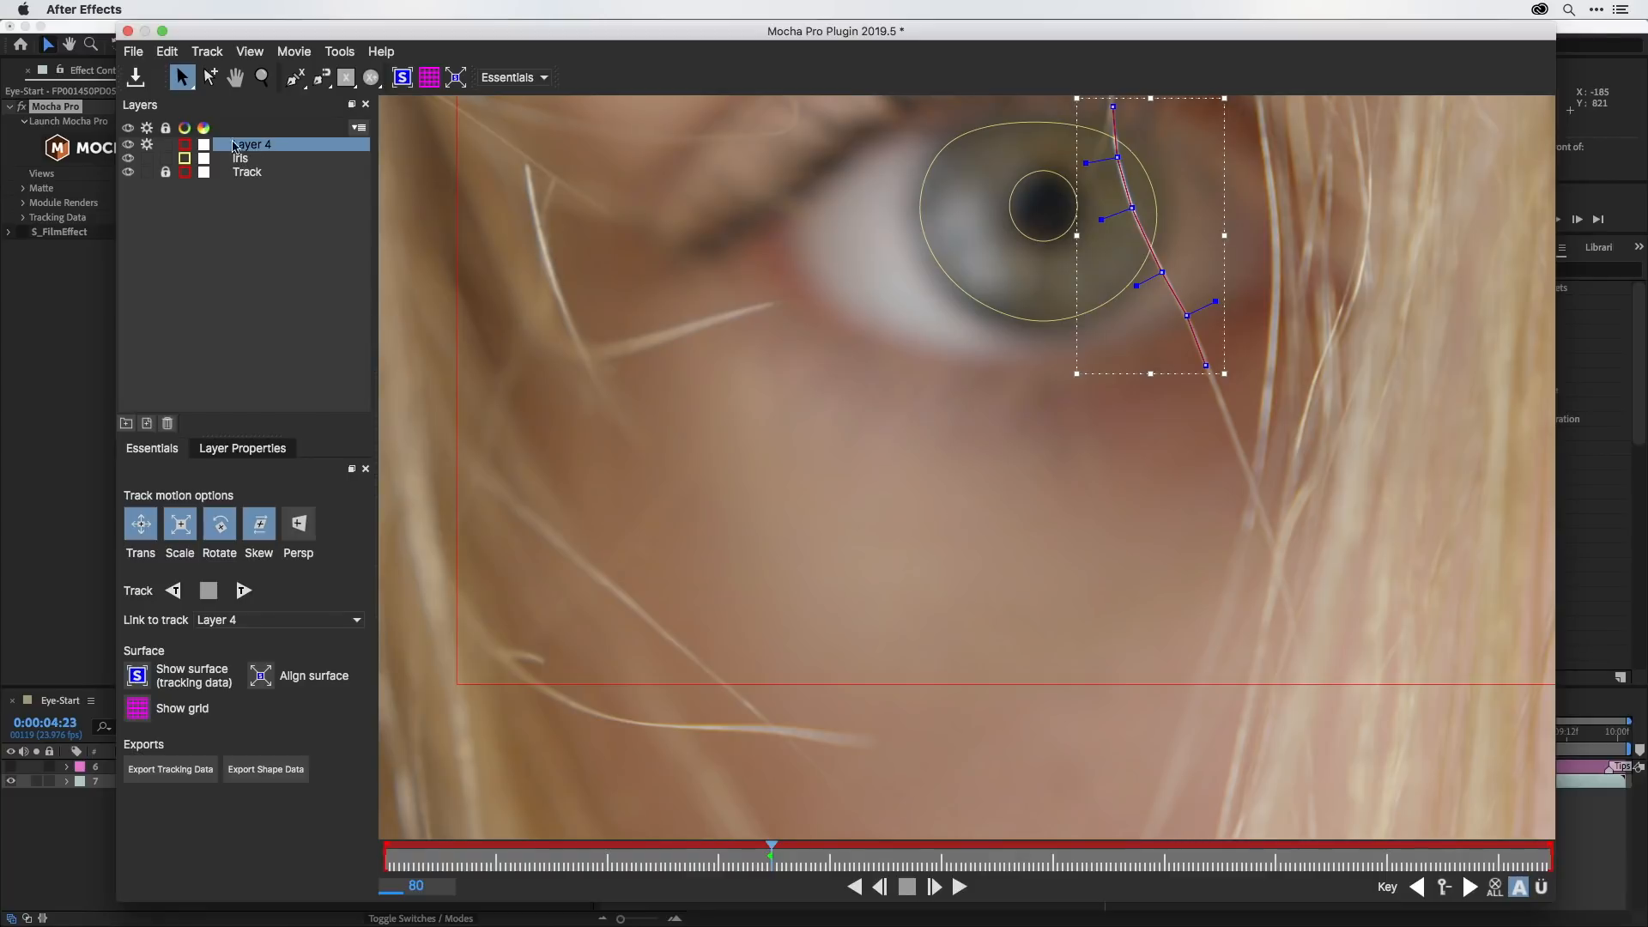
Turn off tracking for Layer 4 and link its motion to the Track layer.
{"action": "left_click", "coordinate": [147, 146]}
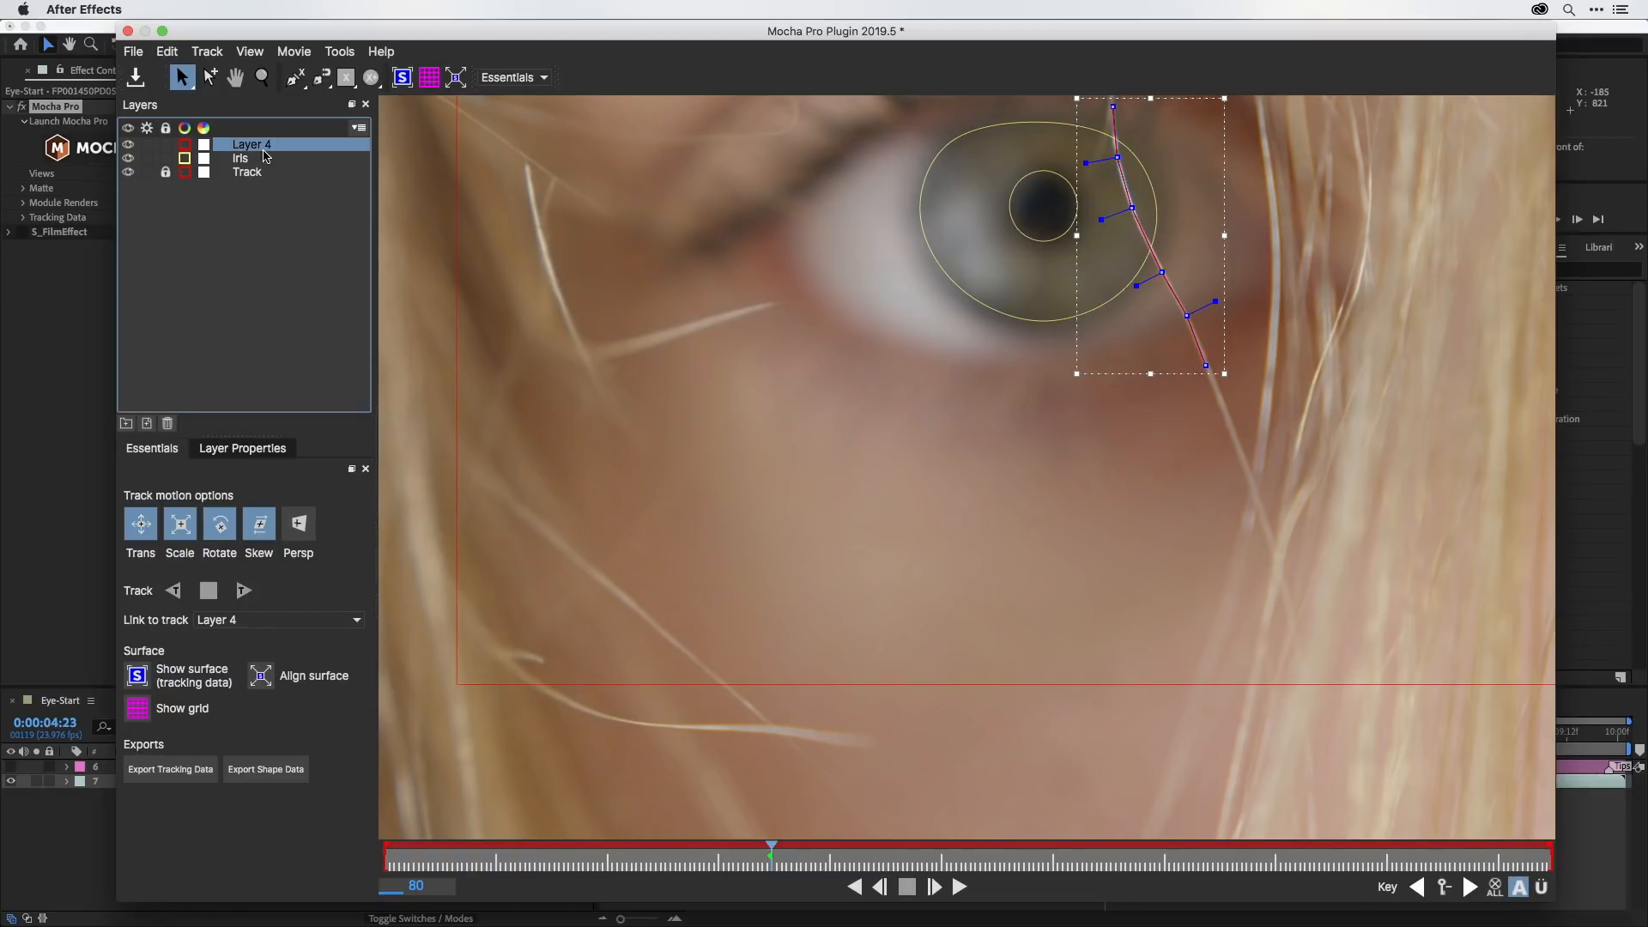
{"action": "left_click", "coordinate": [229, 627]}
{"action": "left_click", "coordinate": [230, 678]}
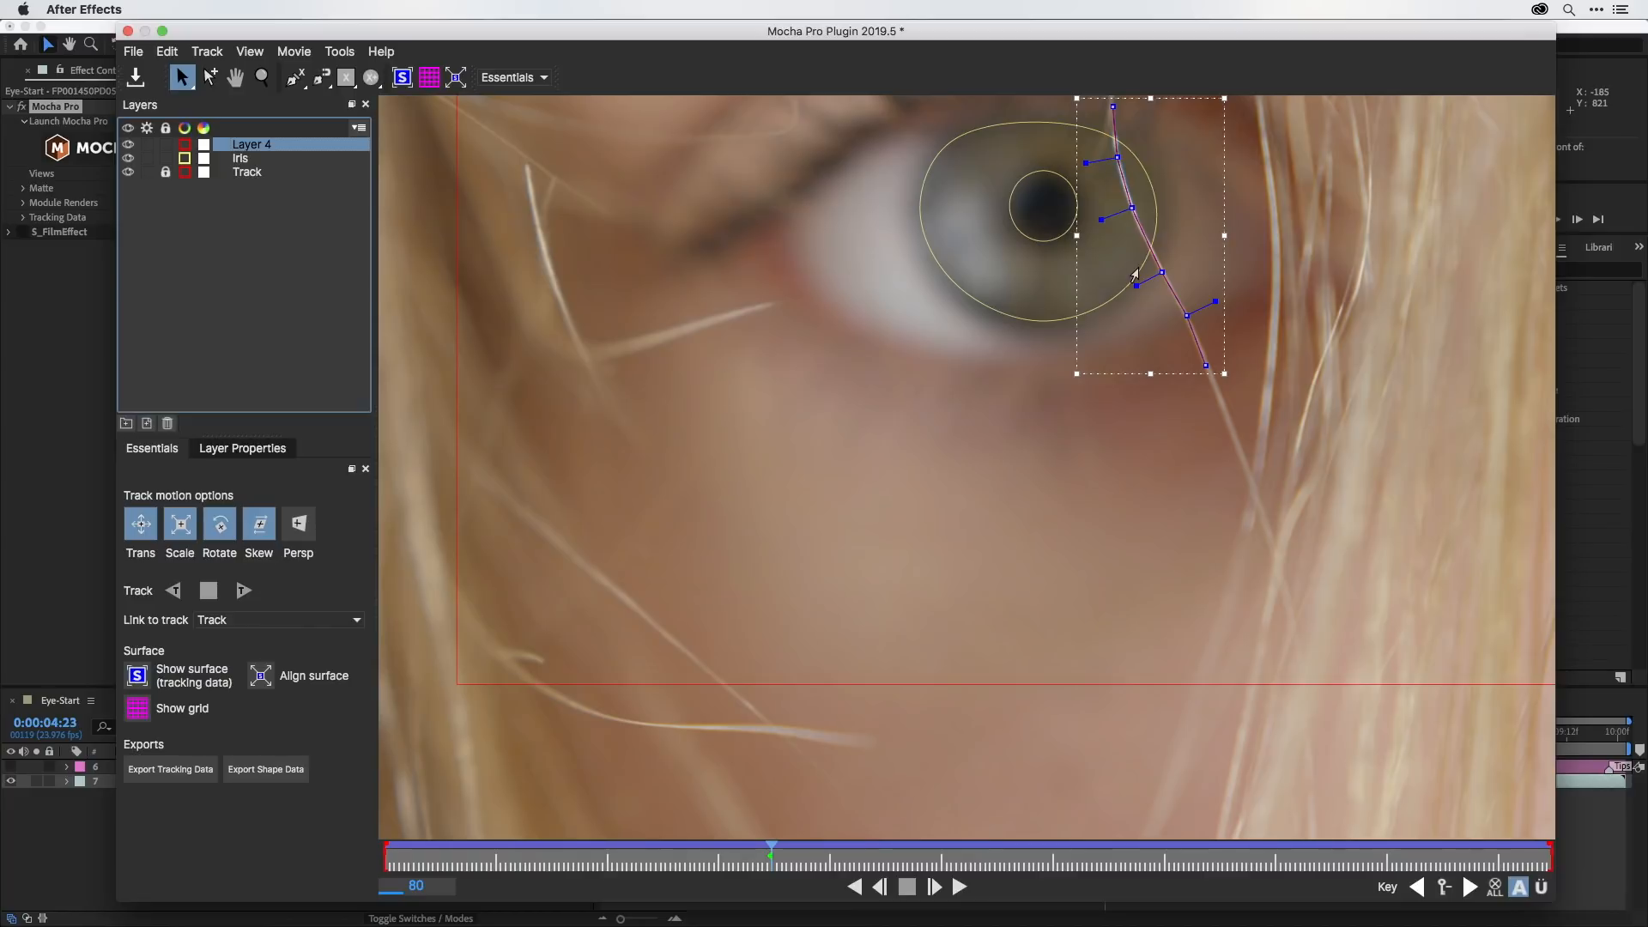
Keyframe the hair spline's second-lowest point onto the strand at frames 87 and 125, and check the fit at frame 141.
{"action": "left_click_drag", "start_coordinate": [771, 854], "coordinate": [808, 889]}
{"action": "left_click_drag", "start_coordinate": [1177, 318], "coordinate": [1175, 320]}
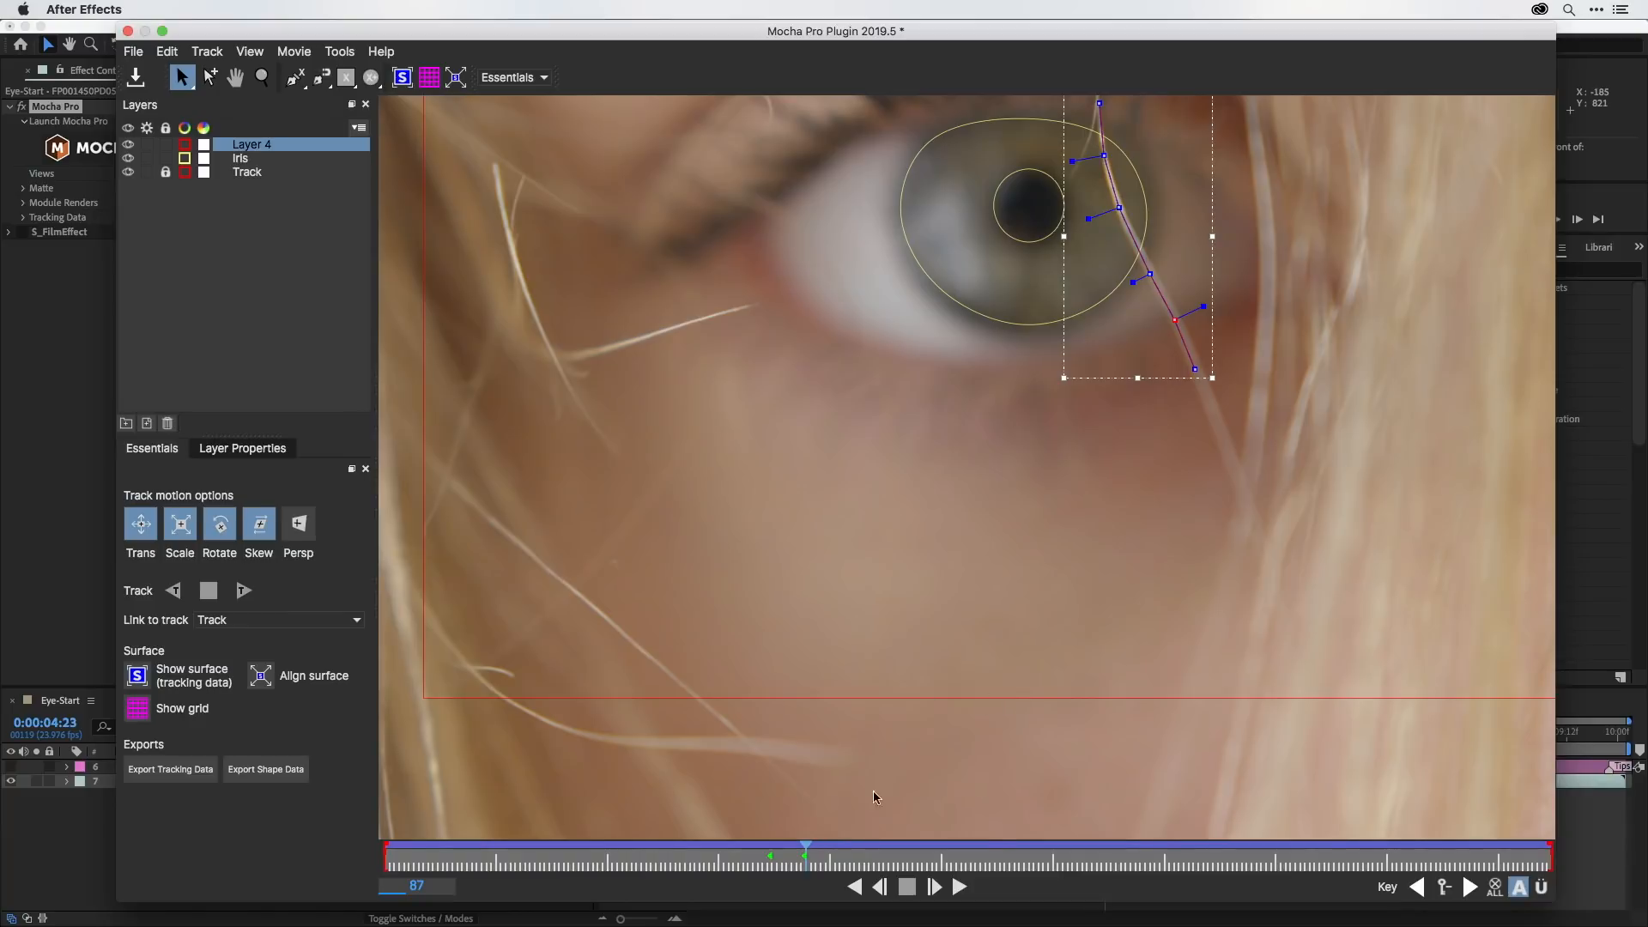
{"action": "left_click_drag", "start_coordinate": [805, 854], "coordinate": [989, 868]}
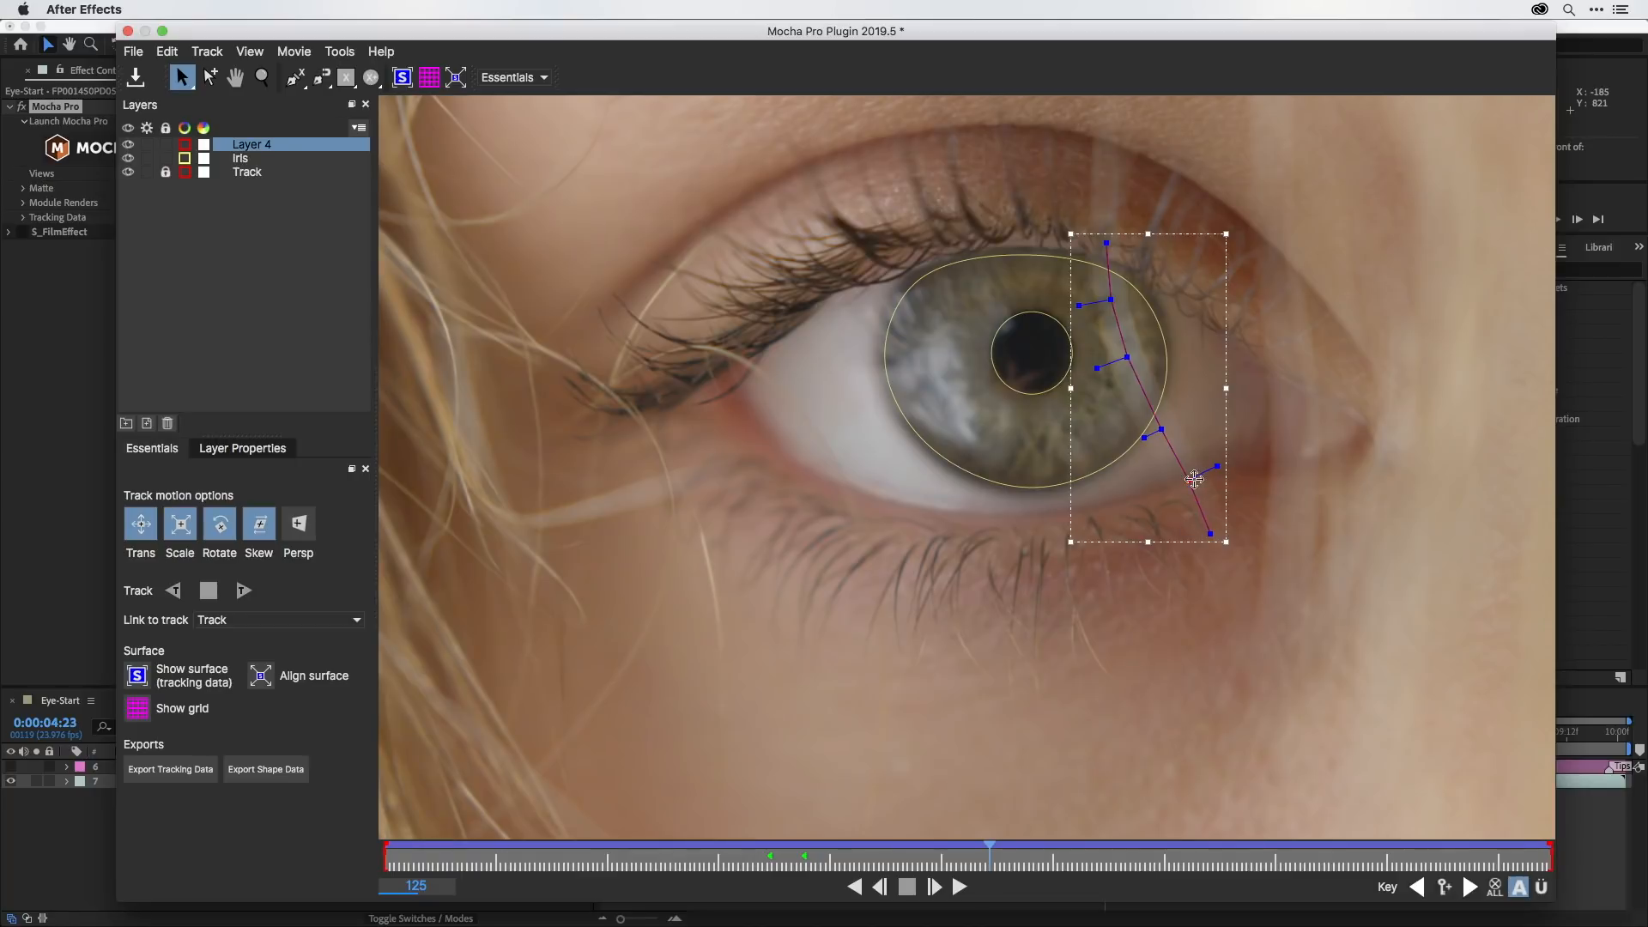
{"action": "left_click_drag", "start_coordinate": [1192, 481], "coordinate": [1188, 481]}
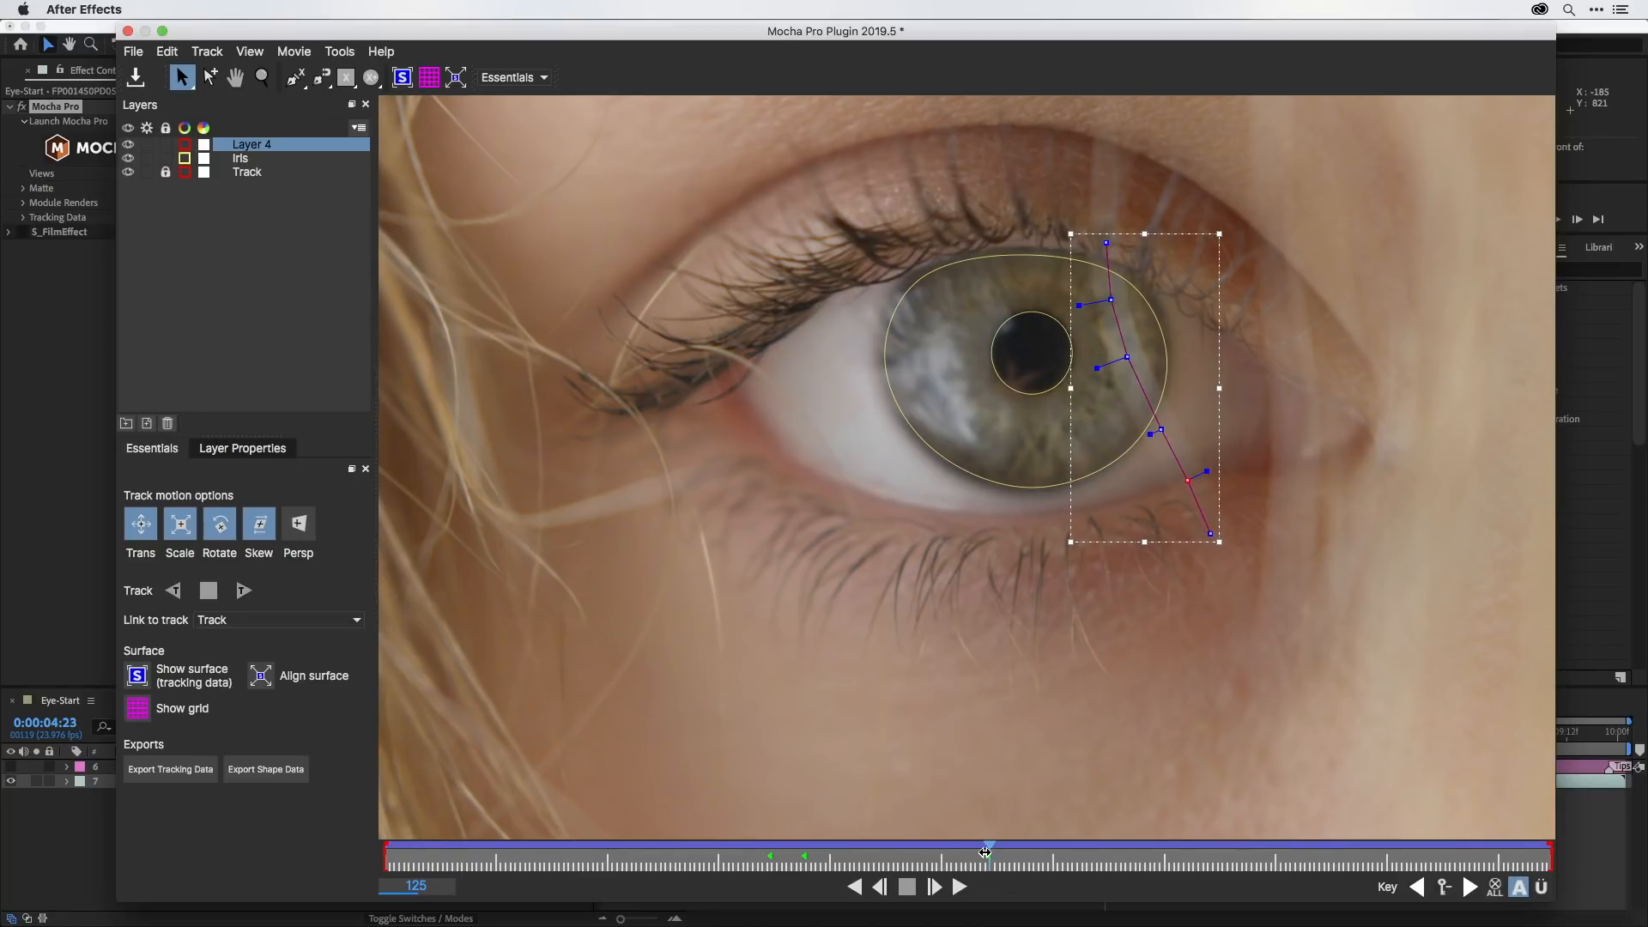
{"action": "left_click_drag", "start_coordinate": [984, 852], "coordinate": [1067, 858]}
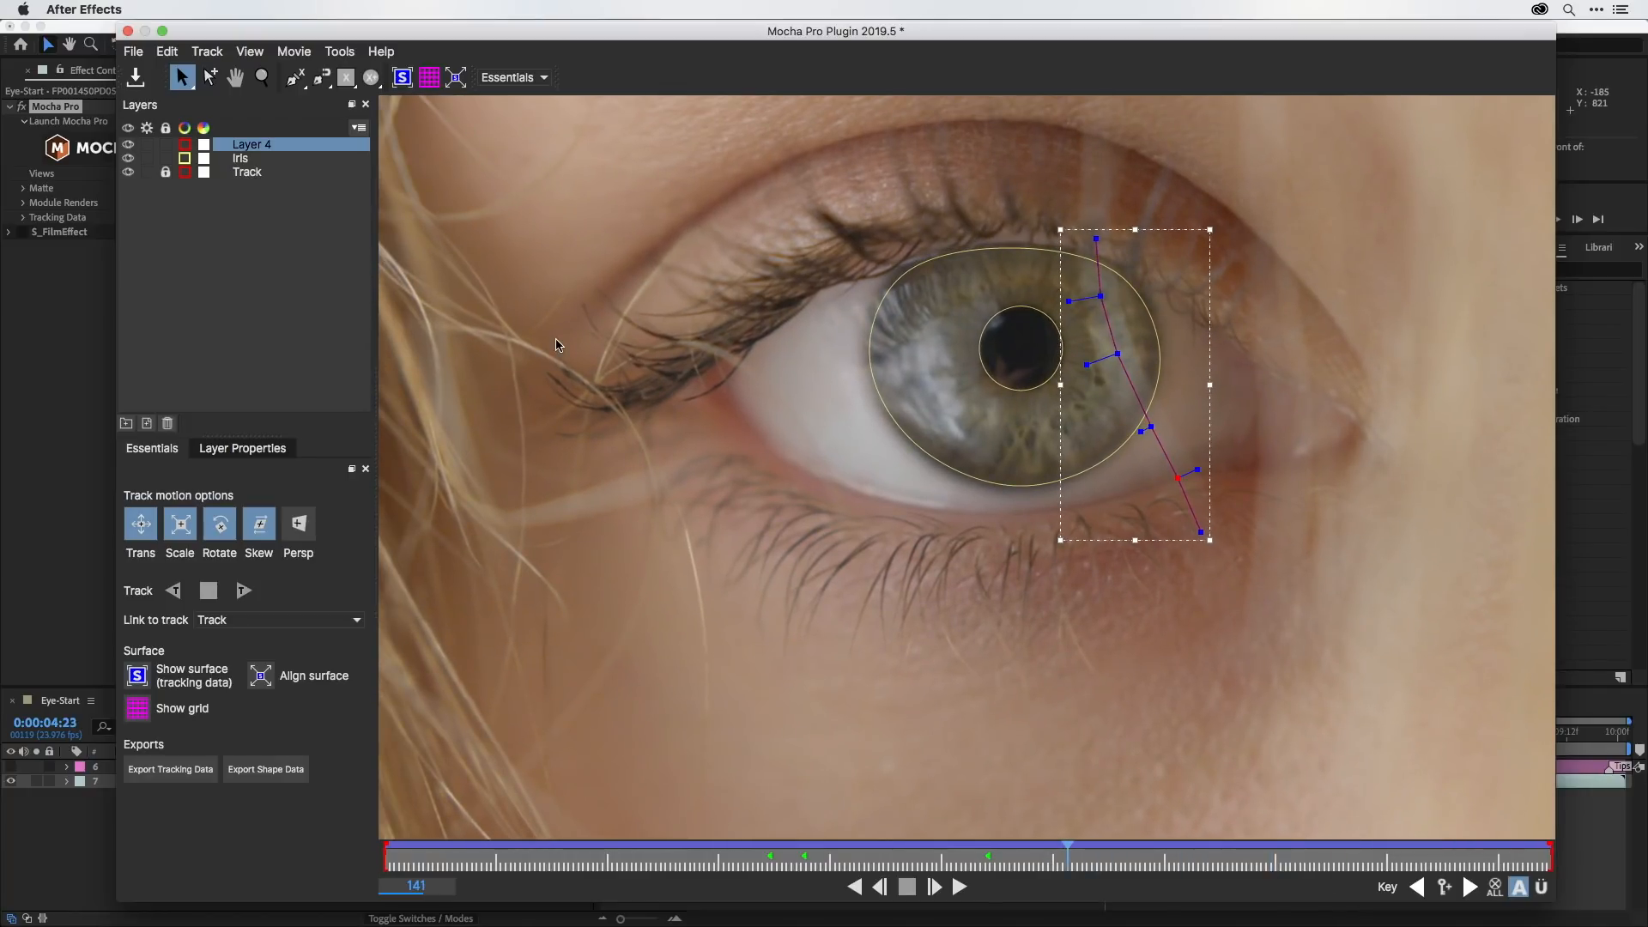
Rename Layer 4 to Hair Matte and the Iris layer to Iris Matte.
{"action": "double_click", "coordinate": [243, 146]}
{"action": "type", "text": "Hair Matte"}
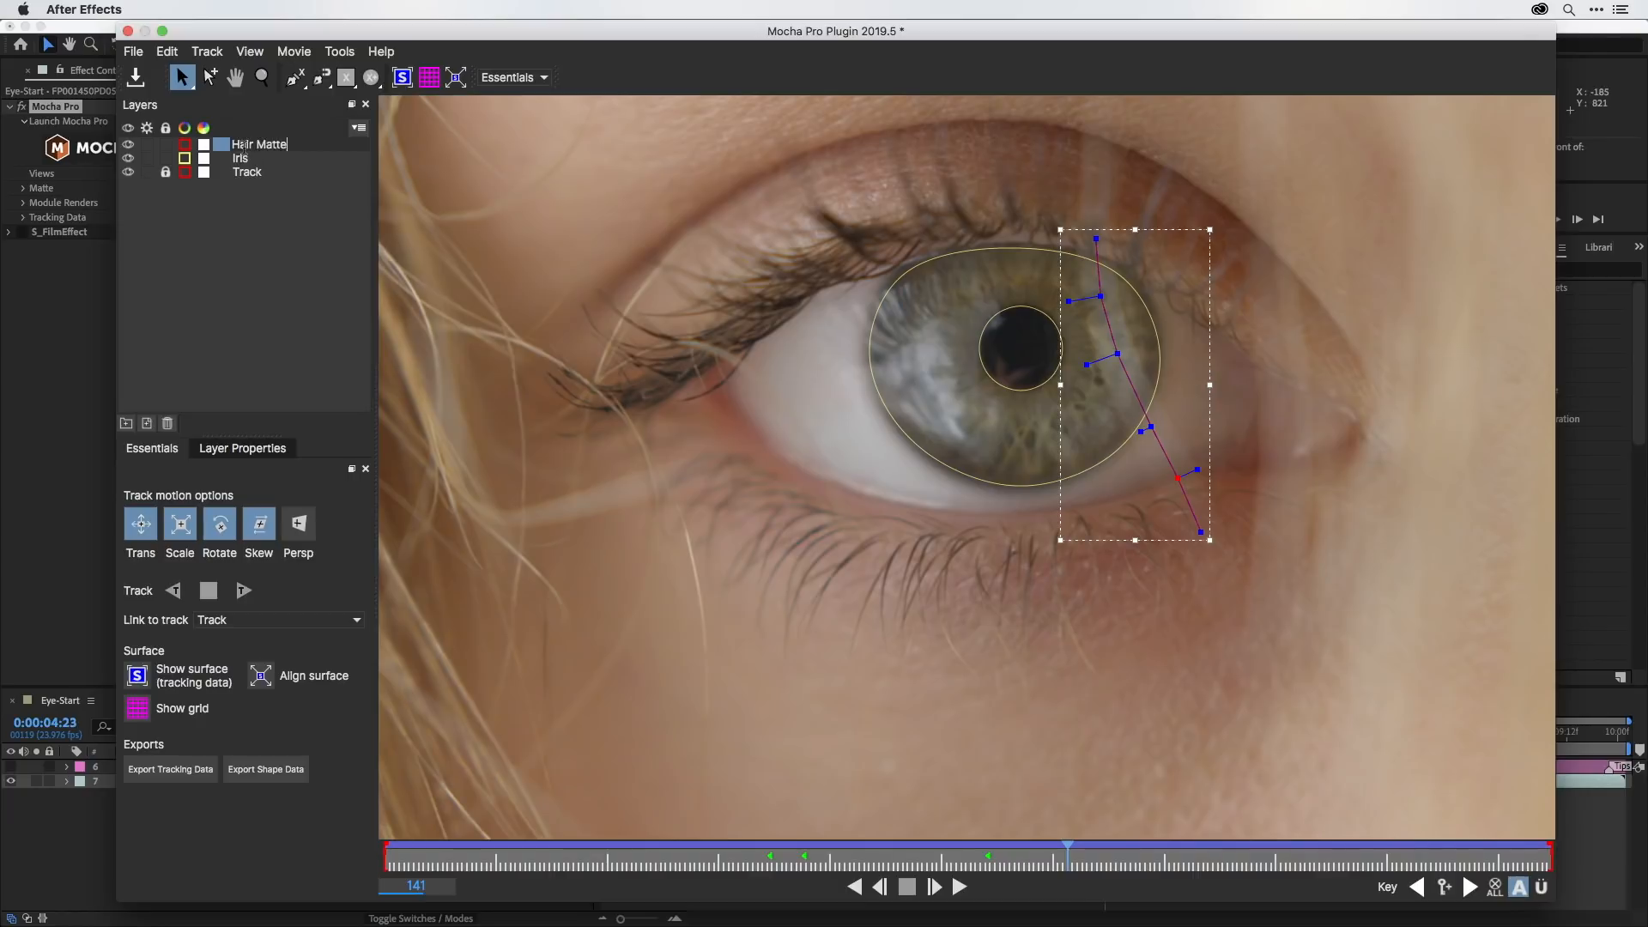
{"action": "key", "text": "Return"}
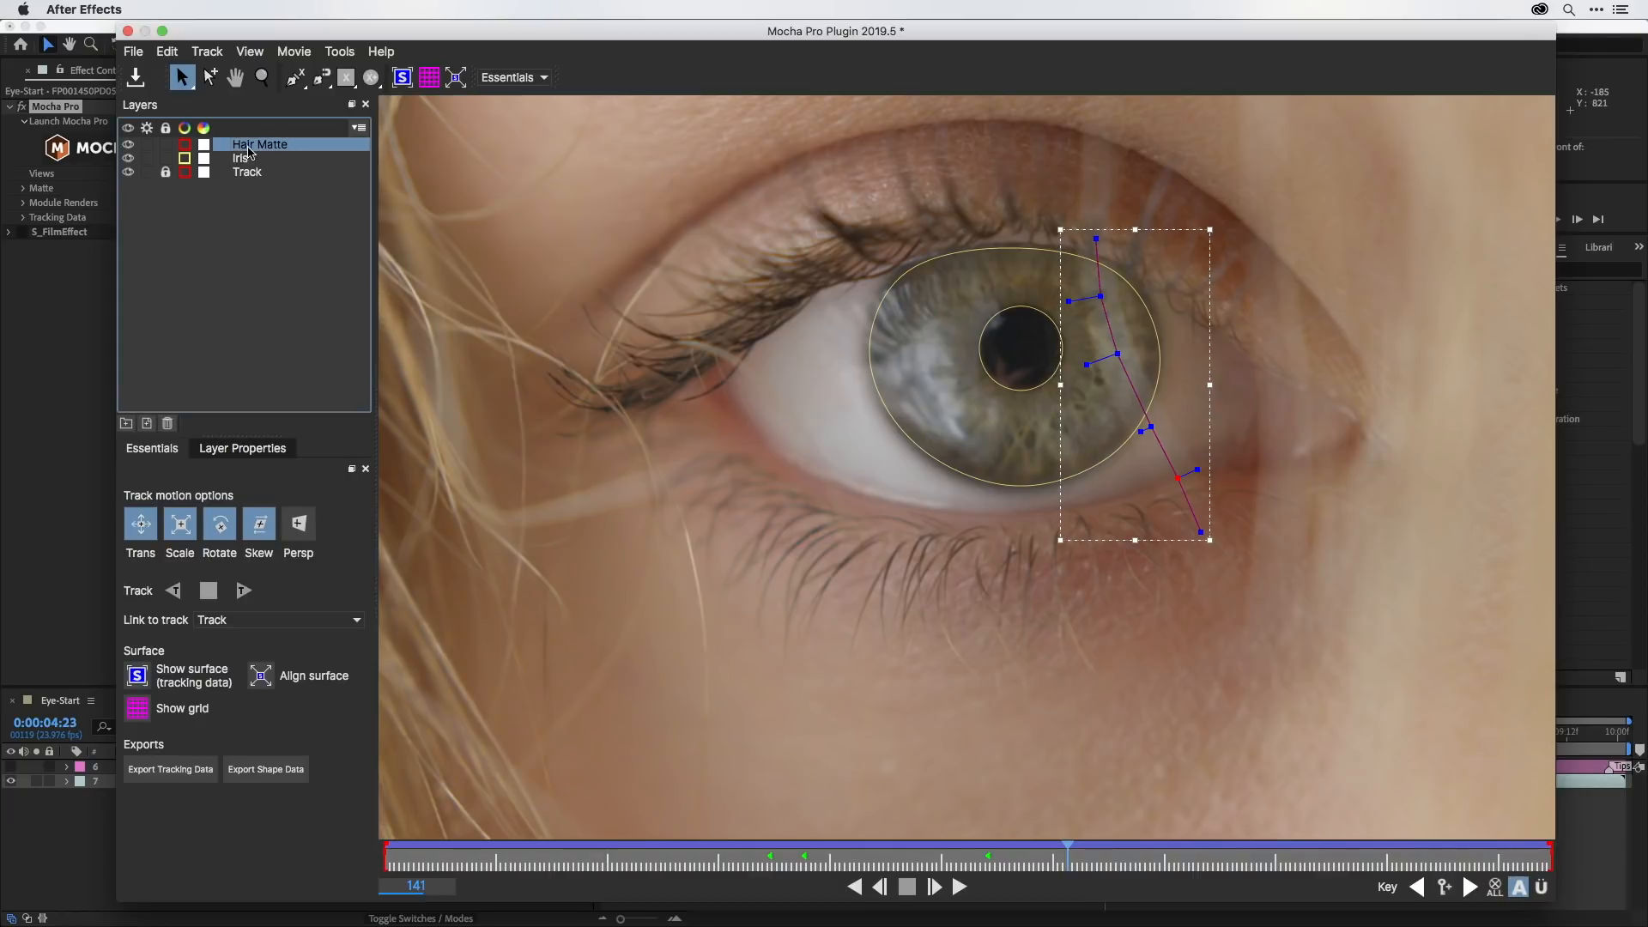
{"action": "double_click", "coordinate": [245, 158]}
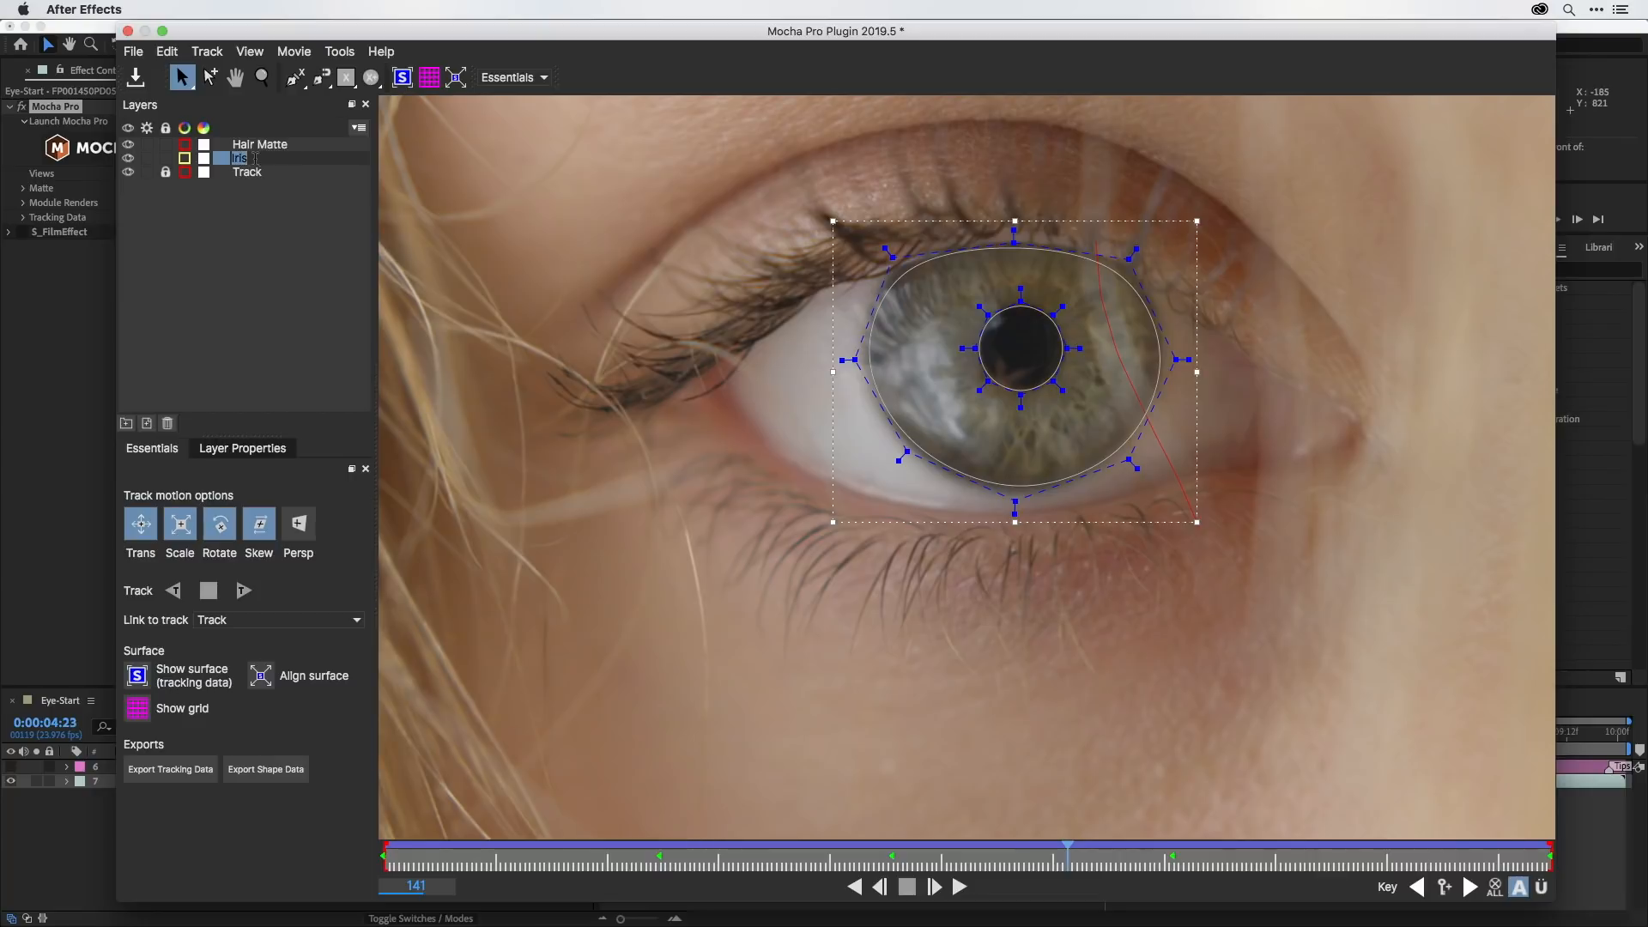
{"action": "left_click", "coordinate": [268, 159]}
{"action": "key", "text": "Return"}
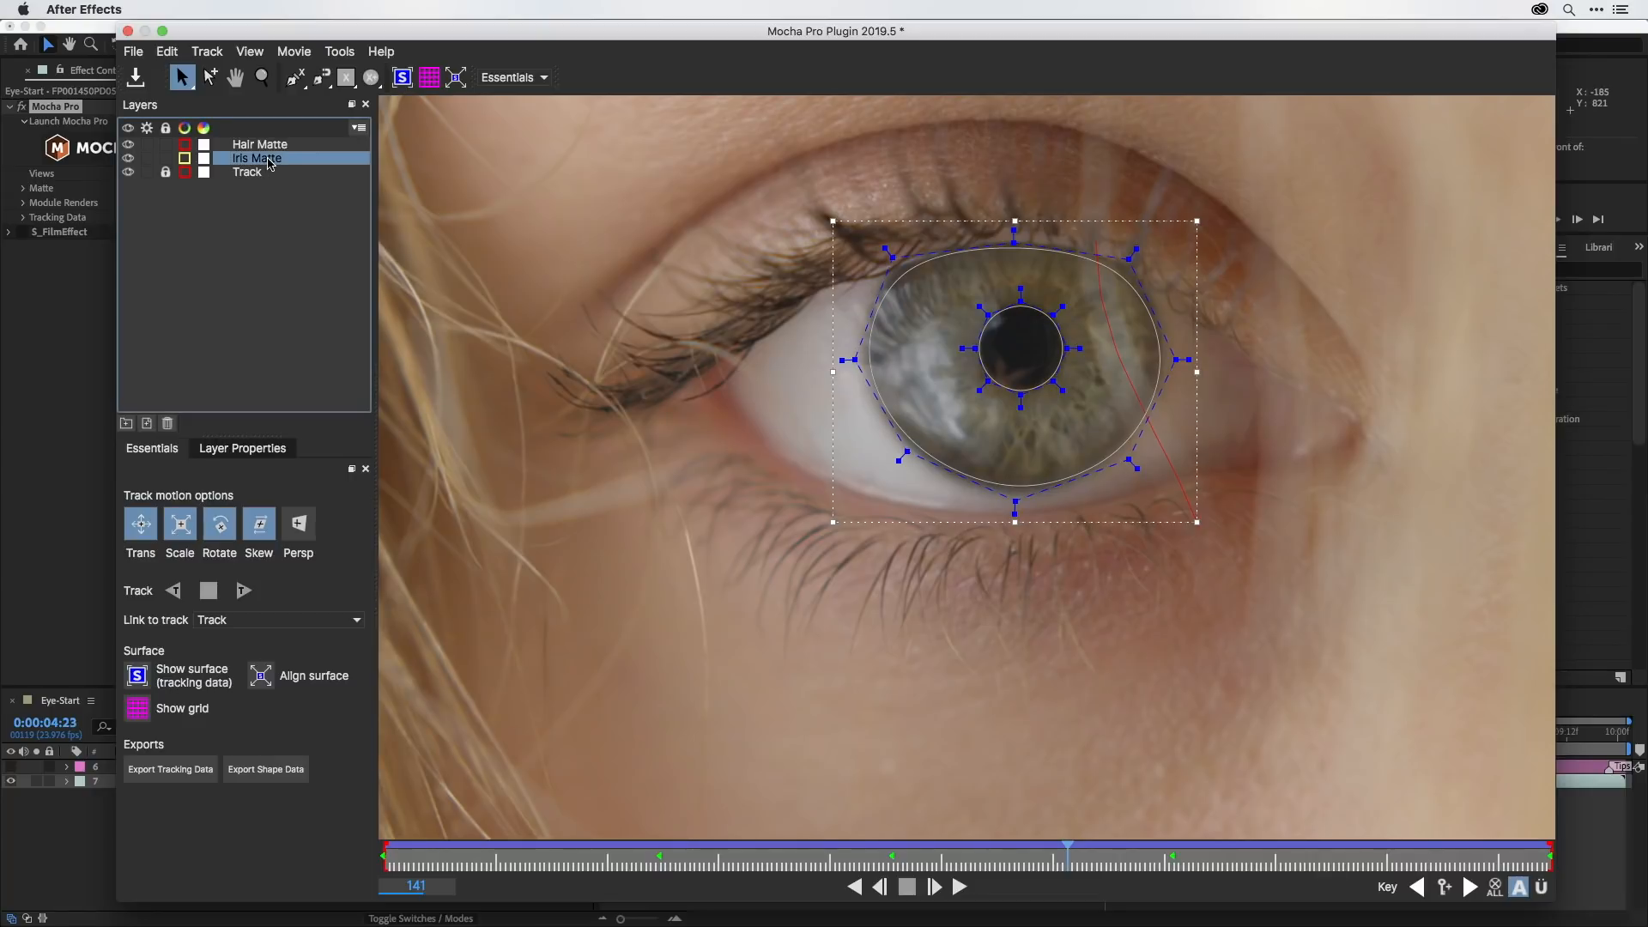
Set the Hair Matte layer's spline color to bright green and deselect the layer.
{"action": "left_click", "coordinate": [217, 146]}
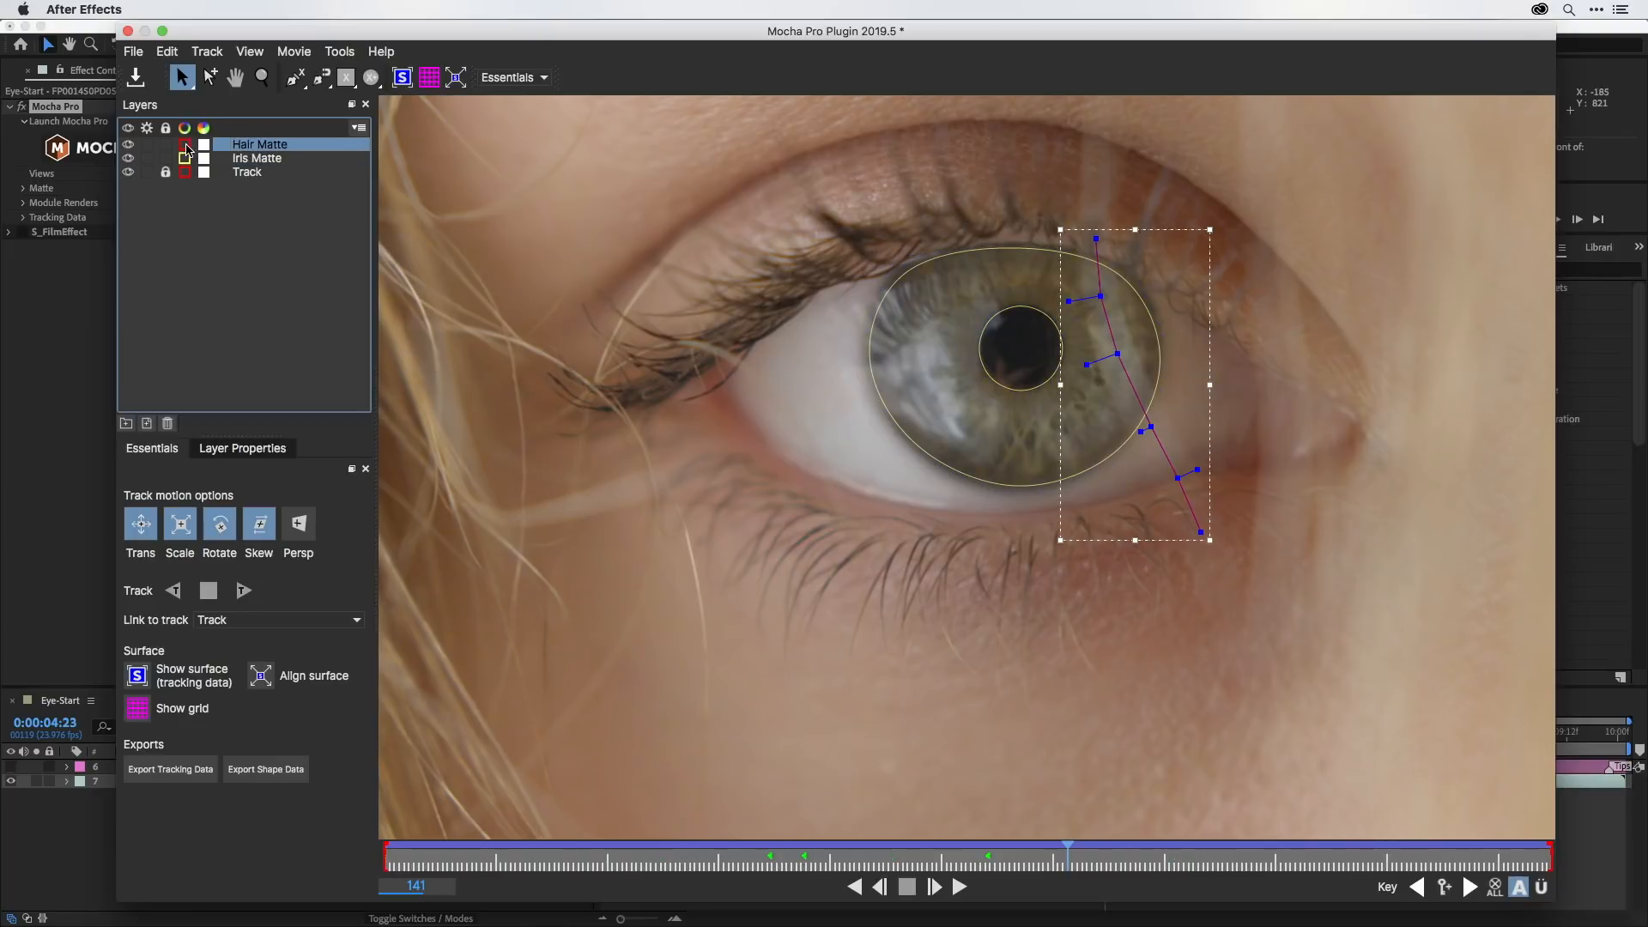
{"action": "left_click", "coordinate": [185, 145]}
{"action": "left_click", "coordinate": [759, 304]}
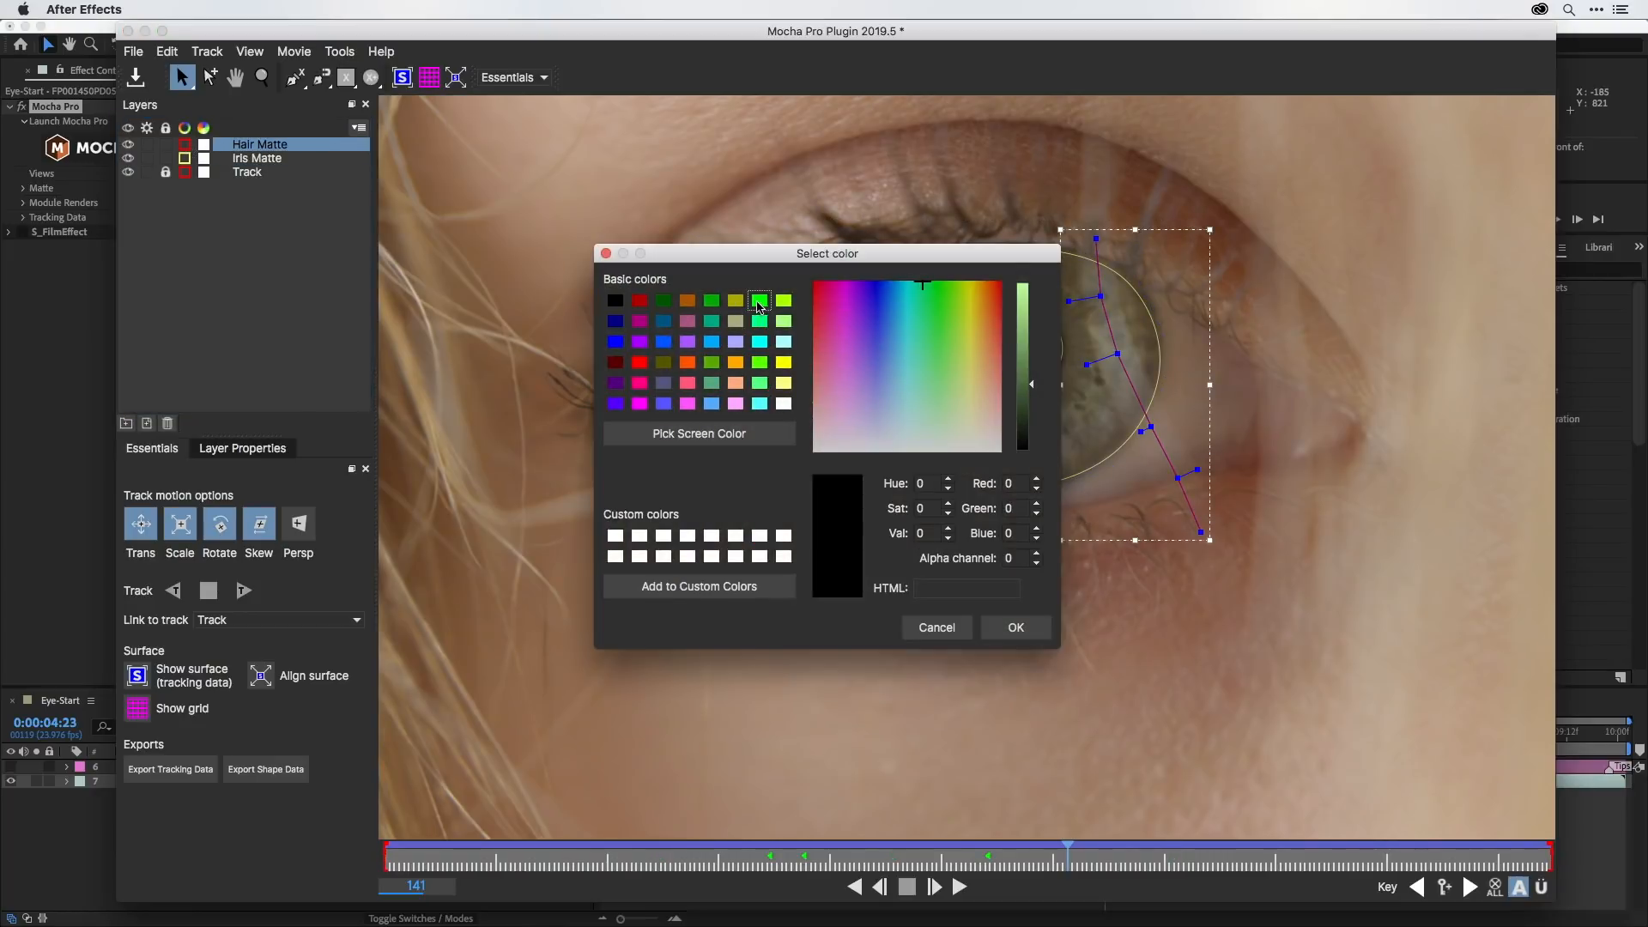
{"action": "left_click", "coordinate": [1015, 625]}
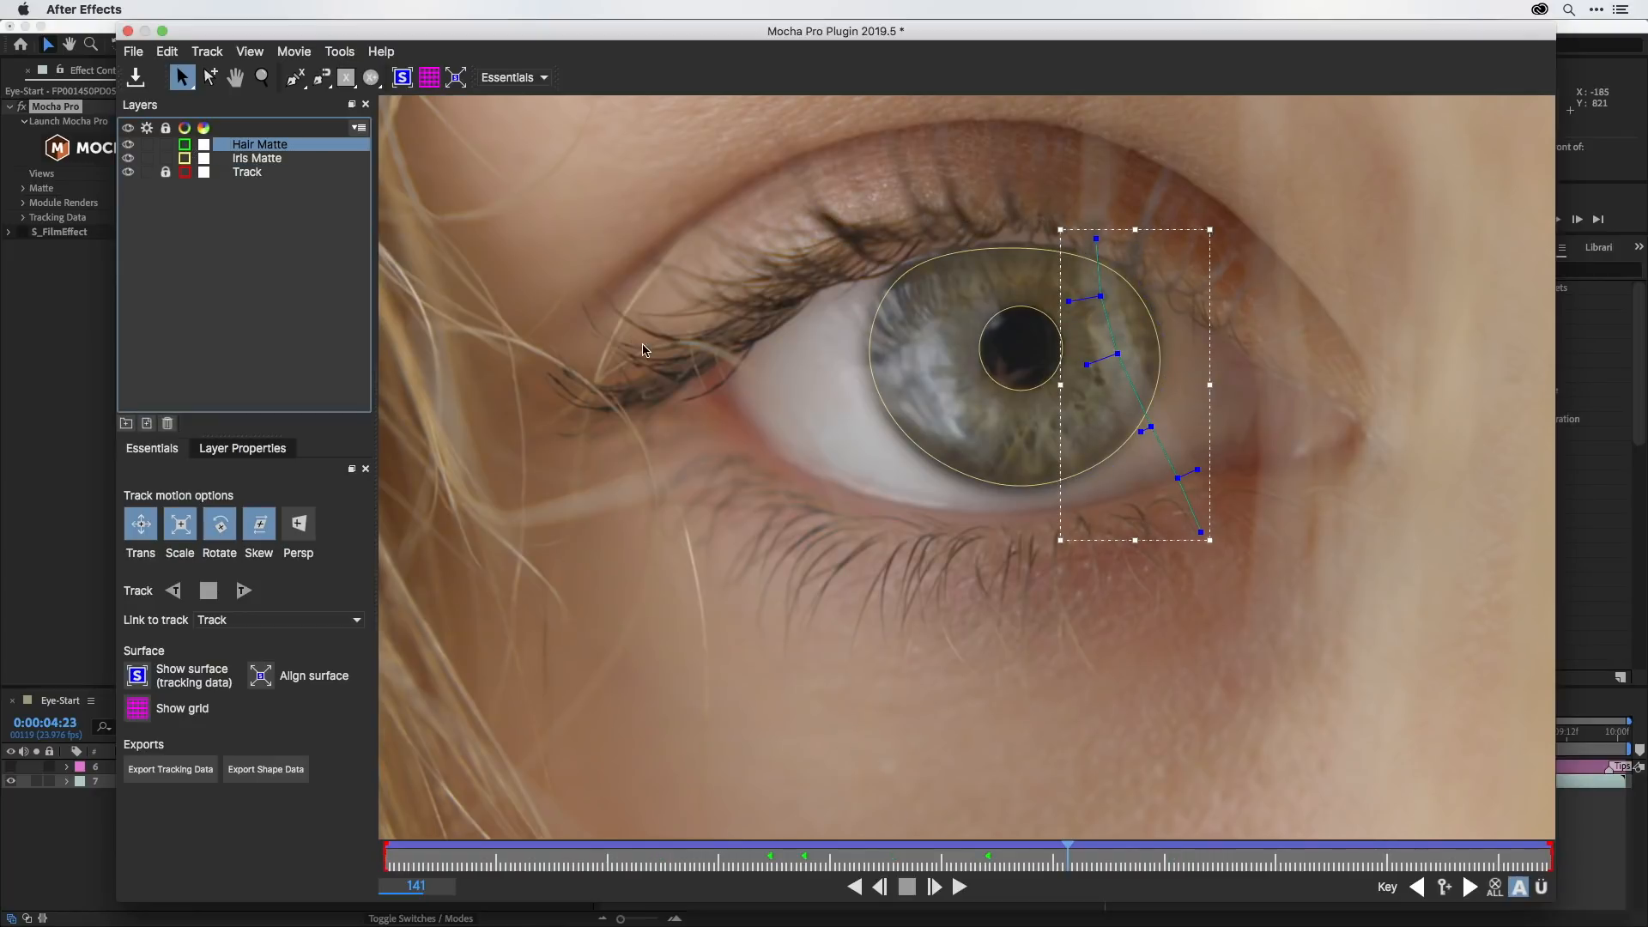
{"action": "left_click", "coordinate": [256, 270]}
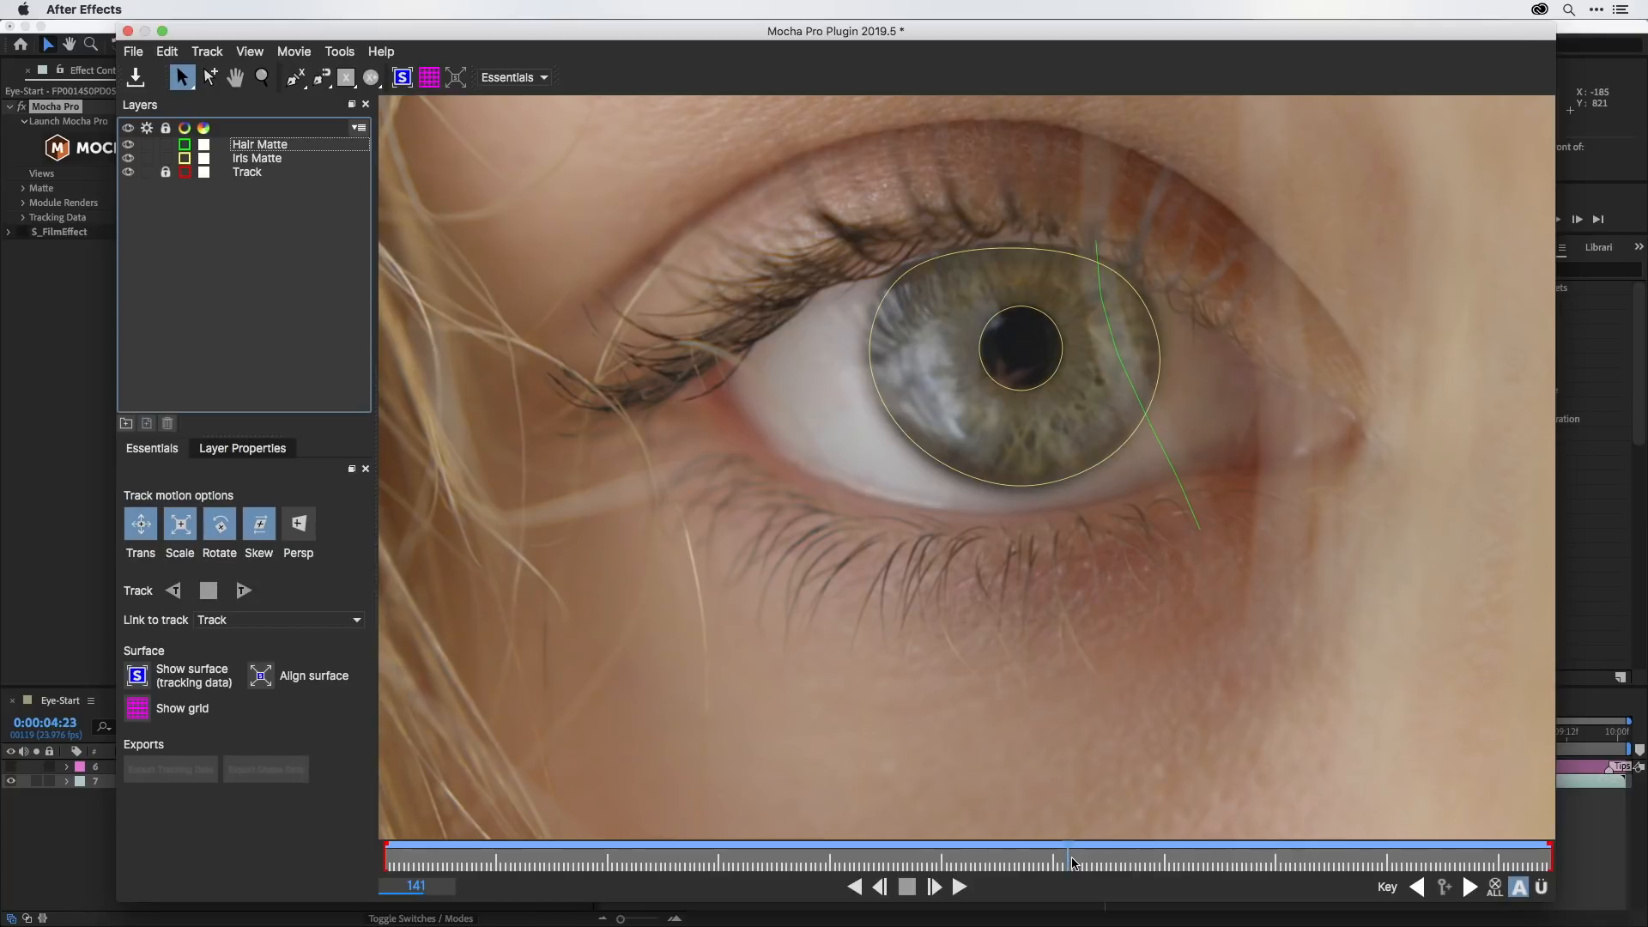
Check the matte splines between frames 216 and 61, save the Mocha project and close the plugin window.
{"action": "left_click_drag", "start_coordinate": [1069, 859], "coordinate": [1515, 900]}
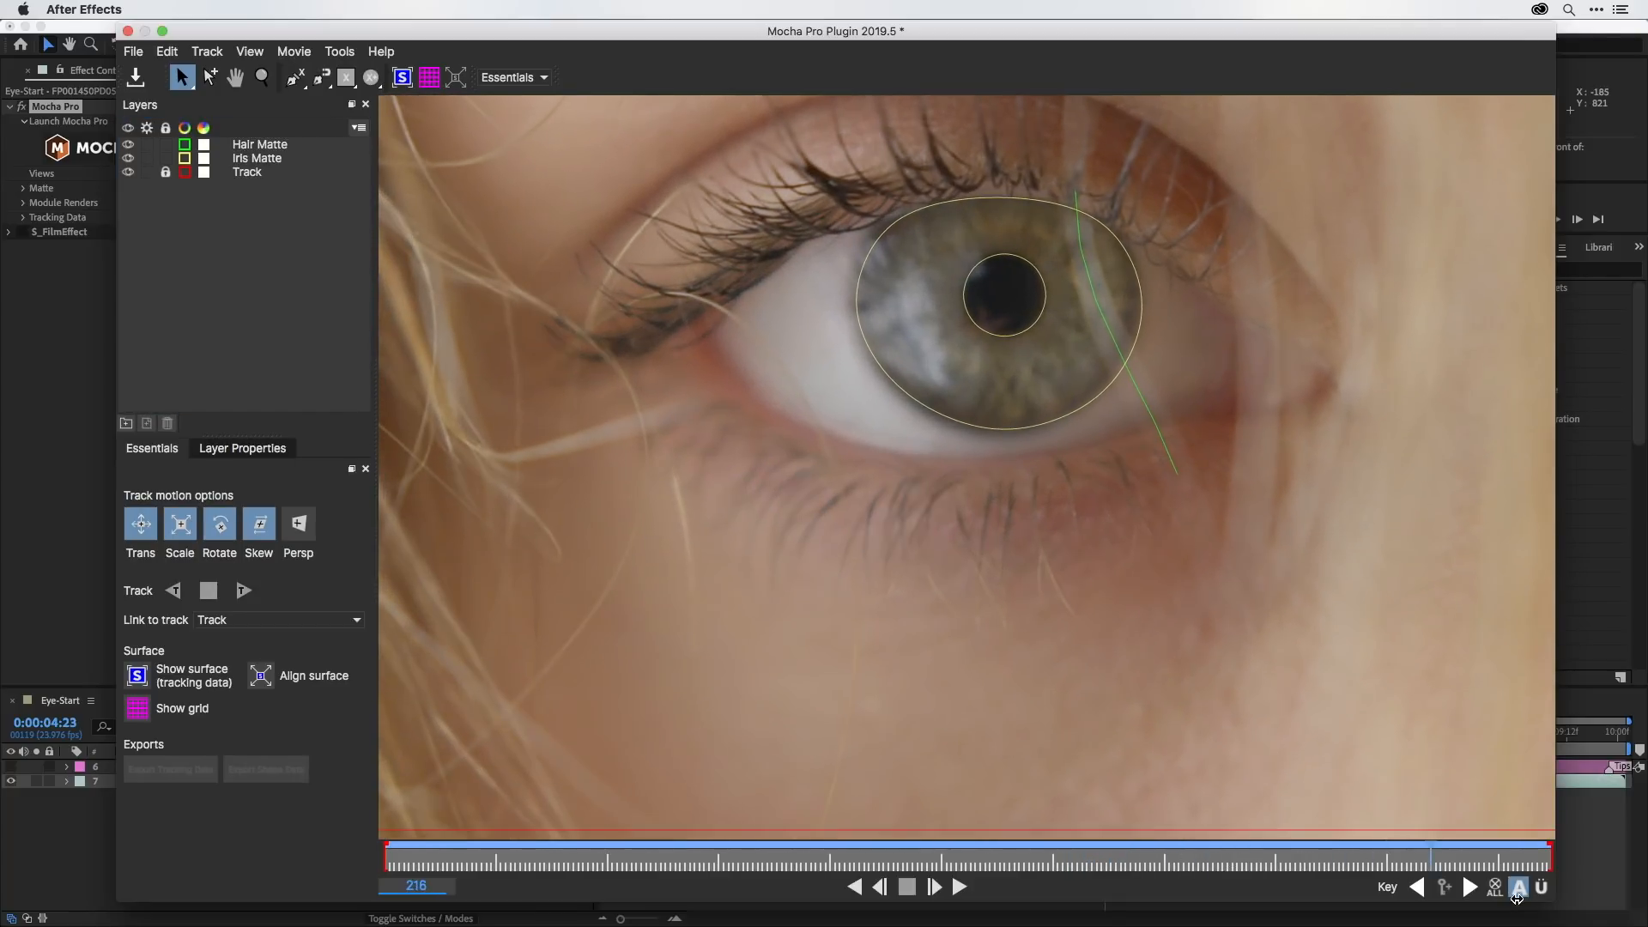
{"action": "left_click_drag", "start_coordinate": [1392, 893], "coordinate": [685, 846]}
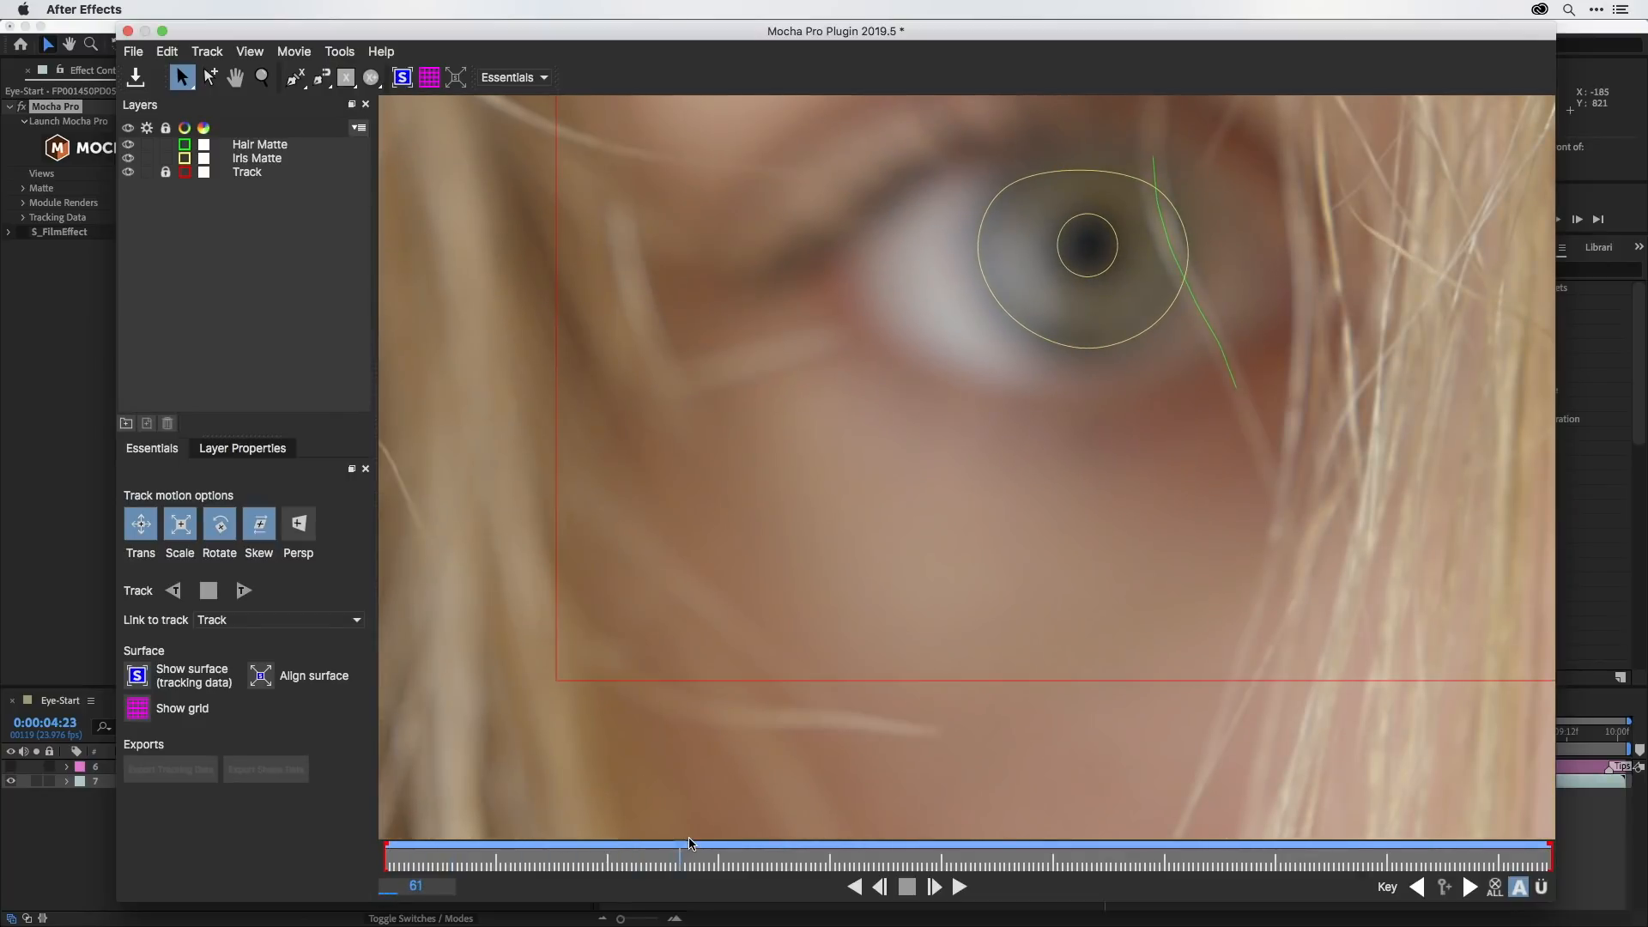
{"action": "left_click", "coordinate": [136, 79]}
{"action": "left_click", "coordinate": [127, 32]}
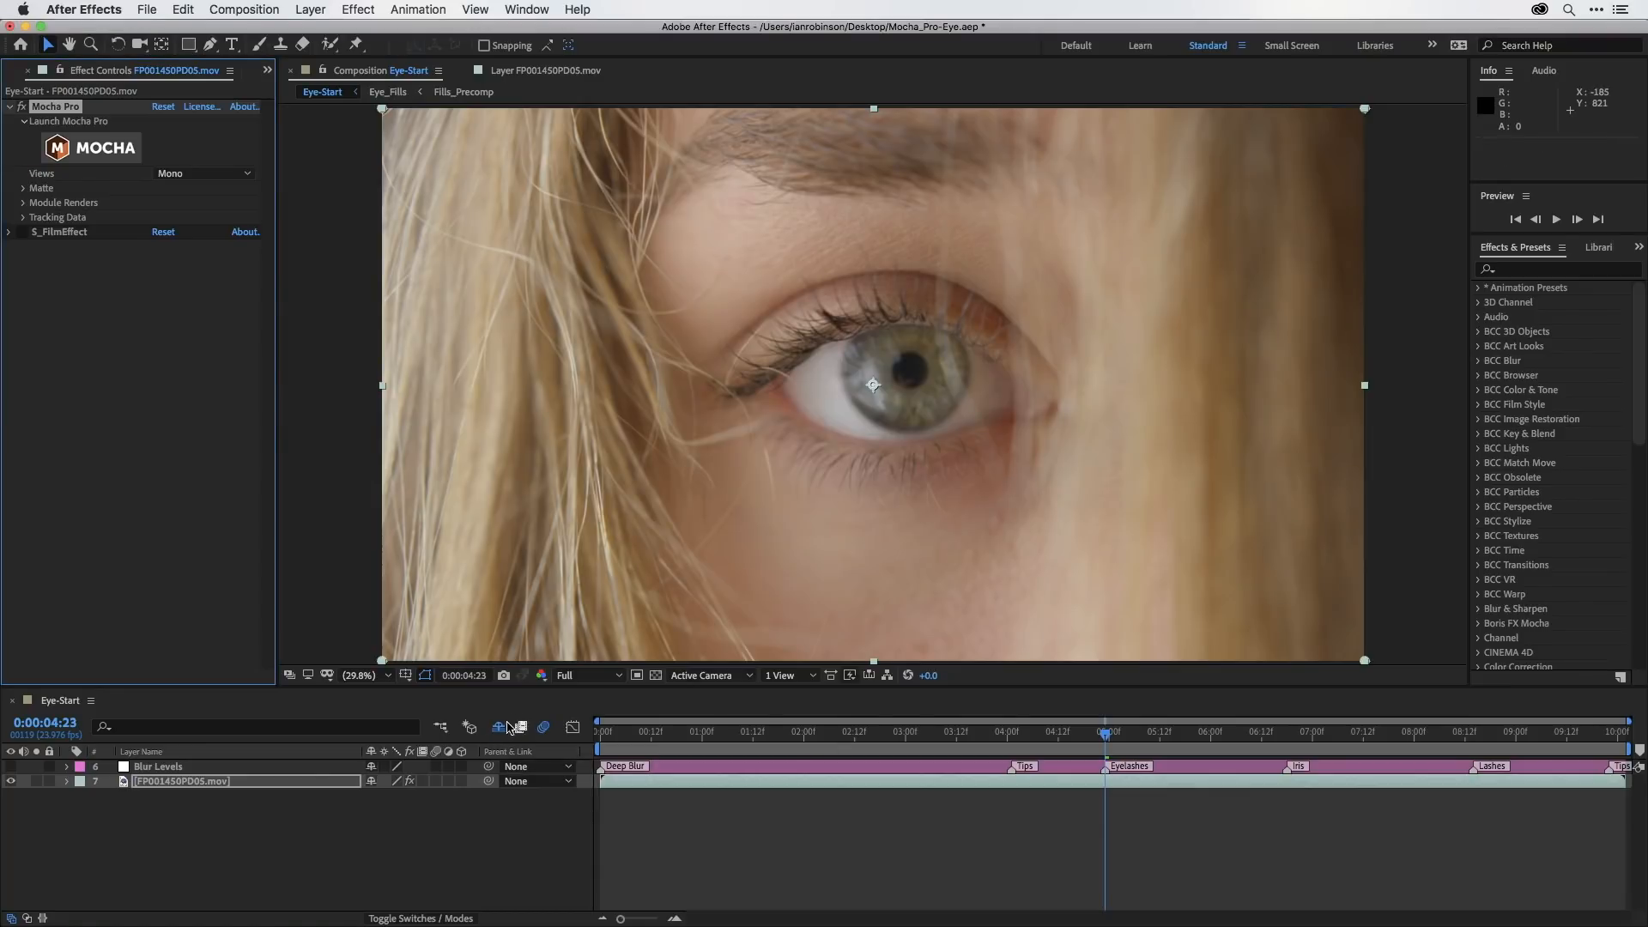
Reveal the shy layers in Eye-Start and turn on the visibility of Circles_Pre, viewing it at 0:00:02:00.
{"action": "left_click", "coordinate": [501, 732]}
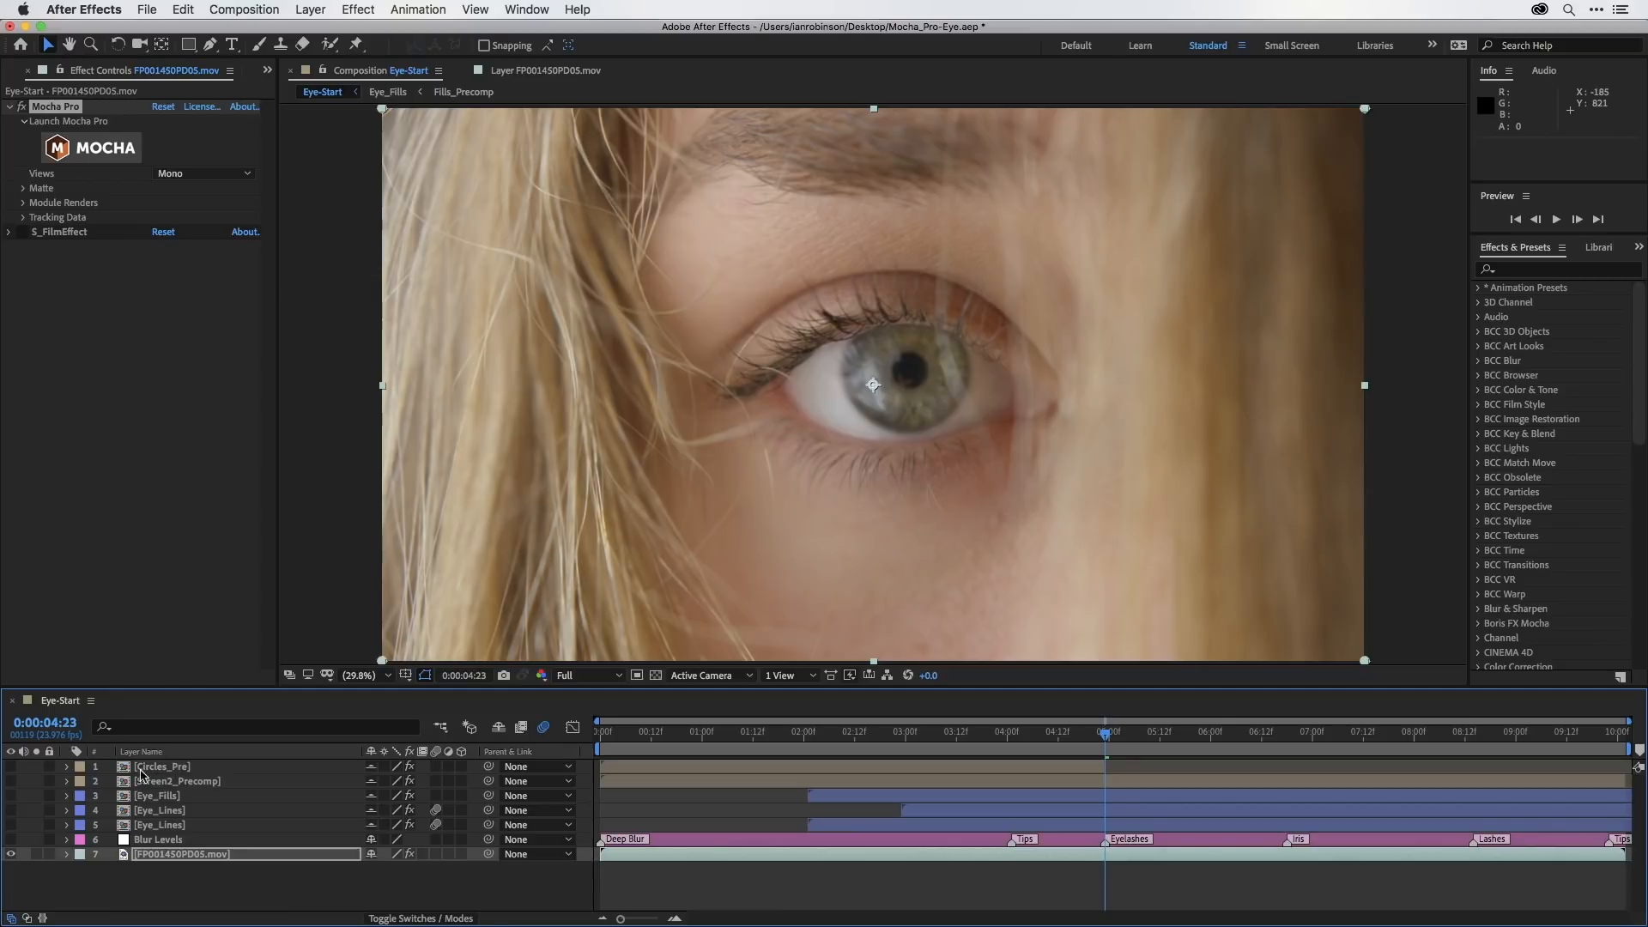
{"action": "left_click", "coordinate": [10, 768]}
{"action": "left_click", "coordinate": [805, 736]}
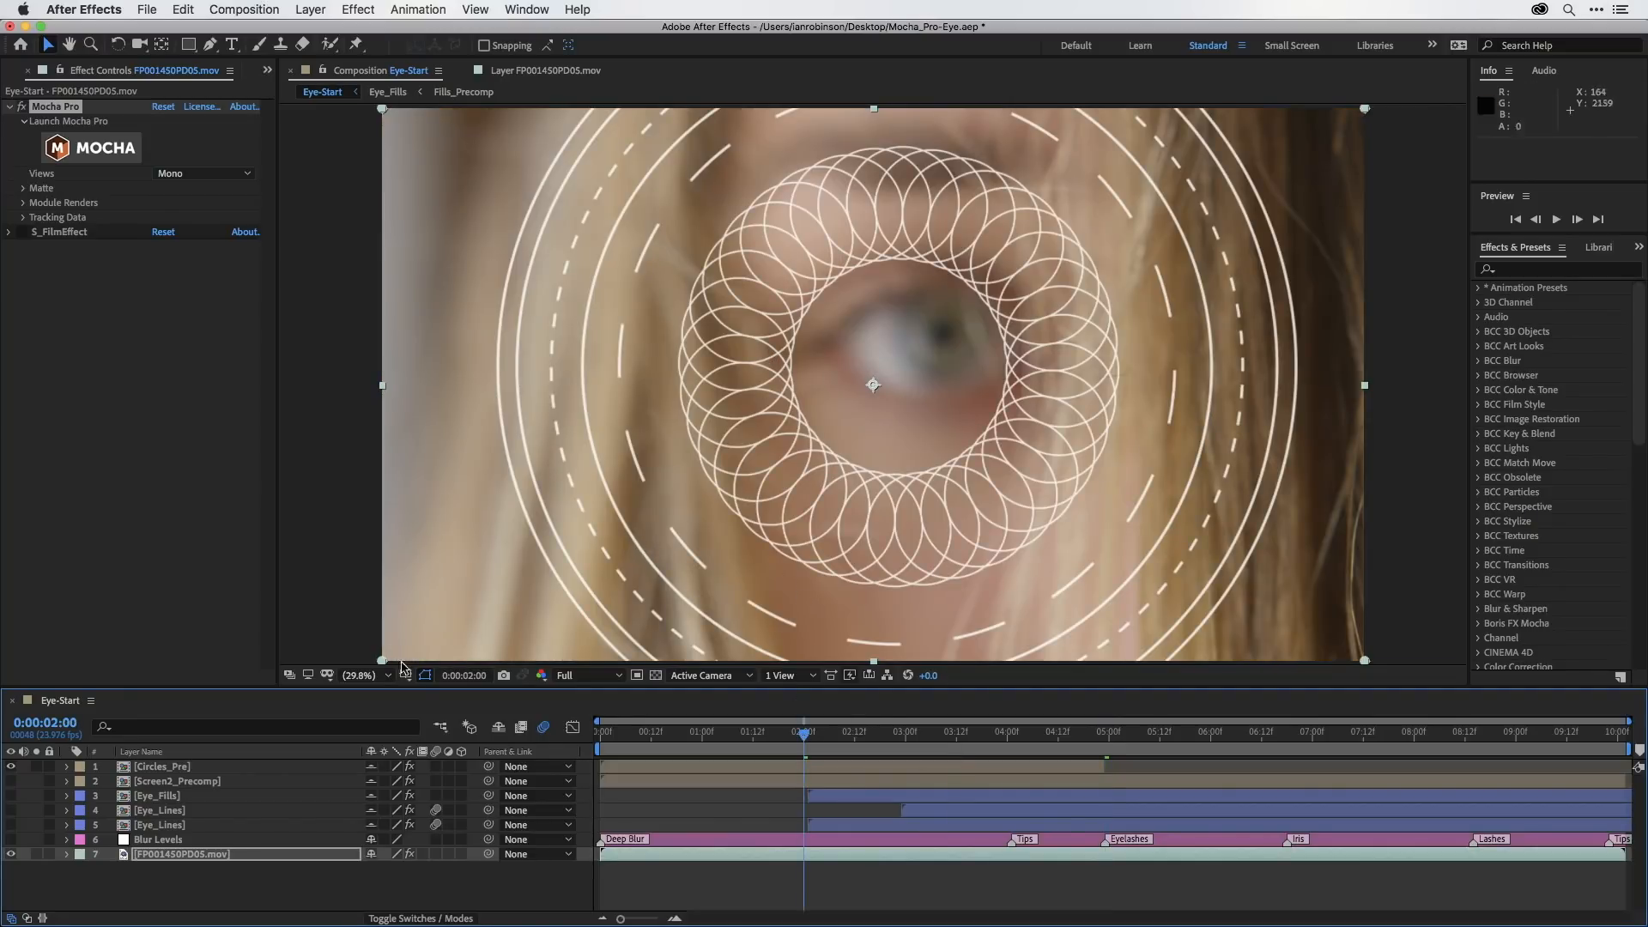
Open the Circles_Pre precomp to examine its animated circle shapes, and return to the Eye-Start composition.
{"action": "double_click", "coordinate": [183, 768]}
{"action": "left_click_drag", "start_coordinate": [663, 736], "coordinate": [920, 738]}
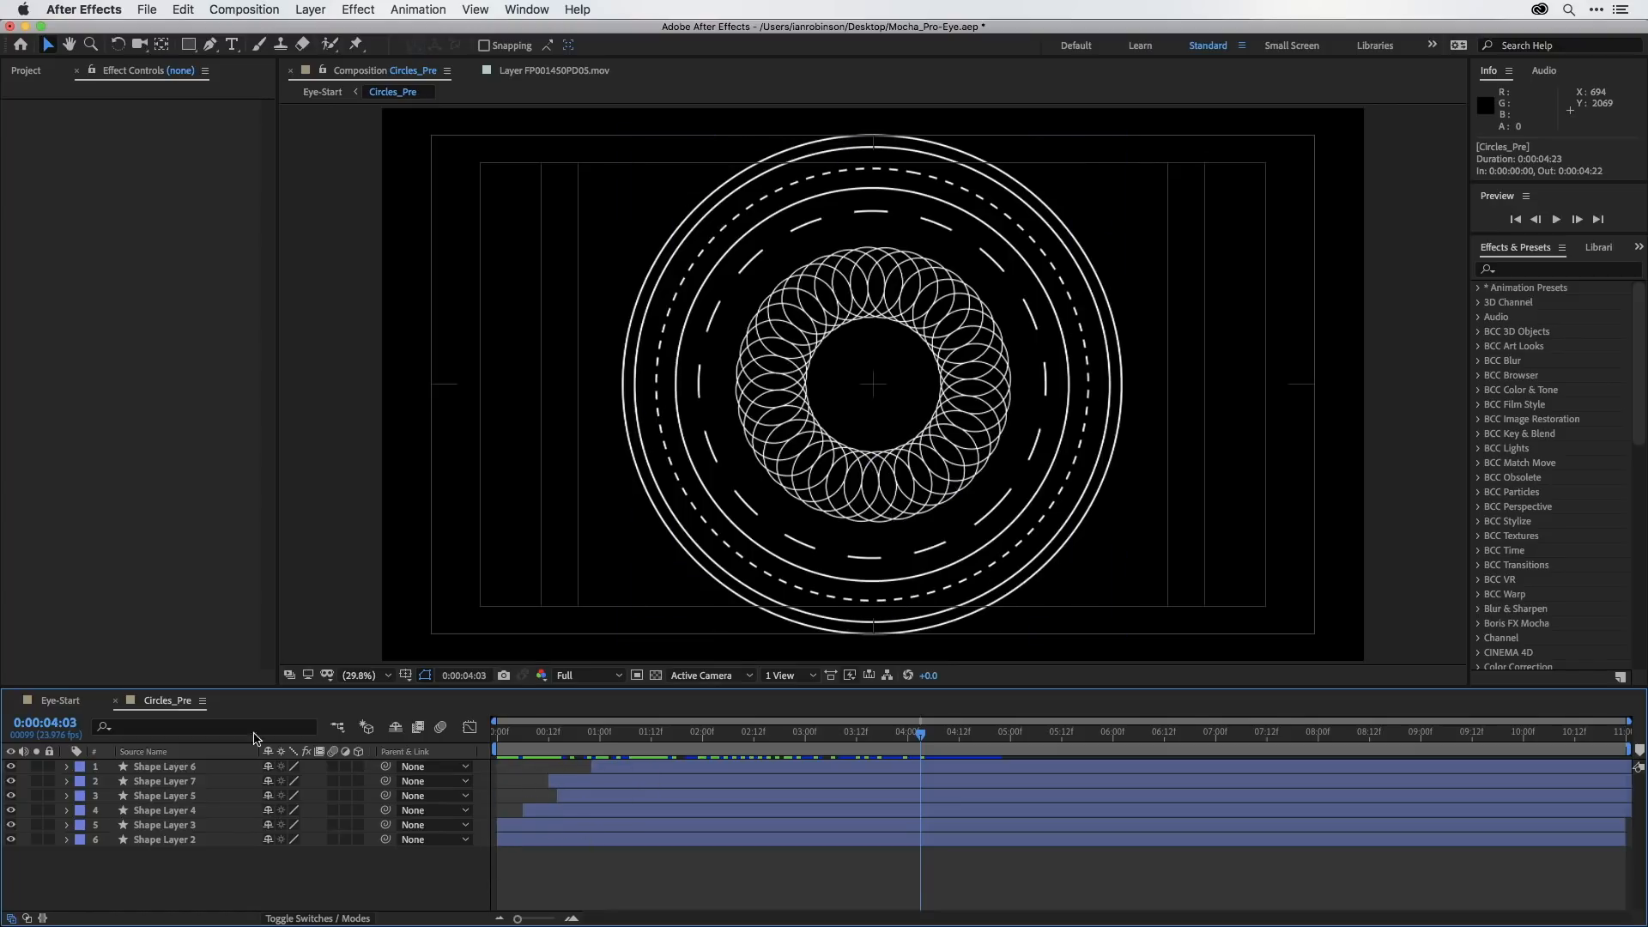
{"action": "left_click", "coordinate": [60, 701]}
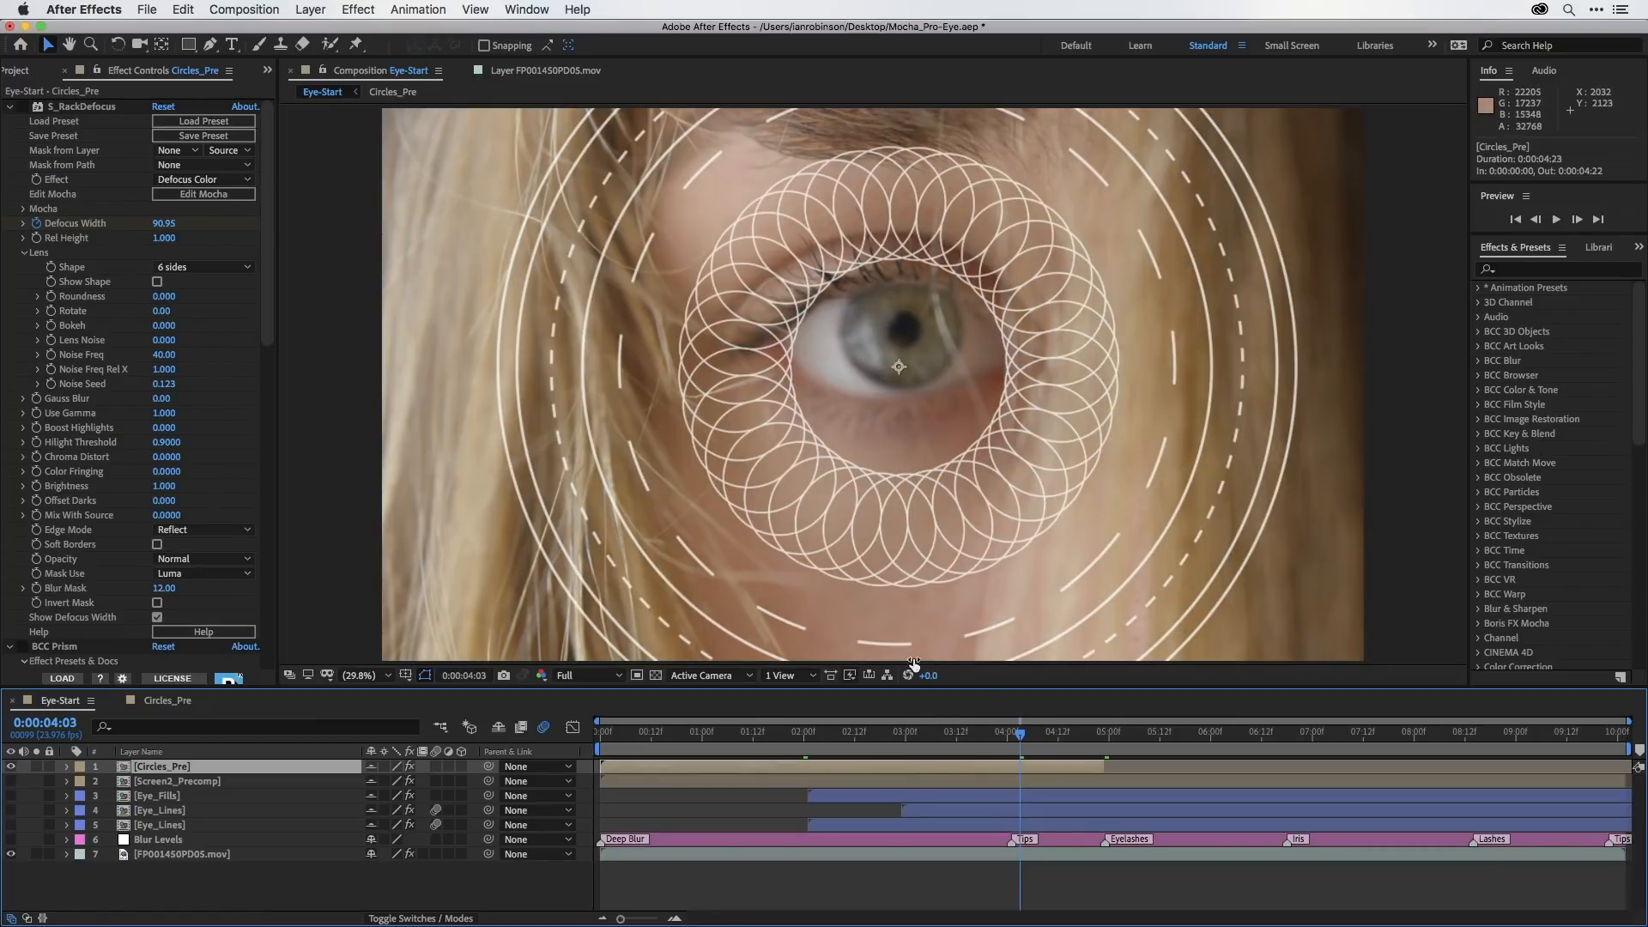
Add composition marker 1 at 0:00:04:23, where the Circles_Pre layer ends.
{"action": "left_click", "coordinate": [1077, 733]}
{"action": "mouse_move", "coordinate": [1080, 734]}
{"action": "left_mouse_down"}
{"action": "mouse_move", "coordinate": [1105, 726]}
{"action": "mouse_move", "coordinate": [993, 743]}
{"action": "mouse_move", "coordinate": [1106, 734]}
{"action": "left_mouse_up"}
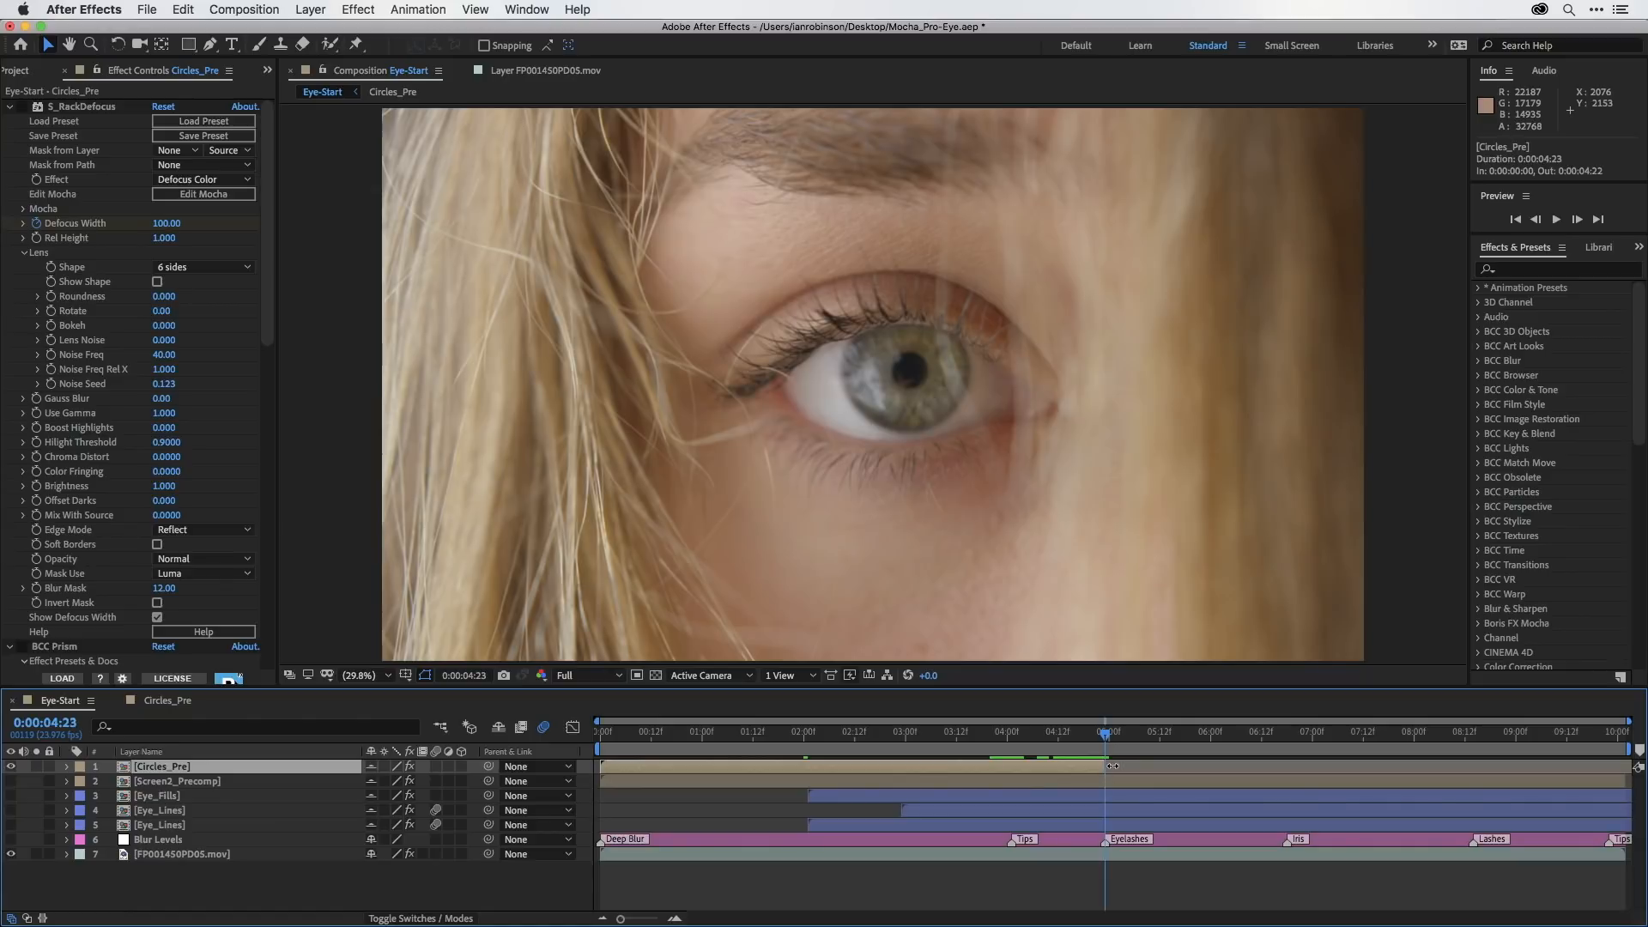
{"action": "key", "text": "shift+1"}
{"action": "left_click_drag", "start_coordinate": [1102, 735], "coordinate": [1242, 758]}
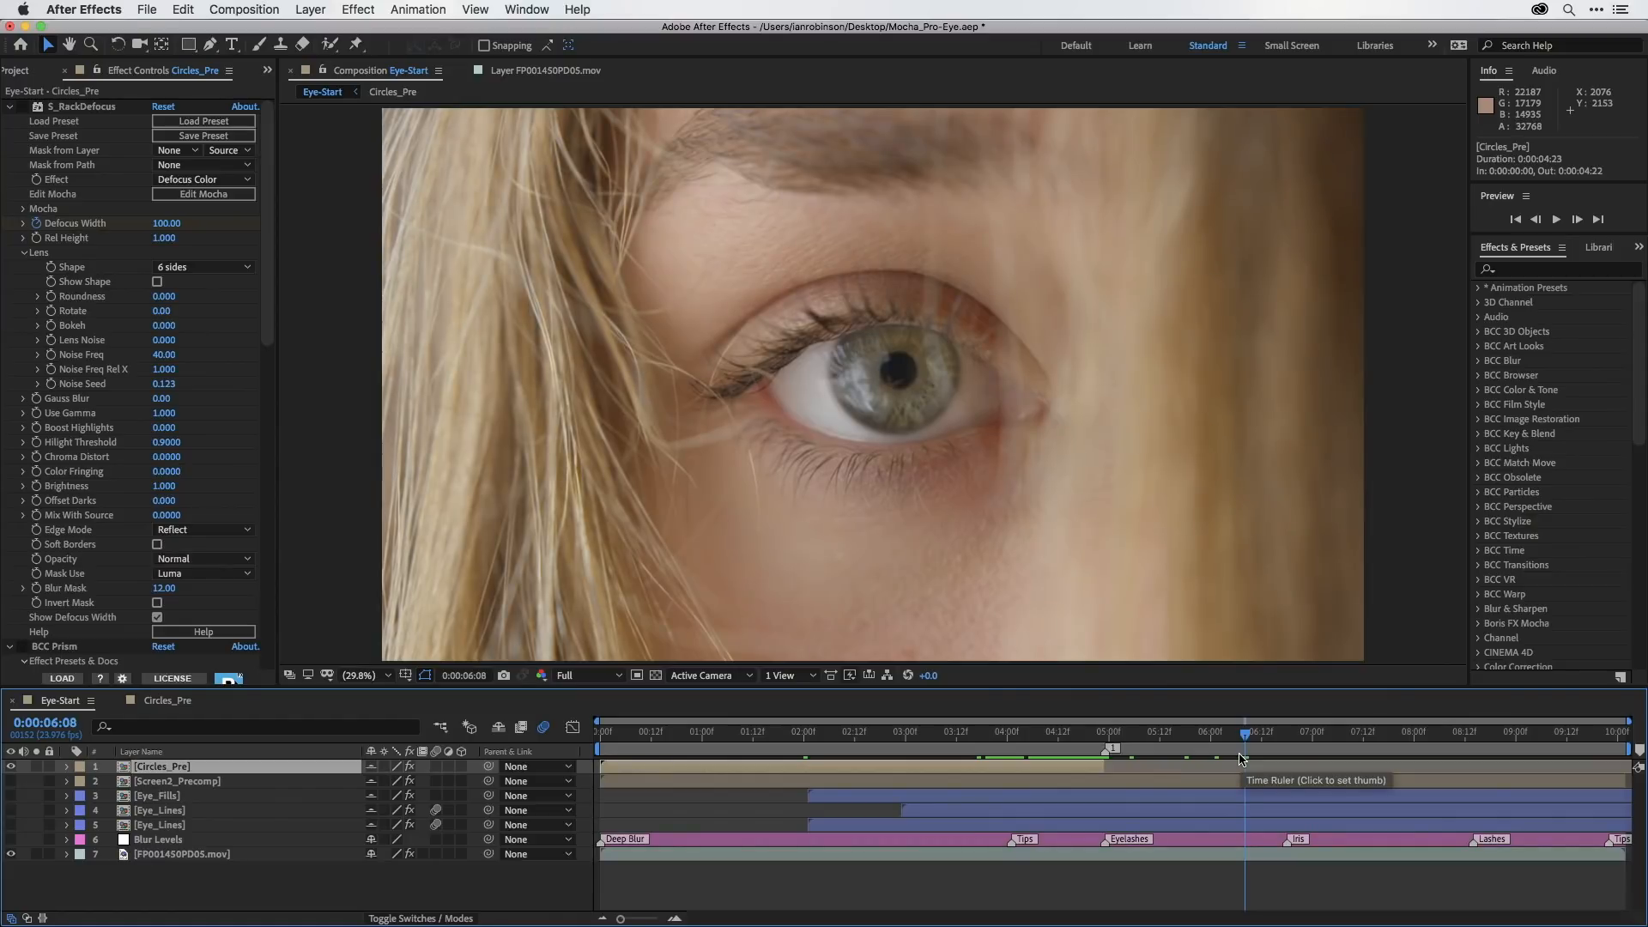
{"action": "key", "text": "j"}
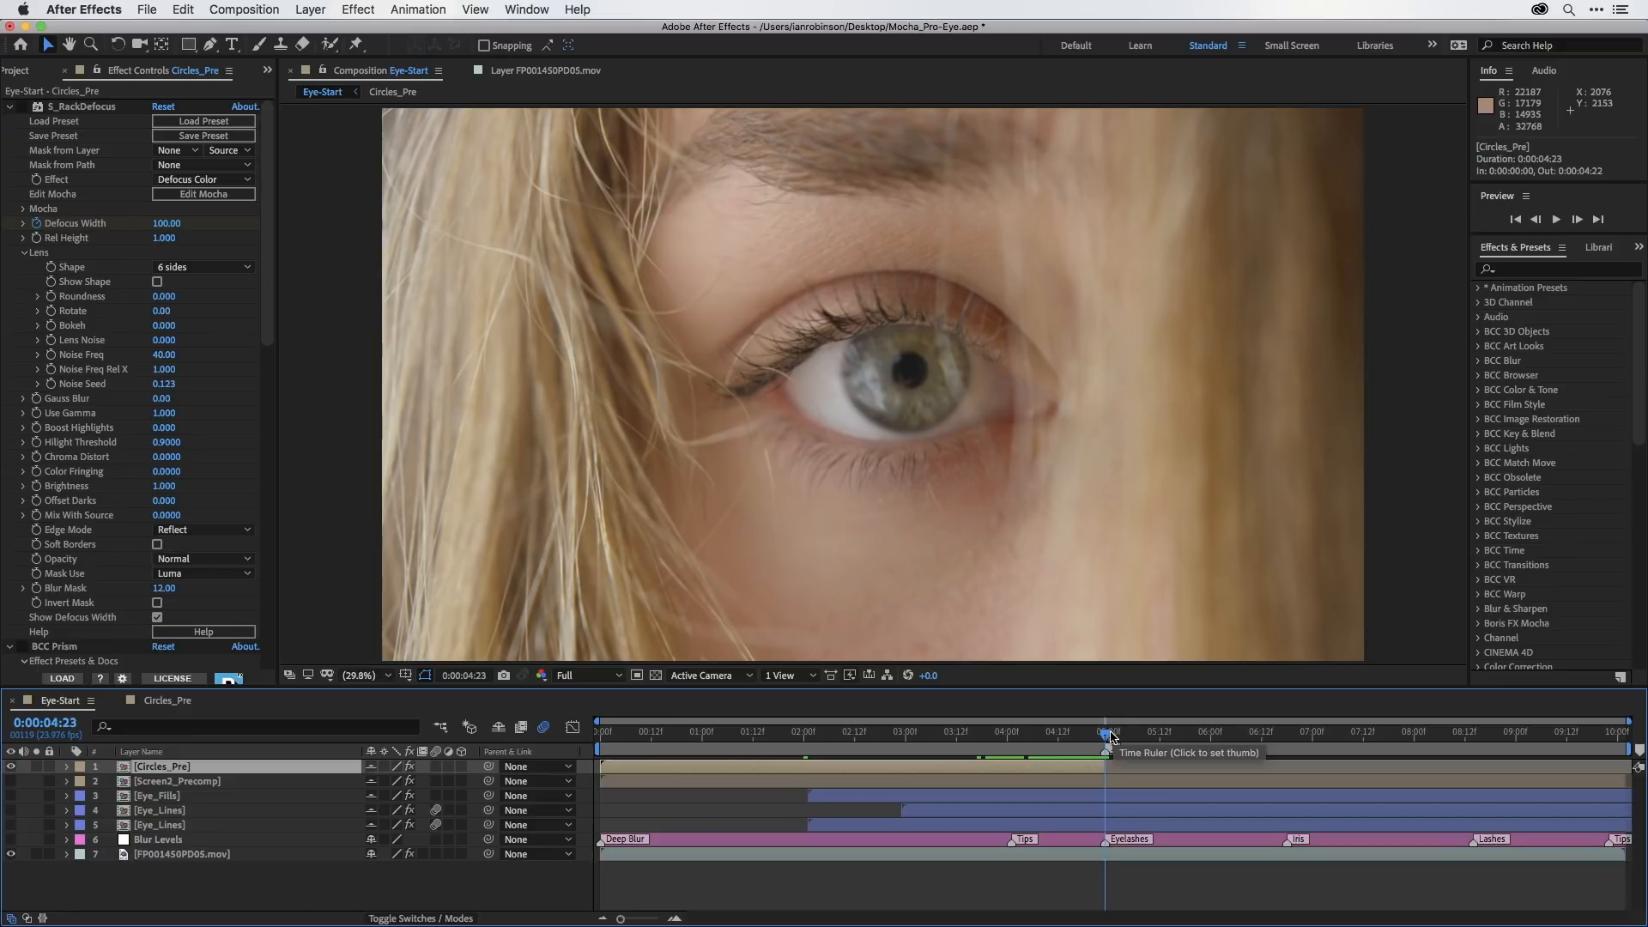
{"action": "key", "text": "shift+1"}
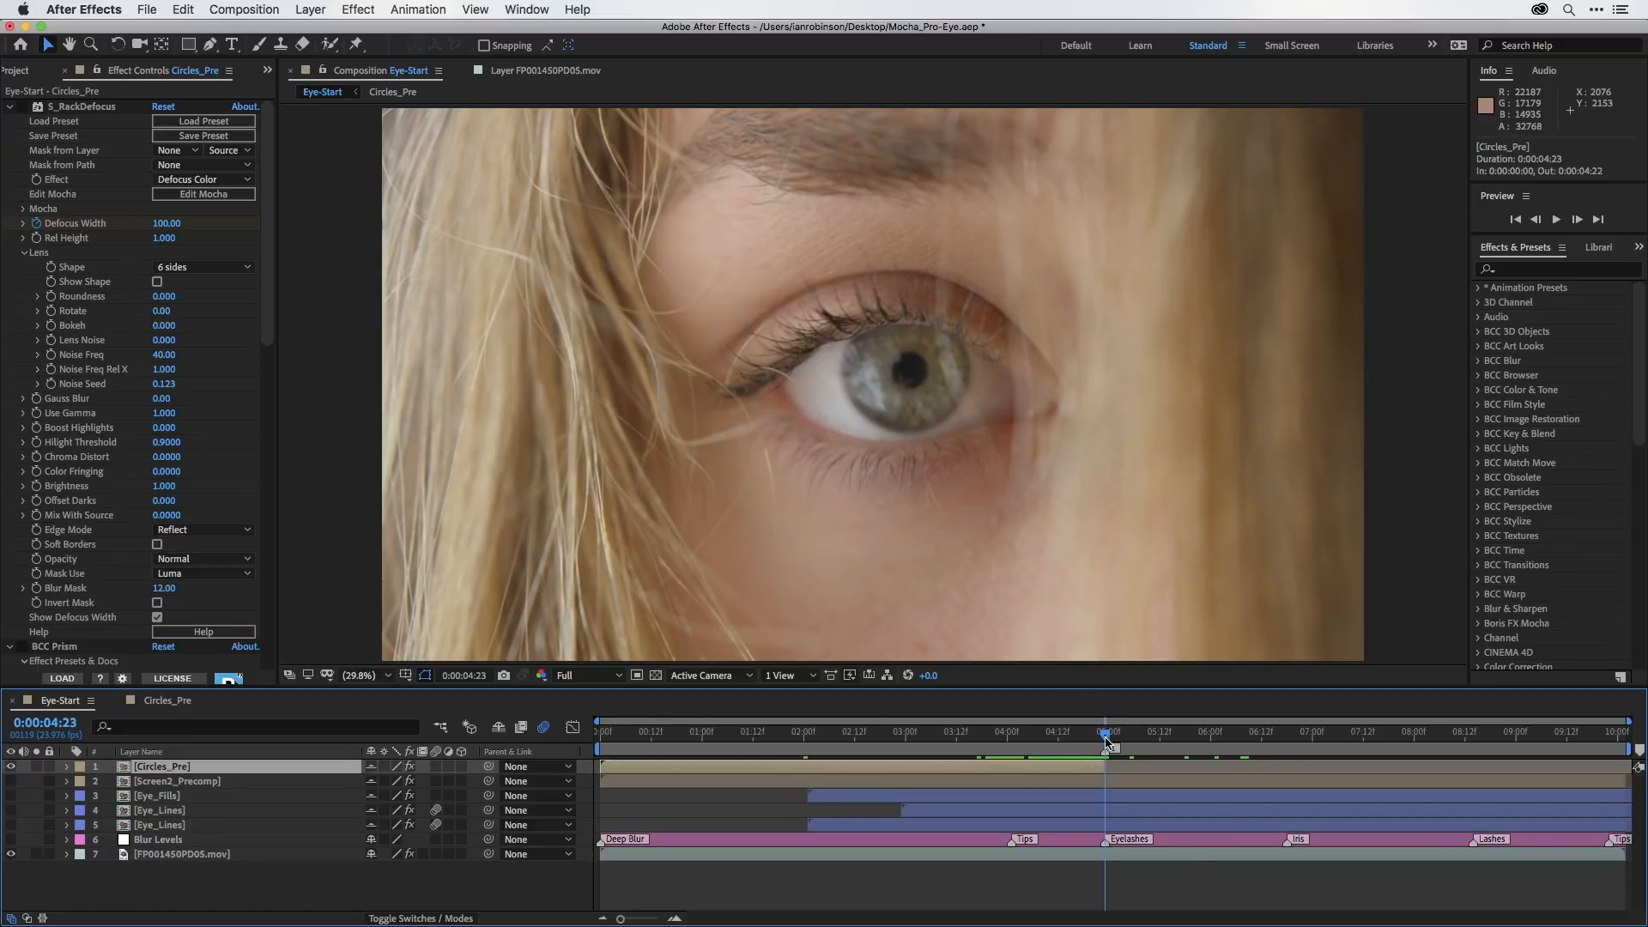
At 0:00:03:21, move Circles_Pre to position 2053.0, 835.8 to centre its rings on the pupil, and show the layer's scale.
{"action": "left_click_drag", "start_coordinate": [1104, 740], "coordinate": [995, 749]}
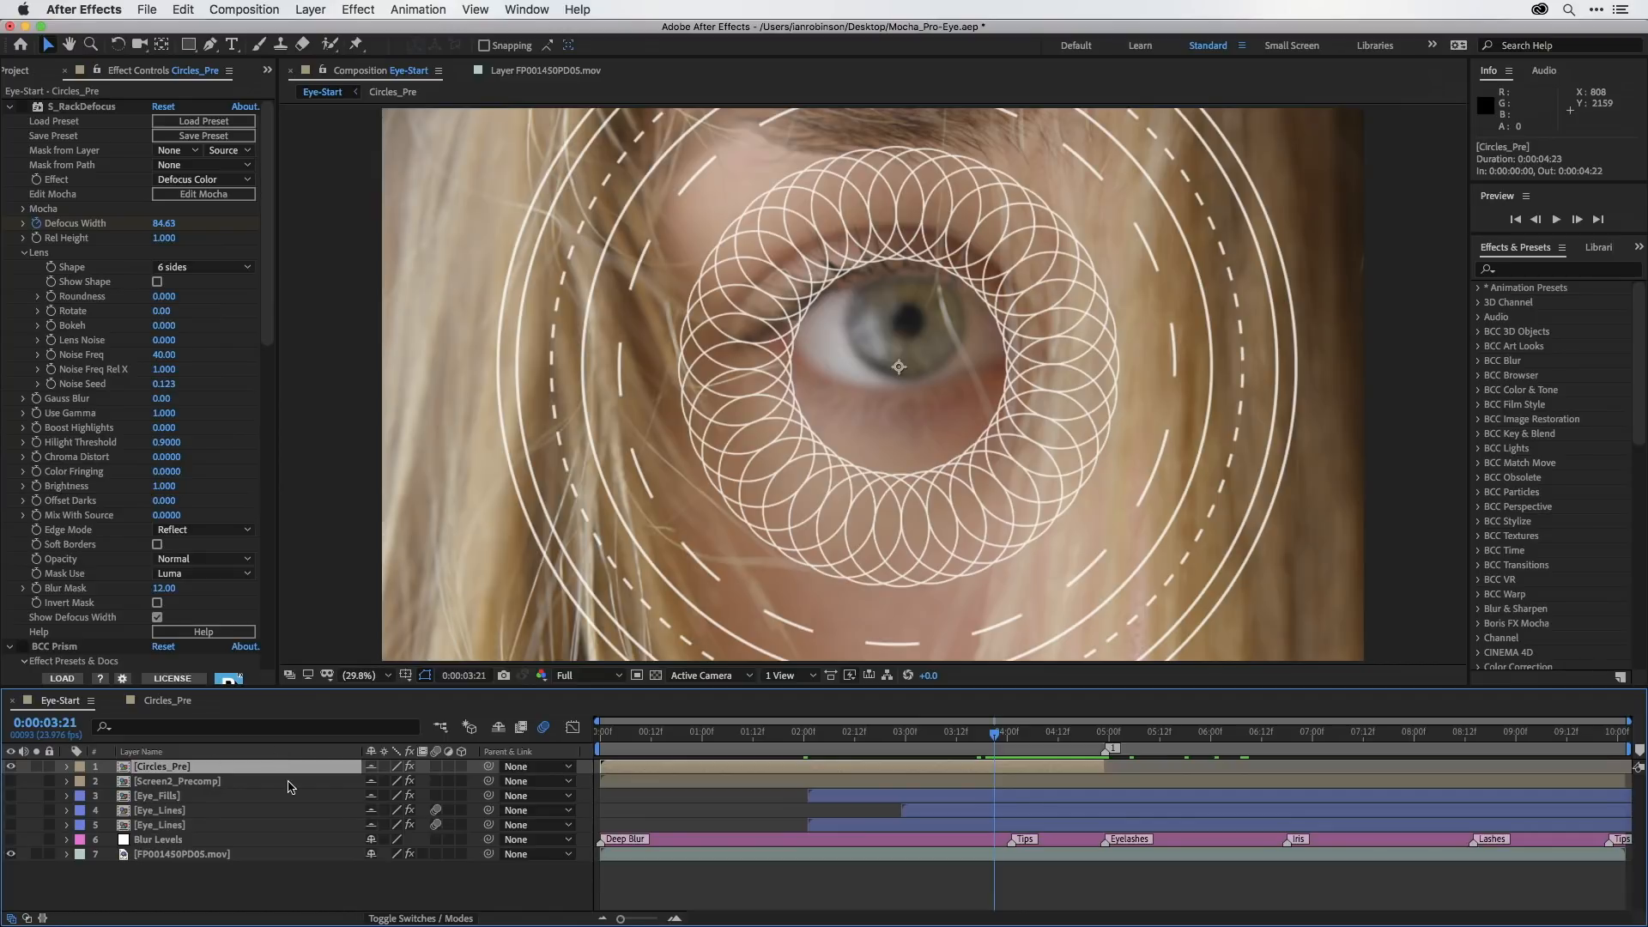
{"action": "key", "text": "p"}
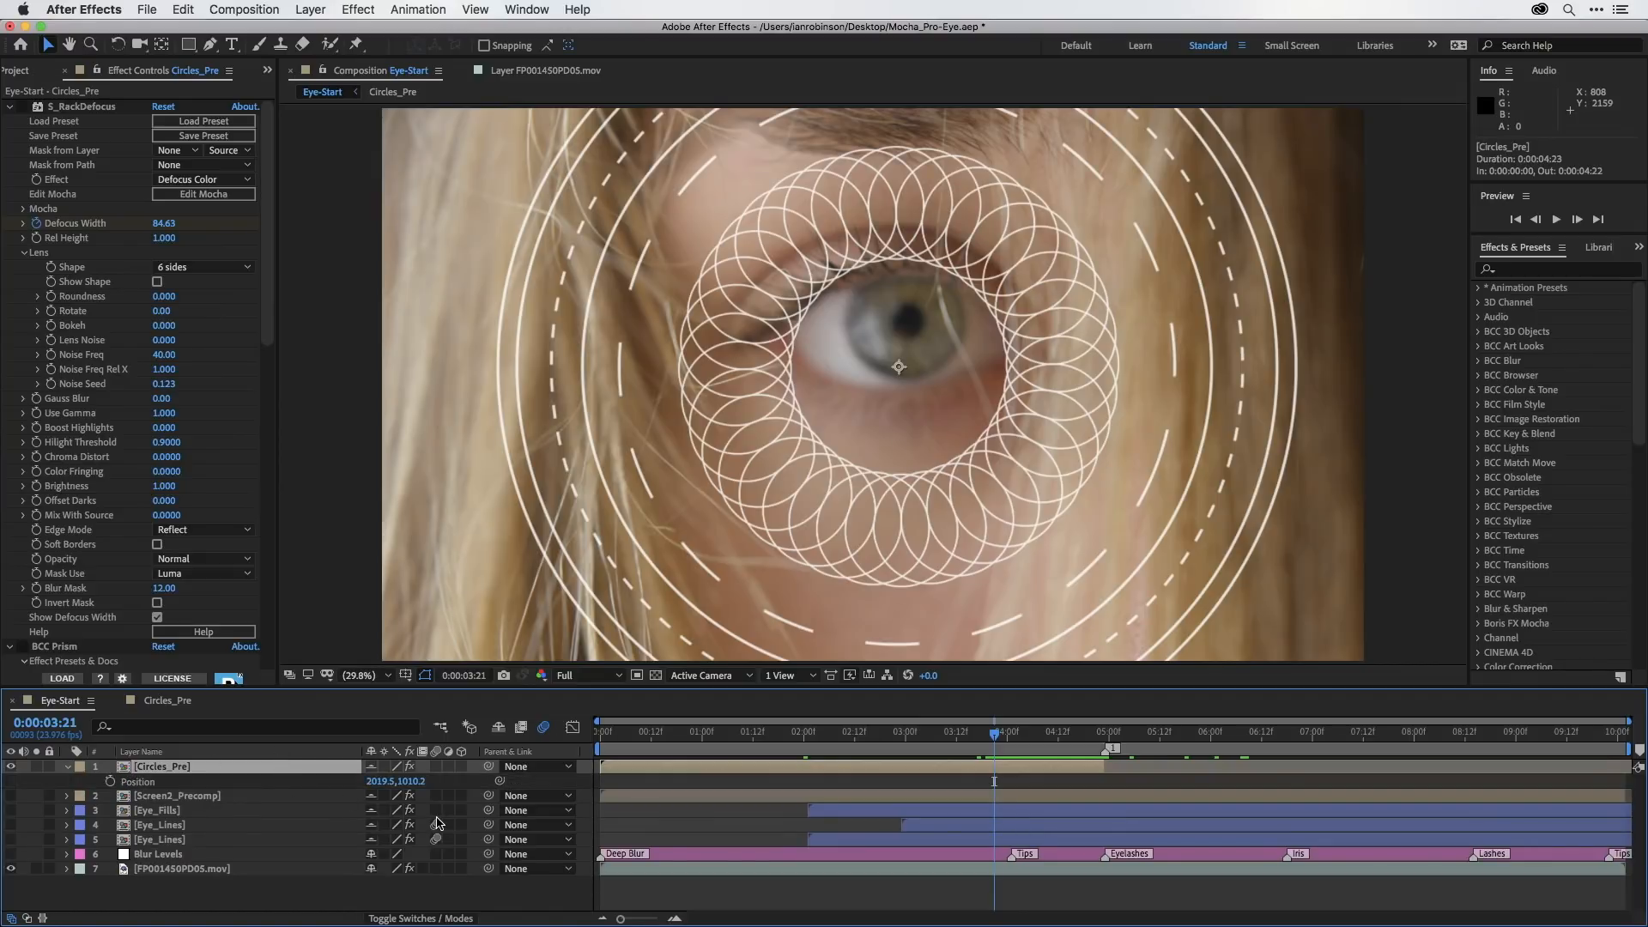
{"action": "left_click_drag", "start_coordinate": [937, 297], "coordinate": [944, 257]}
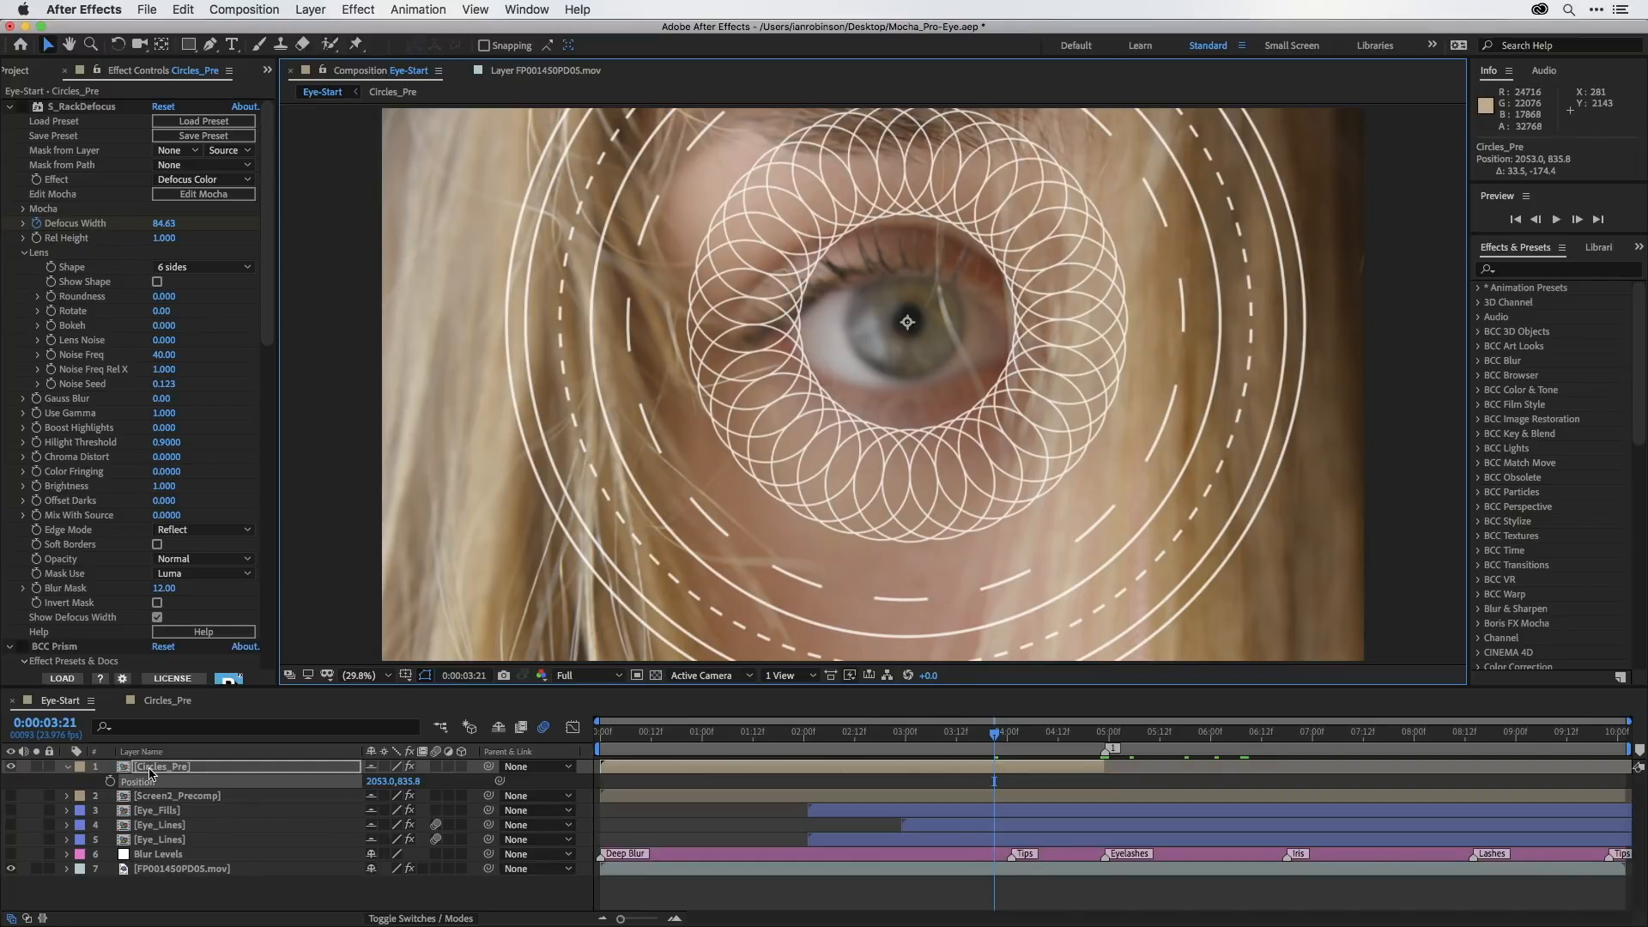
{"action": "key", "text": "s"}
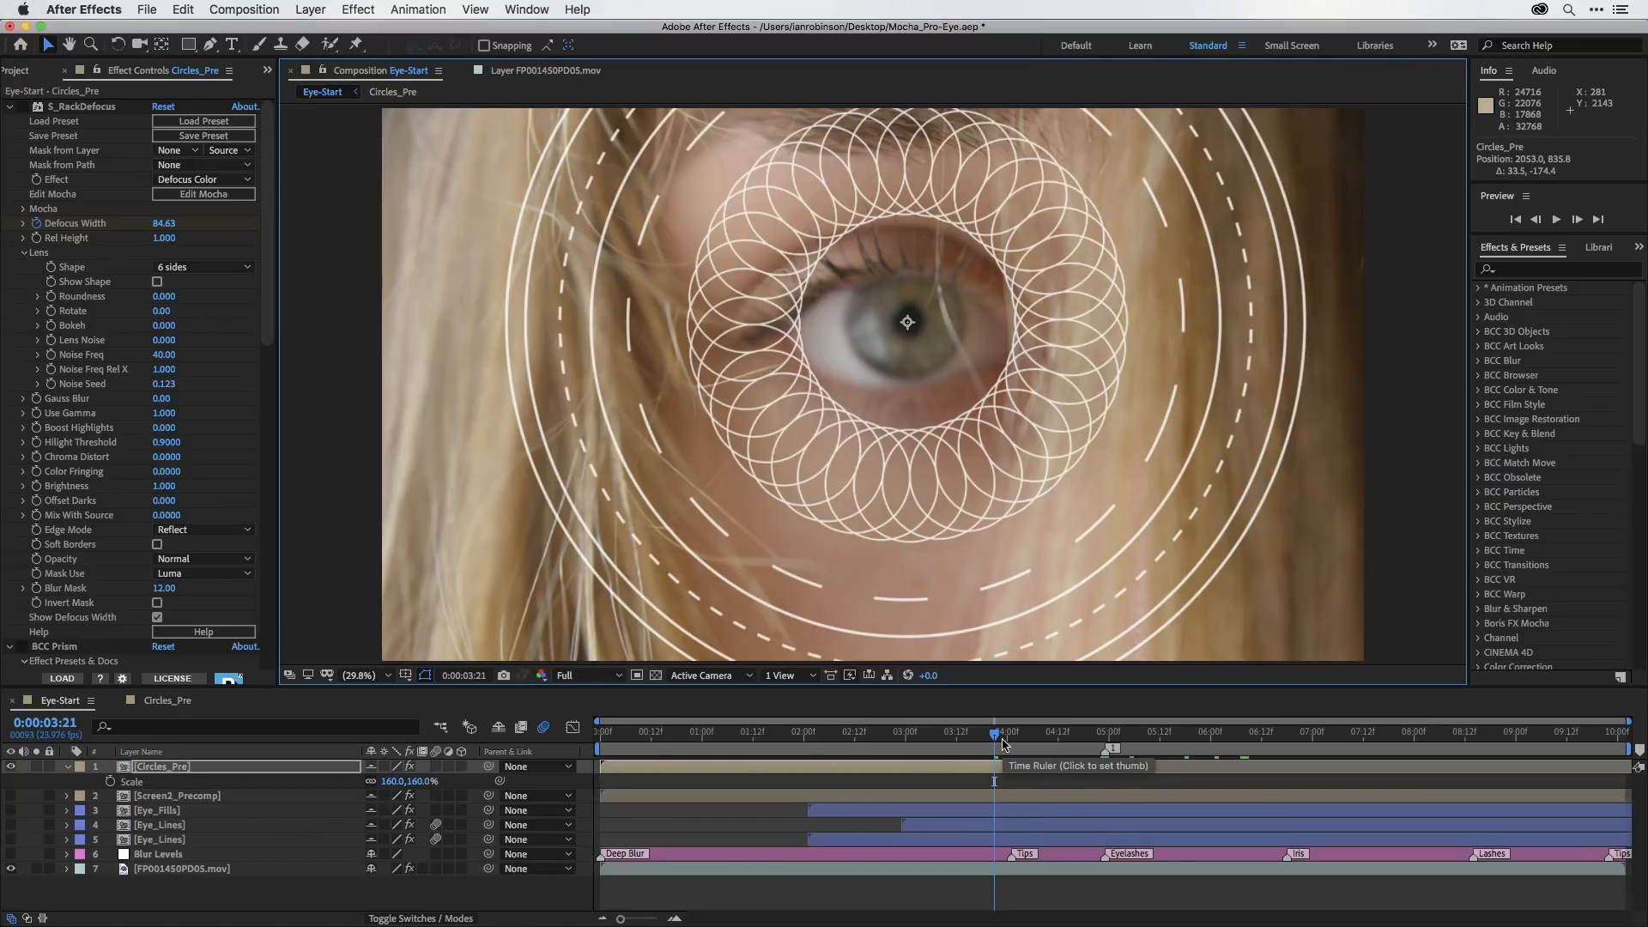
With the time at 0:00:03:22, create a red 1920 × 1080 px solid above Circles_Pre.
{"action": "mouse_move", "coordinate": [994, 737]}
{"action": "left_mouse_down"}
{"action": "mouse_move", "coordinate": [1007, 745]}
{"action": "mouse_move", "coordinate": [962, 744]}
{"action": "mouse_move", "coordinate": [1019, 739]}
{"action": "mouse_move", "coordinate": [1001, 747]}
{"action": "left_mouse_up"}
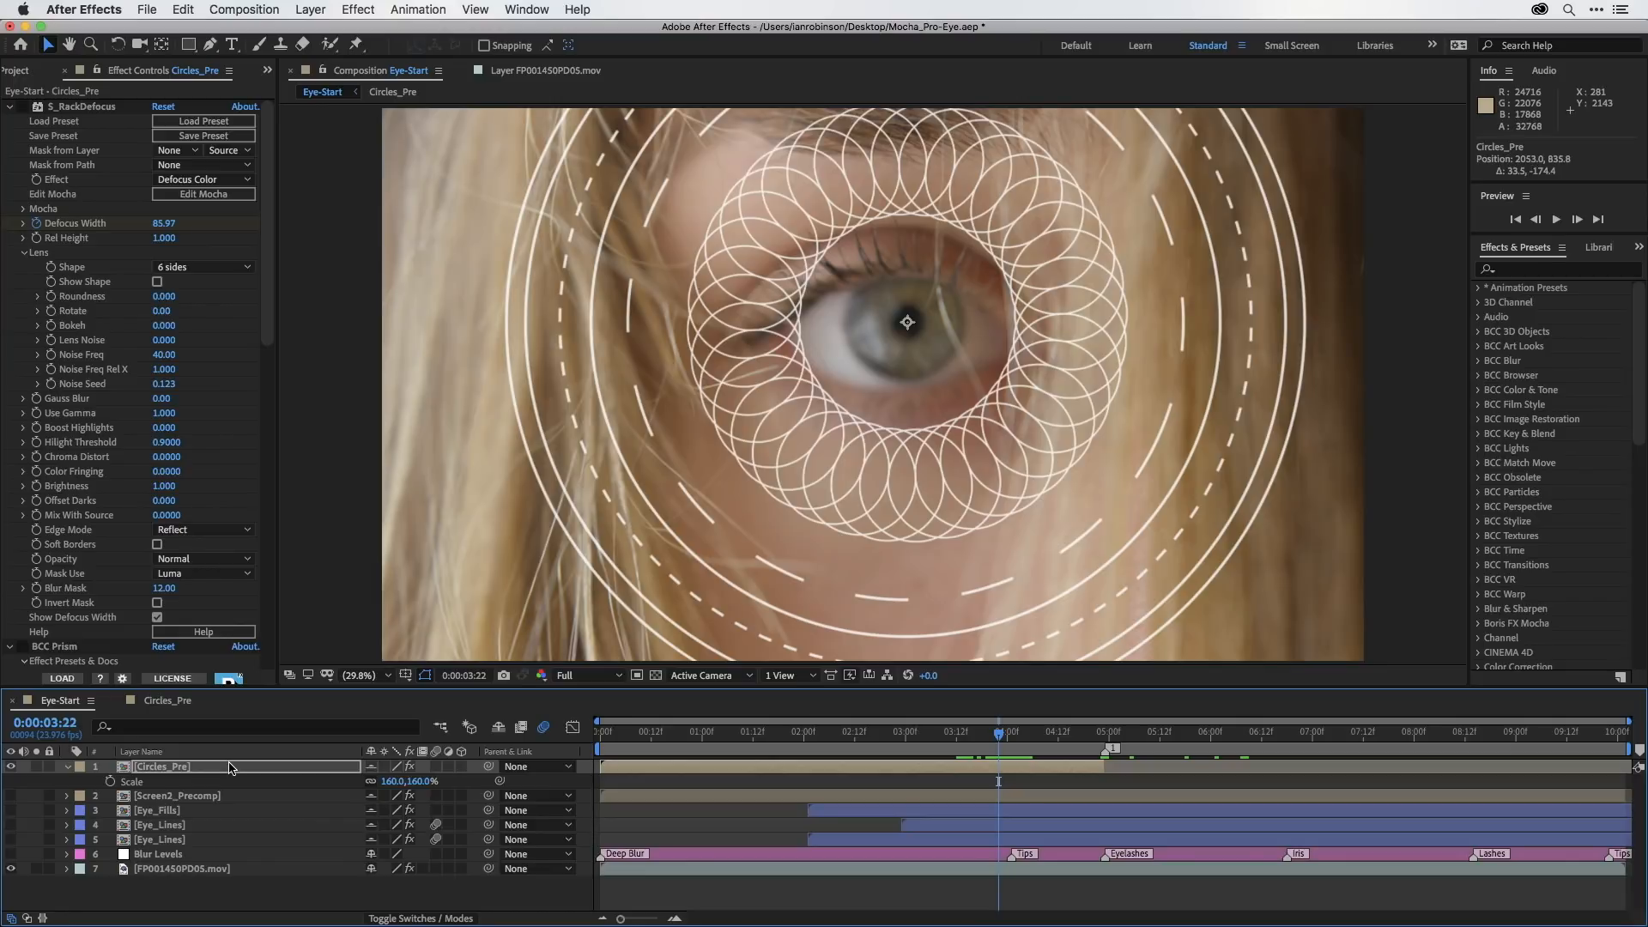
{"action": "left_click", "coordinate": [309, 10]}
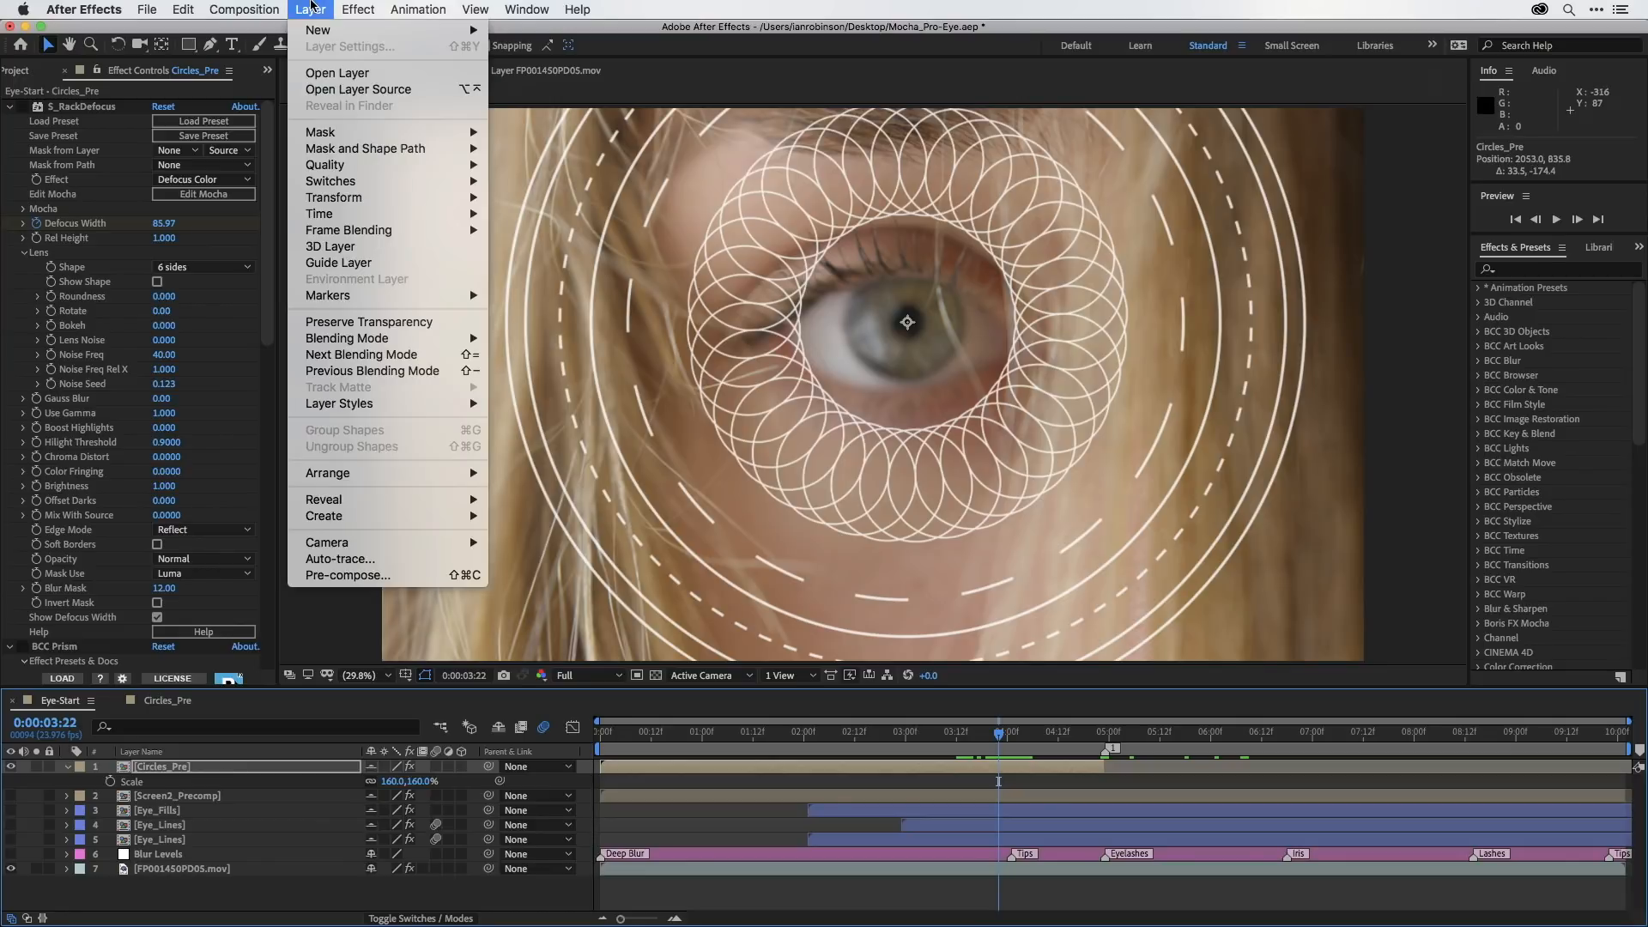
{"action": "mouse_move", "coordinate": [317, 28]}
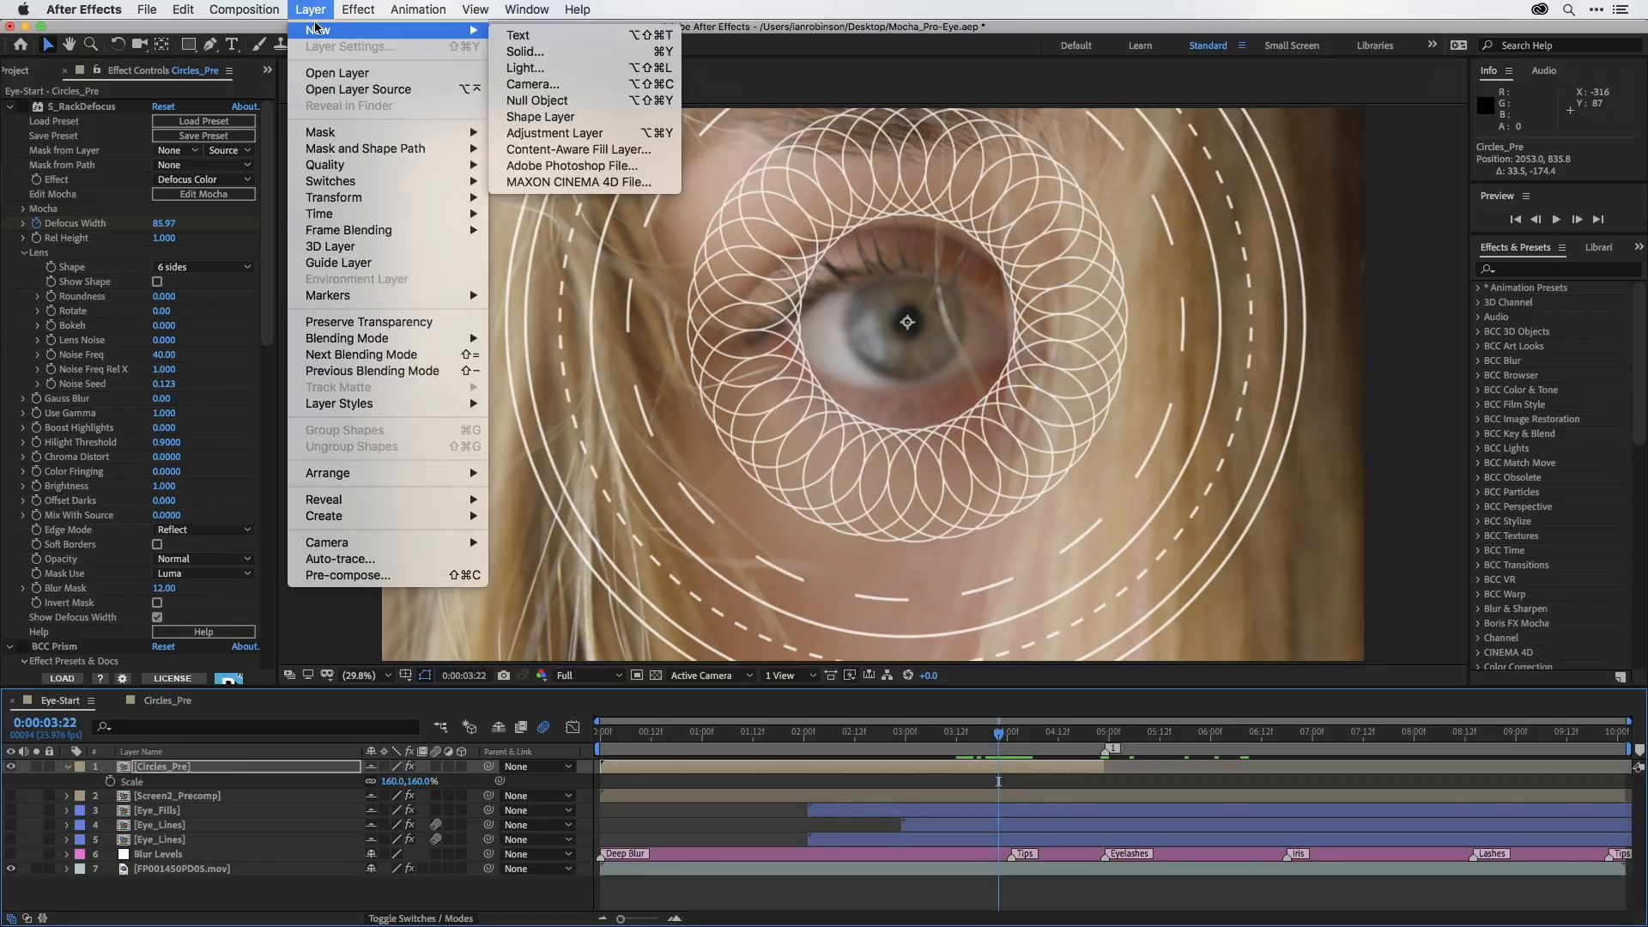
{"action": "left_click", "coordinate": [512, 51]}
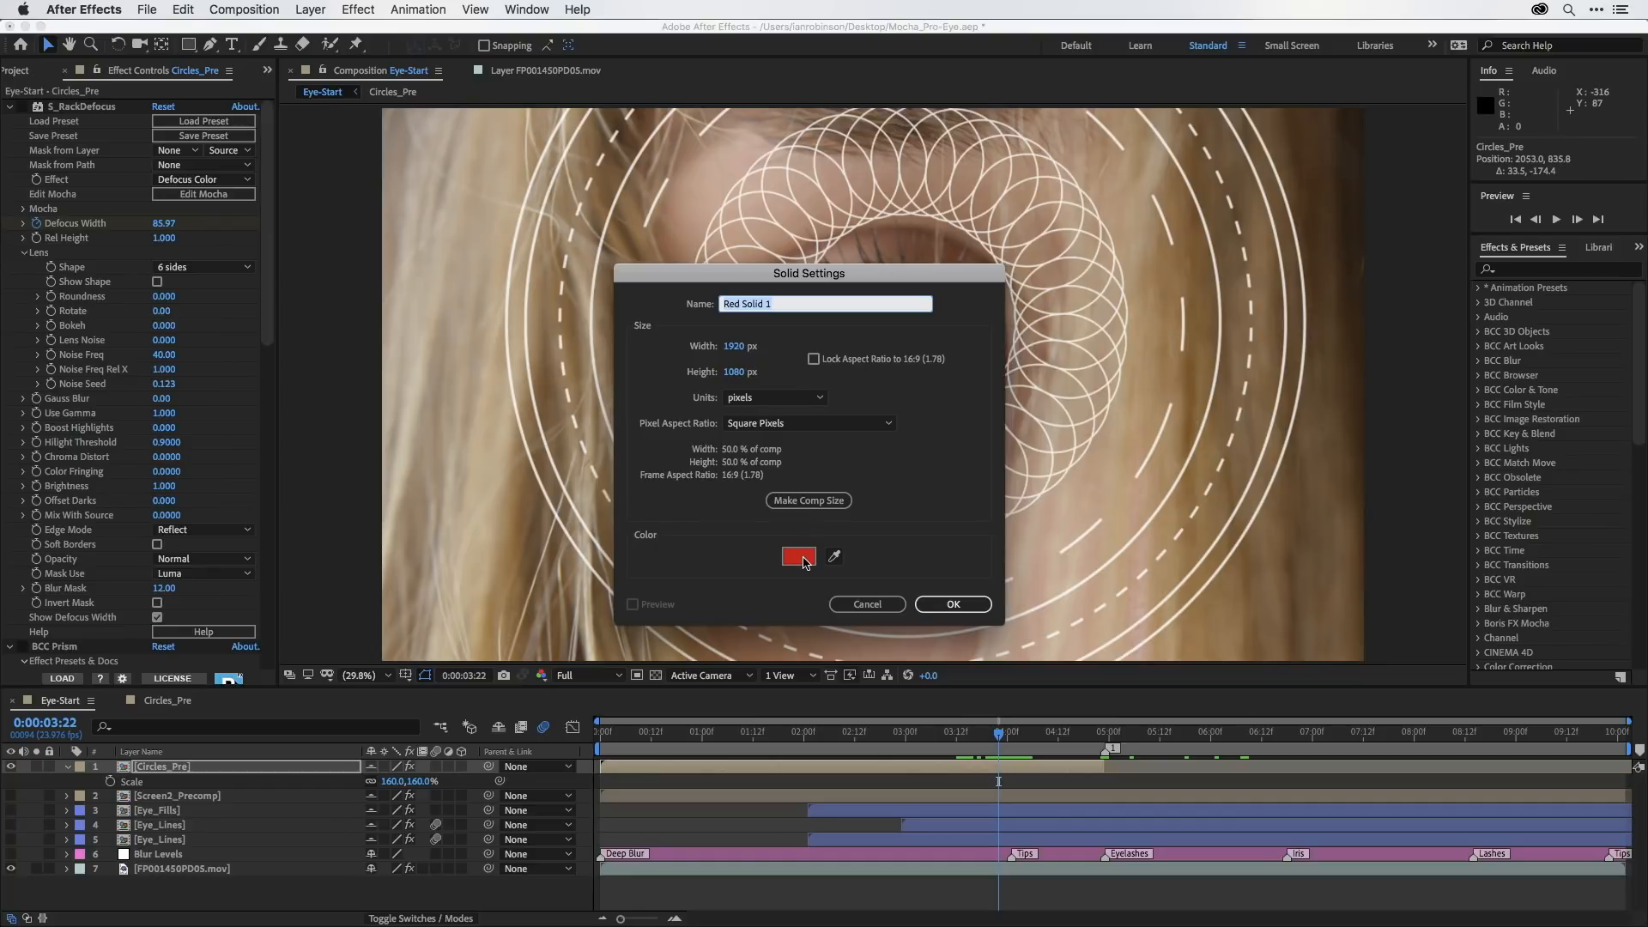
{"action": "left_click", "coordinate": [954, 604]}
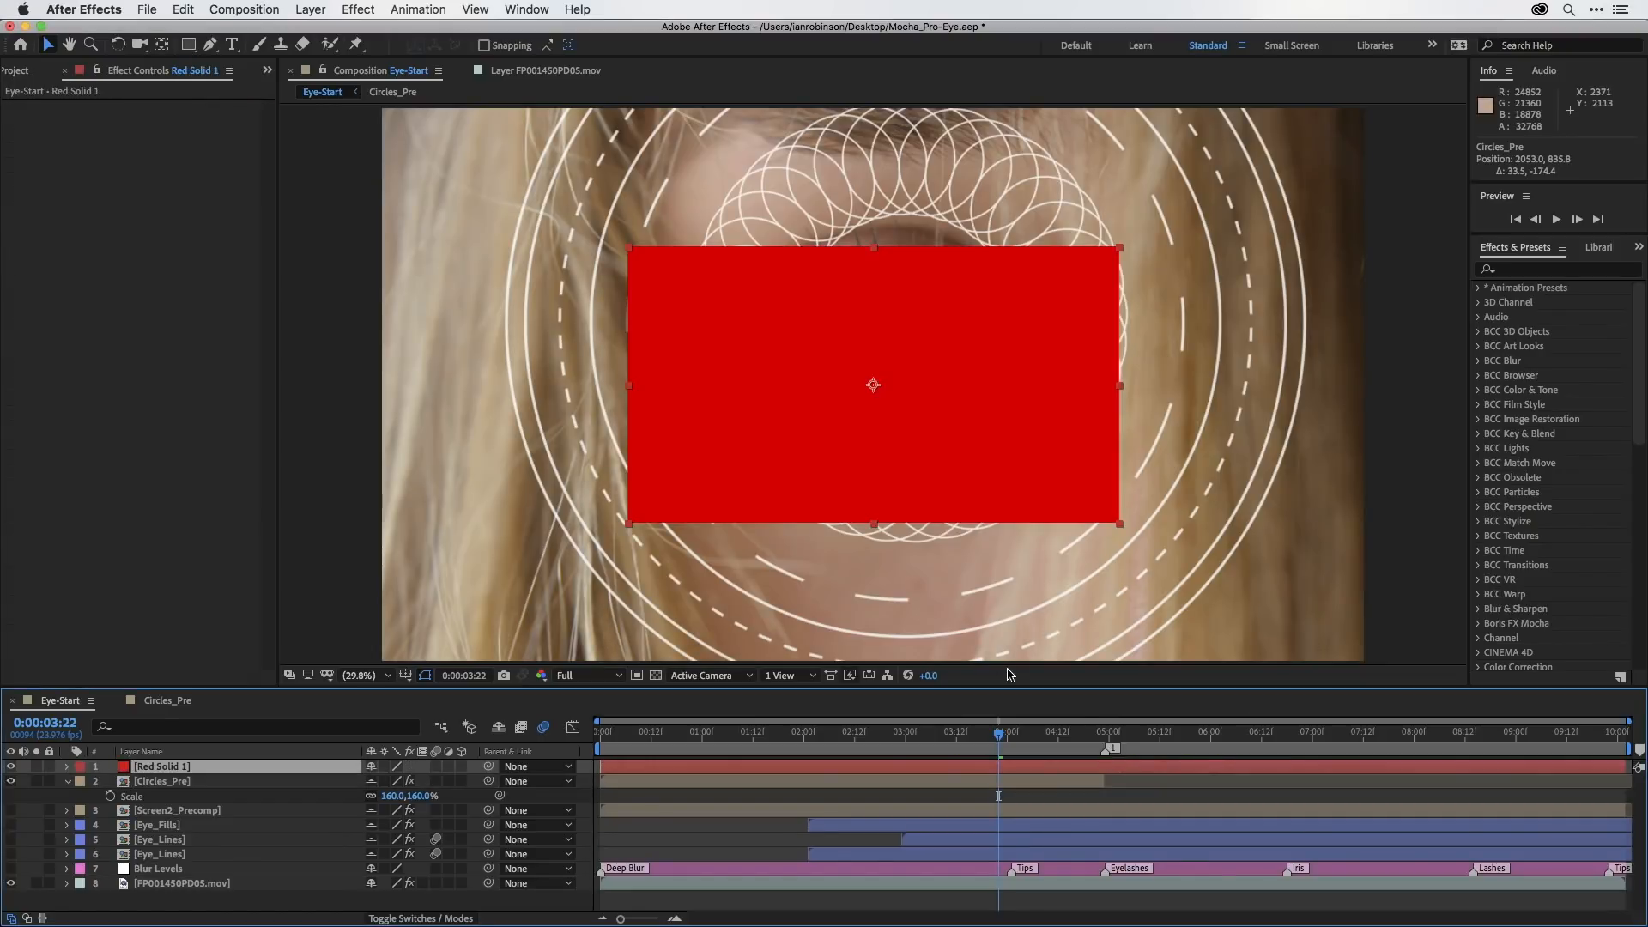
Create track data on the FP001450PD05.mov layer from Mocha Pro's Track layer, and reveal the tracking keyframes in the timeline.
{"action": "left_click", "coordinate": [177, 883]}
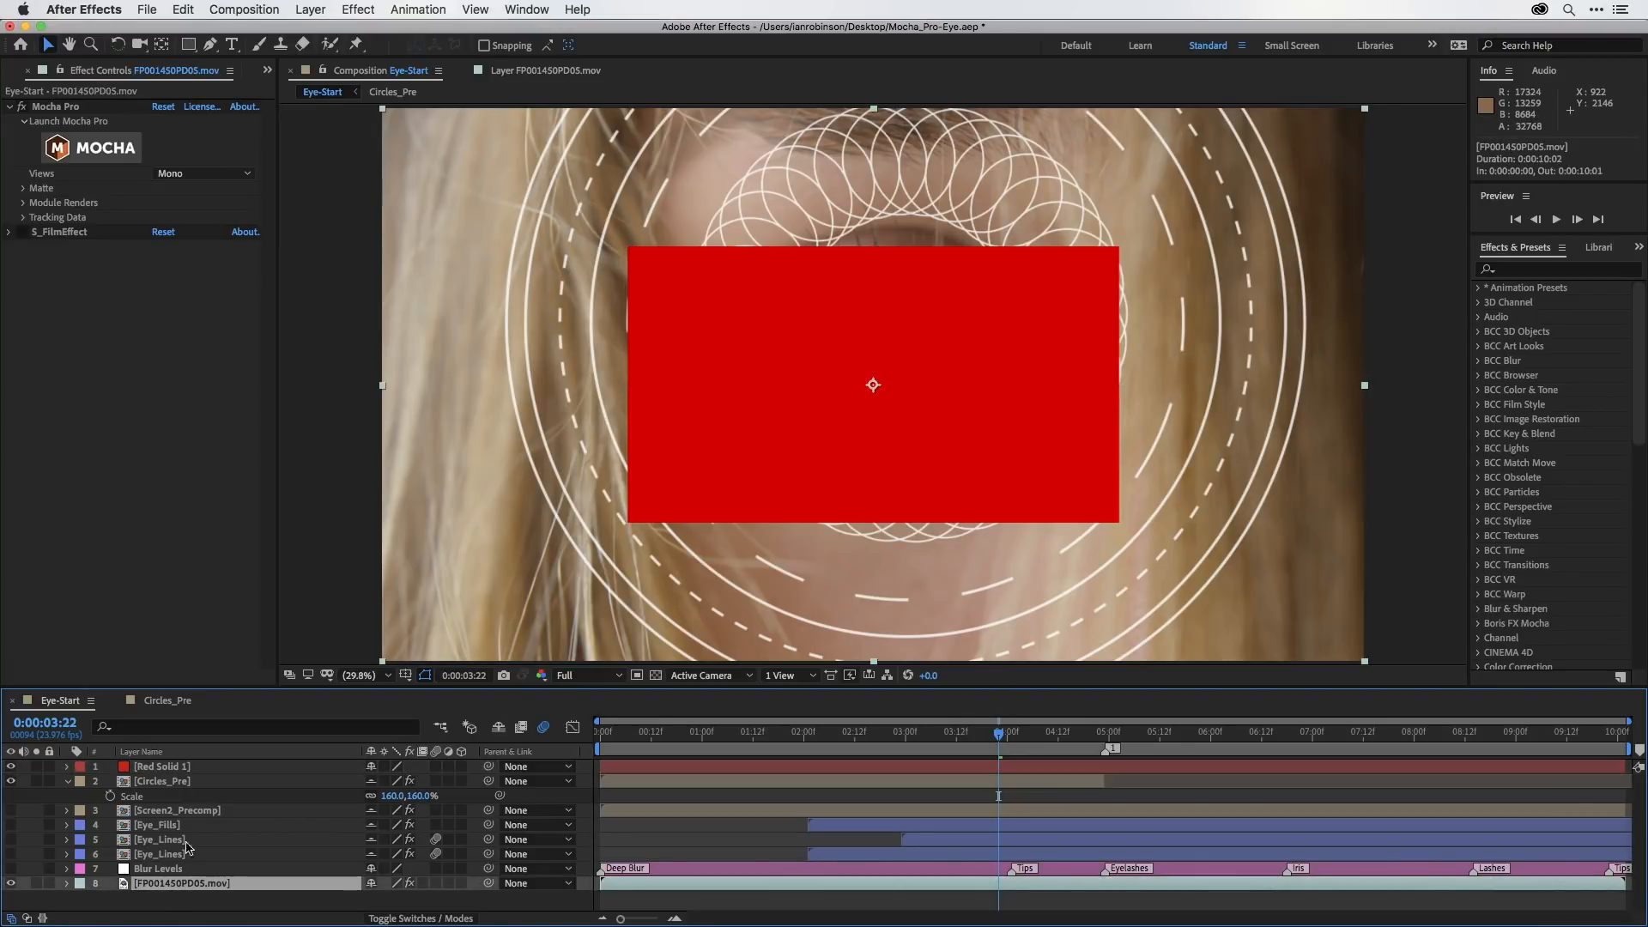
{"action": "left_click", "coordinate": [24, 219]}
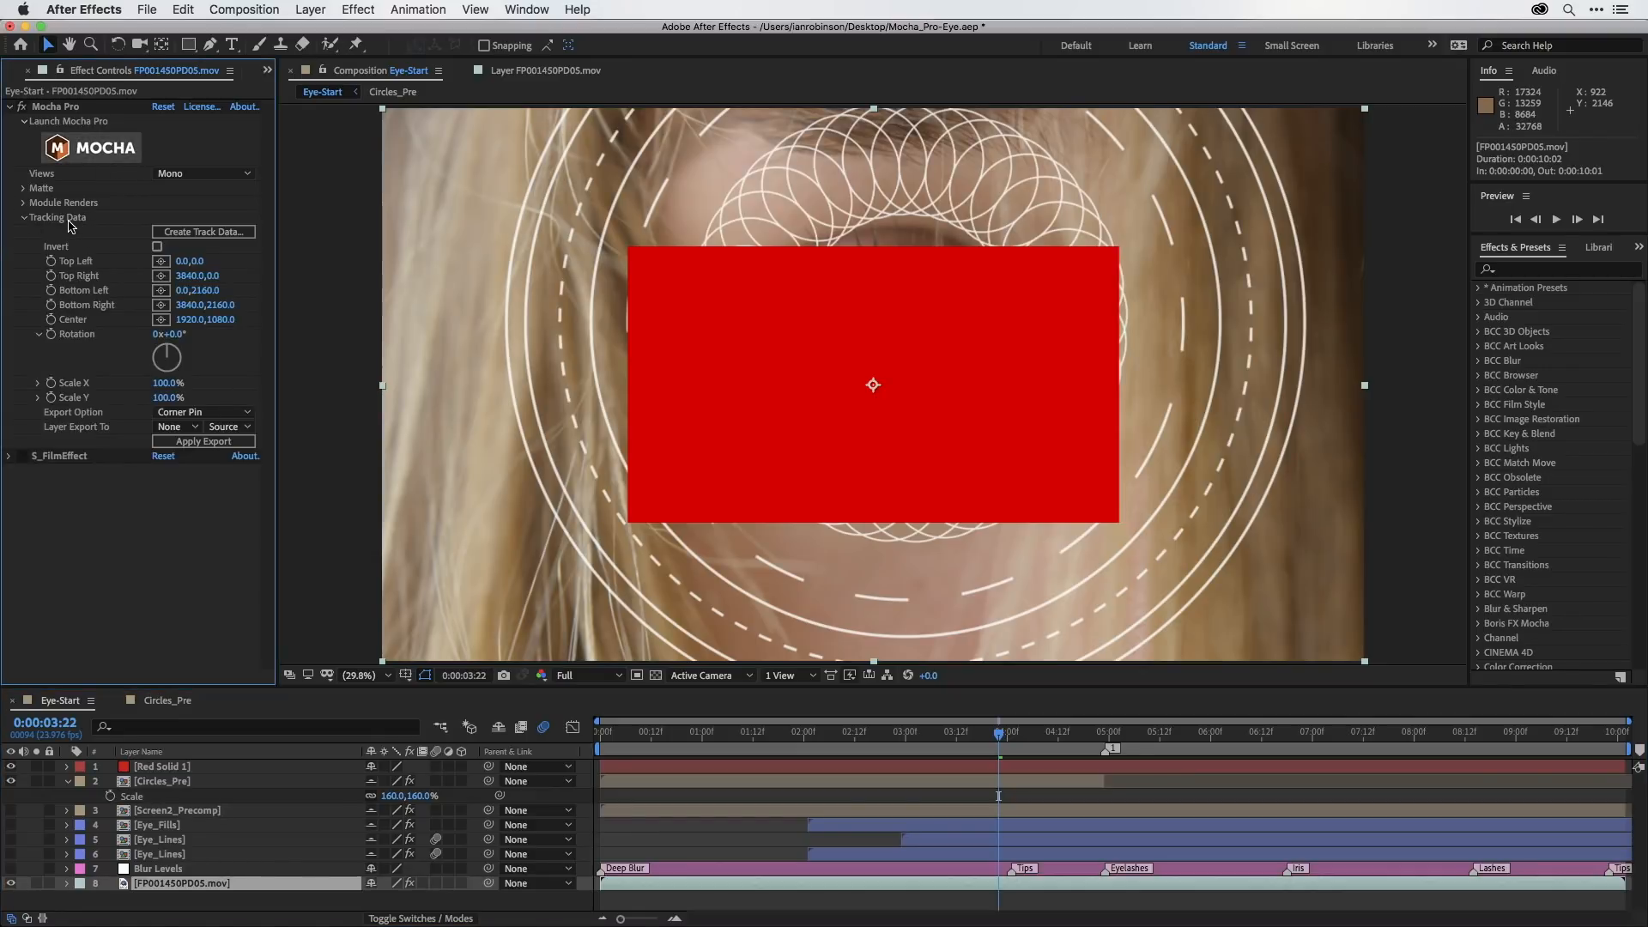
{"action": "left_click", "coordinate": [181, 234]}
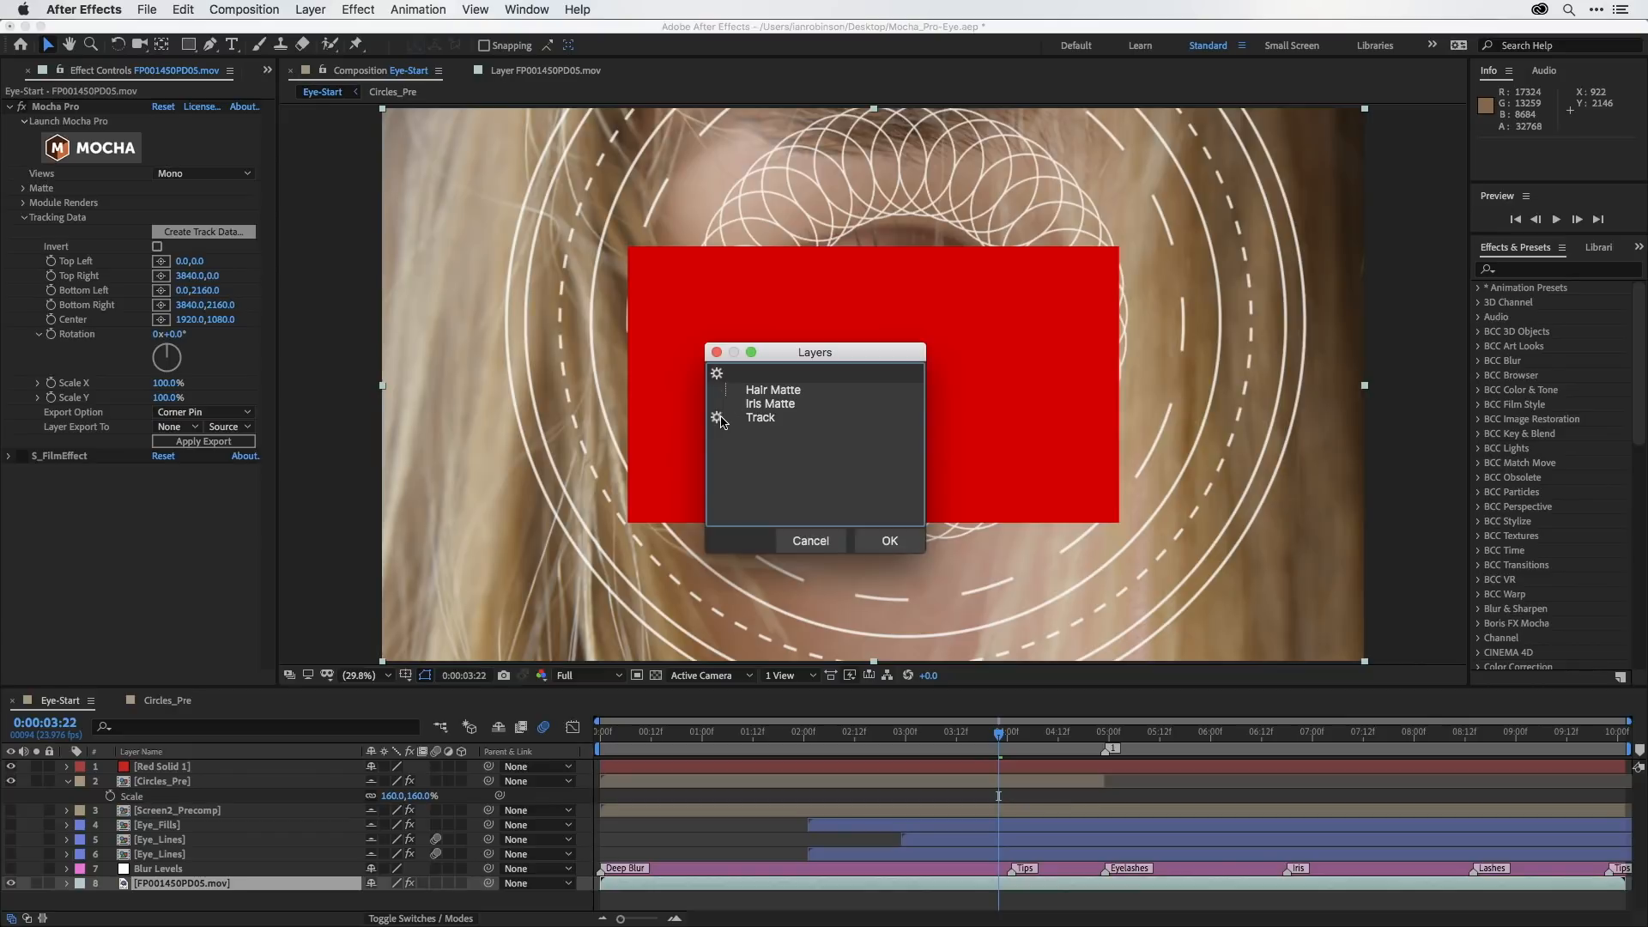
{"action": "left_click", "coordinate": [884, 544]}
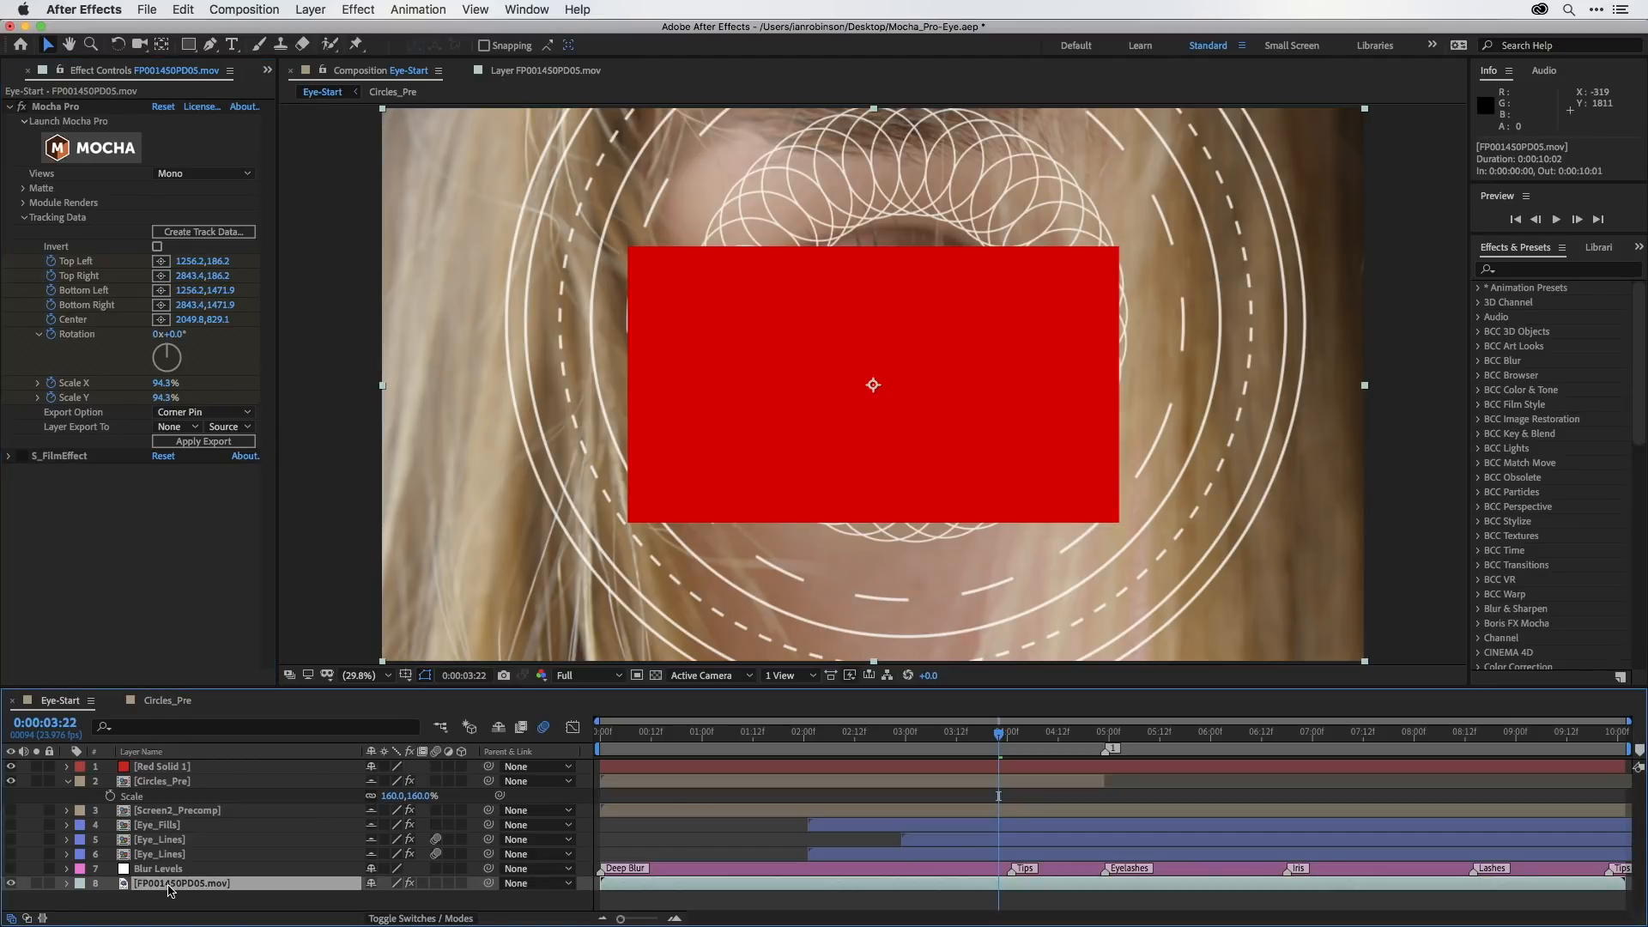
{"action": "key", "text": "u"}
{"action": "scroll", "coordinate": [193, 887], "scroll_direction": "down", "scroll_amount": 5}
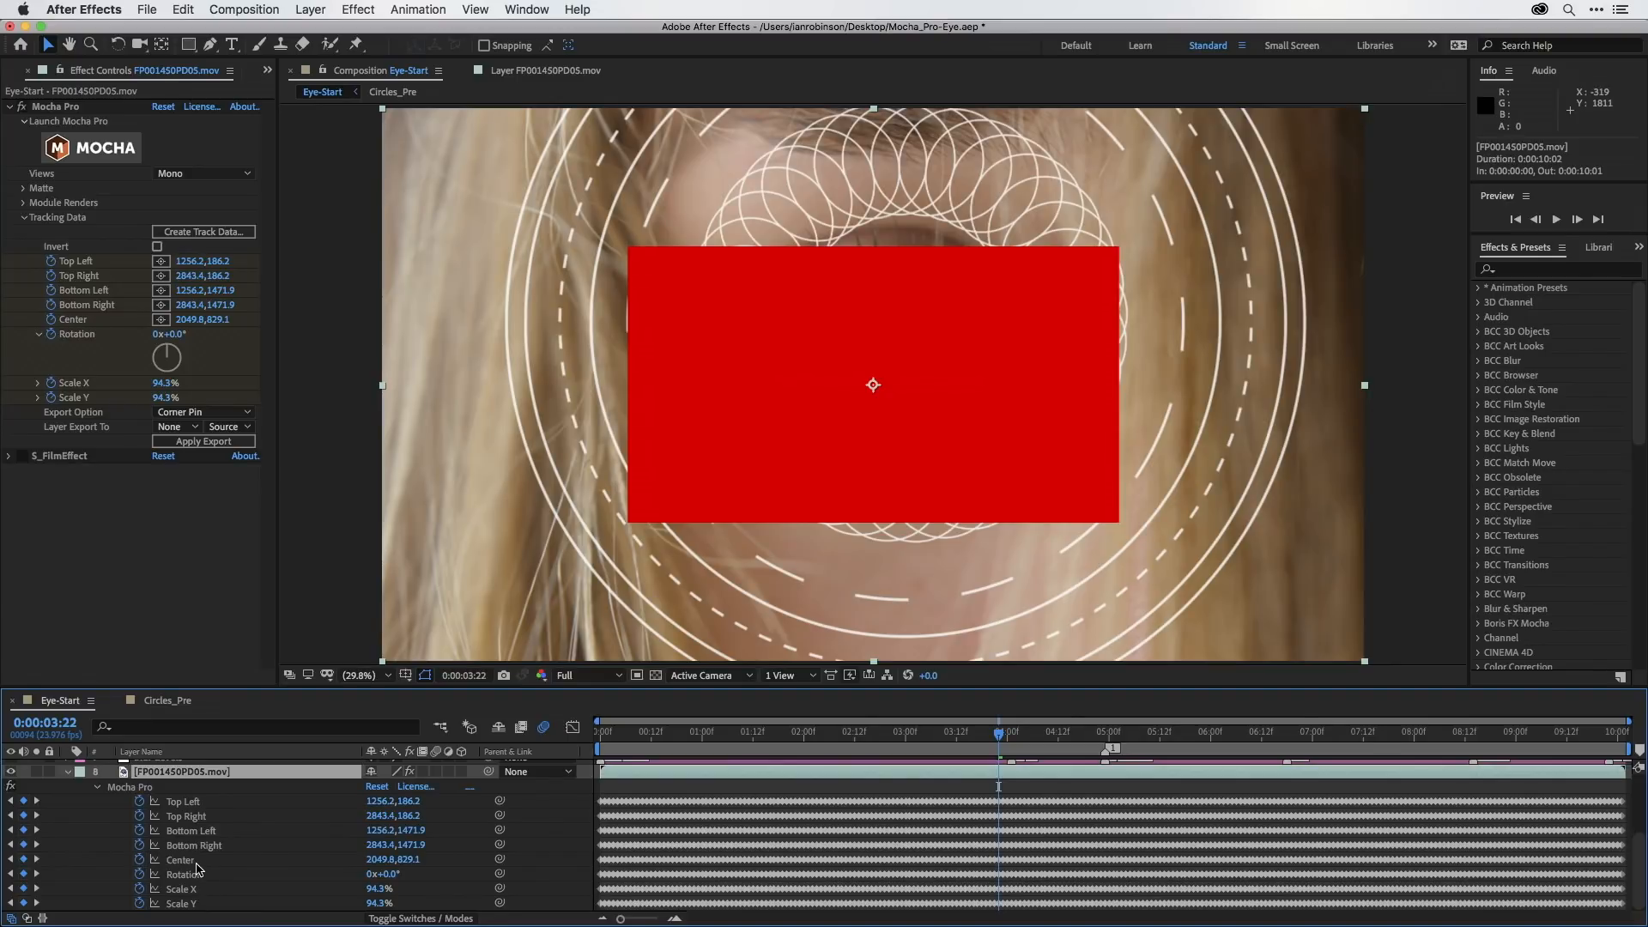
{"action": "scroll", "coordinate": [197, 869], "scroll_direction": "up", "scroll_amount": 5}
{"action": "scroll", "coordinate": [214, 865], "scroll_direction": "down", "scroll_amount": 5}
Export the Mocha tracking data as Transform to the Red Solid 1 layer.
{"action": "left_click", "coordinate": [186, 415]}
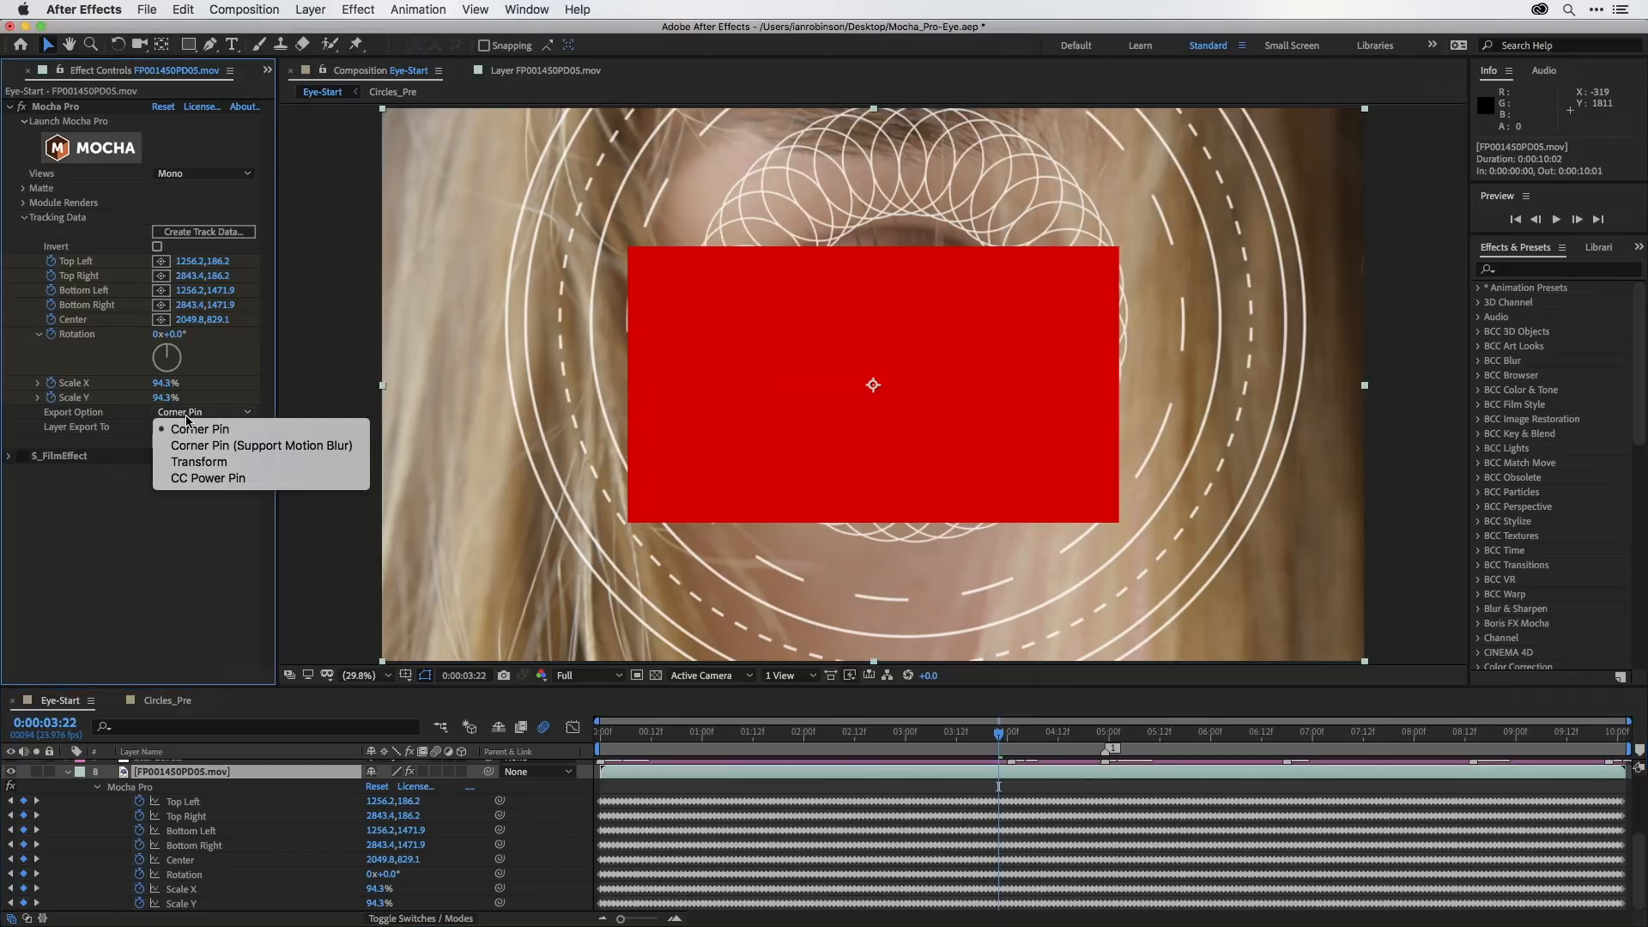
{"action": "left_click", "coordinate": [205, 464]}
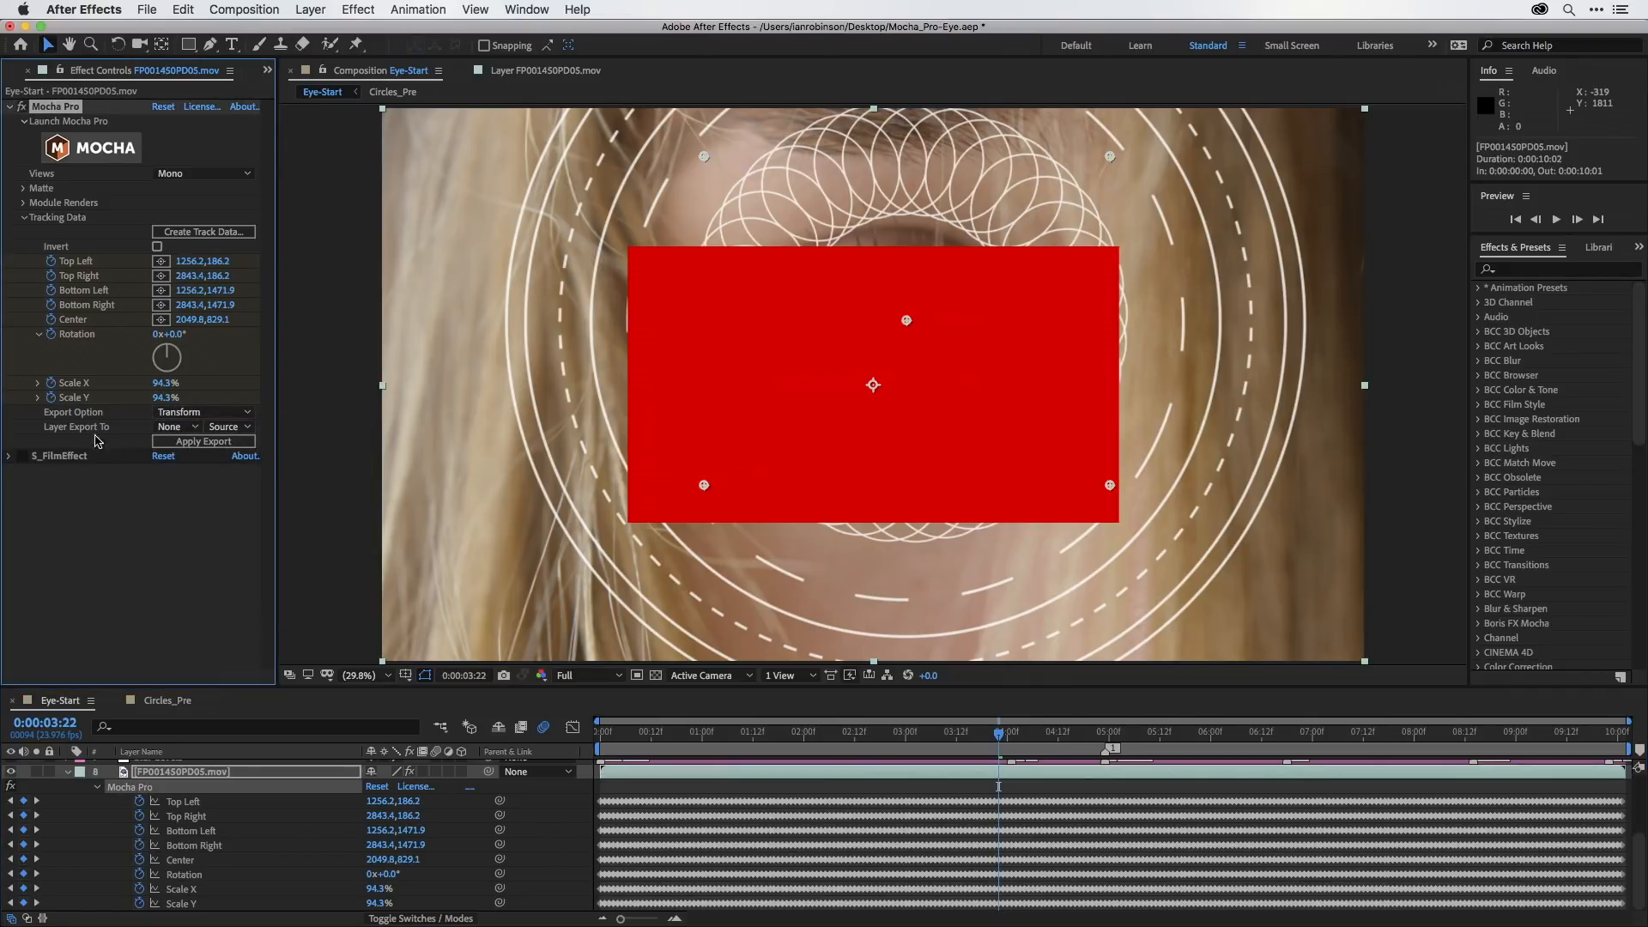
{"action": "left_click", "coordinate": [170, 428]}
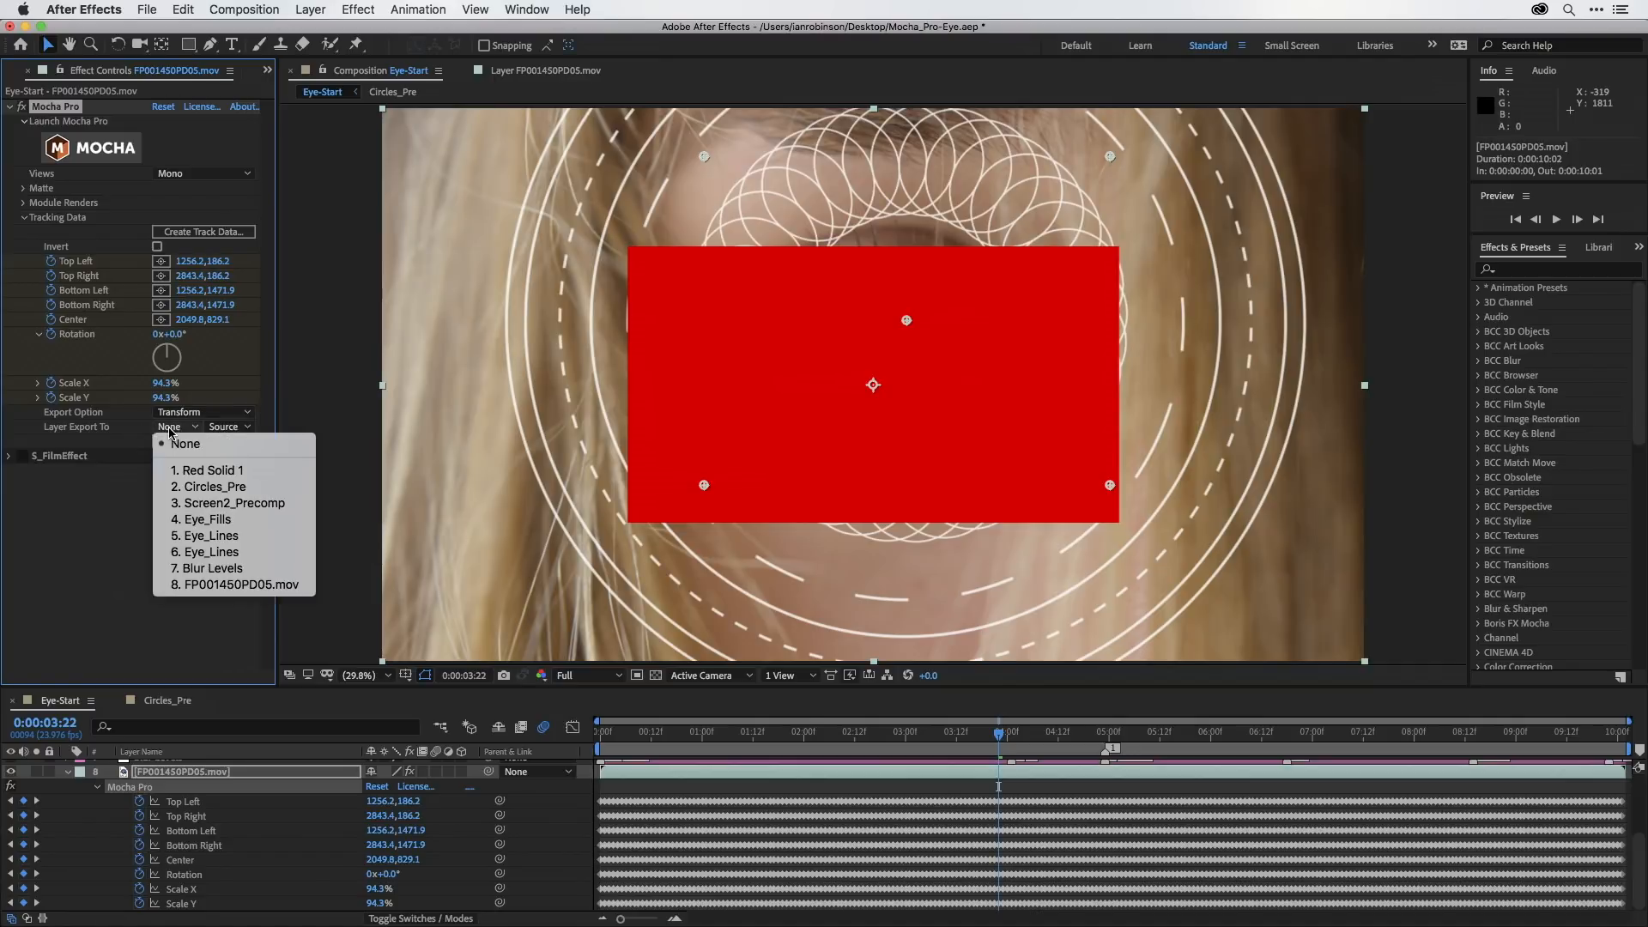
{"action": "left_click", "coordinate": [201, 471]}
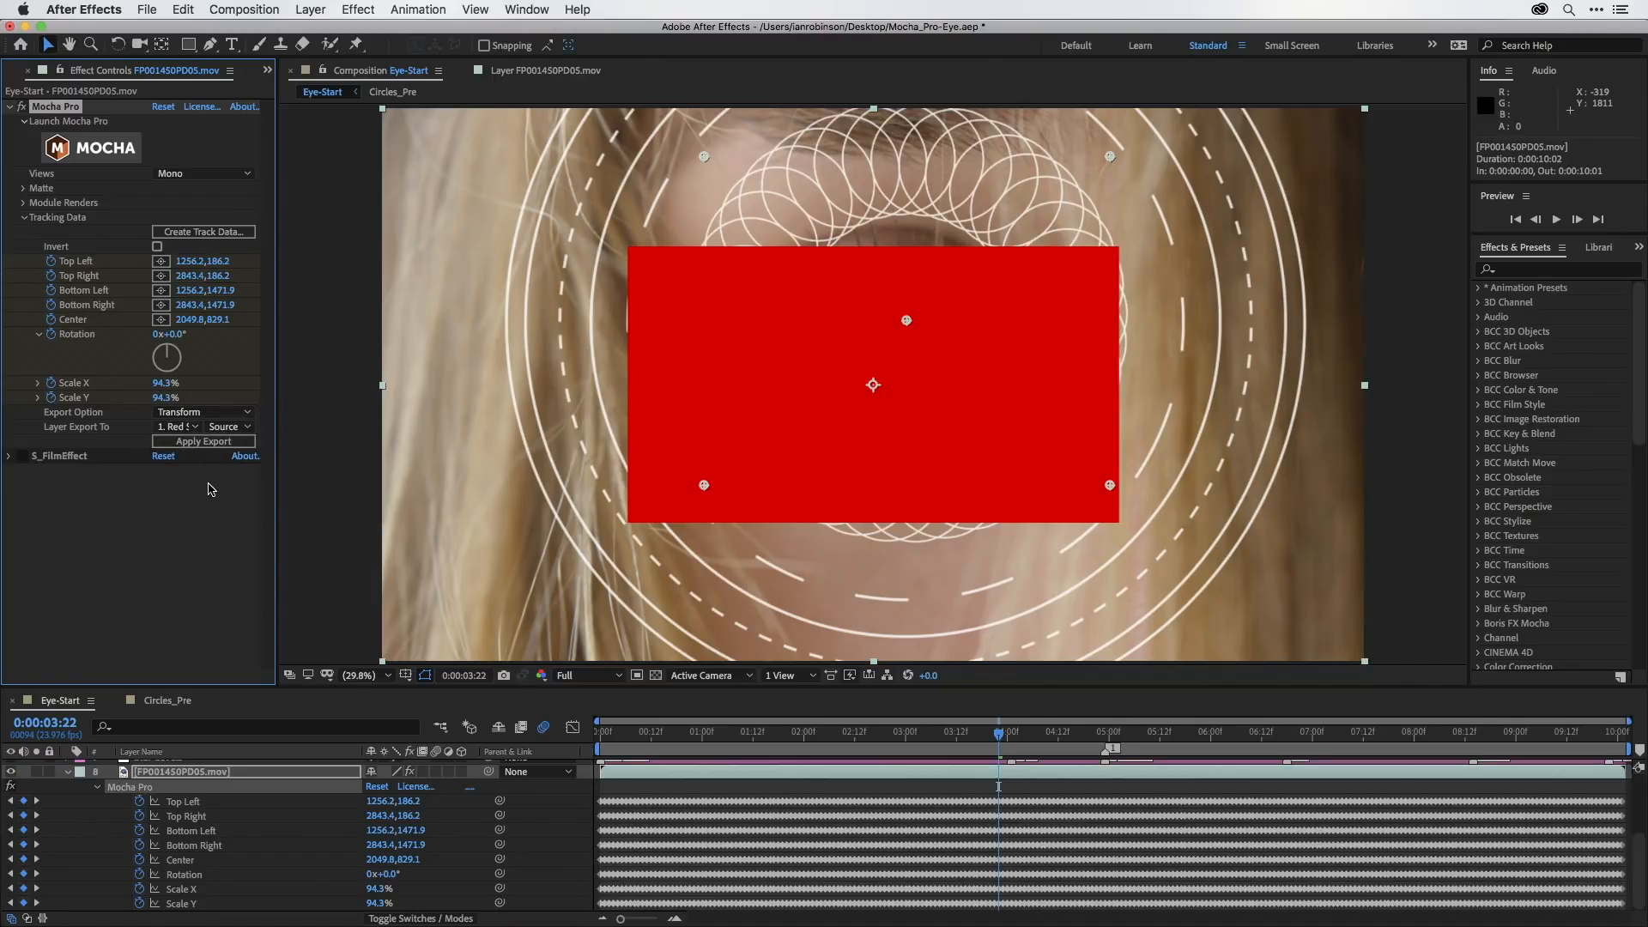
{"action": "left_click", "coordinate": [198, 445]}
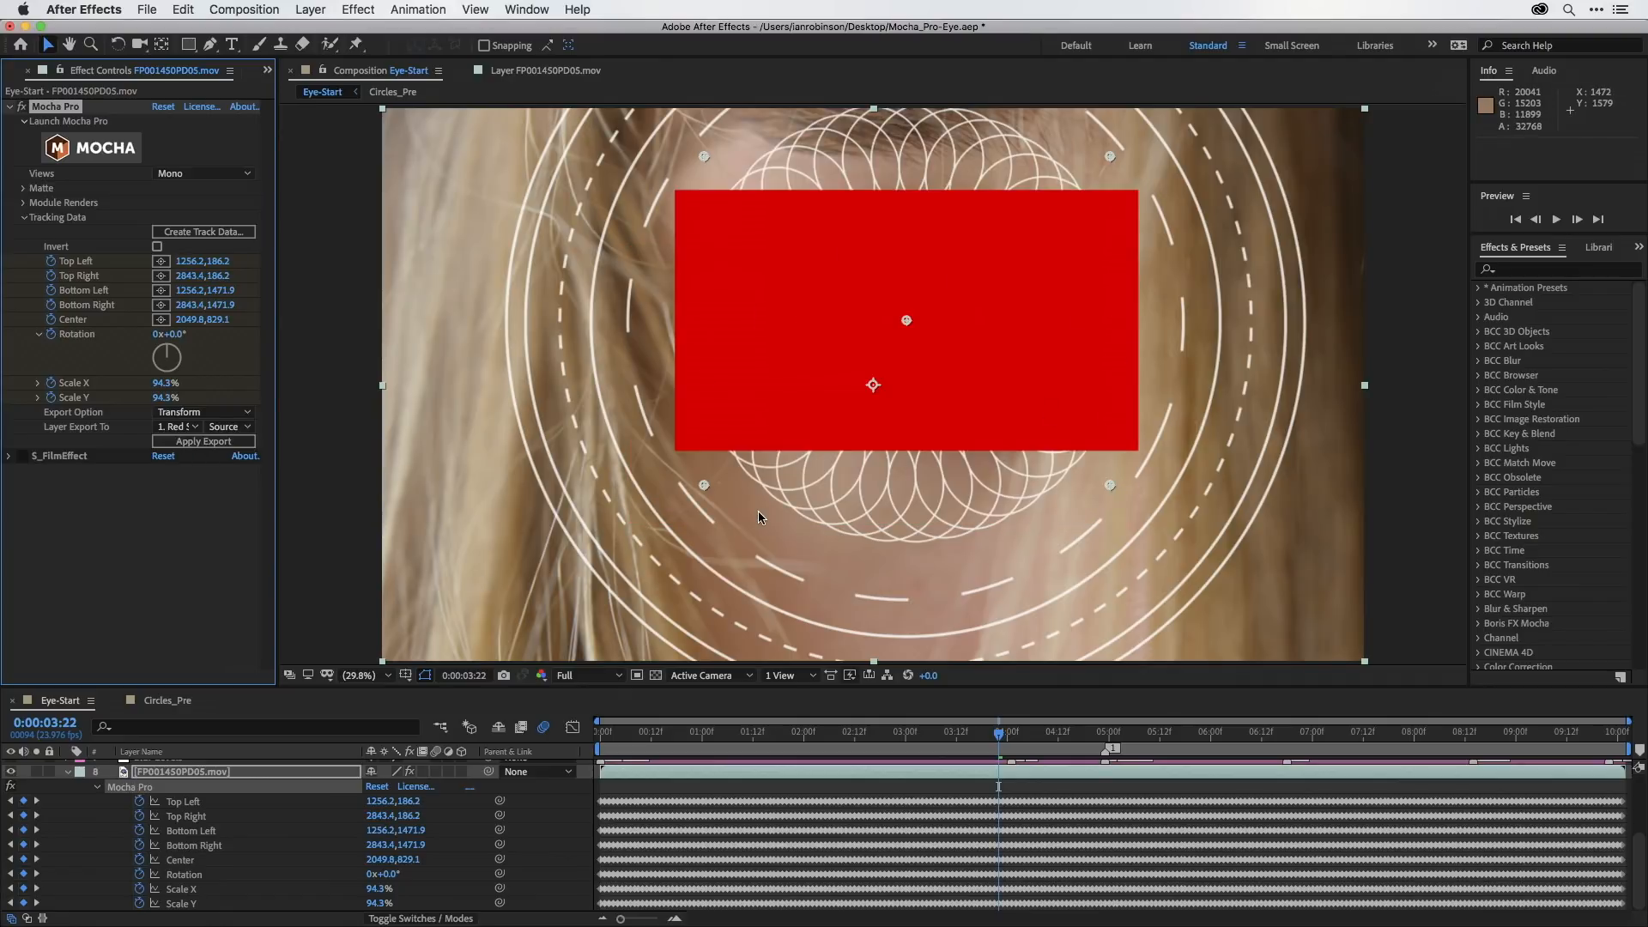
Lower Red Solid 1's opacity to 21% and deselect the layer.
{"action": "scroll", "coordinate": [221, 858], "scroll_direction": "up", "scroll_amount": 4}
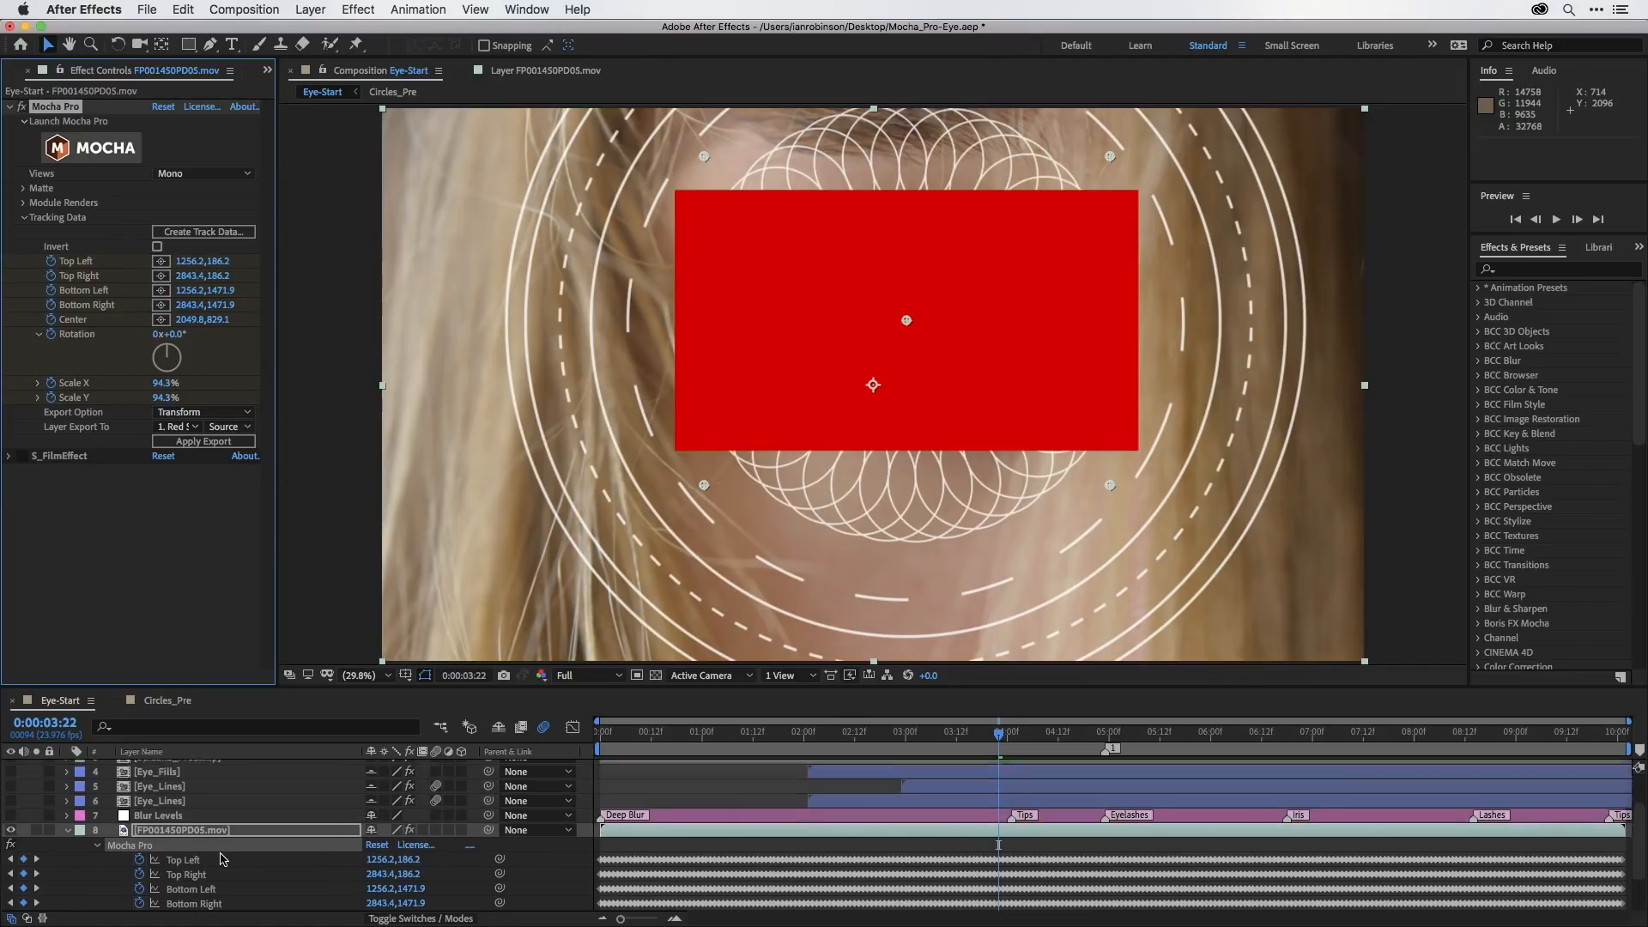
{"action": "left_click", "coordinate": [171, 766]}
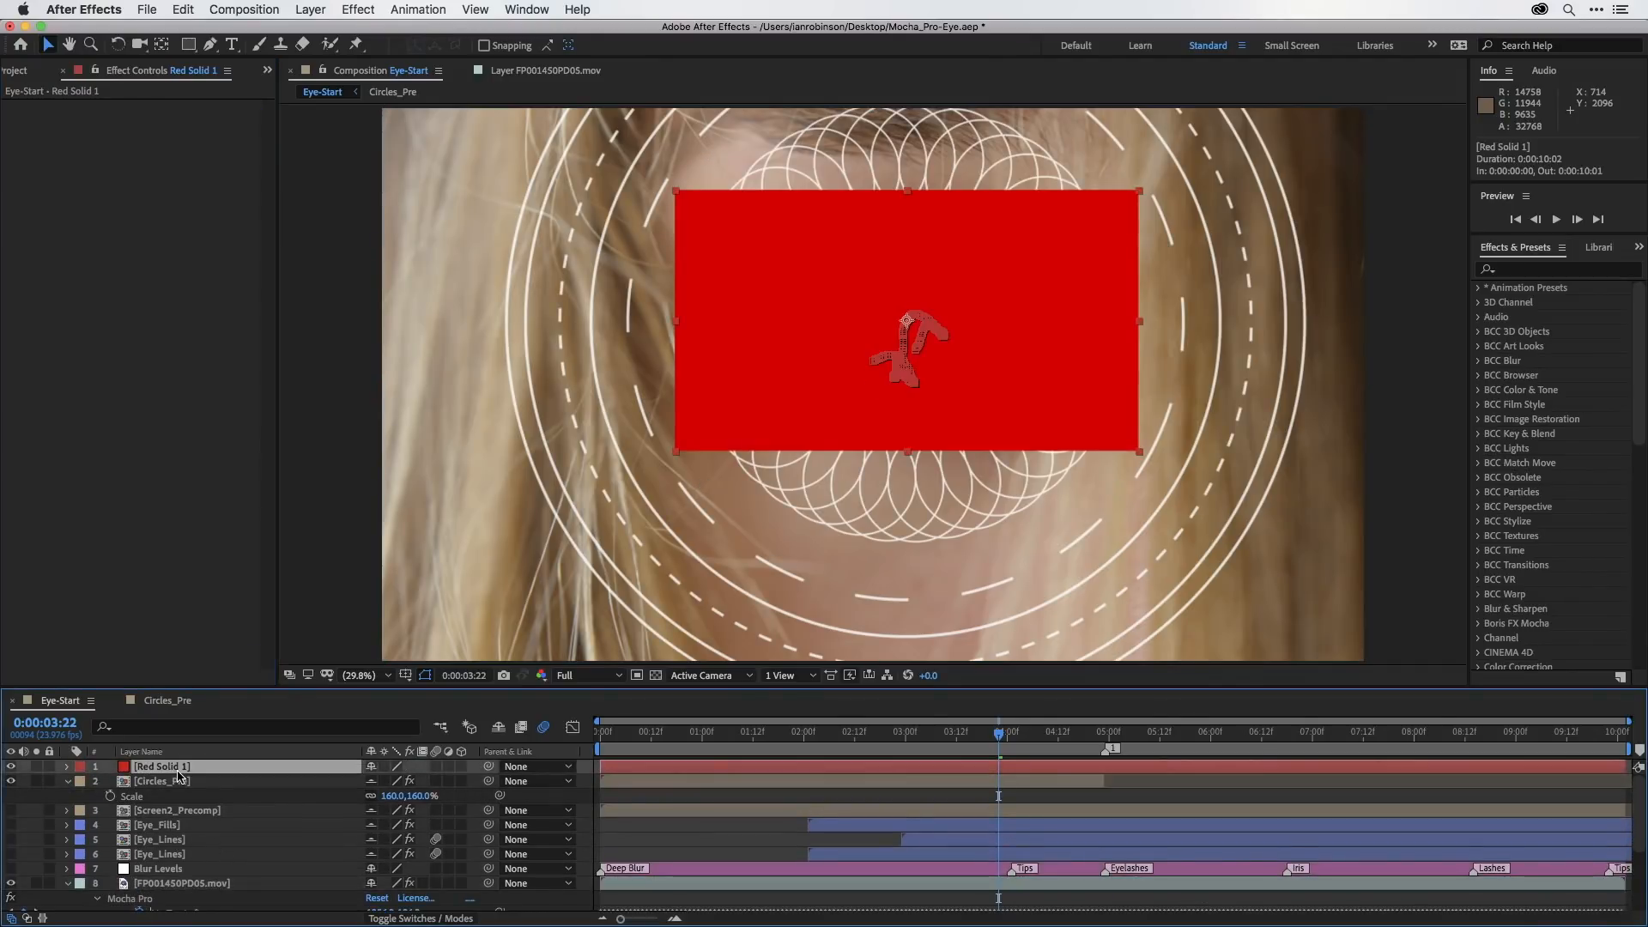
{"action": "key", "text": "t"}
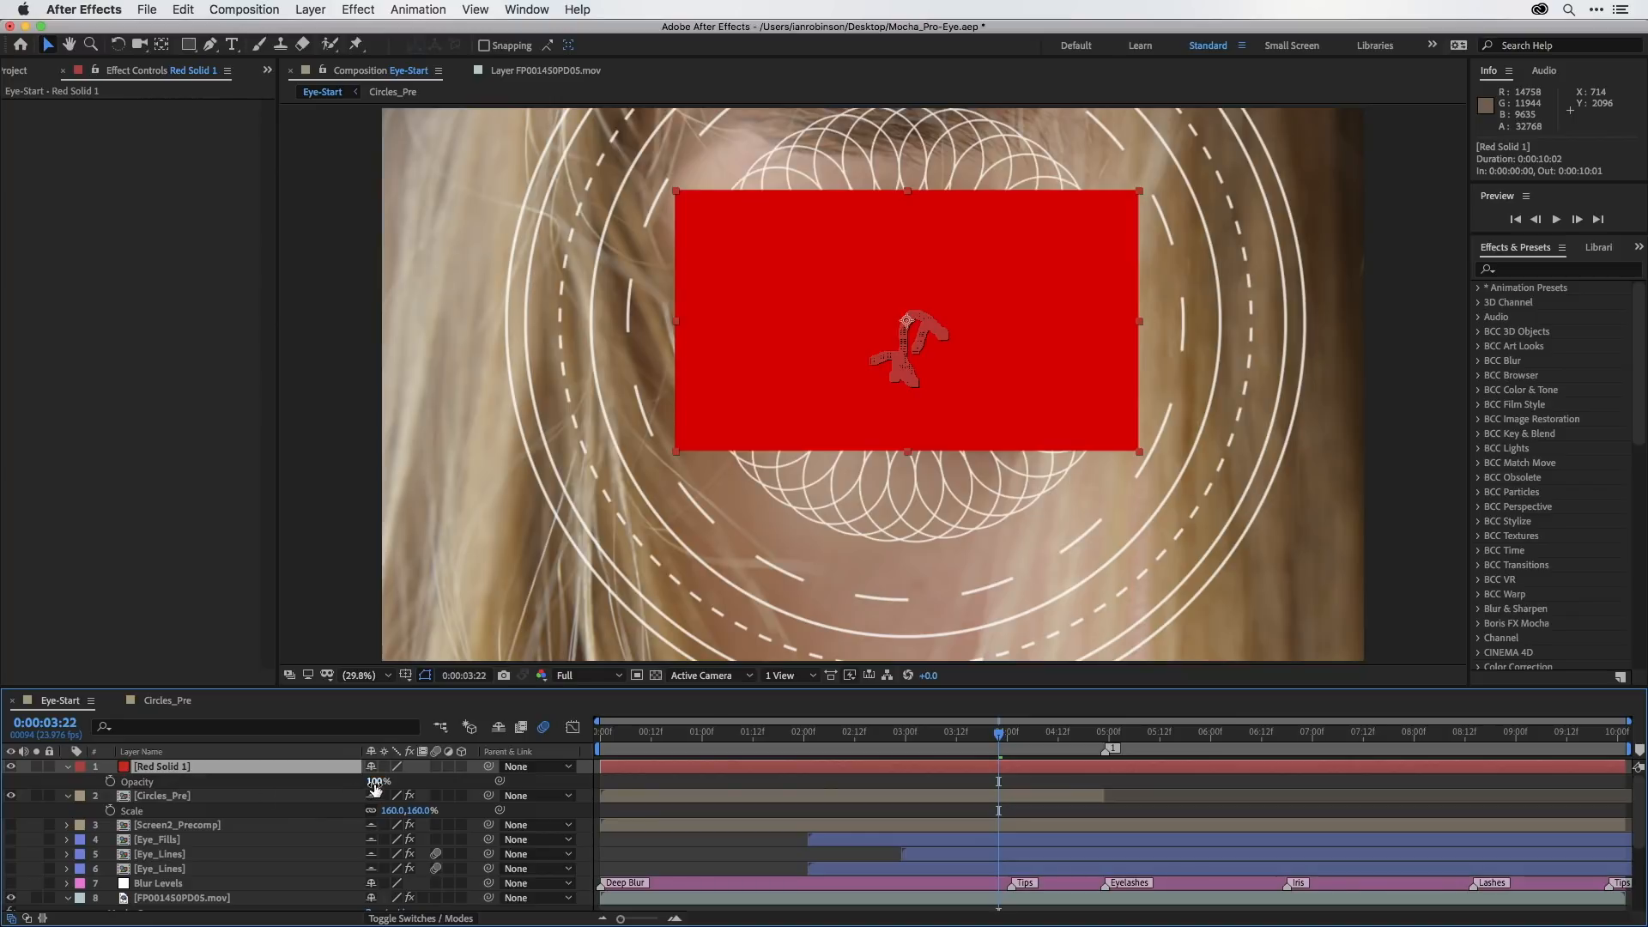
{"action": "left_click_drag", "start_coordinate": [375, 781], "coordinate": [314, 795]}
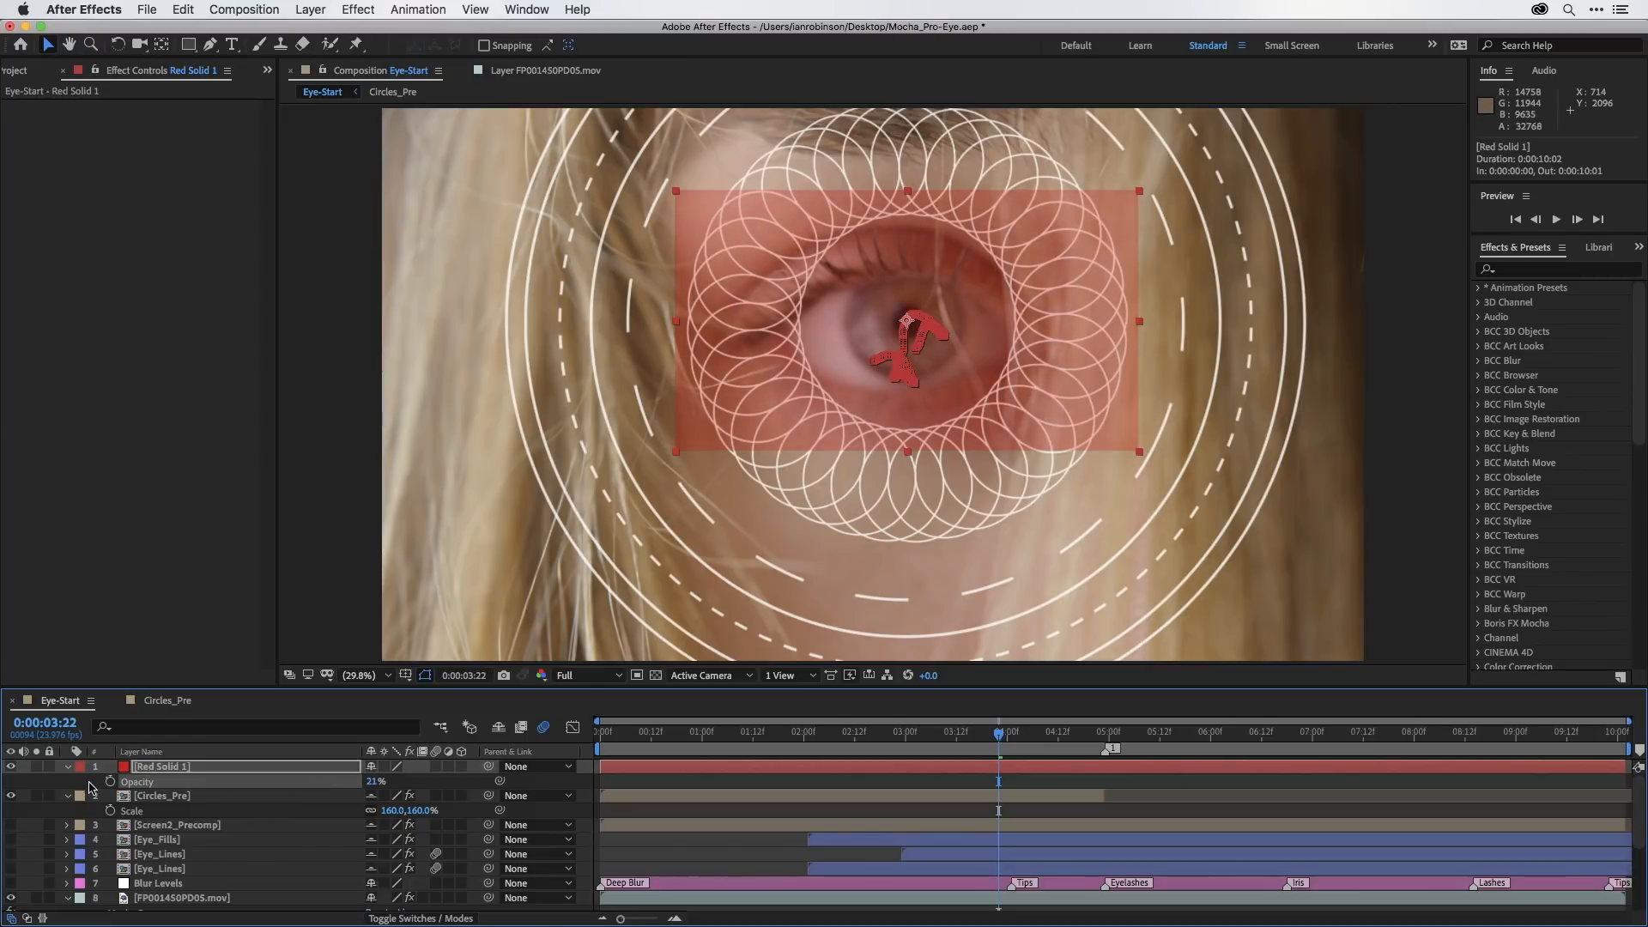
{"action": "left_click", "coordinate": [89, 786]}
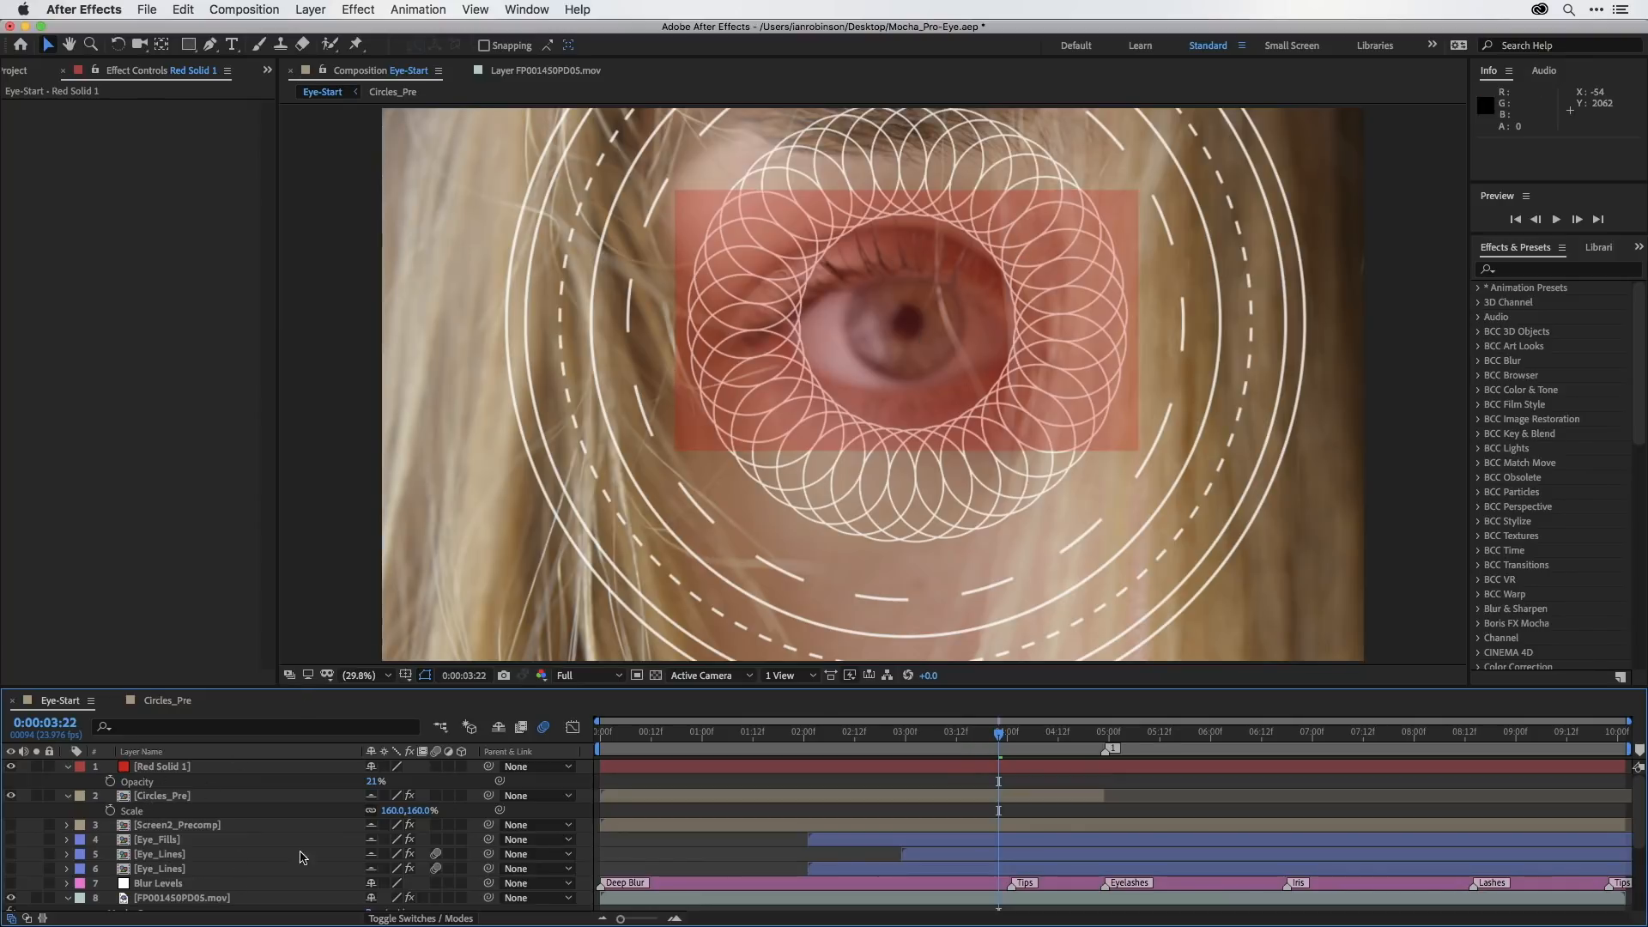
At 0:00:03:22, parent the Circles_Pre layer to Red Solid 1.
{"action": "mouse_move", "coordinate": [1010, 740]}
{"action": "left_mouse_down"}
{"action": "mouse_move", "coordinate": [858, 737]}
{"action": "mouse_move", "coordinate": [1287, 755]}
{"action": "mouse_move", "coordinate": [998, 748]}
{"action": "mouse_move", "coordinate": [1011, 753]}
{"action": "left_mouse_up"}
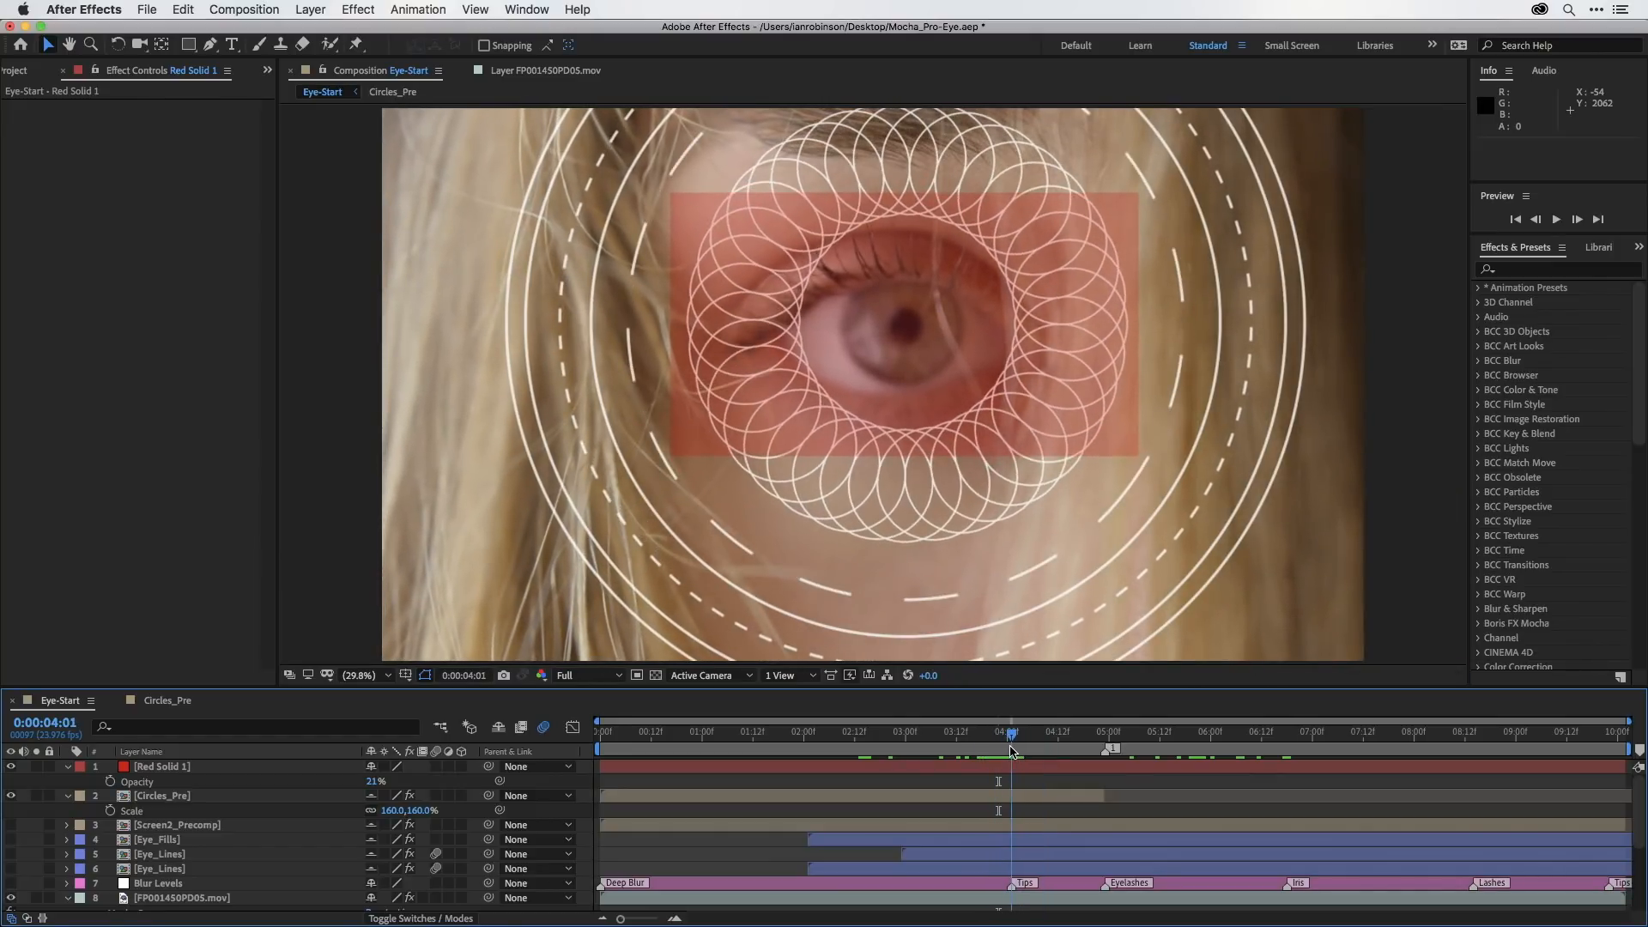
{"action": "left_click", "coordinate": [173, 798]}
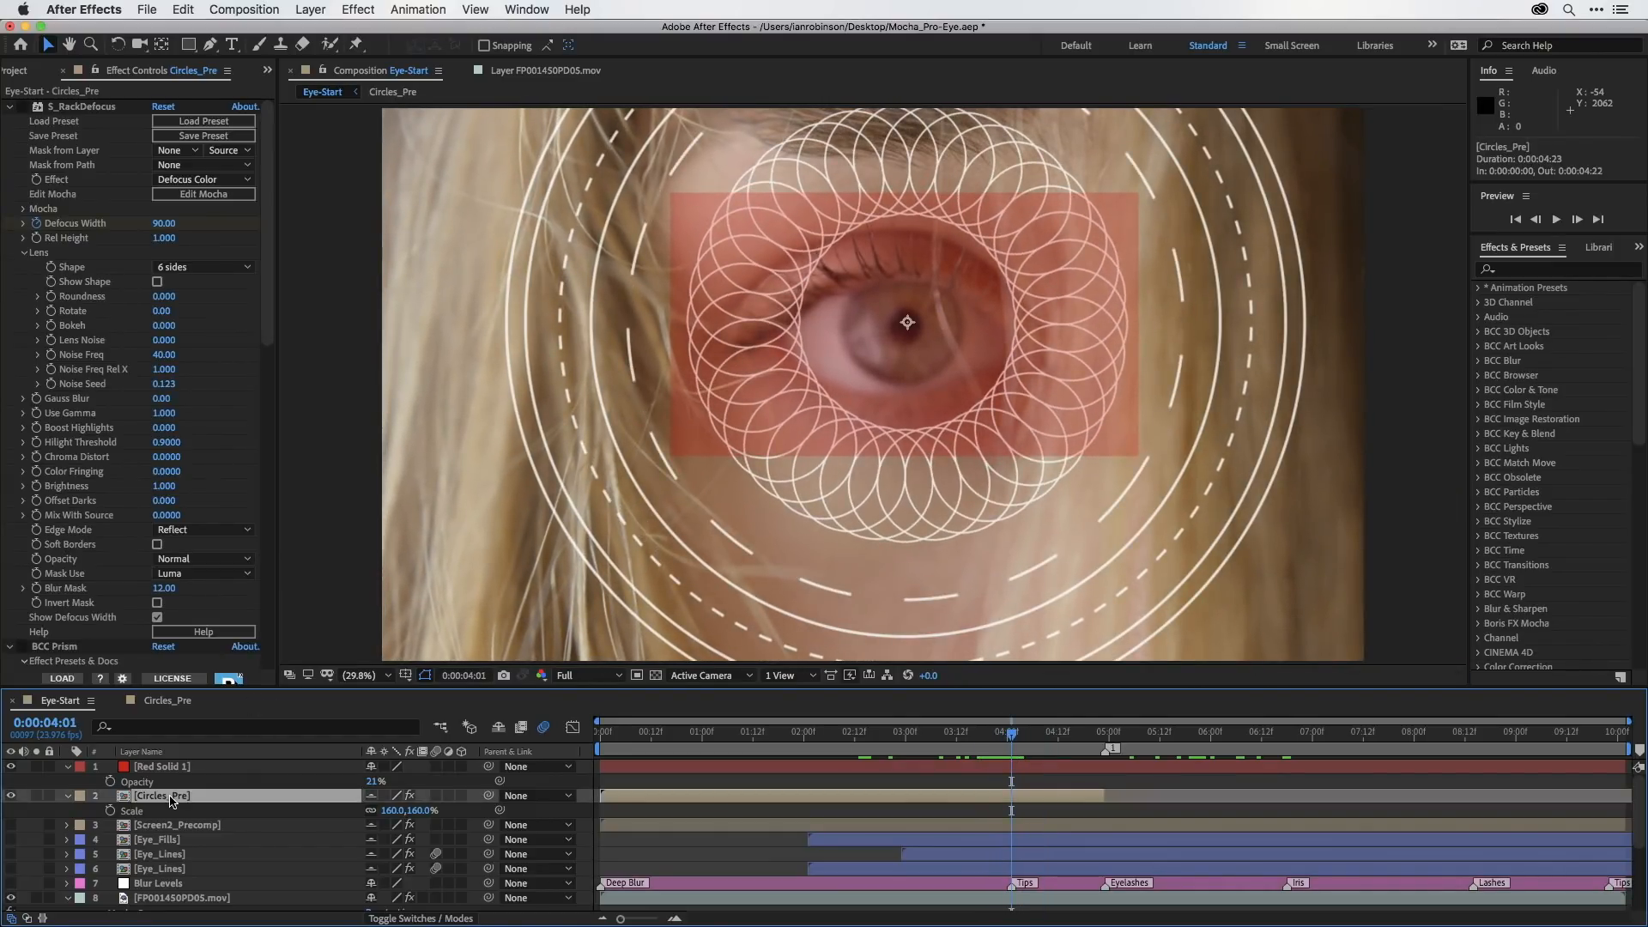
{"action": "left_click_drag", "start_coordinate": [1013, 743], "coordinate": [998, 745]}
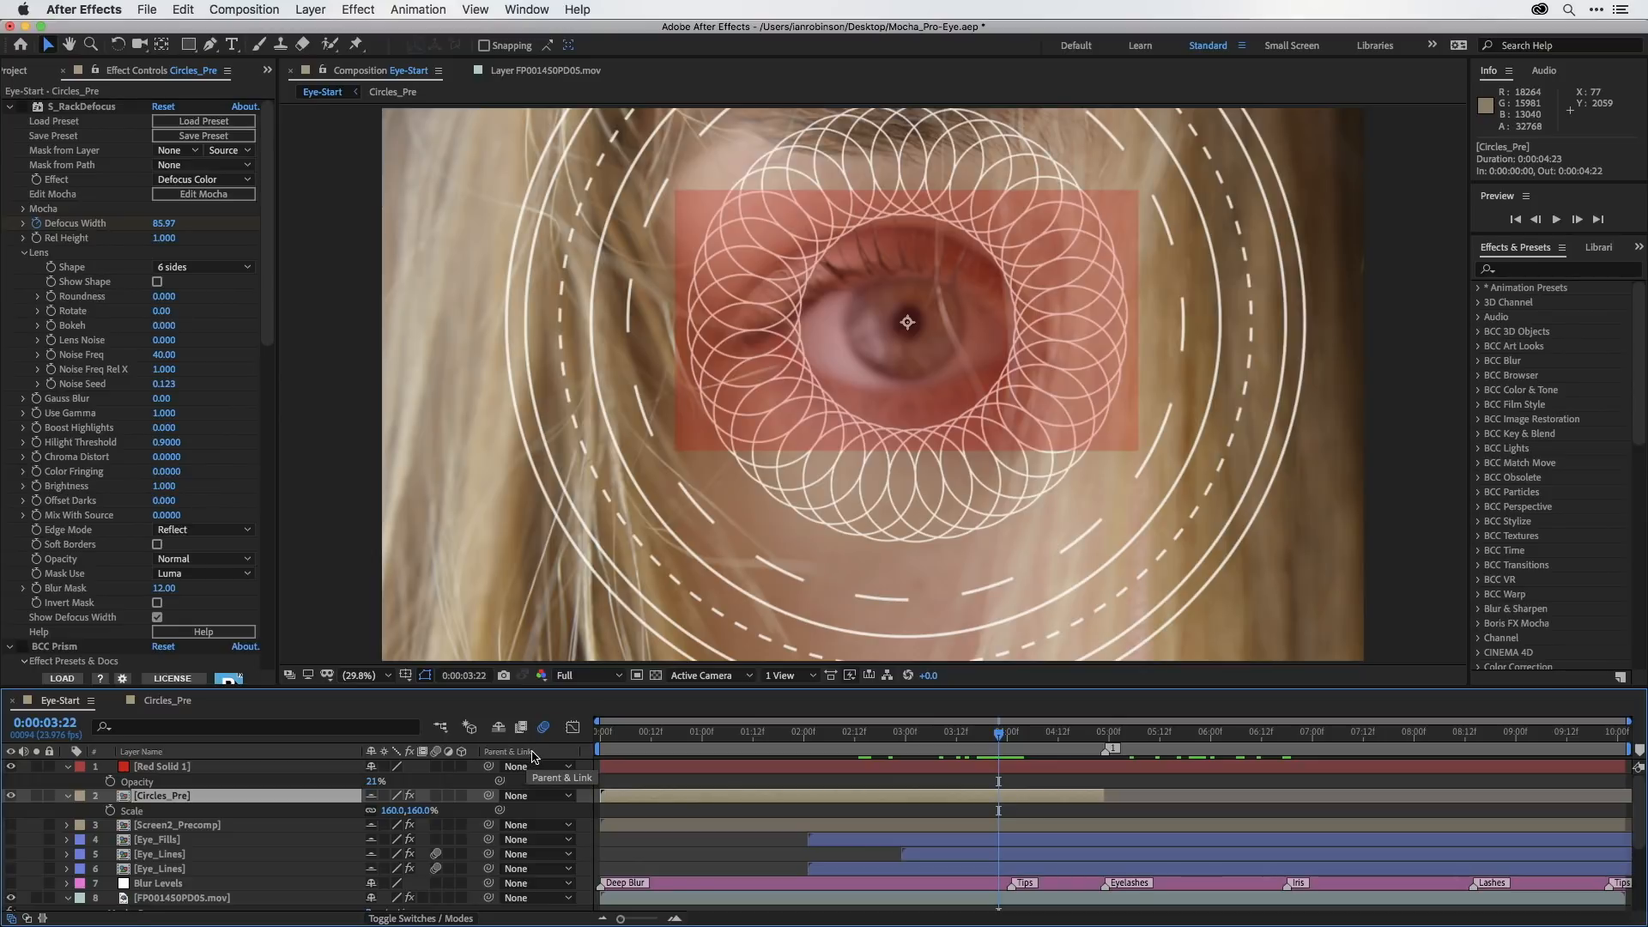
{"action": "right_click", "coordinate": [168, 758]}
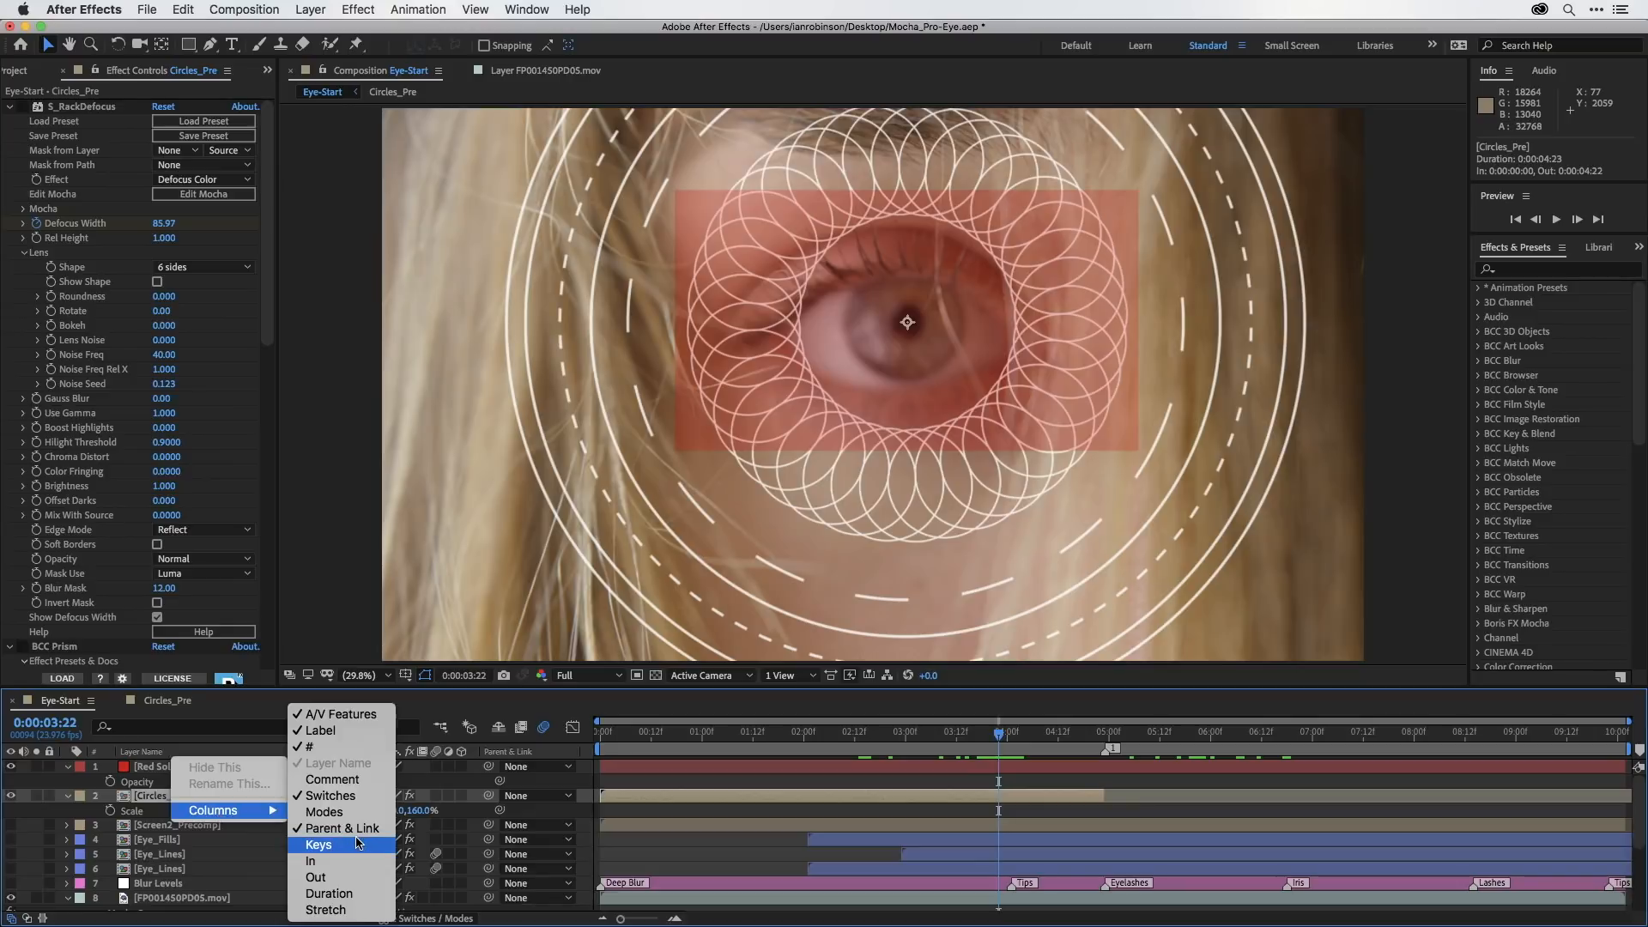
{"action": "left_click", "coordinate": [231, 719]}
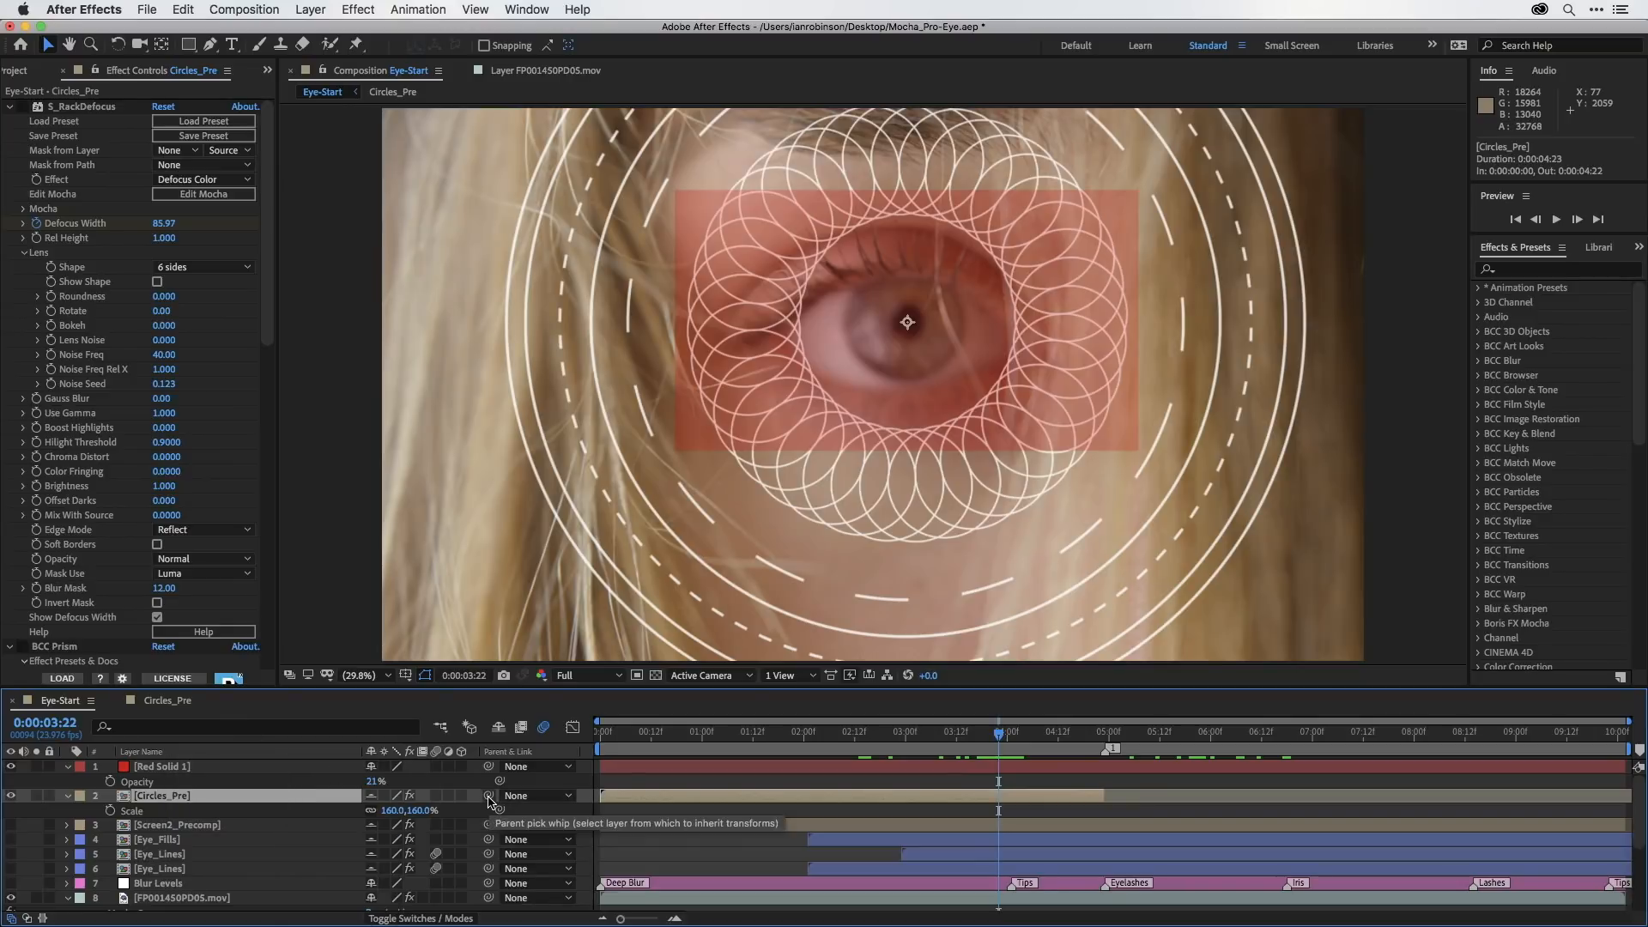
{"action": "left_click_drag", "start_coordinate": [488, 800], "coordinate": [159, 775]}
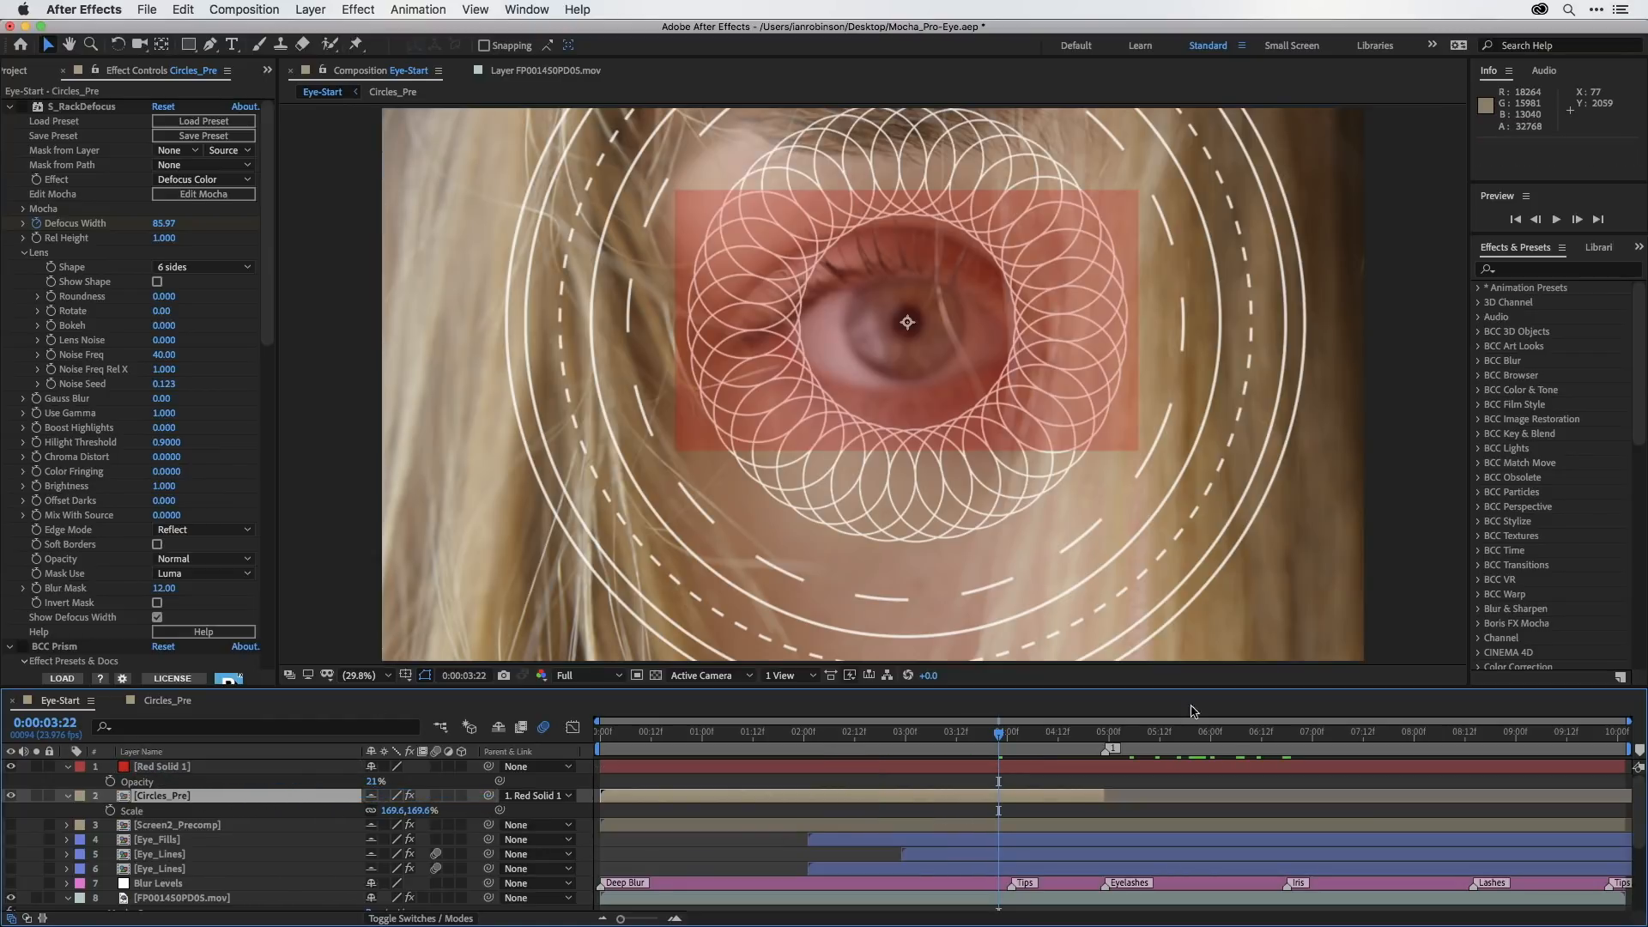
Hide Red Solid 1 and scrub back to 0:00:02:13 to check how the rings follow the pupil.
{"action": "left_click_drag", "start_coordinate": [1017, 738], "coordinate": [932, 731]}
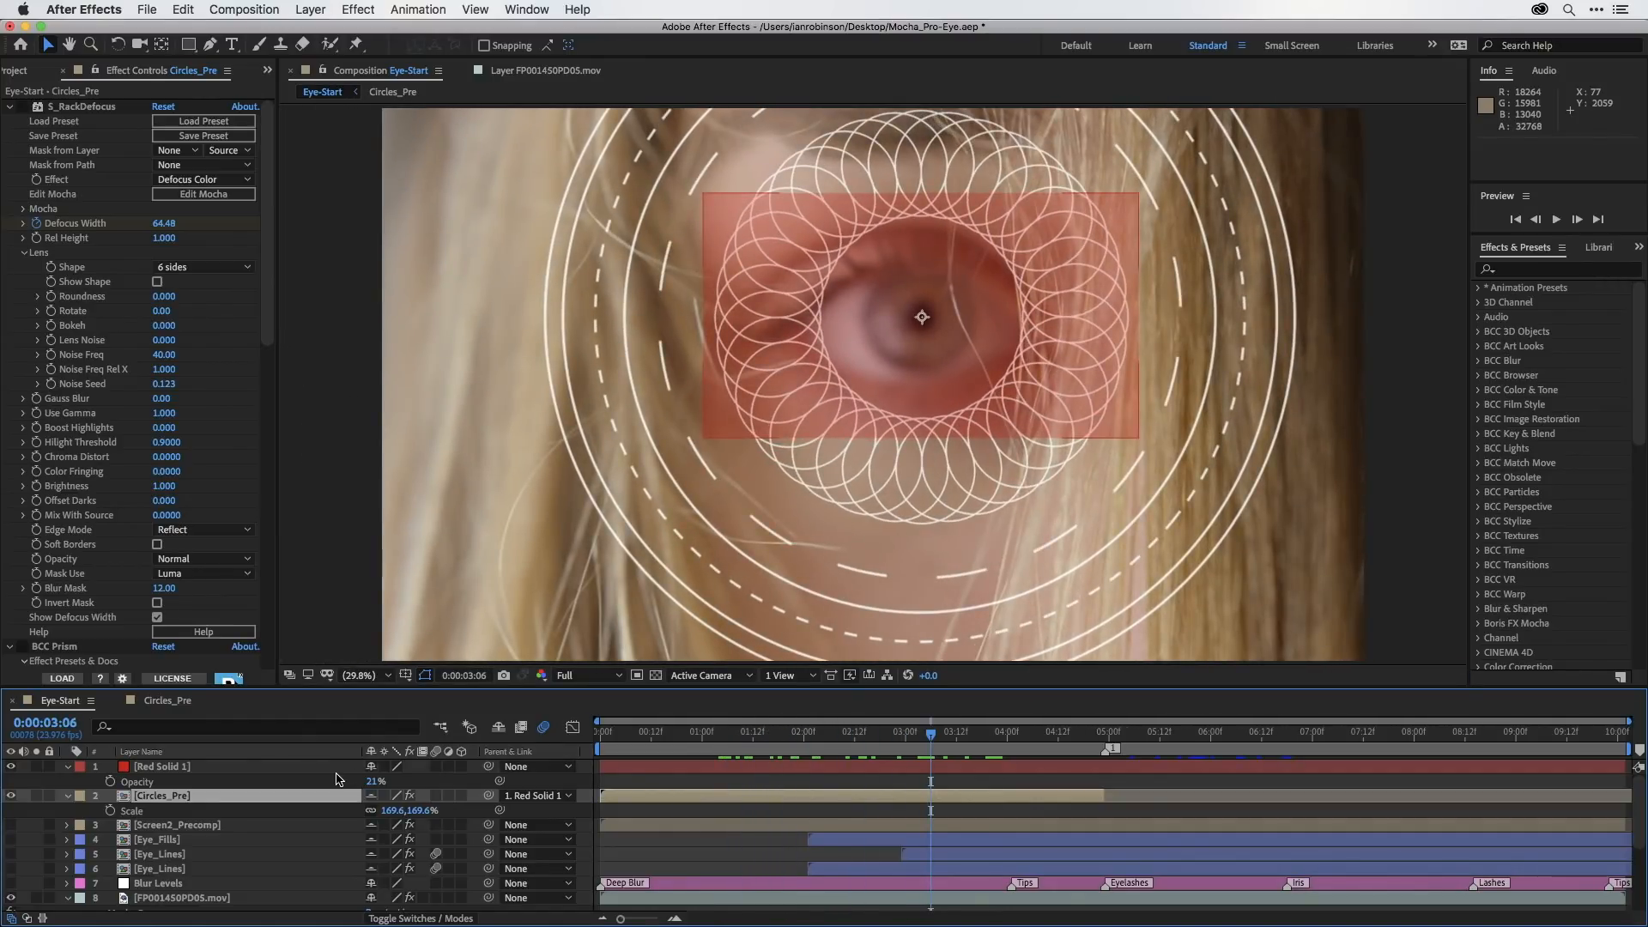
{"action": "left_click", "coordinate": [11, 768]}
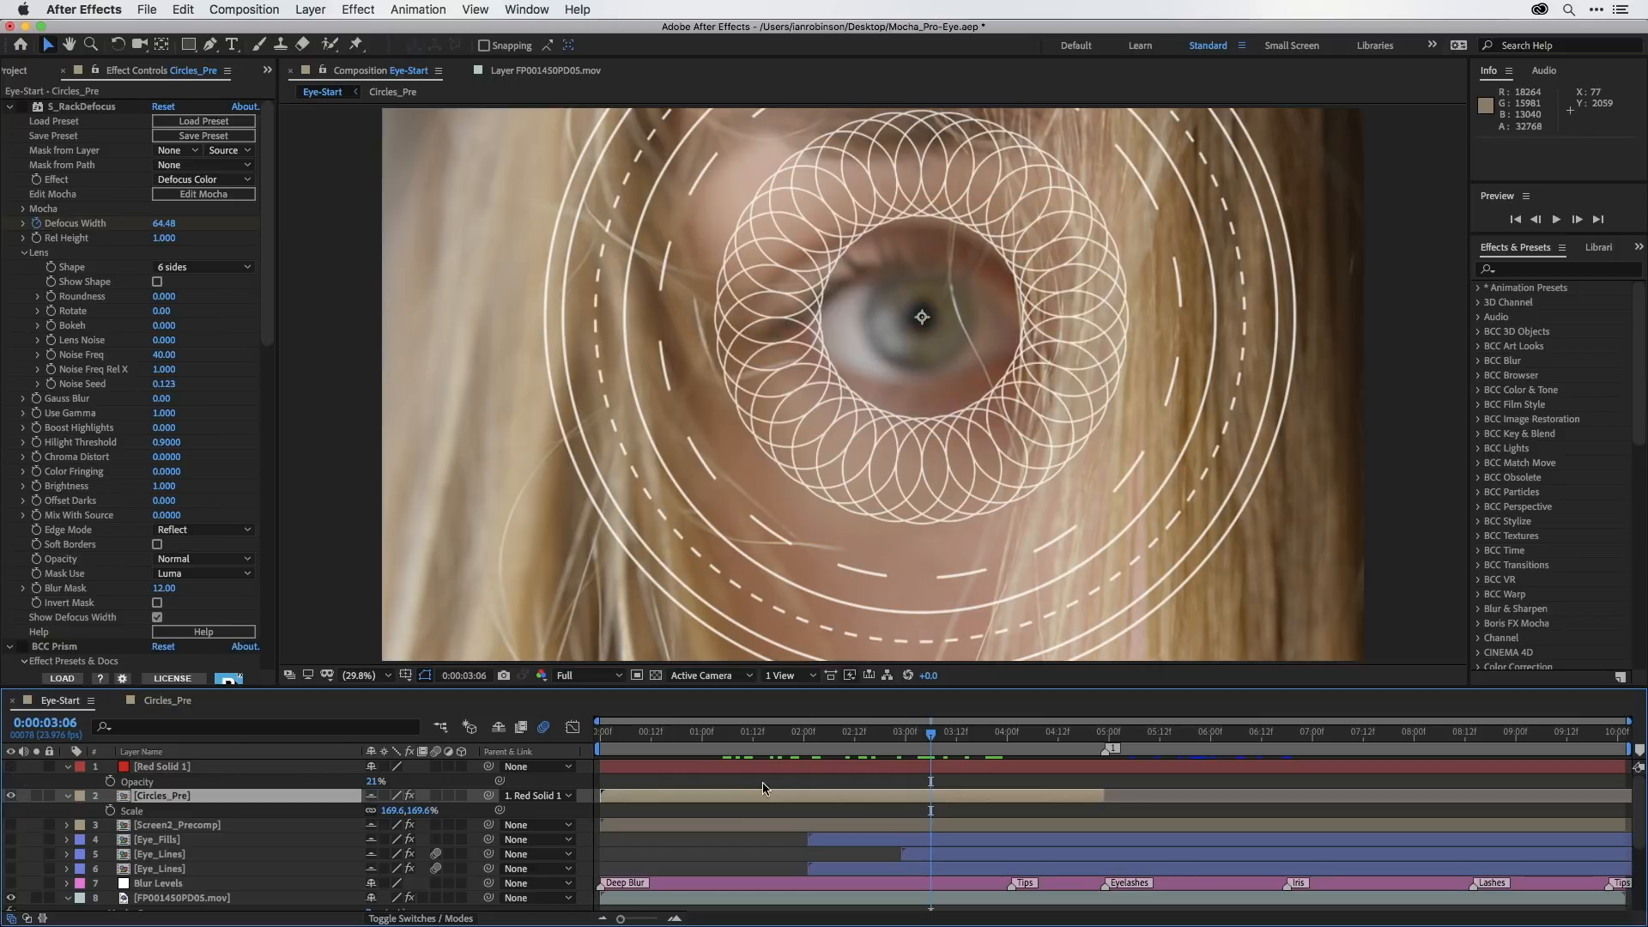
{"action": "left_click_drag", "start_coordinate": [934, 741], "coordinate": [861, 709]}
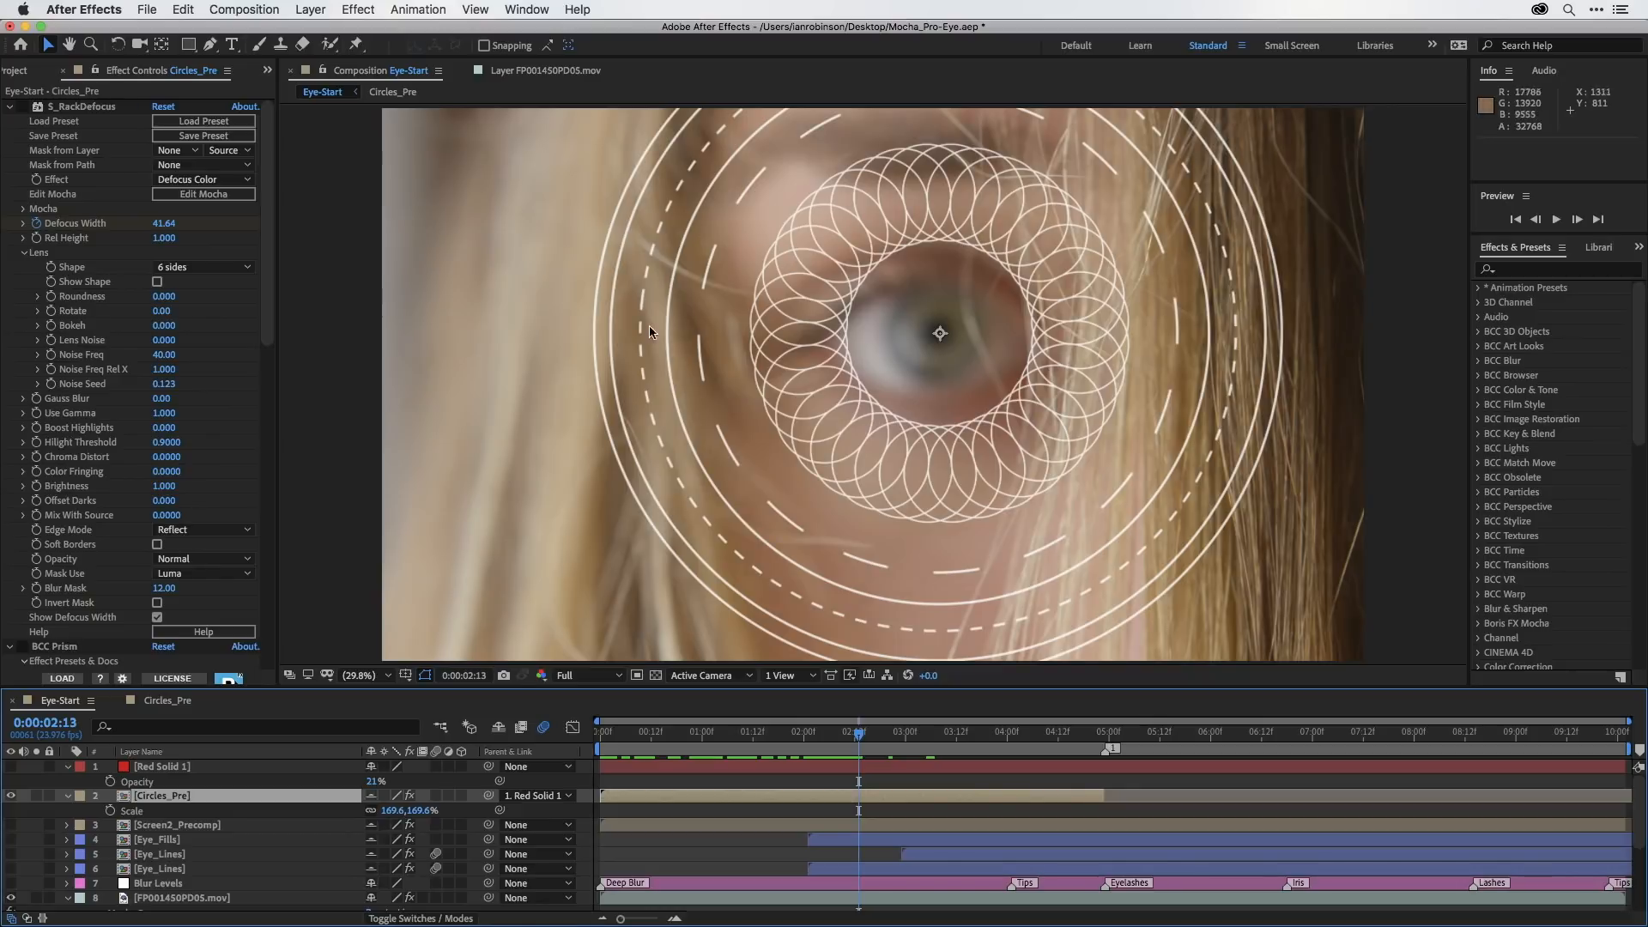
Hide Circles_Pre, turn on the visibility of Screen2_Precomp and show its opacity.
{"action": "left_click", "coordinate": [11, 796]}
{"action": "left_click", "coordinate": [160, 826]}
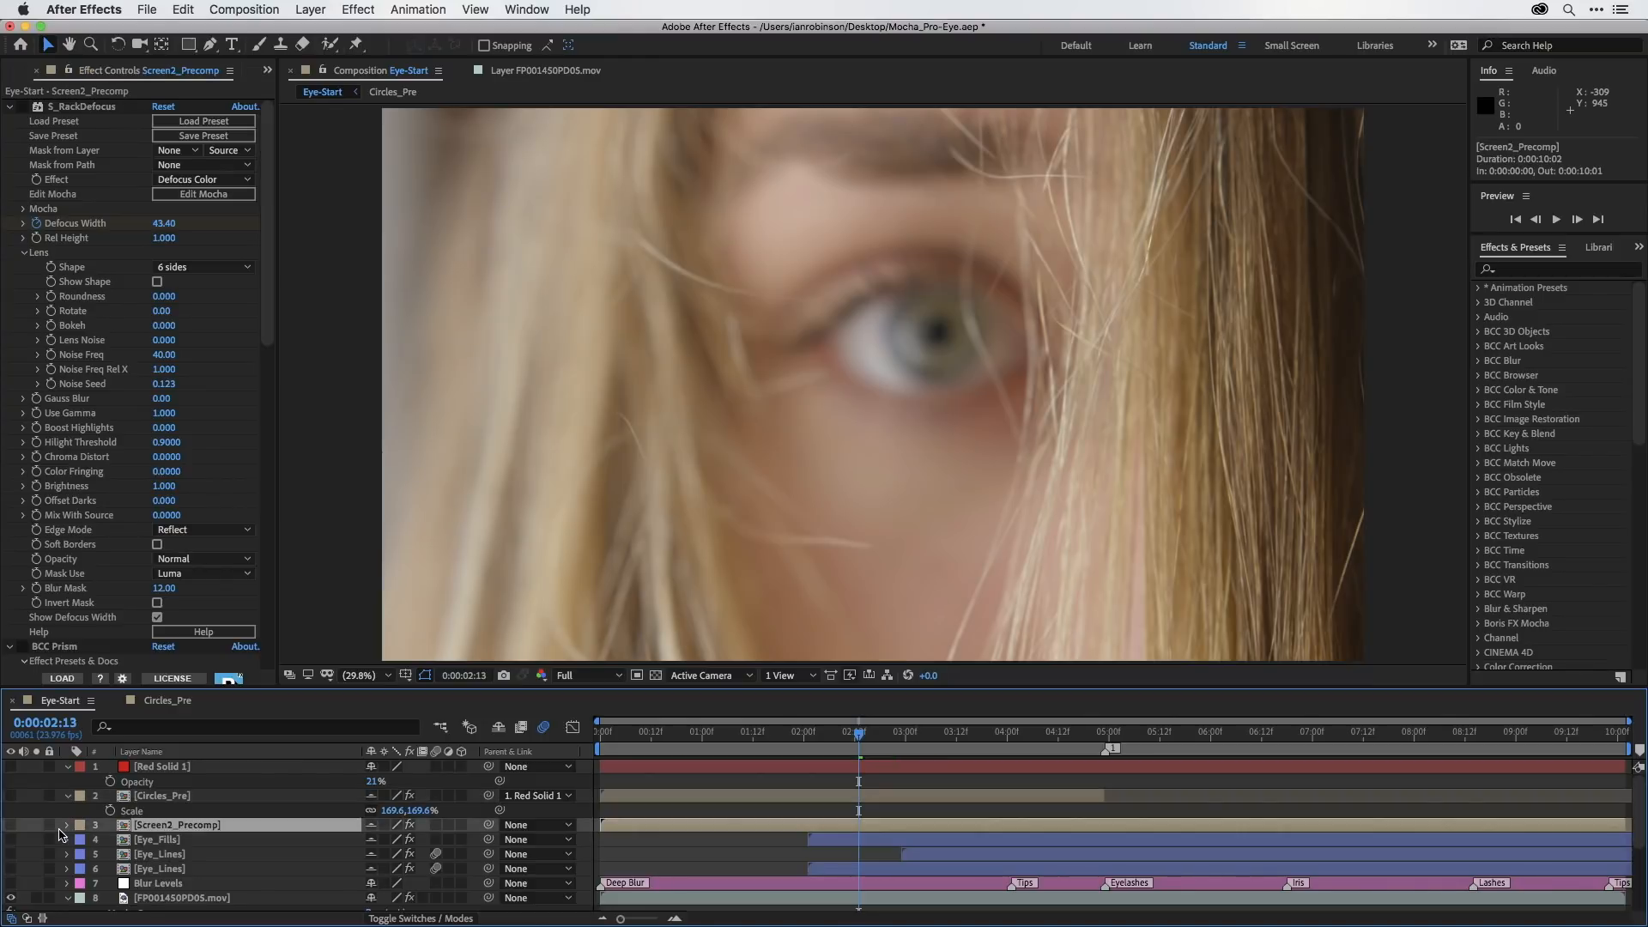
{"action": "left_click", "coordinate": [11, 824]}
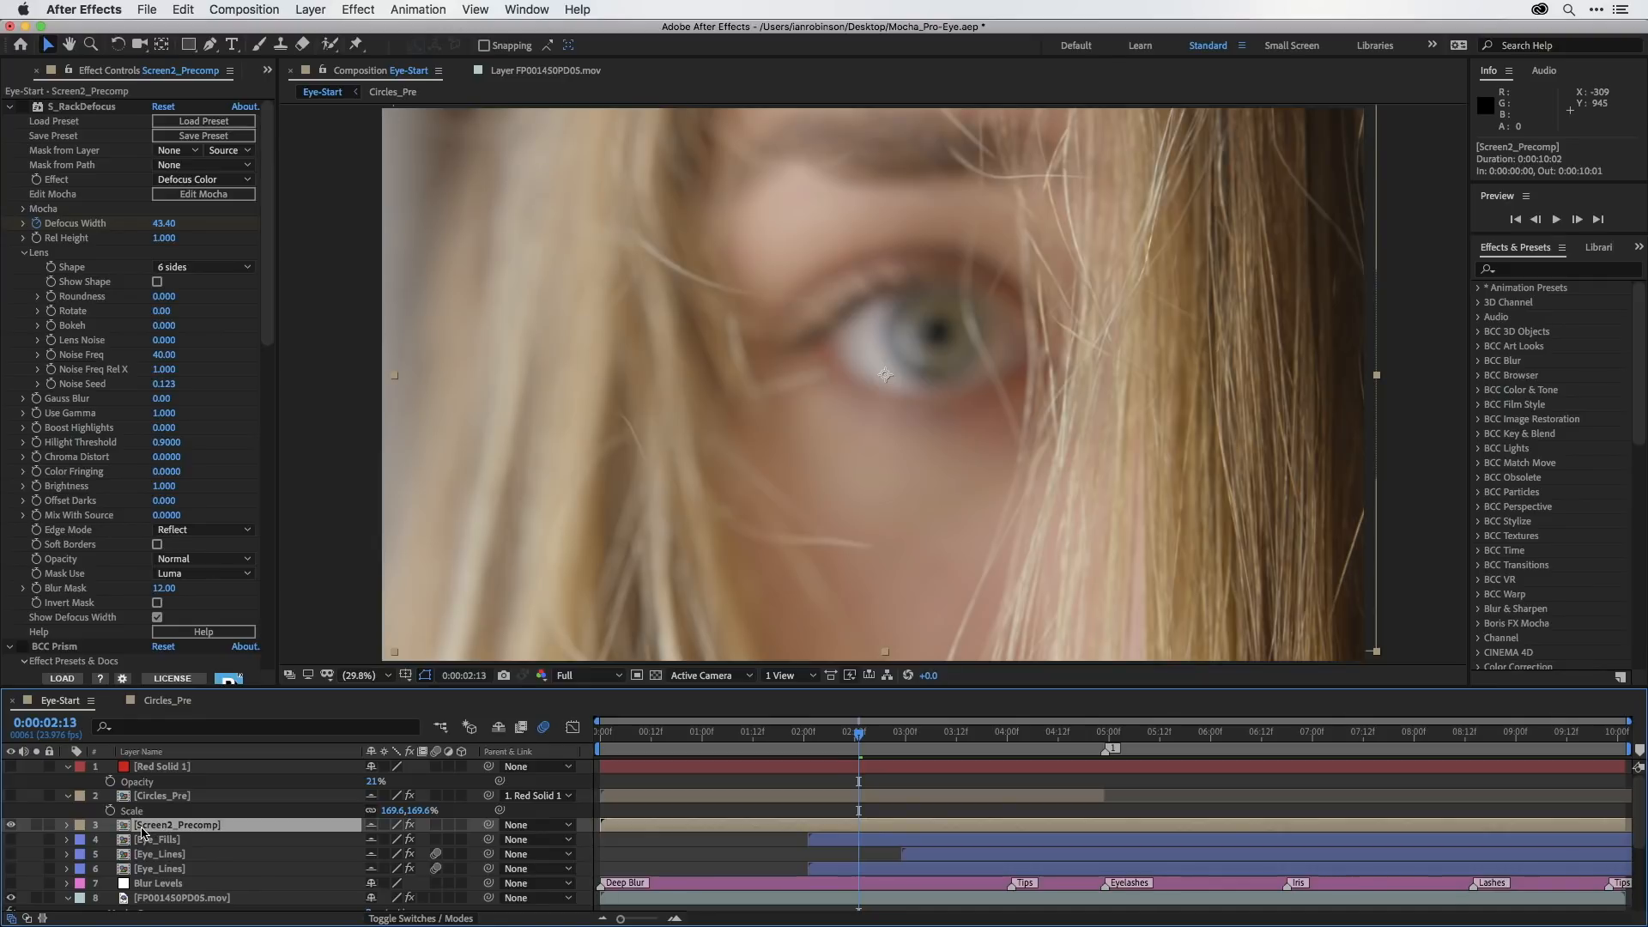
{"action": "key", "text": "t"}
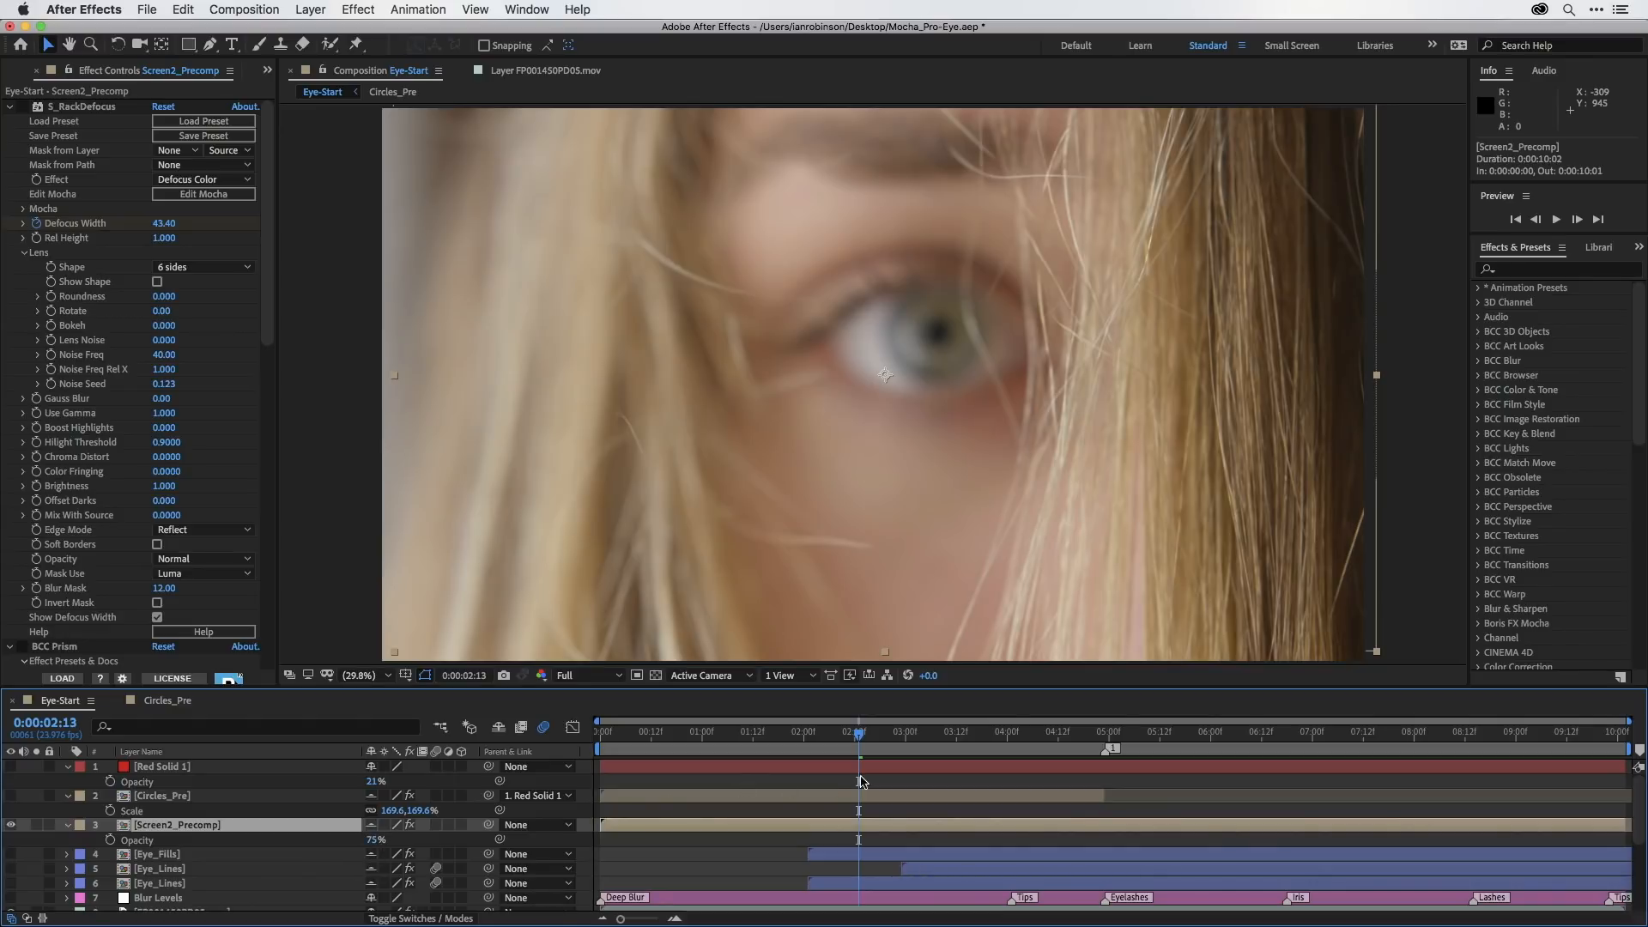
Preview Screen2_Precomp over the footage, go to 0:00:01:18 and display the layers' blending modes.
{"action": "key", "text": "space"}
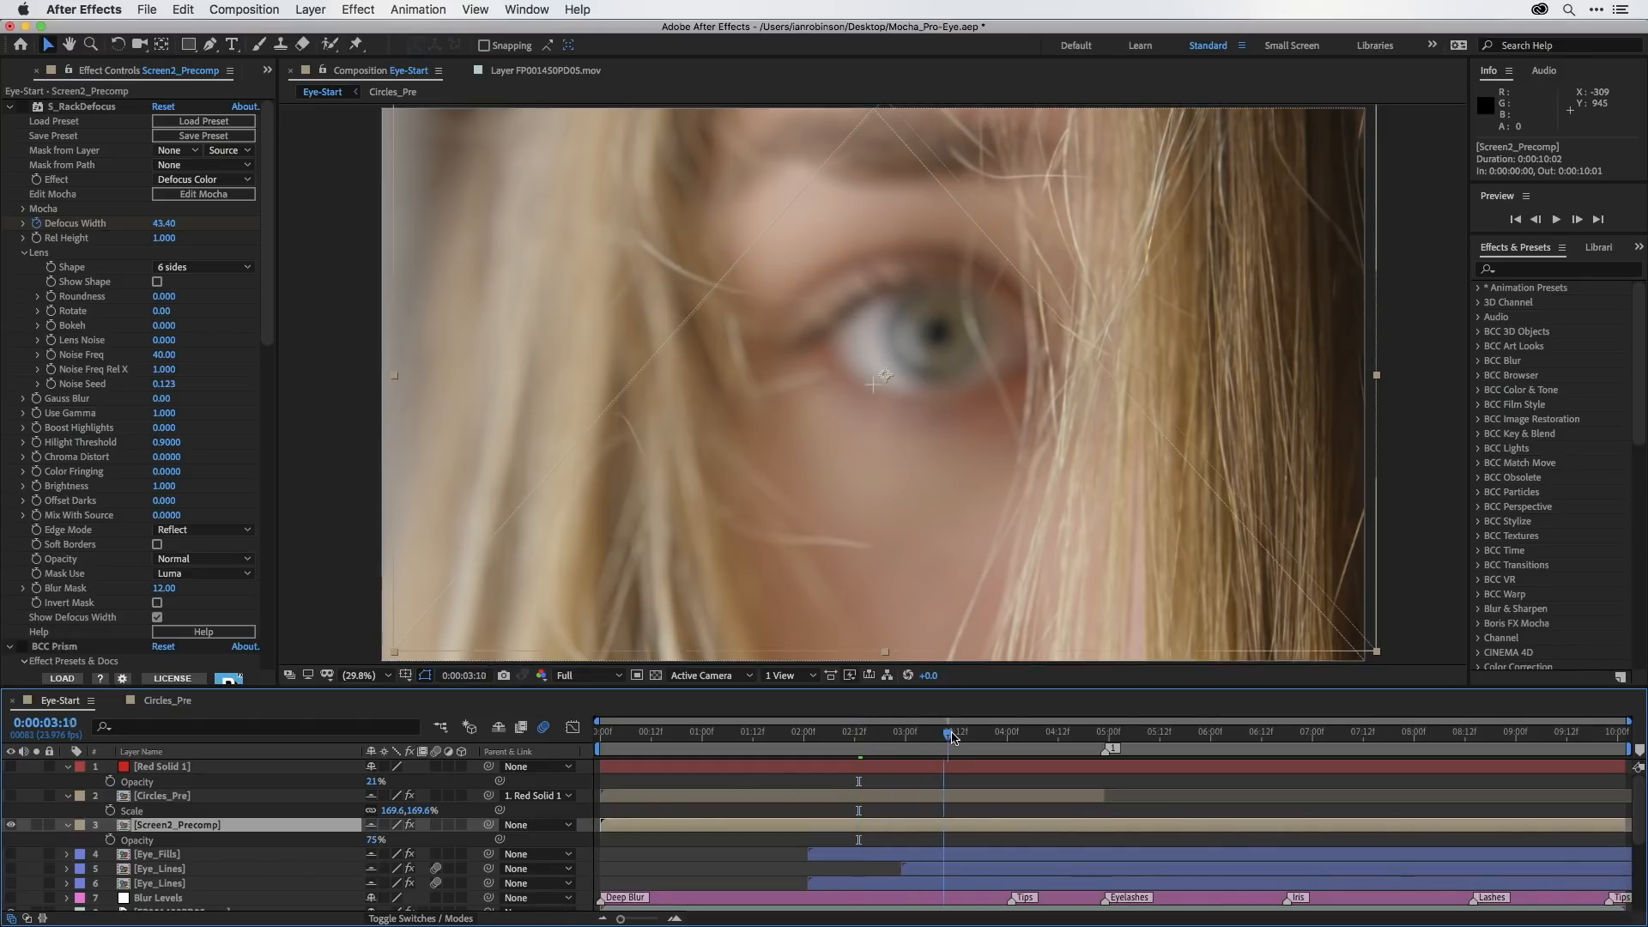
{"action": "left_click_drag", "start_coordinate": [921, 741], "coordinate": [778, 740]}
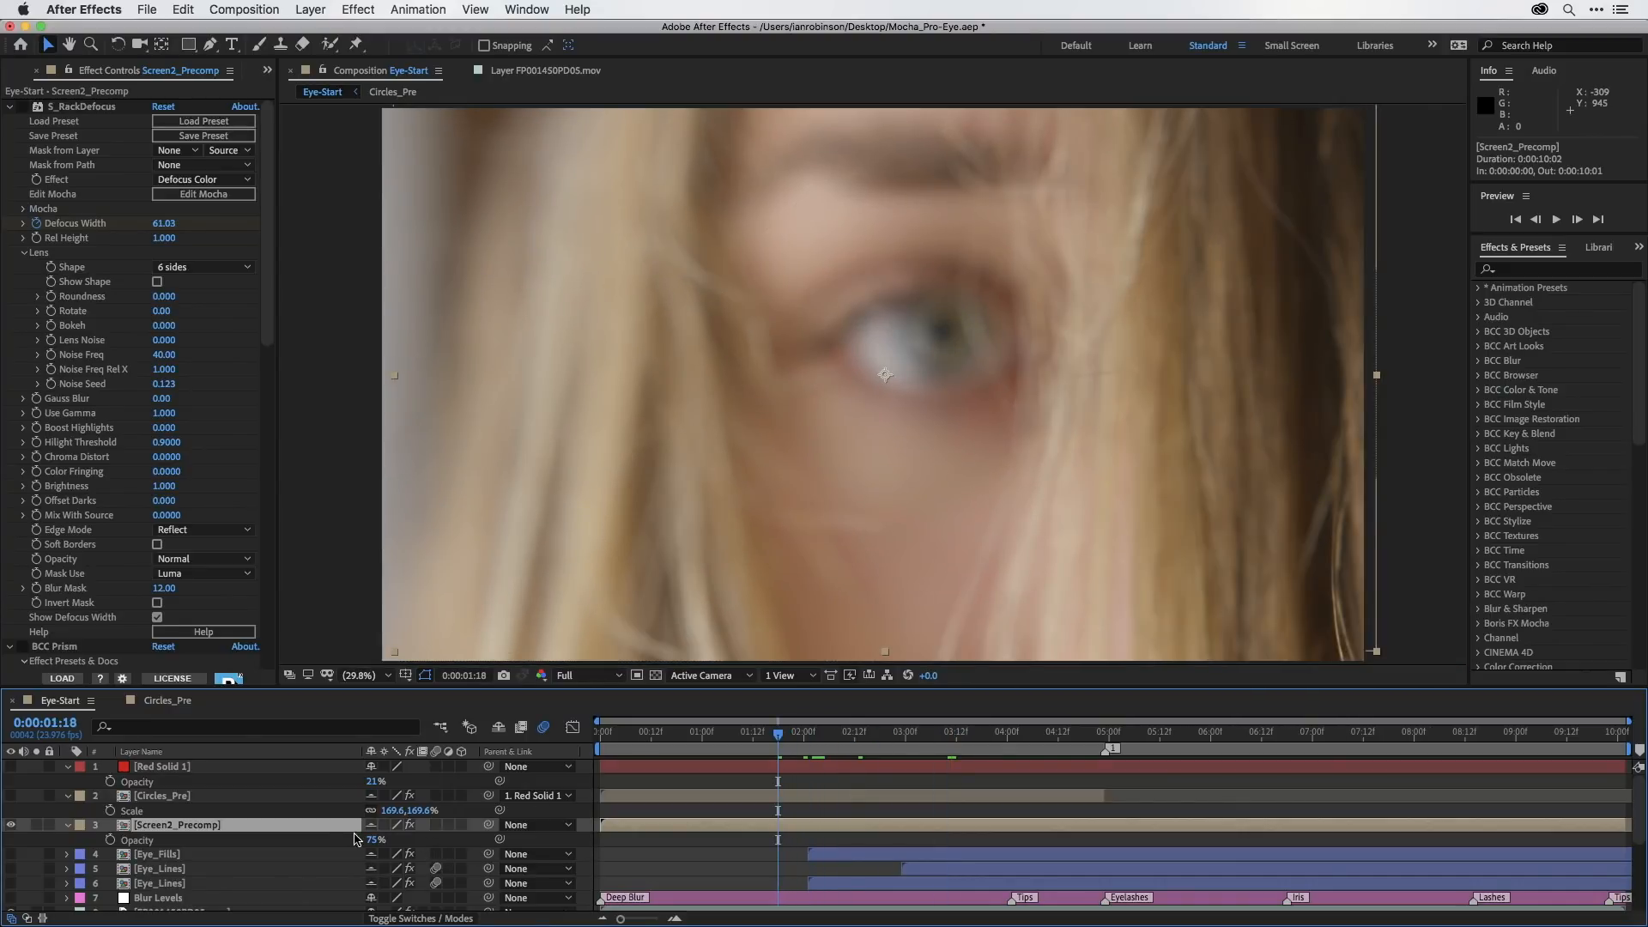
{"action": "left_click", "coordinate": [425, 918]}
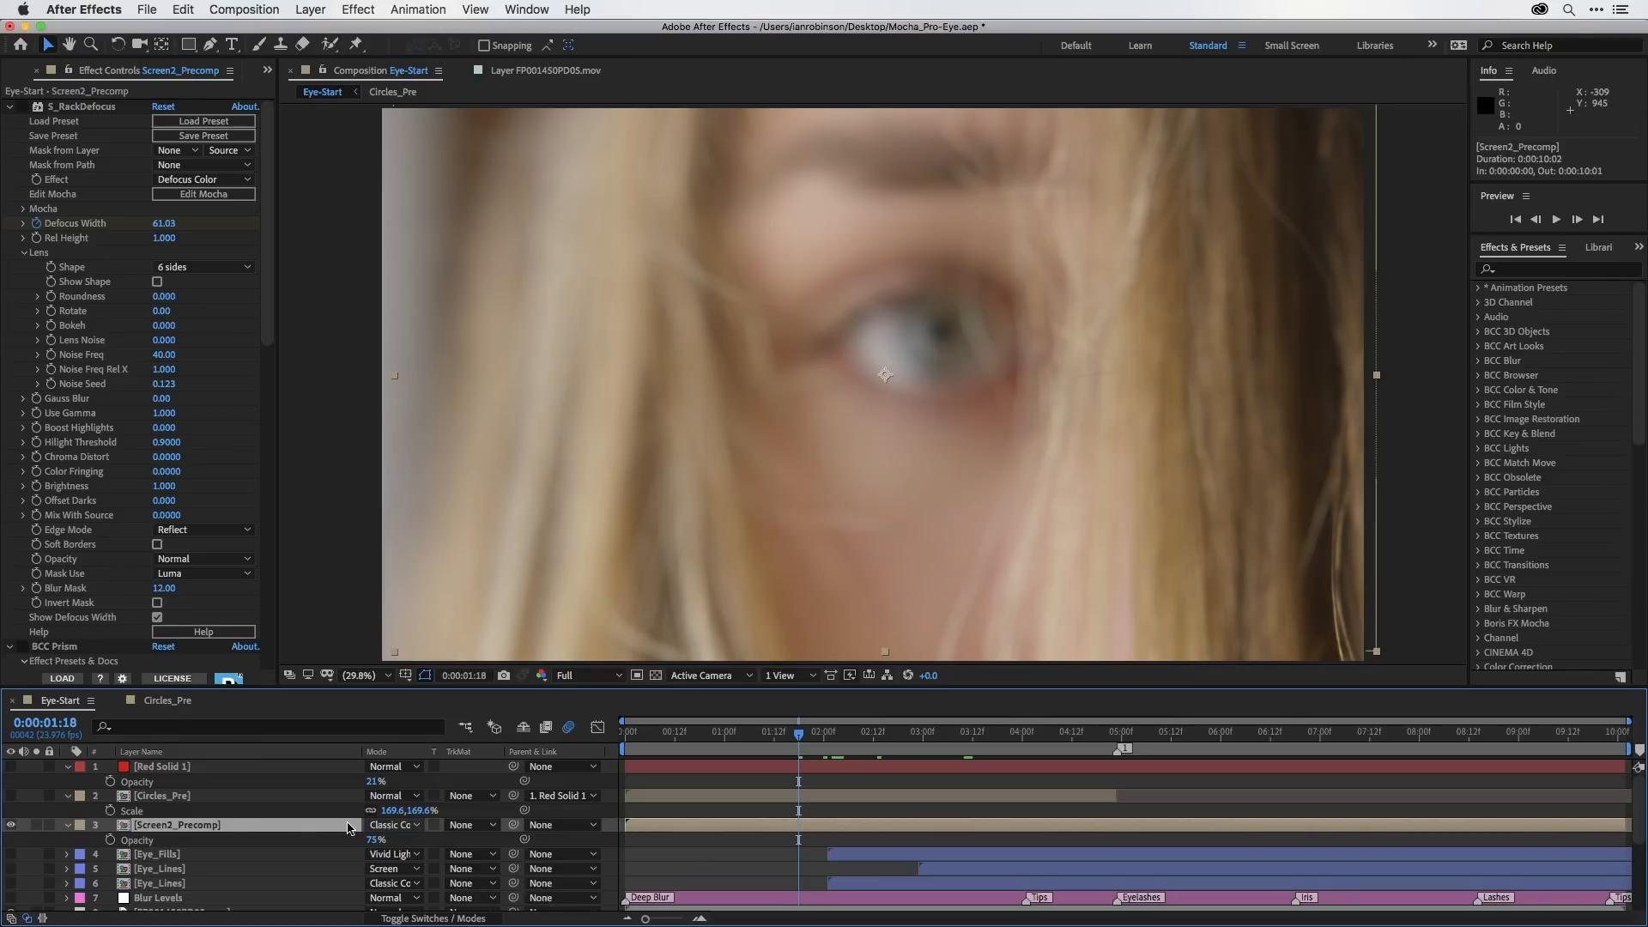
Set the blending mode of Screen2_Precomp, Eye_Fills and both Eye_Lines layers to Normal.
{"action": "left_click", "coordinate": [146, 884], "text": "shift"}
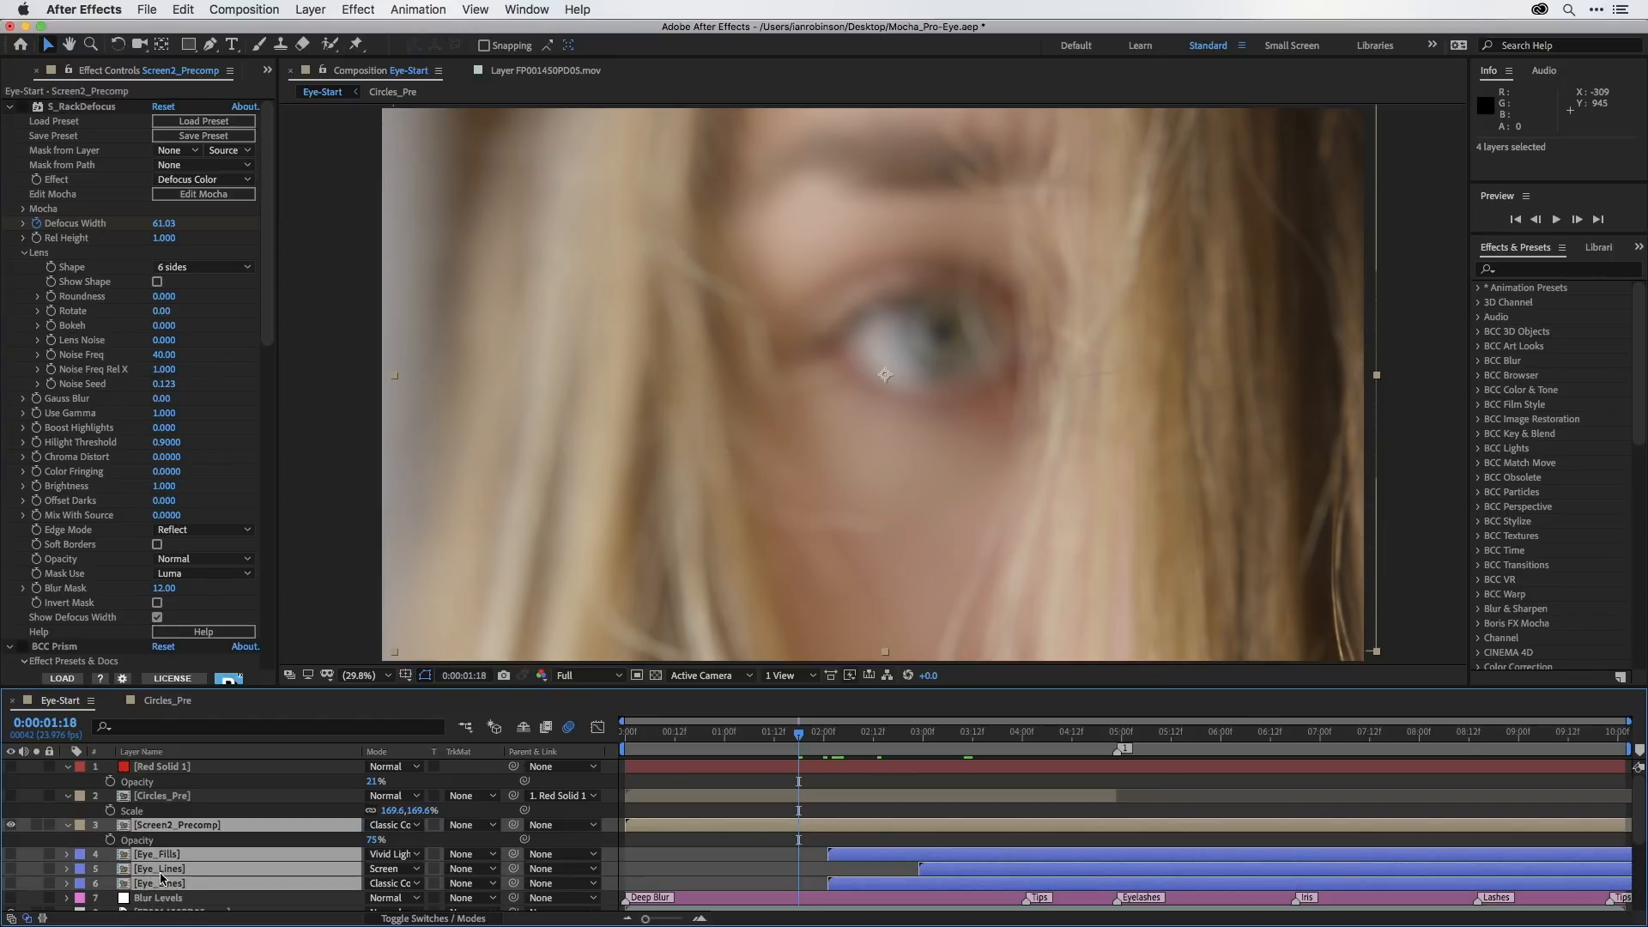
{"action": "left_click", "coordinate": [396, 885]}
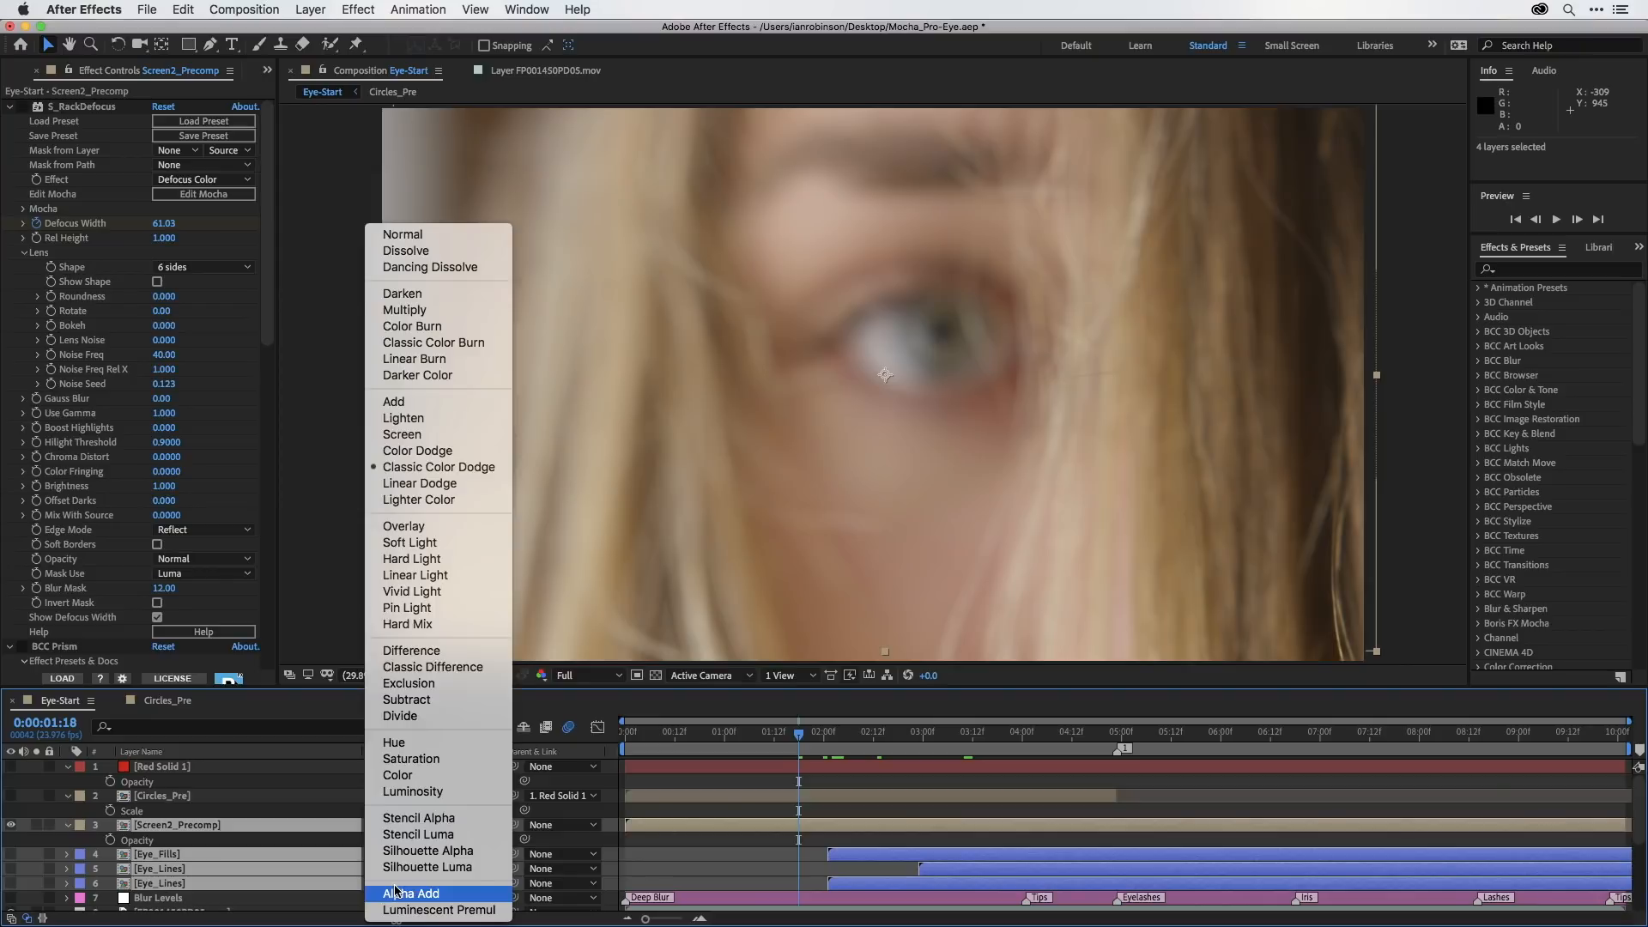
{"action": "left_click", "coordinate": [380, 240]}
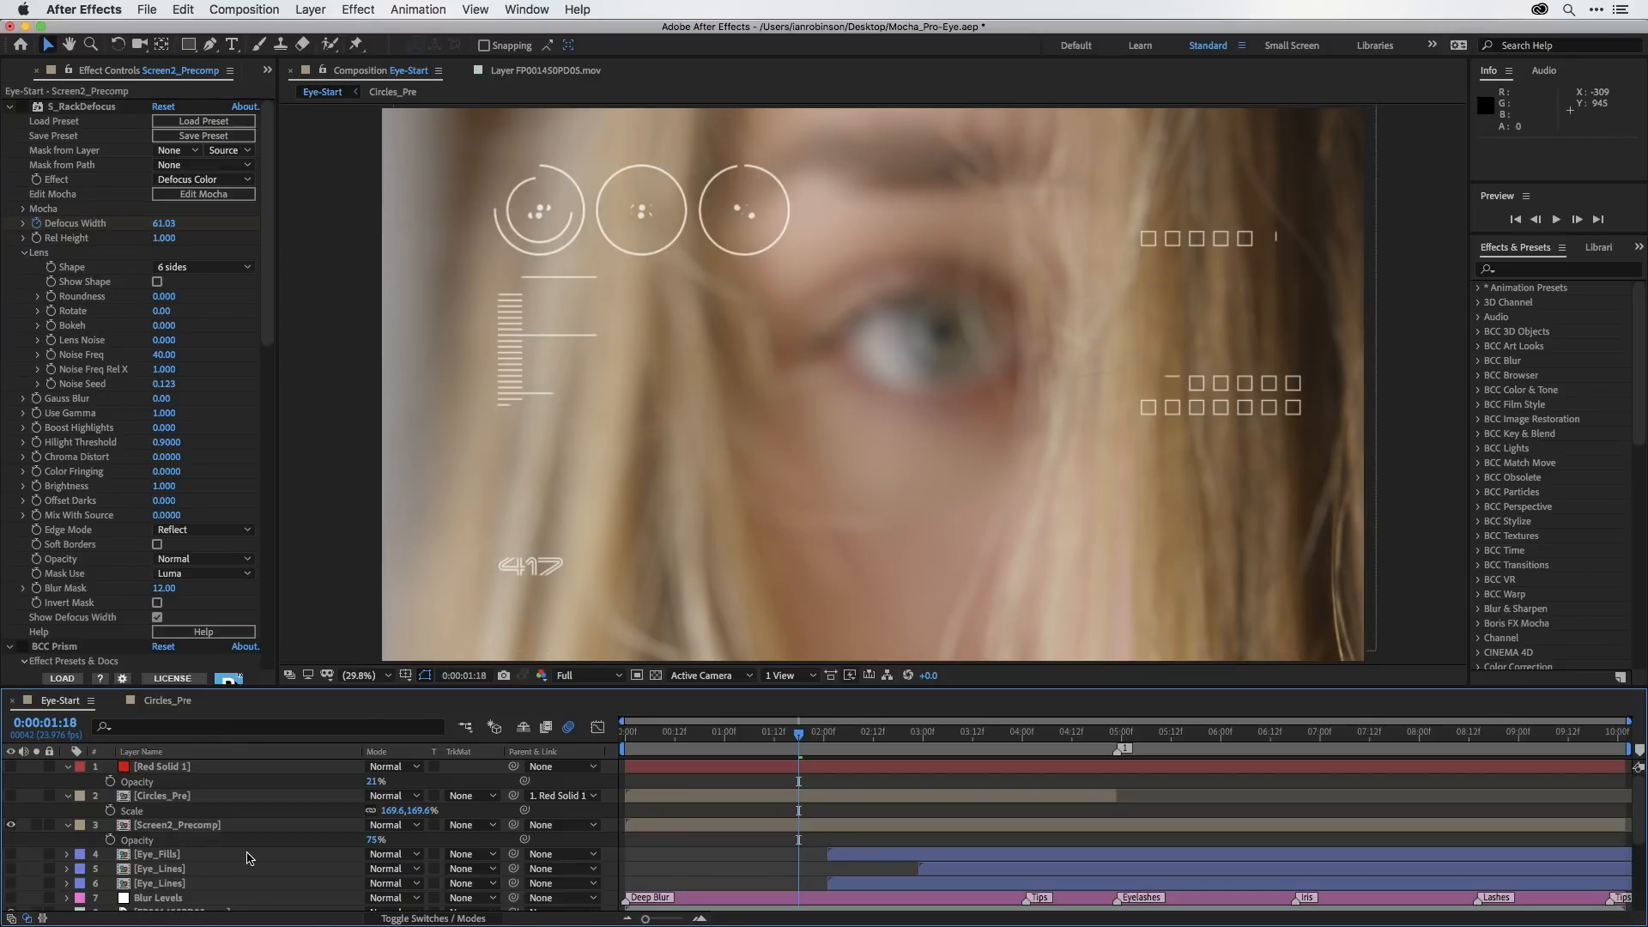
At 0:00:05:12, parent Screen2_Precomp to Red Solid 1 and scrub to 0:00:06:02 to check that it follows the footage.
{"action": "left_click", "coordinate": [189, 827]}
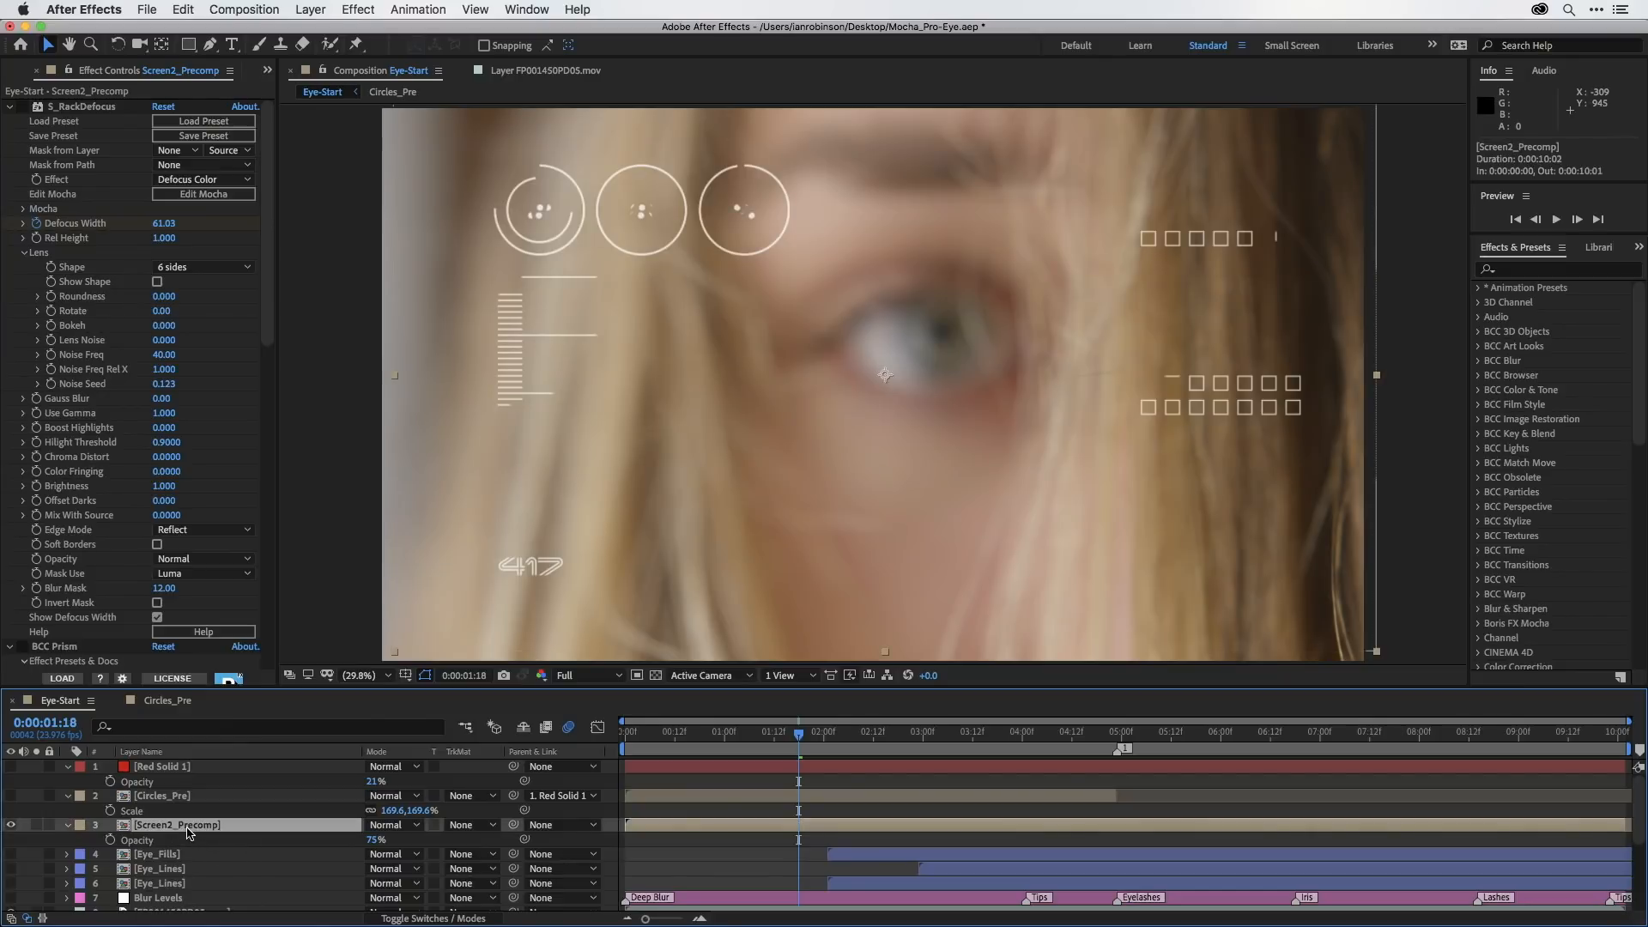
{"action": "left_click_drag", "start_coordinate": [822, 738], "coordinate": [1171, 716]}
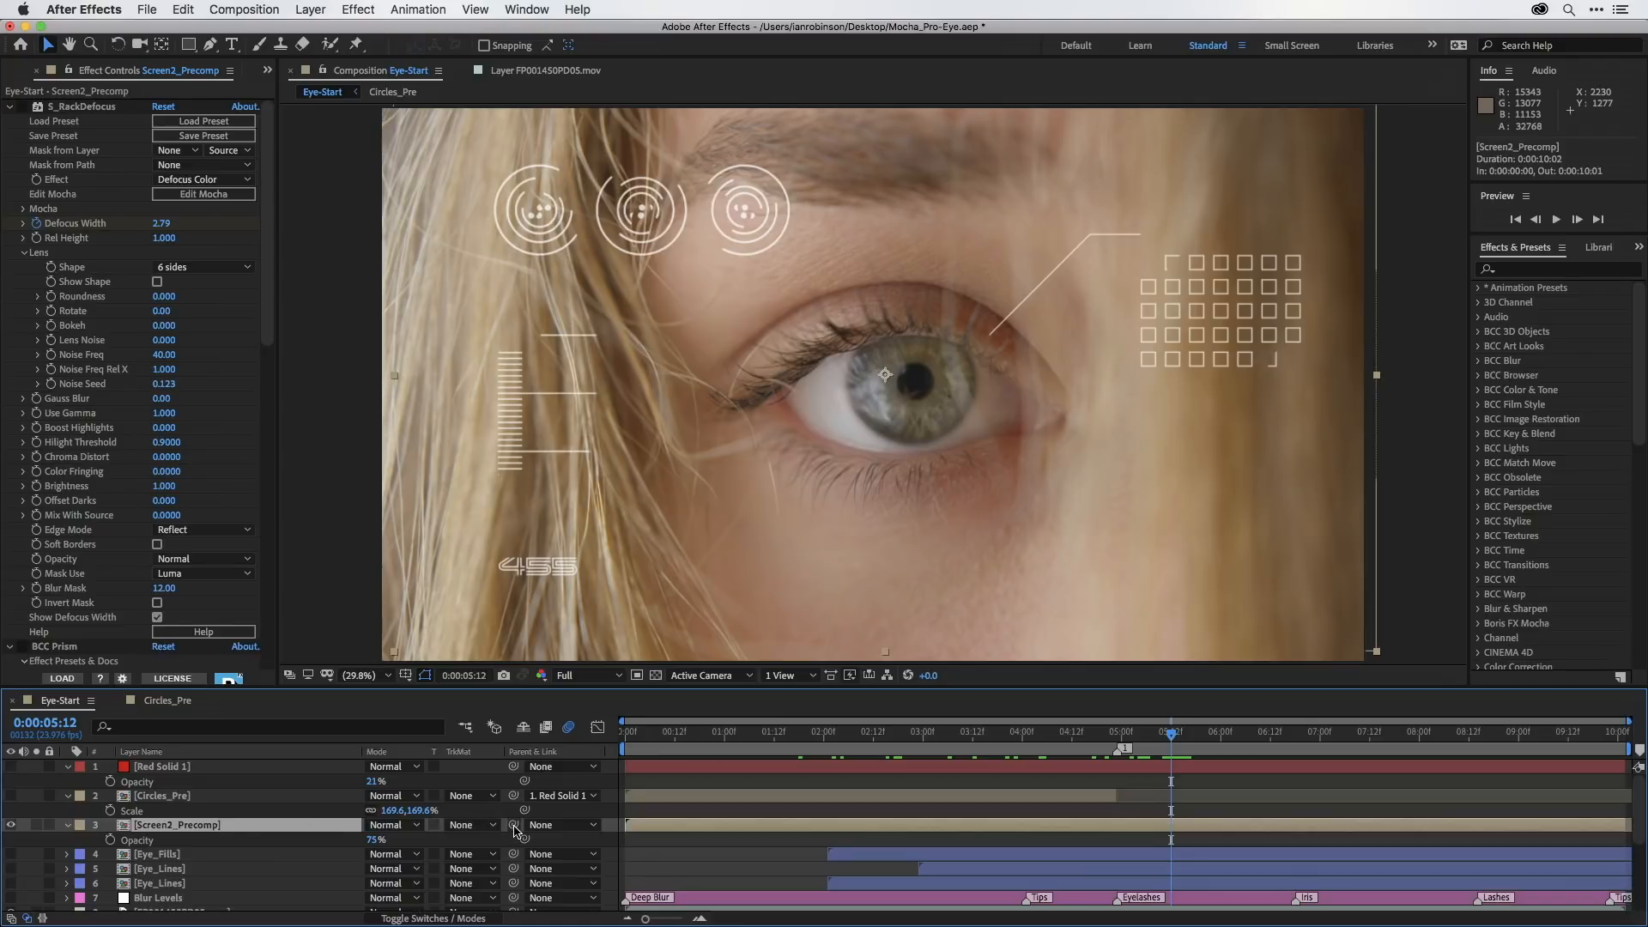
{"action": "left_click_drag", "start_coordinate": [514, 828], "coordinate": [144, 769]}
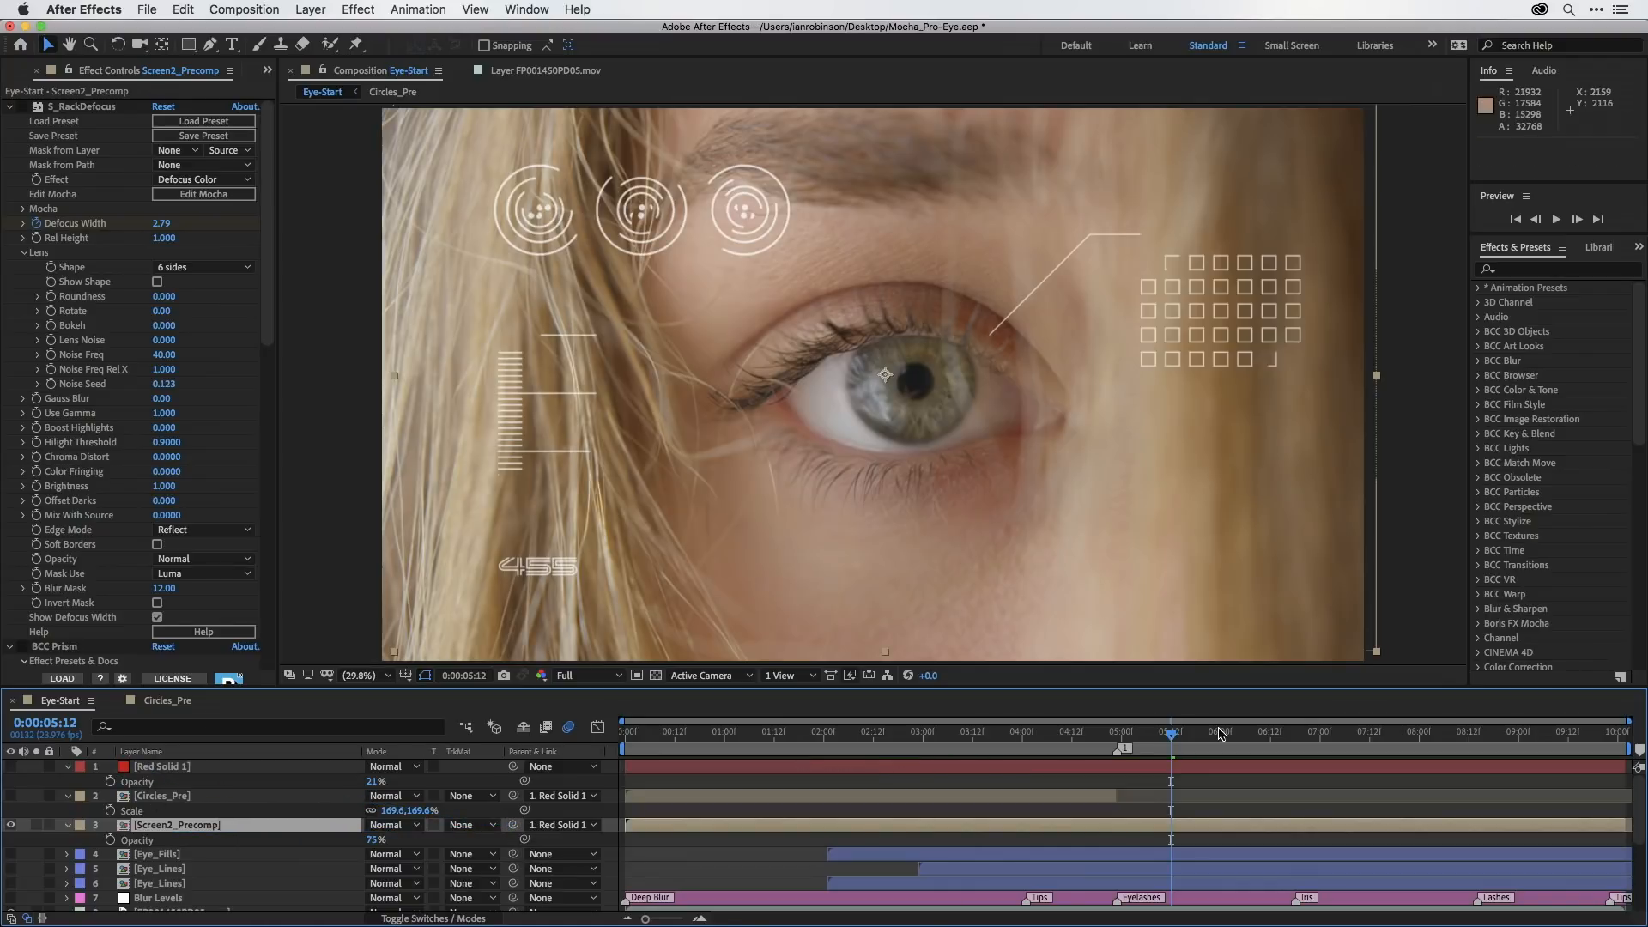
{"action": "left_click_drag", "start_coordinate": [1172, 733], "coordinate": [1230, 728]}
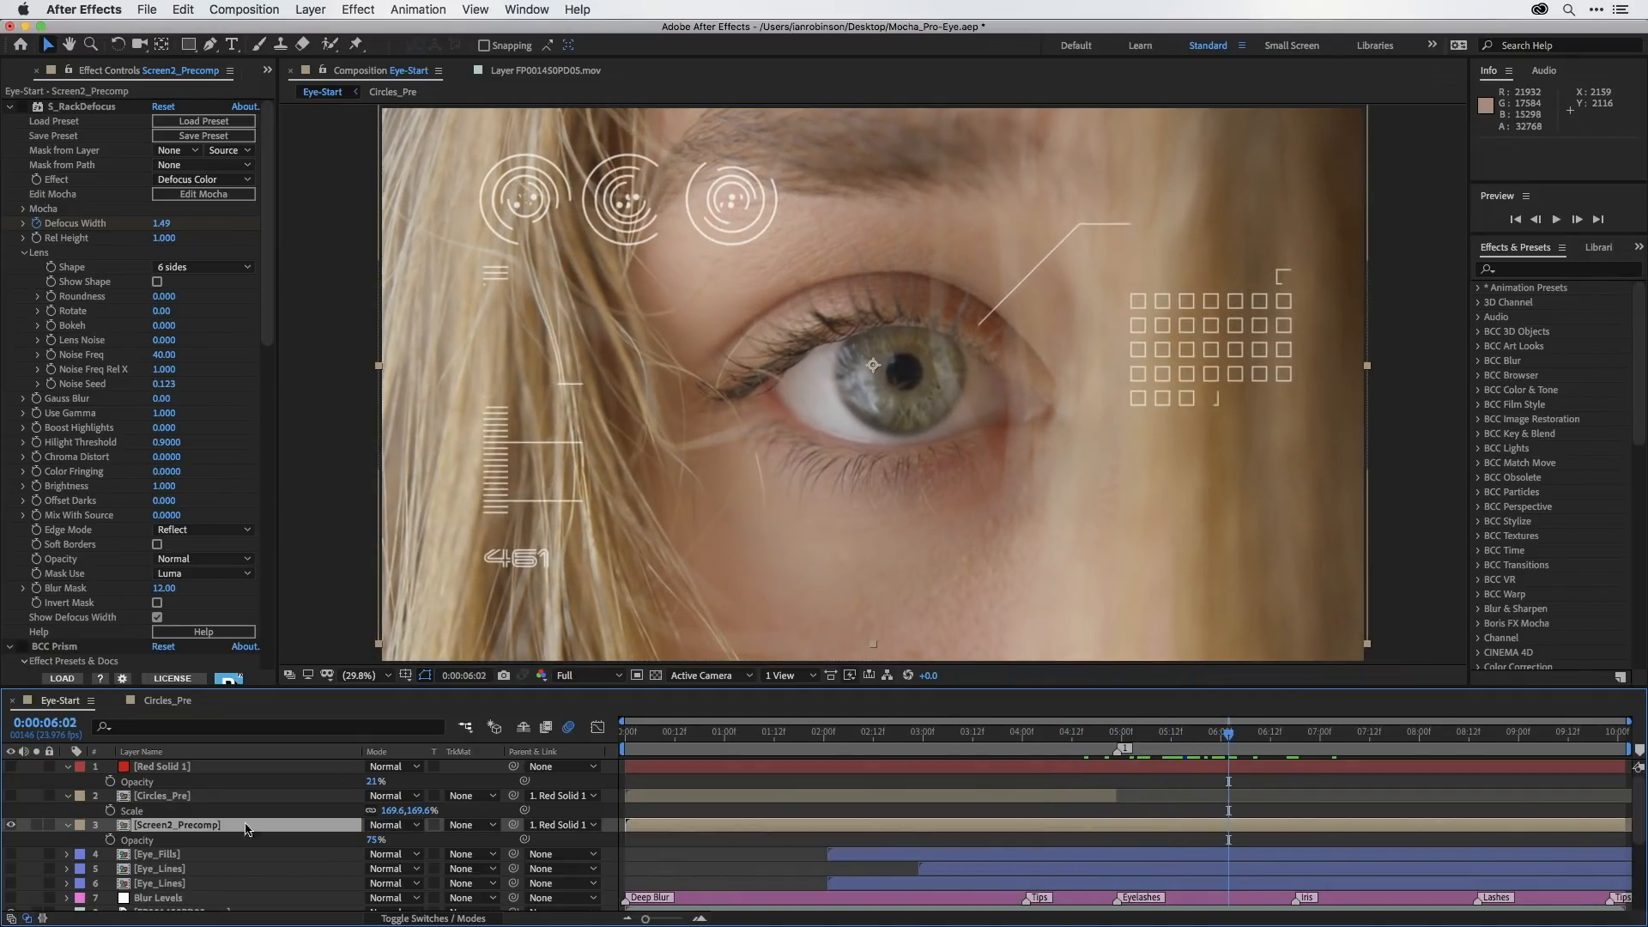
Hide Screen2_Precomp, then turn on the visibility of Eye_Fills and select that layer.
{"action": "left_click", "coordinate": [13, 825]}
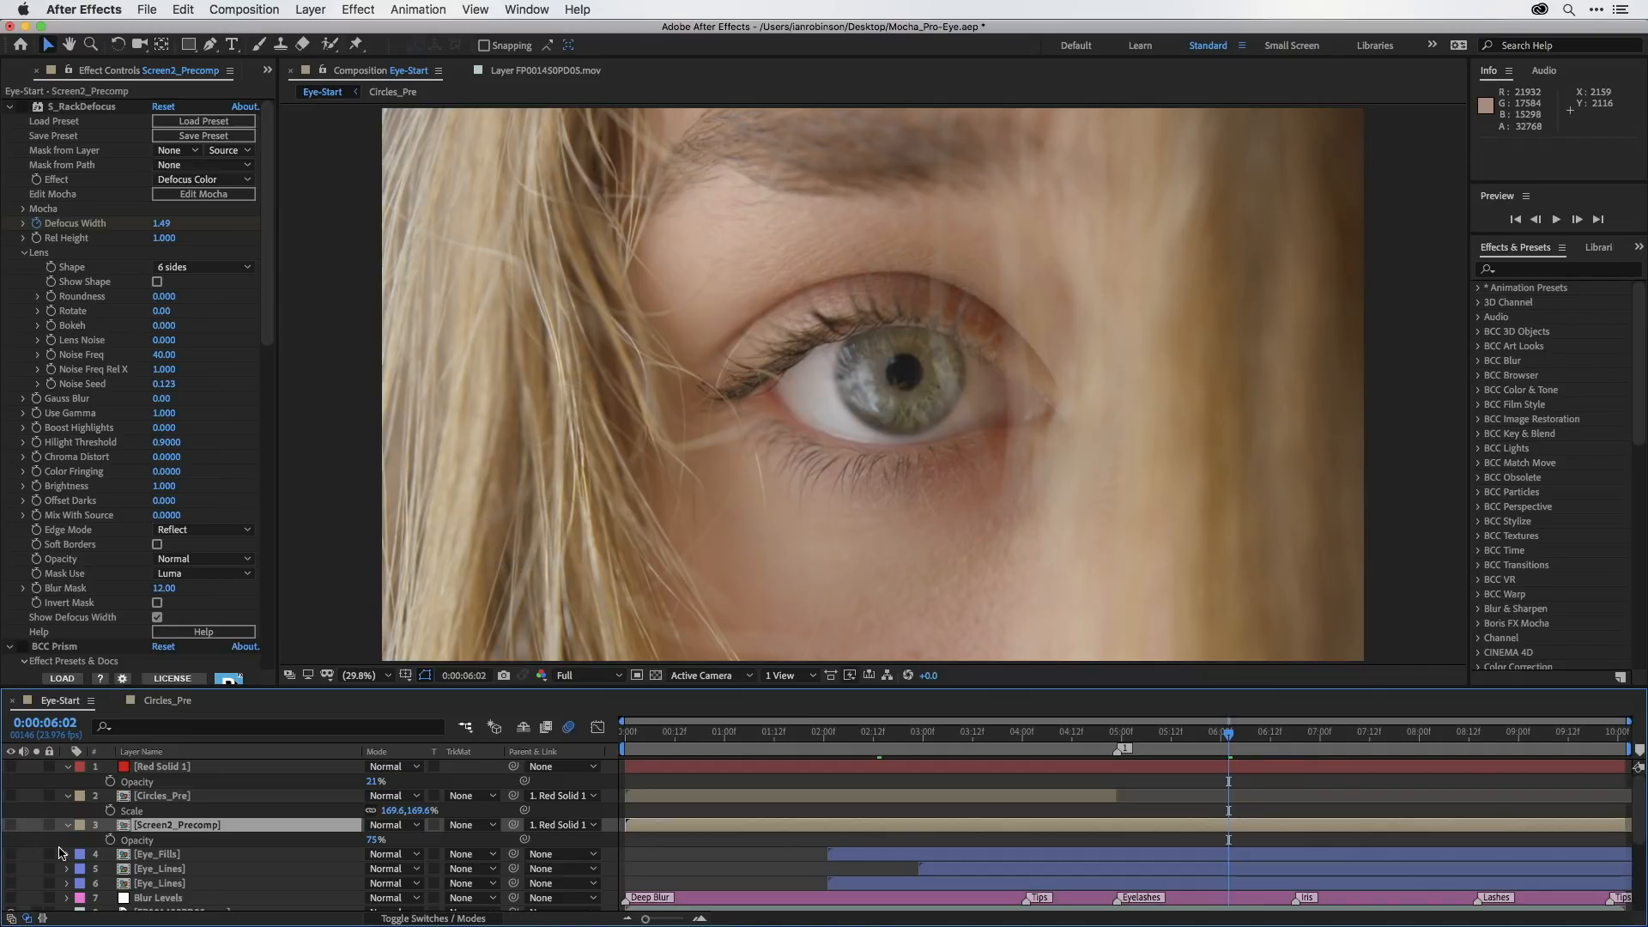
{"action": "left_click", "coordinate": [12, 854]}
{"action": "left_click", "coordinate": [149, 857]}
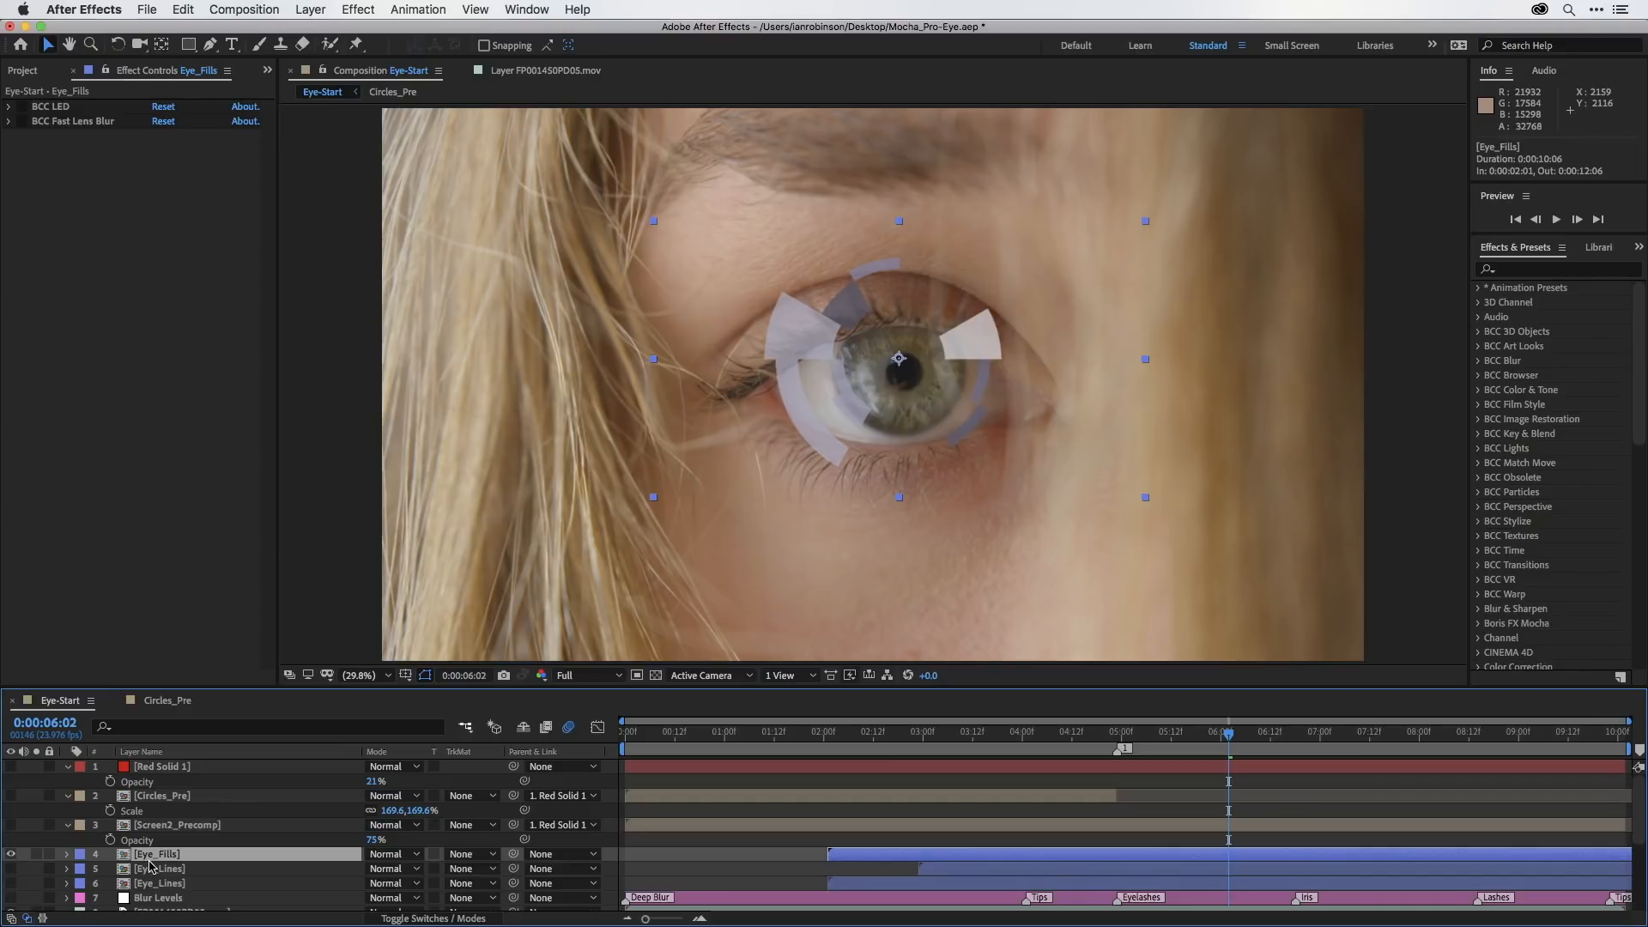
Open the Eye_Fills precomp, scrub through its animation and return to the Eye-Start composition.
{"action": "double_click", "coordinate": [151, 854]}
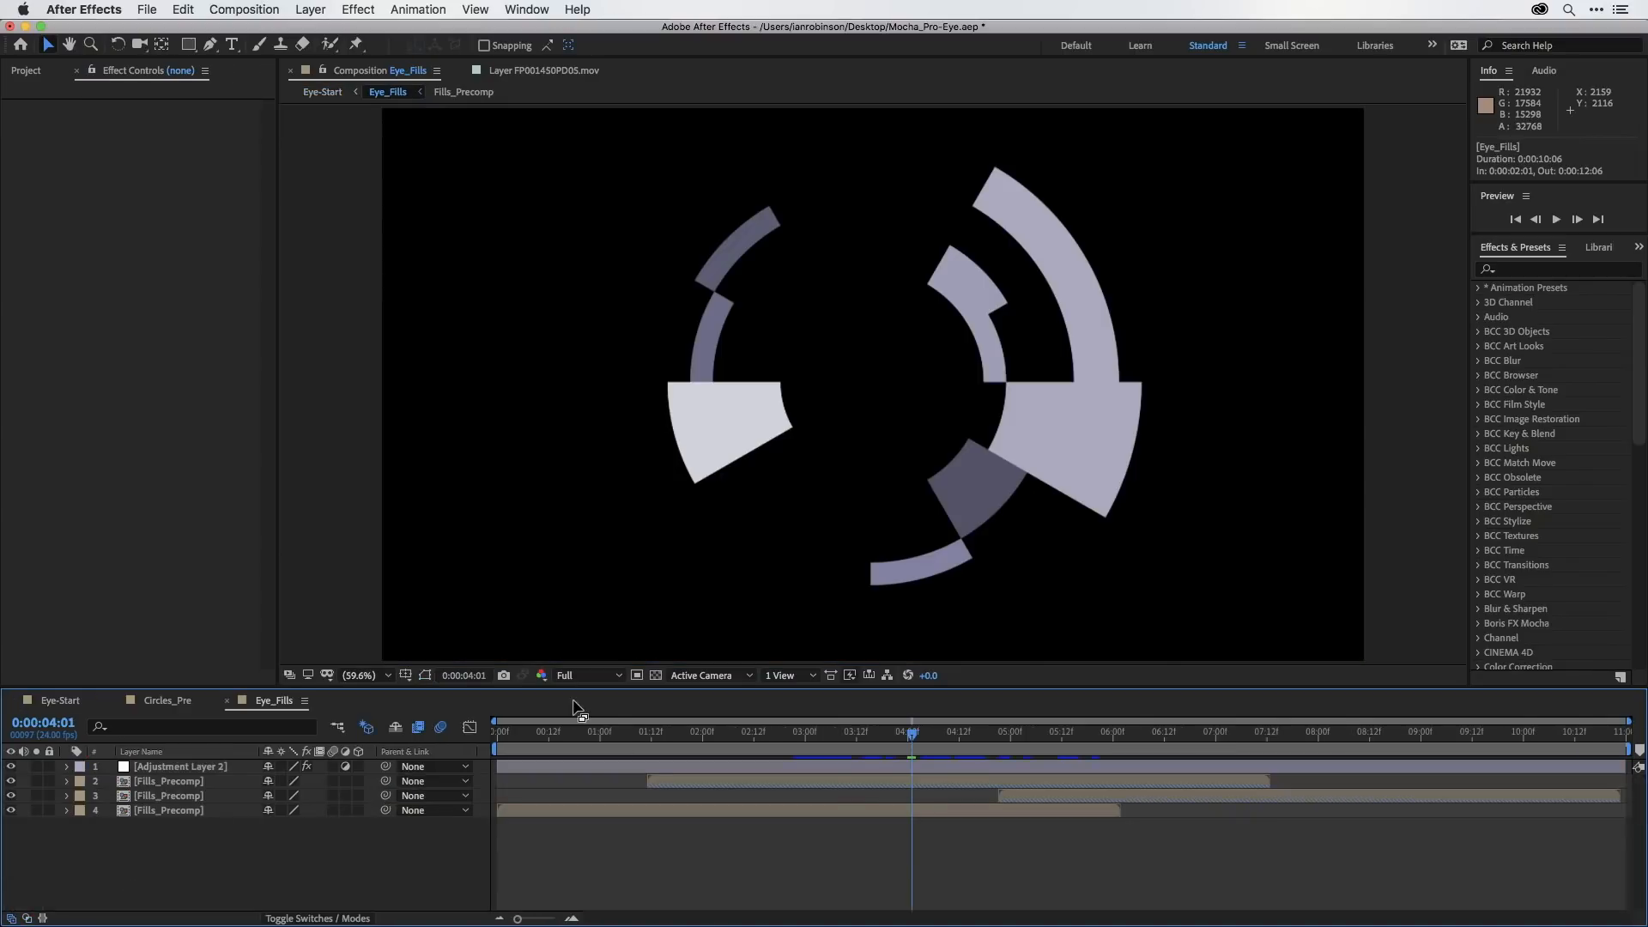
{"action": "left_click_drag", "start_coordinate": [596, 743], "coordinate": [1240, 736]}
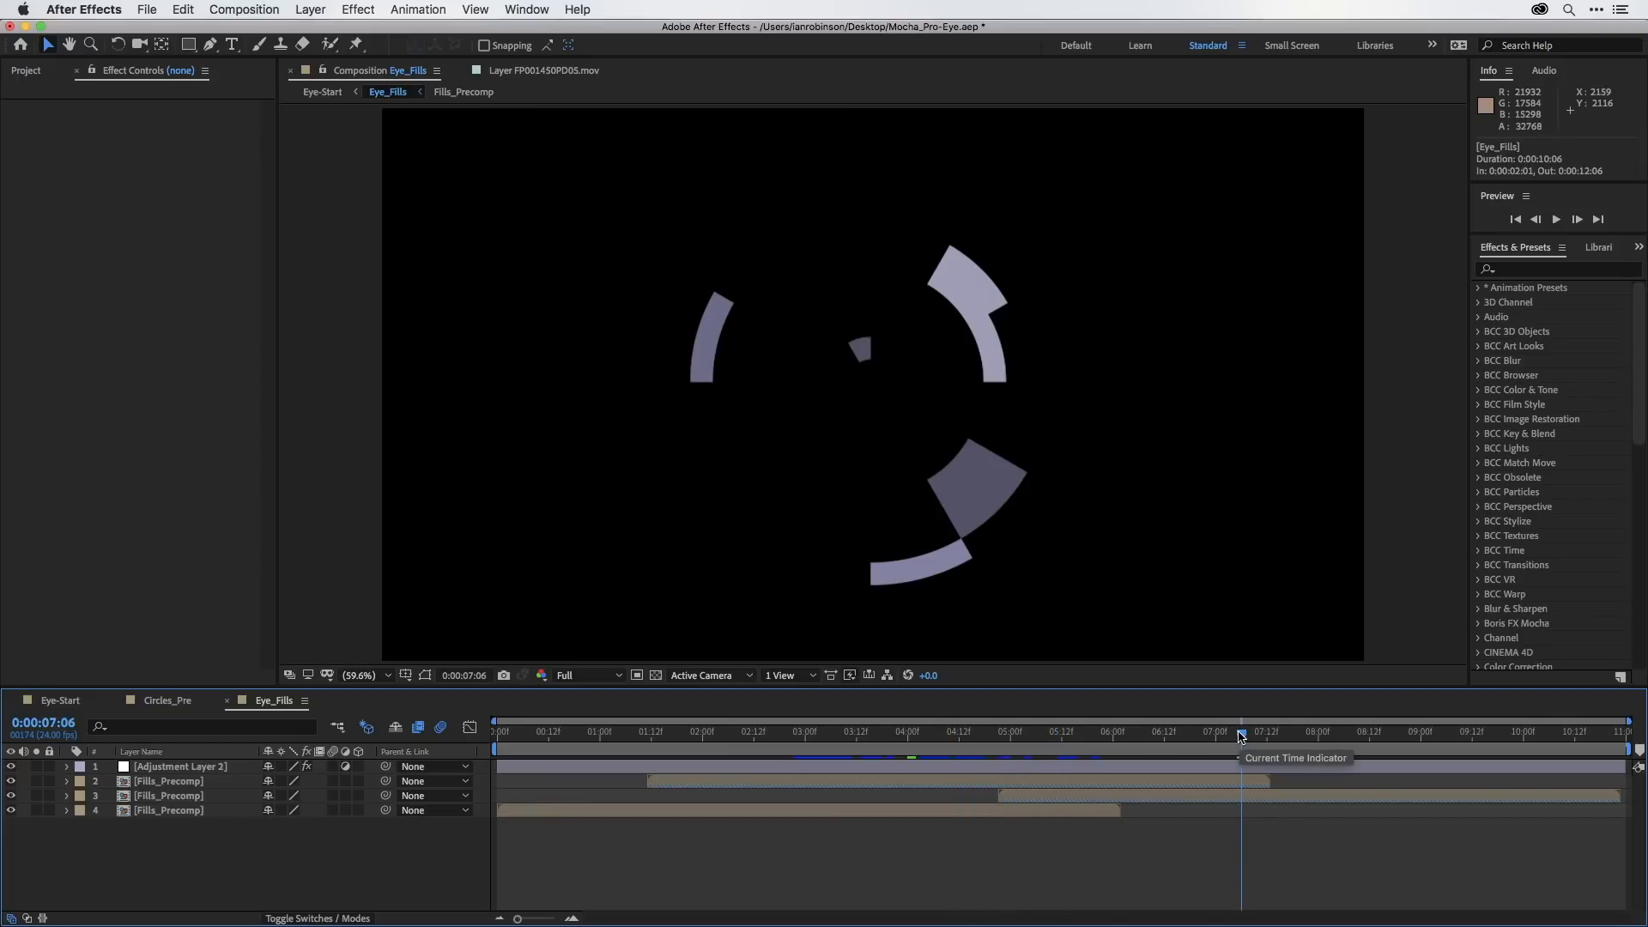
{"action": "left_click_drag", "start_coordinate": [1240, 736], "coordinate": [1091, 745]}
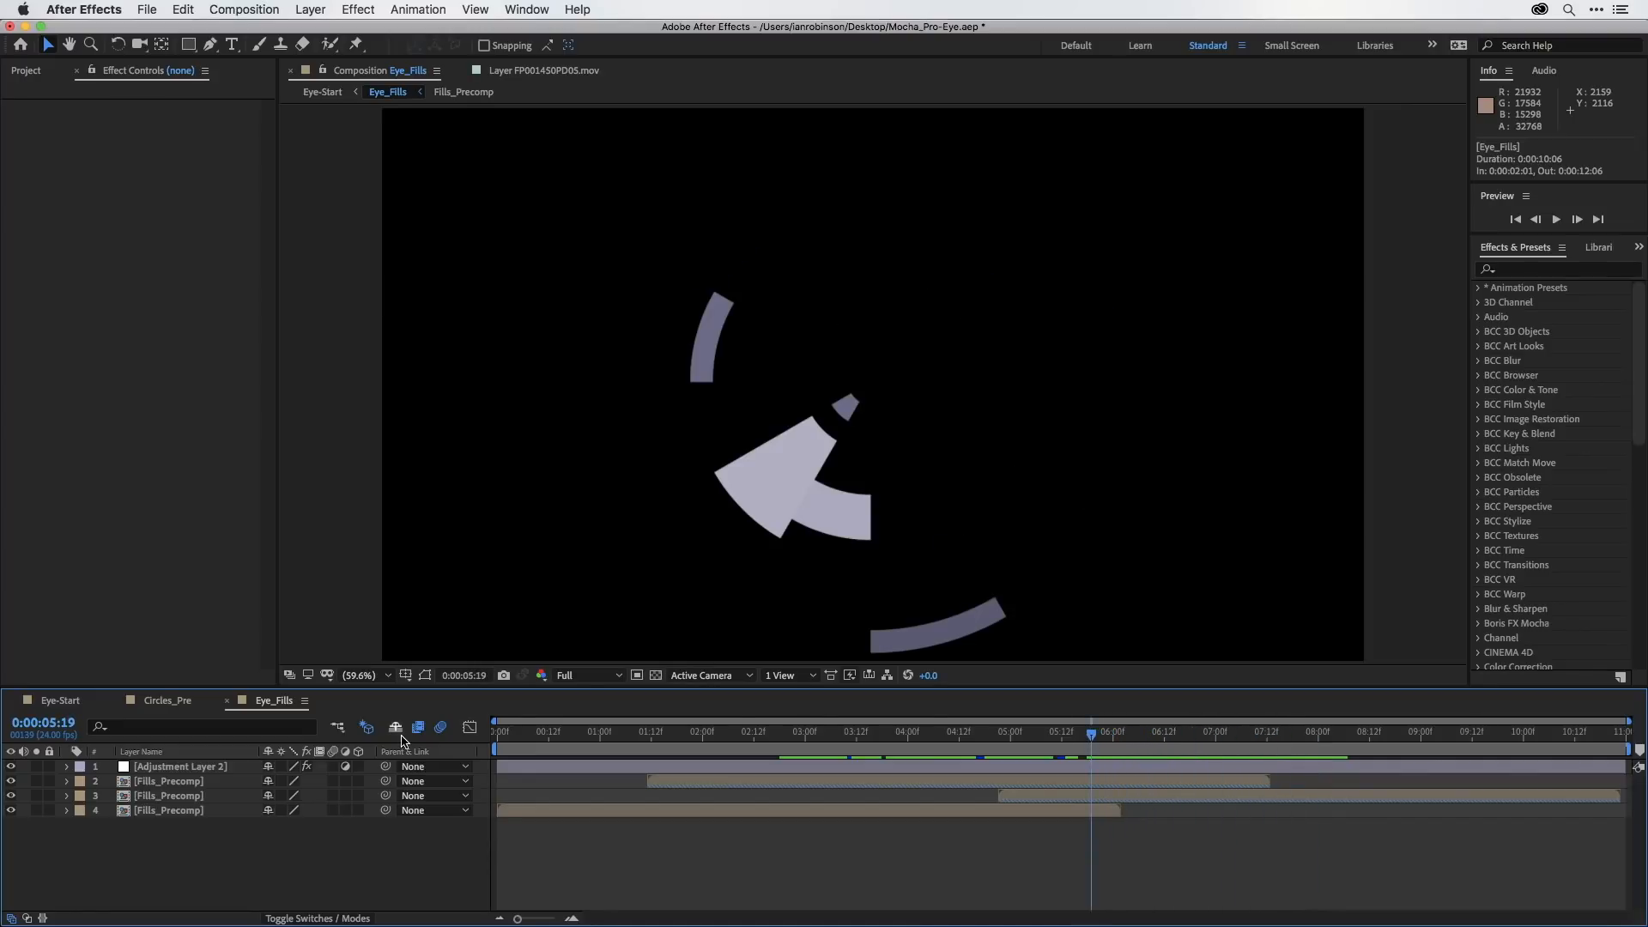
{"action": "left_click", "coordinate": [60, 700]}
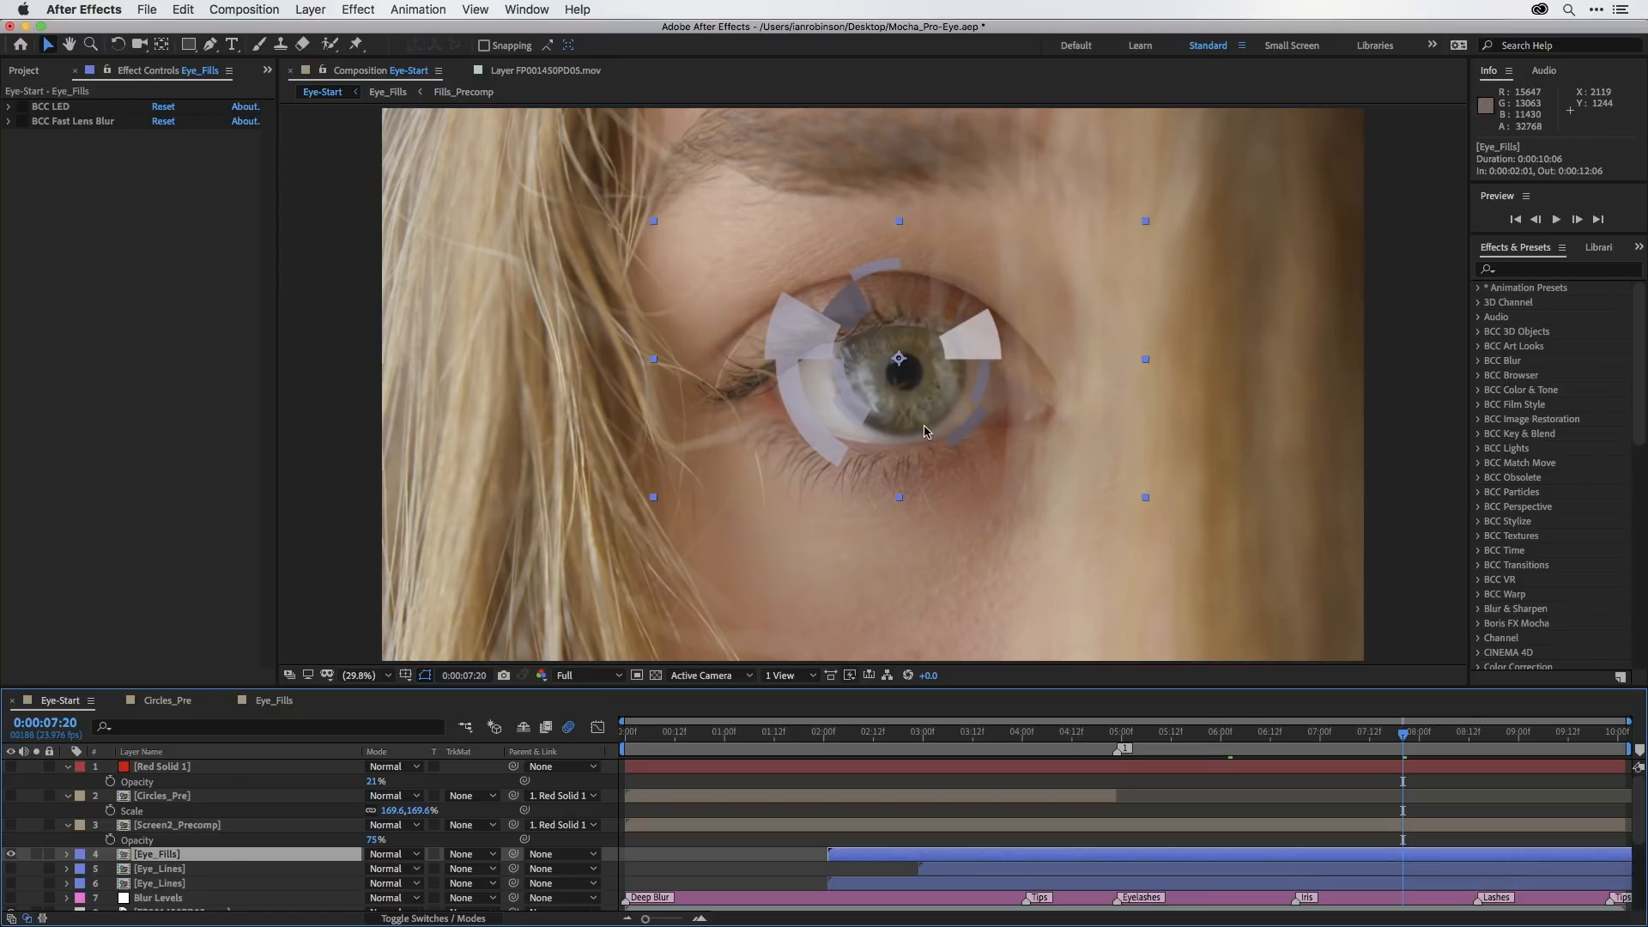
At 0:00:04:23, centre the Eye_Fills graphic on the pupil and scale it to 51%.
{"action": "key", "text": "j"}
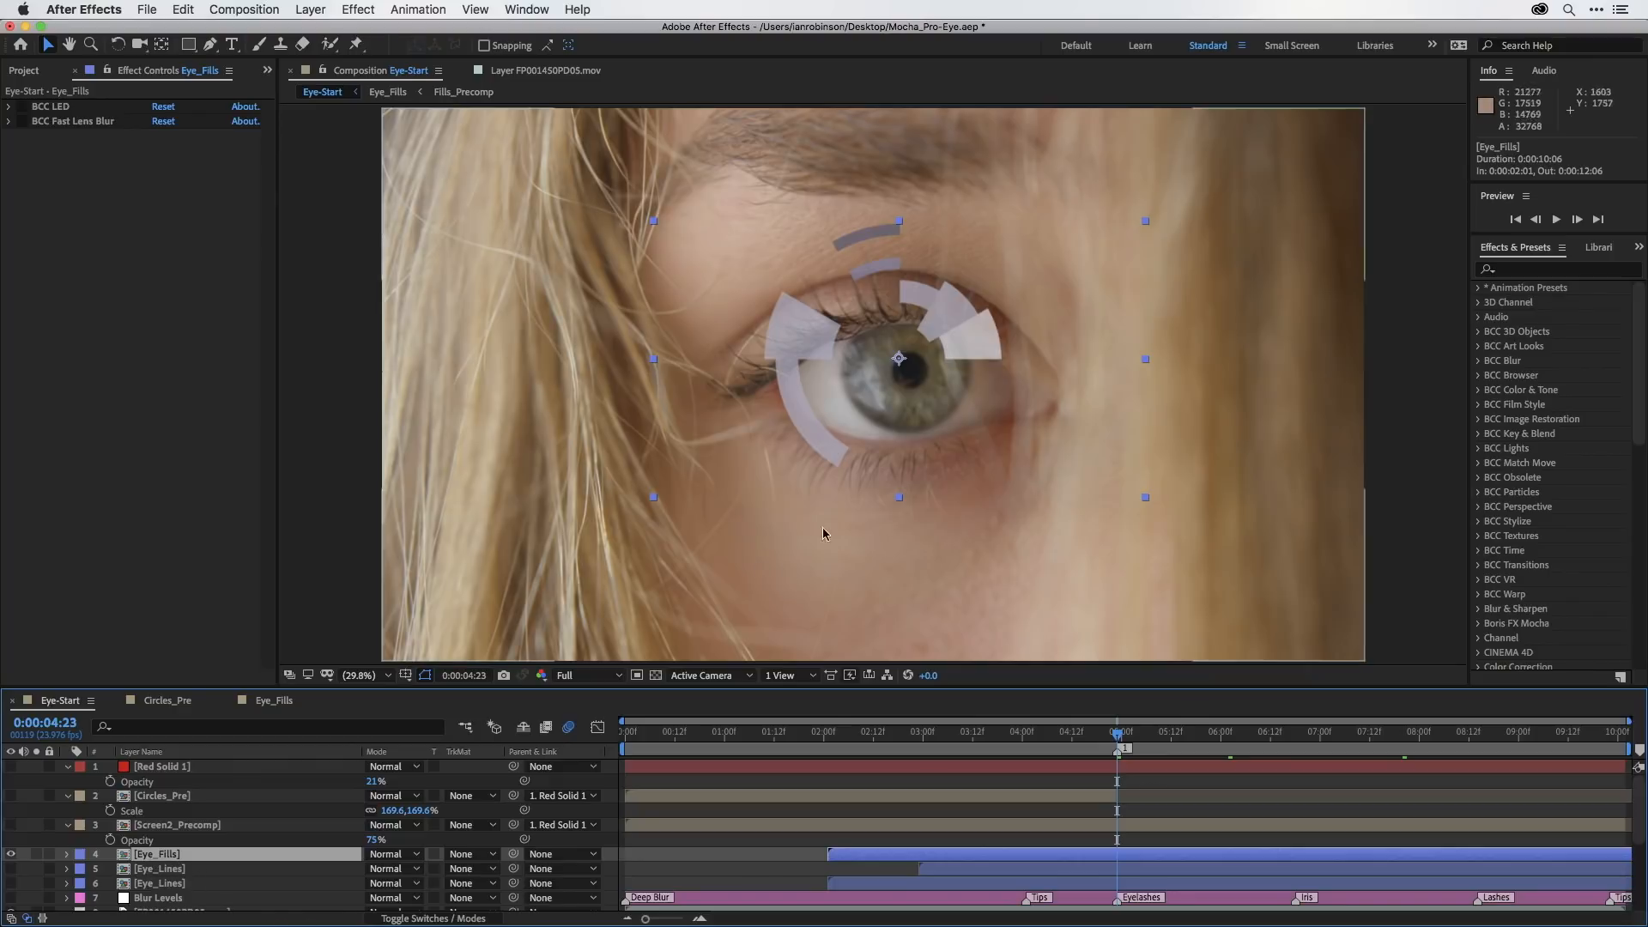
{"action": "left_click_drag", "start_coordinate": [951, 324], "coordinate": [962, 344]}
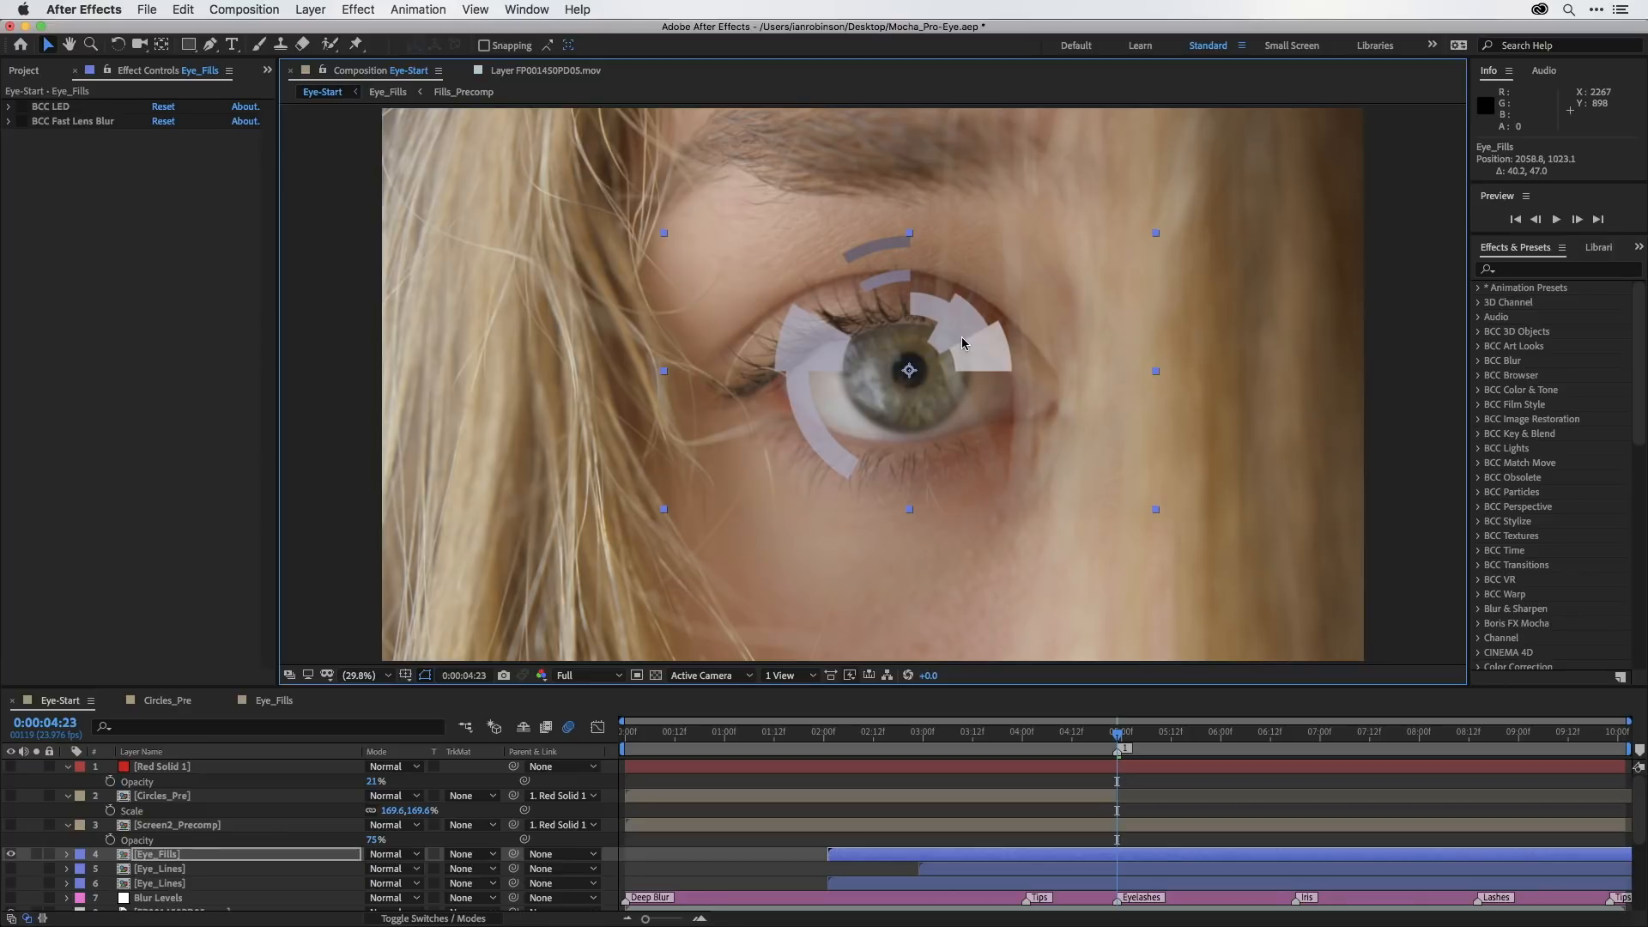
{"action": "left_click", "coordinate": [153, 856]}
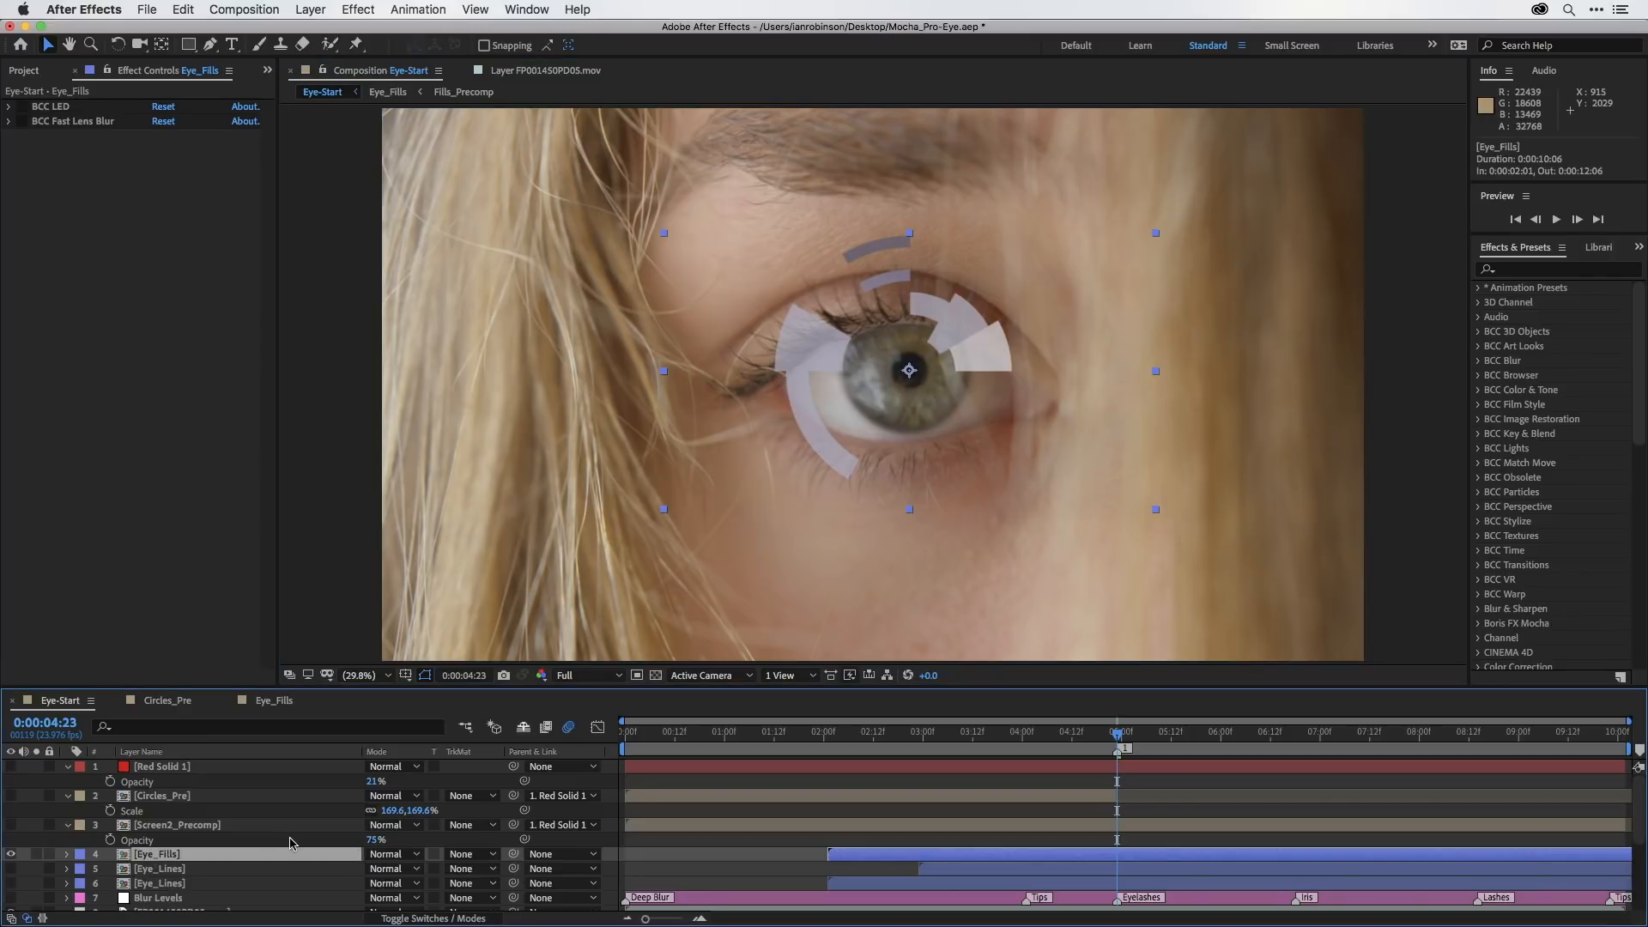
{"action": "key", "text": "s"}
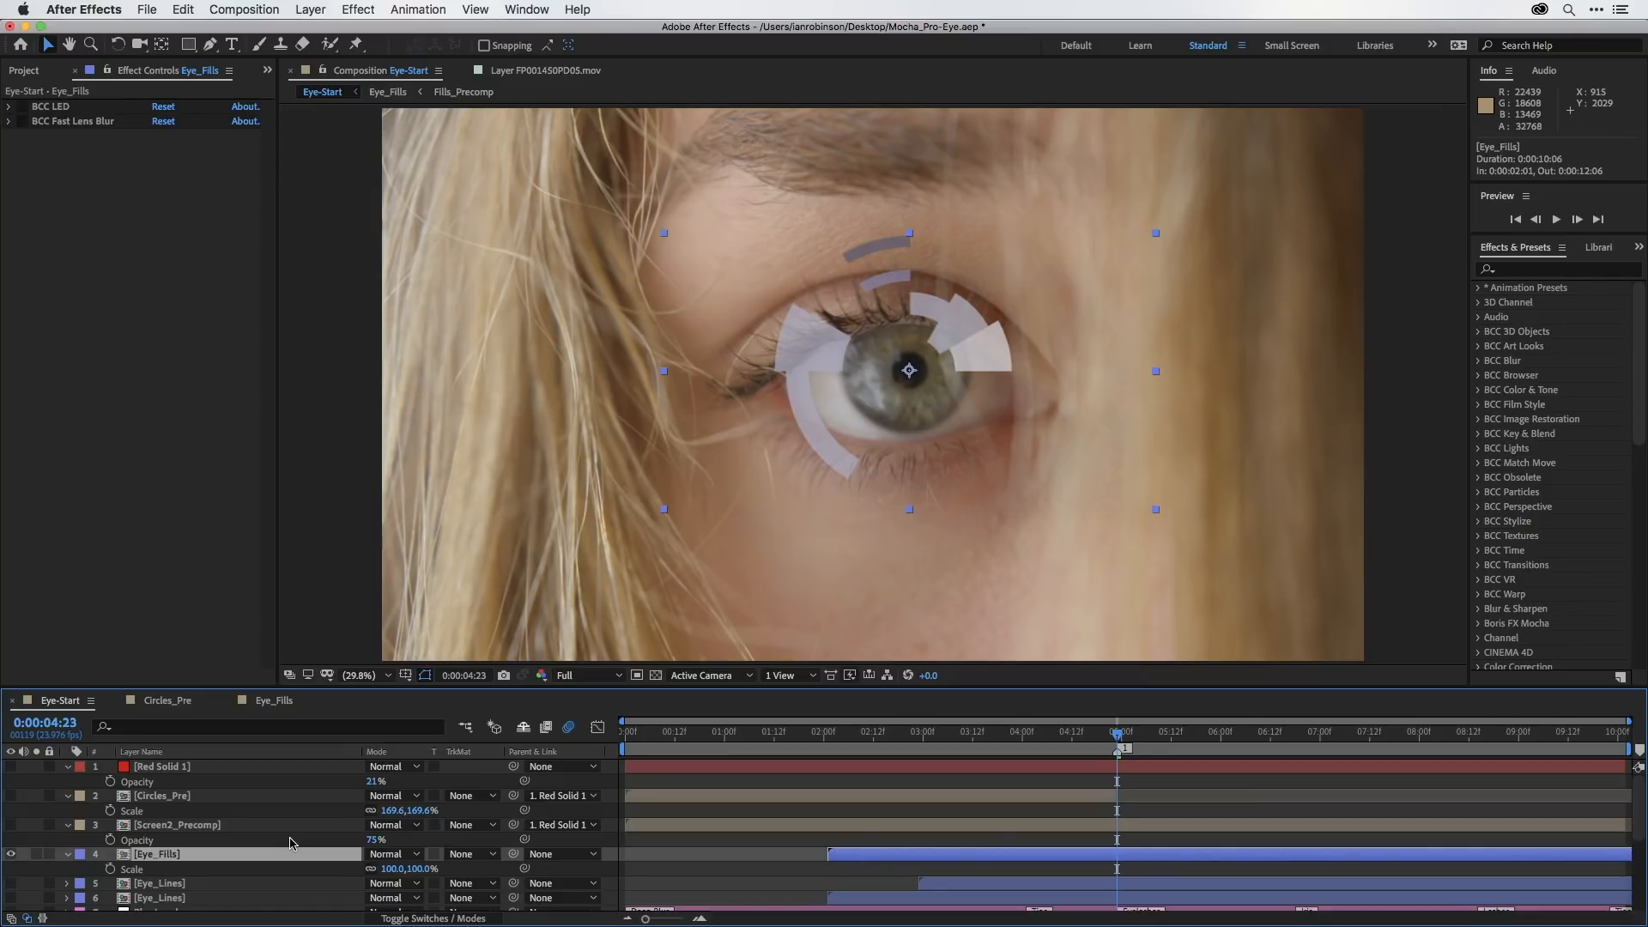
{"action": "left_click_drag", "start_coordinate": [392, 869], "coordinate": [360, 881]}
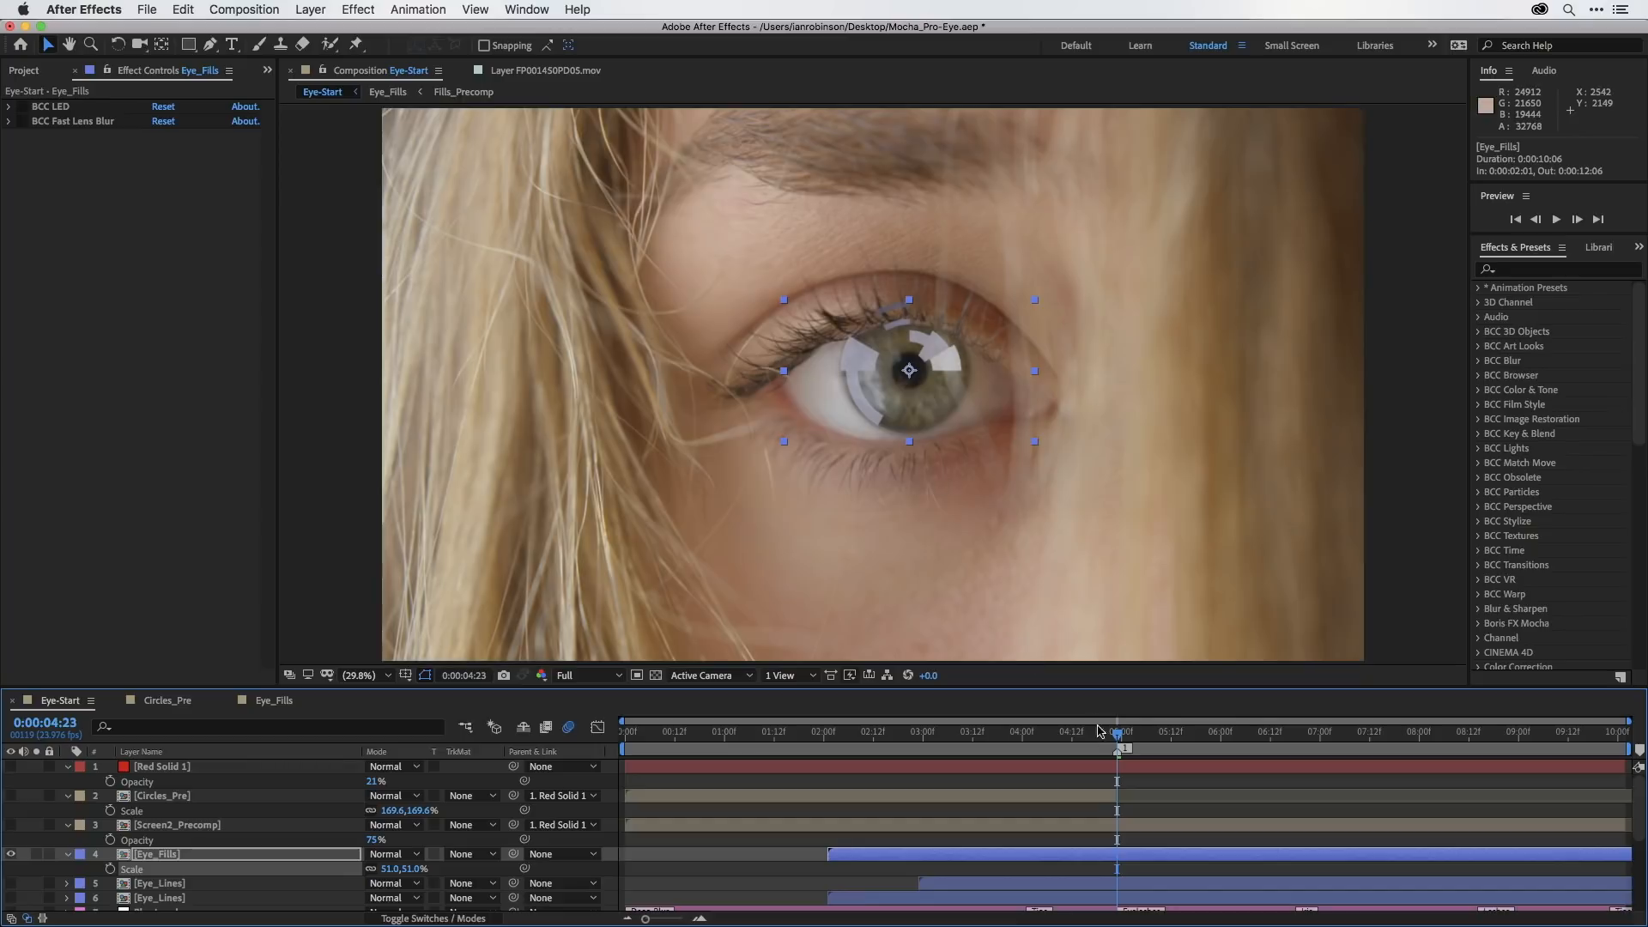
Parent Eye_Fills to Red Solid 1 at 0:00:04:23 and scrub to 0:00:08:03 to check how it follows the iris.
{"action": "mouse_move", "coordinate": [1127, 743]}
{"action": "left_mouse_down"}
{"action": "mouse_move", "coordinate": [1146, 740]}
{"action": "mouse_move", "coordinate": [1117, 740]}
{"action": "left_mouse_up"}
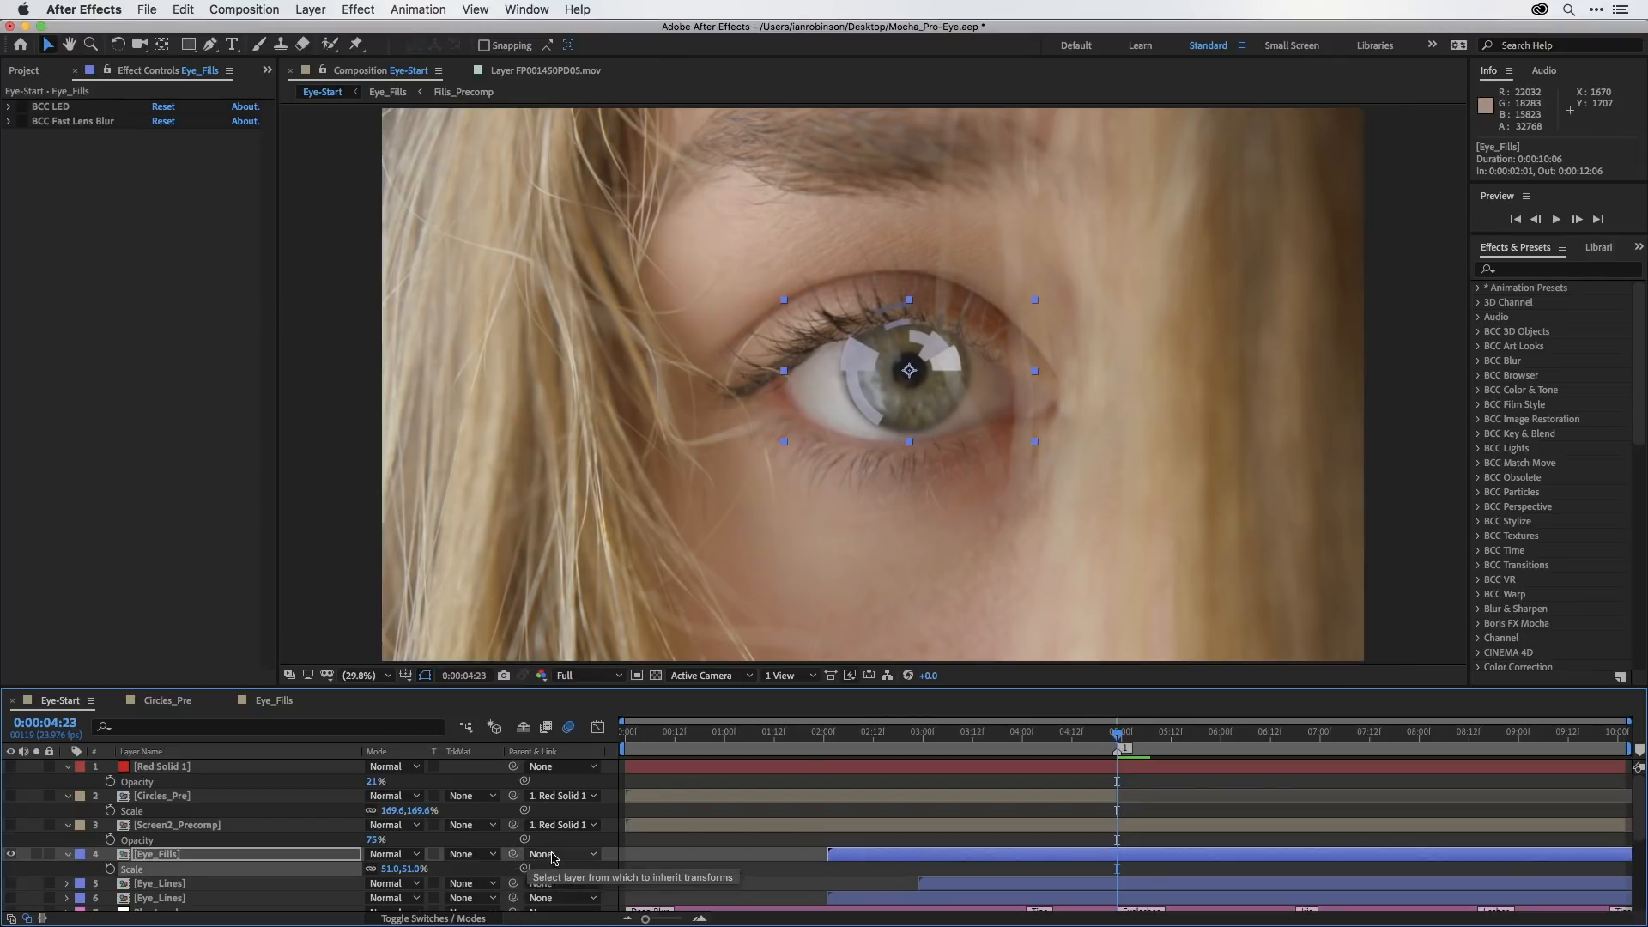
{"action": "left_click", "coordinate": [551, 855]}
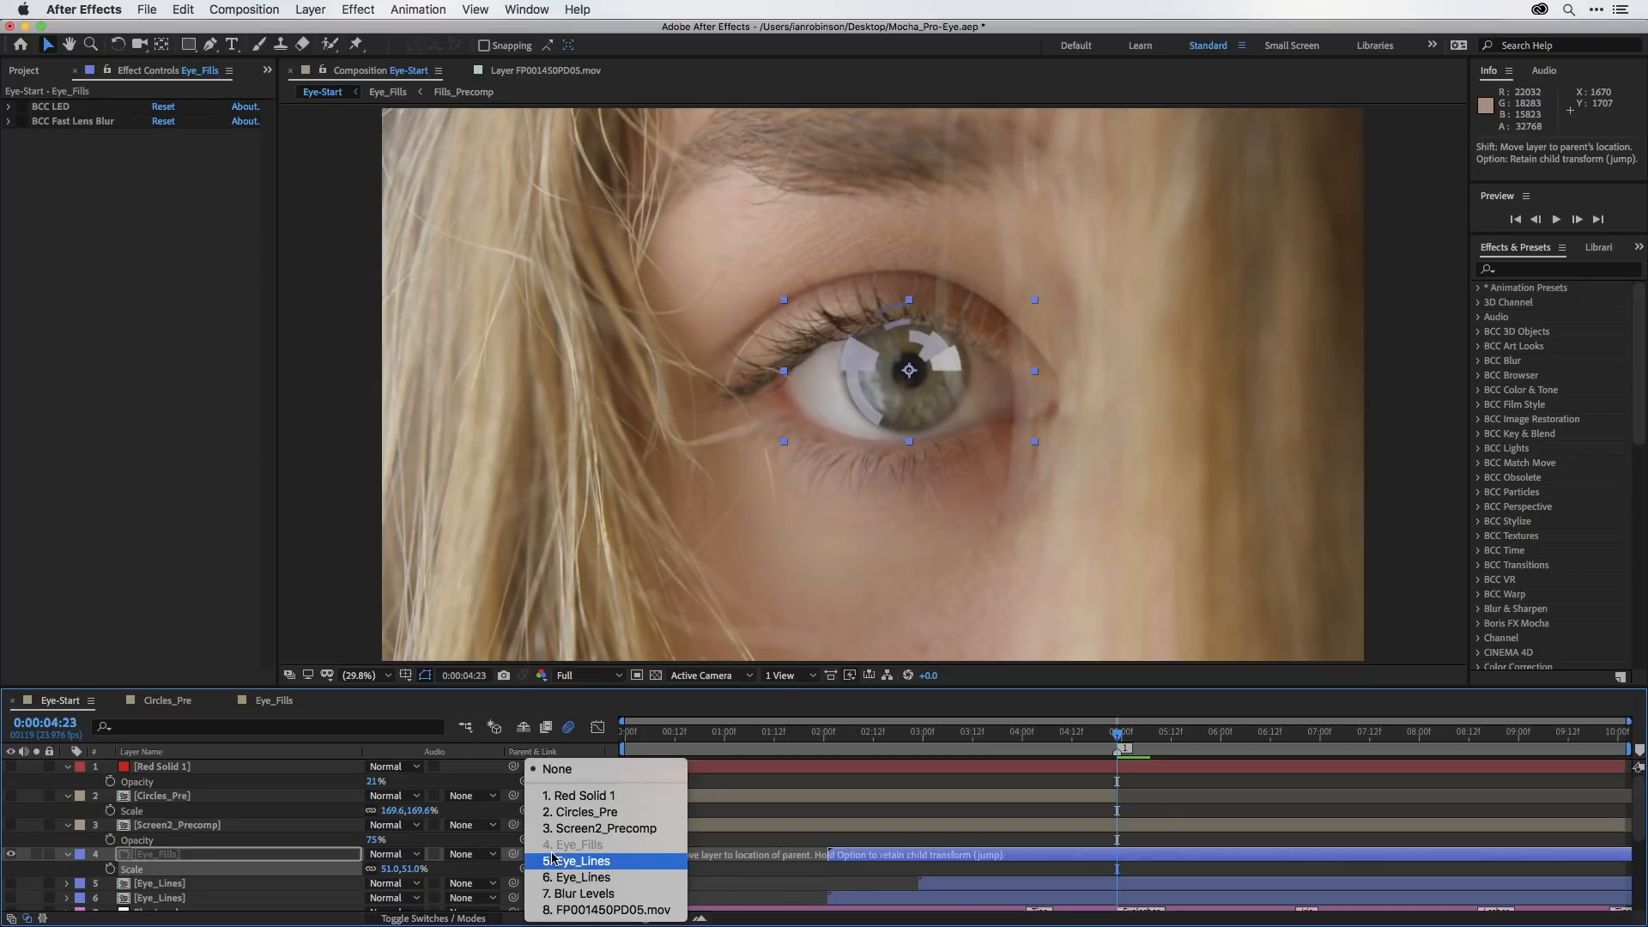
{"action": "left_click", "coordinate": [563, 796]}
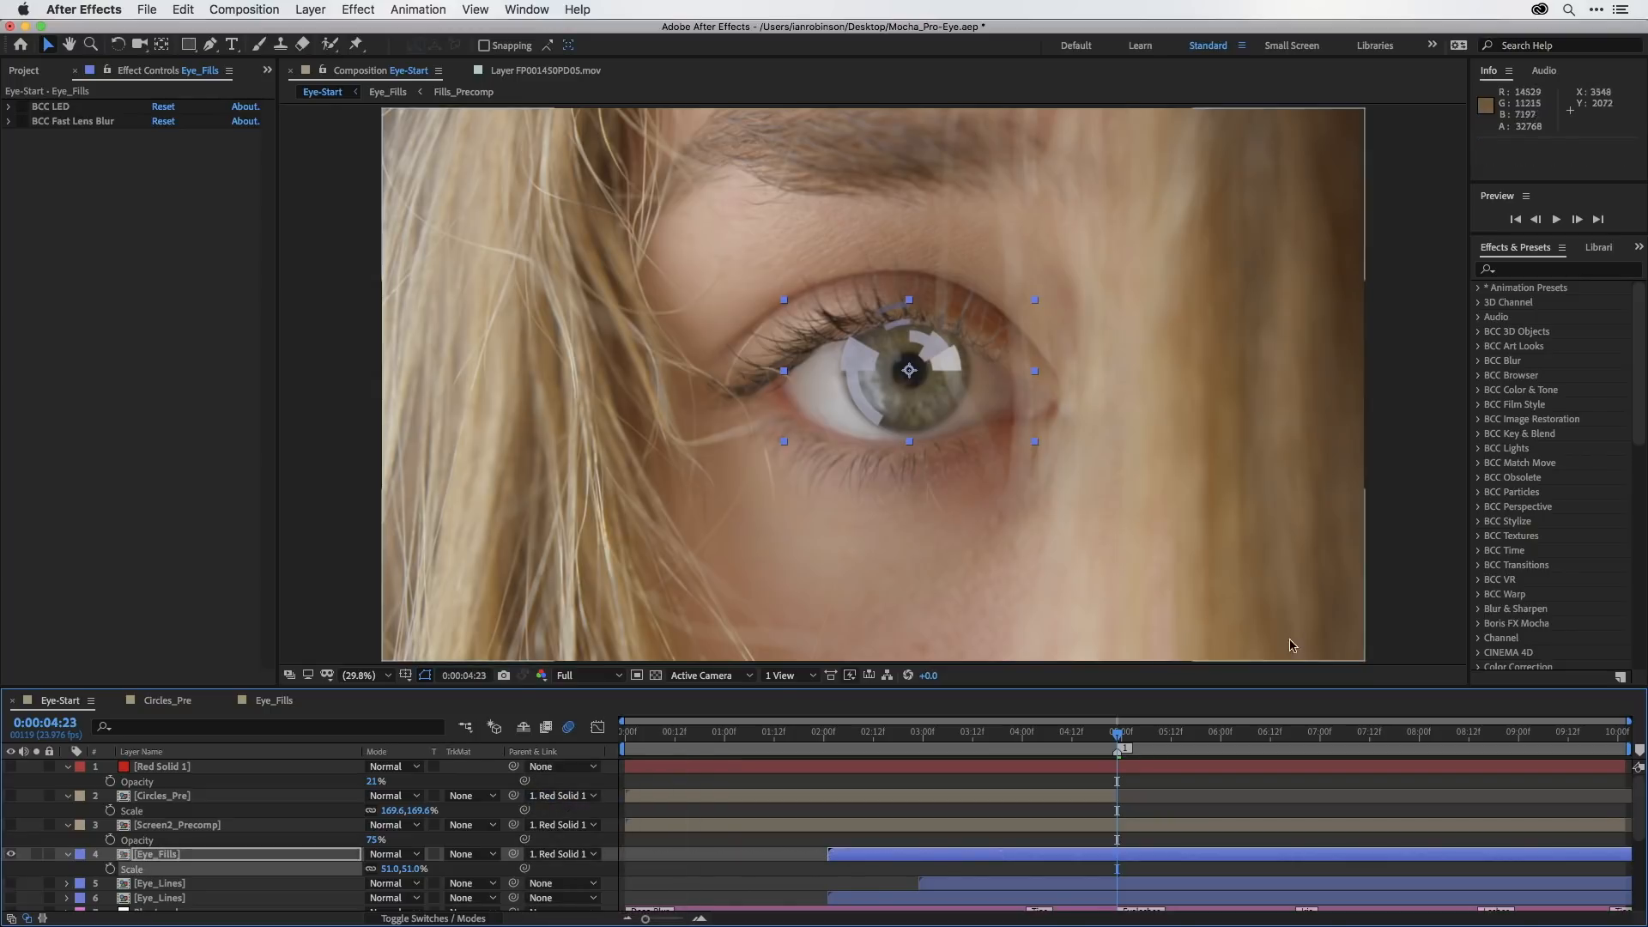
{"action": "left_click_drag", "start_coordinate": [1075, 733], "coordinate": [1432, 778]}
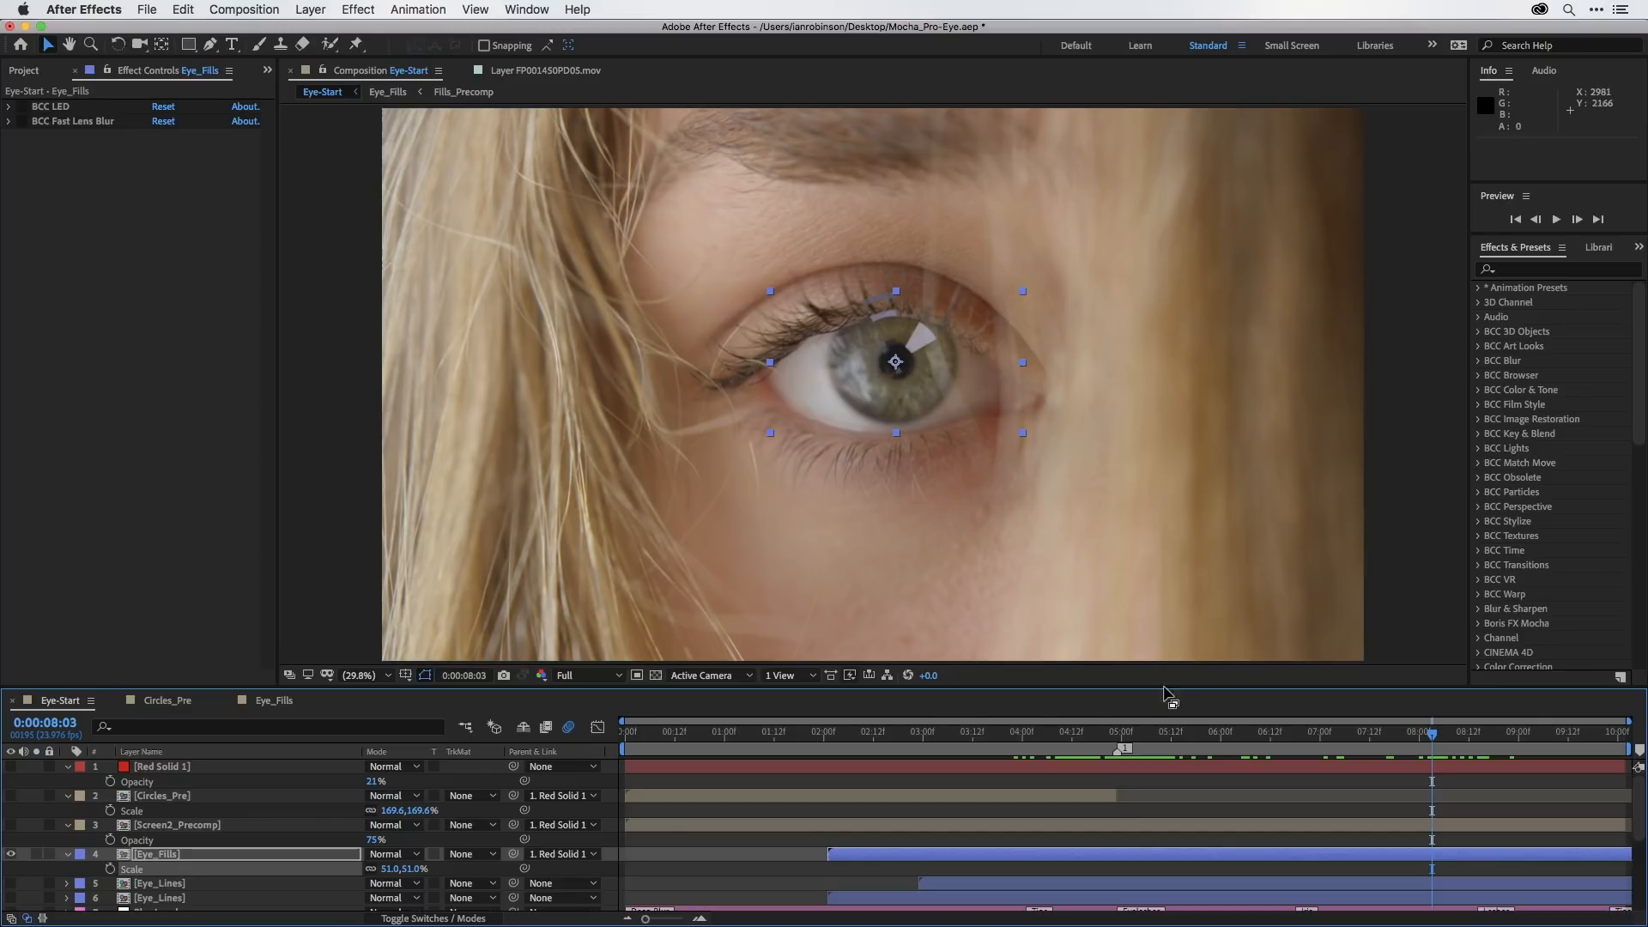
Return to 0:00:04:23, hide Eye_Fills and turn on the visibility of the Eye_Lines layer 5.
{"action": "key", "text": "1"}
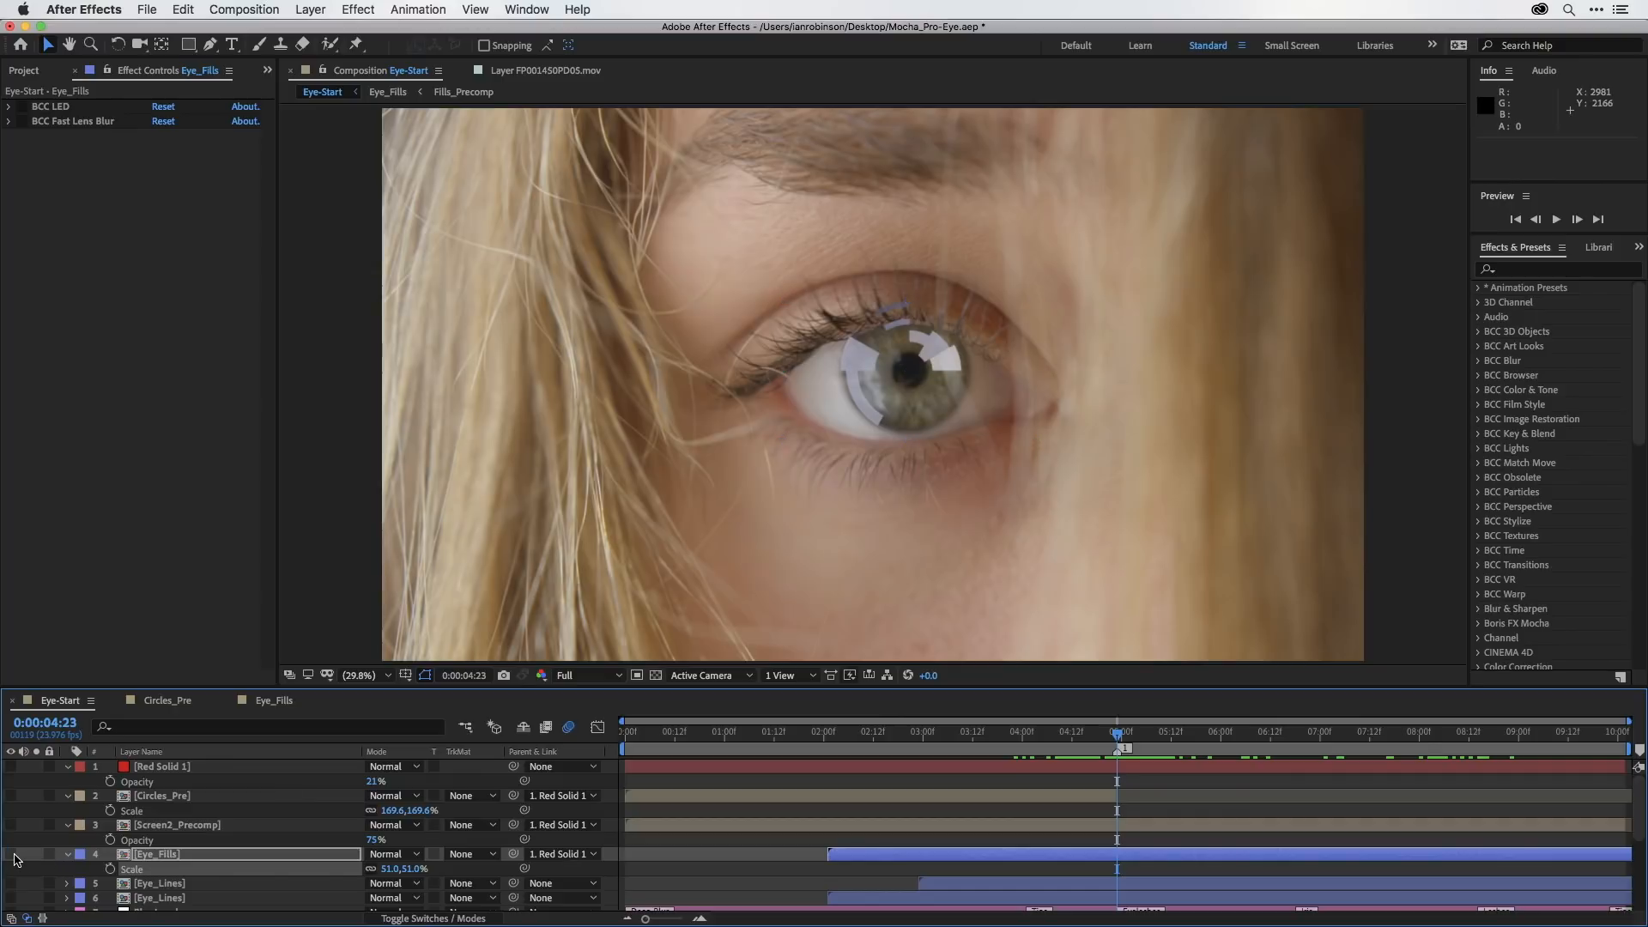
{"action": "left_click", "coordinate": [12, 854]}
{"action": "left_click", "coordinate": [11, 884]}
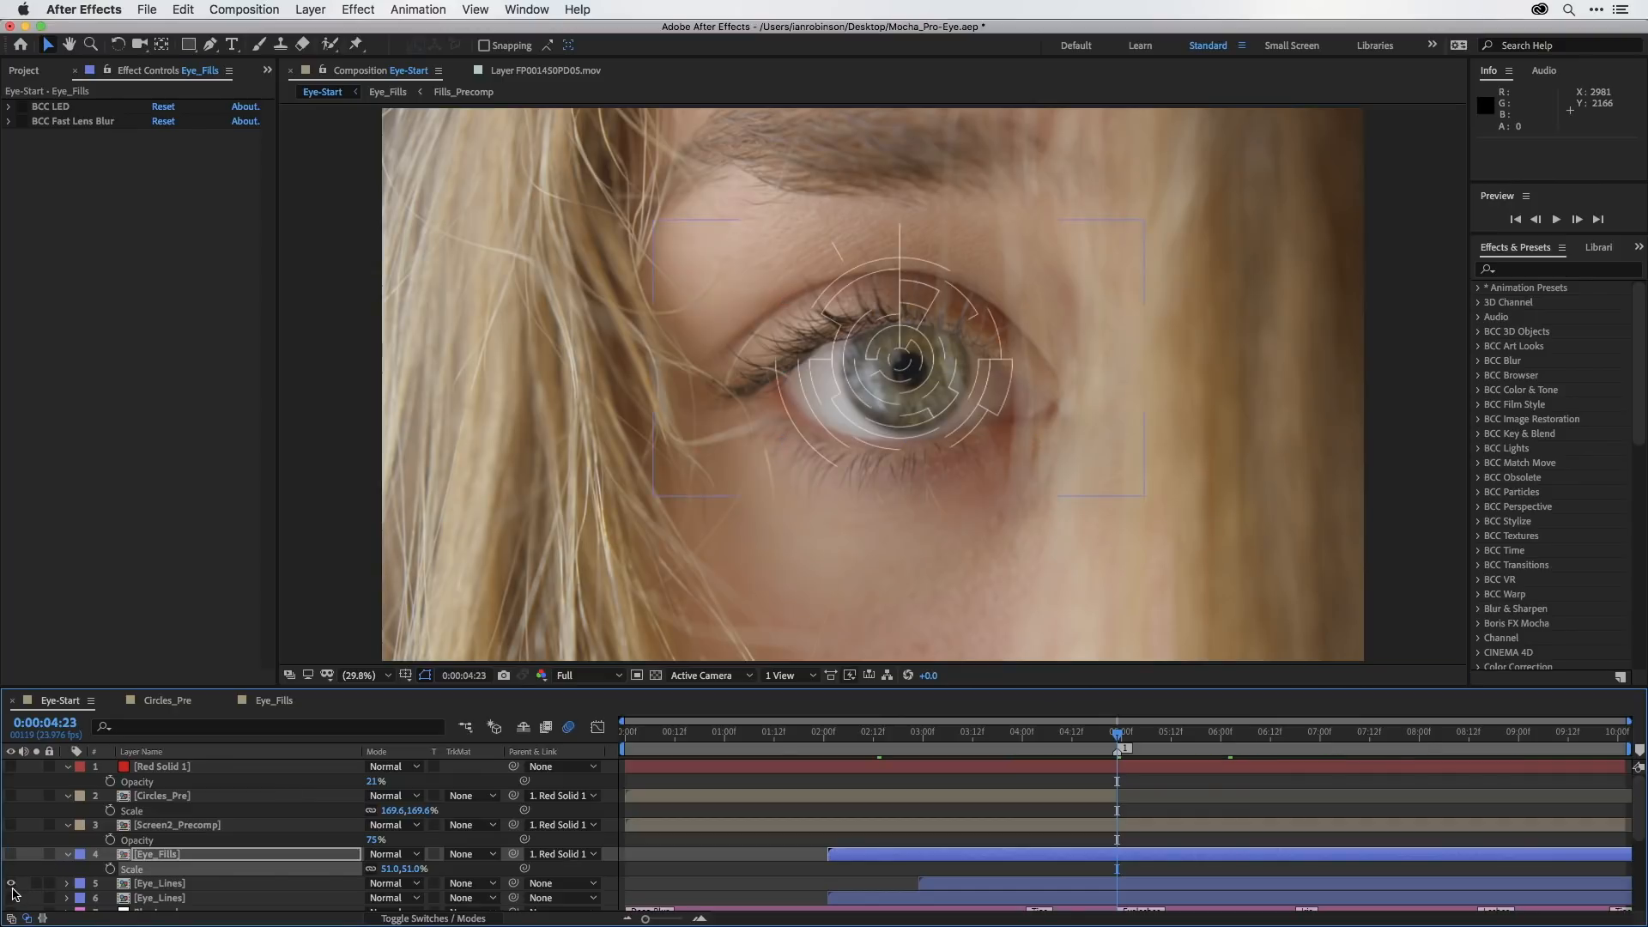
Centre the Eye_Lines layer 5 graphic on the pupil and set its scale to 60%.
{"action": "left_click", "coordinate": [143, 886]}
{"action": "key", "text": "s"}
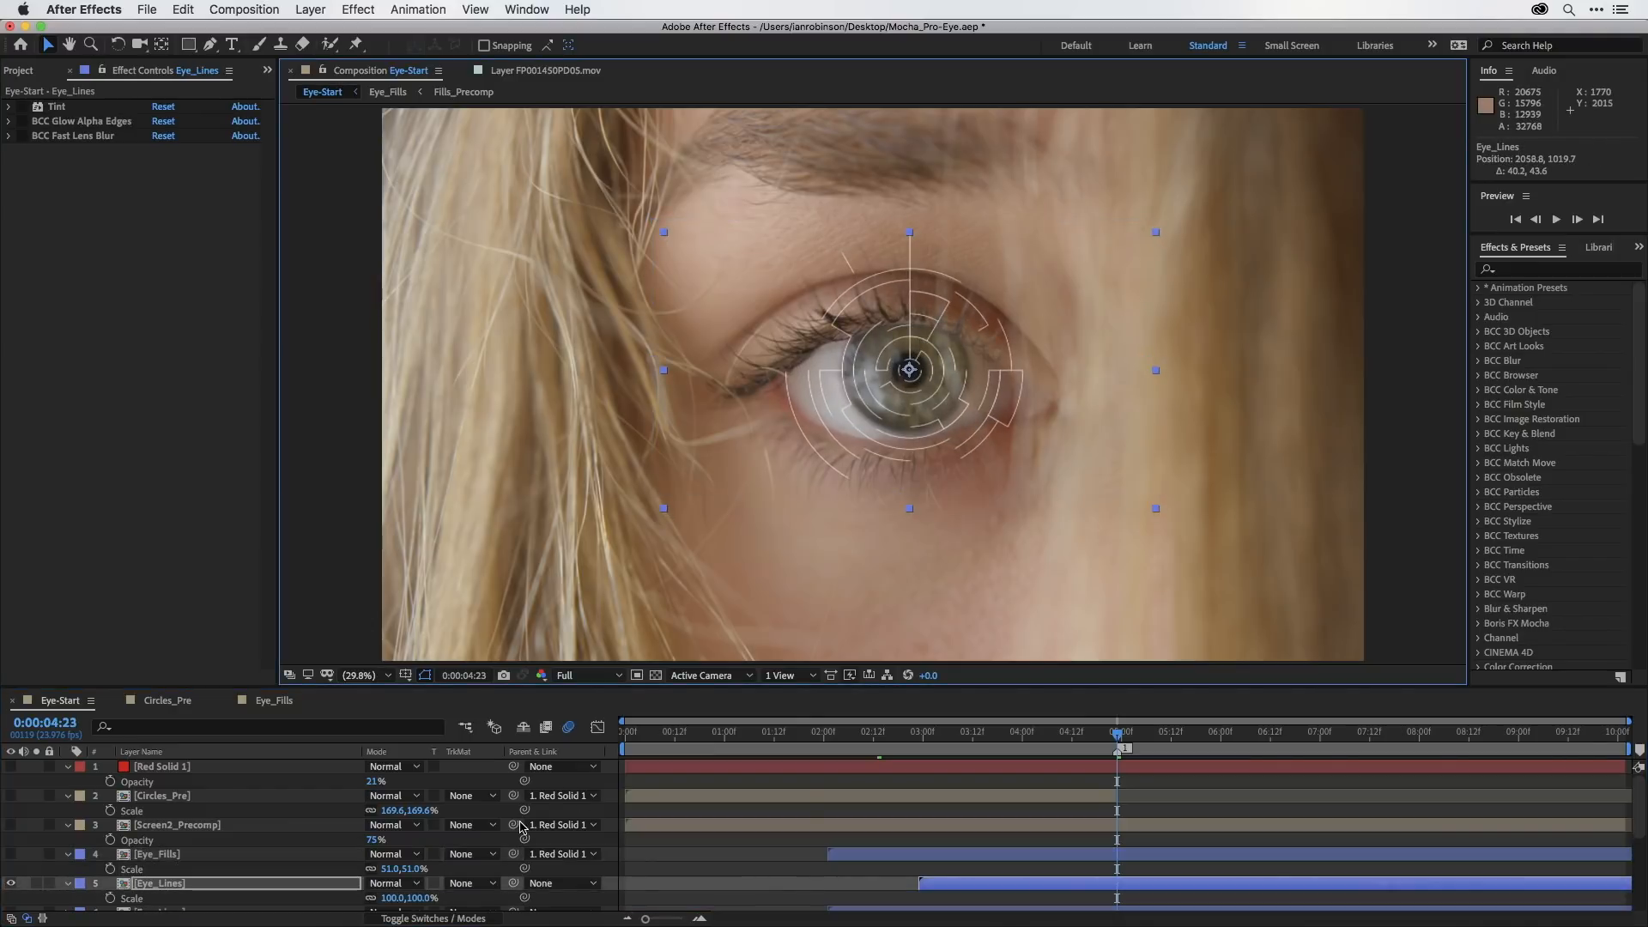
{"action": "left_click", "coordinate": [396, 898]}
{"action": "type", "text": "60"}
{"action": "key", "text": "Return"}
Show the Eye_Lines layer 6, centre it on the pupil and set its scale to 30%.
{"action": "scroll", "coordinate": [174, 903], "scroll_direction": "down", "scroll_amount": 1}
{"action": "left_click", "coordinate": [172, 898]}
{"action": "left_click", "coordinate": [11, 898]}
{"action": "key", "text": "s"}
{"action": "left_click", "coordinate": [395, 903]}
{"action": "type", "text": "30"}
{"action": "key", "text": "Return"}
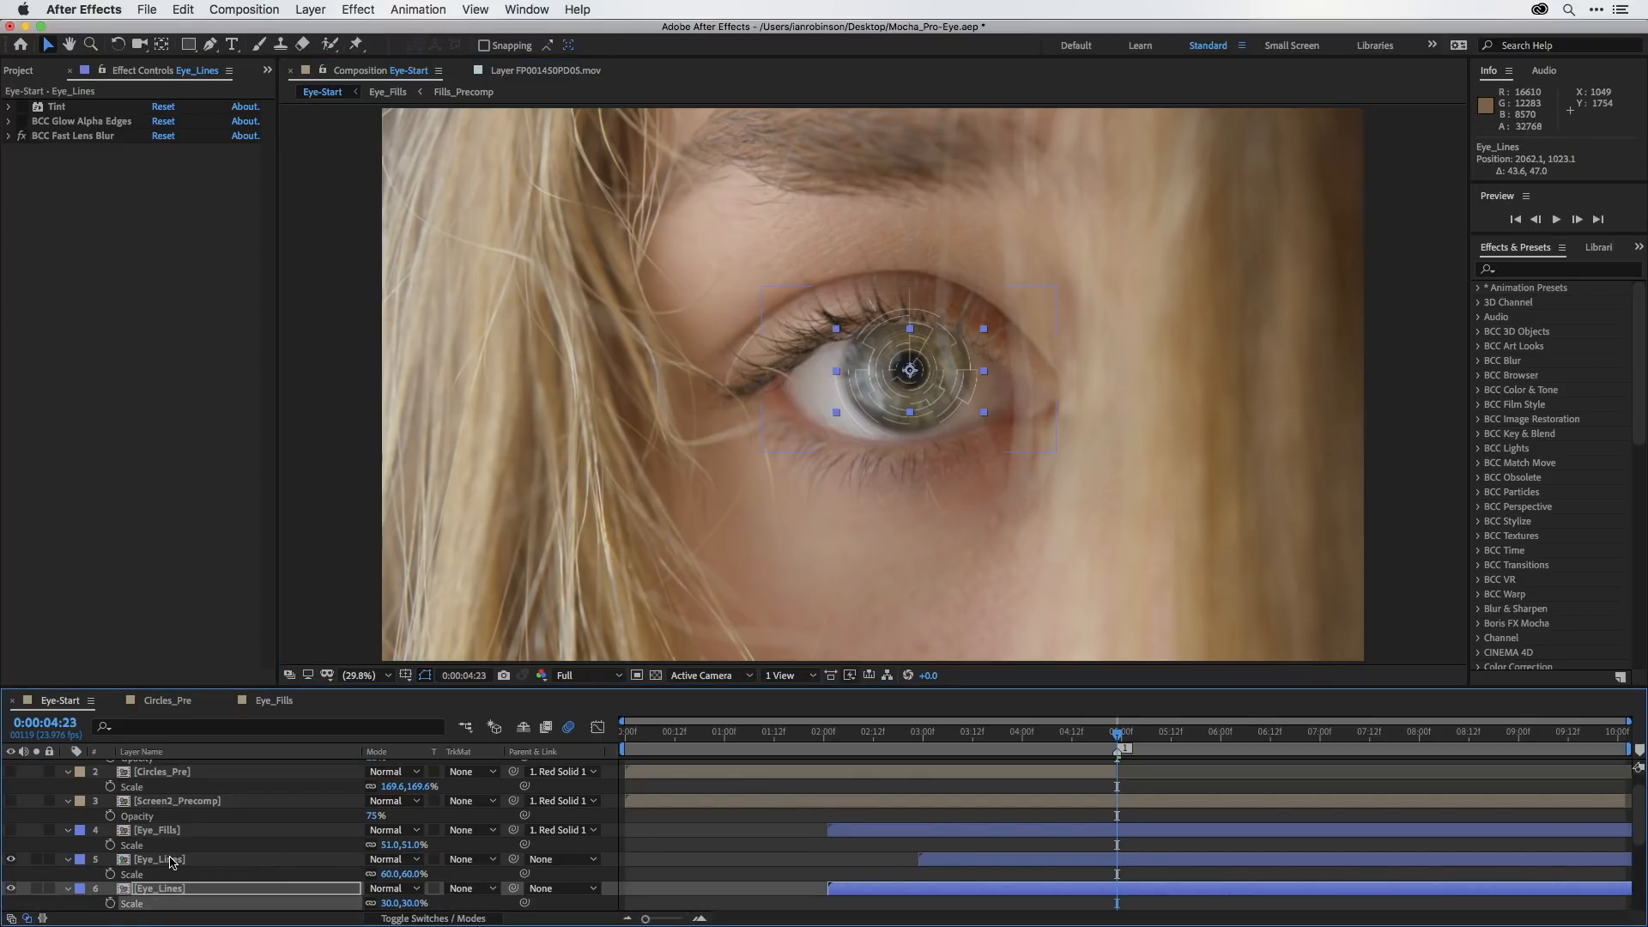
Parent both Eye_Lines layers to Red Solid 1 and scrub to 0:00:06:10 to check how they follow the eye.
{"action": "left_click", "coordinate": [170, 862]}
{"action": "left_click", "coordinate": [165, 890], "text": "shift"}
{"action": "left_click", "coordinate": [553, 860]}
{"action": "left_click", "coordinate": [567, 790]}
{"action": "left_click_drag", "start_coordinate": [1117, 733], "coordinate": [1264, 715]}
Show Eye_Fills again, scrub to 0:00:07:19 to check the combined eye graphics, and deselect the layers.
{"action": "left_click", "coordinate": [10, 830]}
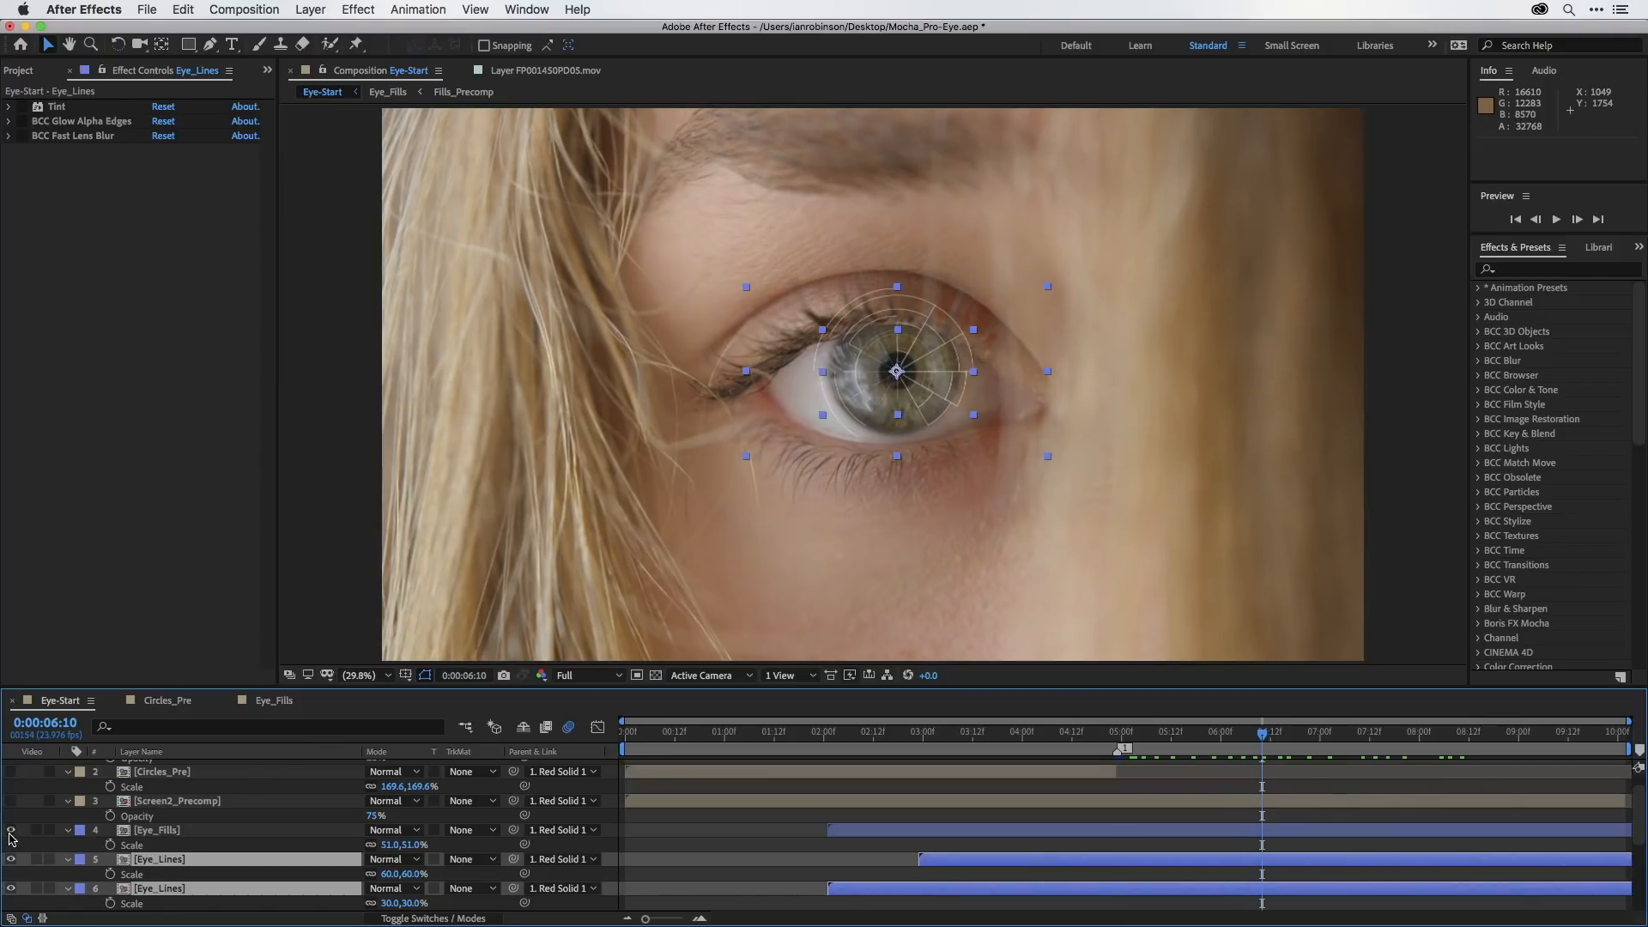
{"action": "left_click_drag", "start_coordinate": [1263, 734], "coordinate": [1401, 738]}
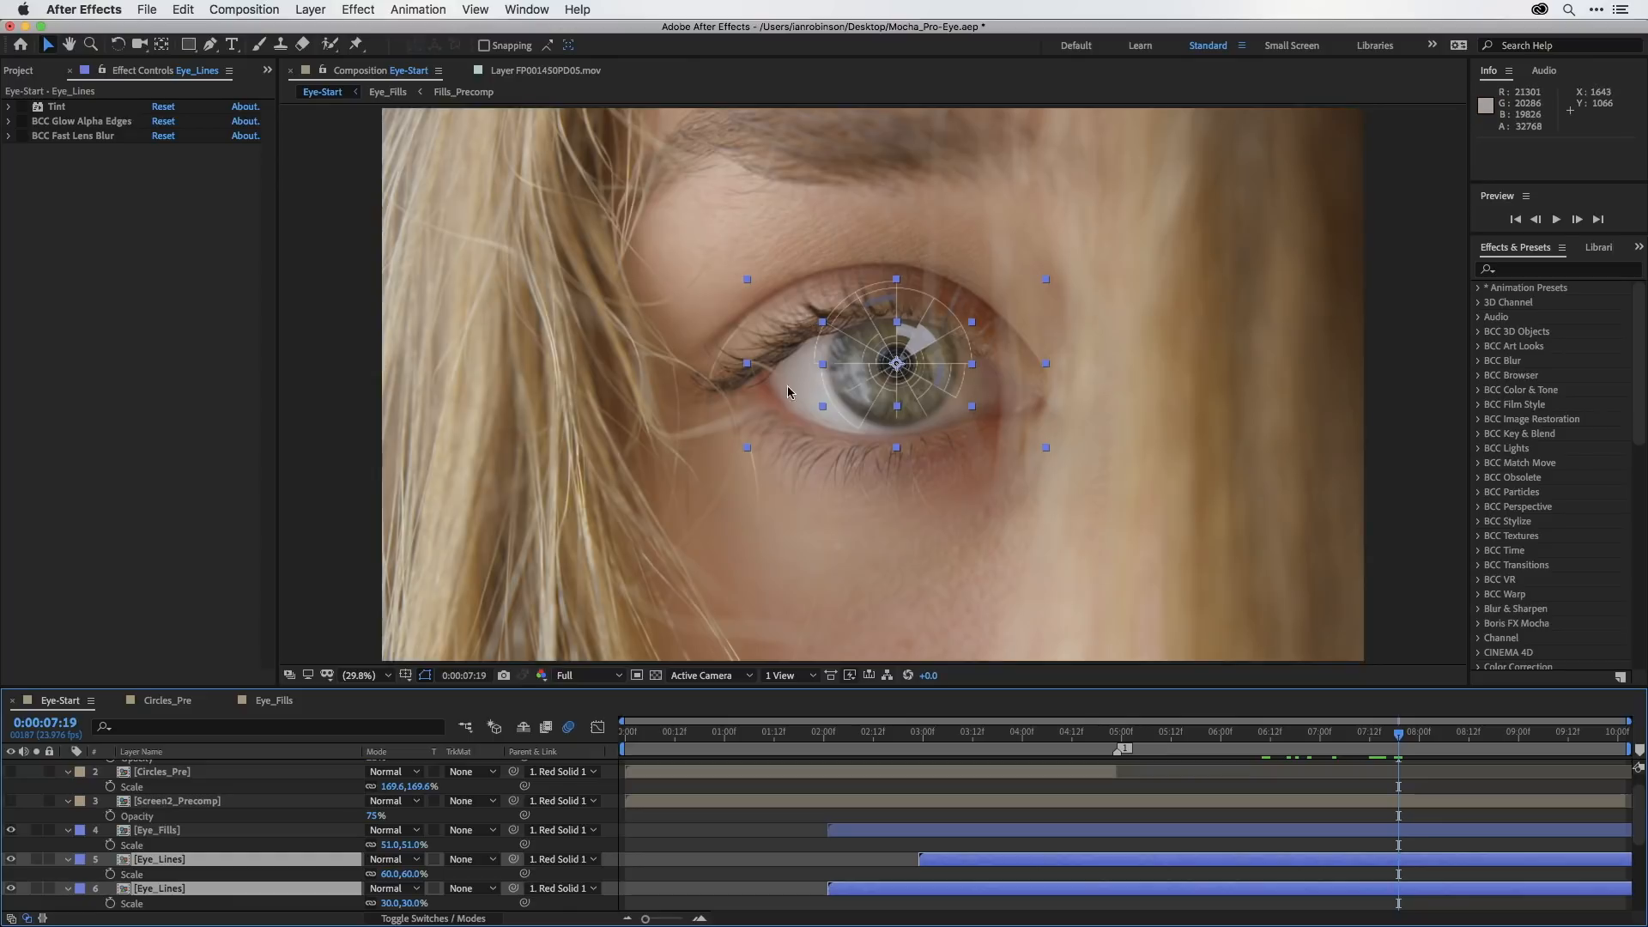
{"action": "left_click", "coordinate": [80, 850]}
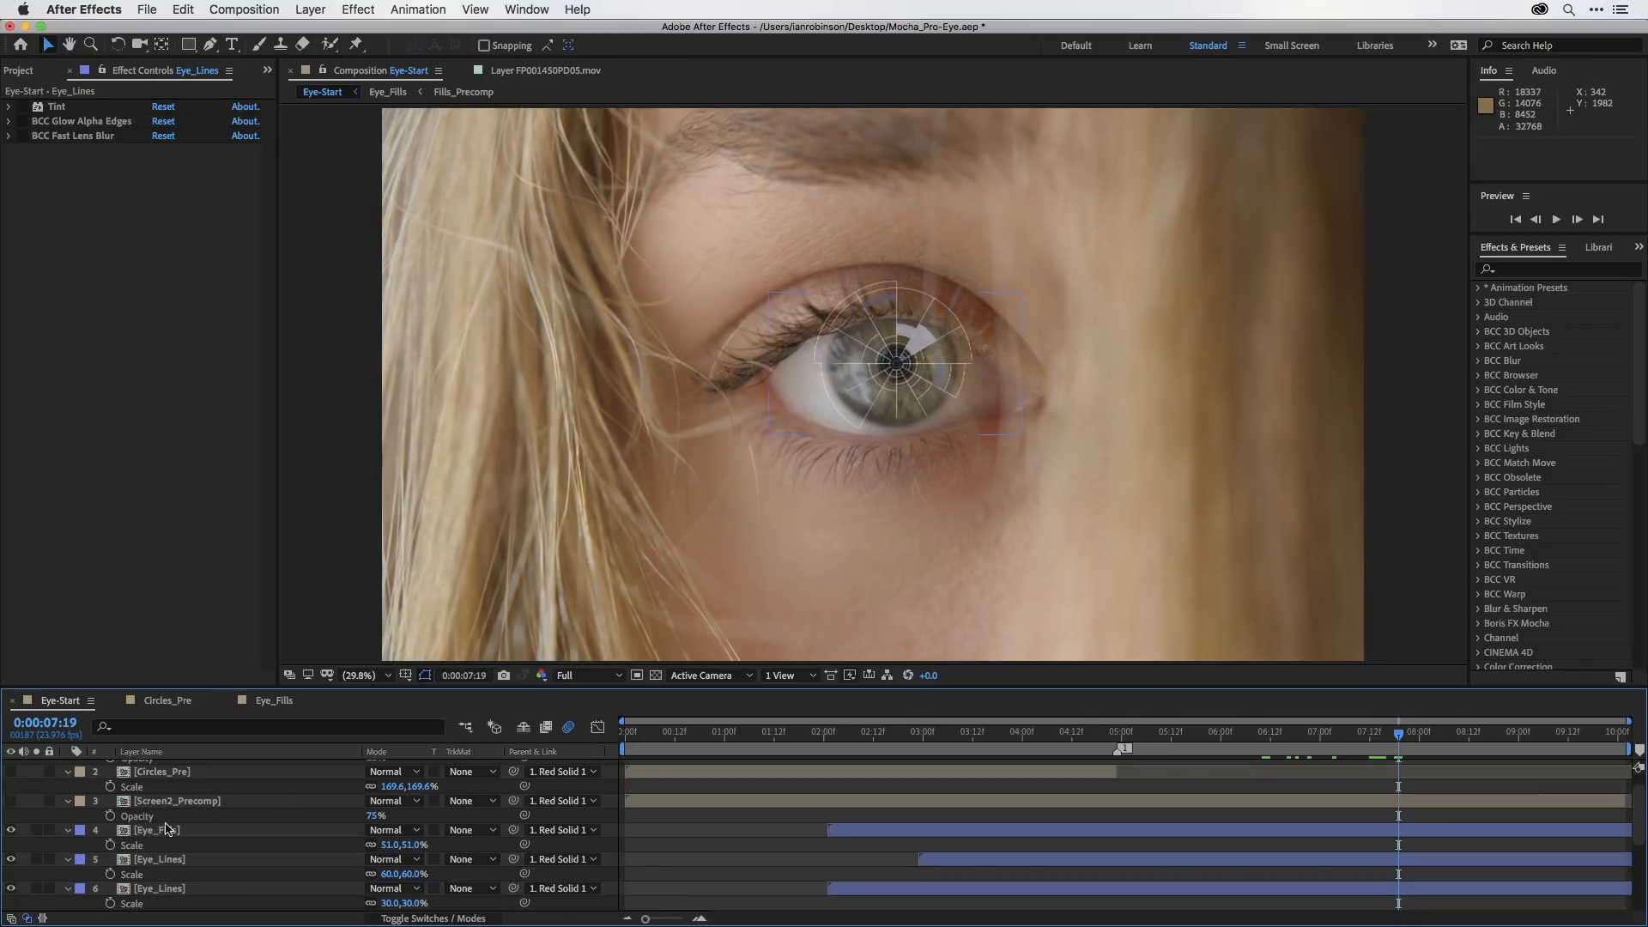
Delete the S_FilmEffect effect from the FP001450PD05.mov layer 8 and expand Mocha Pro's Matte settings.
{"action": "scroll", "coordinate": [168, 828], "scroll_direction": "down", "scroll_amount": 3}
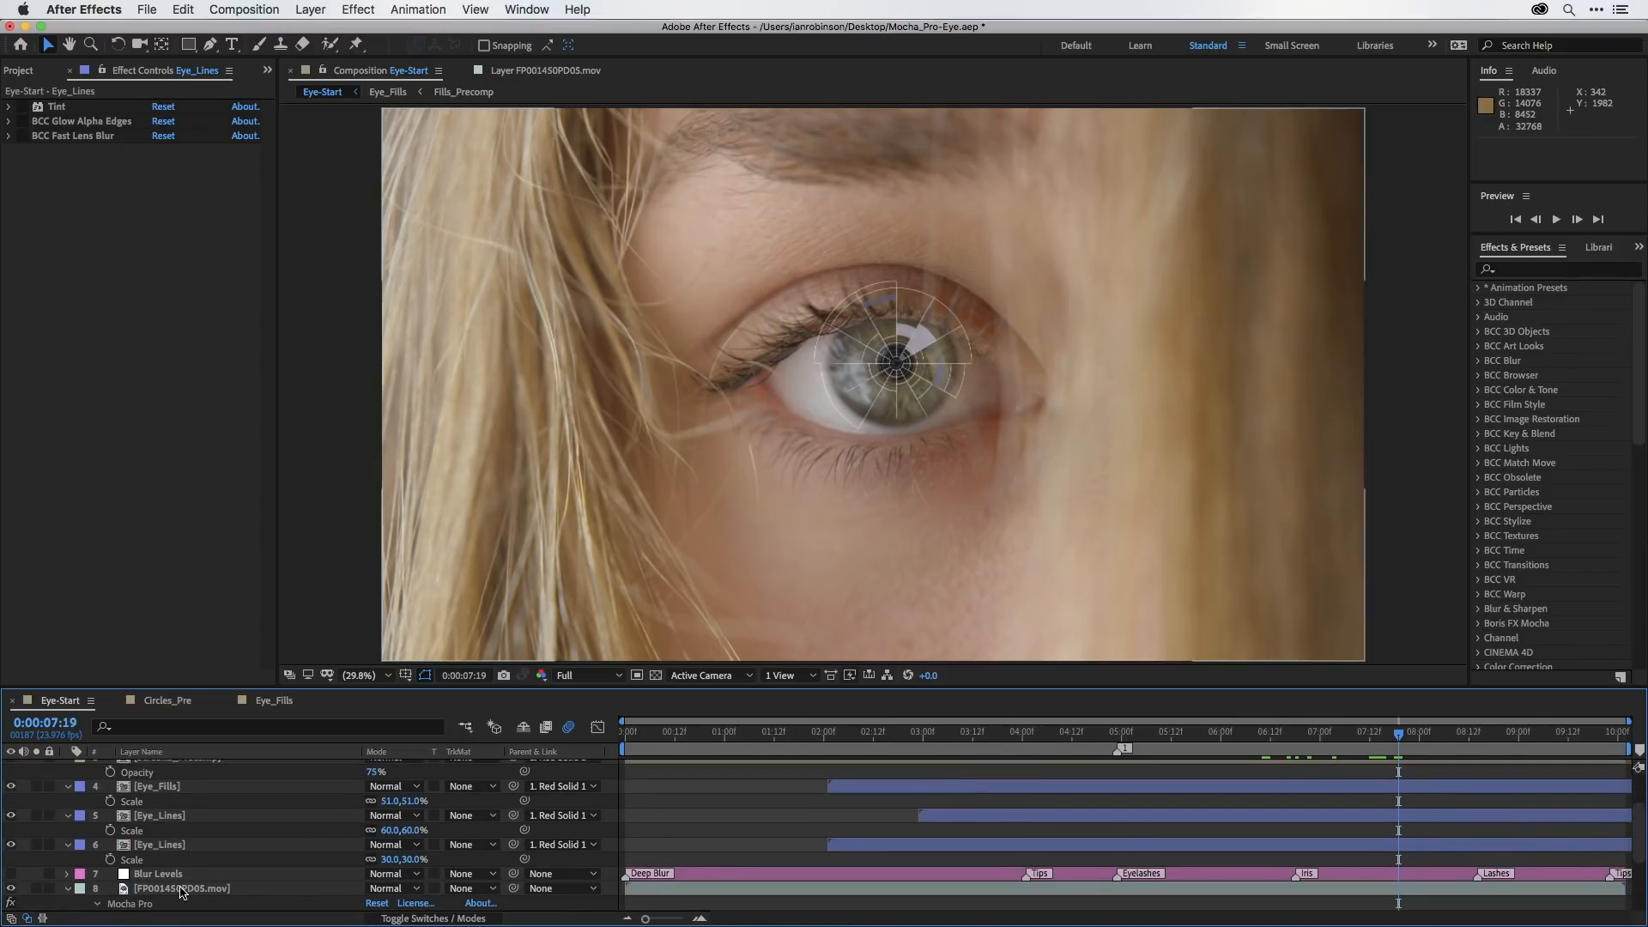
{"action": "left_click", "coordinate": [147, 892]}
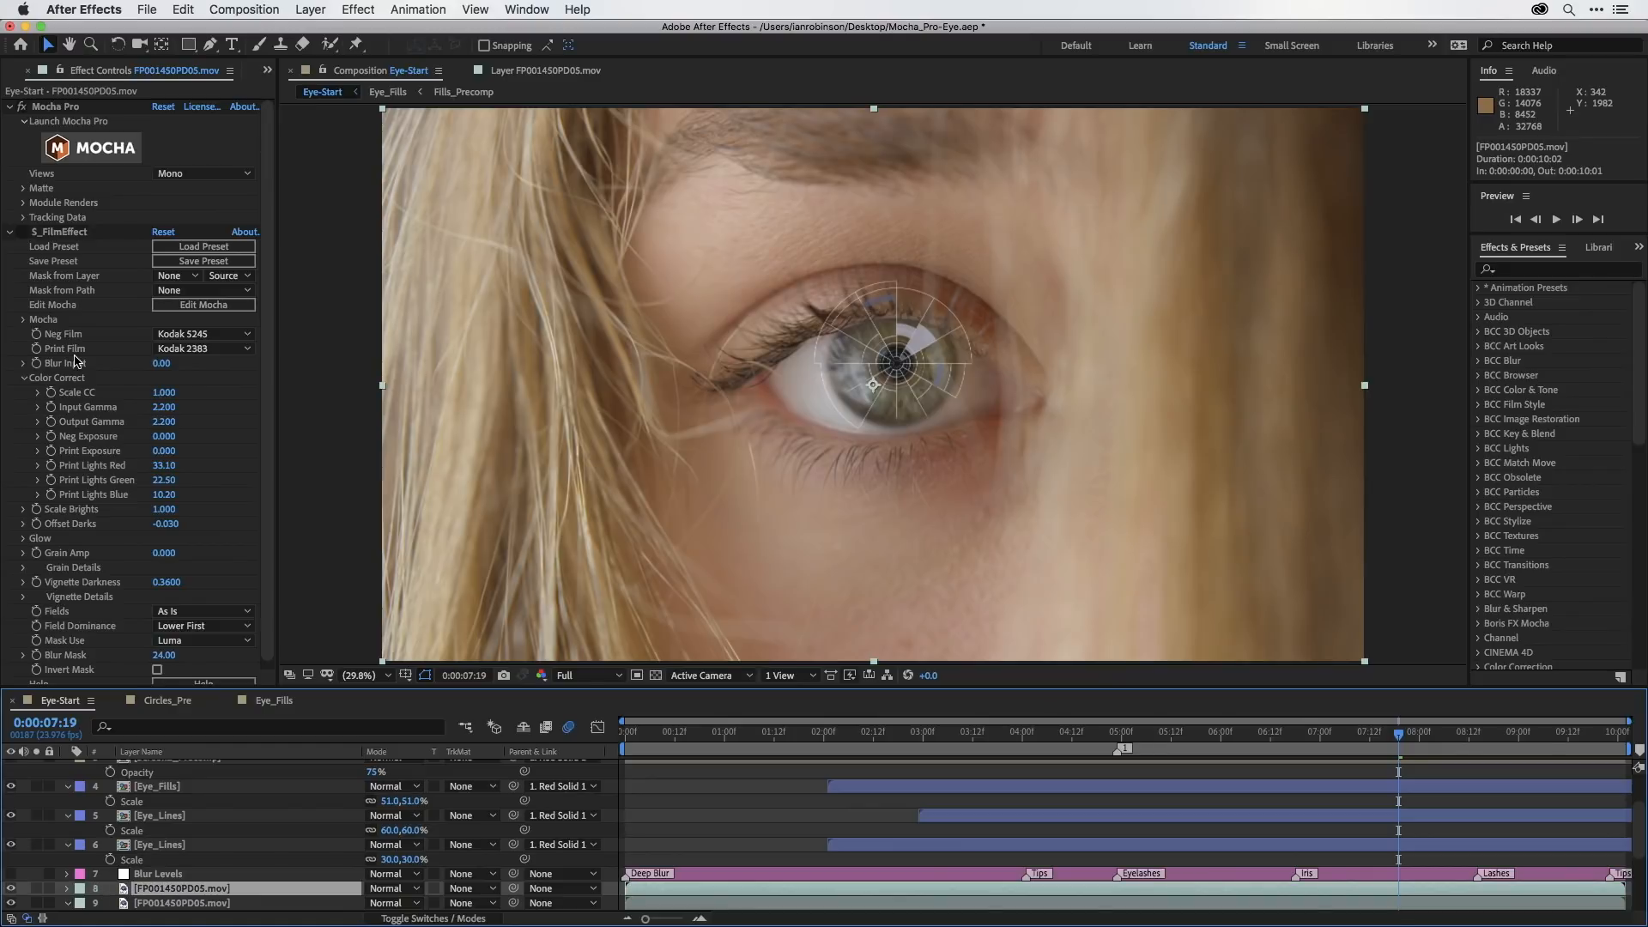
{"action": "left_click", "coordinate": [60, 242]}
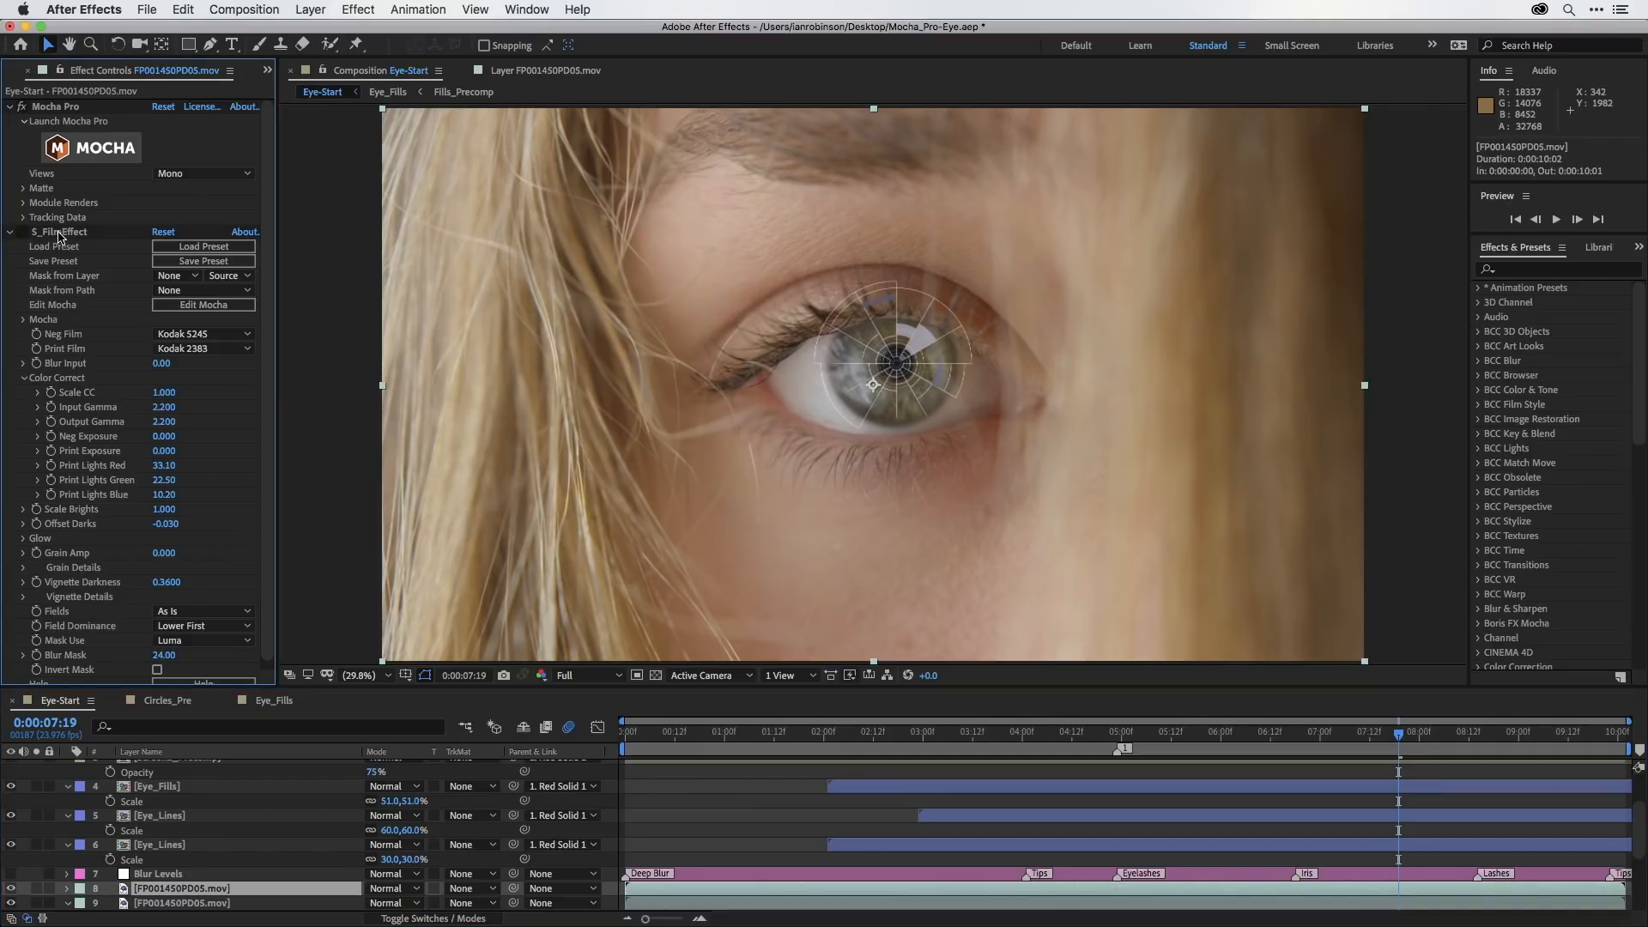
{"action": "left_click", "coordinate": [59, 233]}
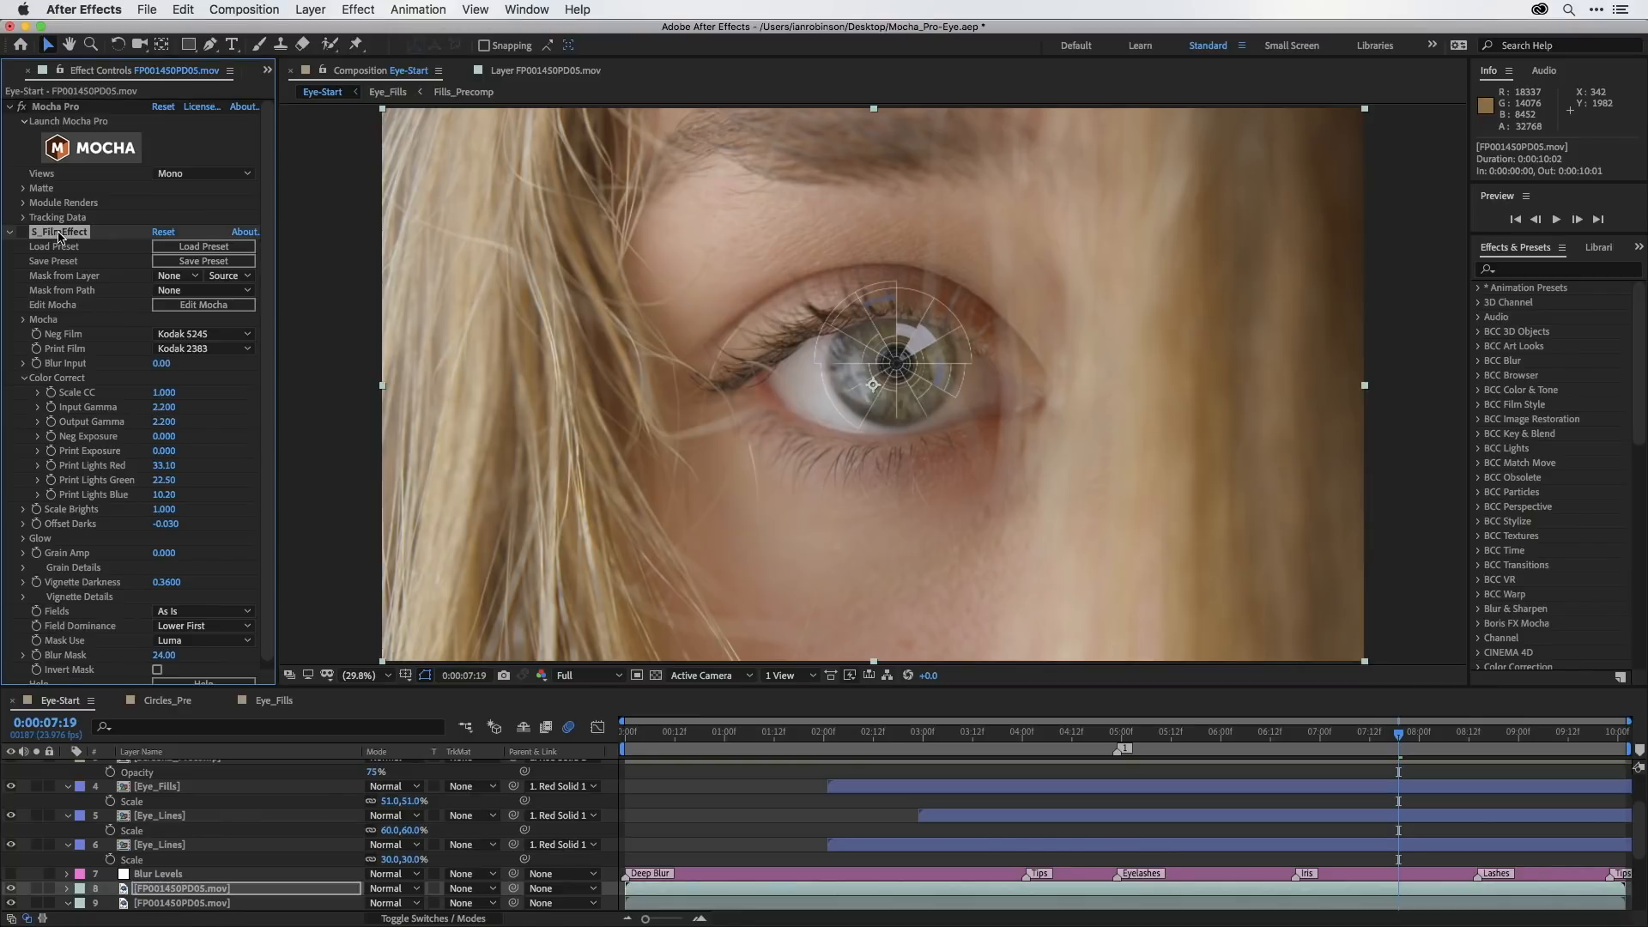
{"action": "key", "text": "Delete"}
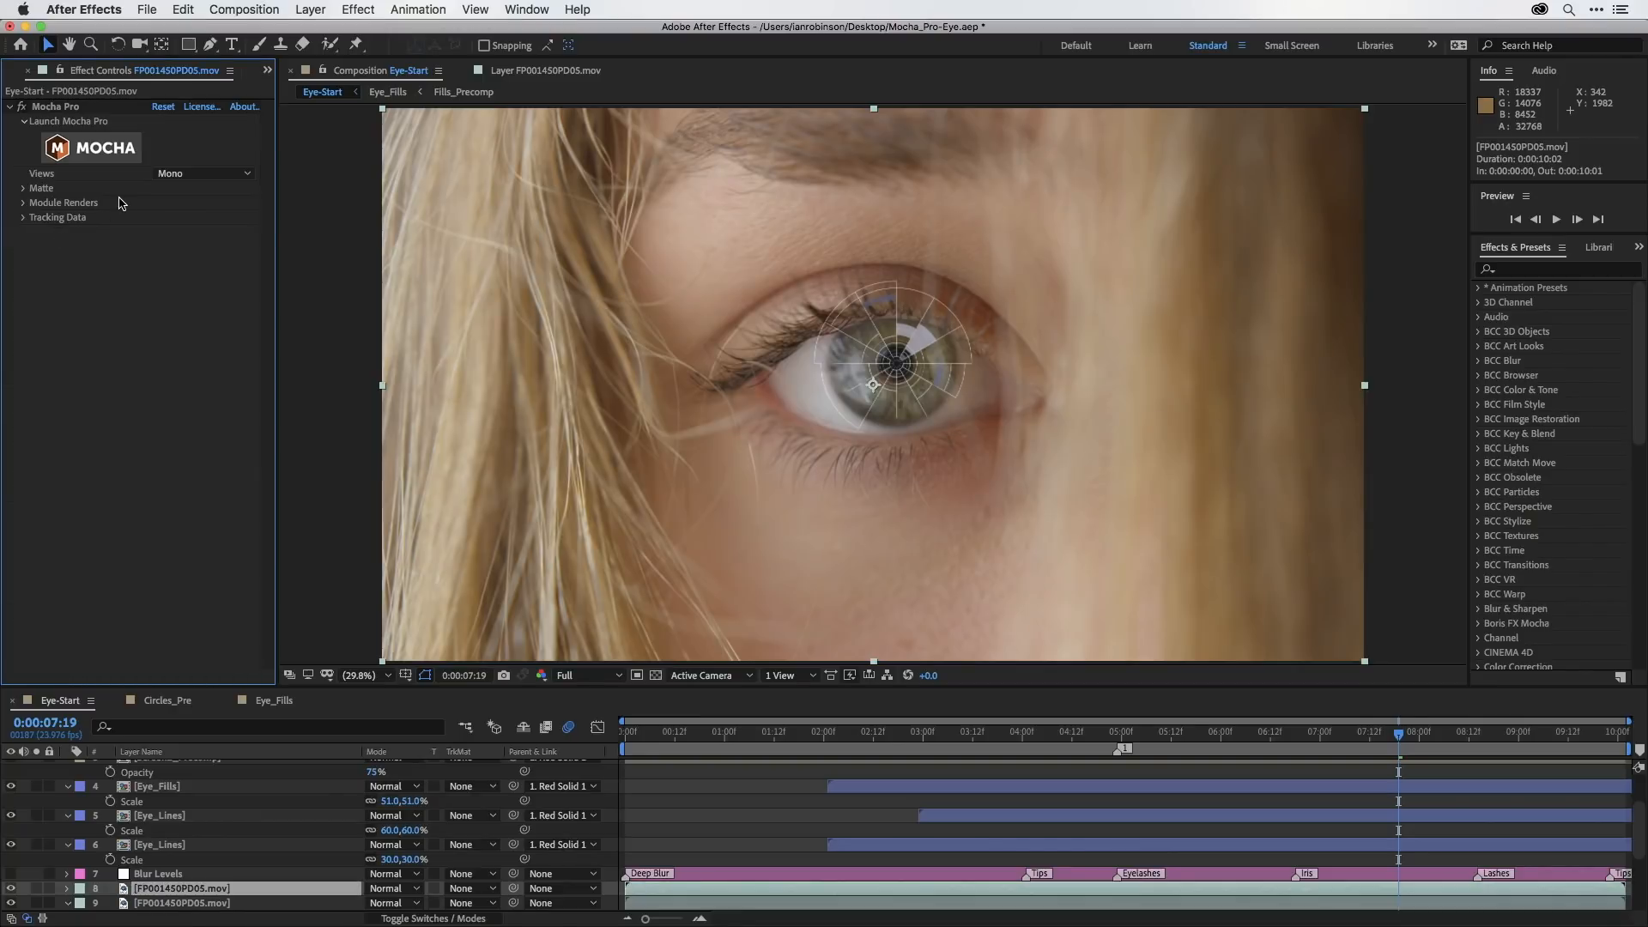
{"action": "left_click", "coordinate": [24, 190]}
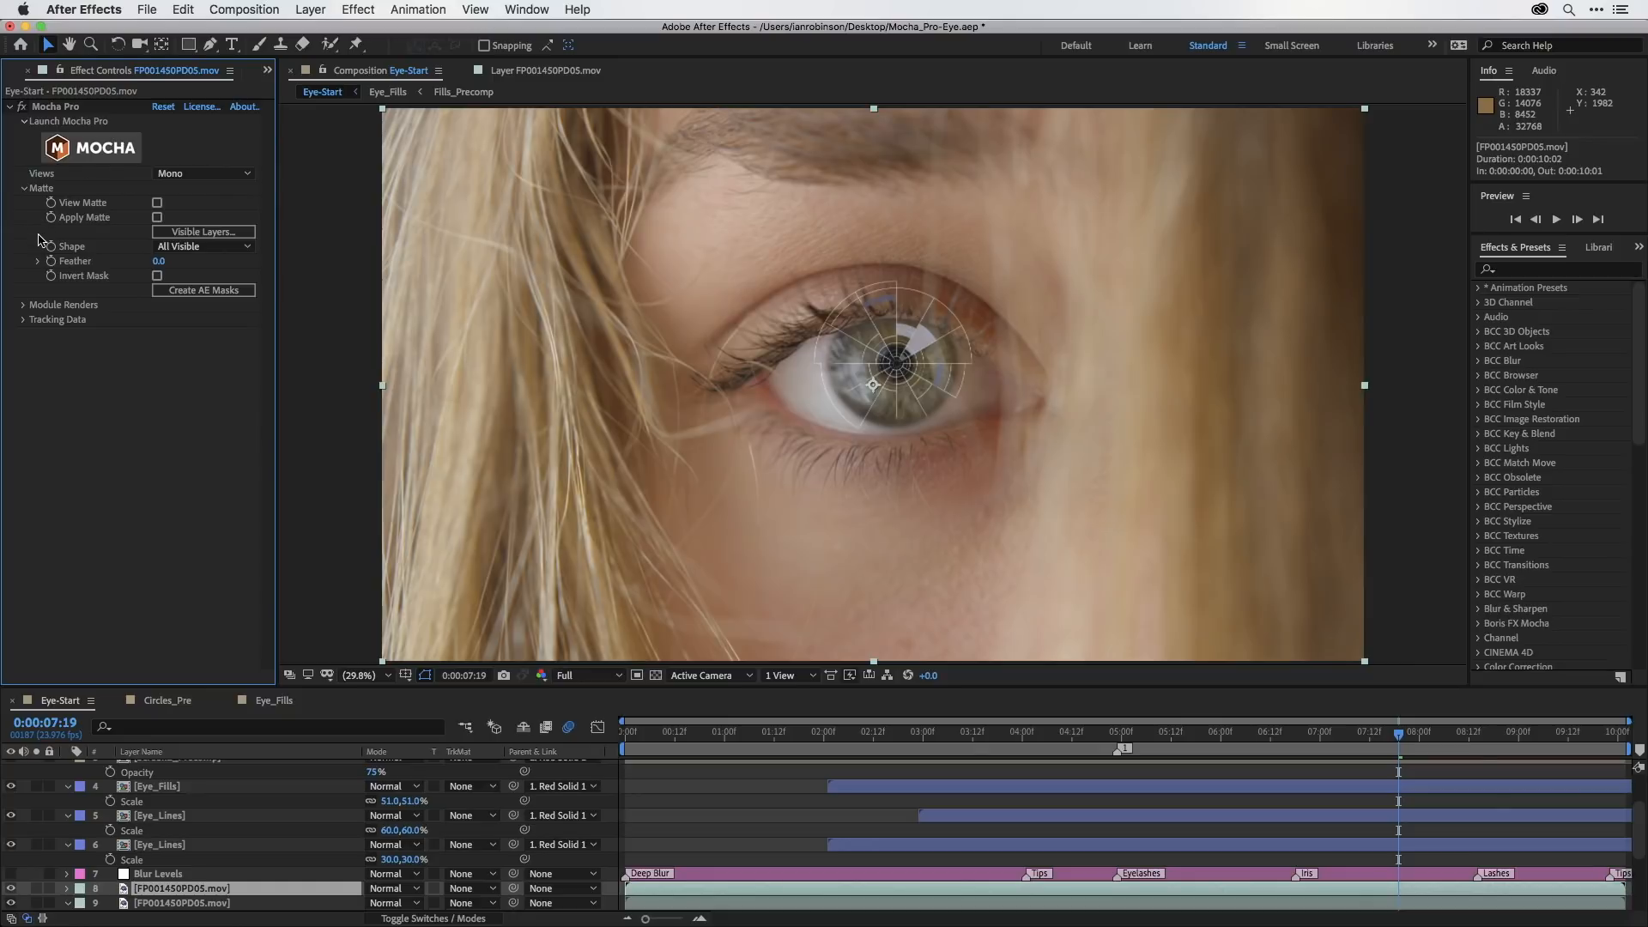
Turn on View Matte in Mocha Pro for the FP001450PD05.mov layer 8 and leave only the Iris Matte layer visible.
{"action": "left_click", "coordinate": [157, 203]}
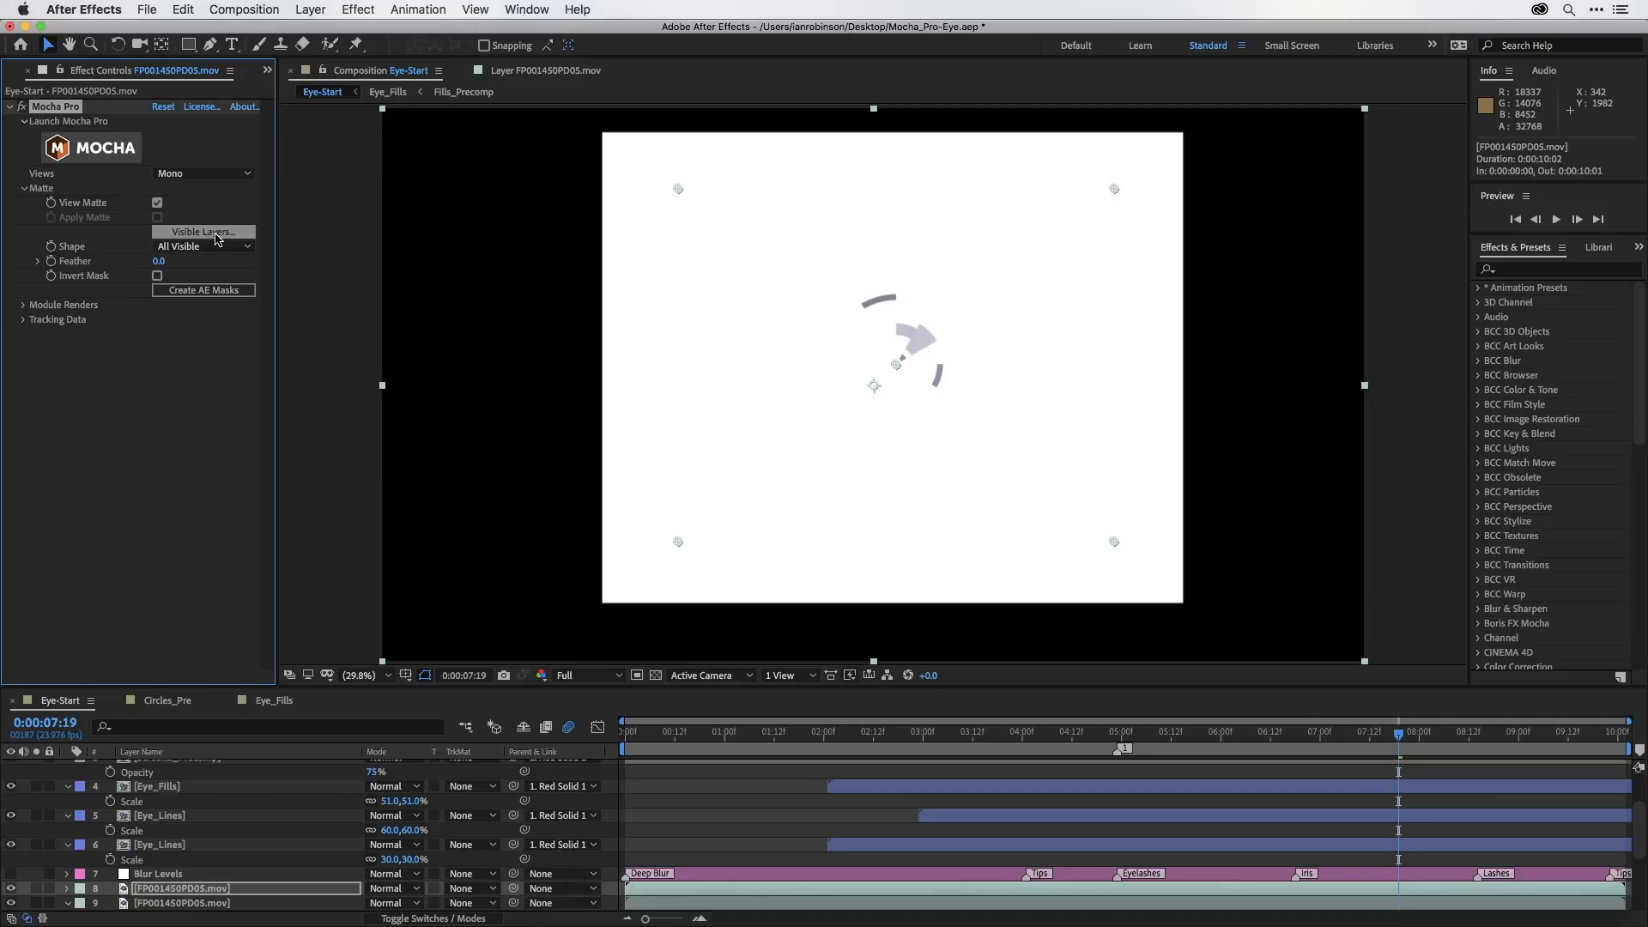
{"action": "left_click", "coordinate": [217, 239]}
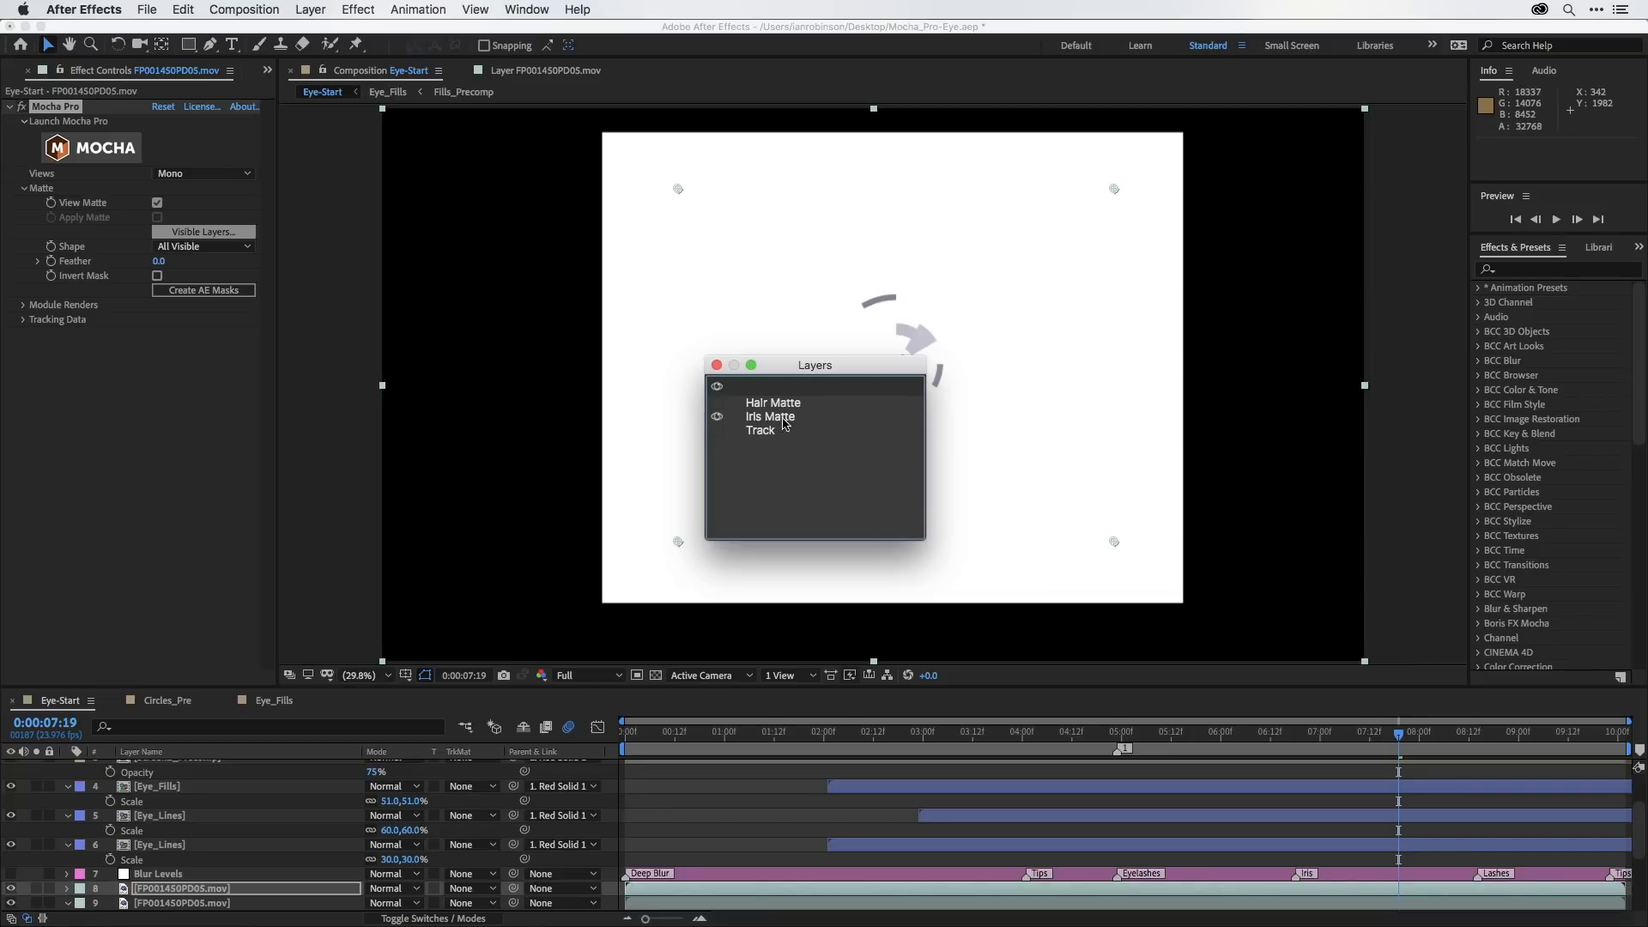
{"action": "left_click", "coordinate": [717, 368]}
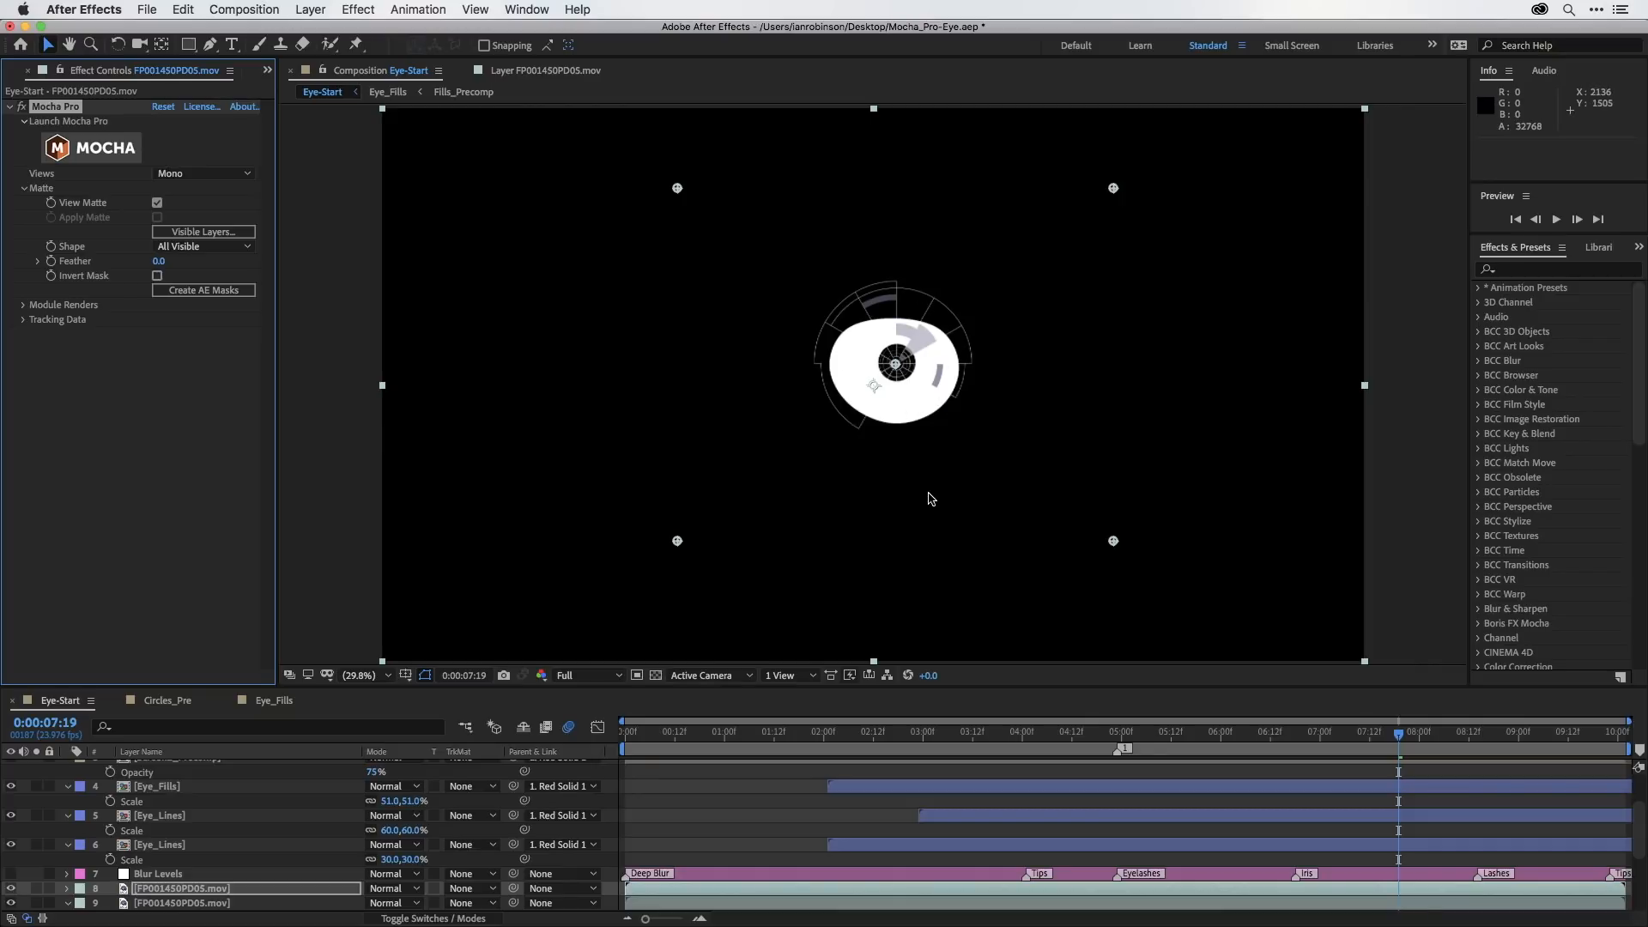
Move the matte footage layer directly above the 30% Eye_Lines layer and set that Eye_Lines layer's track matte to Luma Matte.
{"action": "left_click", "coordinate": [189, 890]}
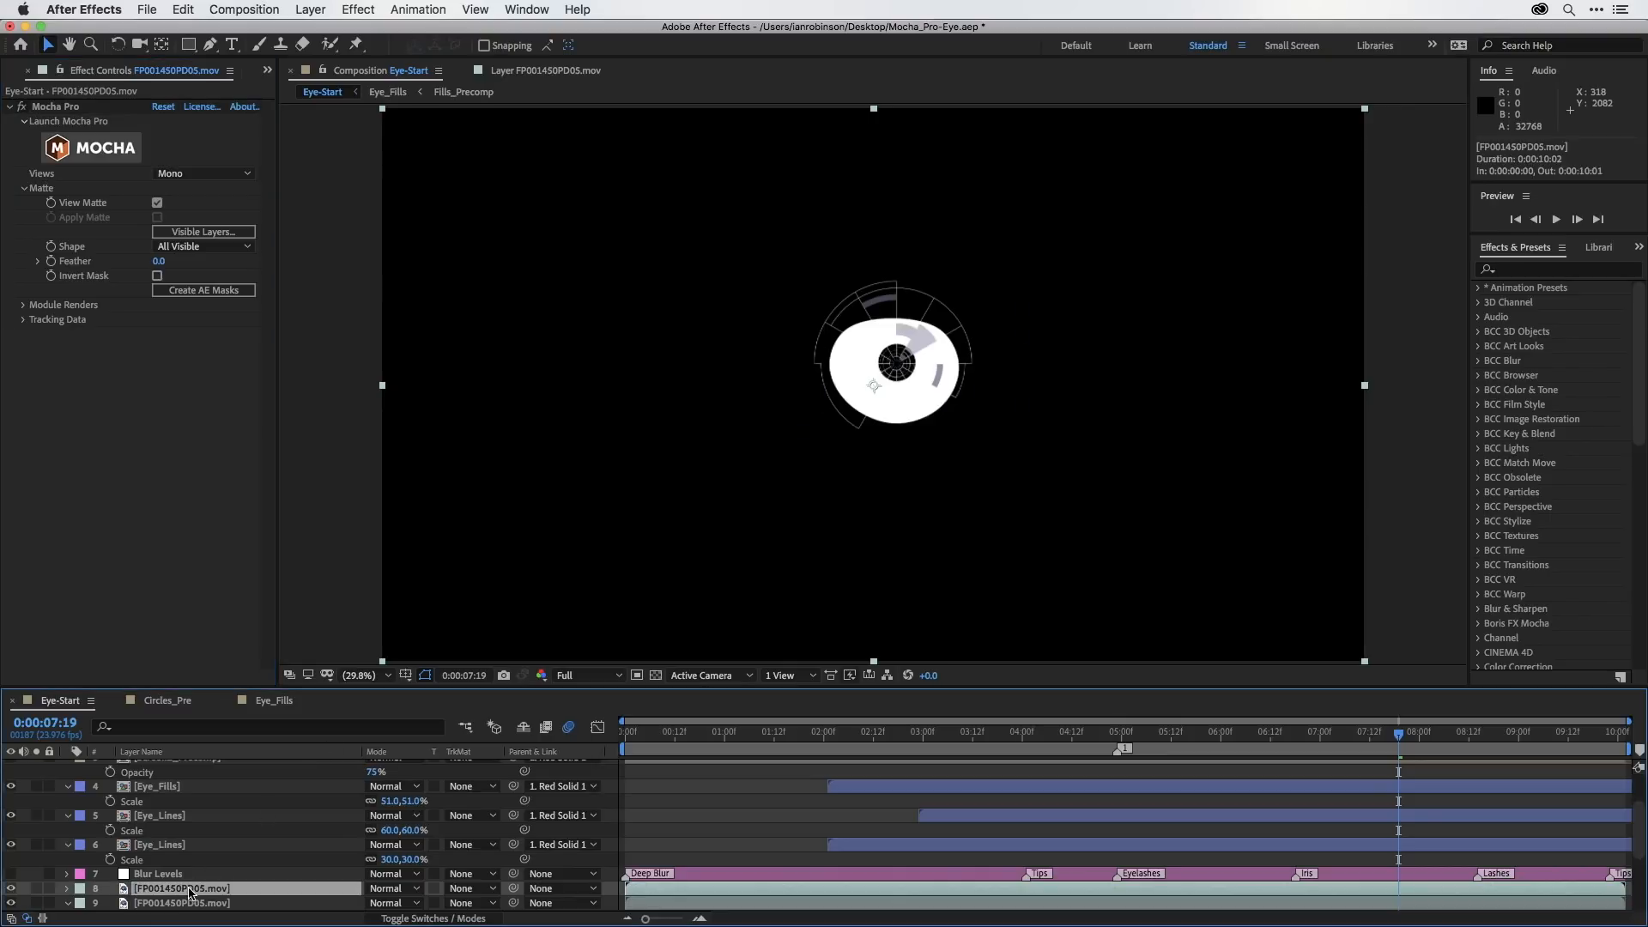
{"action": "left_click_drag", "start_coordinate": [189, 890], "coordinate": [167, 845]}
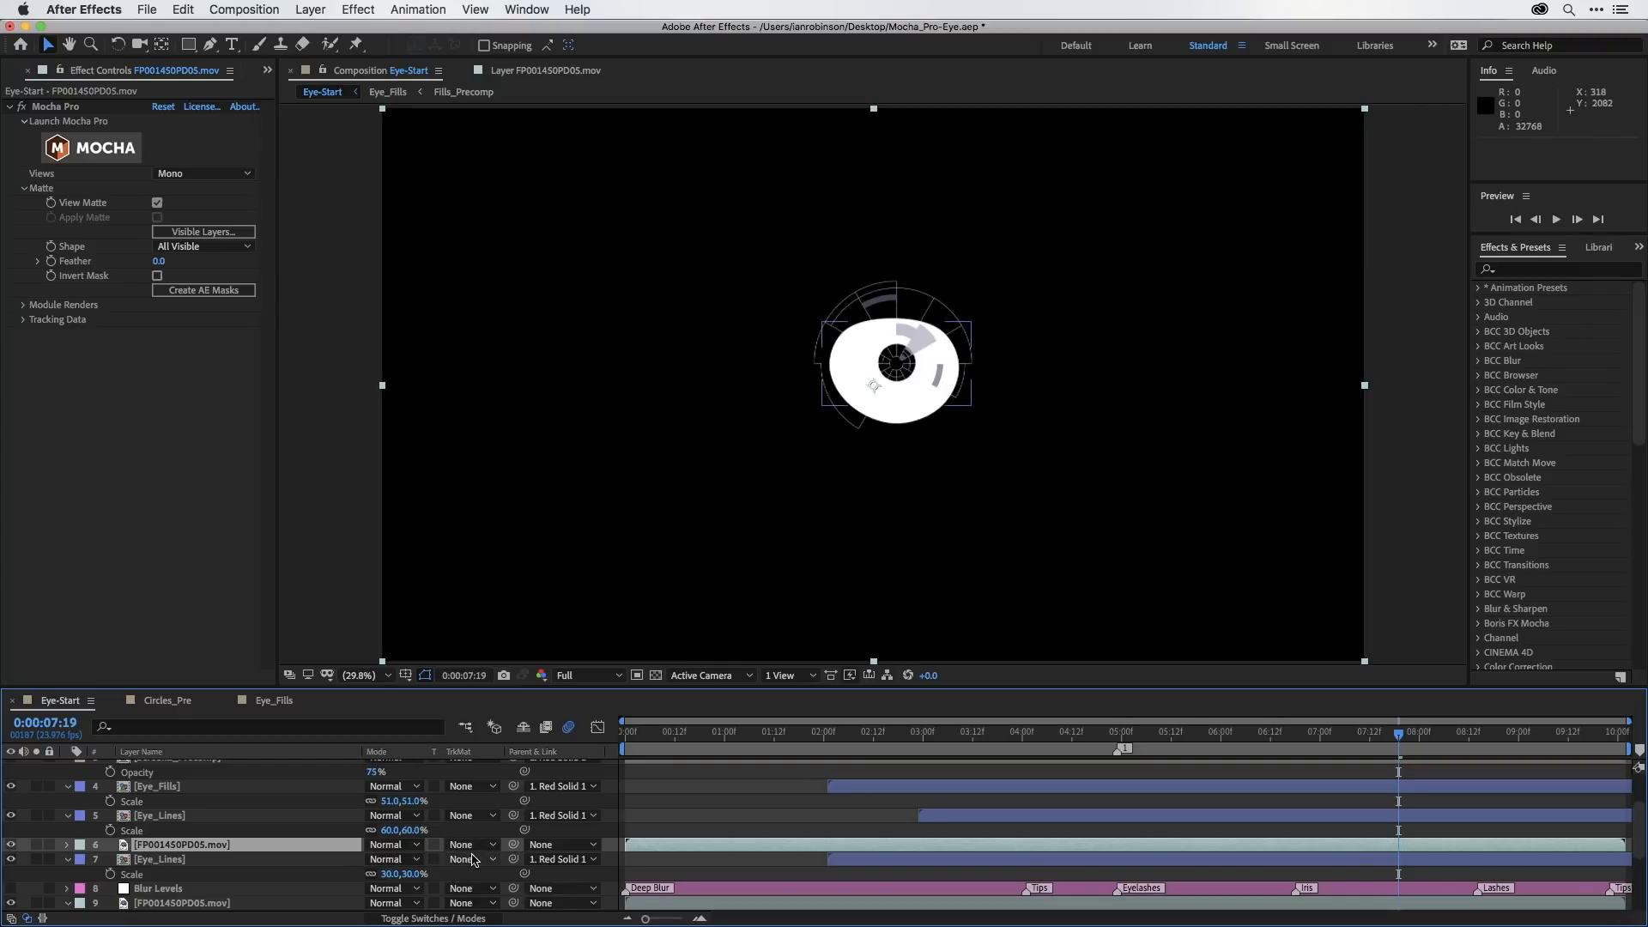
{"action": "left_click", "coordinate": [453, 918]}
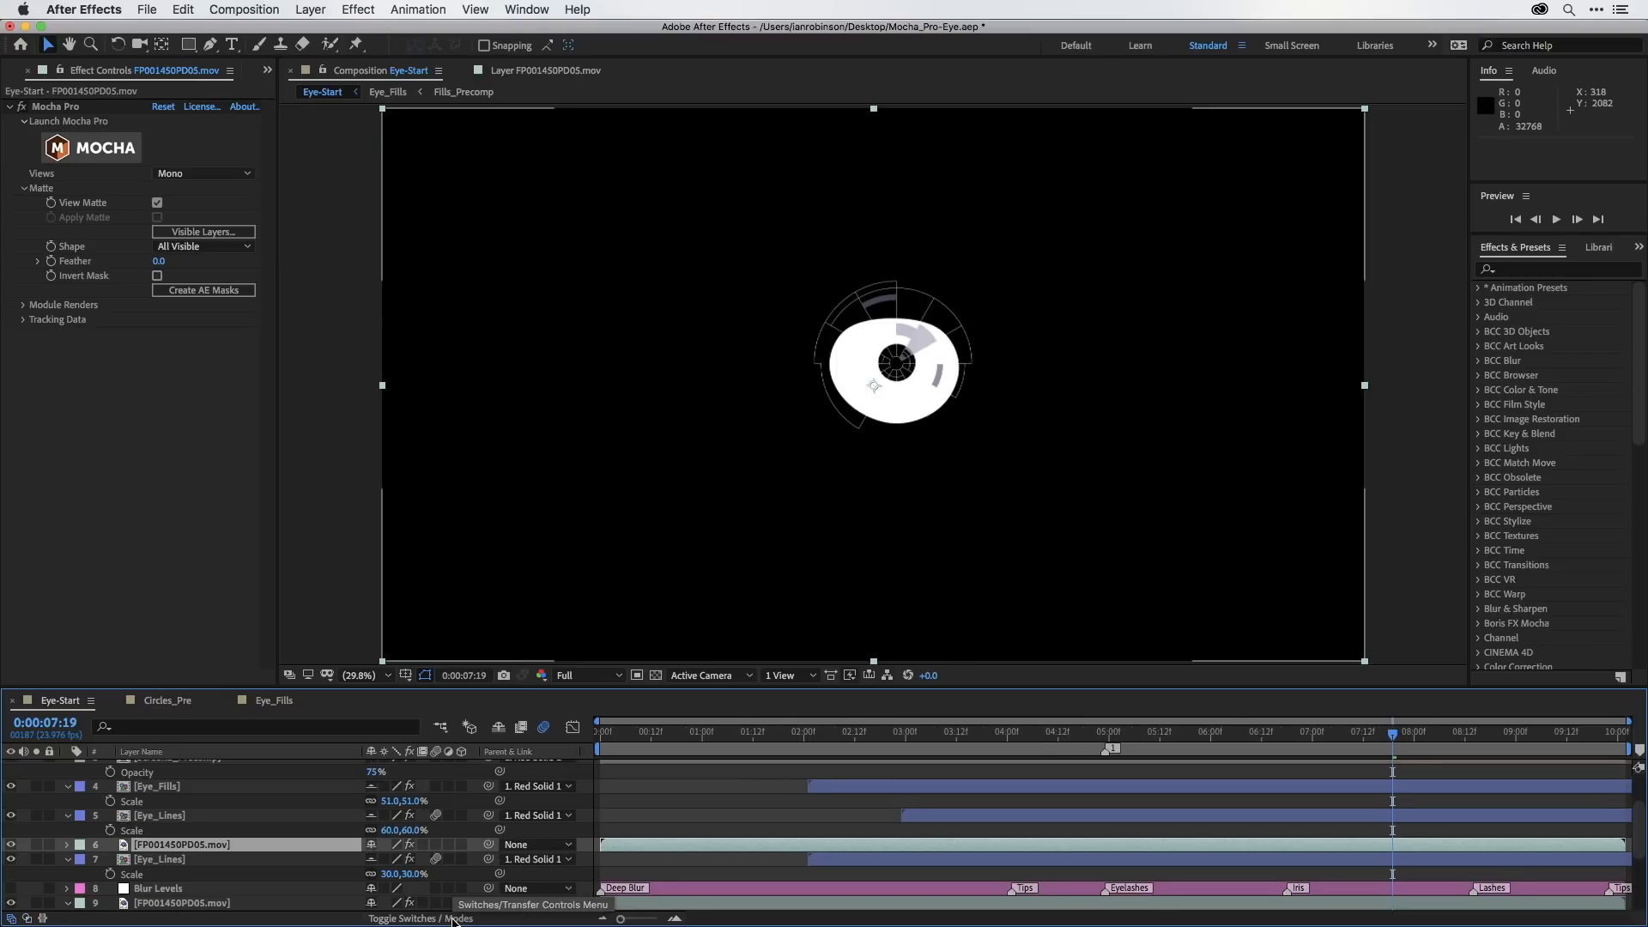
{"action": "left_click", "coordinate": [432, 918]}
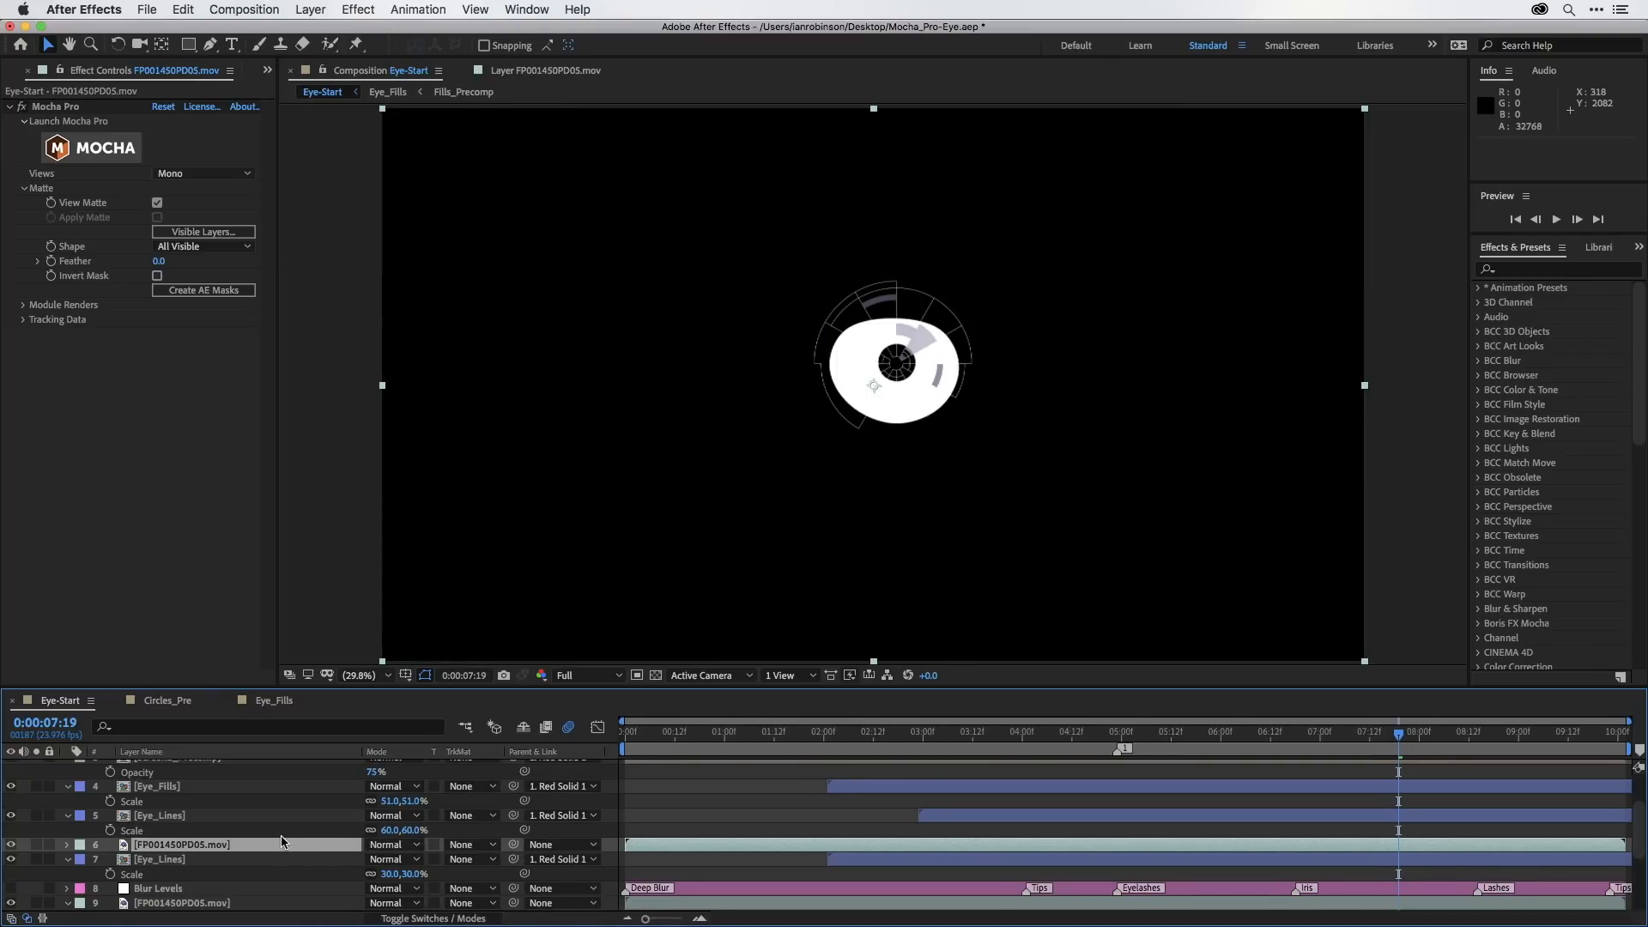
{"action": "left_click", "coordinate": [174, 861]}
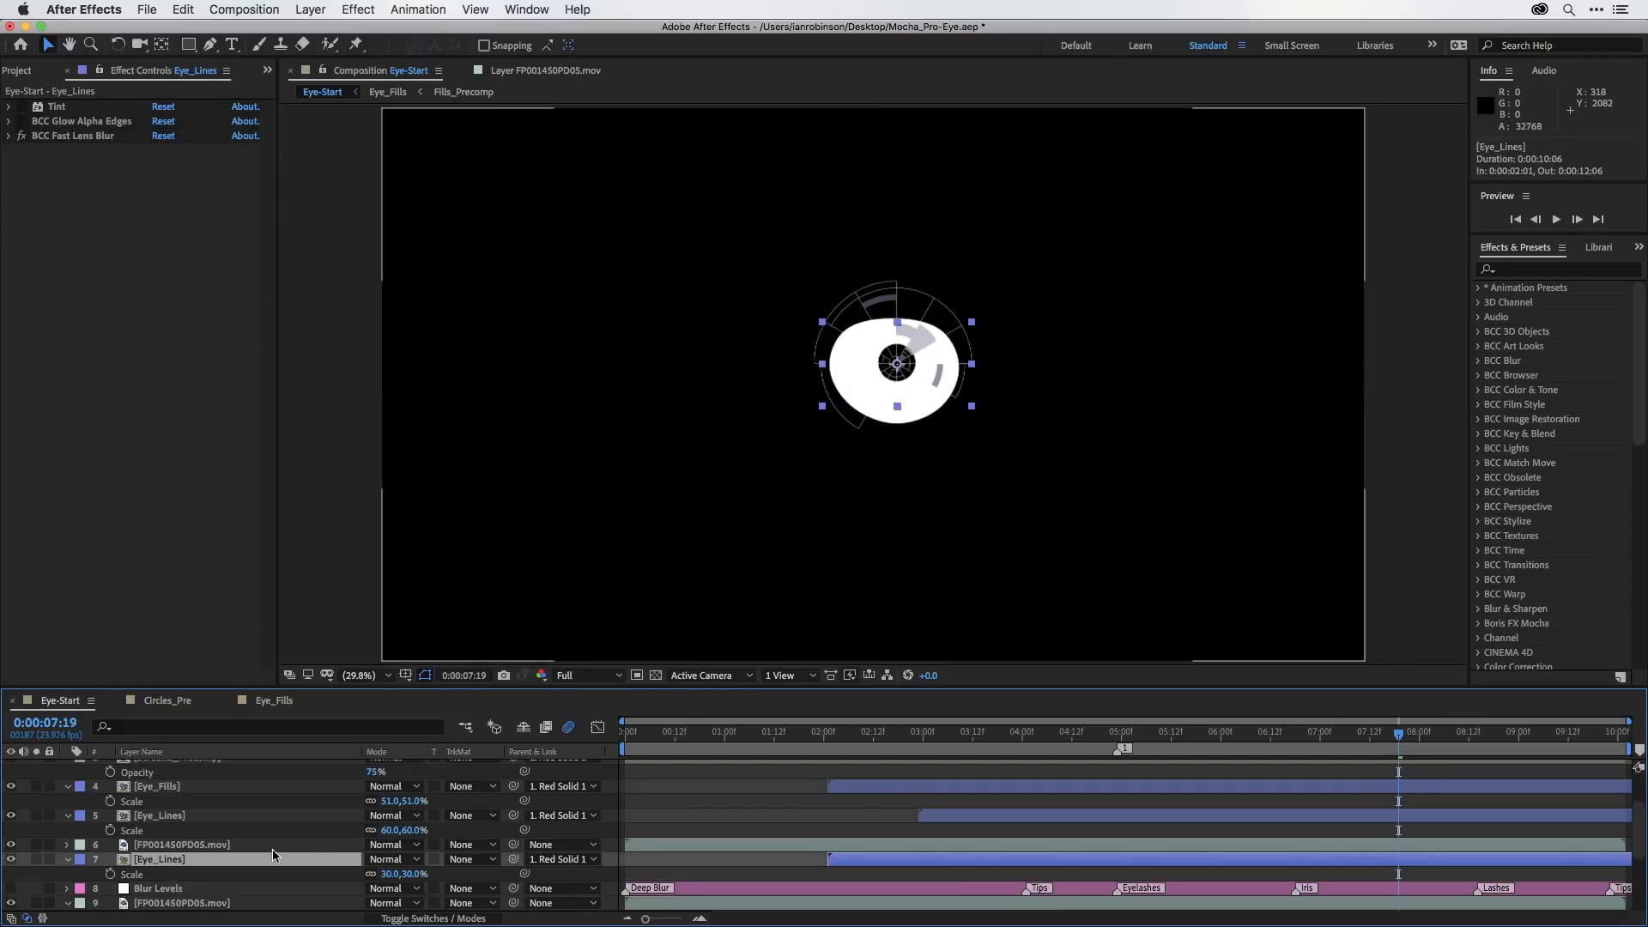
{"action": "left_click", "coordinate": [462, 860]}
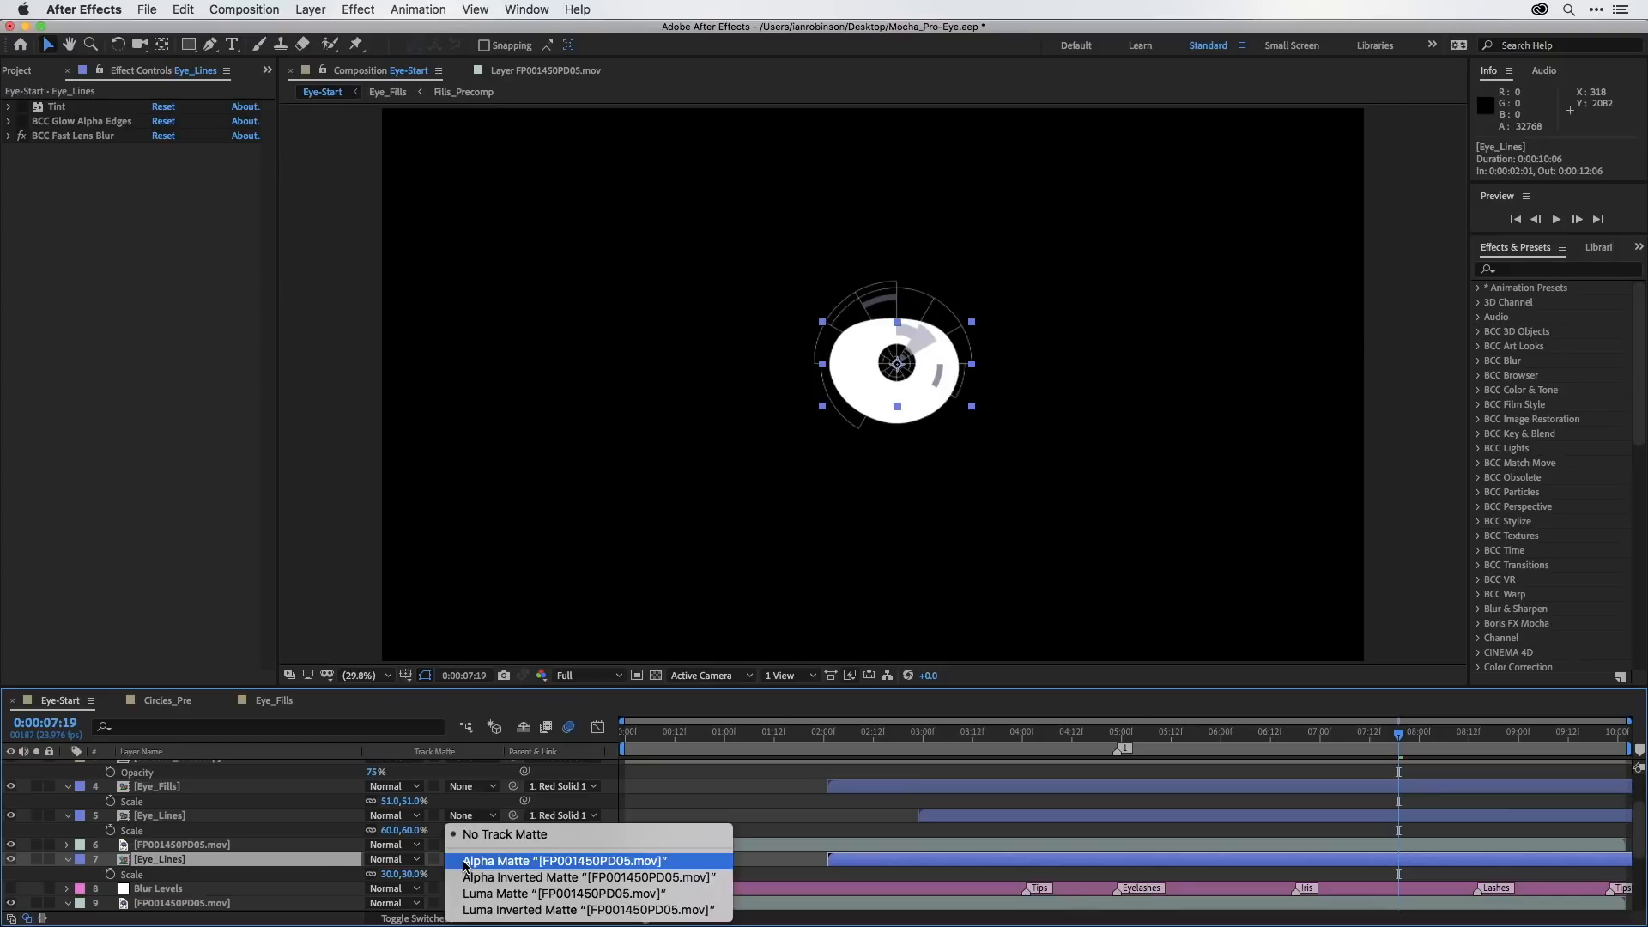
{"action": "left_click", "coordinate": [478, 895]}
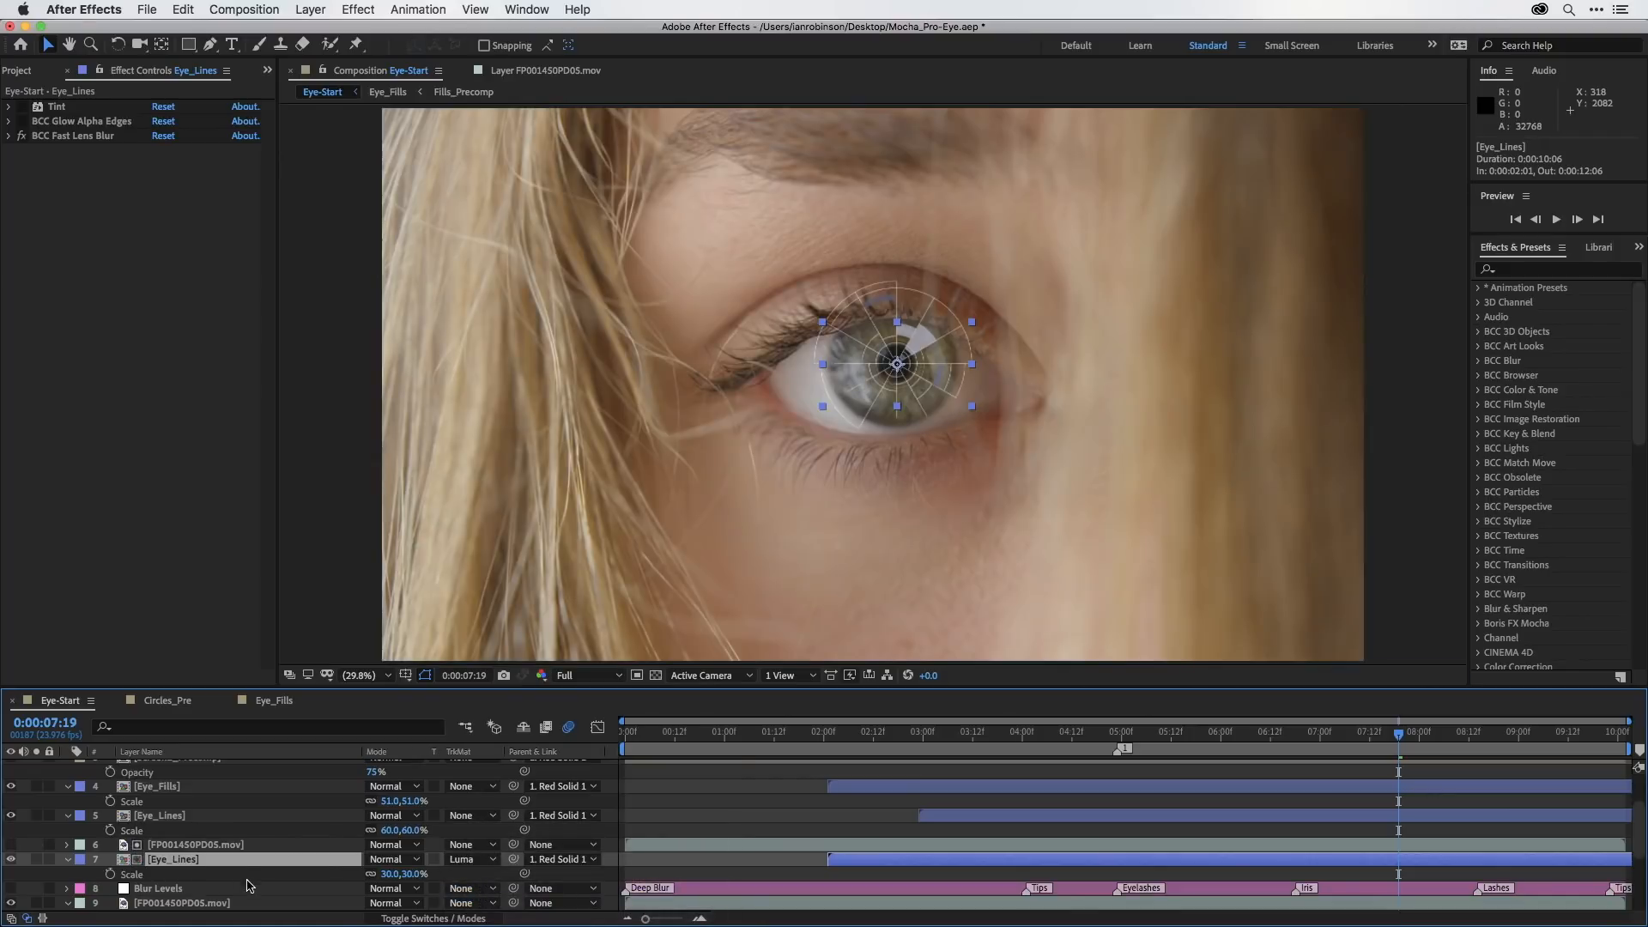
Duplicate the matte footage, place the copy directly above the 60% Eye_Lines layer and set that layer's track matte to Luma Matte.
{"action": "left_click", "coordinate": [221, 844]}
{"action": "key", "text": "super+d"}
{"action": "left_click_drag", "start_coordinate": [188, 847], "coordinate": [175, 781]}
{"action": "left_click", "coordinate": [167, 832]}
{"action": "left_click", "coordinate": [470, 830]}
{"action": "left_click", "coordinate": [468, 891]}
Duplicate the matte footage for Eye_Fills, with the copy directly above it, and set the Eye_Fills track matte to Luma Matte.
{"action": "left_click", "coordinate": [183, 816]}
{"action": "key", "text": "super+d"}
{"action": "left_click", "coordinate": [470, 801]}
{"action": "left_click", "coordinate": [471, 863]}
Scrub between 0:00:05:07 and 0:00:07:04 to check how the graphics stay inside the iris, ending at 0:00:06:15.
{"action": "left_click", "coordinate": [1147, 732]}
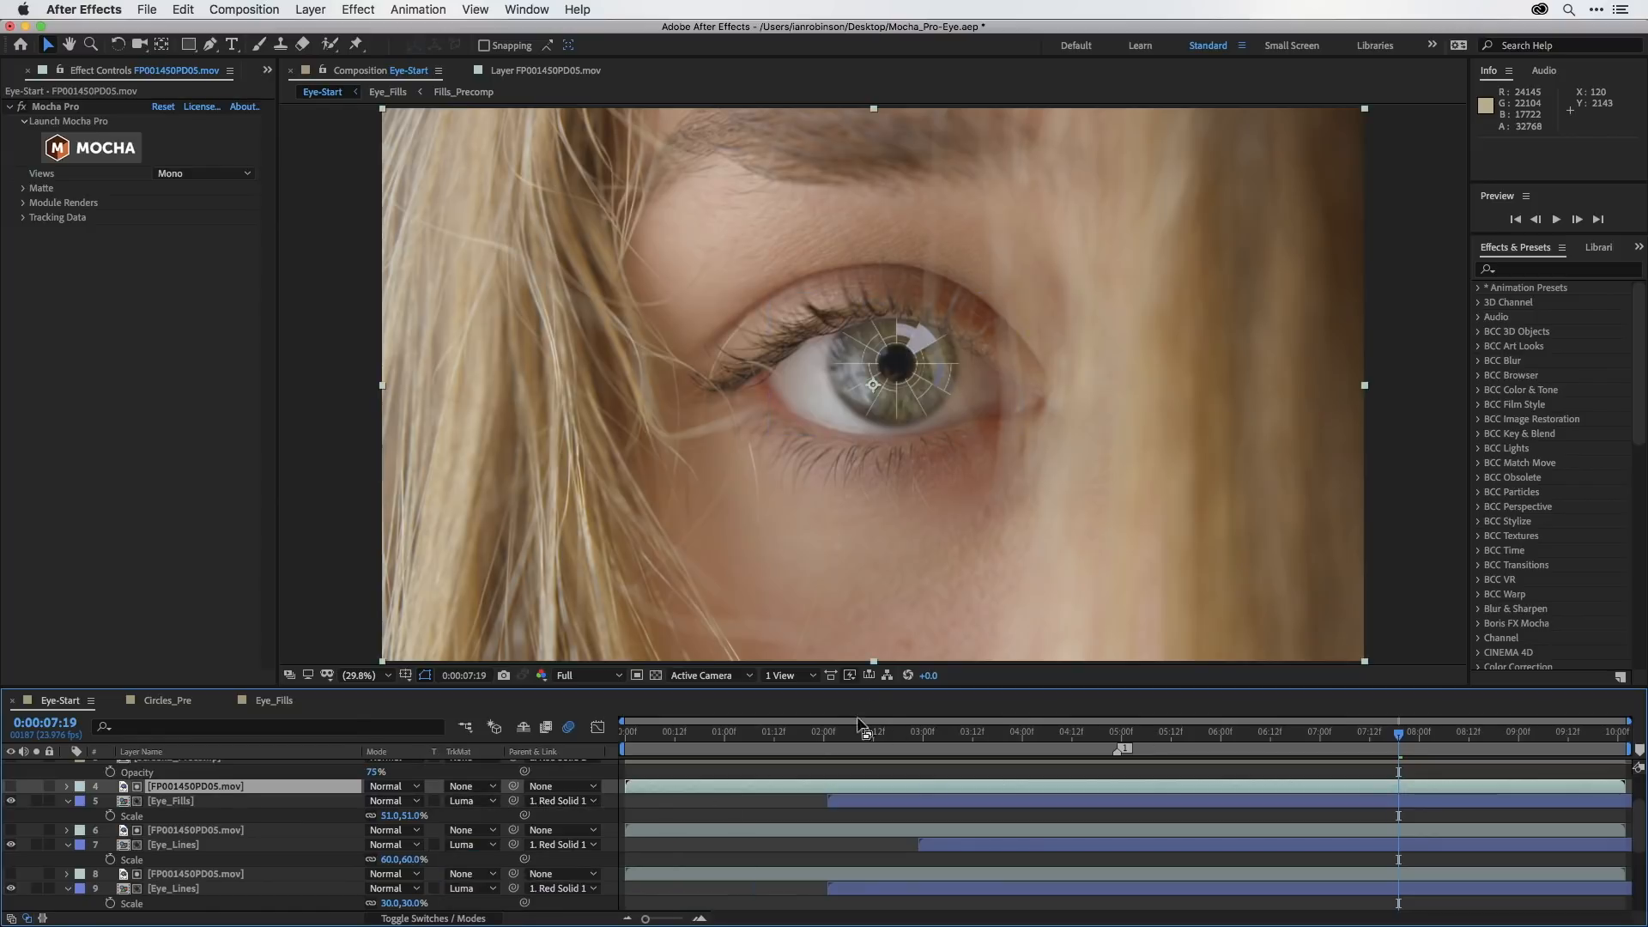
{"action": "left_click", "coordinate": [1147, 734]}
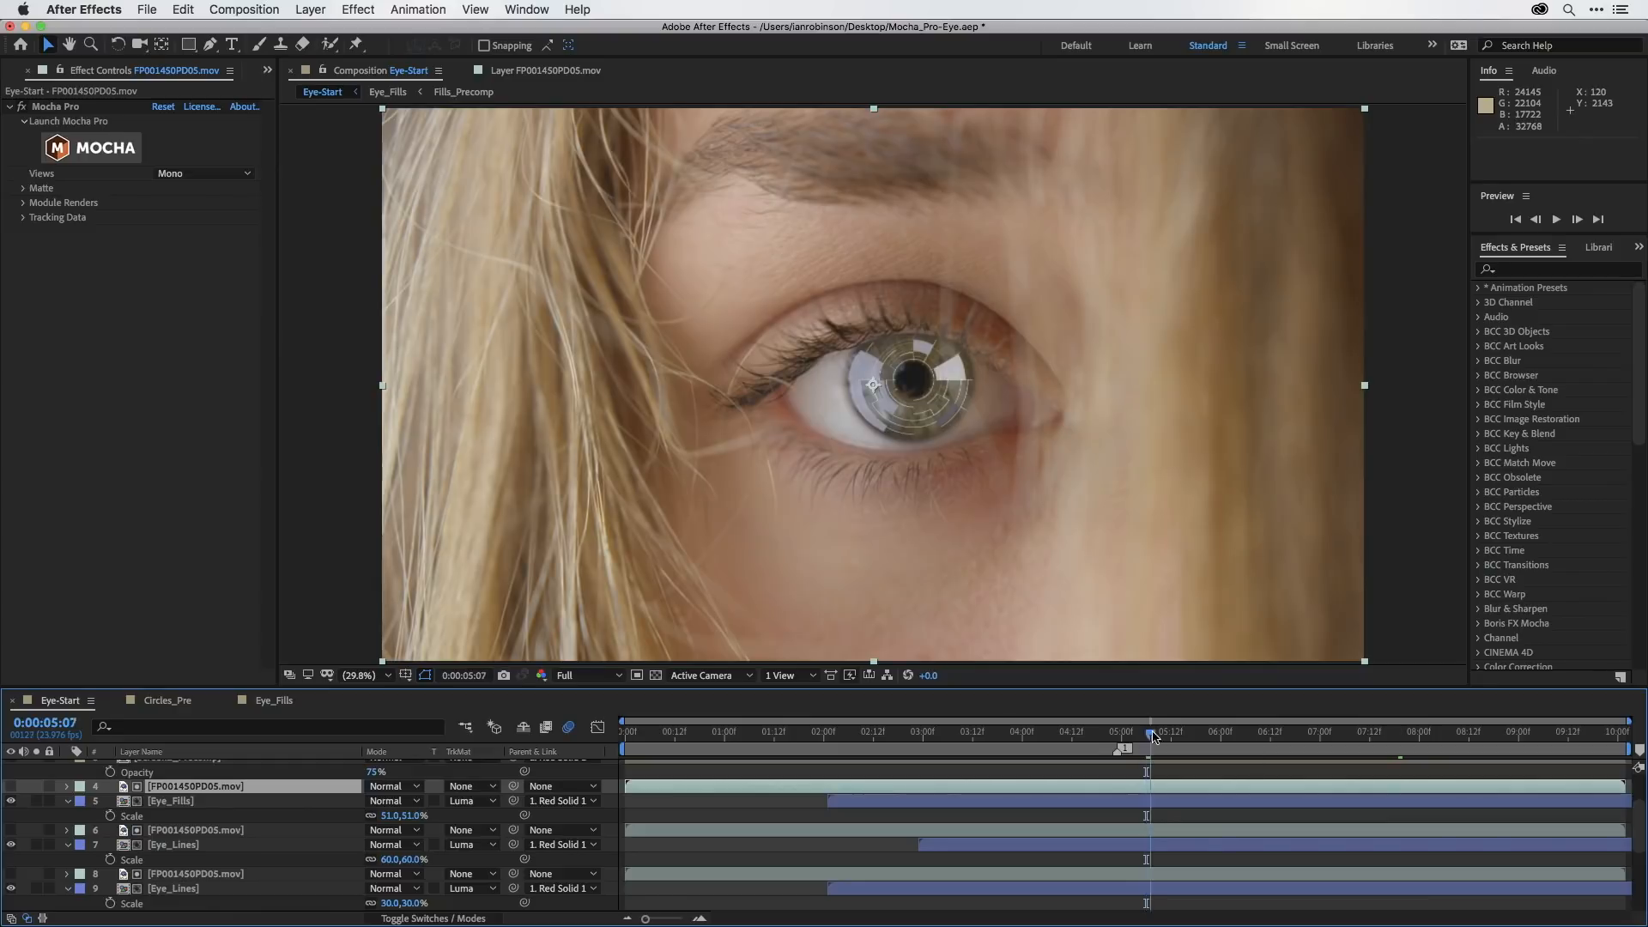
{"action": "left_click", "coordinate": [1199, 734]}
{"action": "left_click", "coordinate": [1244, 732]}
{"action": "left_click", "coordinate": [1278, 729]}
{"action": "left_click", "coordinate": [1299, 728]}
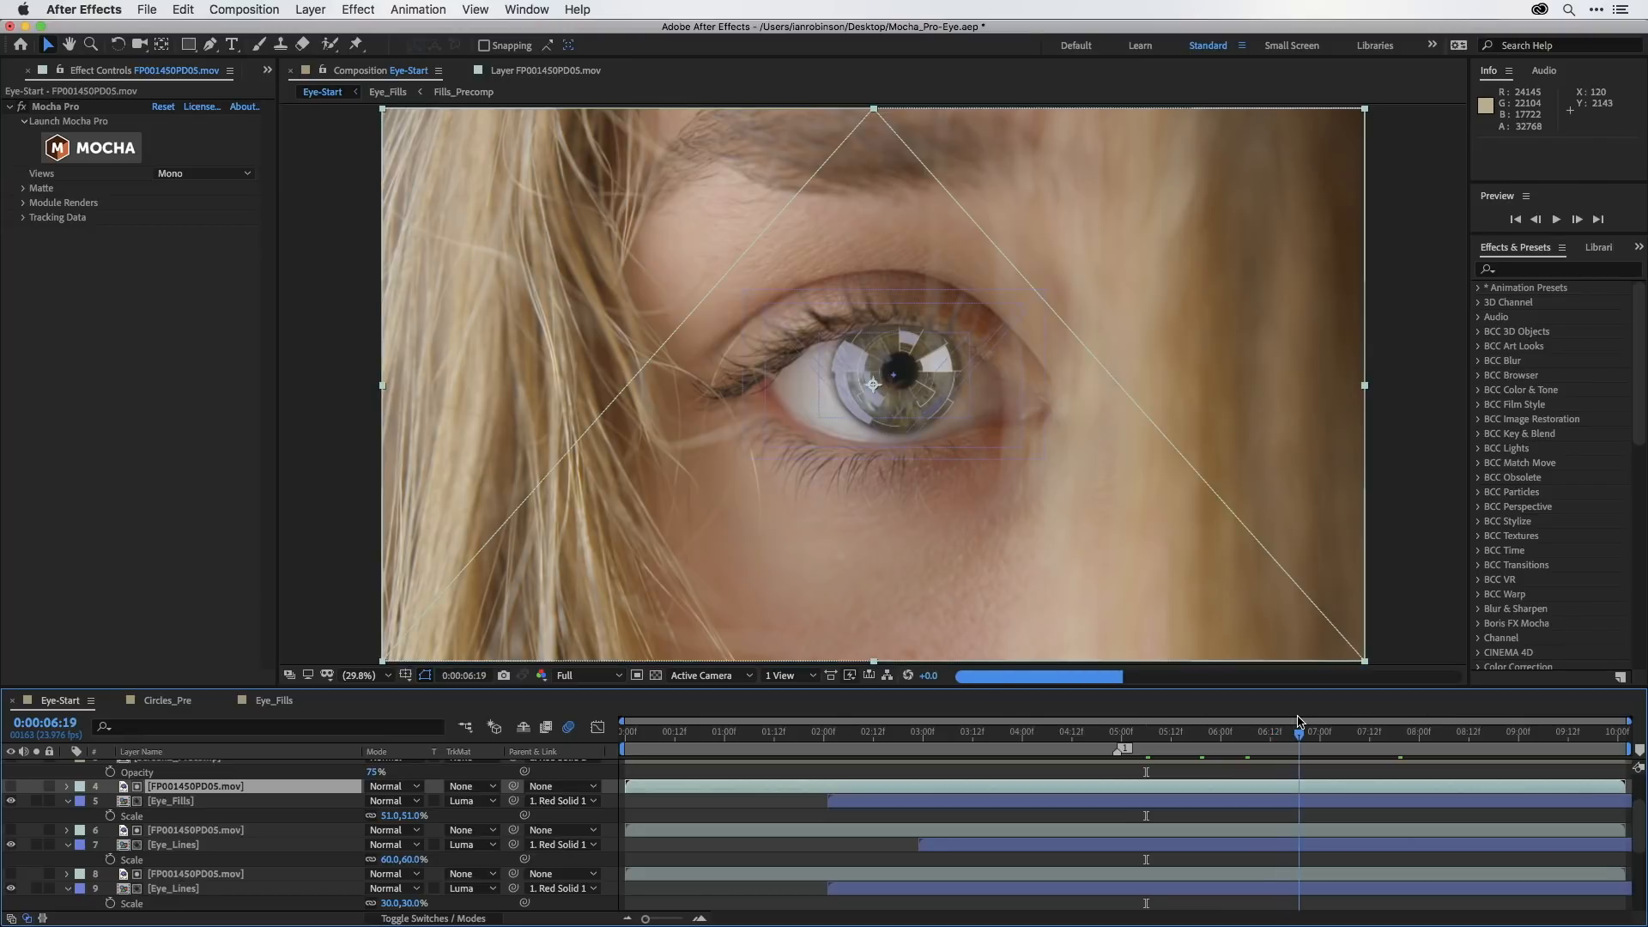
{"action": "left_click", "coordinate": [1329, 723]}
{"action": "left_click", "coordinate": [1335, 721]}
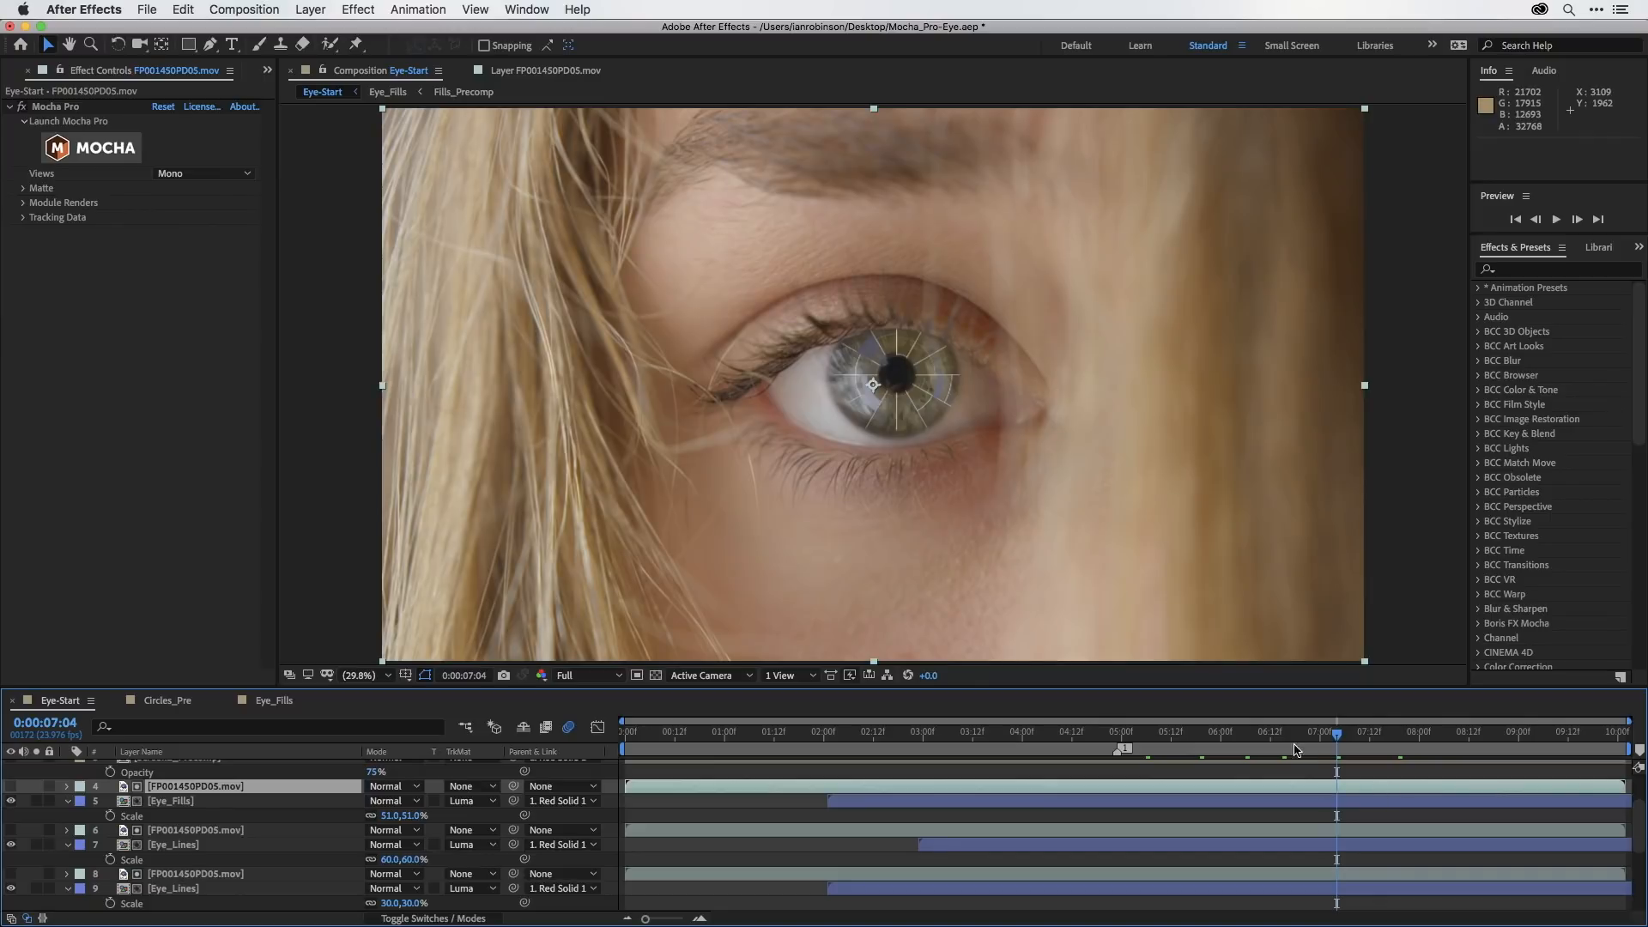
{"action": "left_click", "coordinate": [1283, 736]}
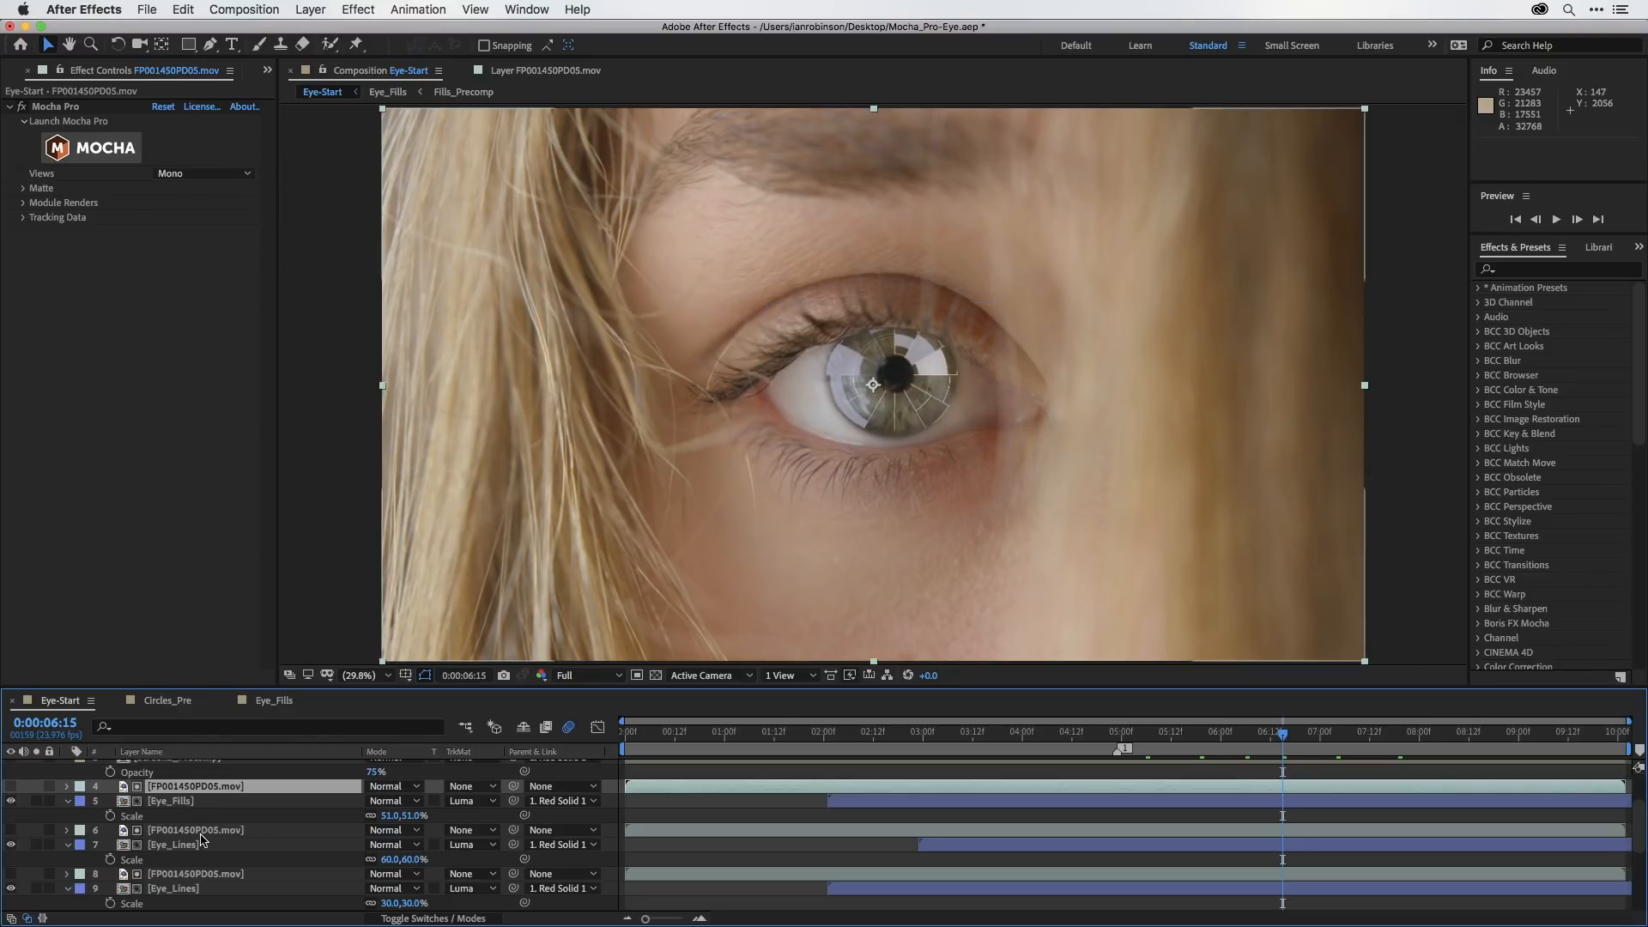
Hide the Eye_Fills layer briefly and show it again to compare the iris with and without it.
{"action": "left_click", "coordinate": [176, 801]}
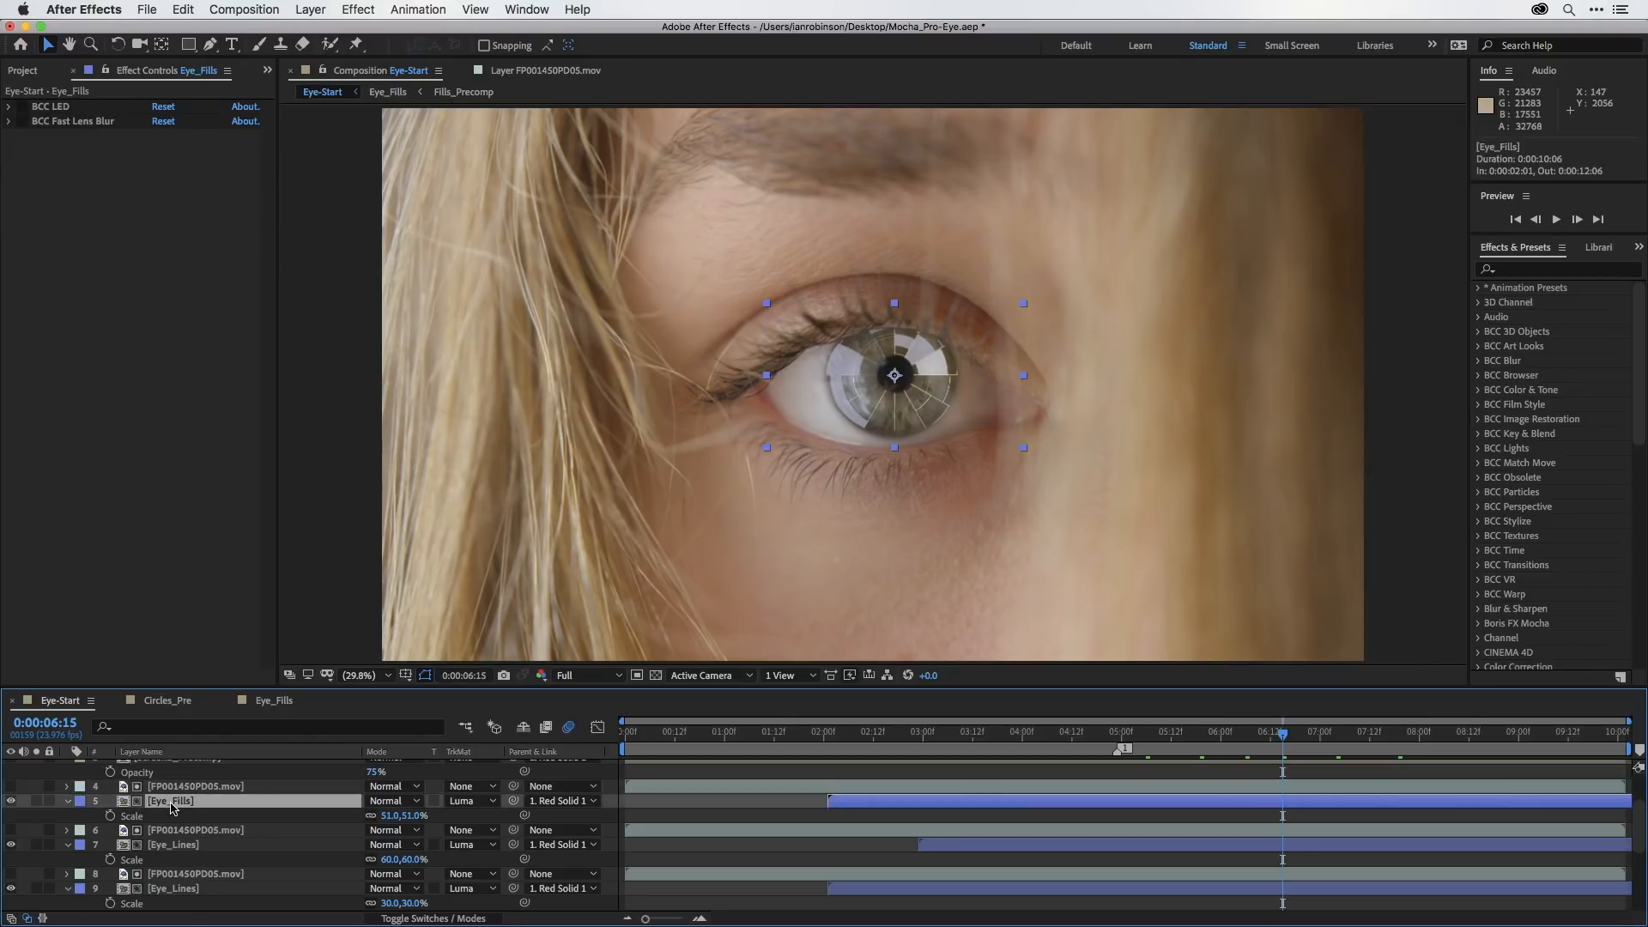
{"action": "left_click", "coordinate": [10, 801]}
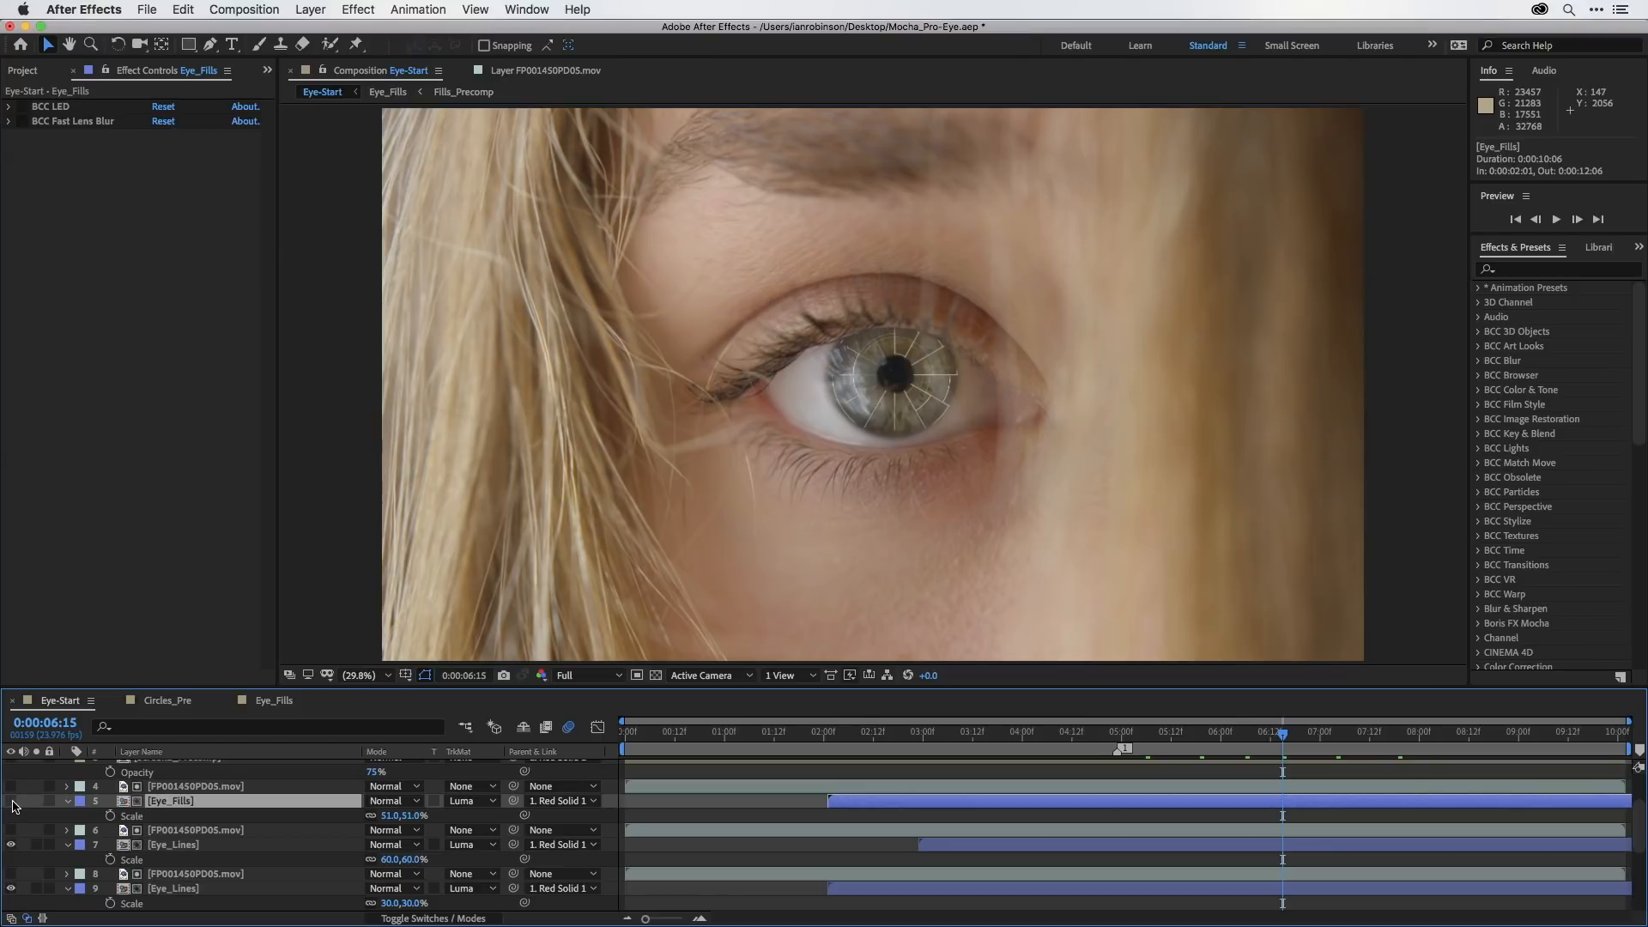
{"action": "left_click", "coordinate": [11, 801]}
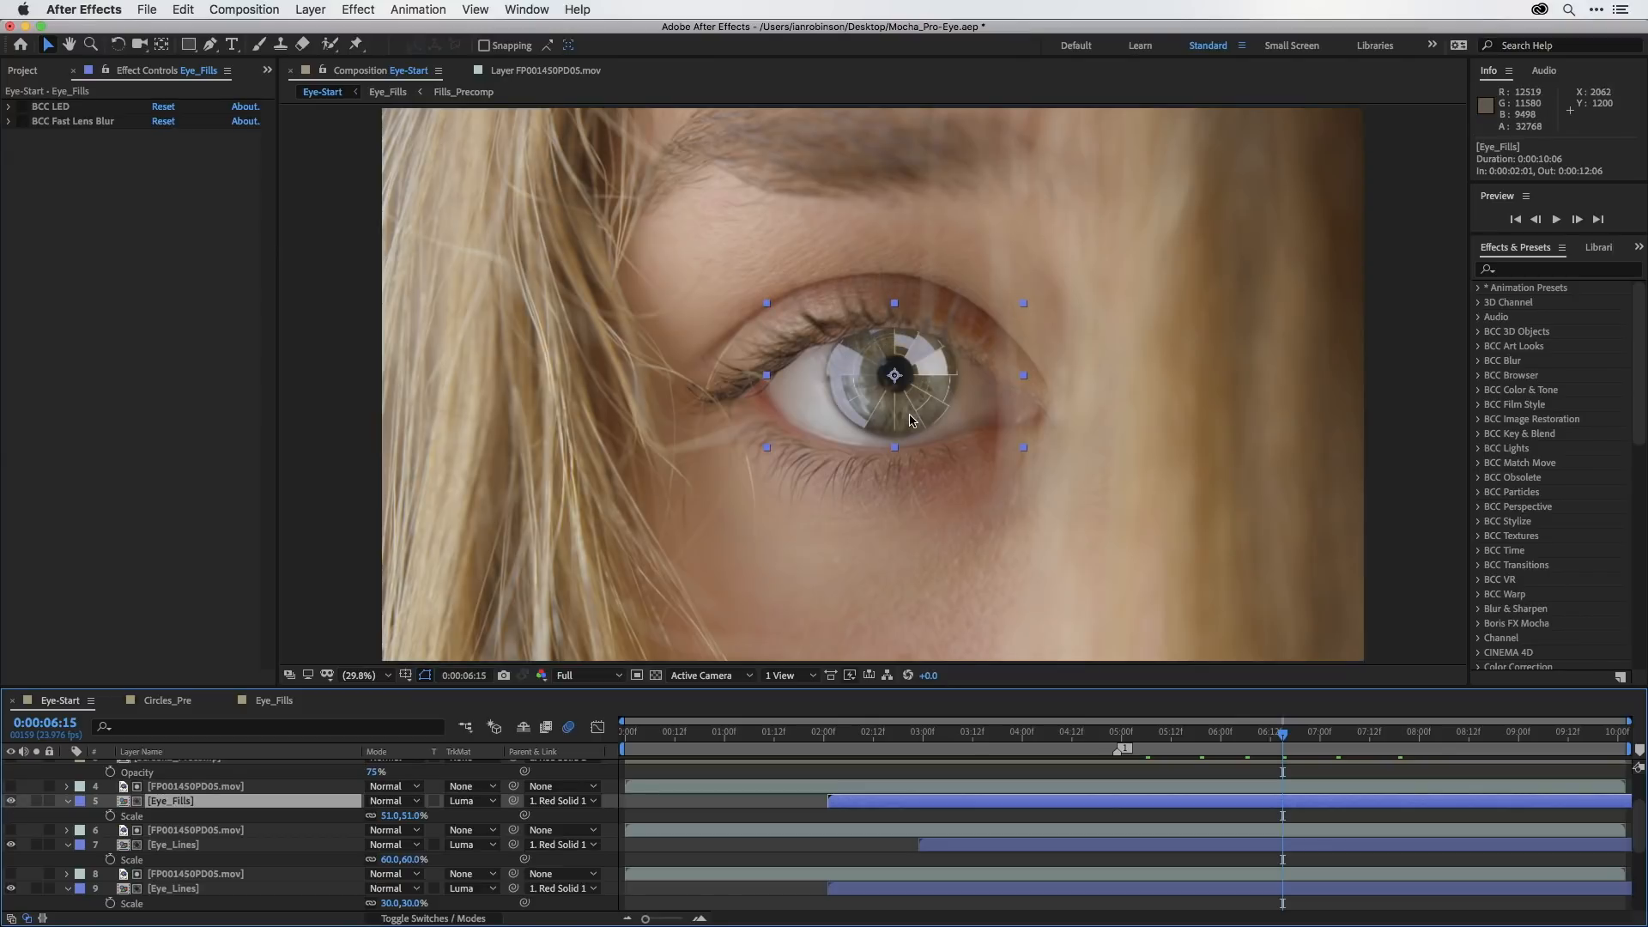
Set Mocha Pro's matte Feather to 15 on each of the three FP001450PD05.mov matte layers 4, 6 and 8.
{"action": "left_click", "coordinate": [167, 794]}
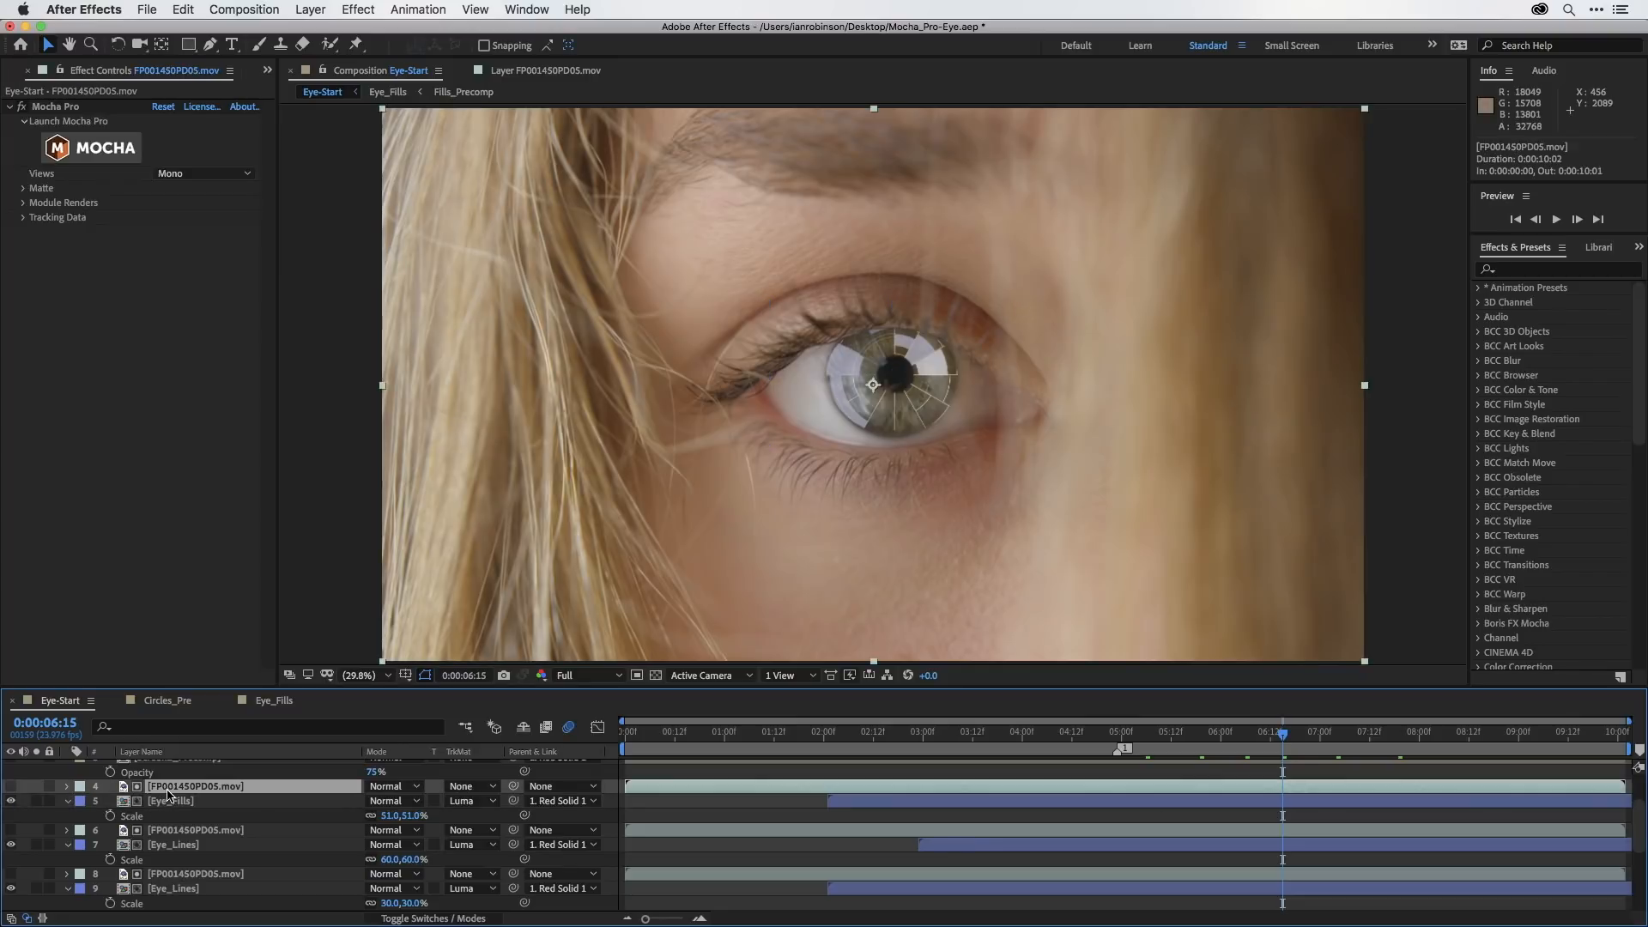
{"action": "left_click", "coordinate": [24, 188]}
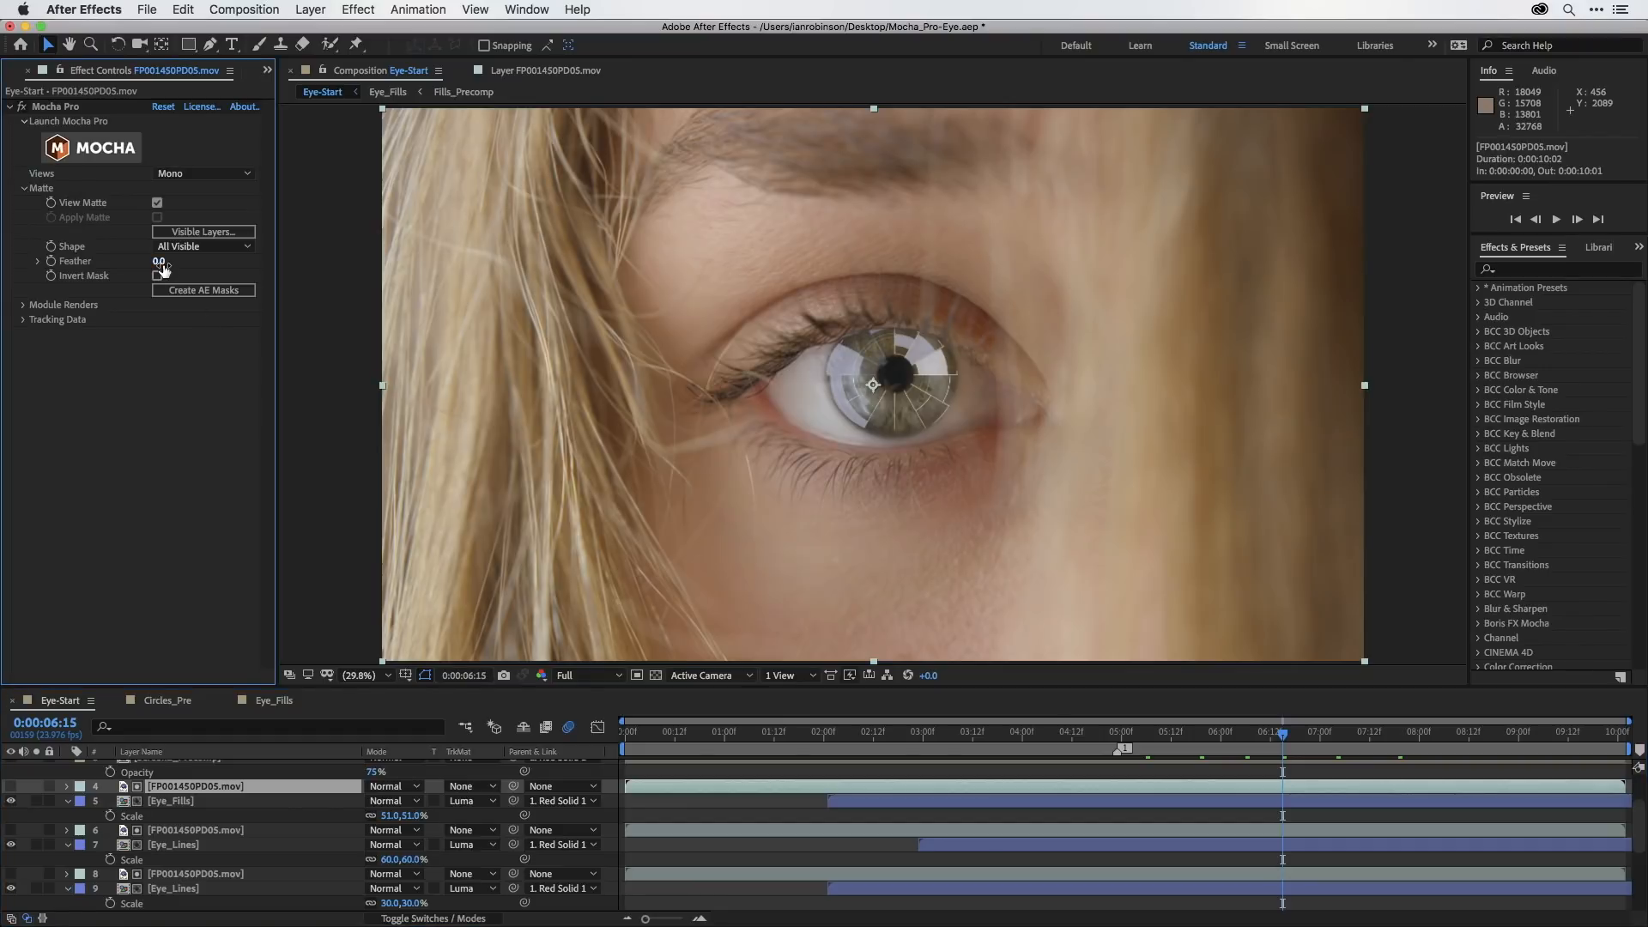
{"action": "mouse_move", "coordinate": [158, 261]}
{"action": "left_mouse_down"}
{"action": "mouse_move", "coordinate": [218, 264]}
{"action": "mouse_move", "coordinate": [167, 271]}
{"action": "mouse_move", "coordinate": [183, 271]}
{"action": "left_mouse_up"}
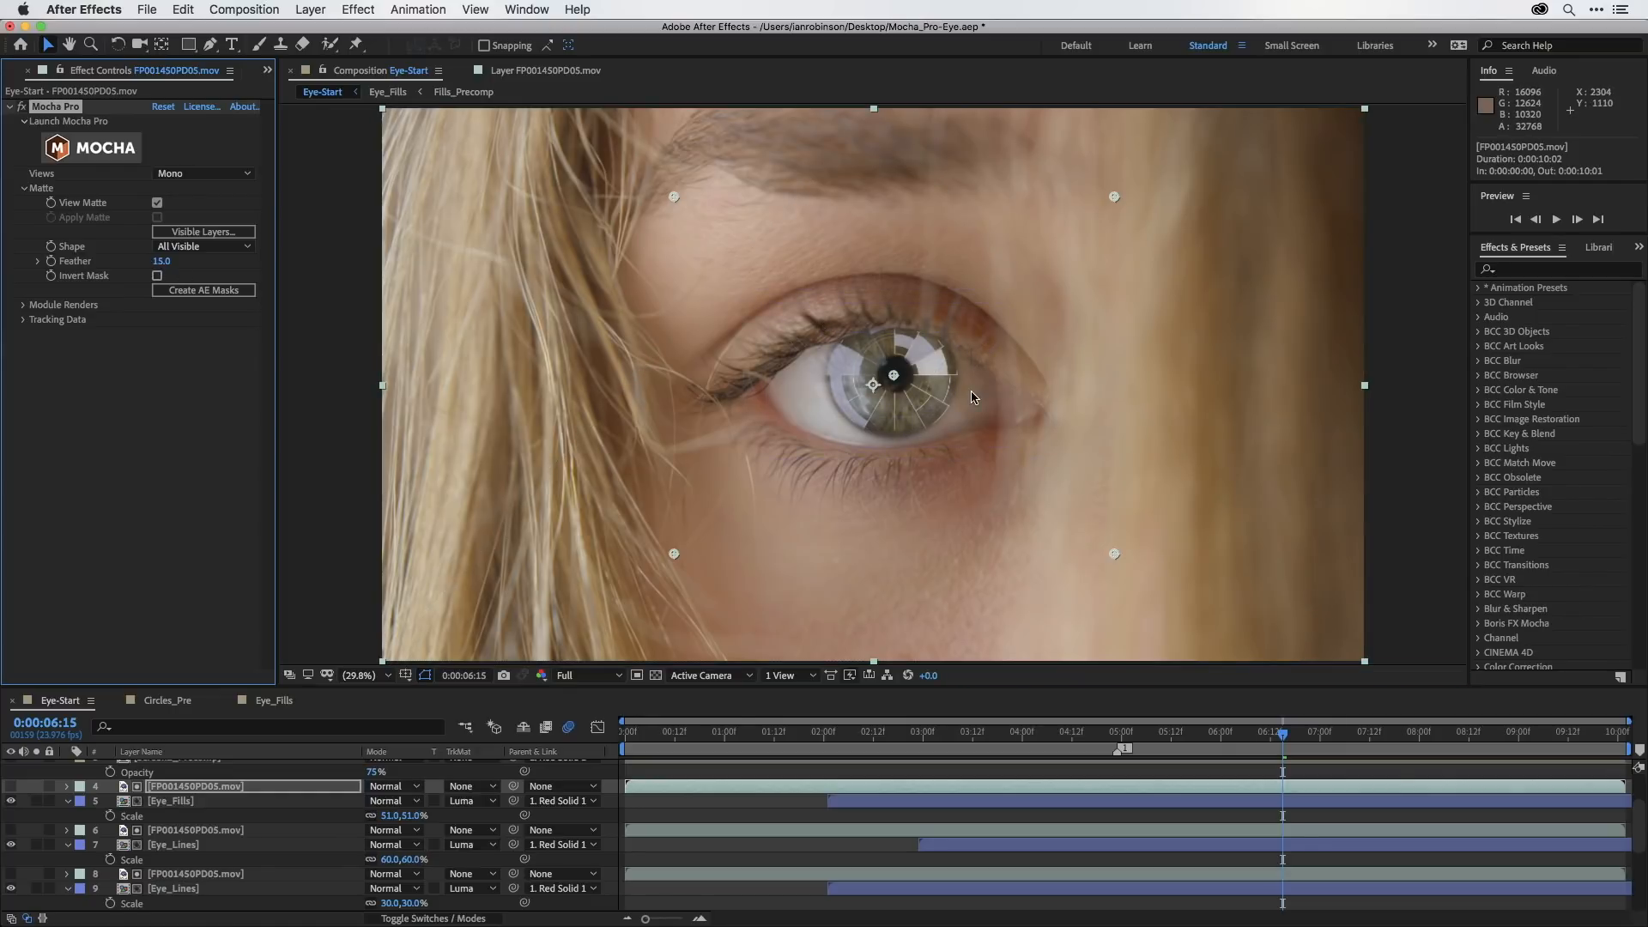
{"action": "left_click", "coordinate": [188, 830]}
{"action": "left_click", "coordinate": [160, 260]}
{"action": "type", "text": "15"}
{"action": "key", "text": "Return"}
{"action": "left_click", "coordinate": [190, 874]}
{"action": "left_click", "coordinate": [159, 261]}
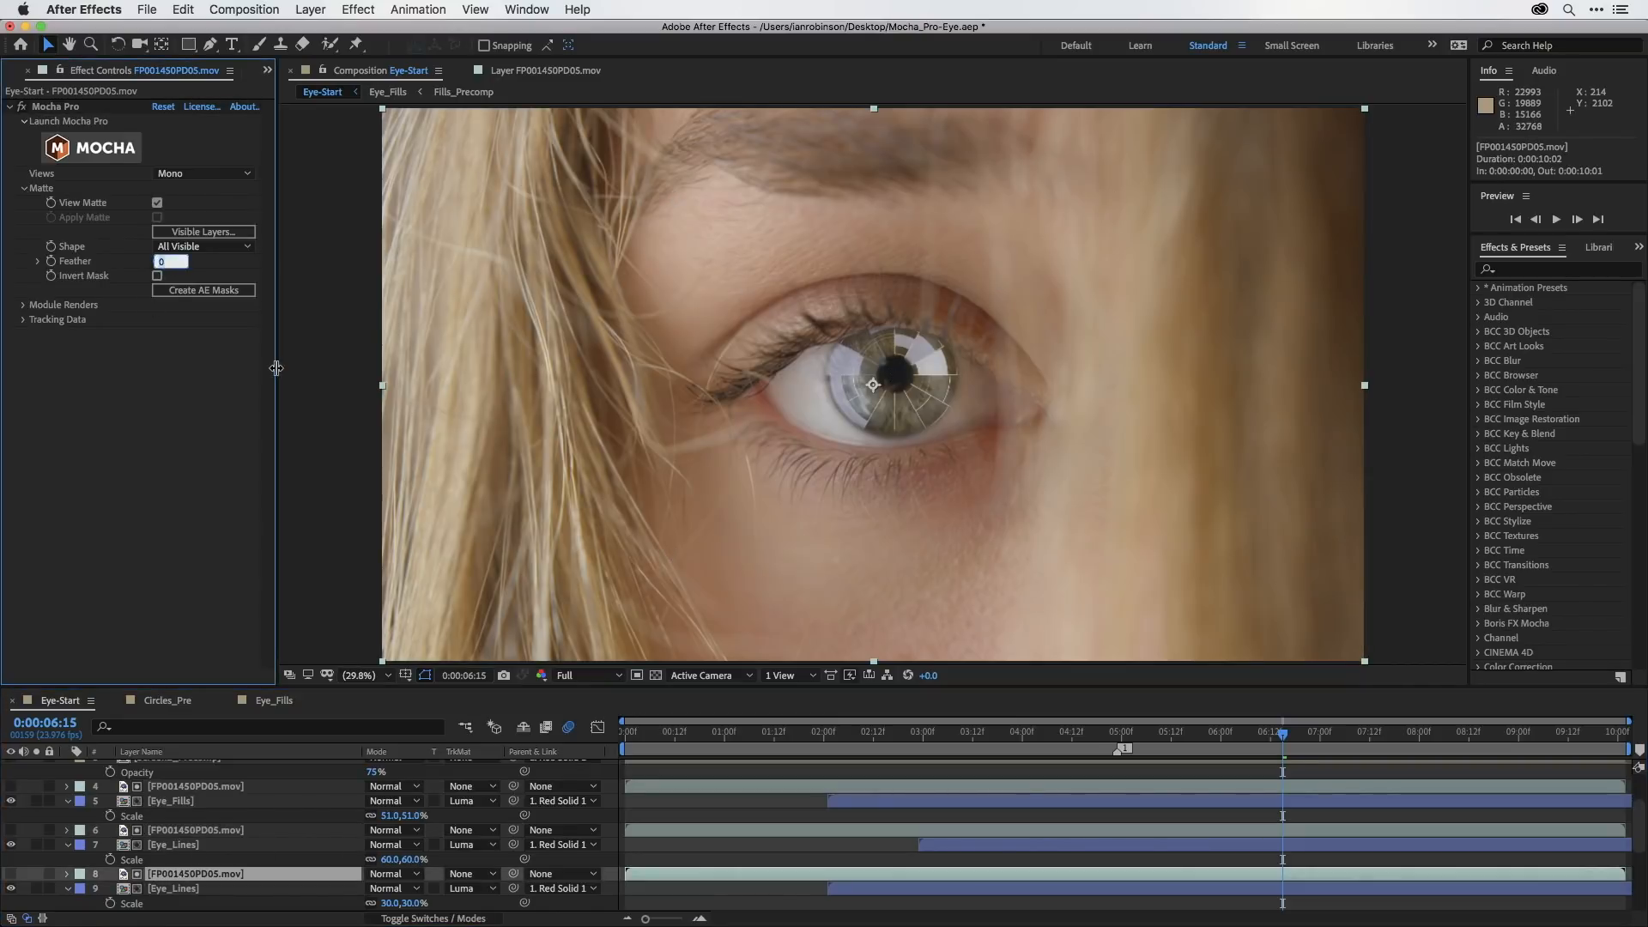
{"action": "type", "text": "15"}
{"action": "key", "text": "Return"}
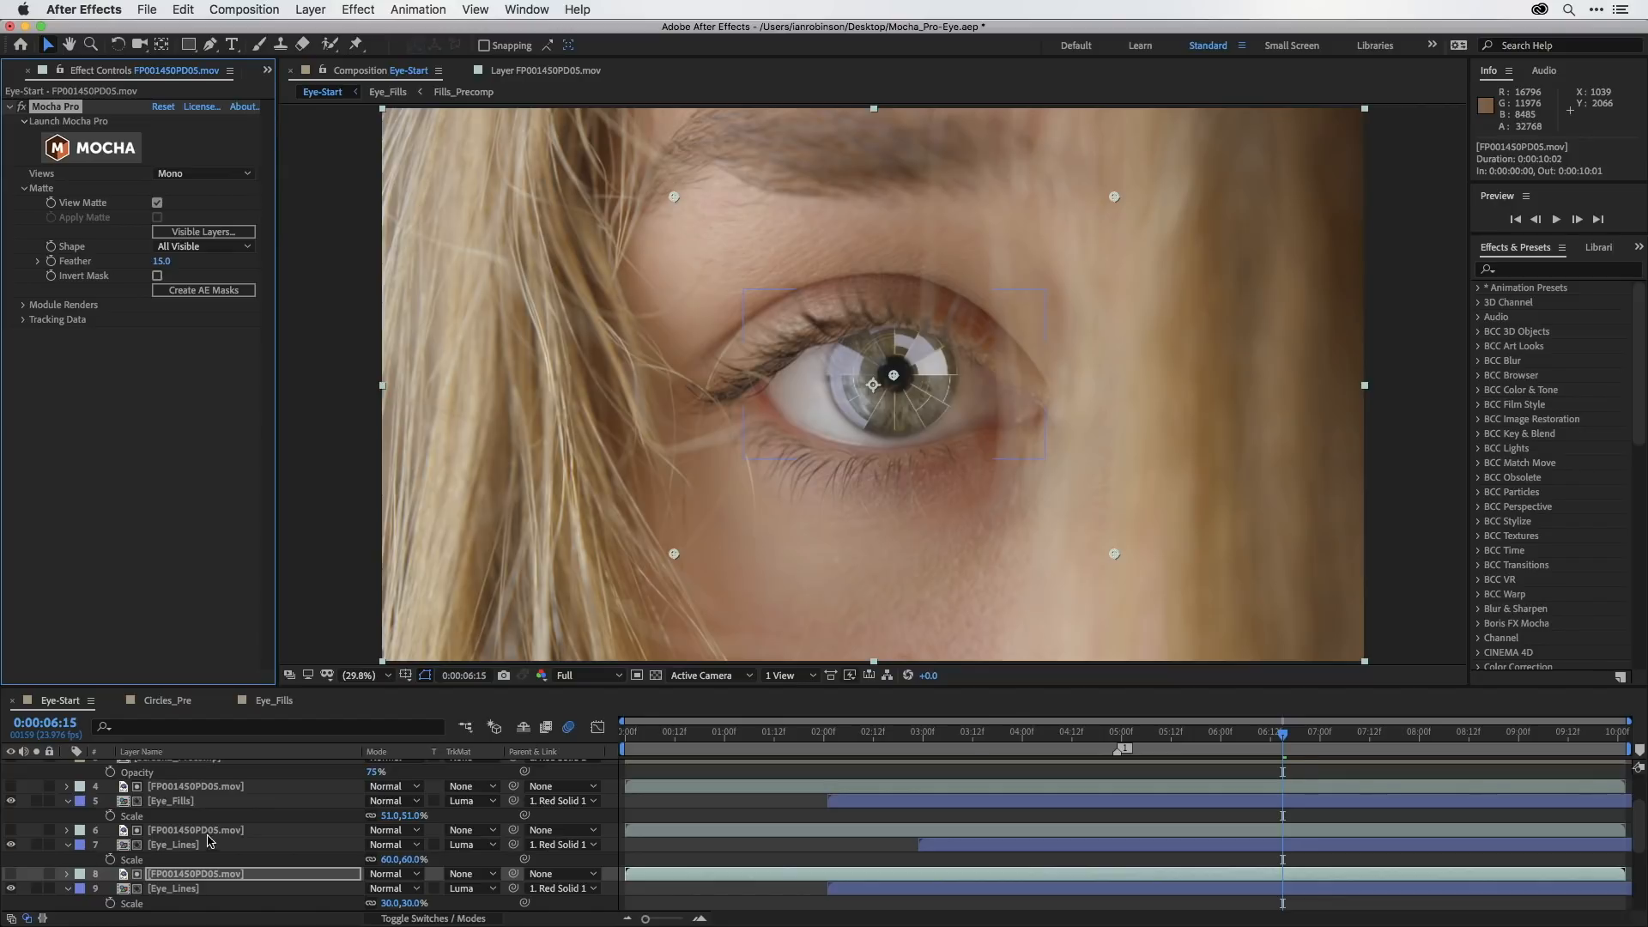
Collapse the properties of the bottom FP001450PD05.mov layer 11 and enable its S_FilmEffect effect.
{"action": "scroll", "coordinate": [210, 822], "scroll_direction": "up", "scroll_amount": 5}
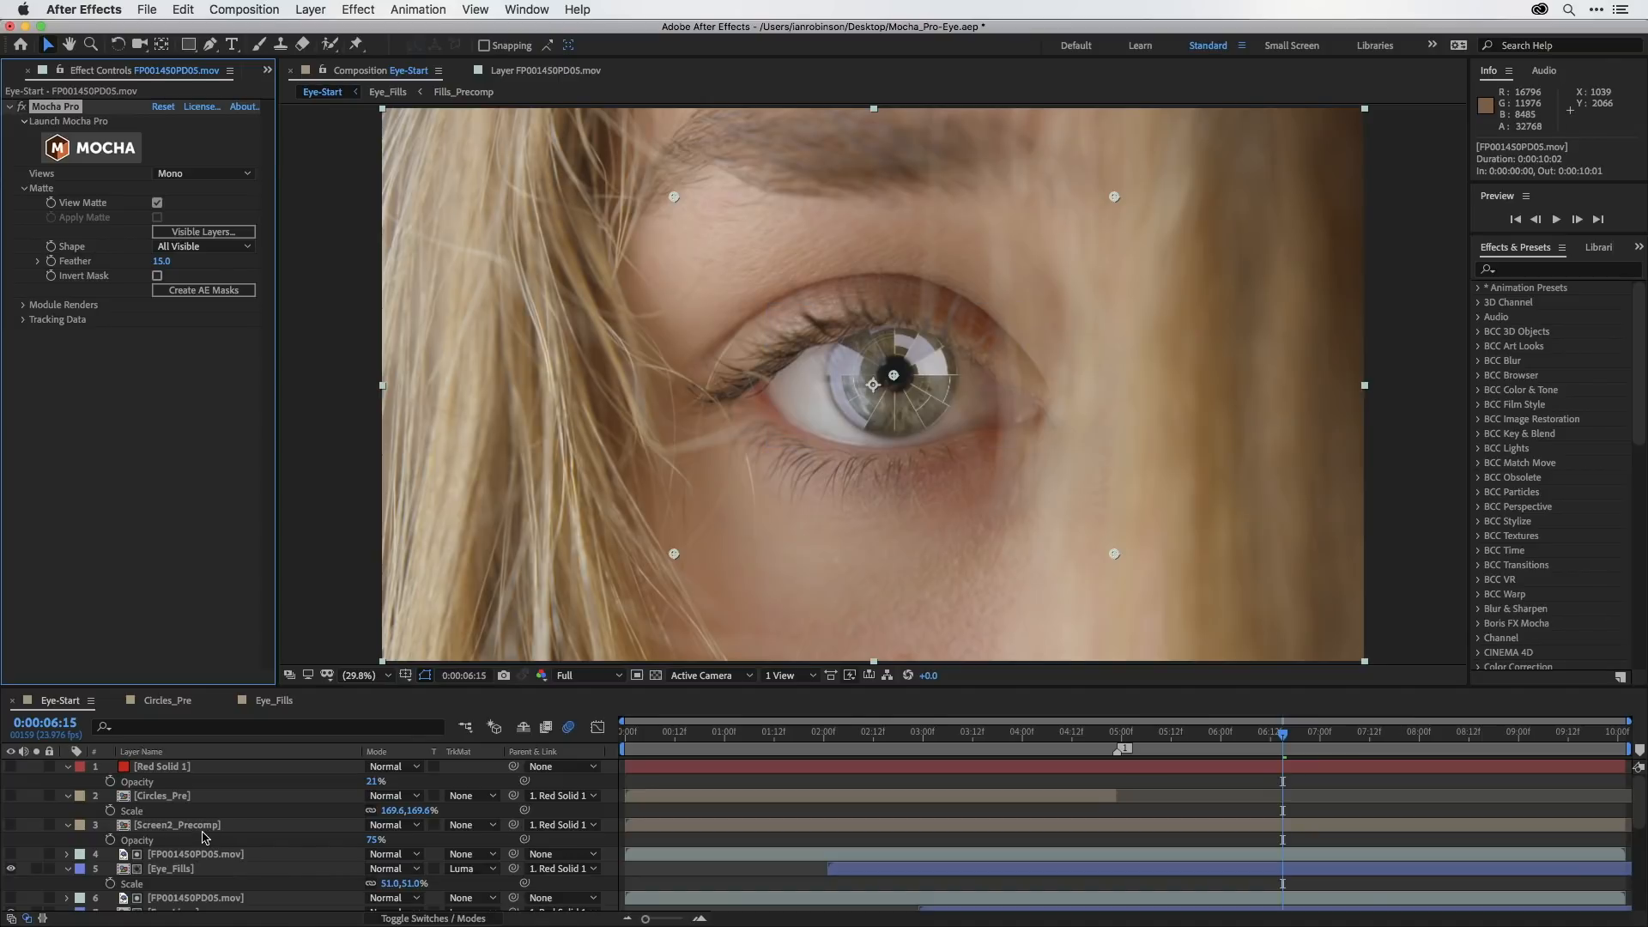
{"action": "scroll", "coordinate": [204, 837], "scroll_direction": "down", "scroll_amount": 10}
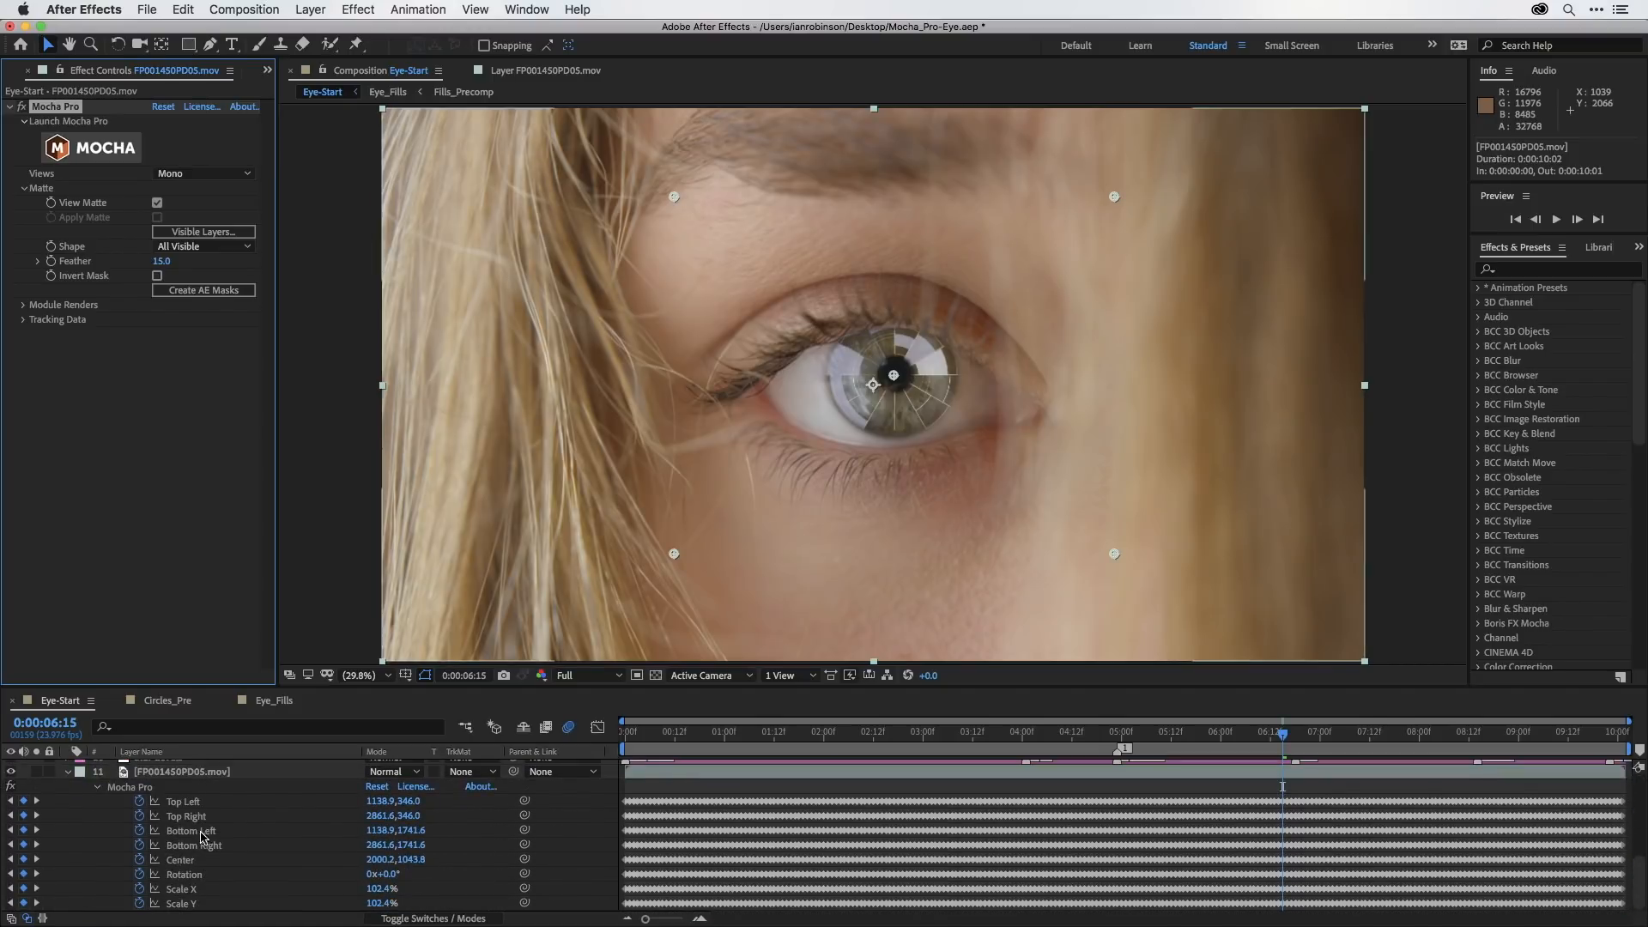
{"action": "left_click", "coordinate": [172, 771]}
{"action": "left_click", "coordinate": [68, 774]}
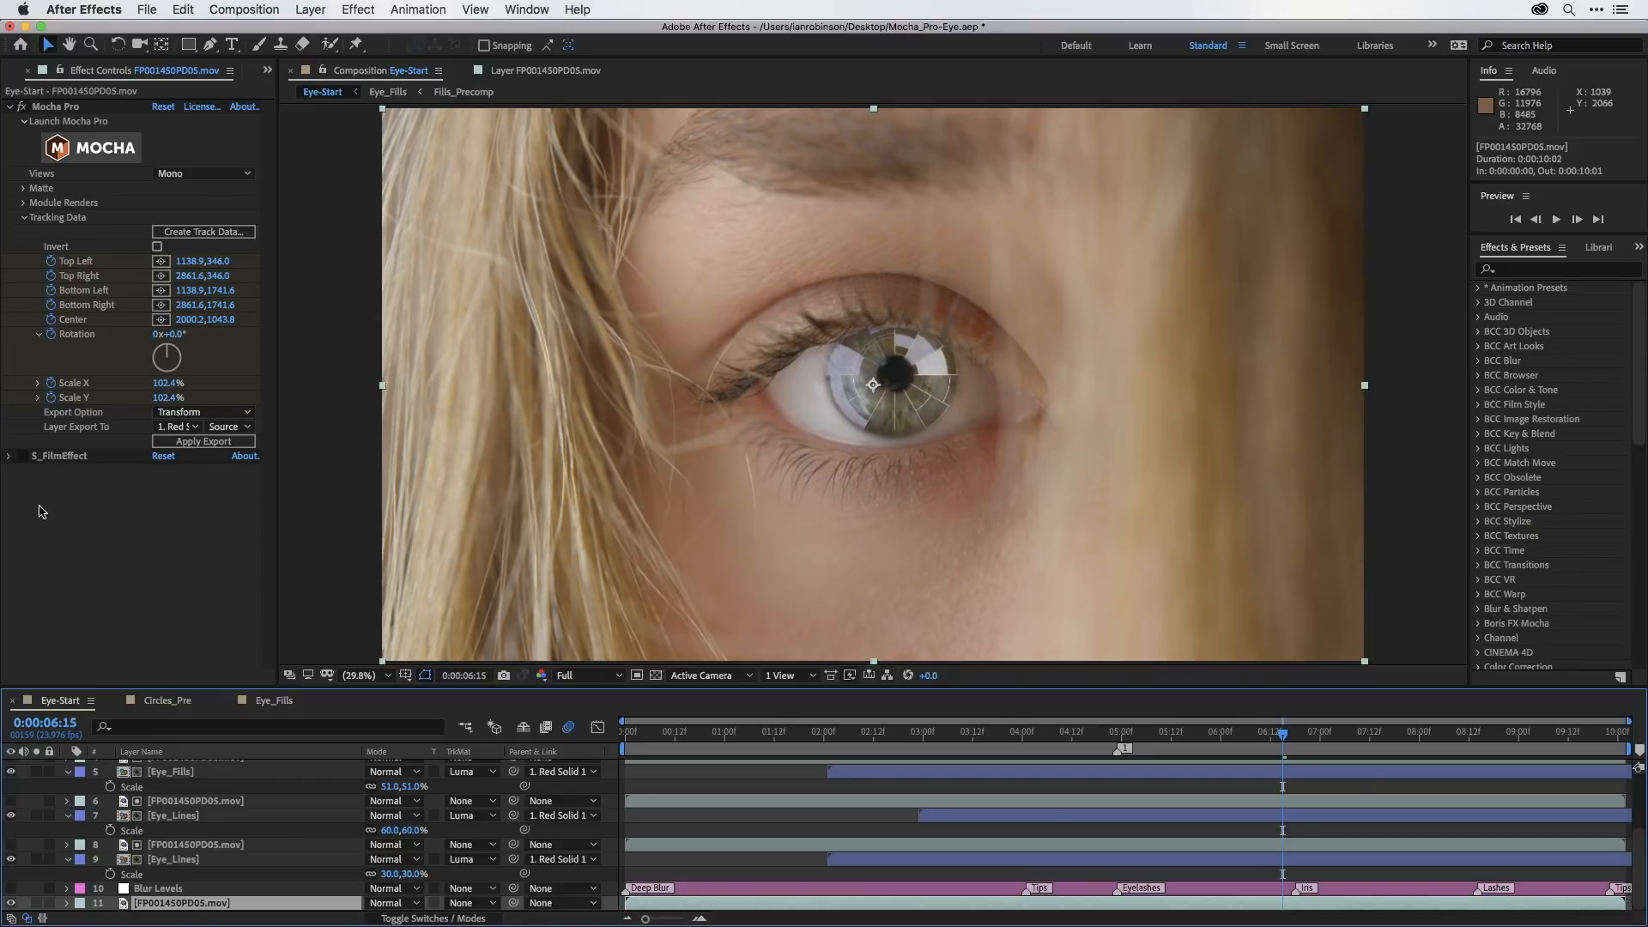
{"action": "left_click", "coordinate": [22, 456]}
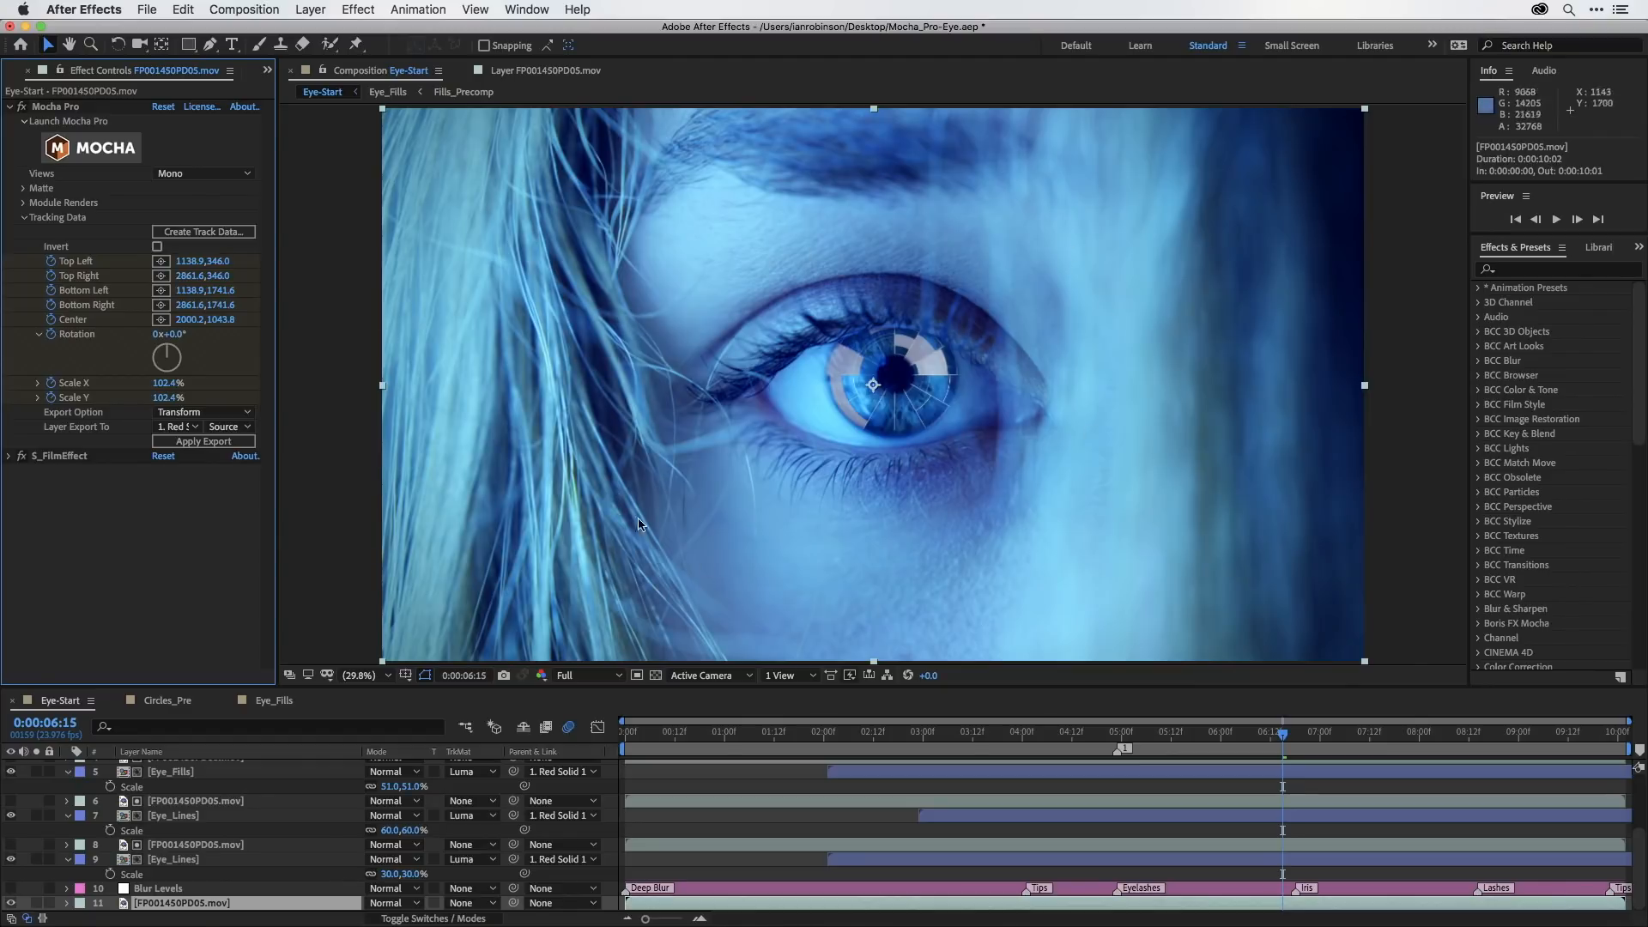
Expand the S_FilmEffect settings, look through its preset browser and leave it without loading a preset.
{"action": "left_click", "coordinate": [9, 456]}
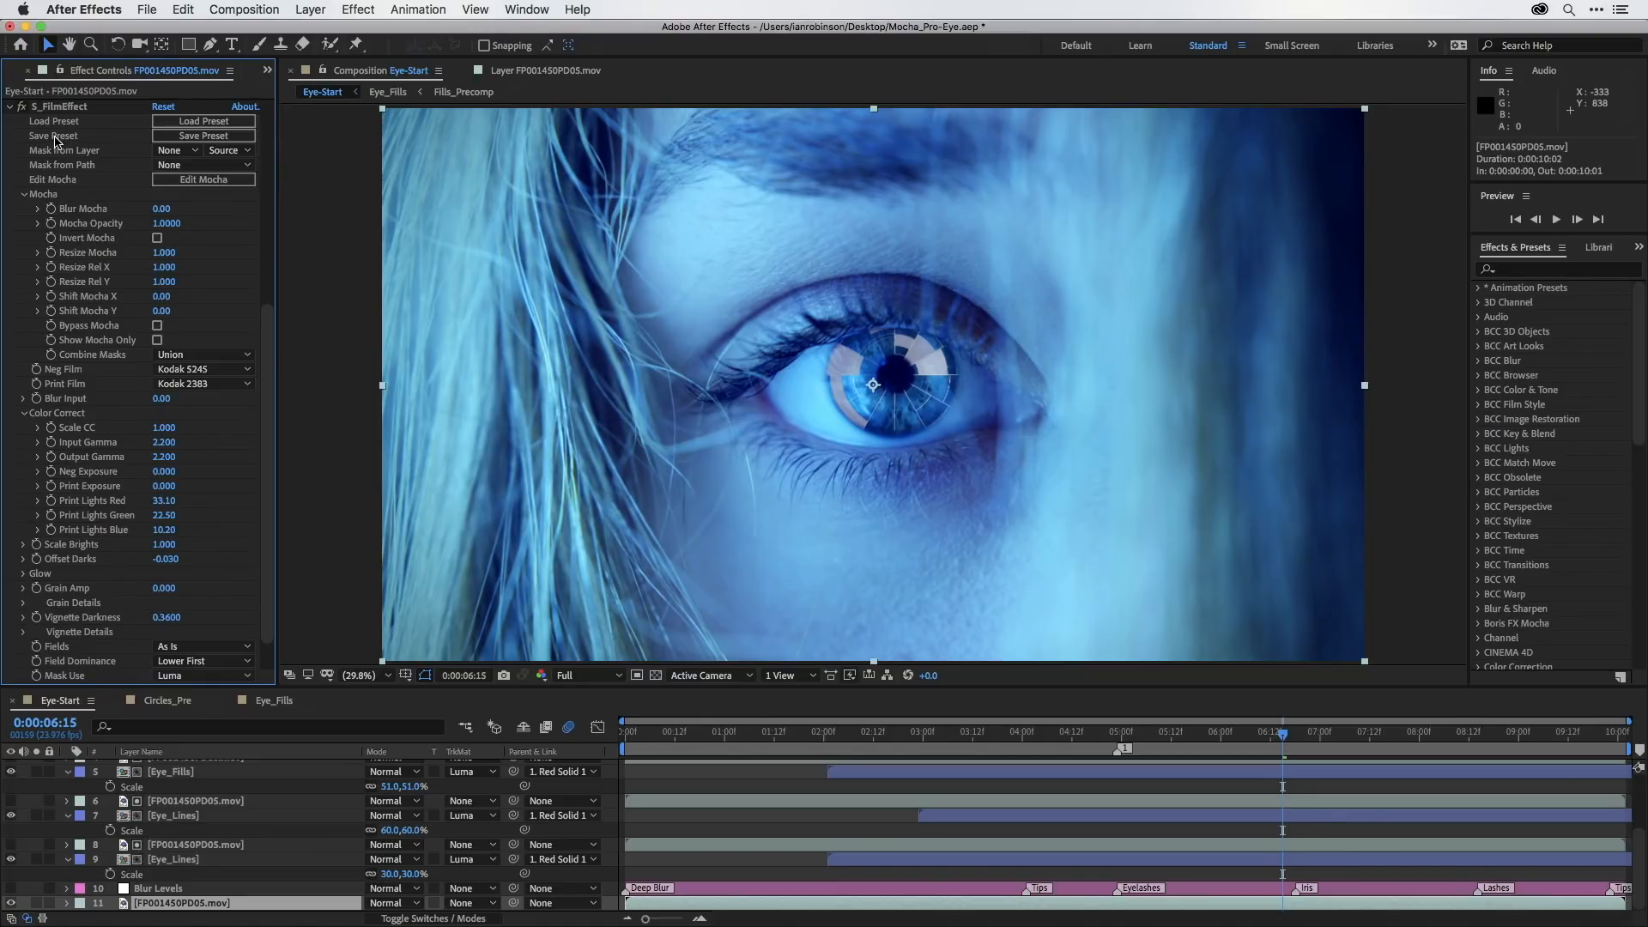
{"action": "left_click", "coordinate": [163, 125]}
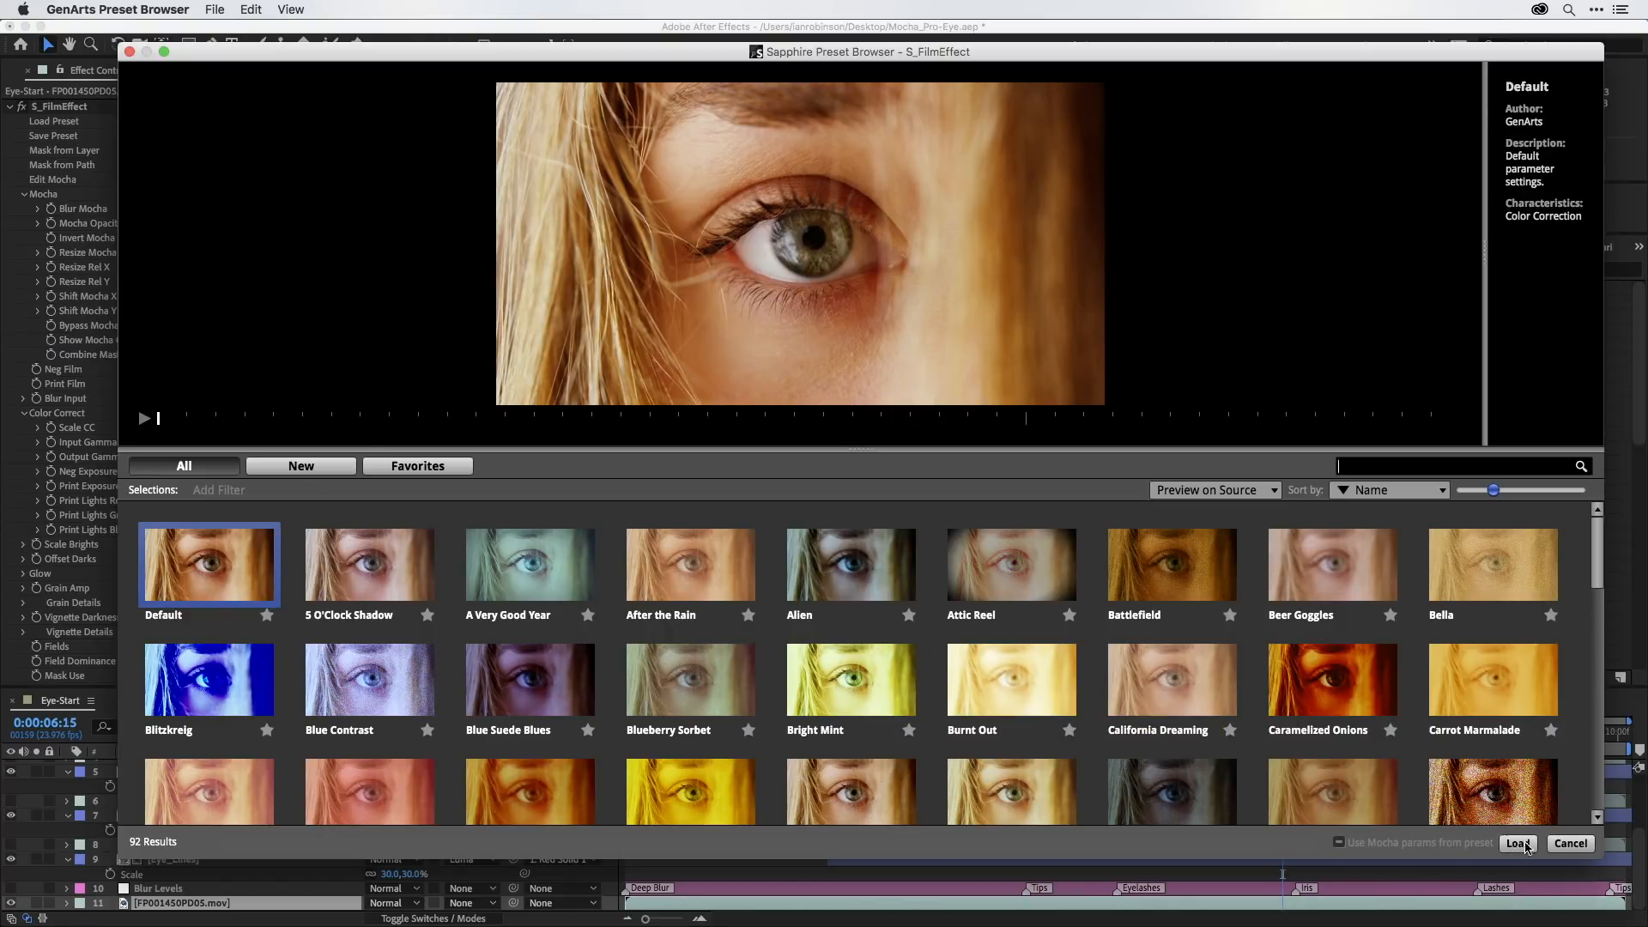
{"action": "left_click", "coordinate": [1570, 844]}
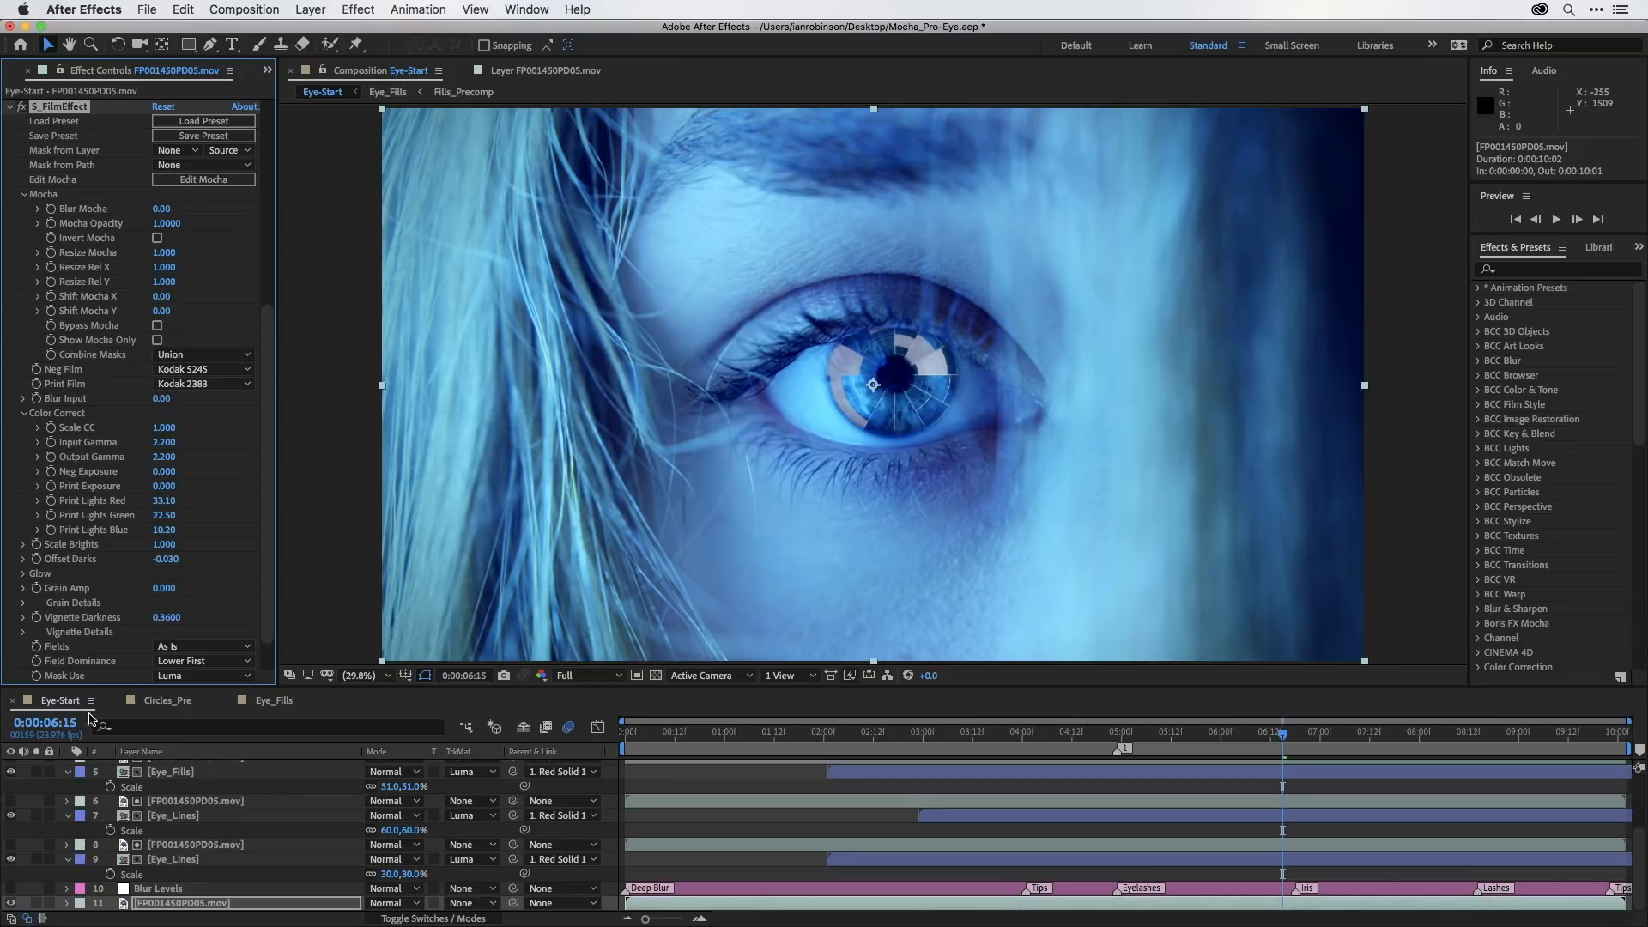
Reveal the modified properties of the FP001450PD05.mov layer 11 and enlarge the timeline to examine its S_FilmEffect values.
{"action": "left_click", "coordinate": [157, 906]}
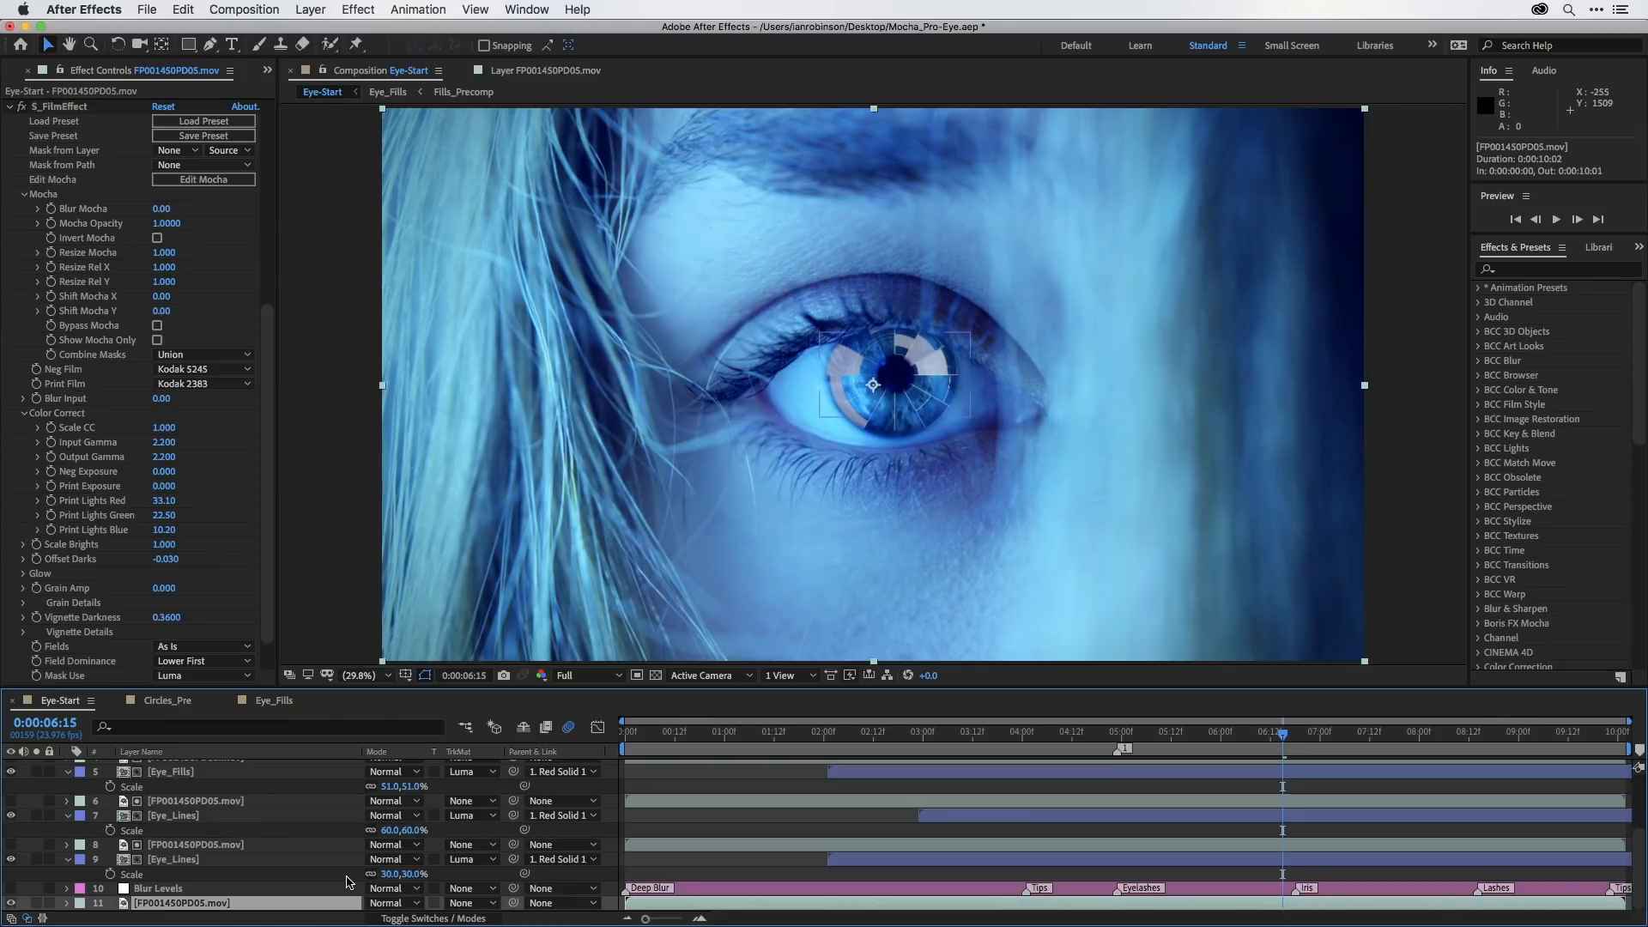
{"action": "key", "text": "u"}
{"action": "key", "text": "u"}
{"action": "scroll", "coordinate": [347, 882], "scroll_direction": "down", "scroll_amount": 3}
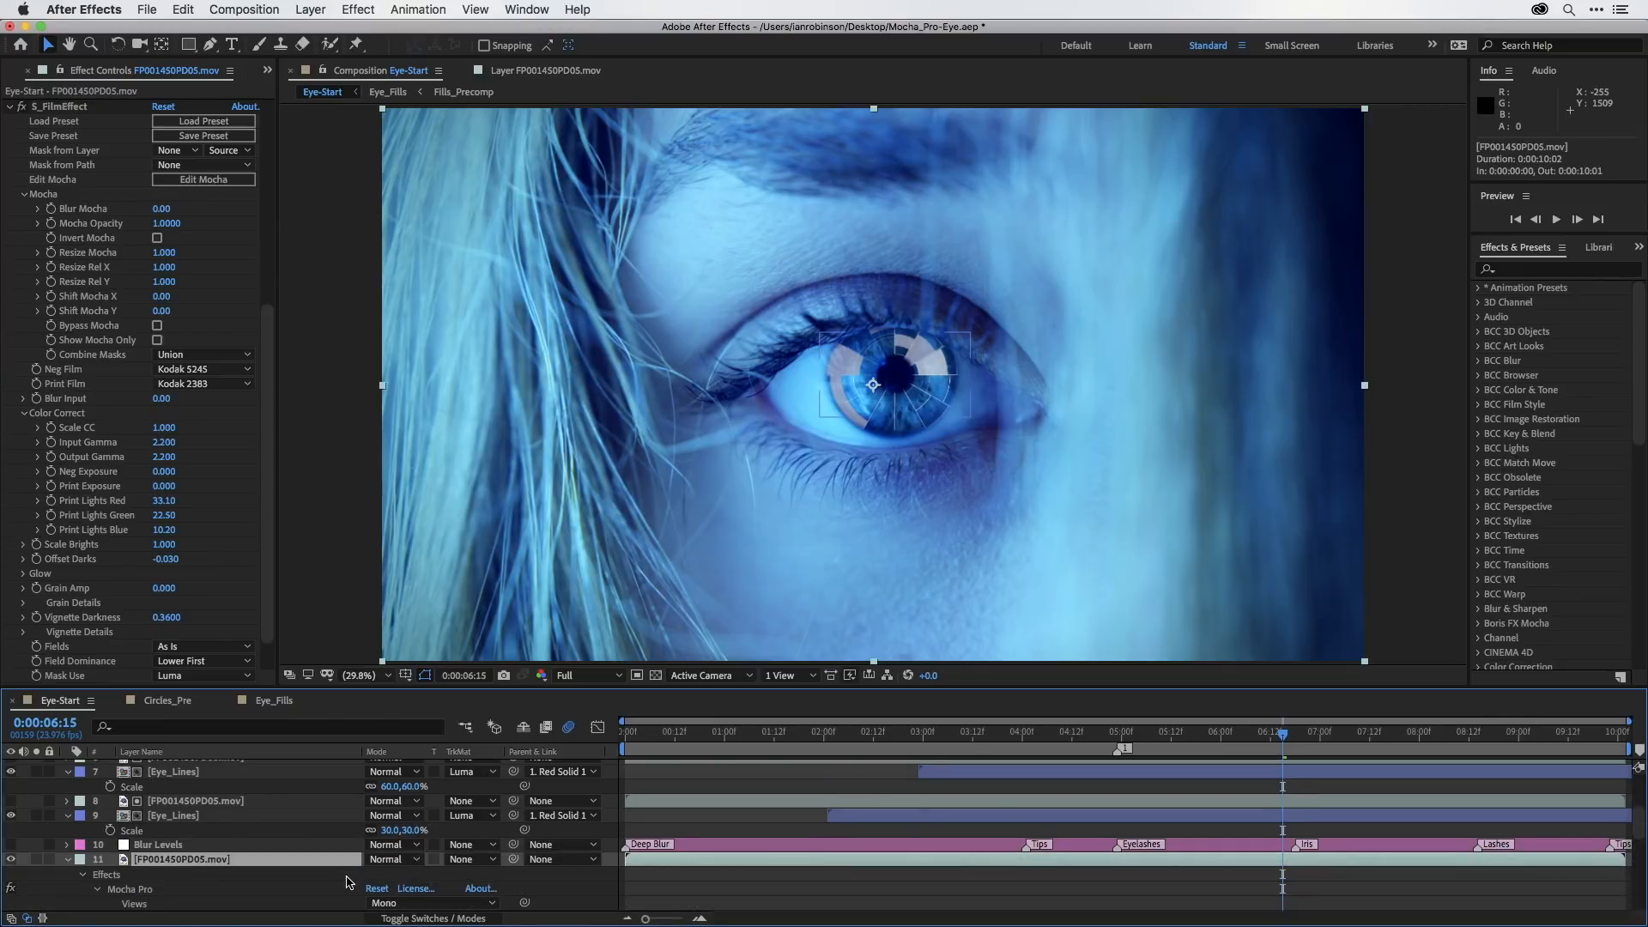
{"action": "scroll", "coordinate": [206, 879], "scroll_direction": "down", "scroll_amount": 2}
{"action": "scroll", "coordinate": [206, 878], "scroll_direction": "down", "scroll_amount": 8}
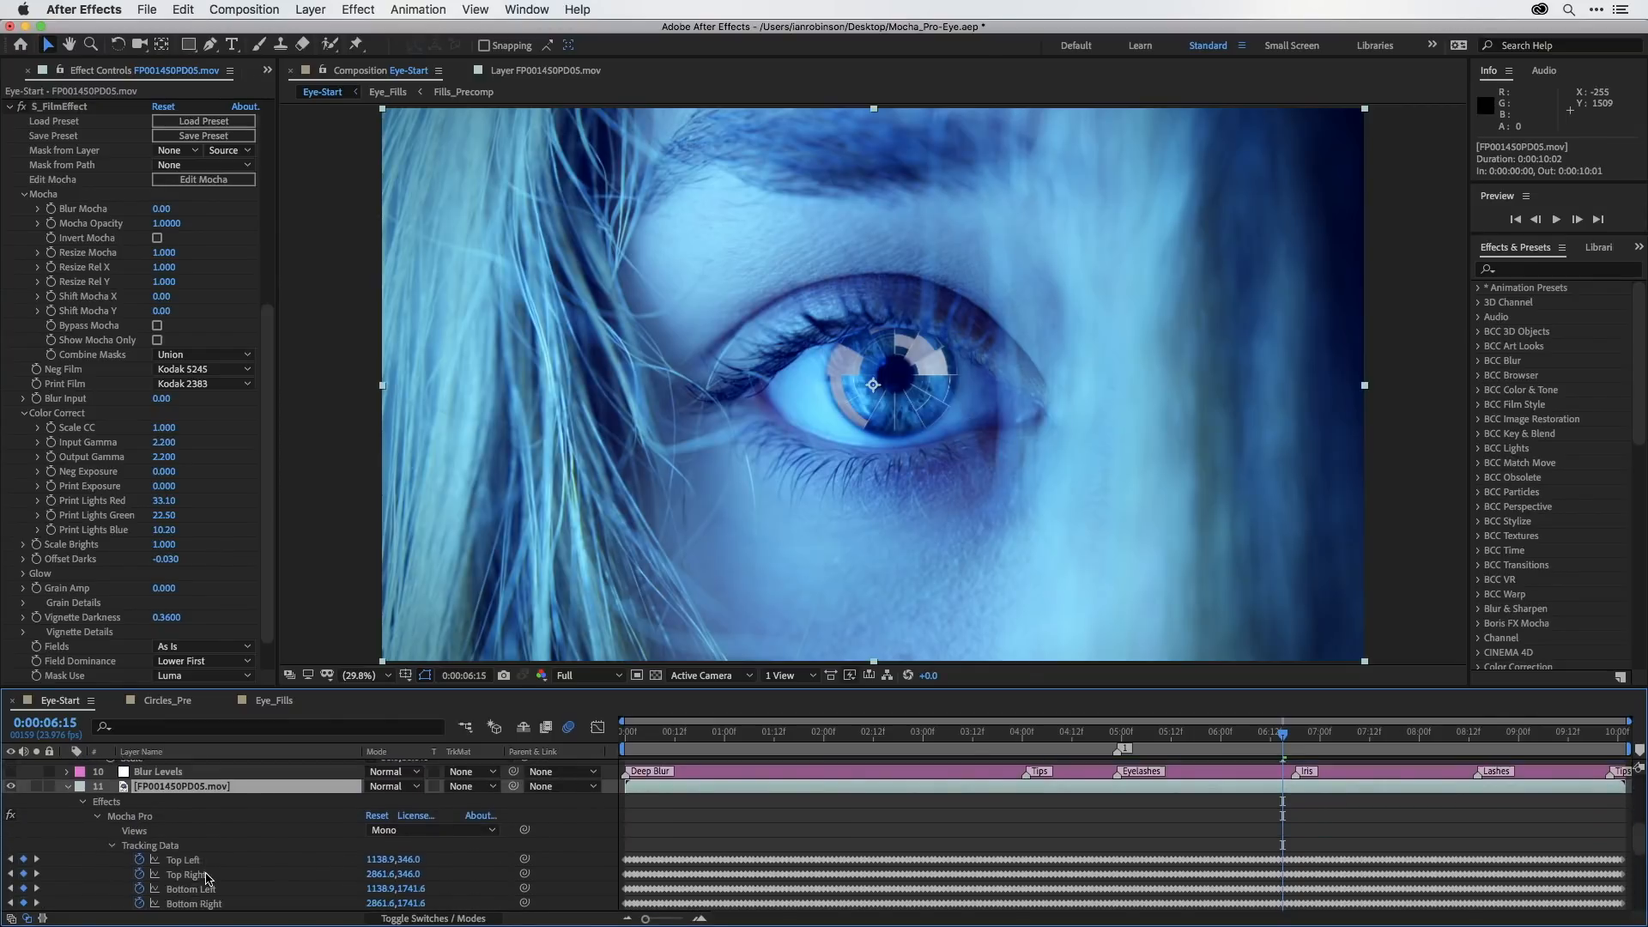
{"action": "scroll", "coordinate": [206, 878], "scroll_direction": "down", "scroll_amount": 2}
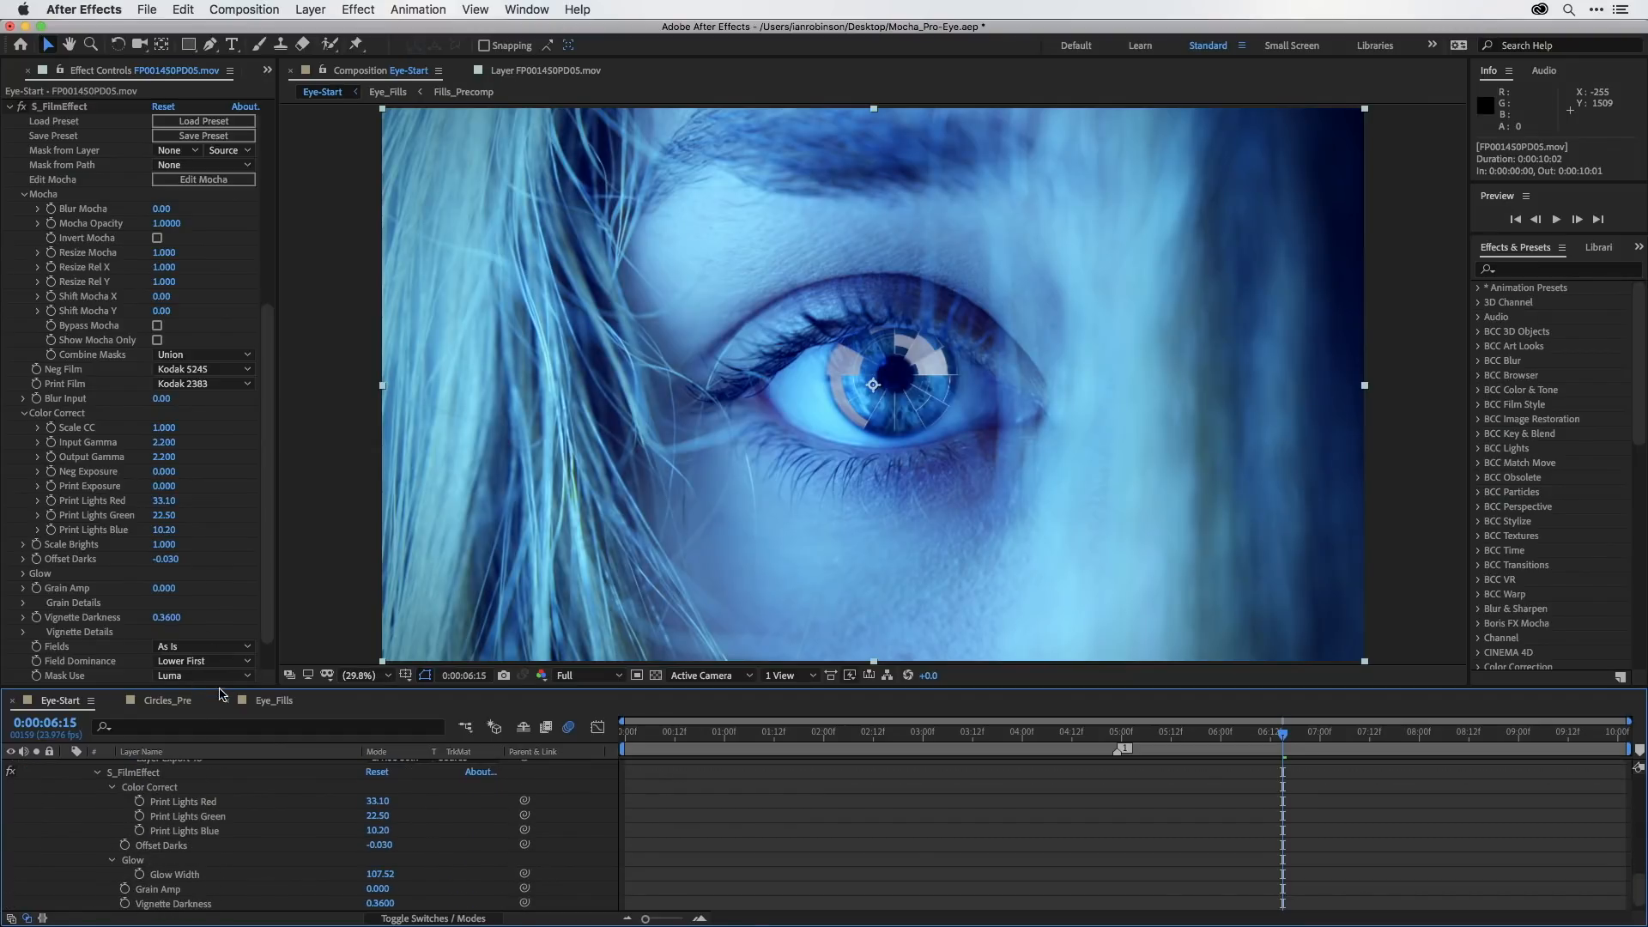
{"action": "left_click_drag", "start_coordinate": [222, 687], "coordinate": [228, 526]}
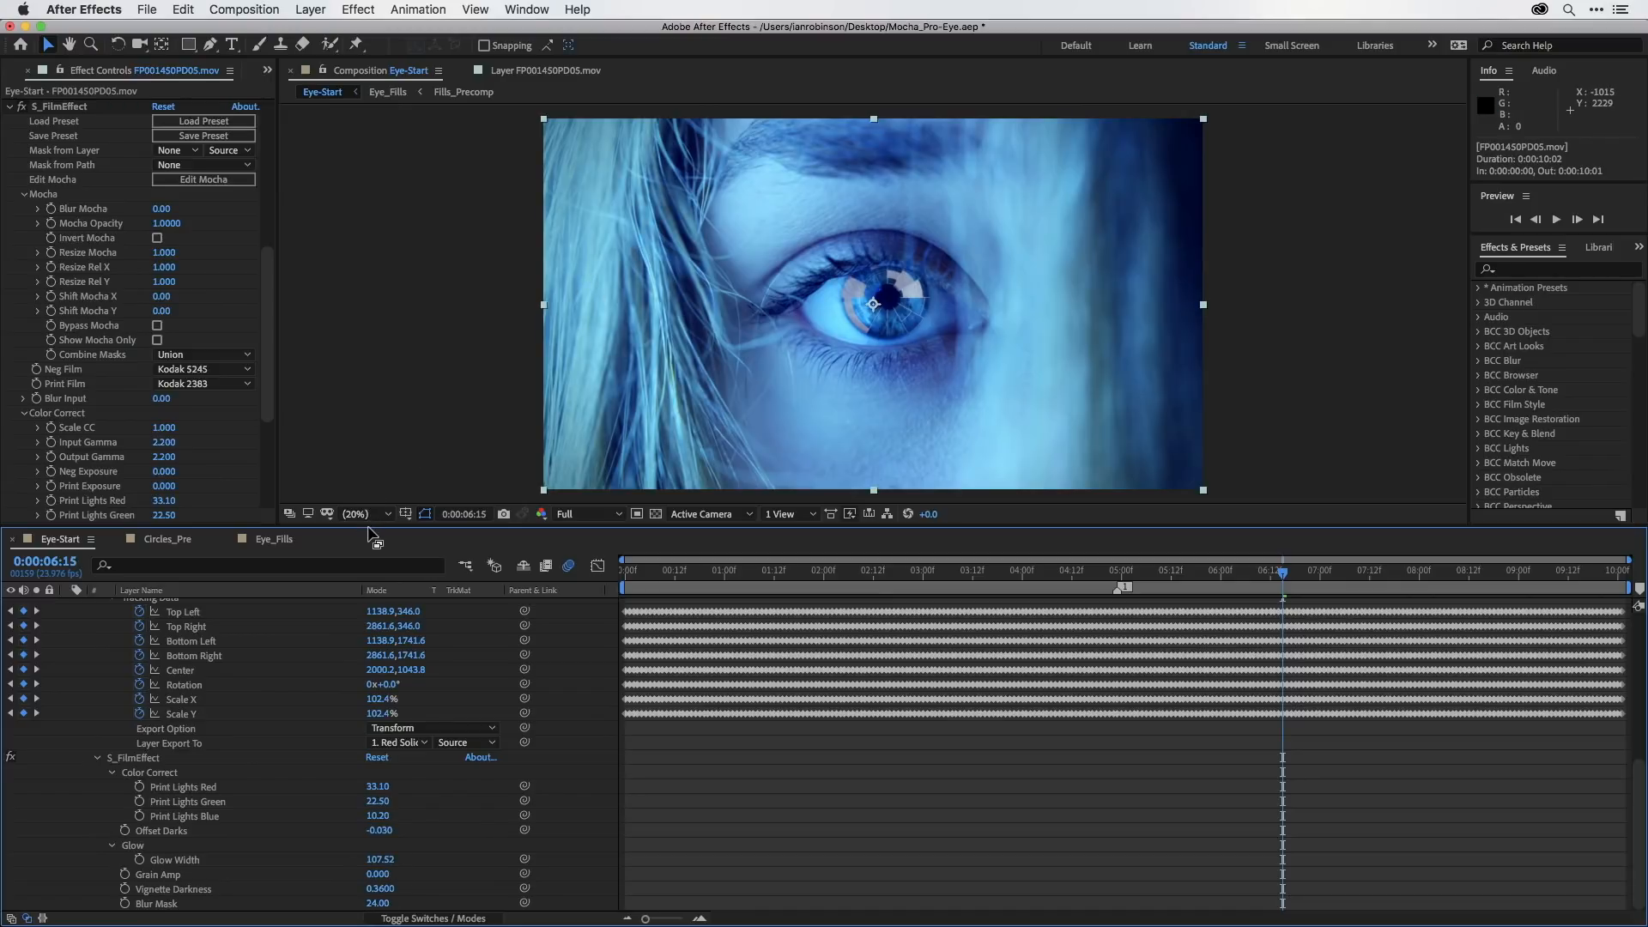
Reduce the timeline's height and collapse the properties of the bottom FP001450PD05.mov layer 11.
{"action": "left_click_drag", "start_coordinate": [368, 524], "coordinate": [294, 755]}
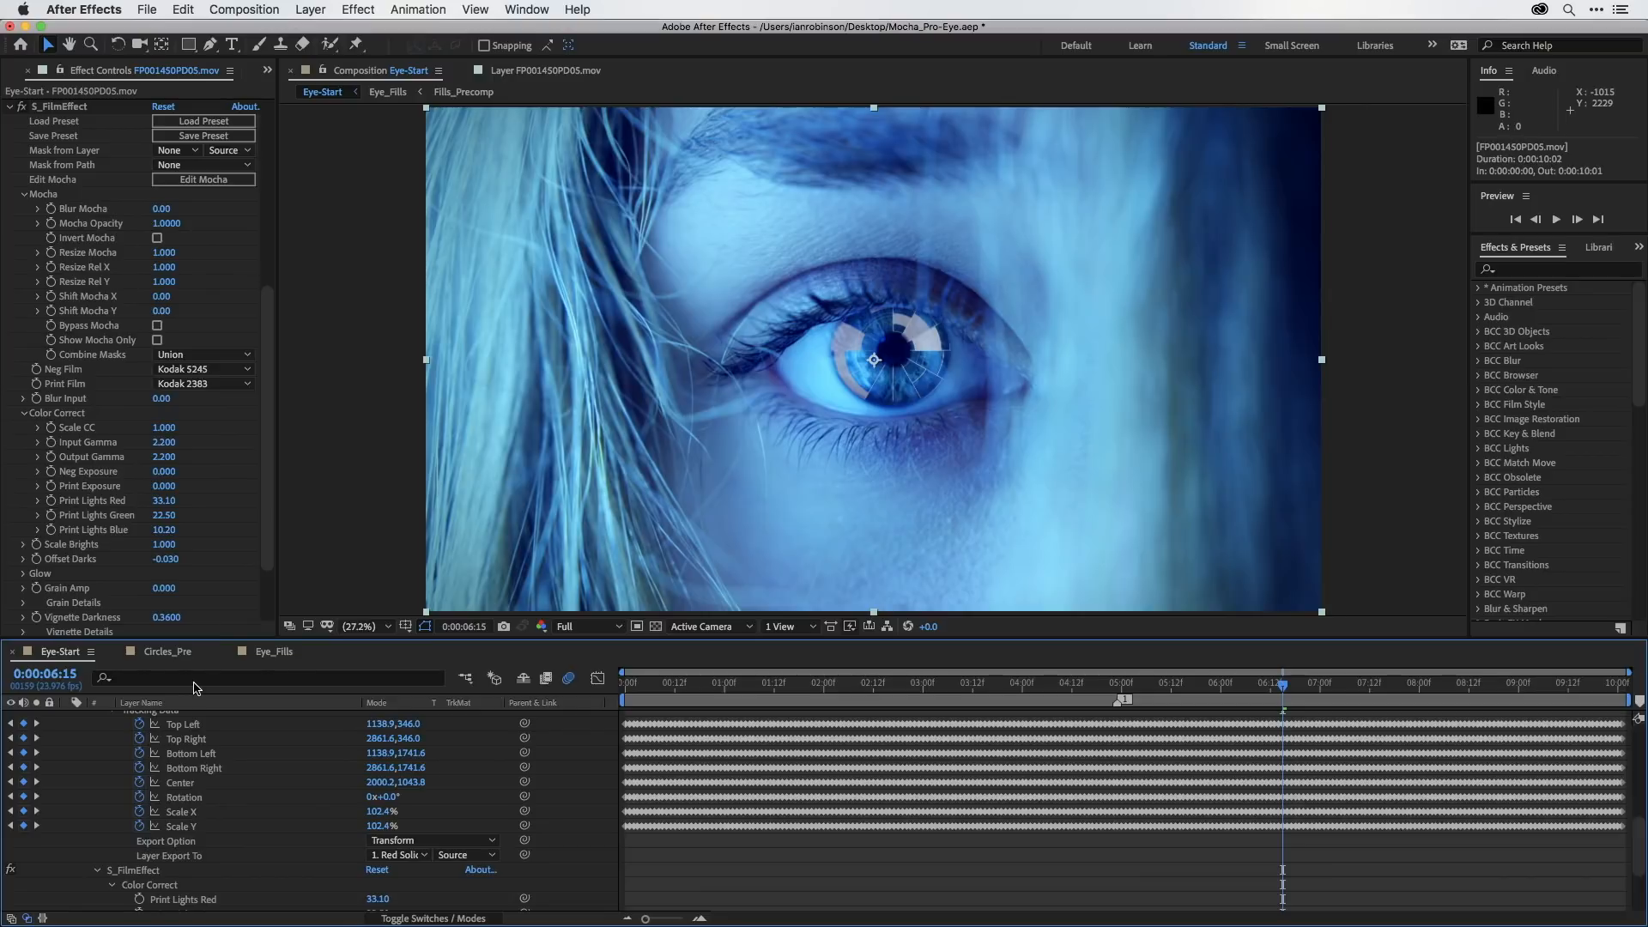
{"action": "scroll", "coordinate": [137, 796], "scroll_direction": "up", "scroll_amount": 5}
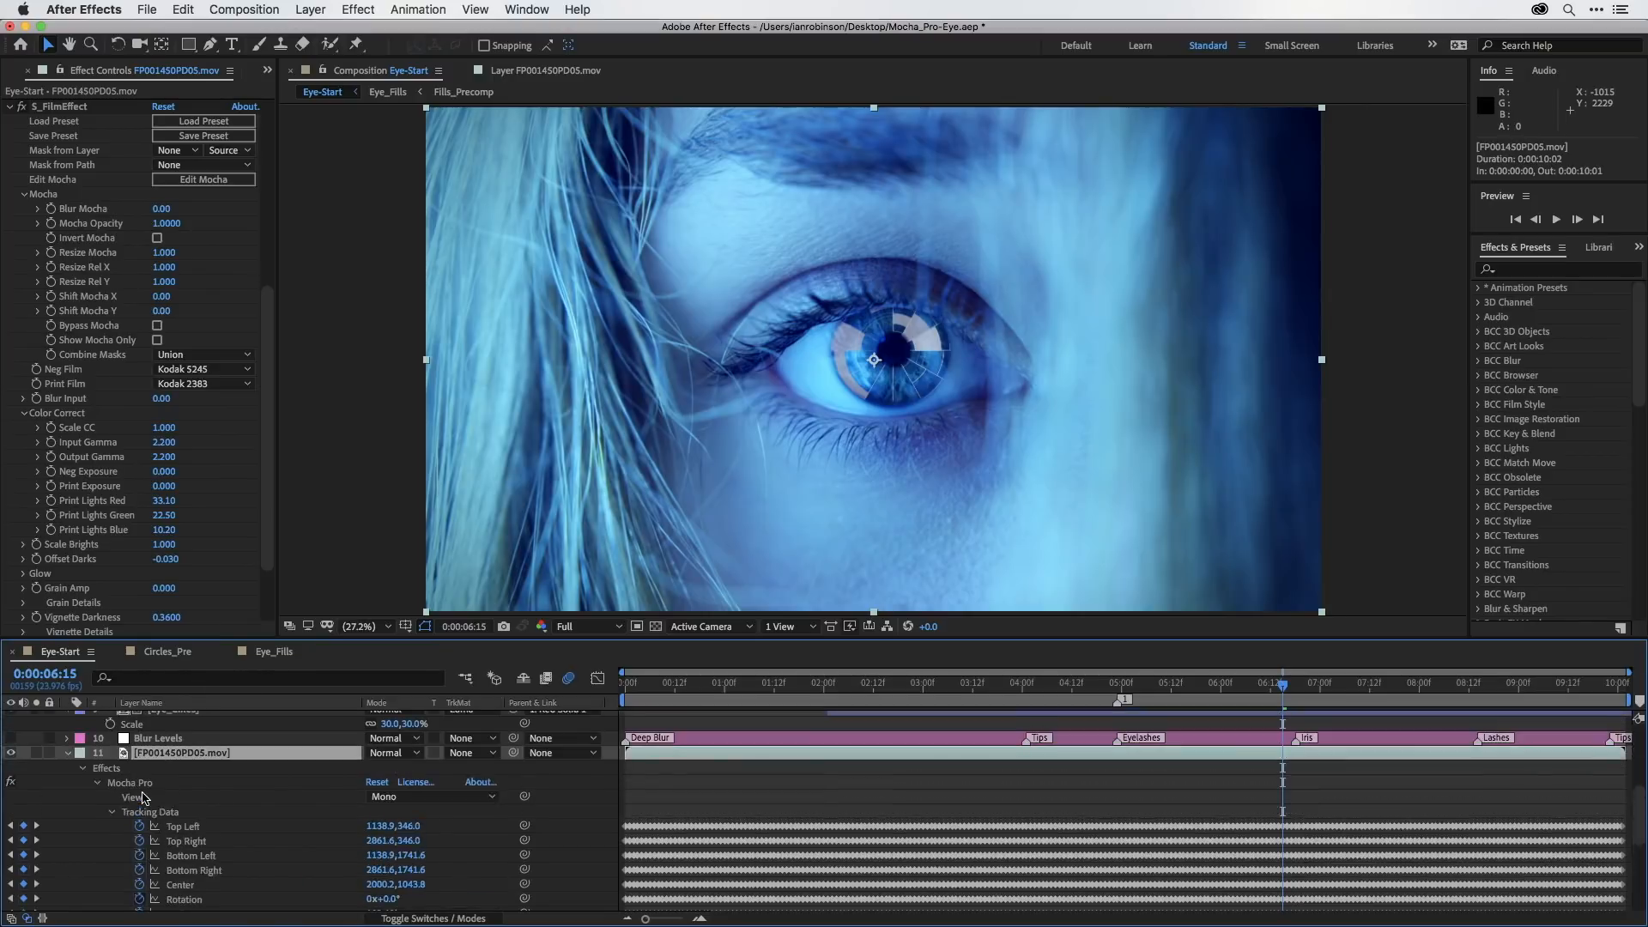
{"action": "left_click", "coordinate": [69, 797]}
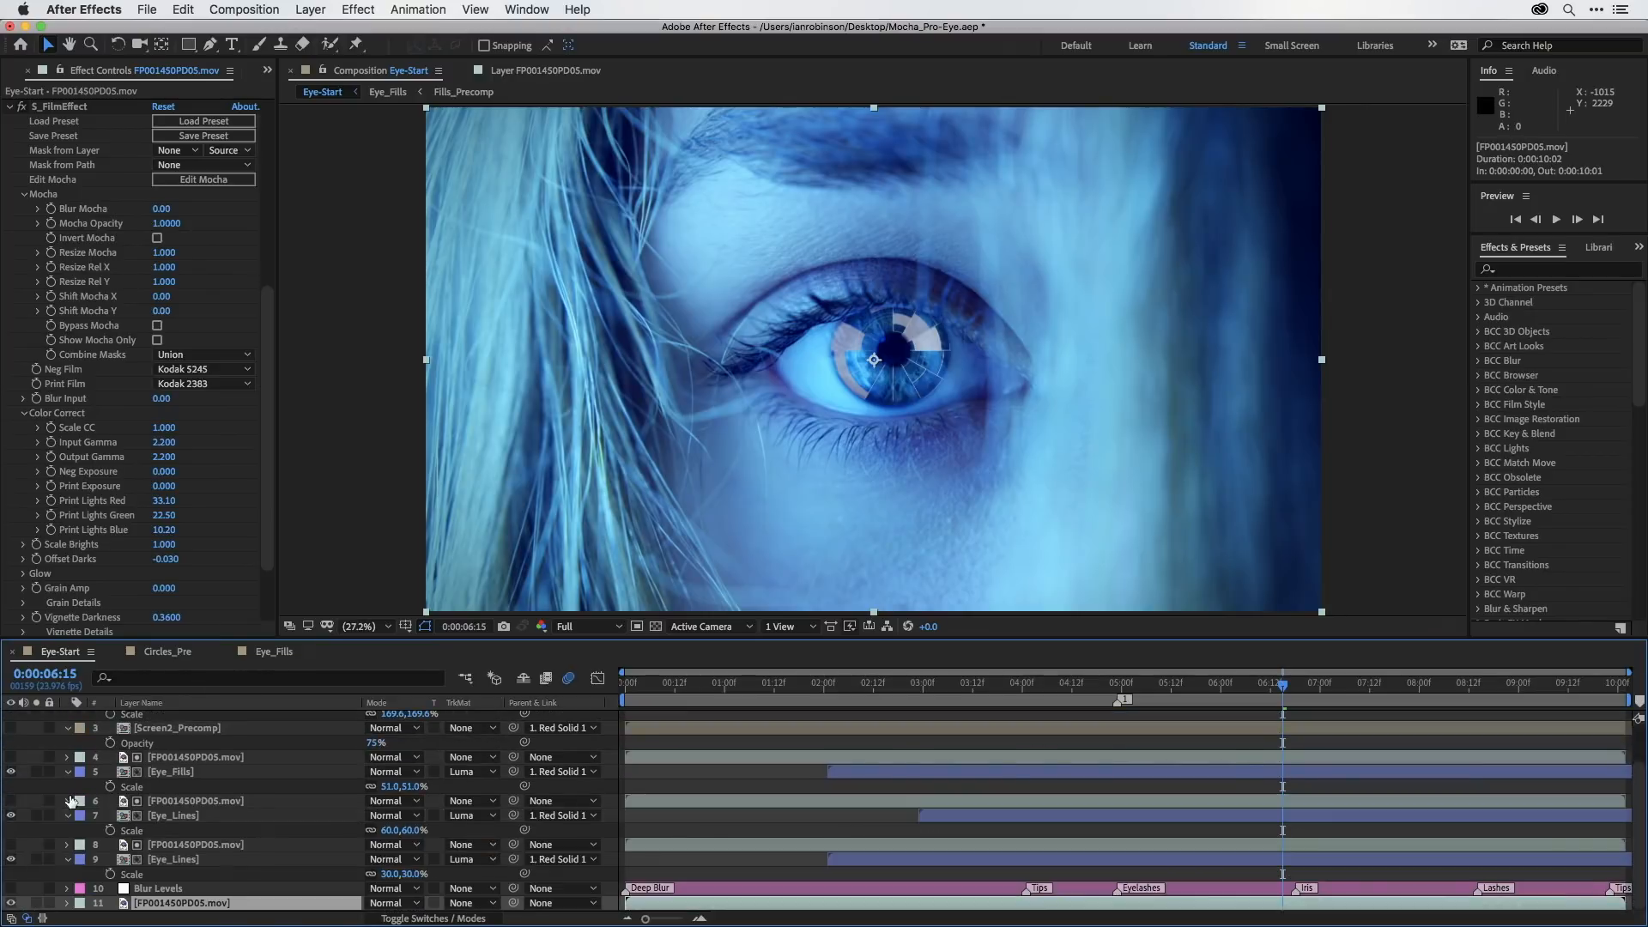
Enable the BCC LED and BCC Fast Lens Blur effects on the Eye_Fills layer 5.
{"action": "left_click", "coordinate": [163, 861]}
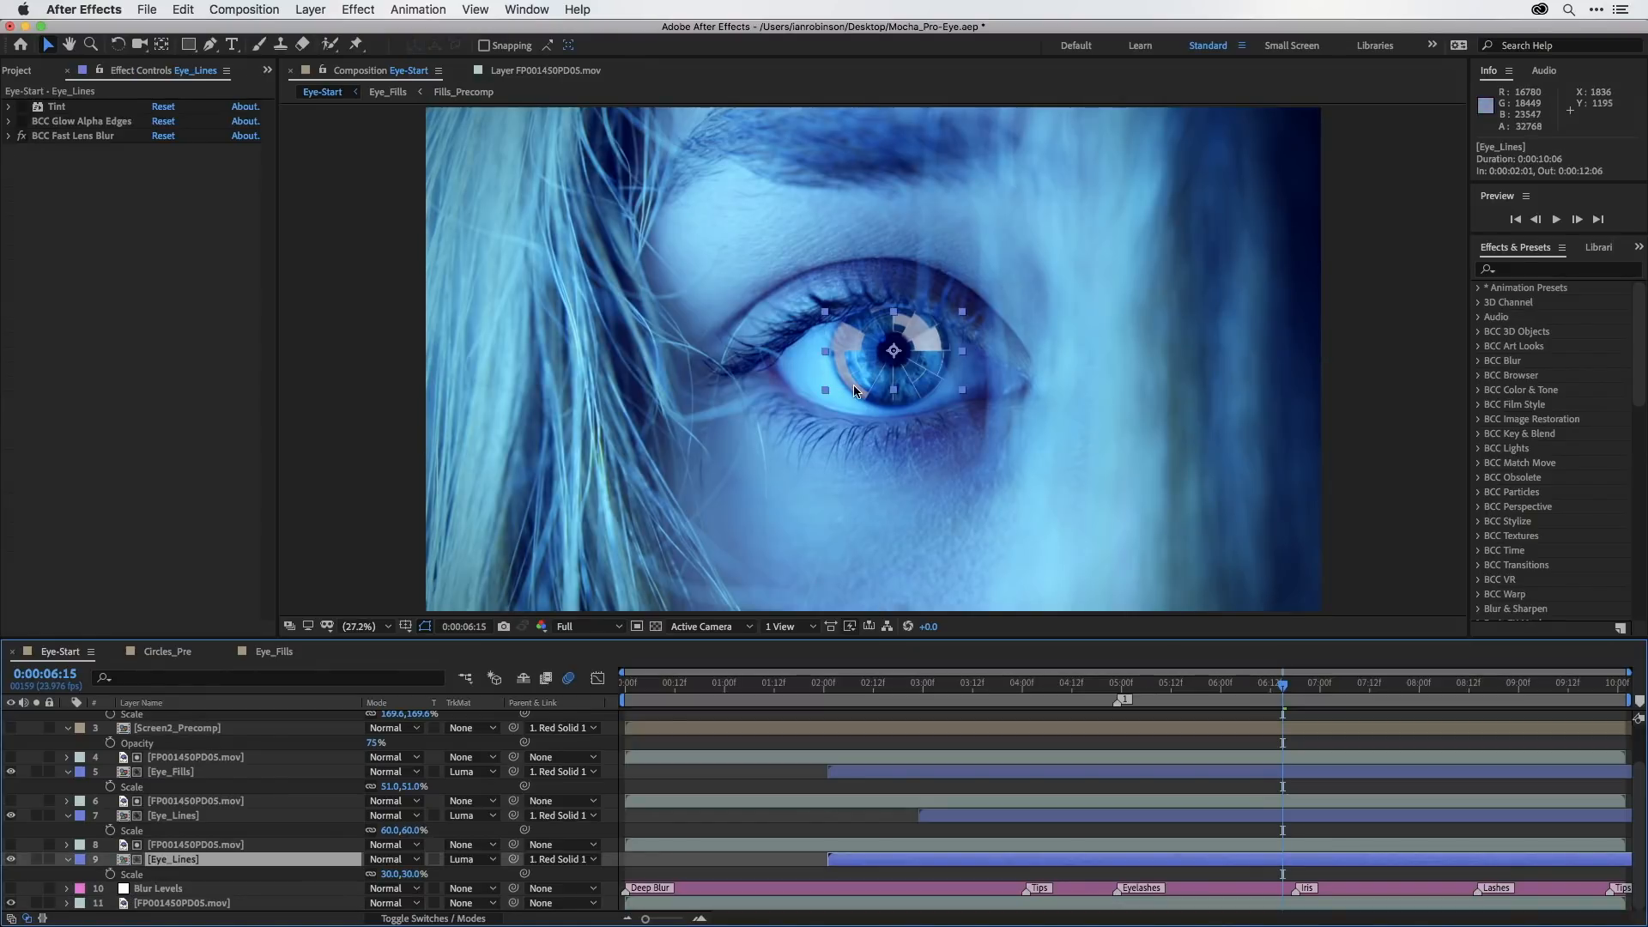
{"action": "left_click", "coordinate": [167, 776]}
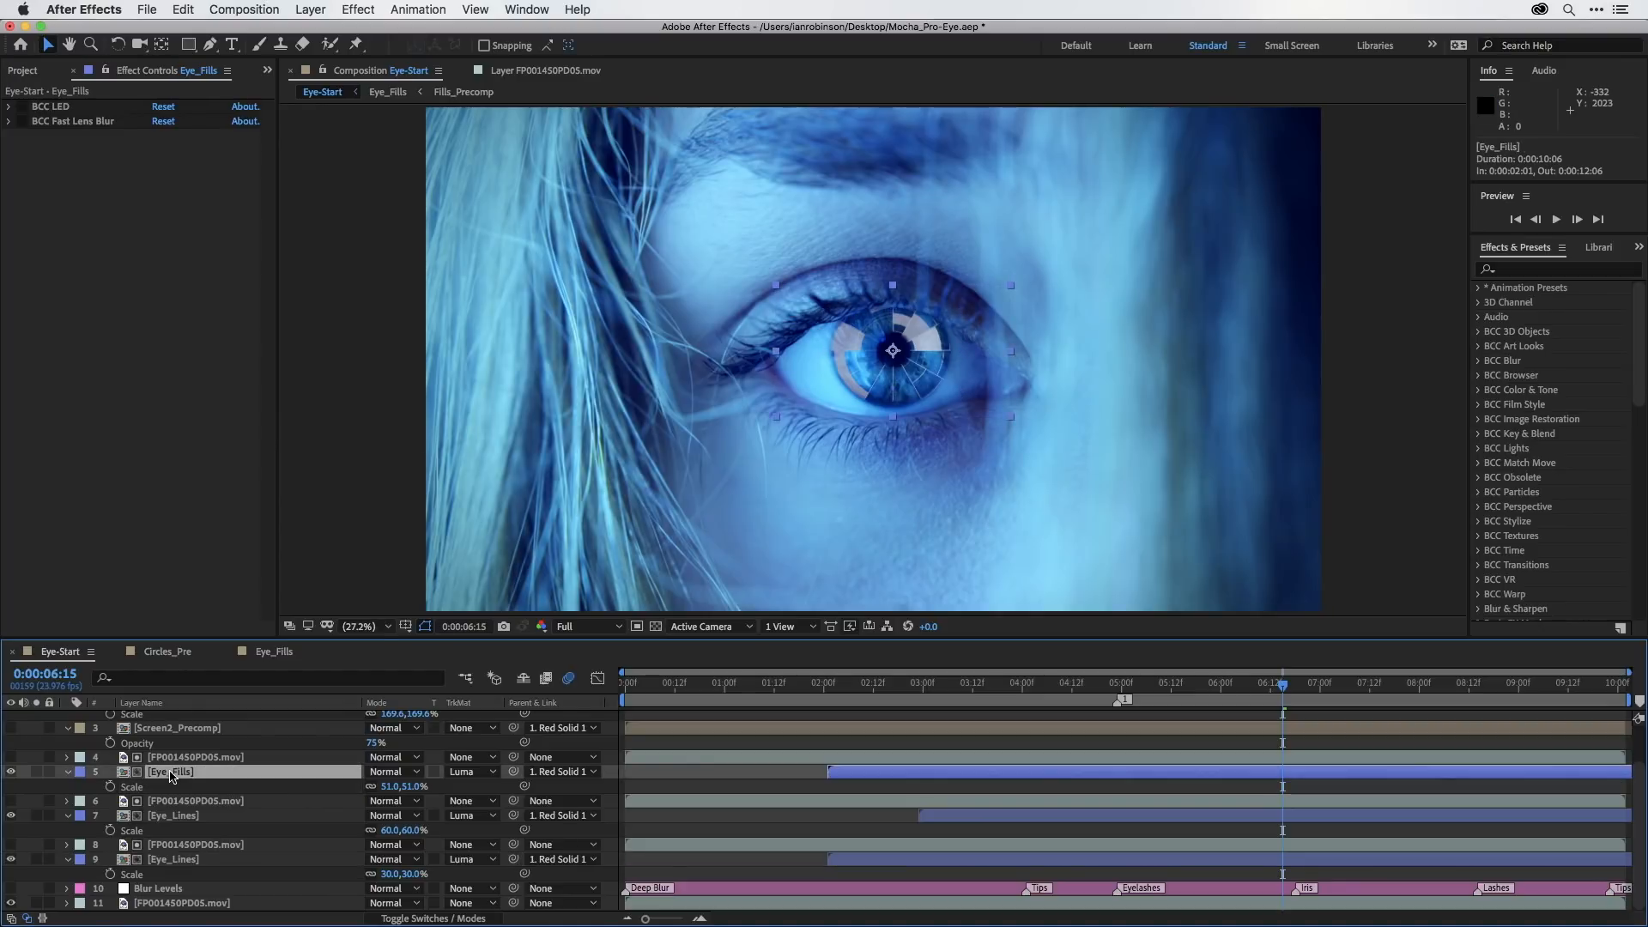
{"action": "left_click", "coordinate": [23, 106]}
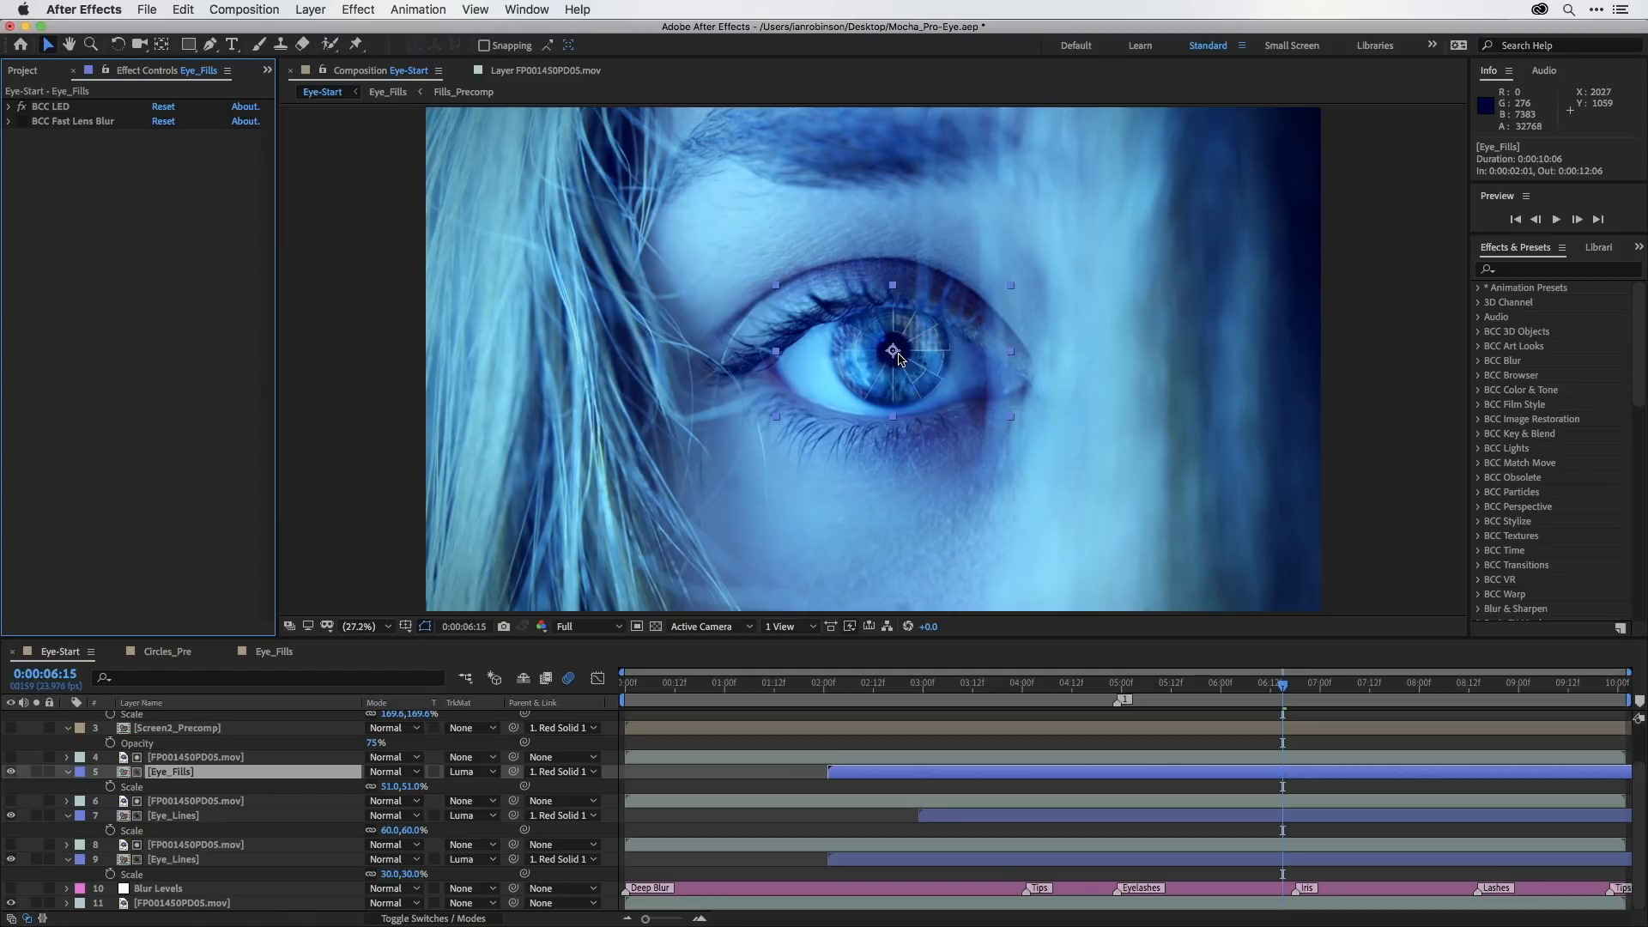
{"action": "scroll", "coordinate": [899, 358], "scroll_direction": "up", "scroll_amount": 2}
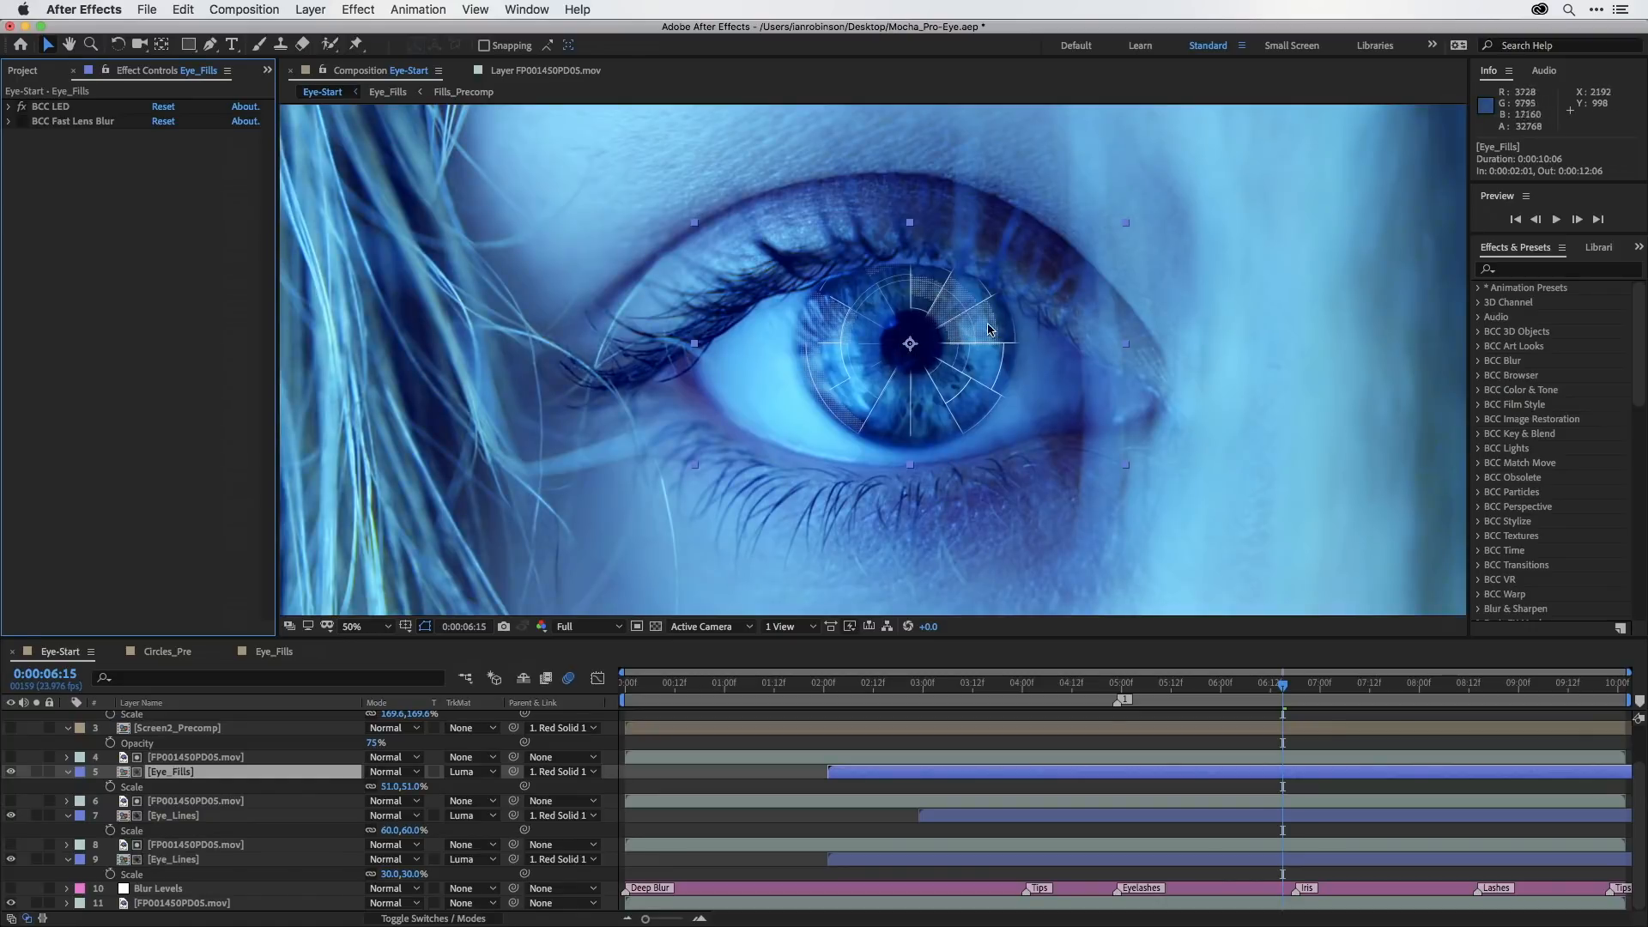
{"action": "left_click", "coordinate": [22, 106]}
{"action": "left_click", "coordinate": [22, 107]}
{"action": "left_click", "coordinate": [22, 121]}
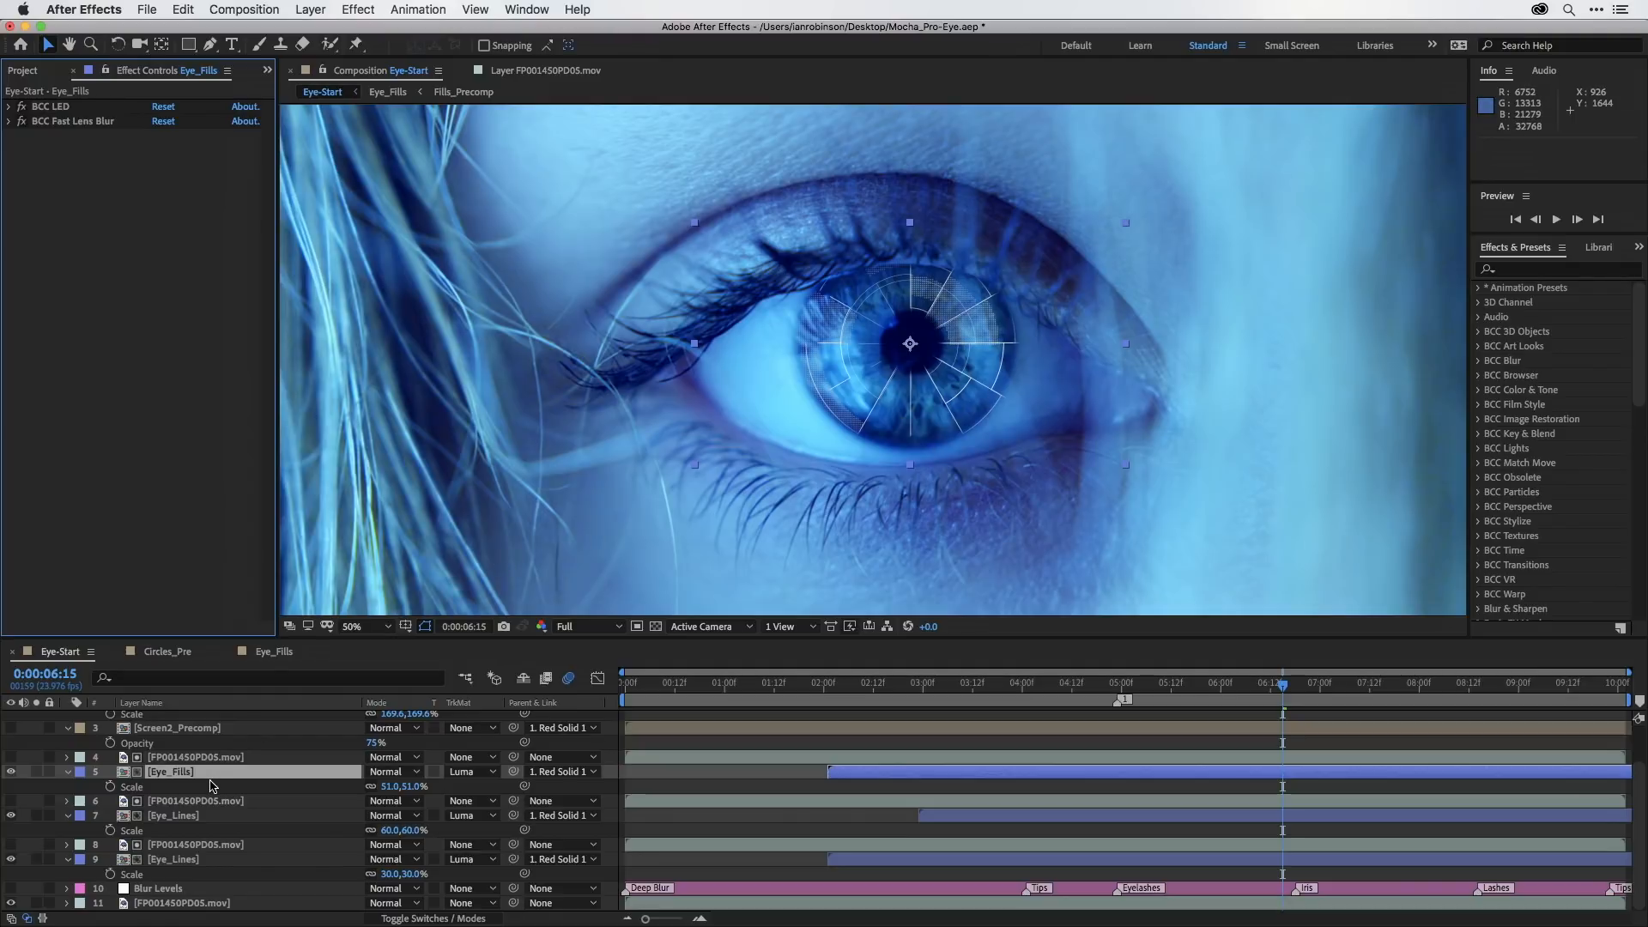
Enable Tint, BCC Glow Alpha Edges and BCC Fast Lens Blur on both Eye_Lines layers, 7 and 9.
{"action": "left_click", "coordinate": [164, 818]}
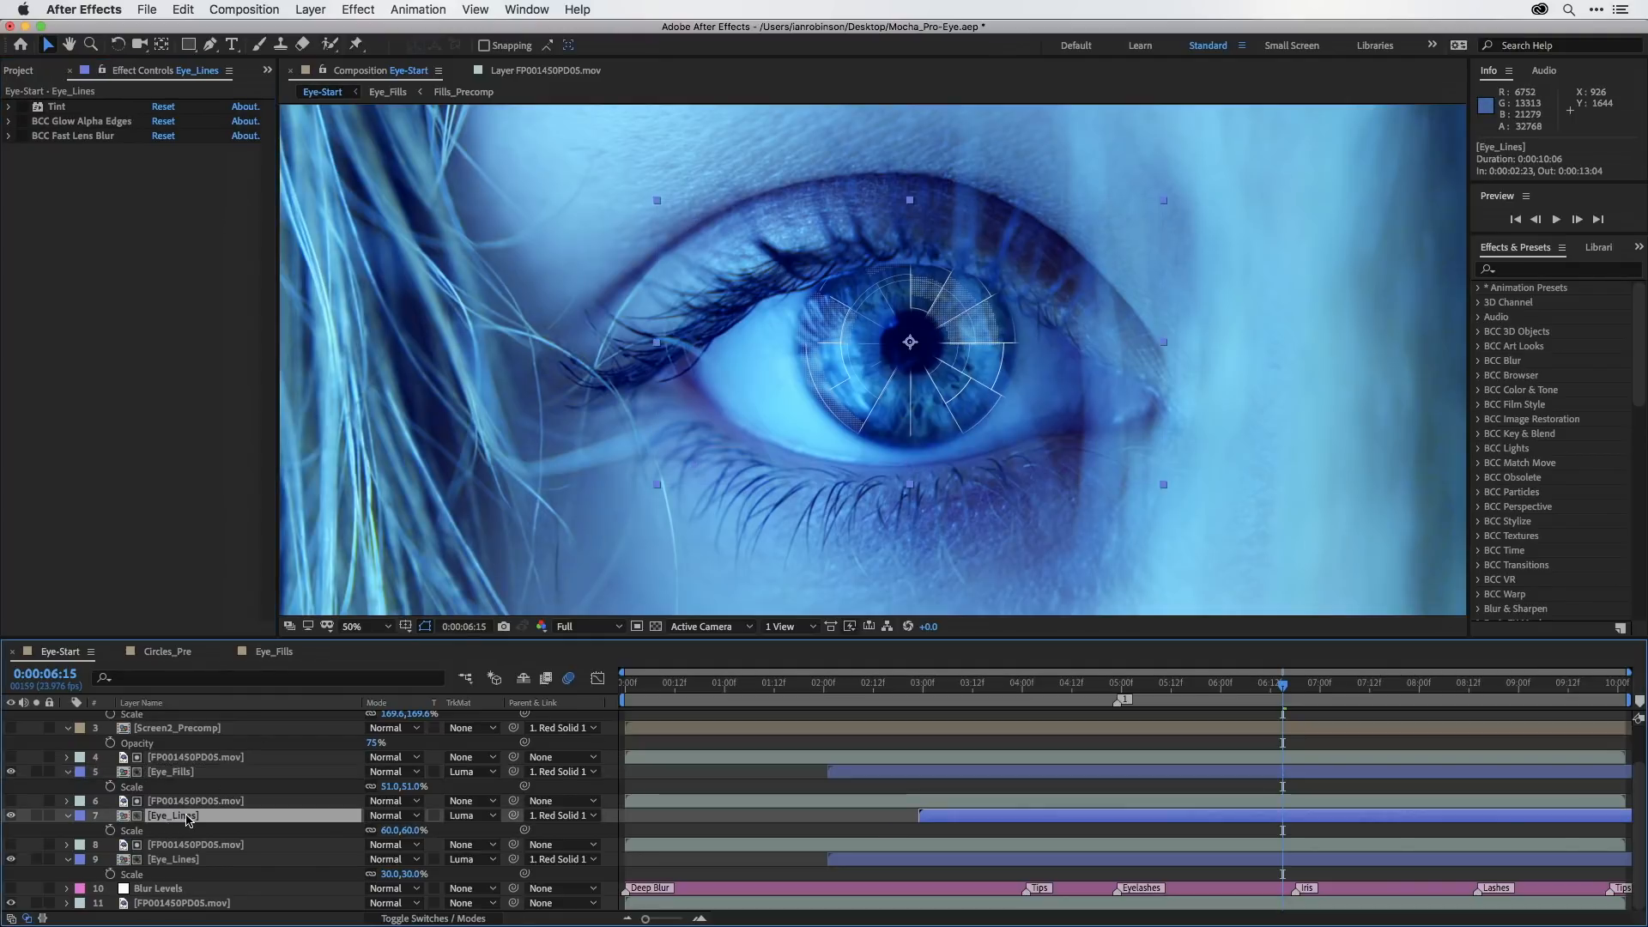
{"action": "left_click", "coordinate": [9, 107]}
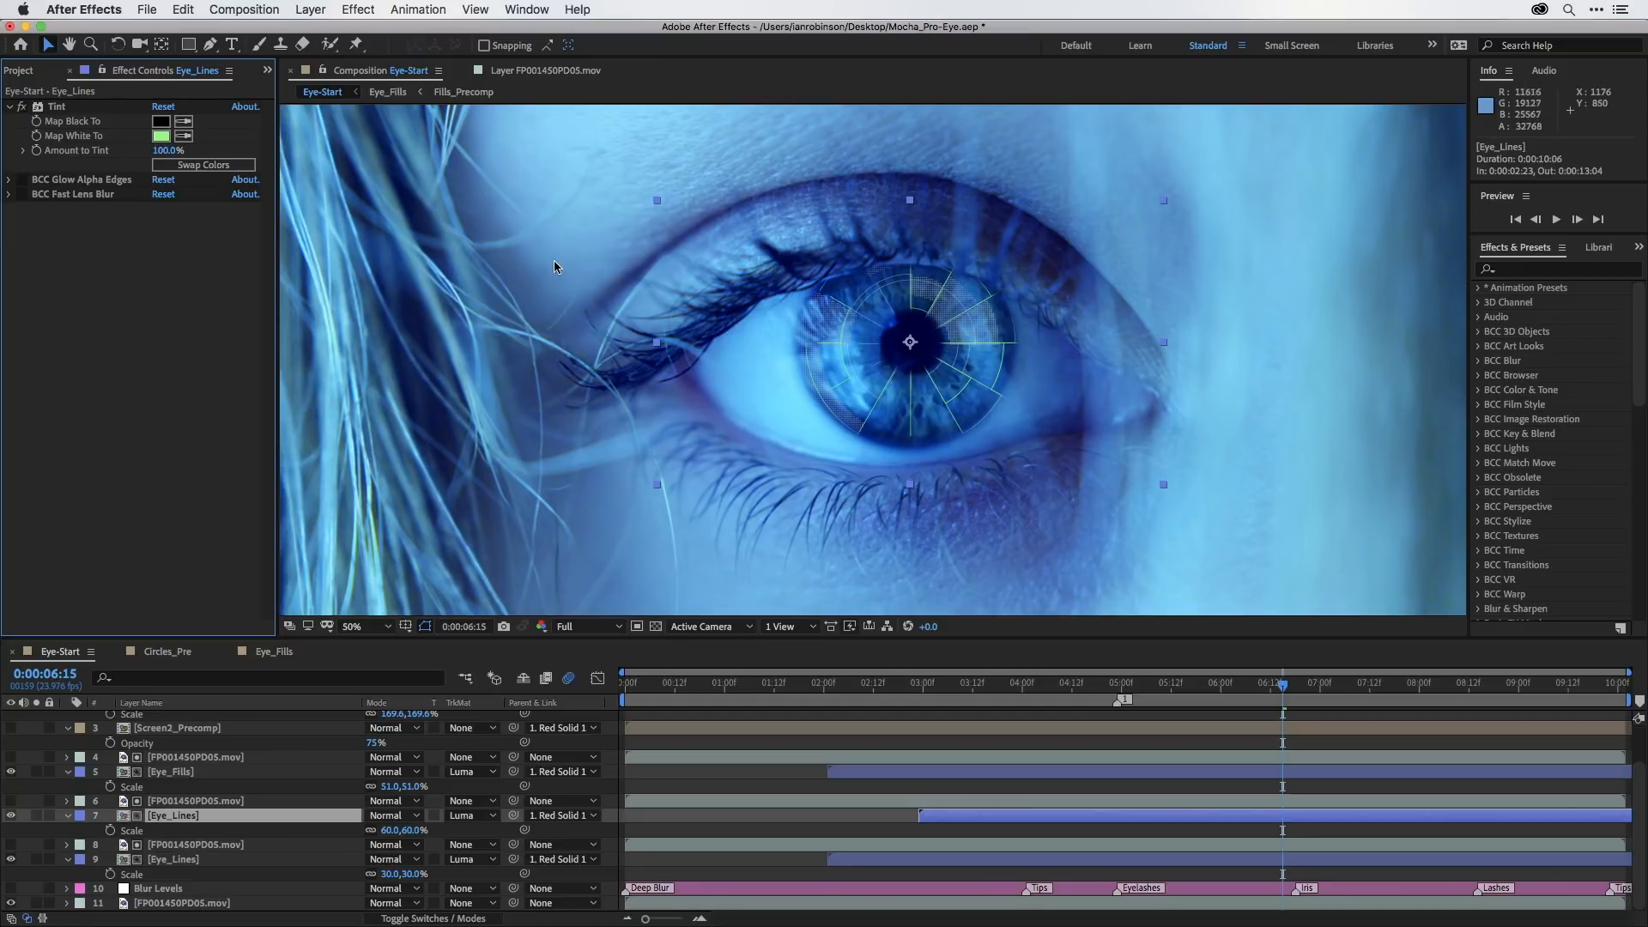
{"action": "left_click", "coordinate": [23, 182]}
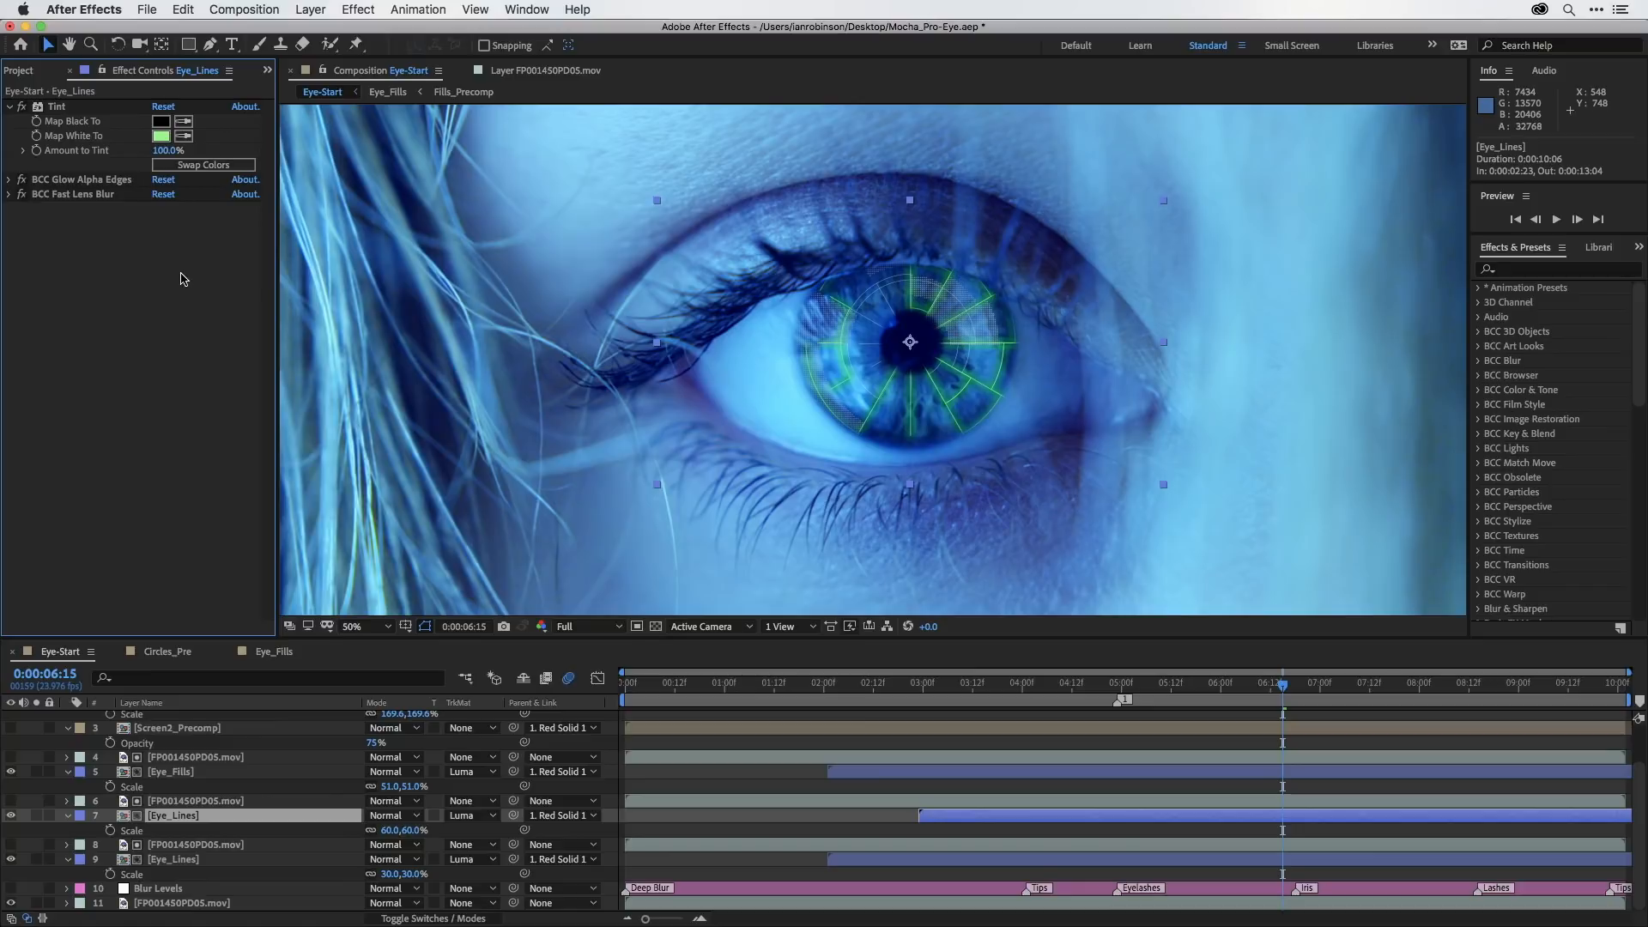
{"action": "left_click", "coordinate": [174, 862]}
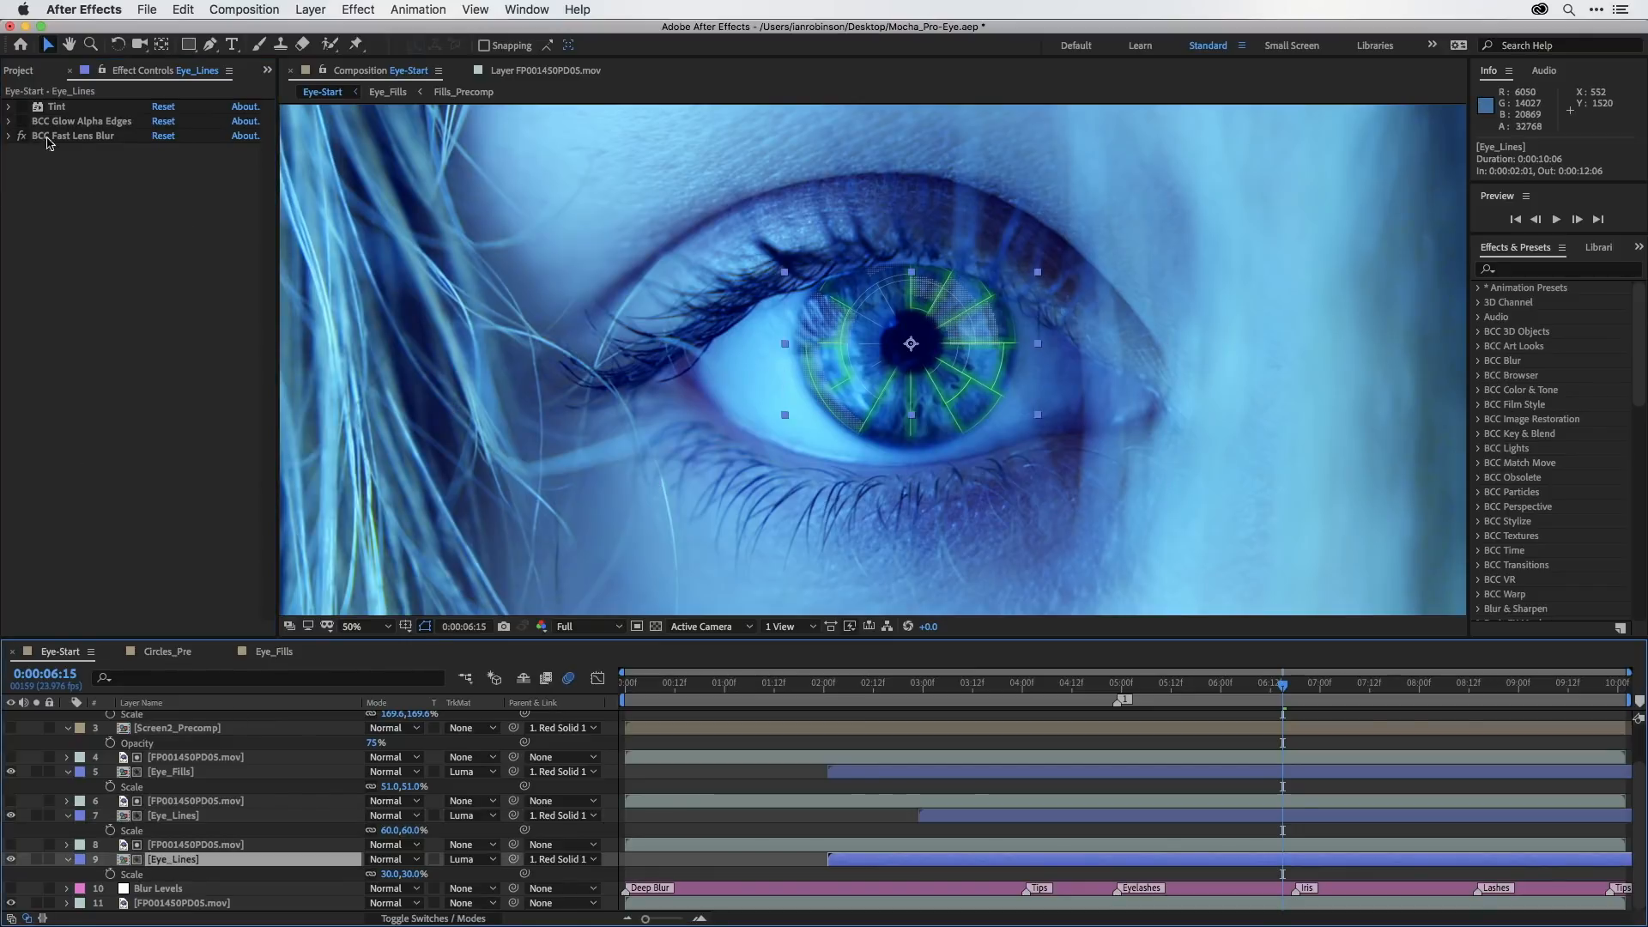
{"action": "left_click", "coordinate": [22, 107]}
{"action": "left_click", "coordinate": [22, 121]}
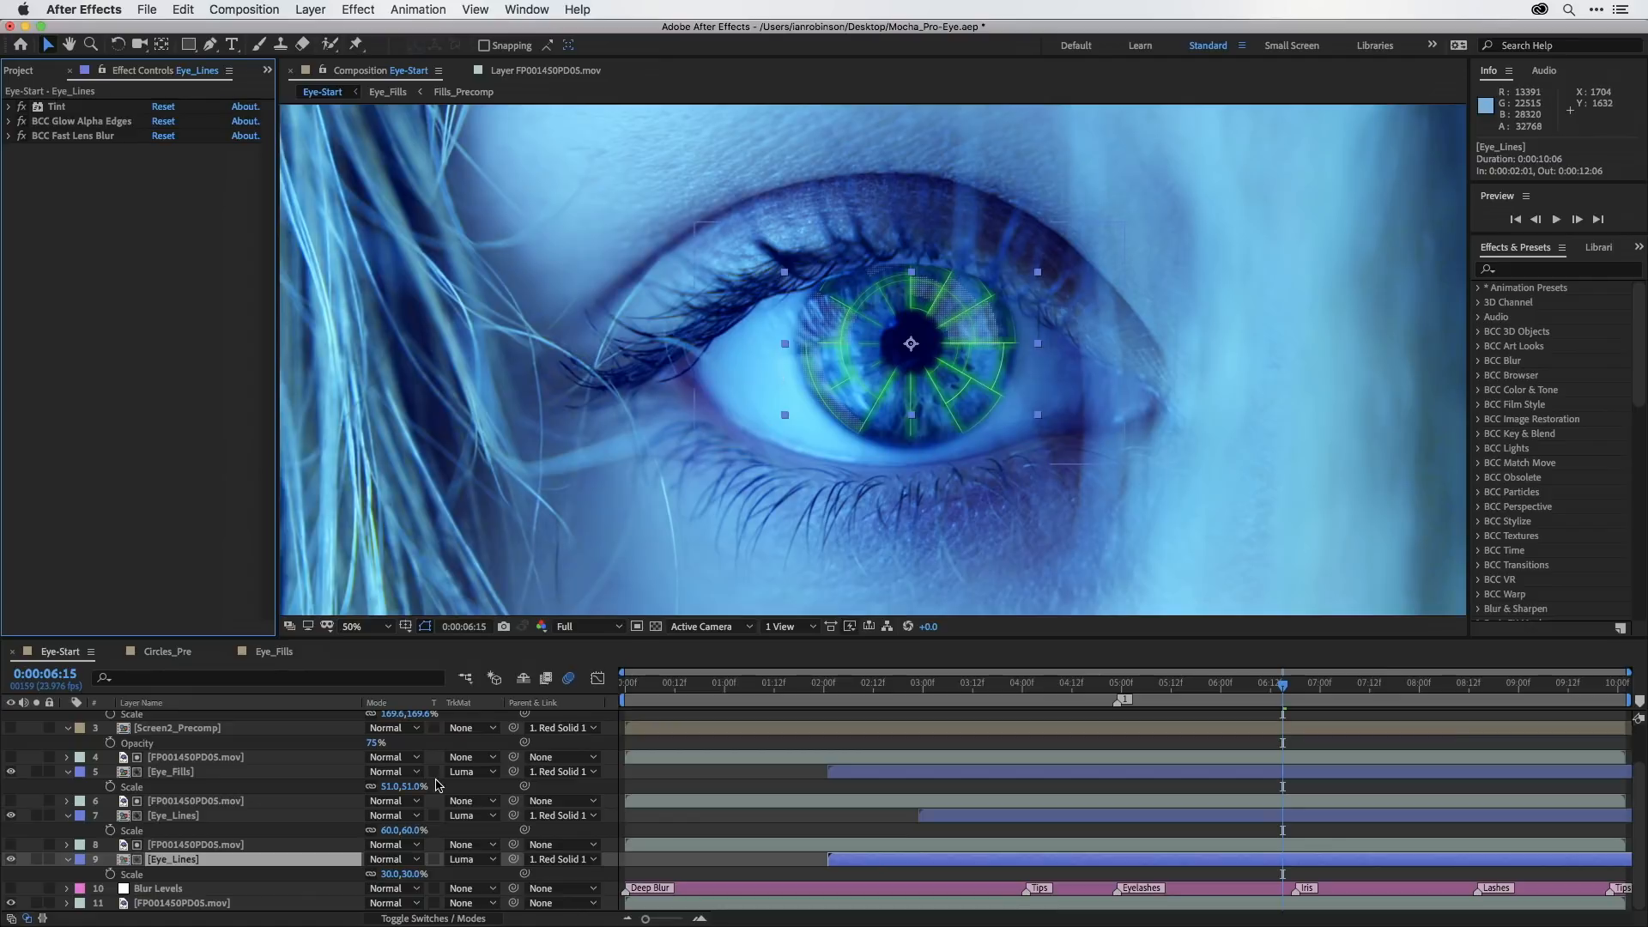
Turn on the visibility of the Screen2_Precomp layer 3 and fit the whole frame in the composition view.
{"action": "scroll", "coordinate": [196, 805], "scroll_direction": "up", "scroll_amount": 2}
{"action": "scroll", "coordinate": [196, 805], "scroll_direction": "up", "scroll_amount": 1}
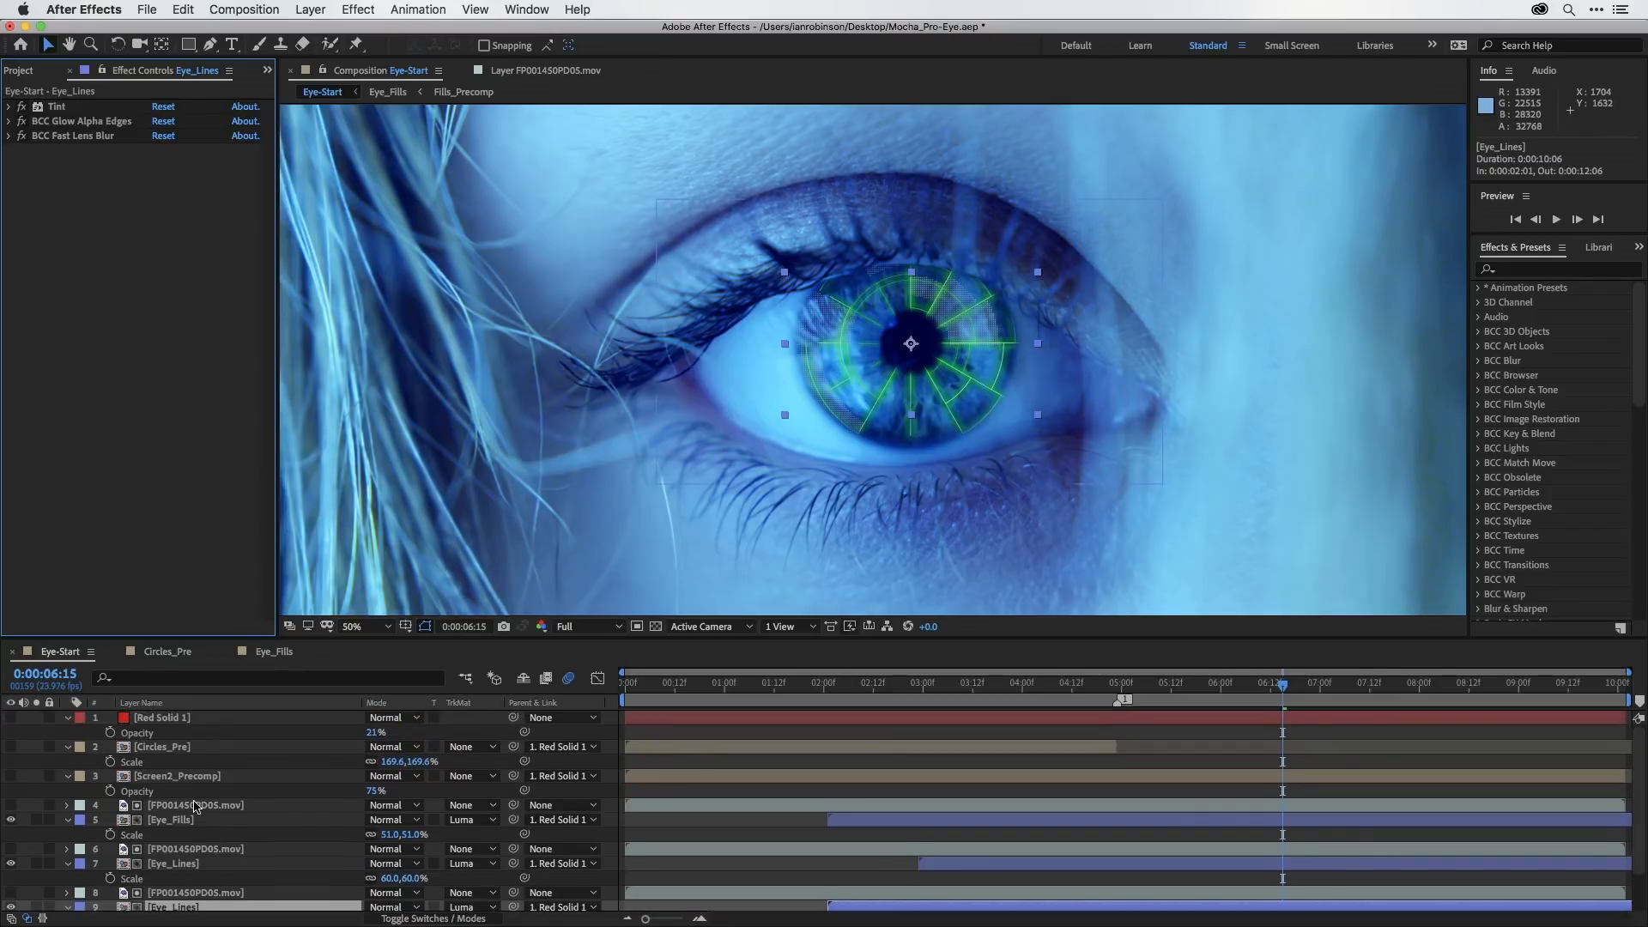
{"action": "left_click", "coordinate": [164, 778]}
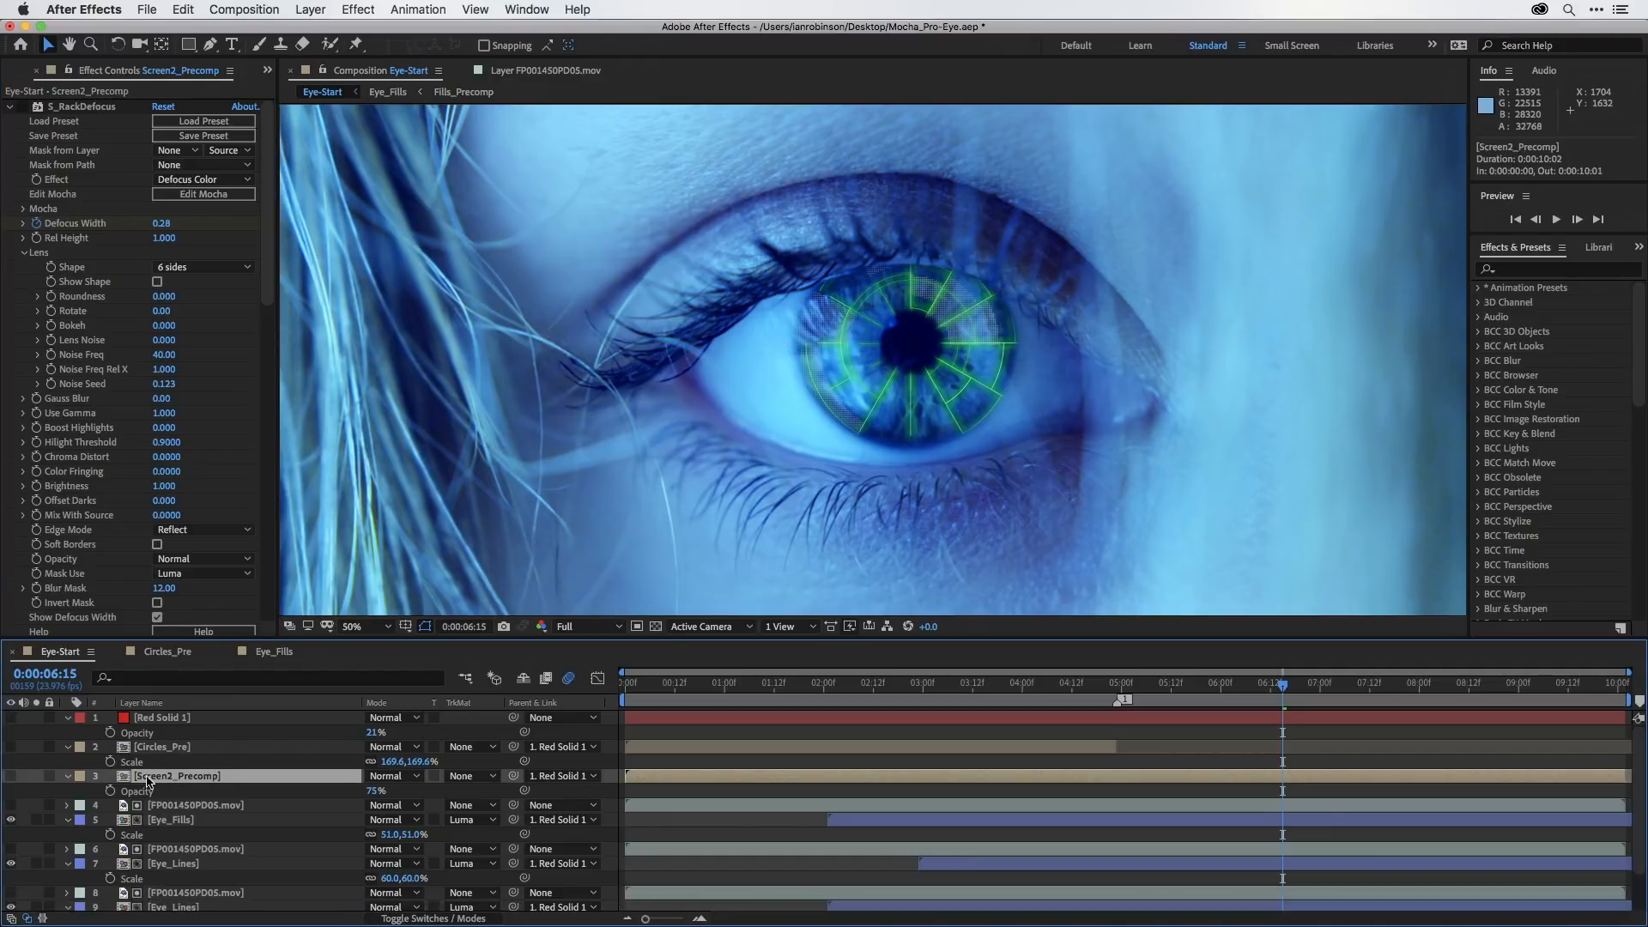
{"action": "left_click", "coordinate": [11, 777]}
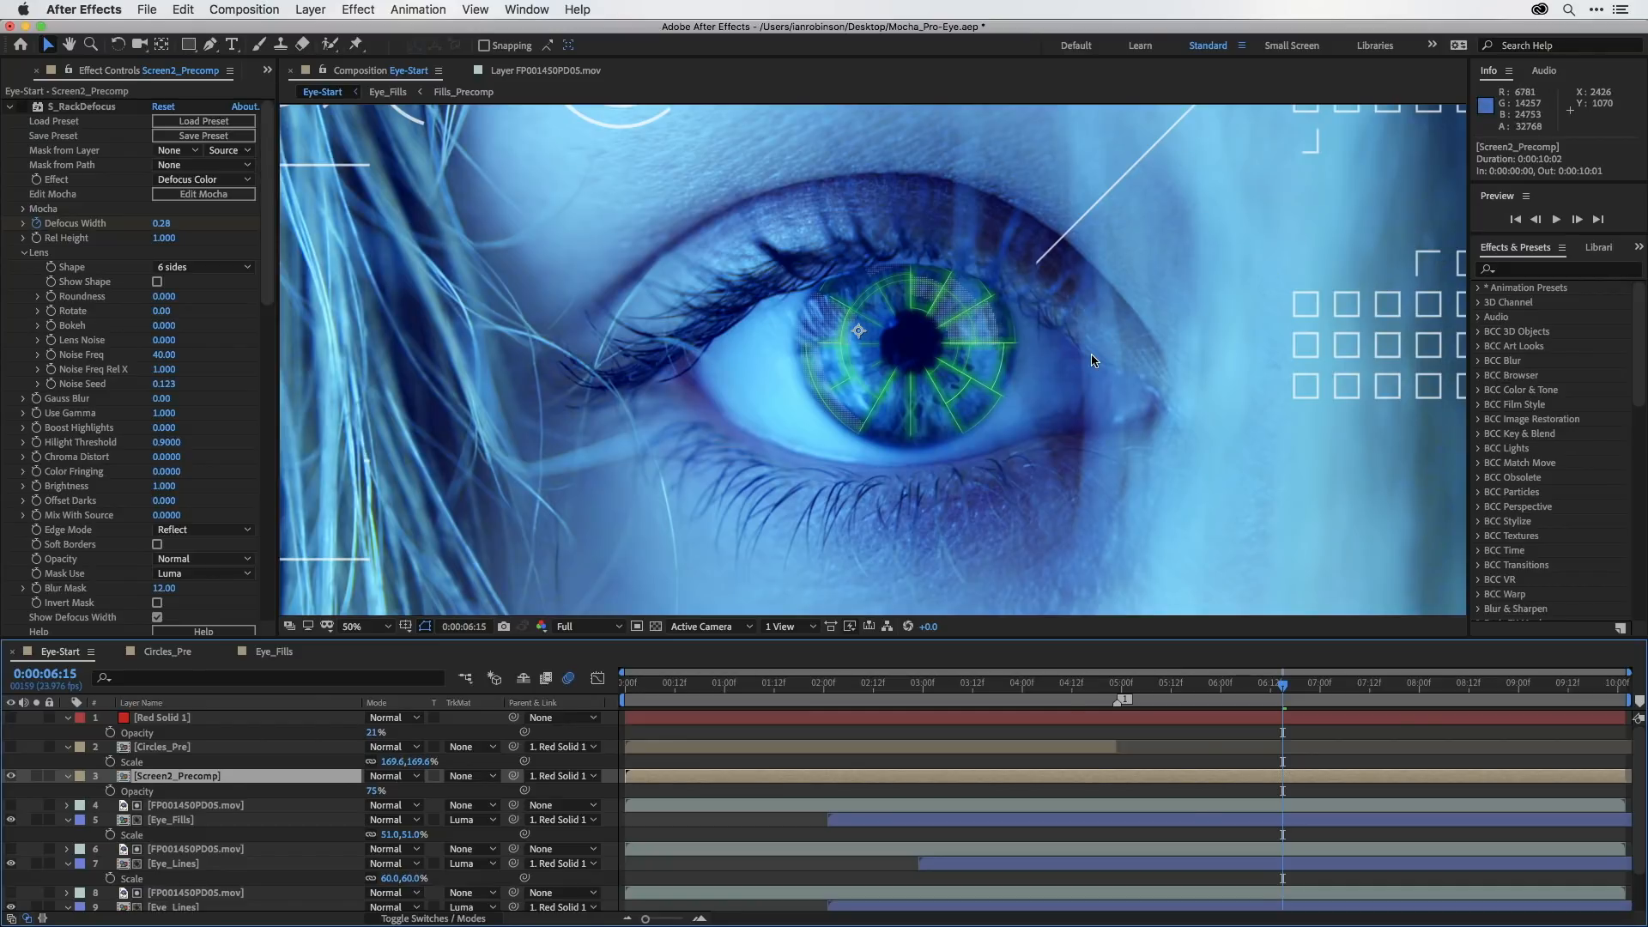
{"action": "key", "text": "shift+slash"}
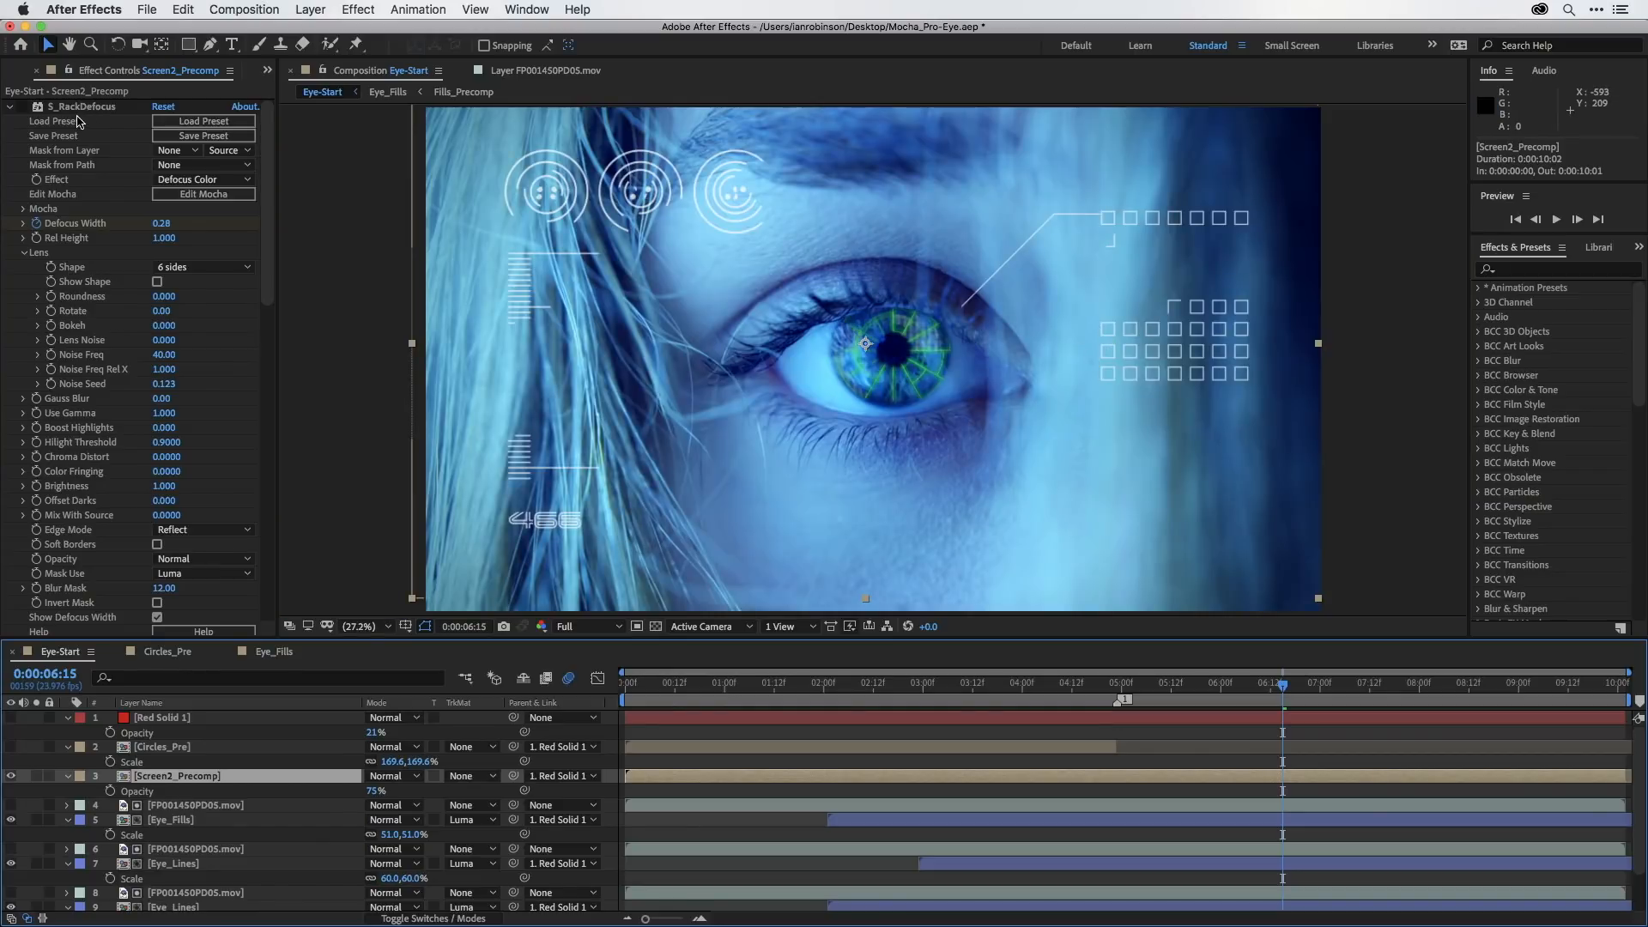
Collapse the effect settings of Screen2_Precomp and enable its S_RackDefocus, BCC Prism and S_Glow effects.
{"action": "left_click", "coordinate": [10, 107]}
{"action": "left_click", "coordinate": [9, 123]}
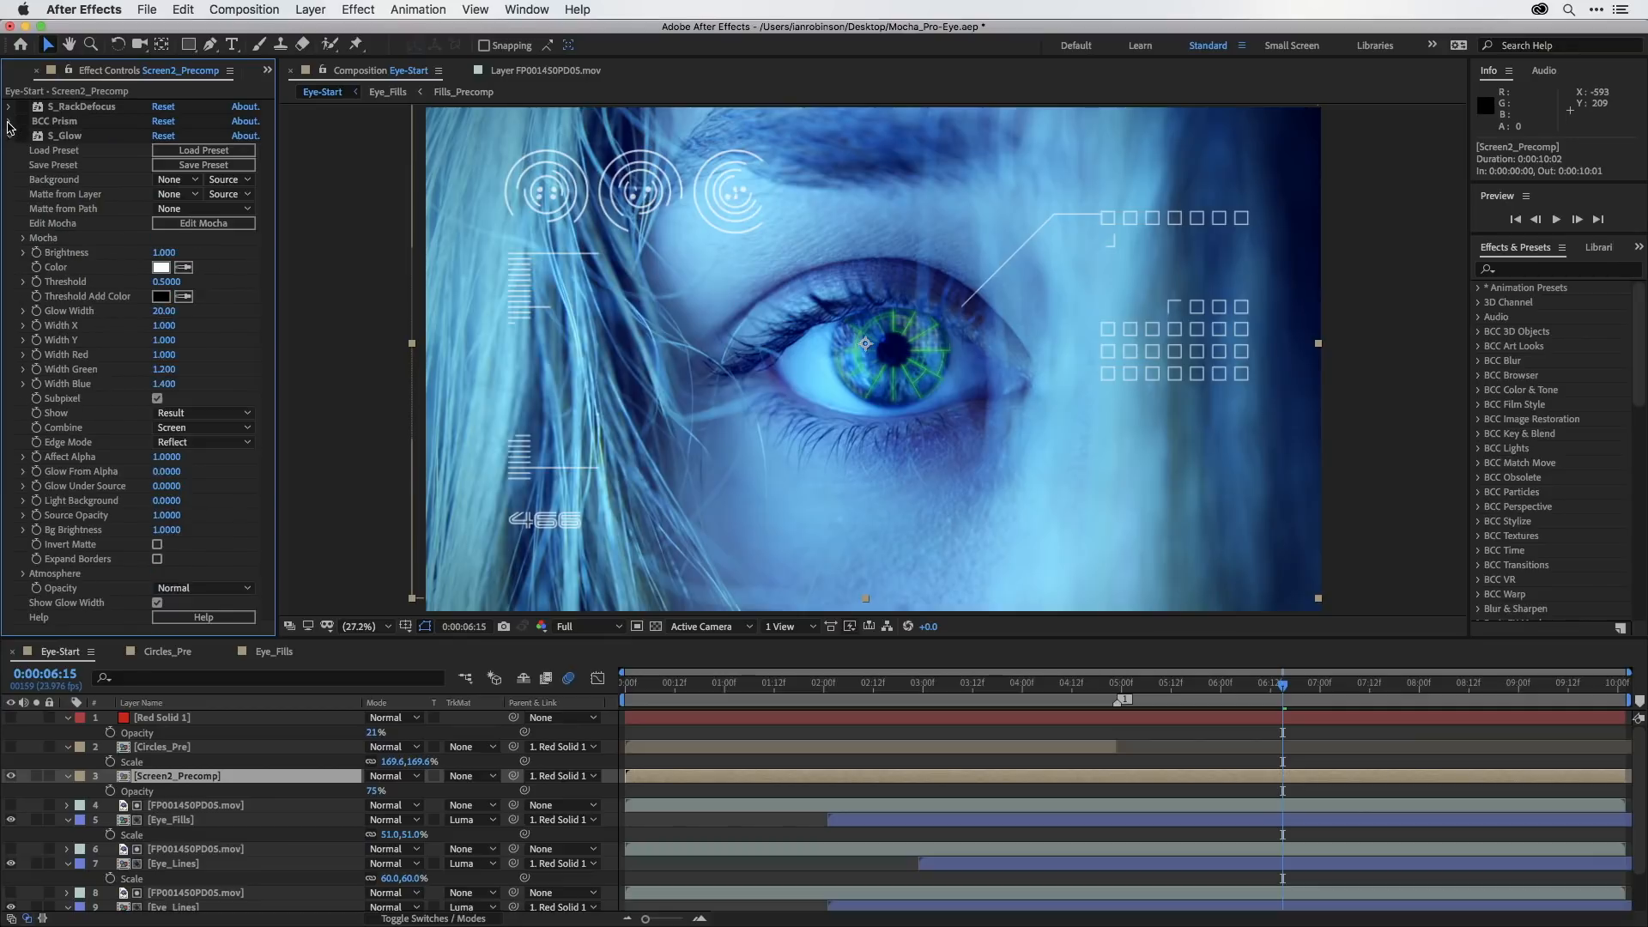
{"action": "left_click", "coordinate": [9, 135]}
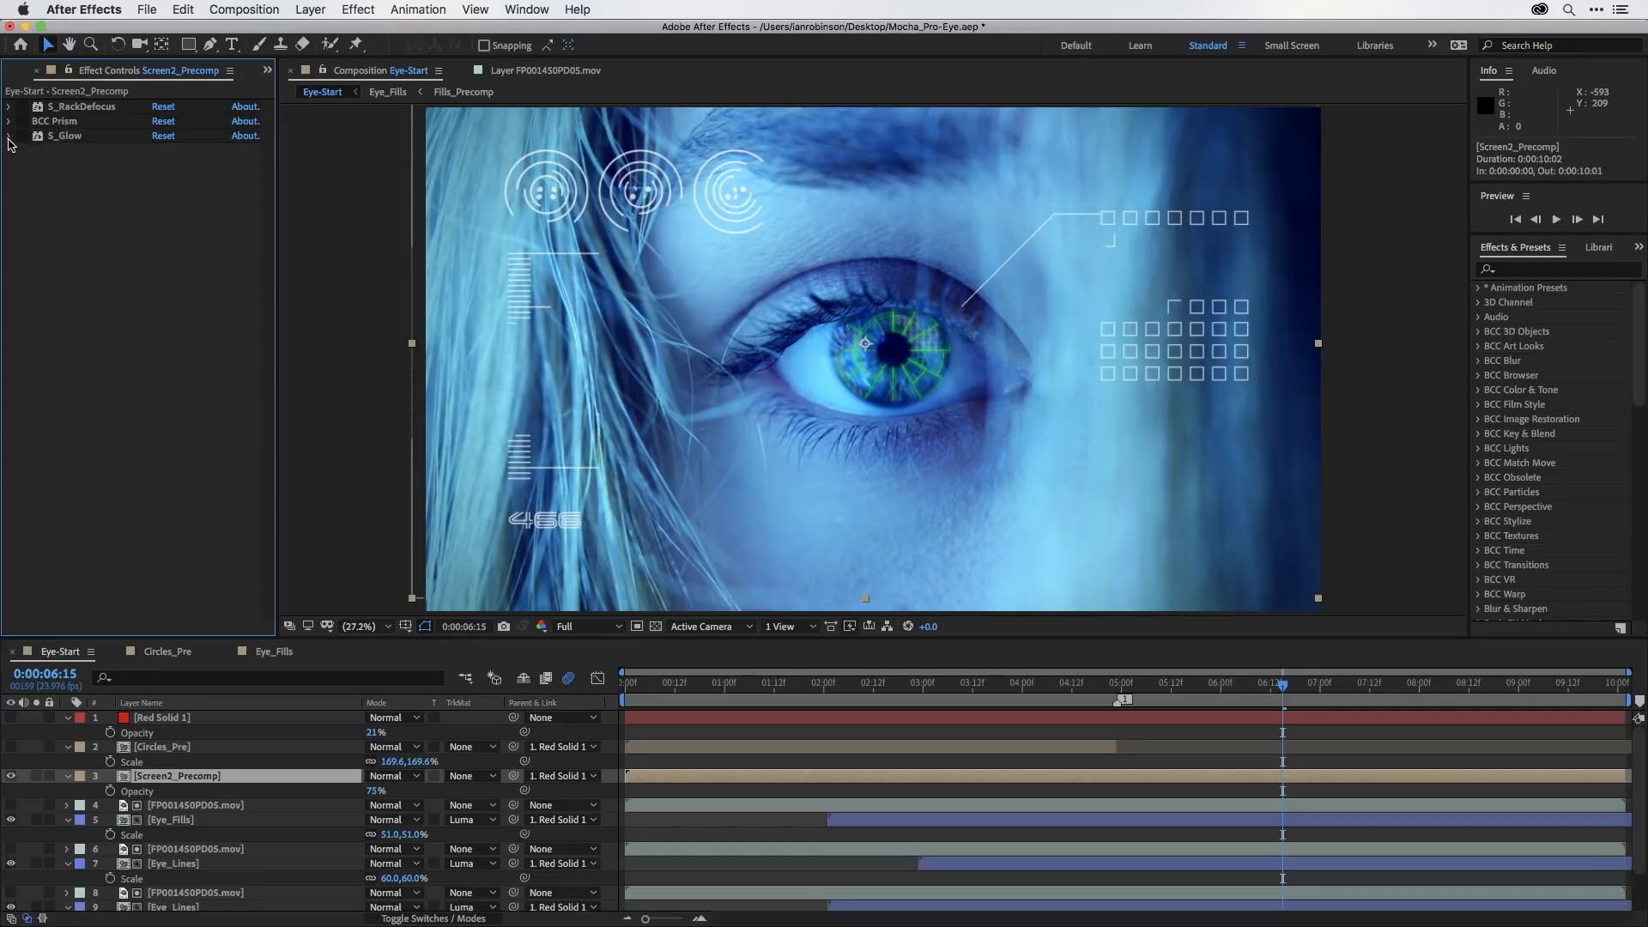
{"action": "left_click", "coordinate": [91, 108]}
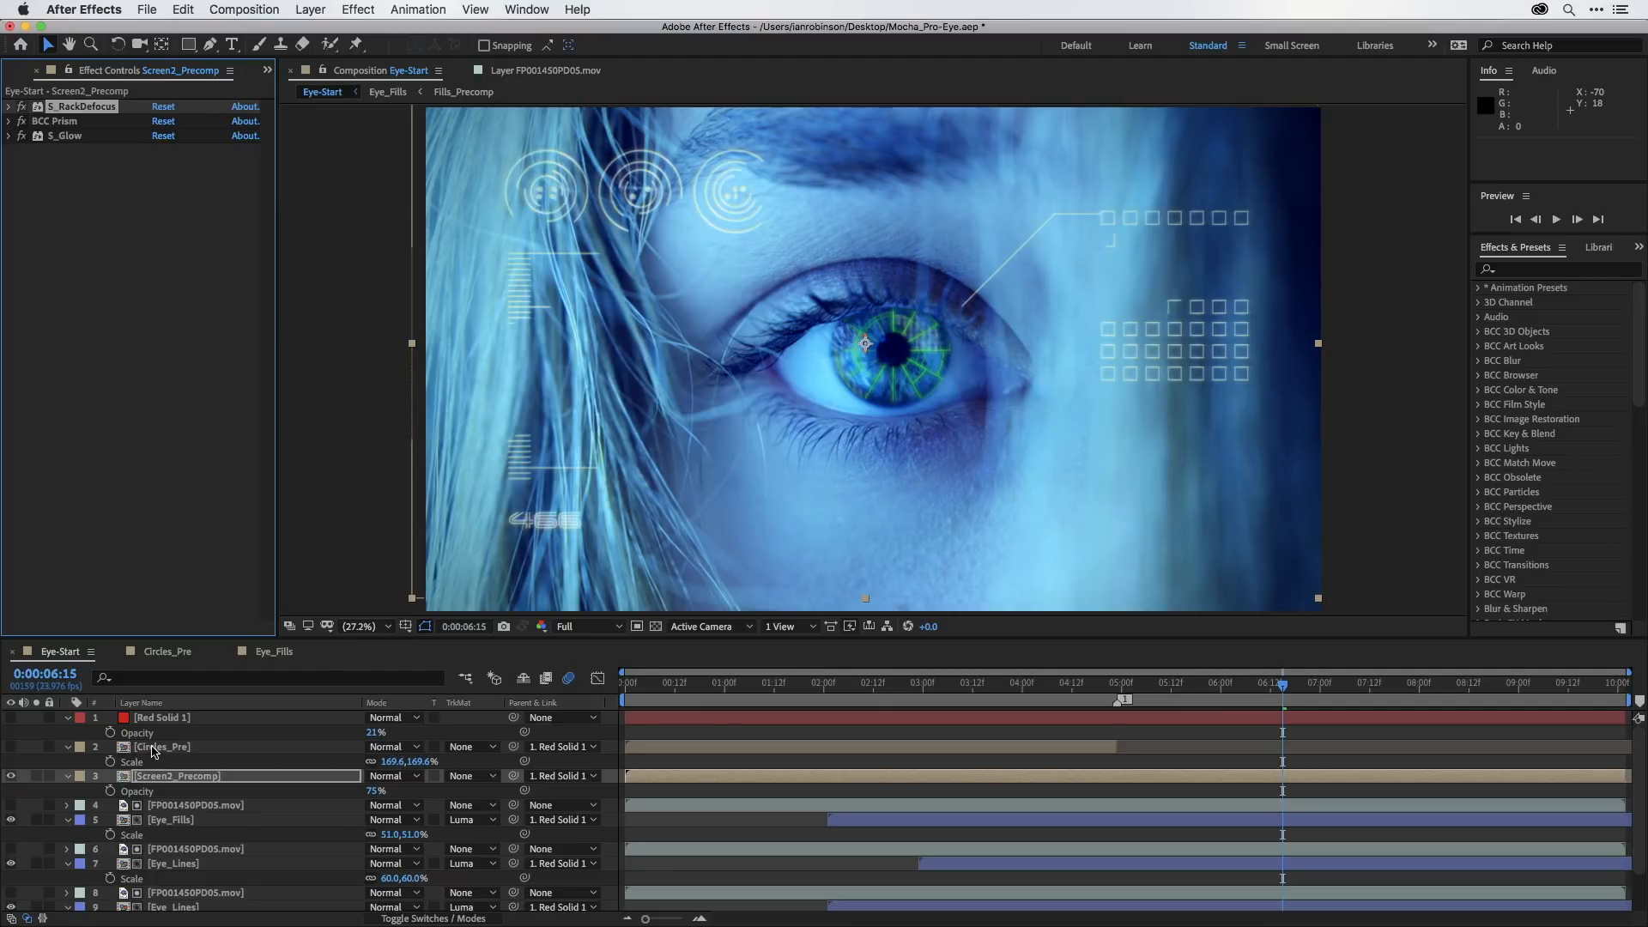
Set the blending mode of Screen2_Precomp to Classic Color Dodge and of Eye_Fills to Vivid Light.
{"action": "left_click", "coordinate": [200, 778]}
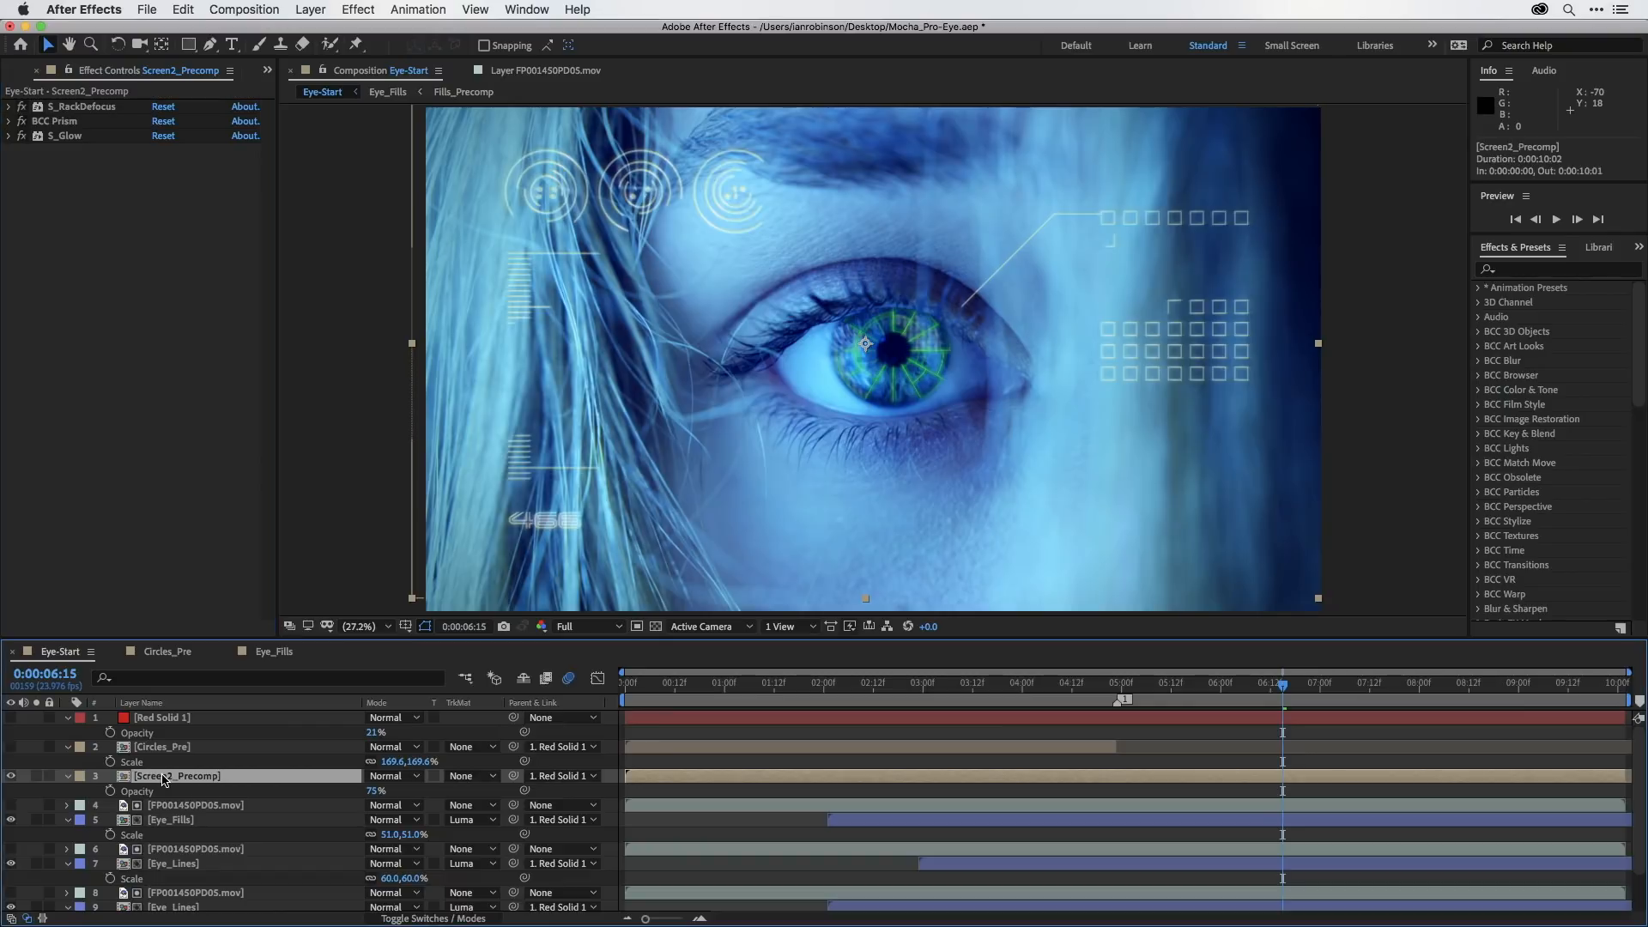
{"action": "left_click", "coordinate": [397, 780]}
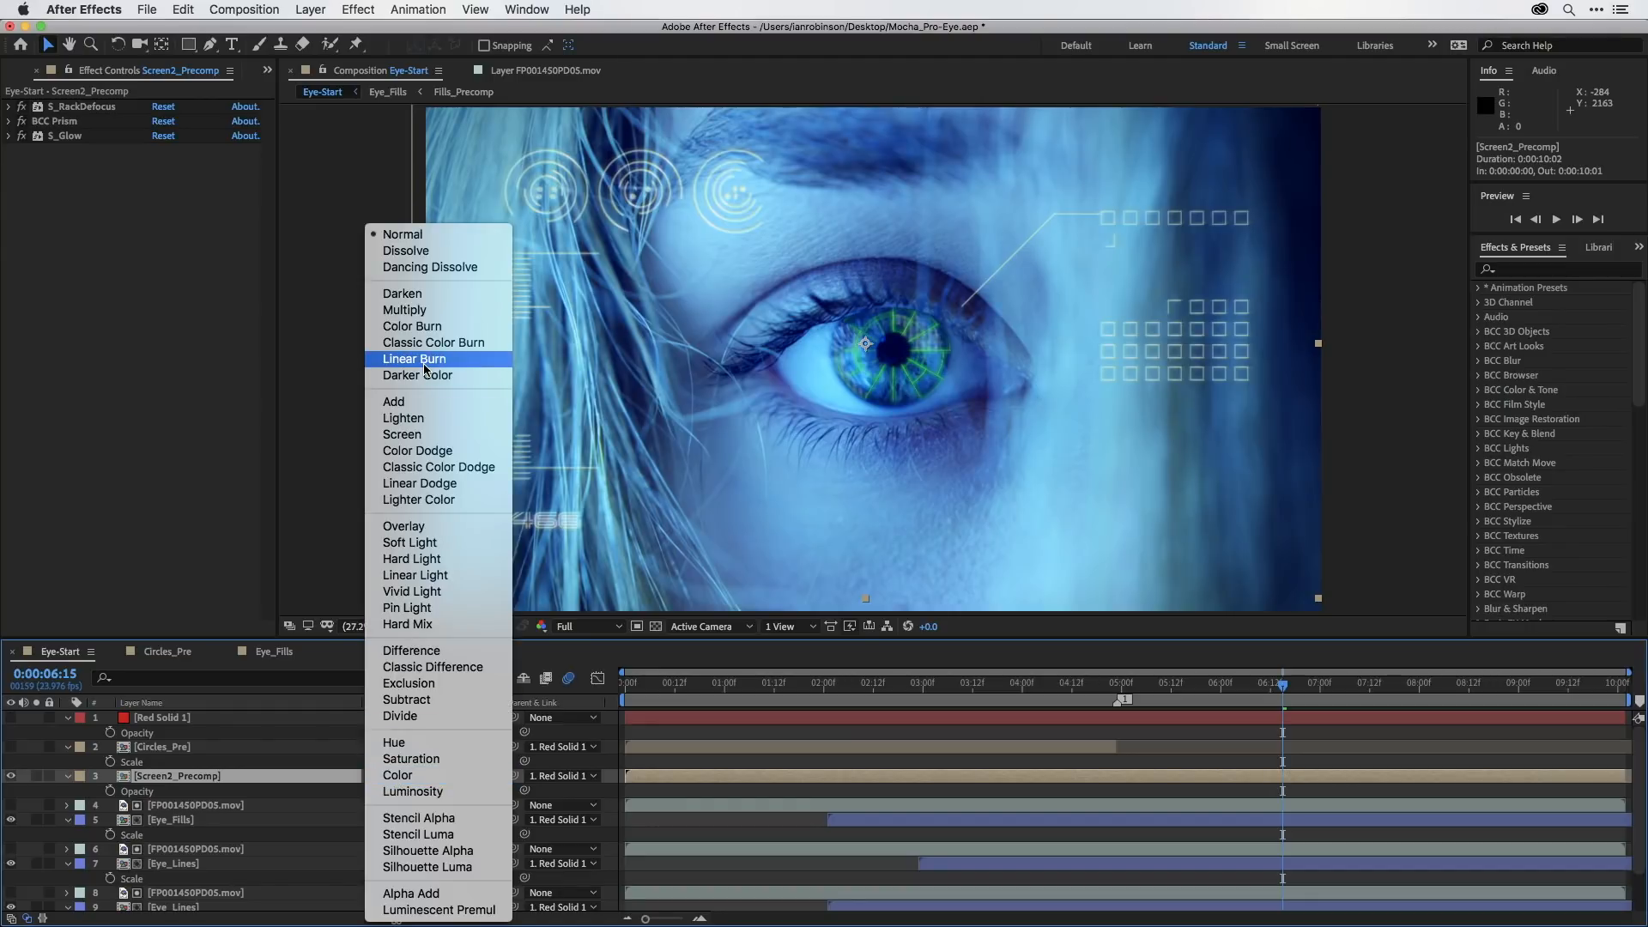
{"action": "left_click", "coordinate": [440, 469]}
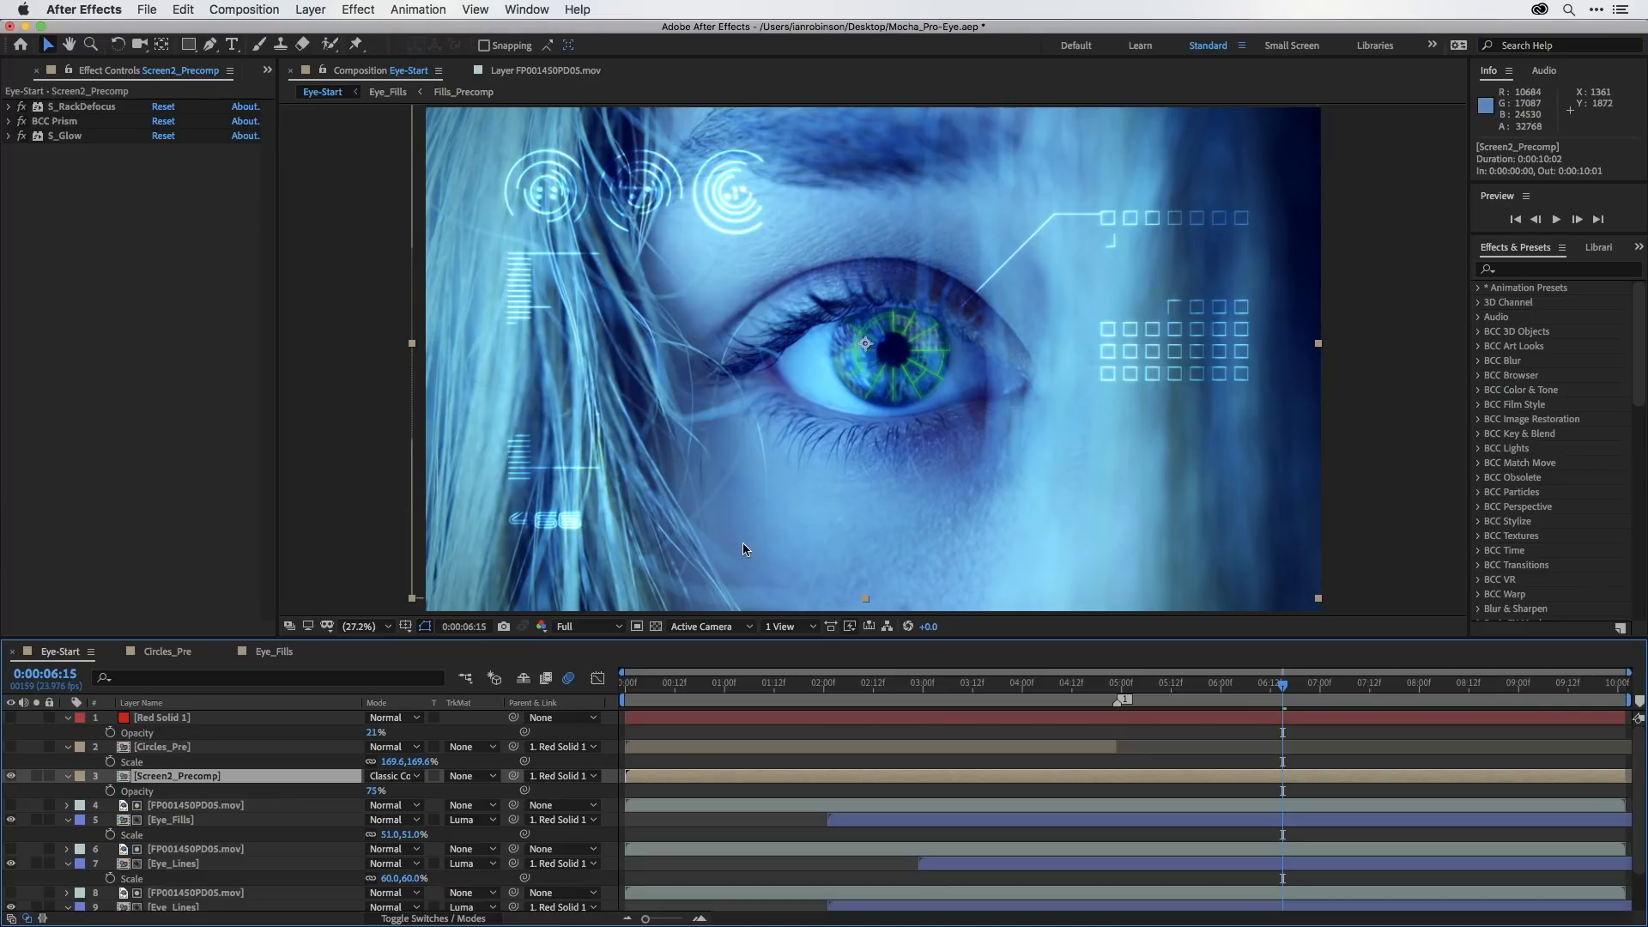
{"action": "left_click", "coordinate": [183, 820]}
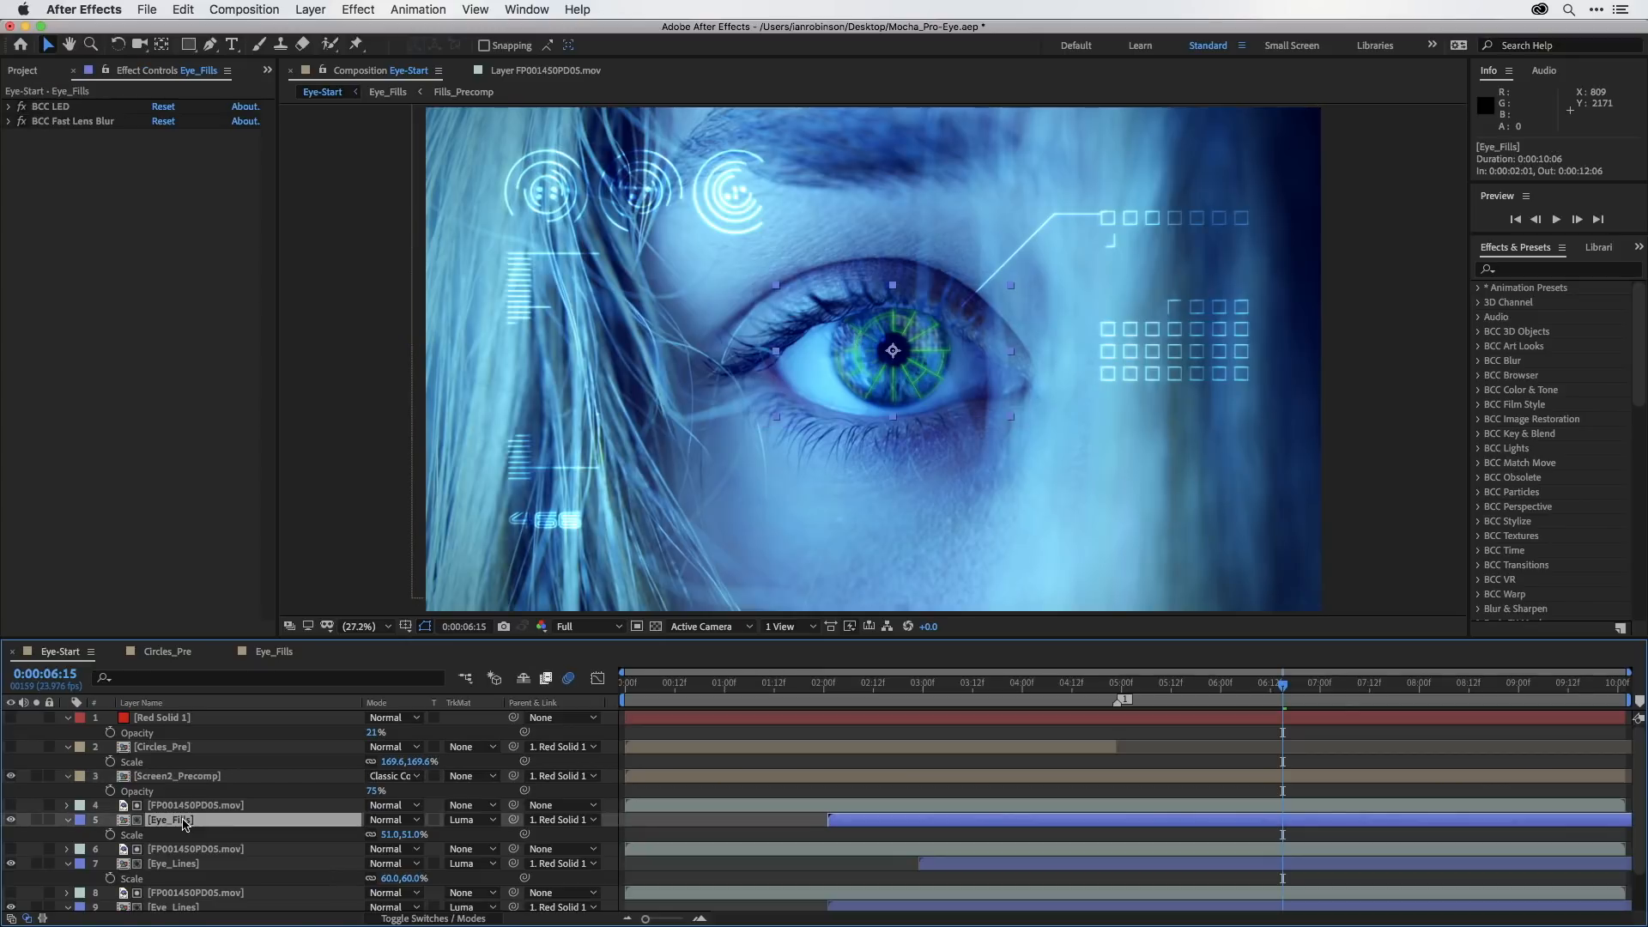
{"action": "left_click", "coordinate": [384, 820]}
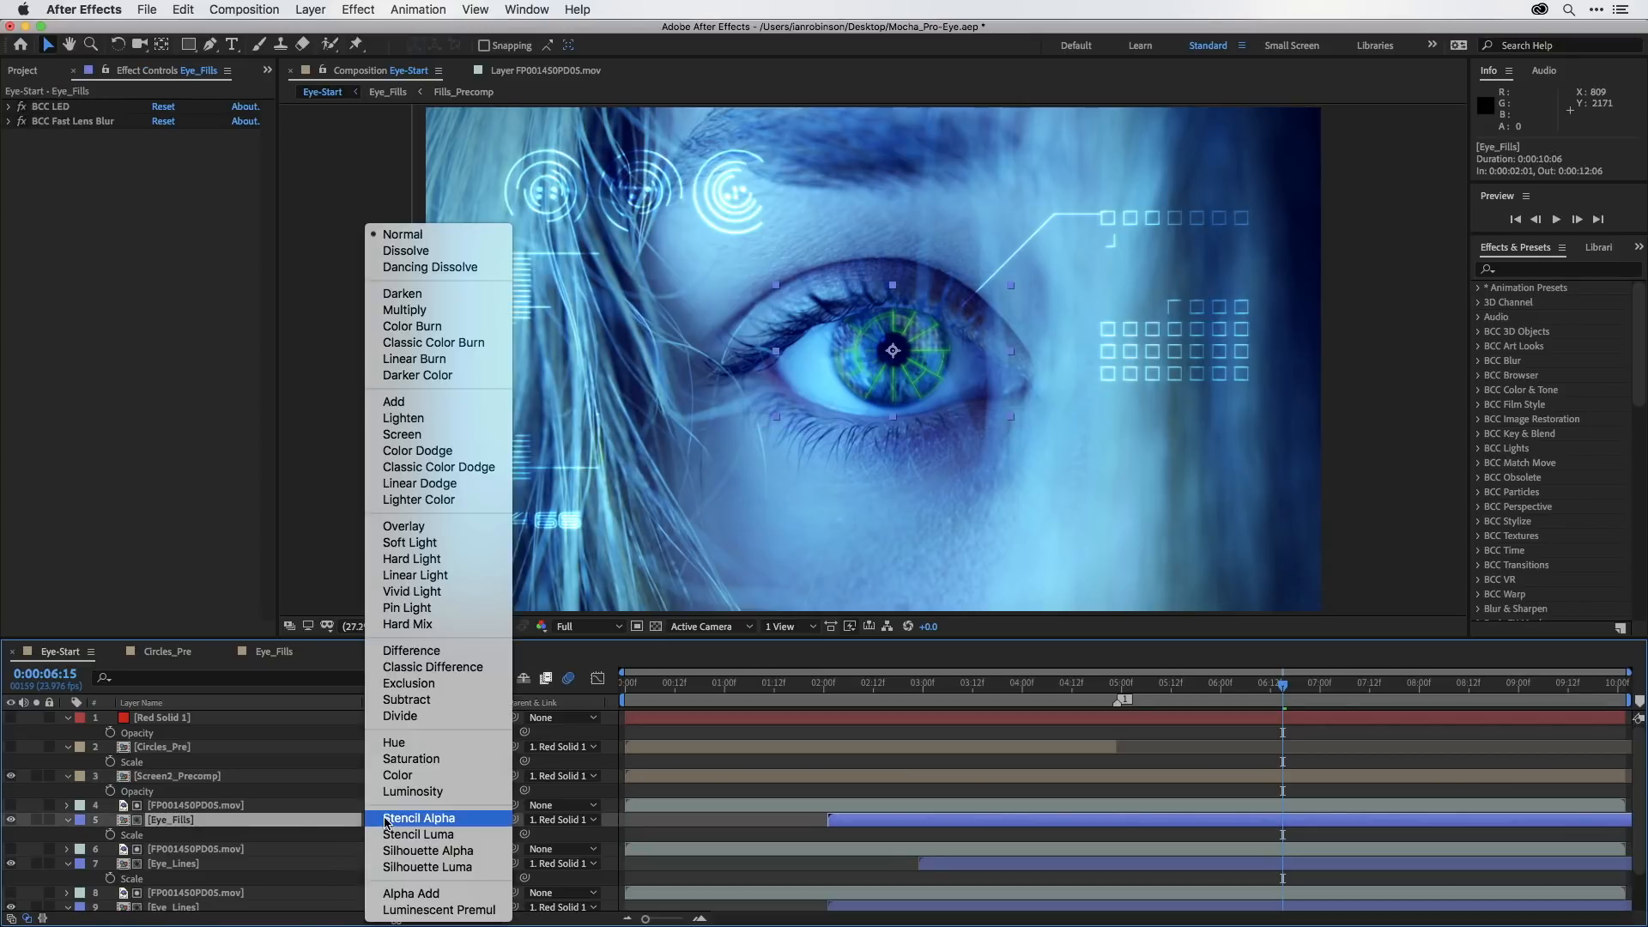
{"action": "left_click", "coordinate": [426, 592]}
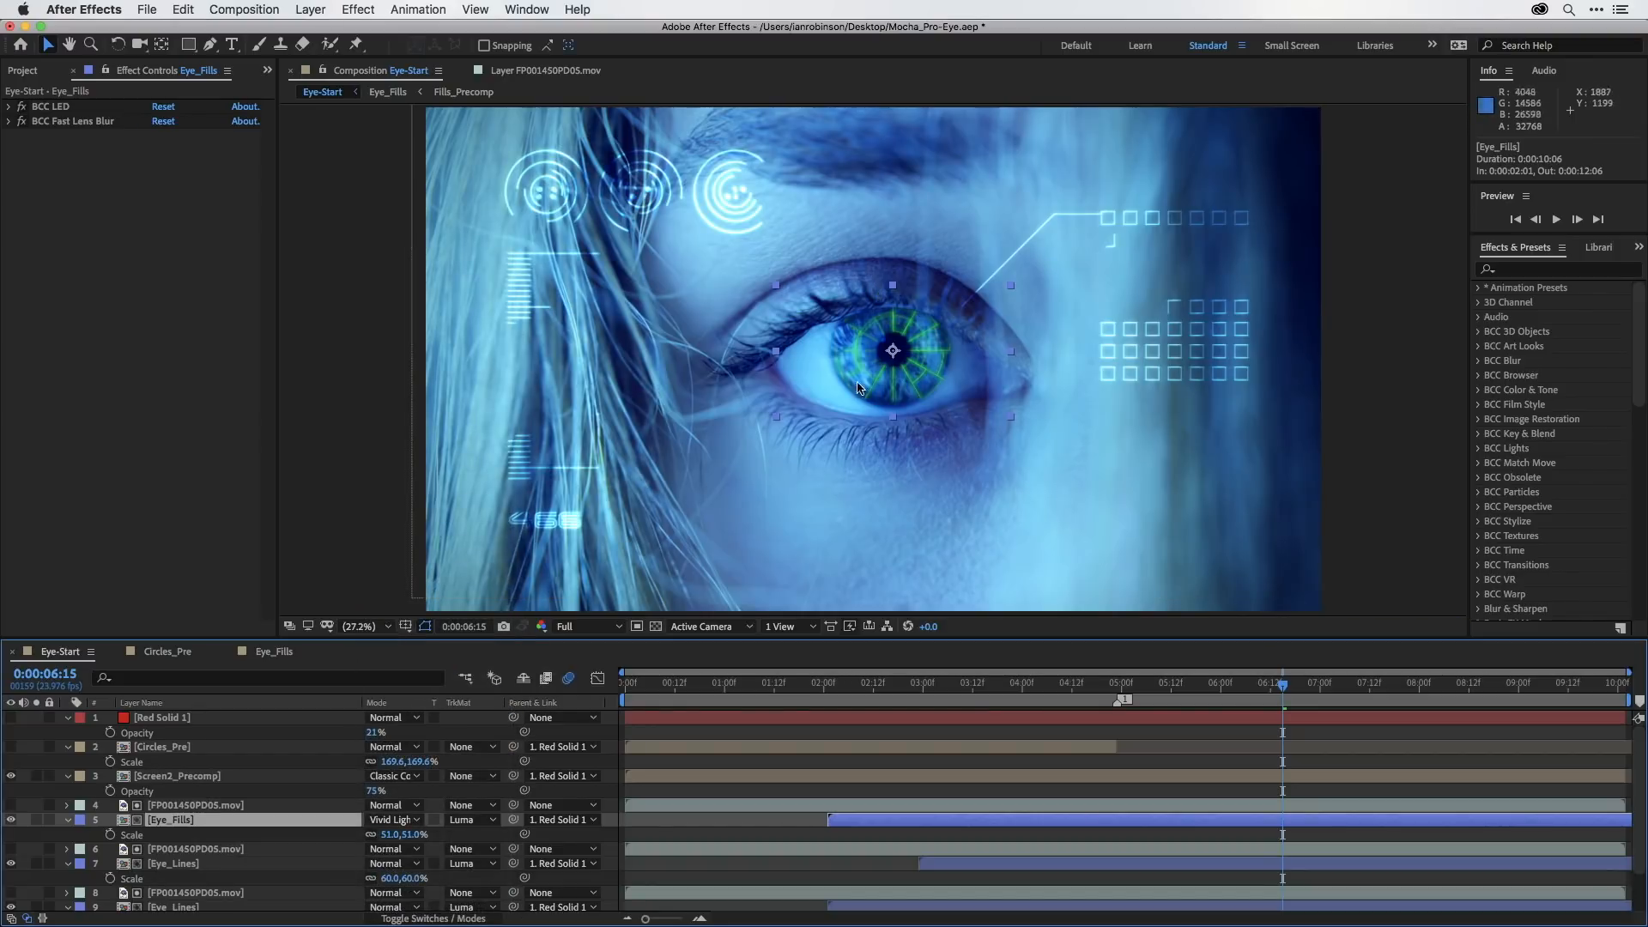
Set the blending mode of Eye_Lines layer 7 to Screen and of Eye_Lines layer 9 to Classic Color Dodge.
{"action": "left_click", "coordinate": [181, 872]}
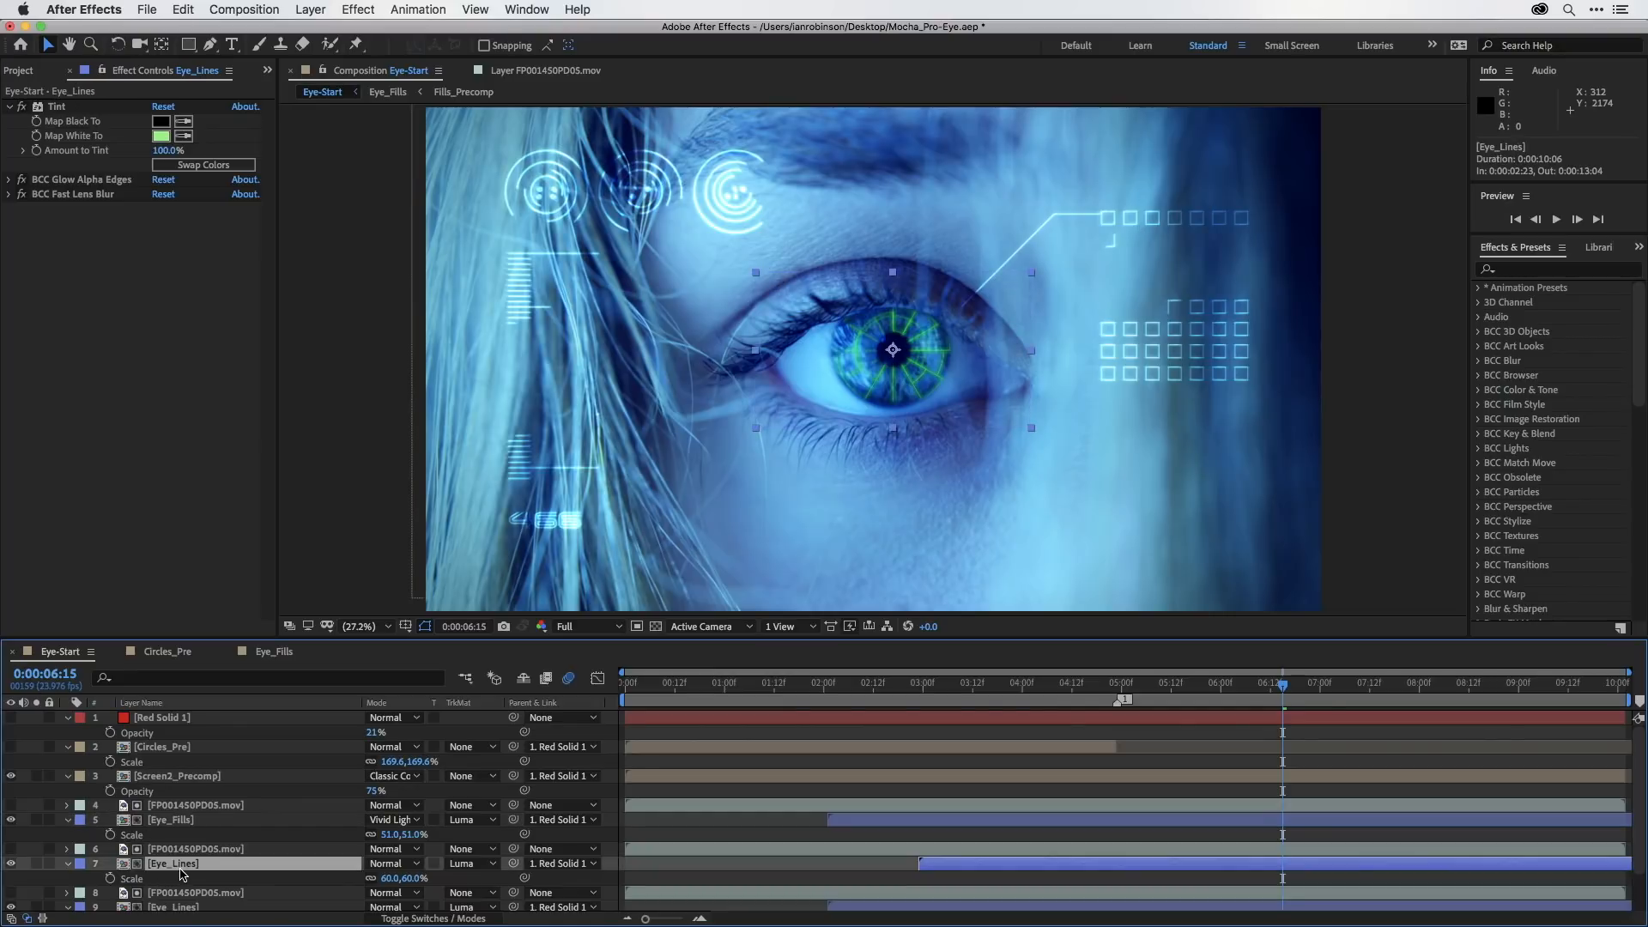
{"action": "left_click", "coordinate": [393, 864]}
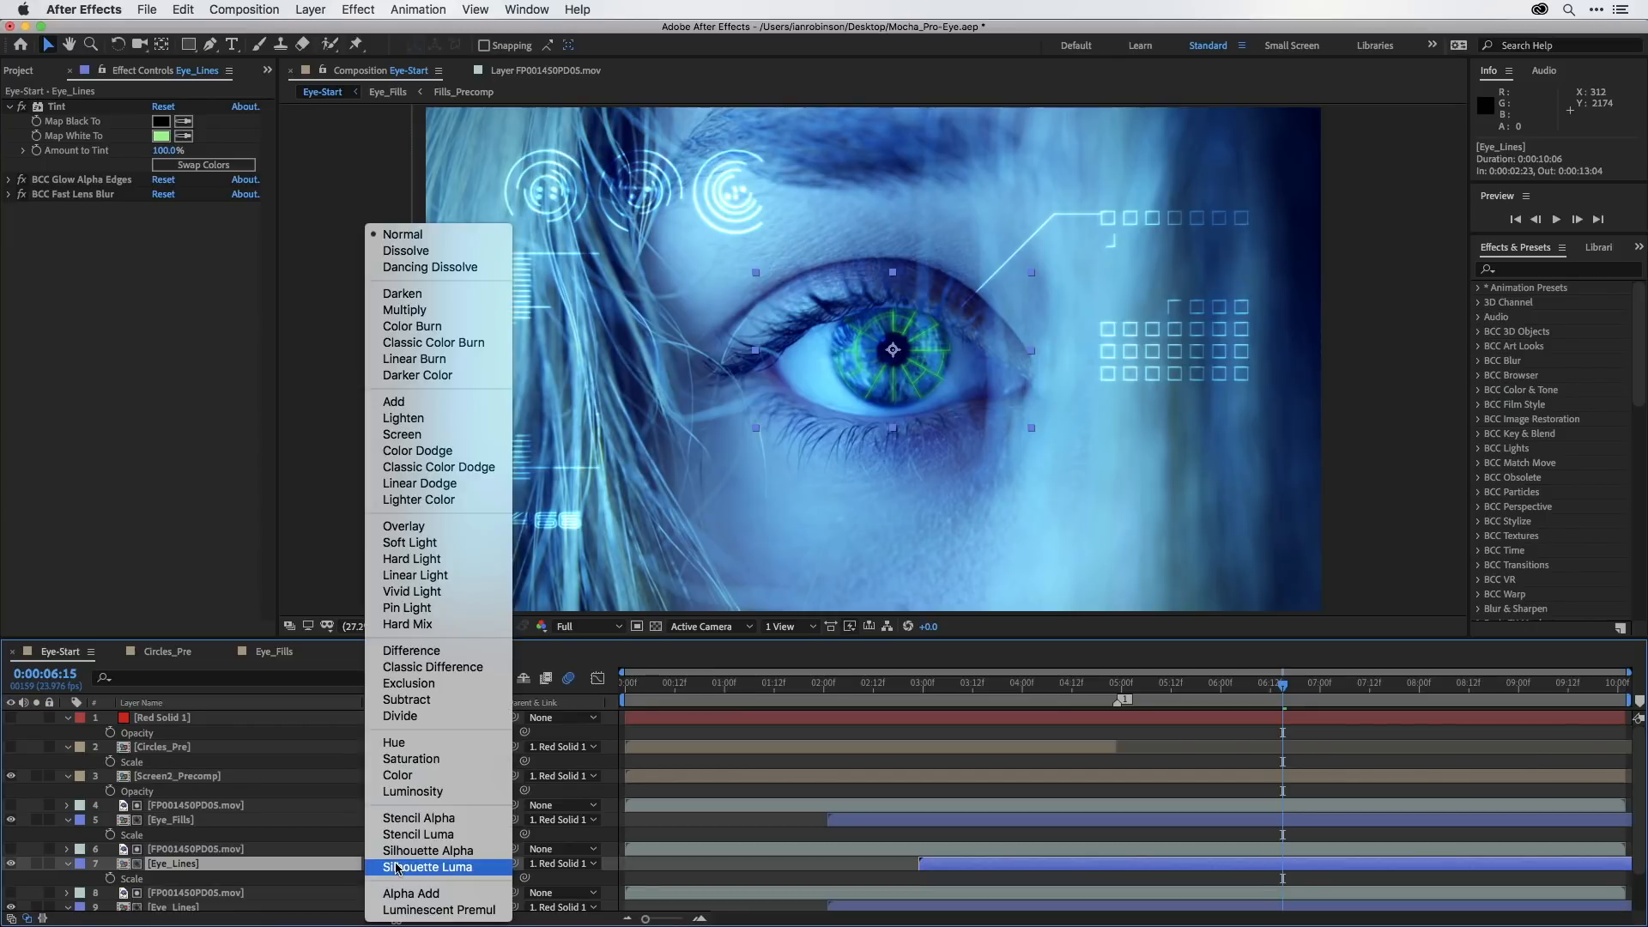
{"action": "left_click", "coordinate": [410, 435]}
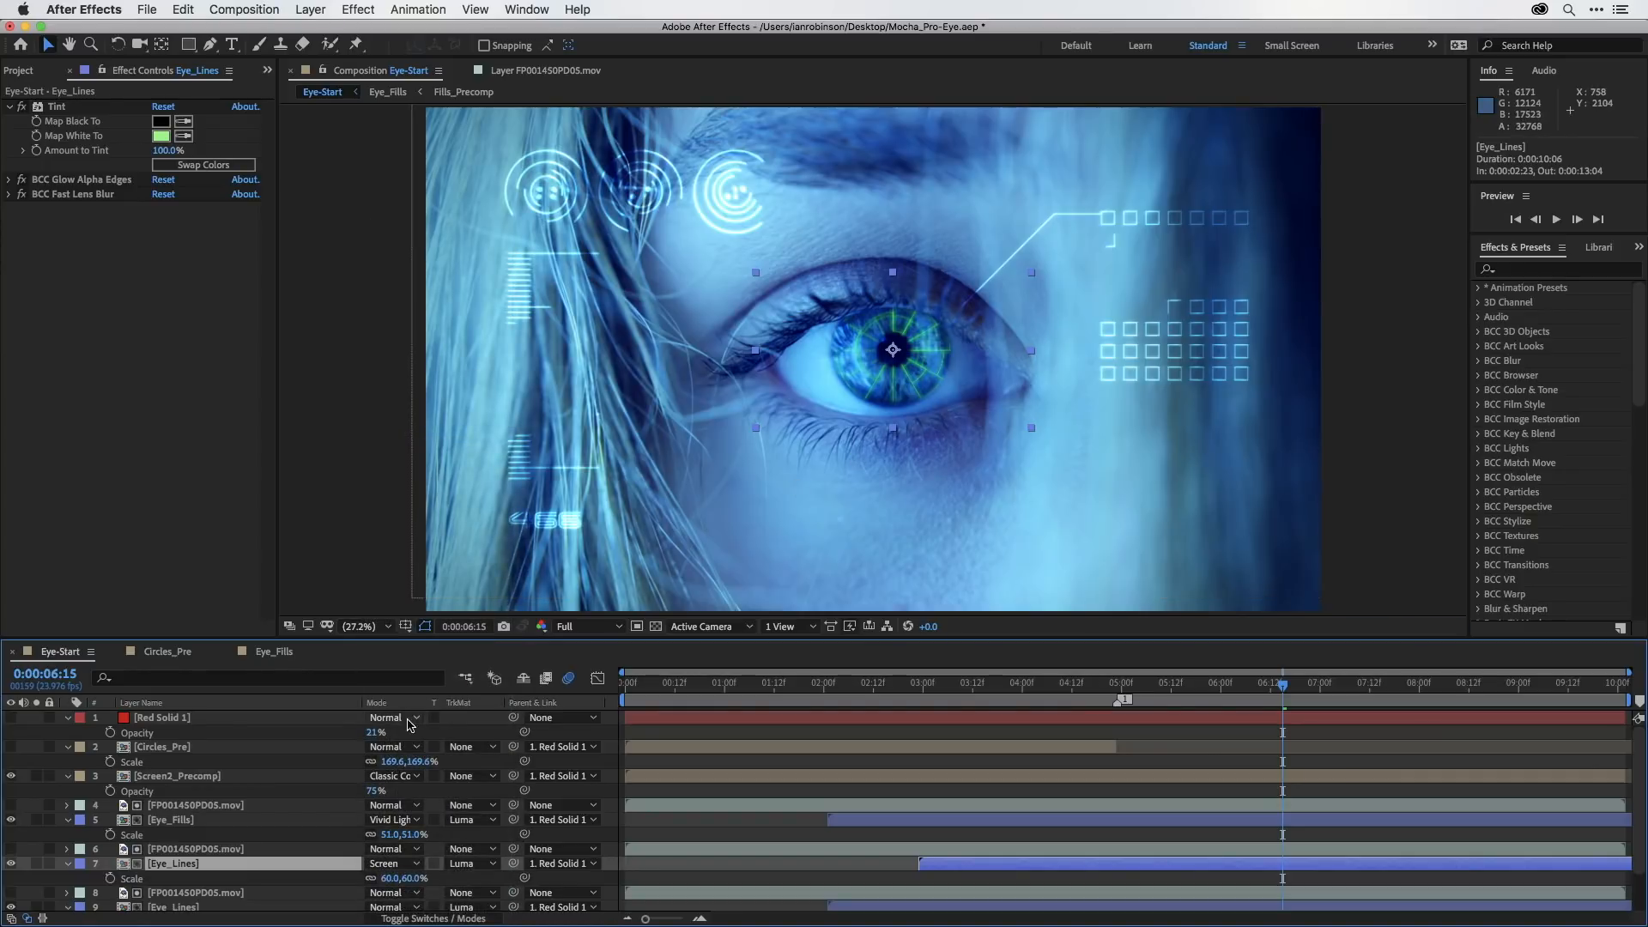
{"action": "scroll", "coordinate": [198, 867], "scroll_direction": "down", "scroll_amount": 1}
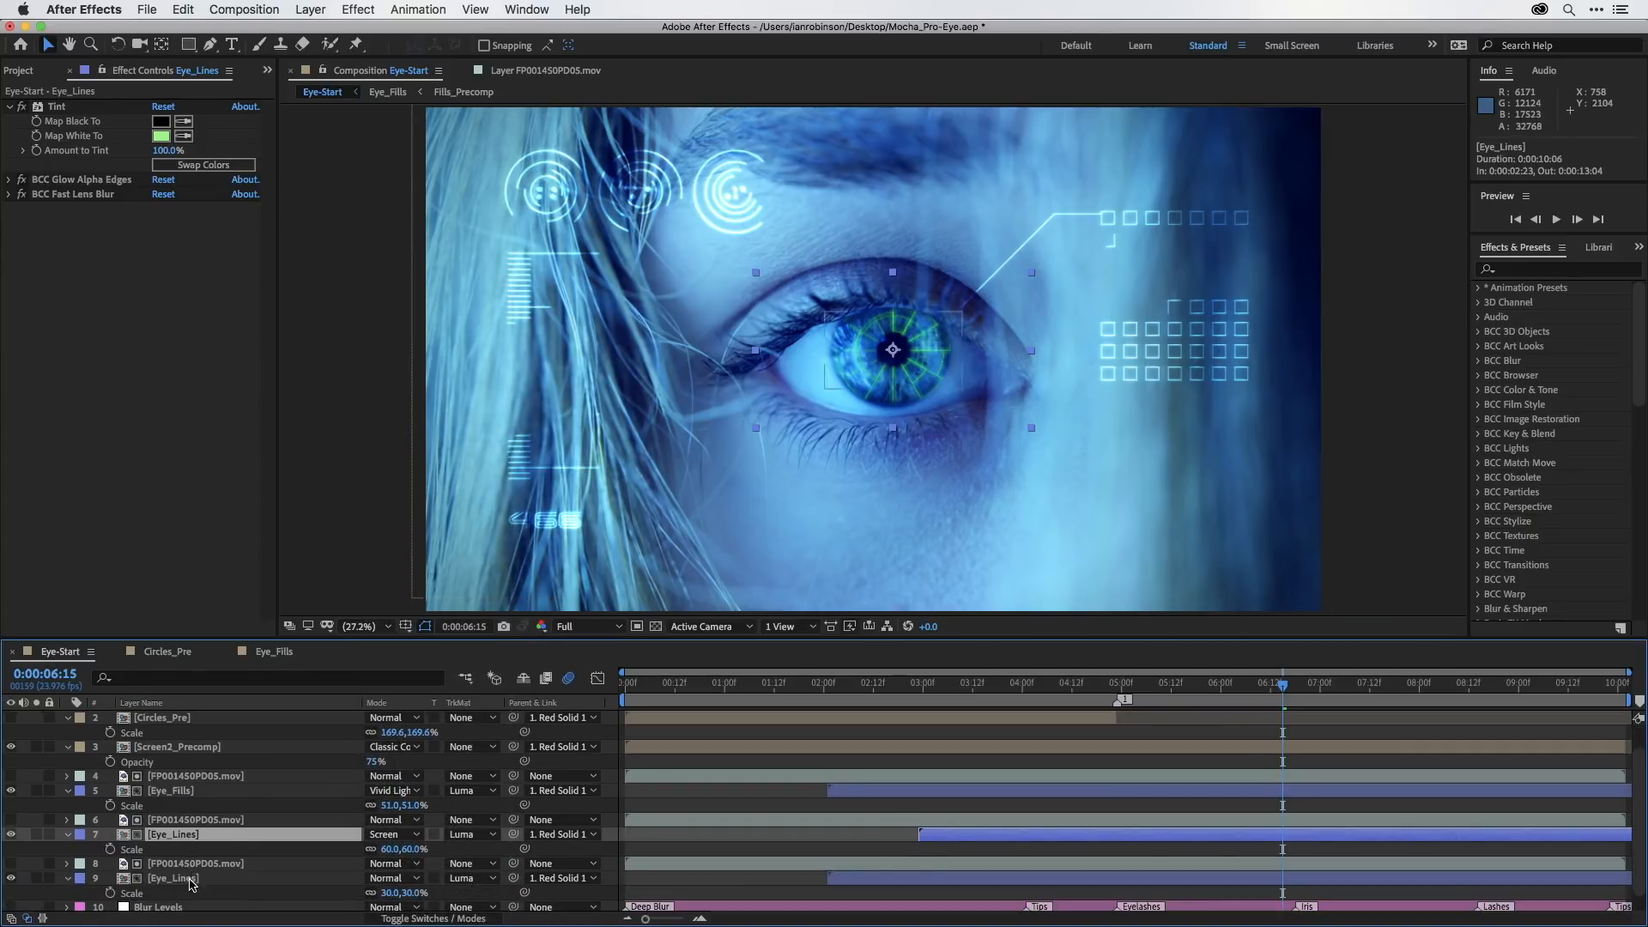
{"action": "left_click", "coordinate": [174, 880]}
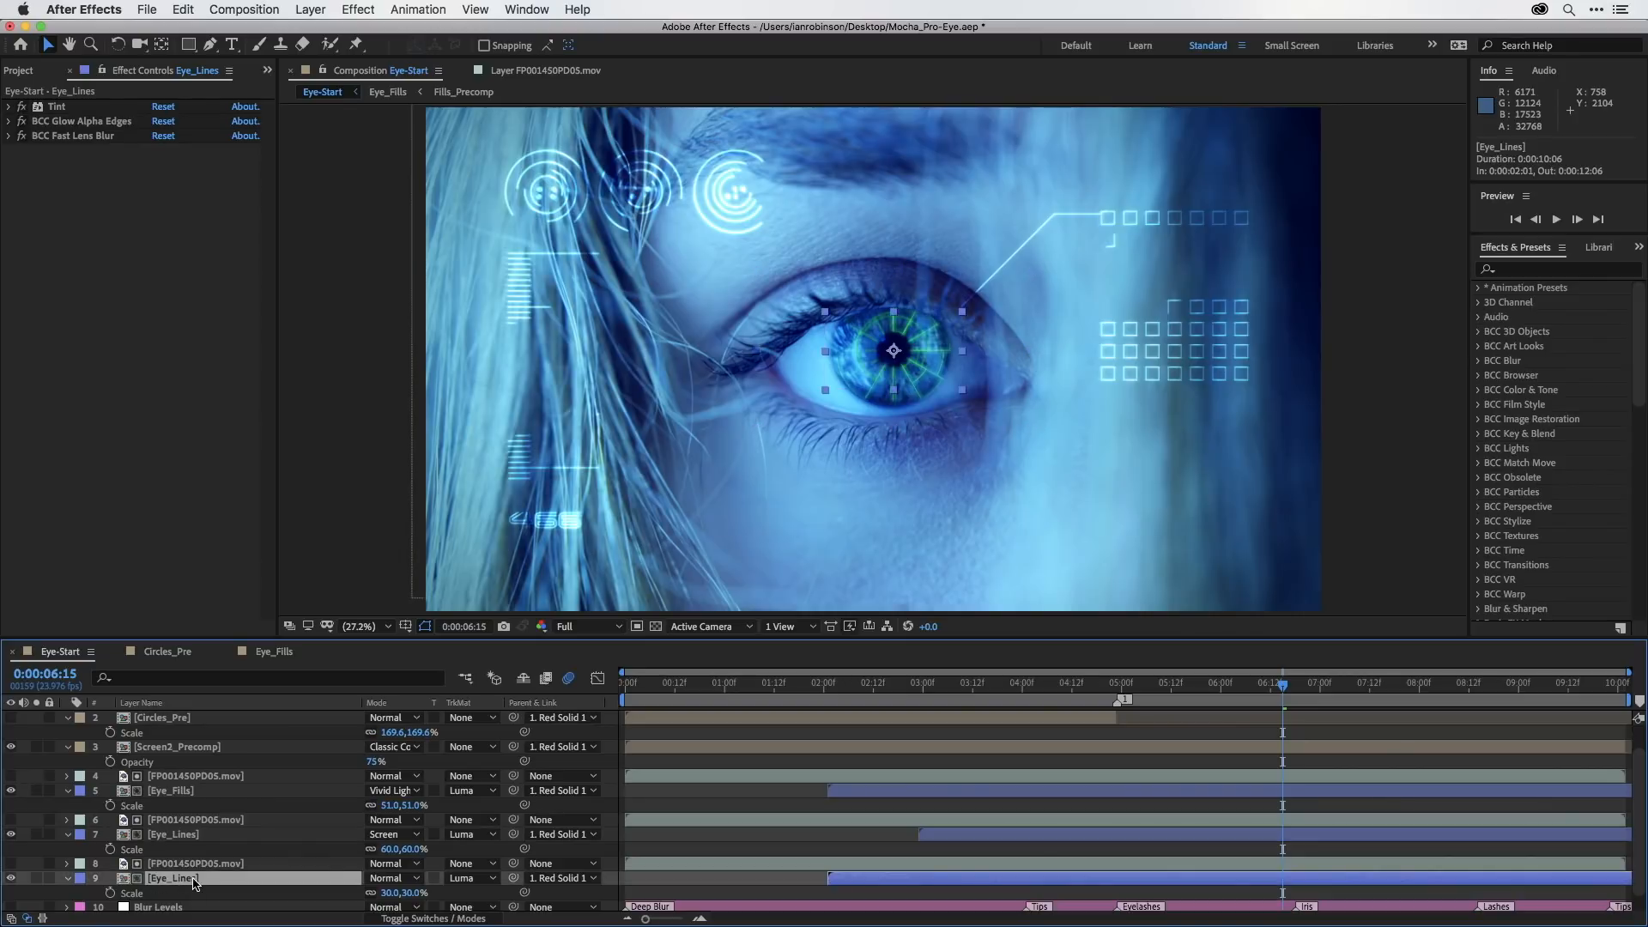
{"action": "left_click", "coordinate": [403, 879]}
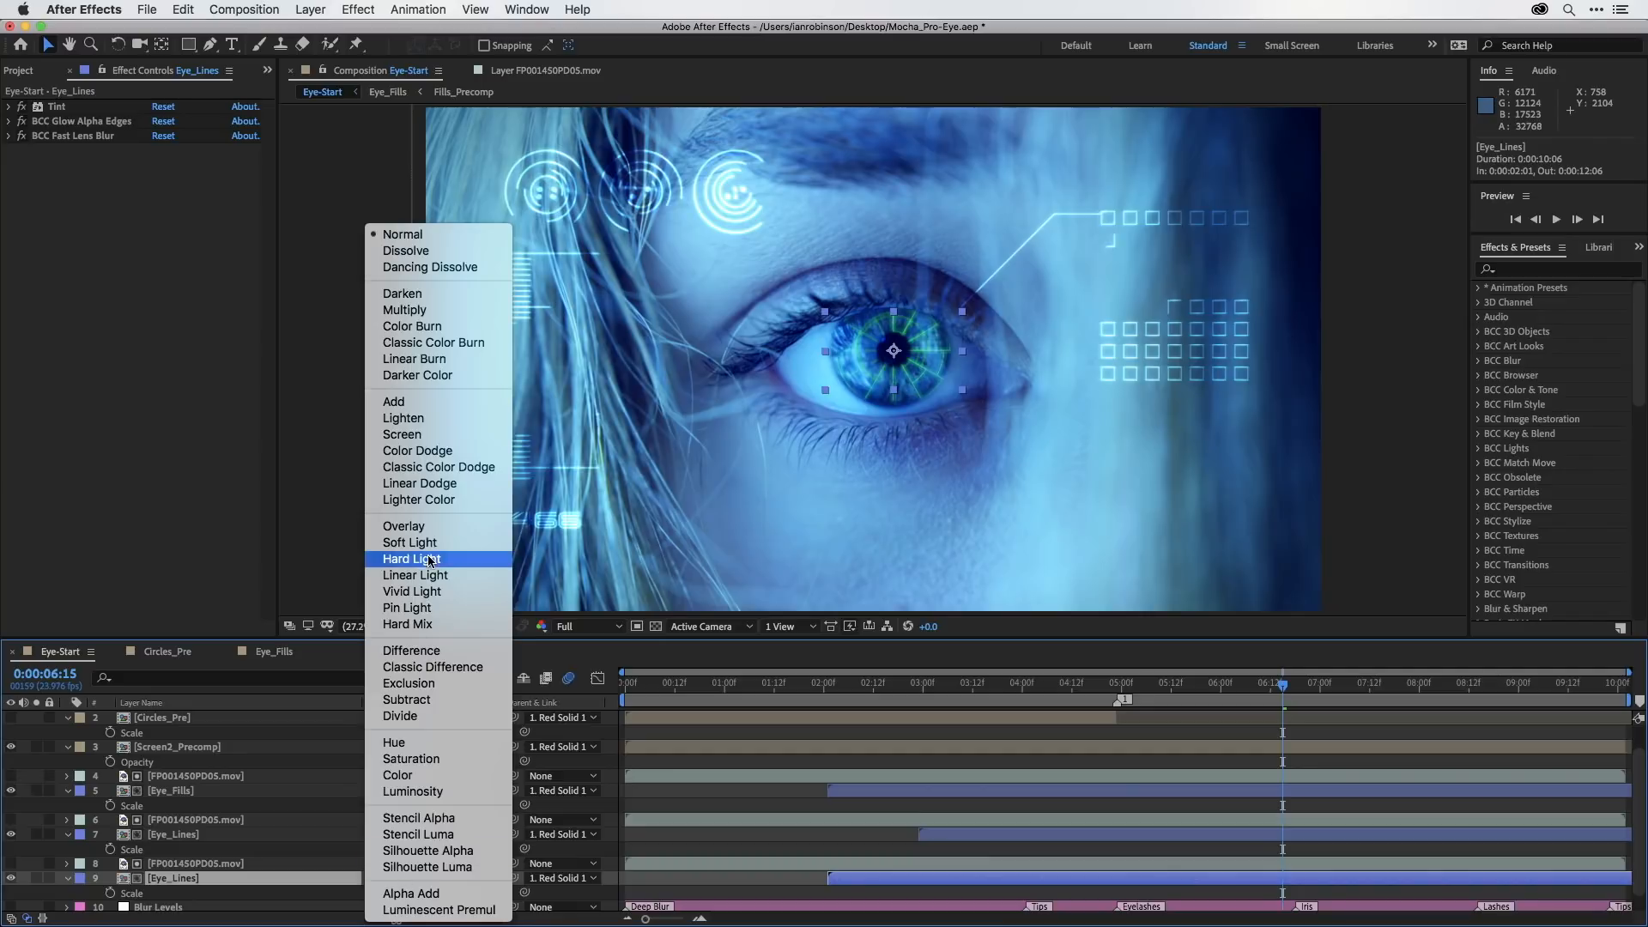
{"action": "left_click", "coordinate": [438, 467]}
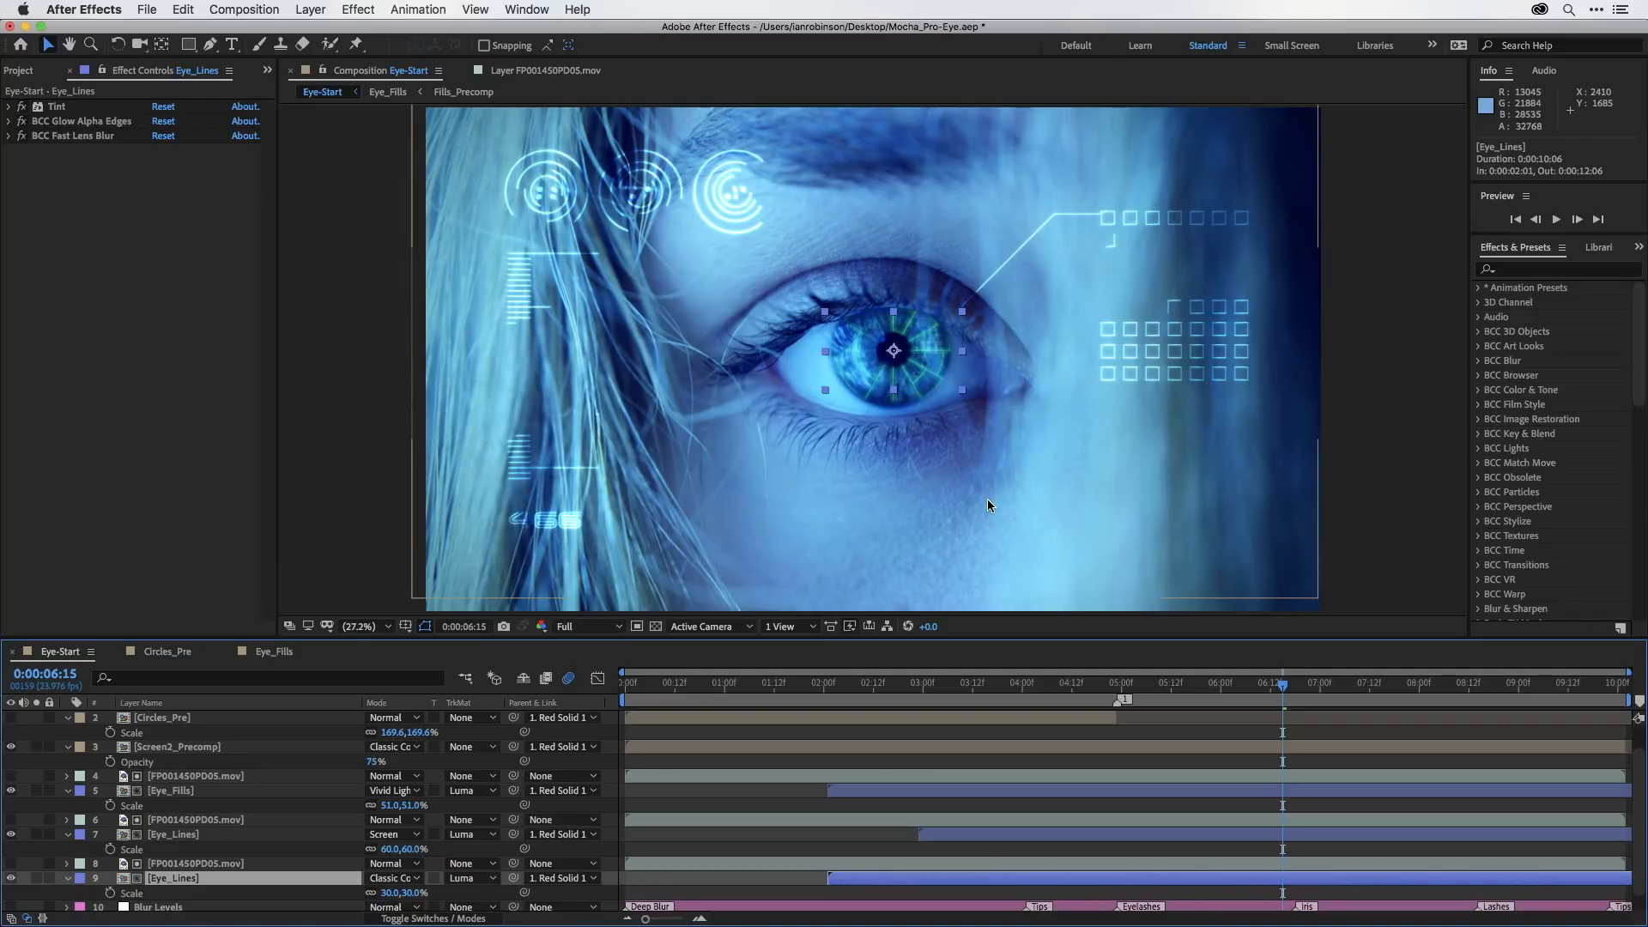
Duplicate the FP001450PD05.mov footage layer at the bottom of the stack and move the copy just above Screen2_Precomp.
{"action": "scroll", "coordinate": [170, 880], "scroll_direction": "down", "scroll_amount": 1}
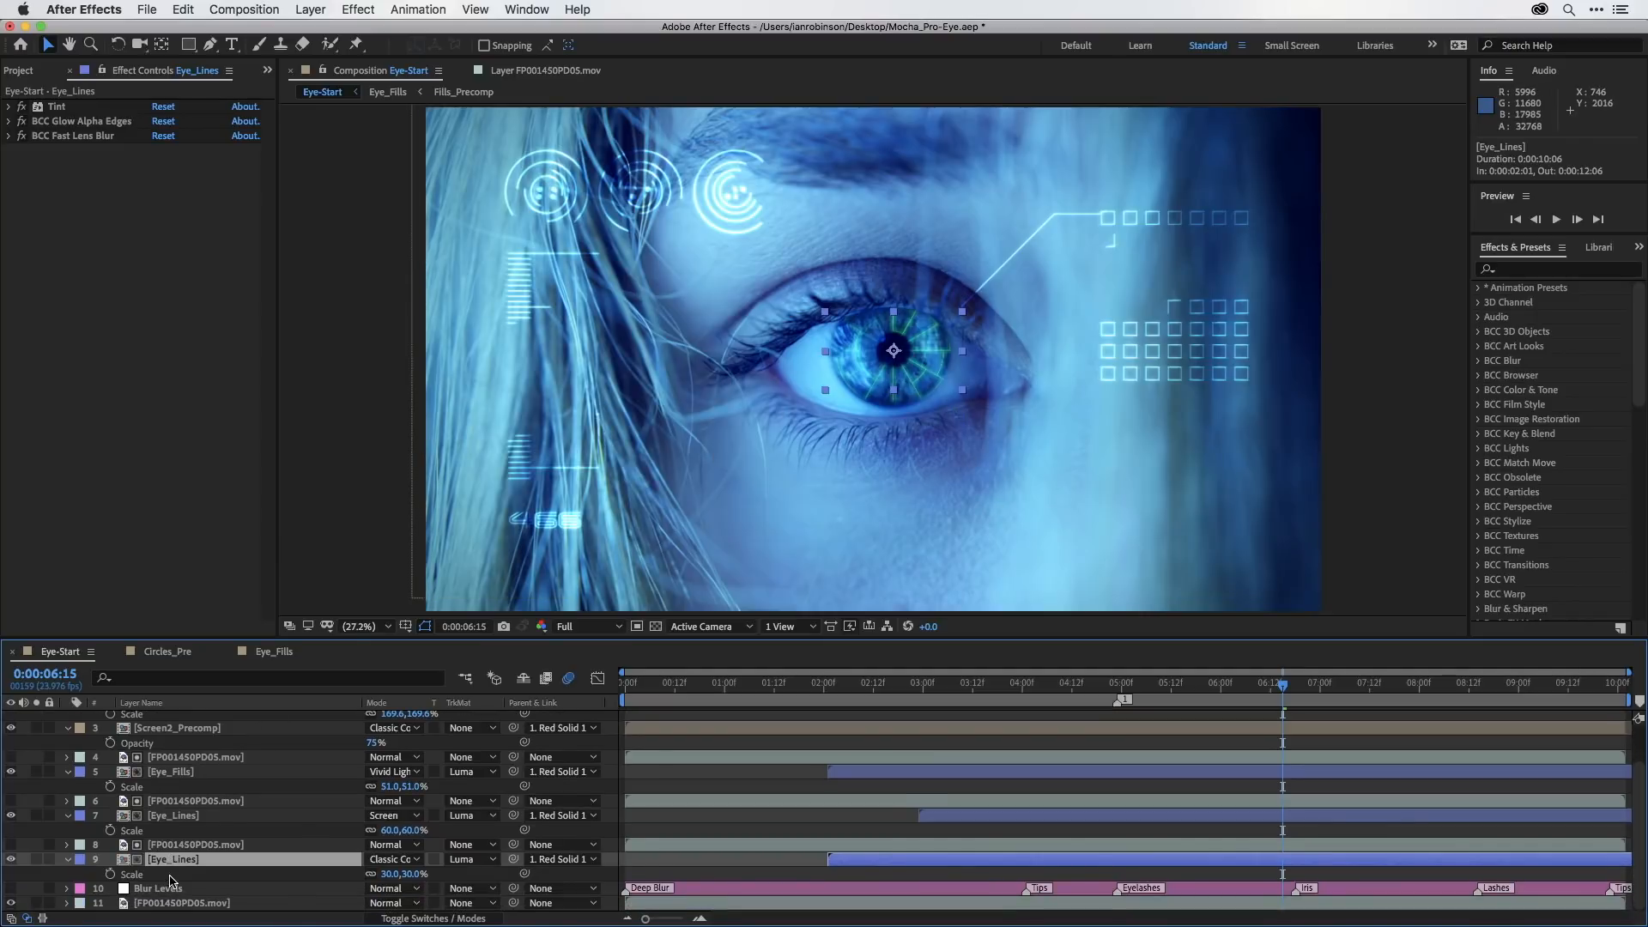
{"action": "left_click", "coordinate": [163, 904]}
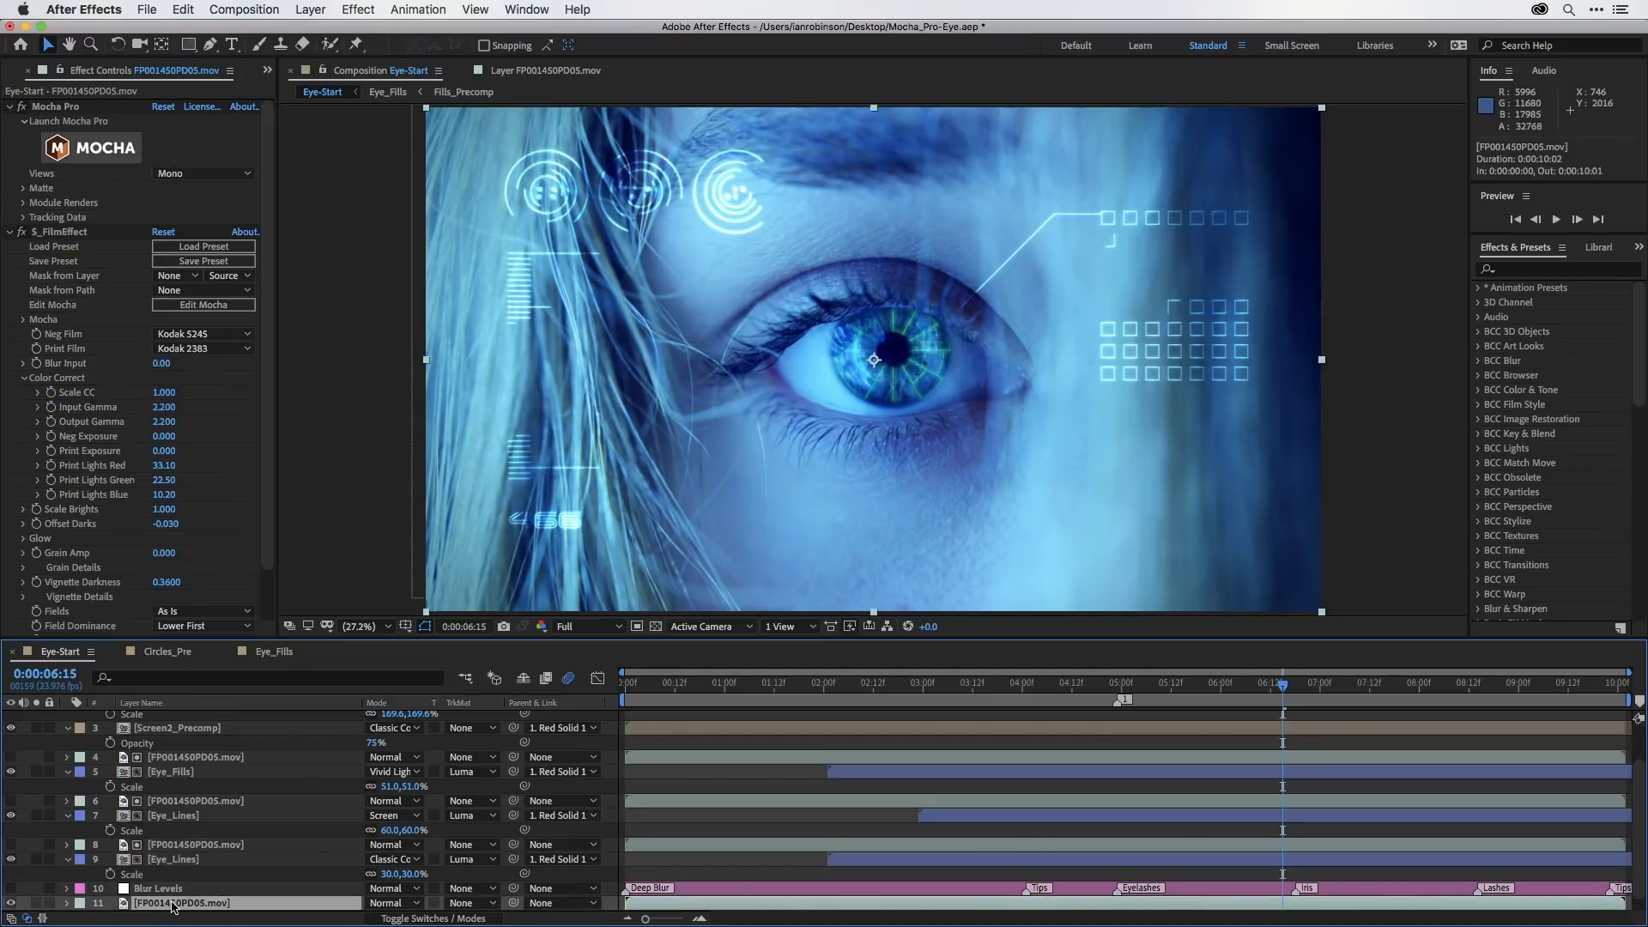
{"action": "scroll", "coordinate": [159, 902], "scroll_direction": "down", "scroll_amount": 1}
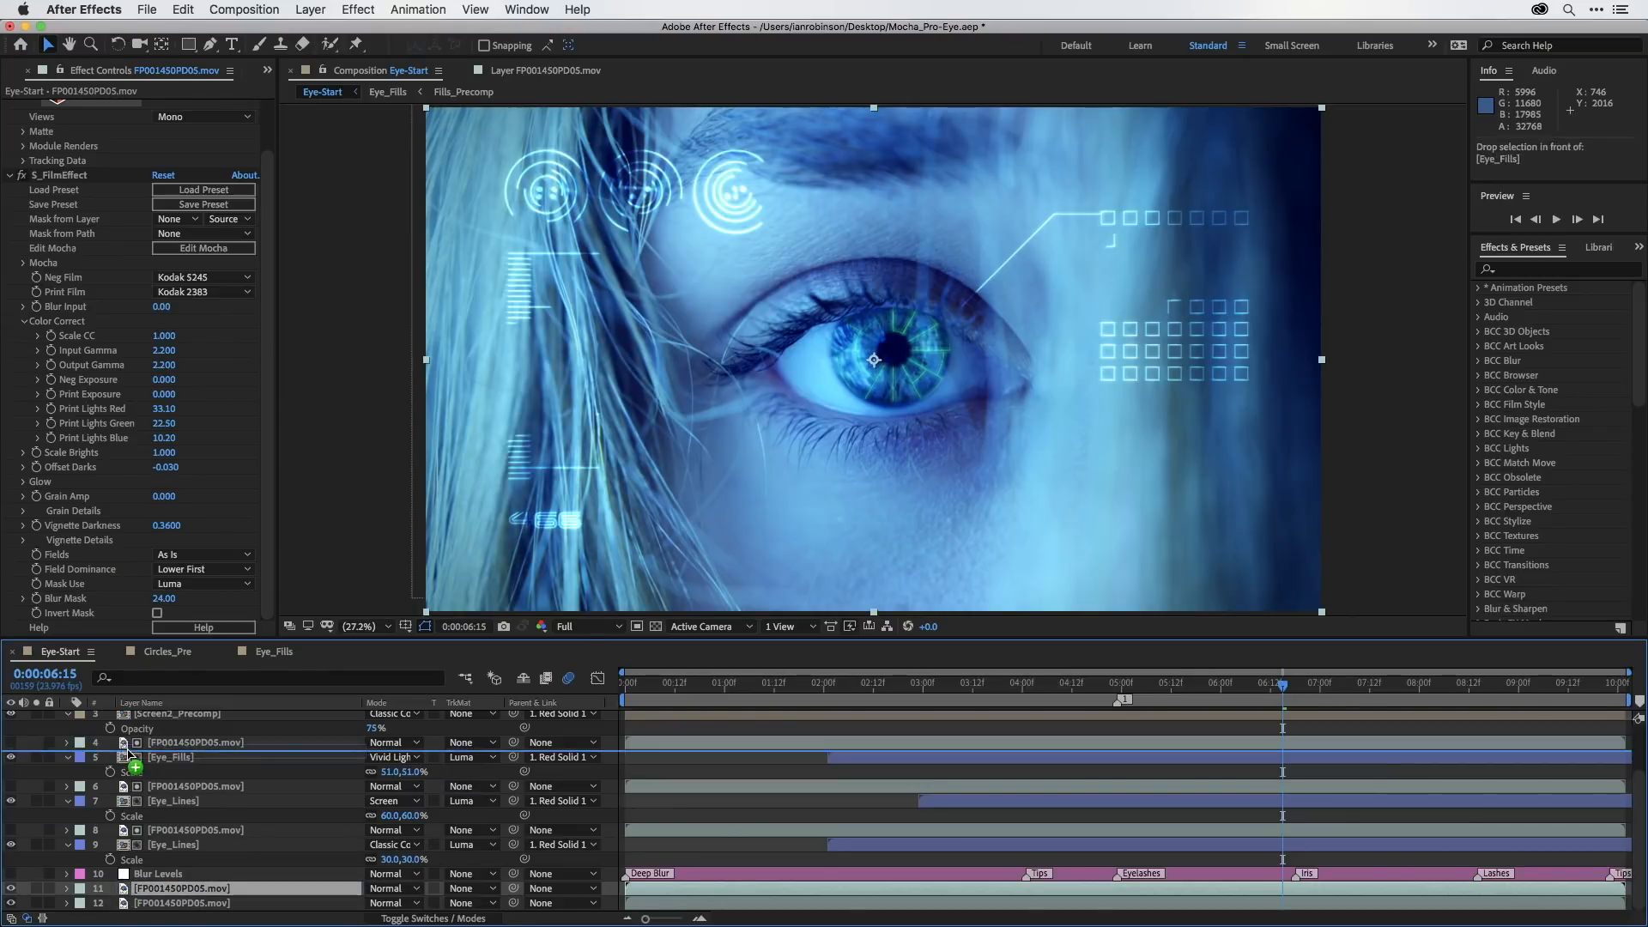
{"action": "left_click_drag", "start_coordinate": [135, 705], "coordinate": [130, 767]}
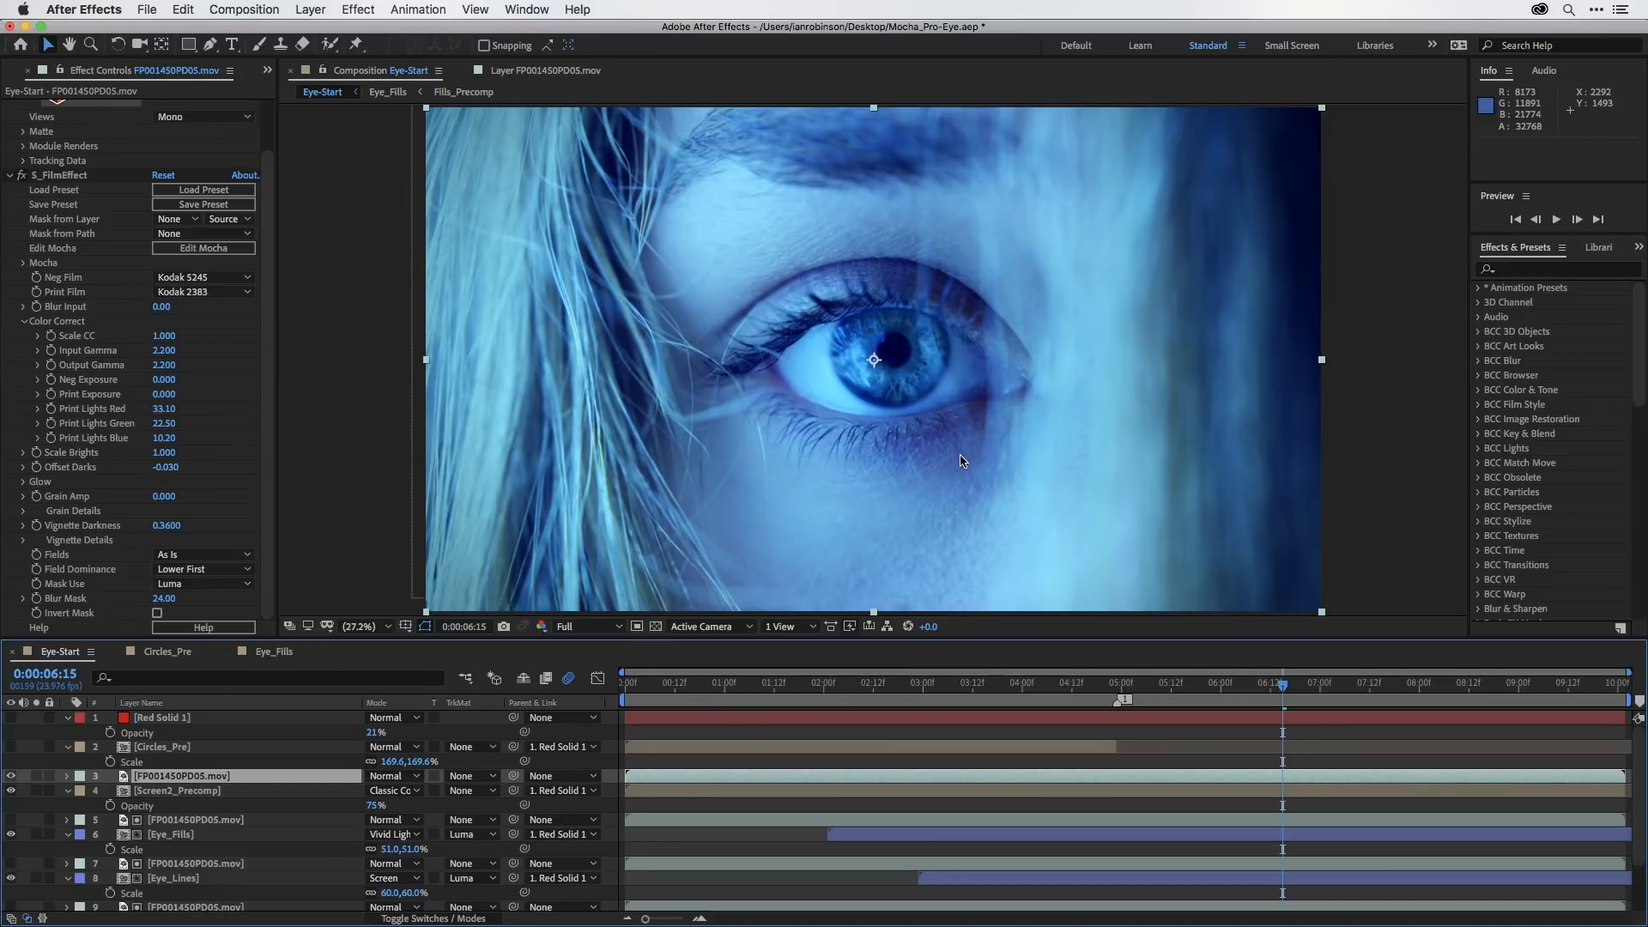
{"action": "left_click", "coordinate": [168, 780]}
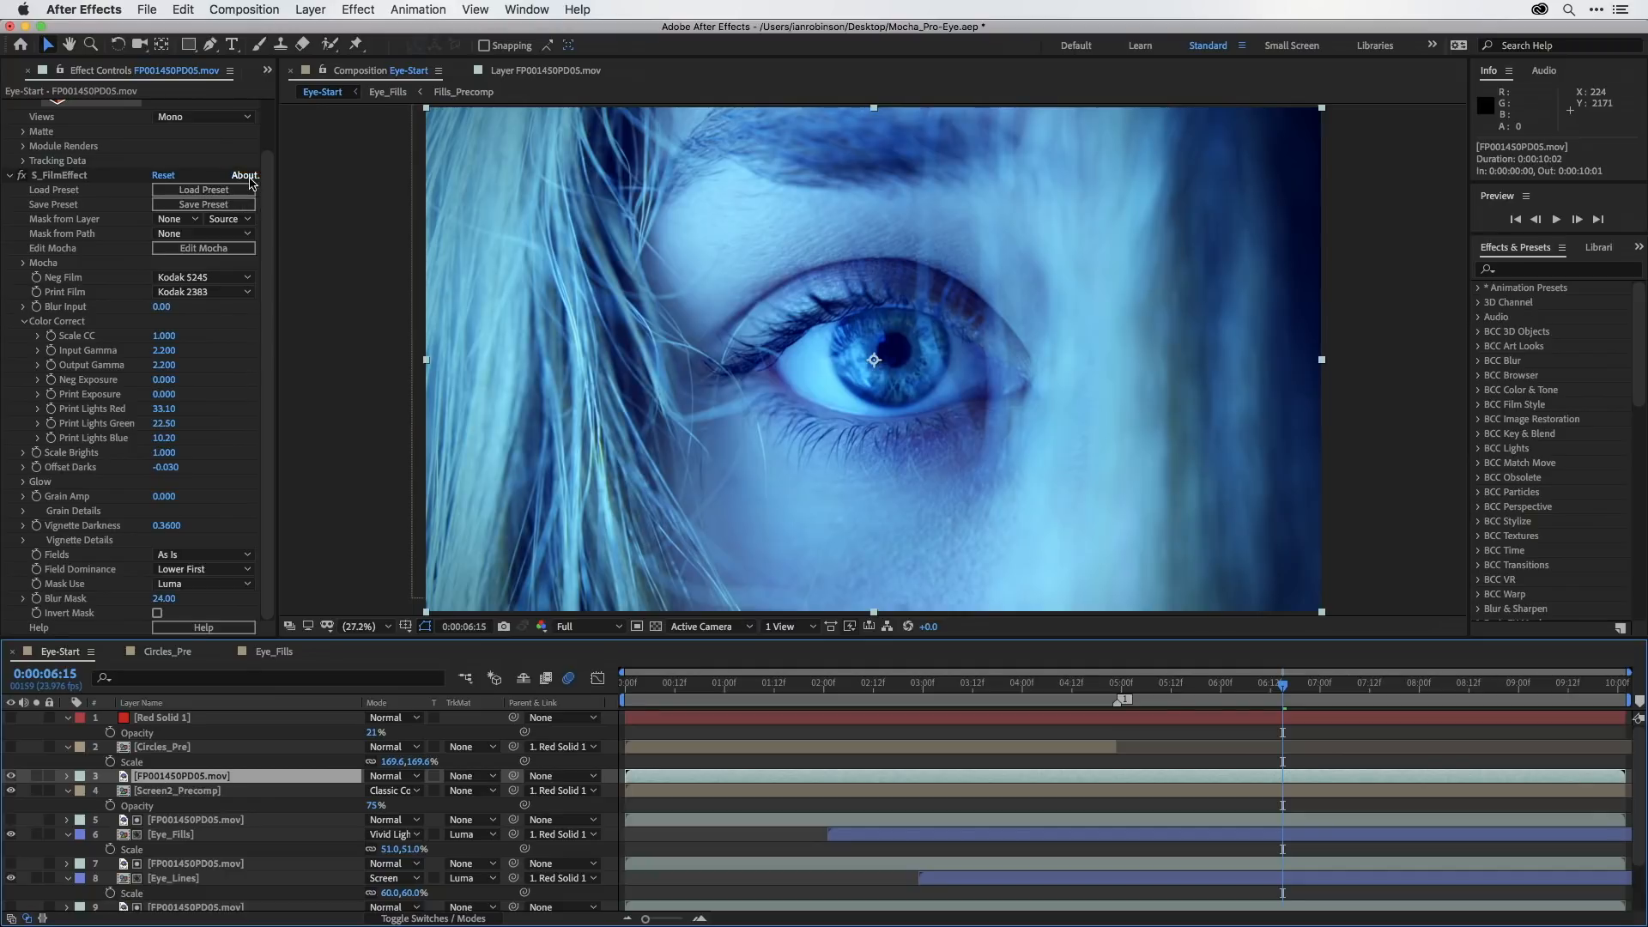
Limit the visible Mocha layers in the copied footage's Mocha Pro matte settings to Hair Matte.
{"action": "scroll", "coordinate": [269, 187], "scroll_direction": "up", "scroll_amount": 3}
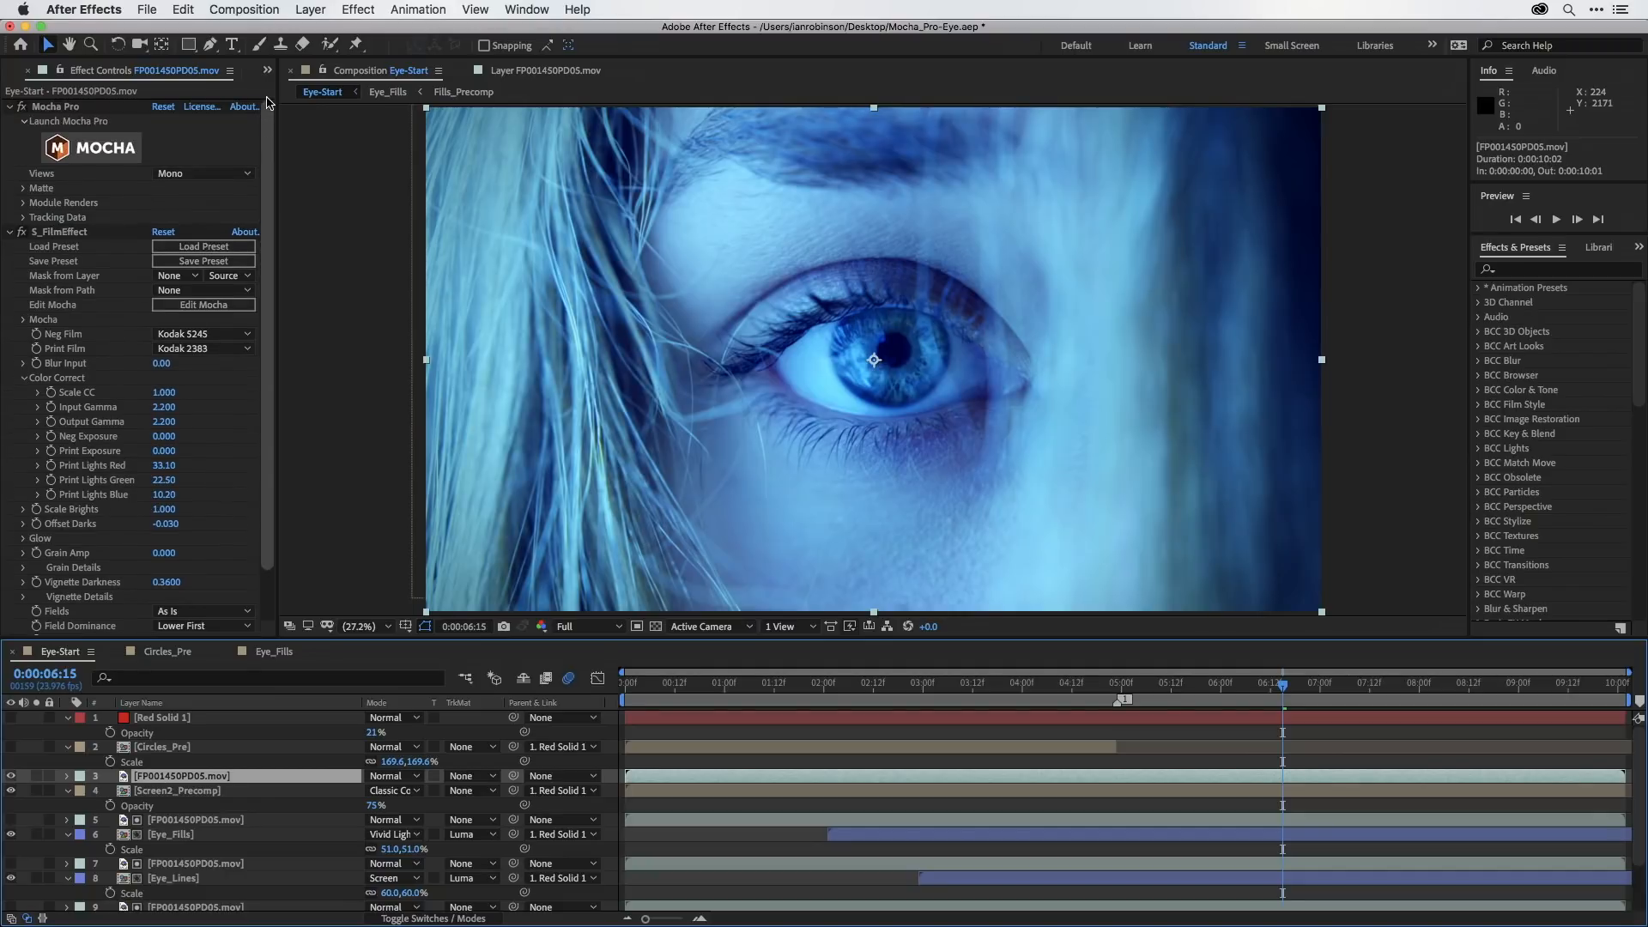
{"action": "left_click", "coordinate": [22, 189]}
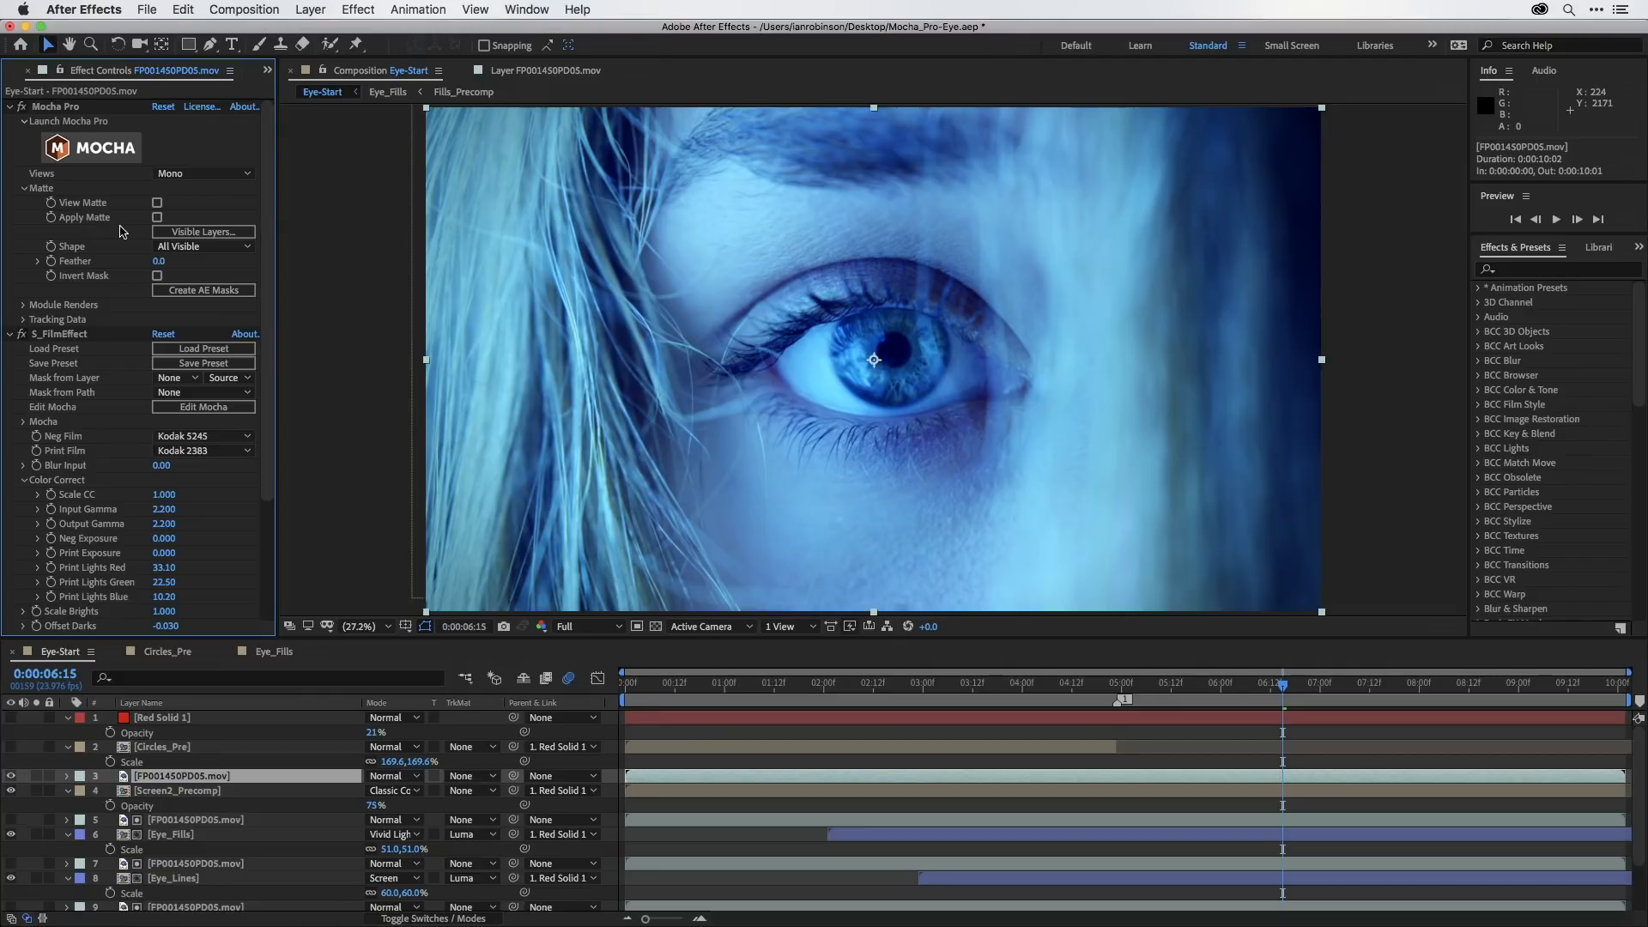
{"action": "left_click", "coordinate": [174, 293]}
{"action": "left_click", "coordinate": [183, 246]}
{"action": "left_click", "coordinate": [130, 244]}
{"action": "left_click", "coordinate": [179, 234]}
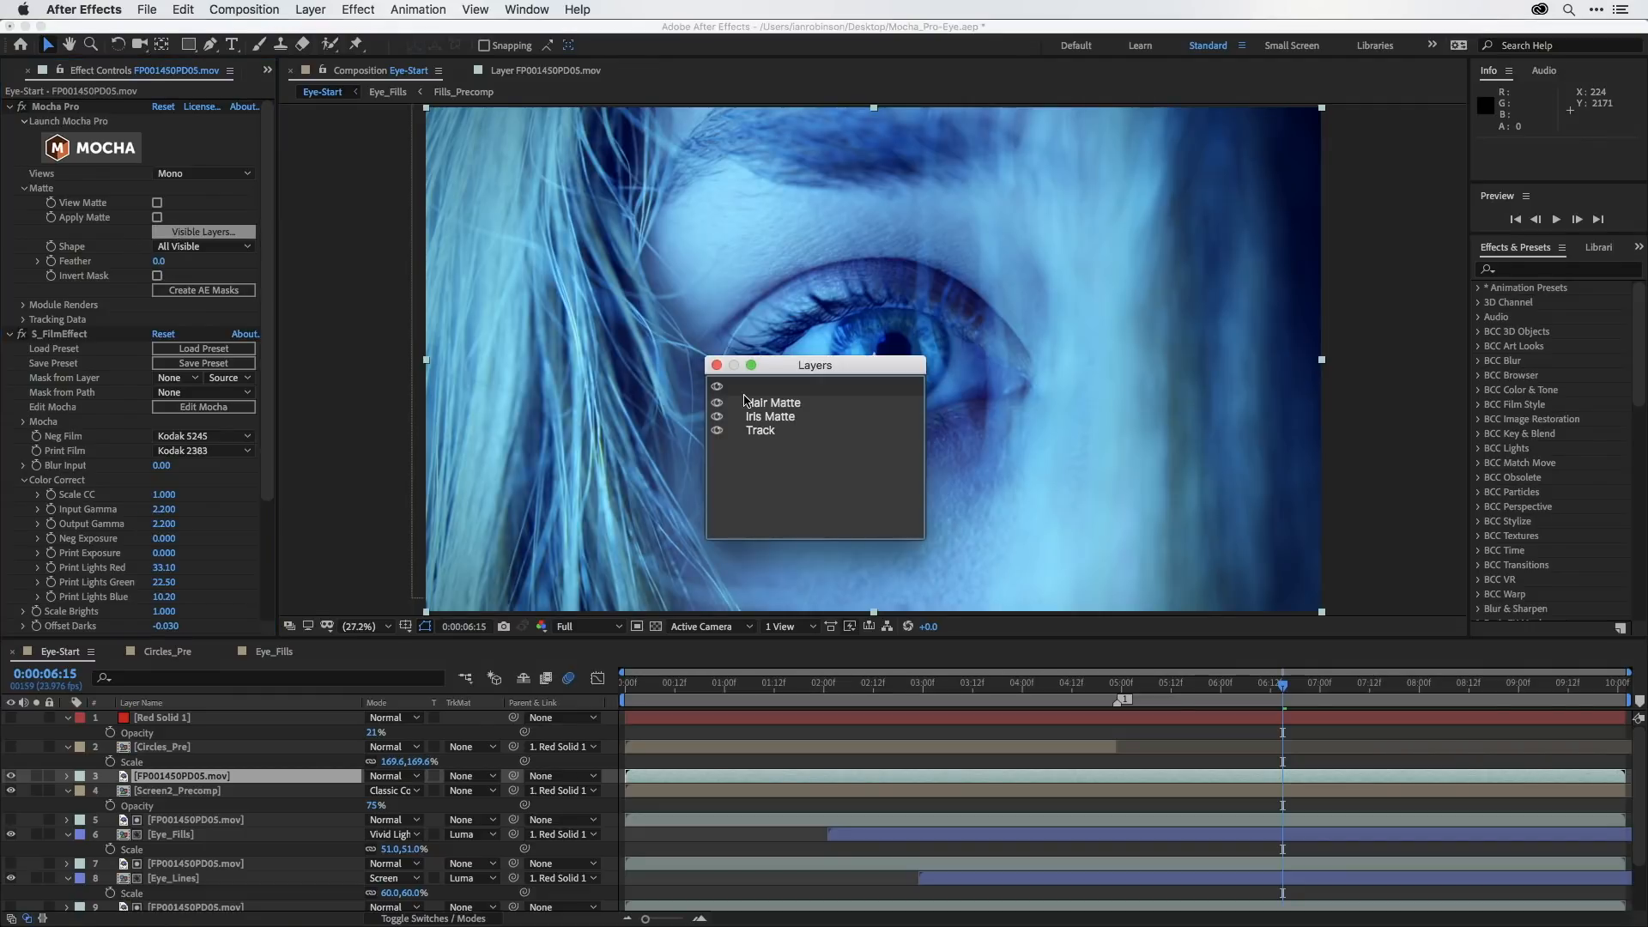
{"action": "left_click", "coordinate": [718, 430]}
{"action": "left_click", "coordinate": [717, 366]}
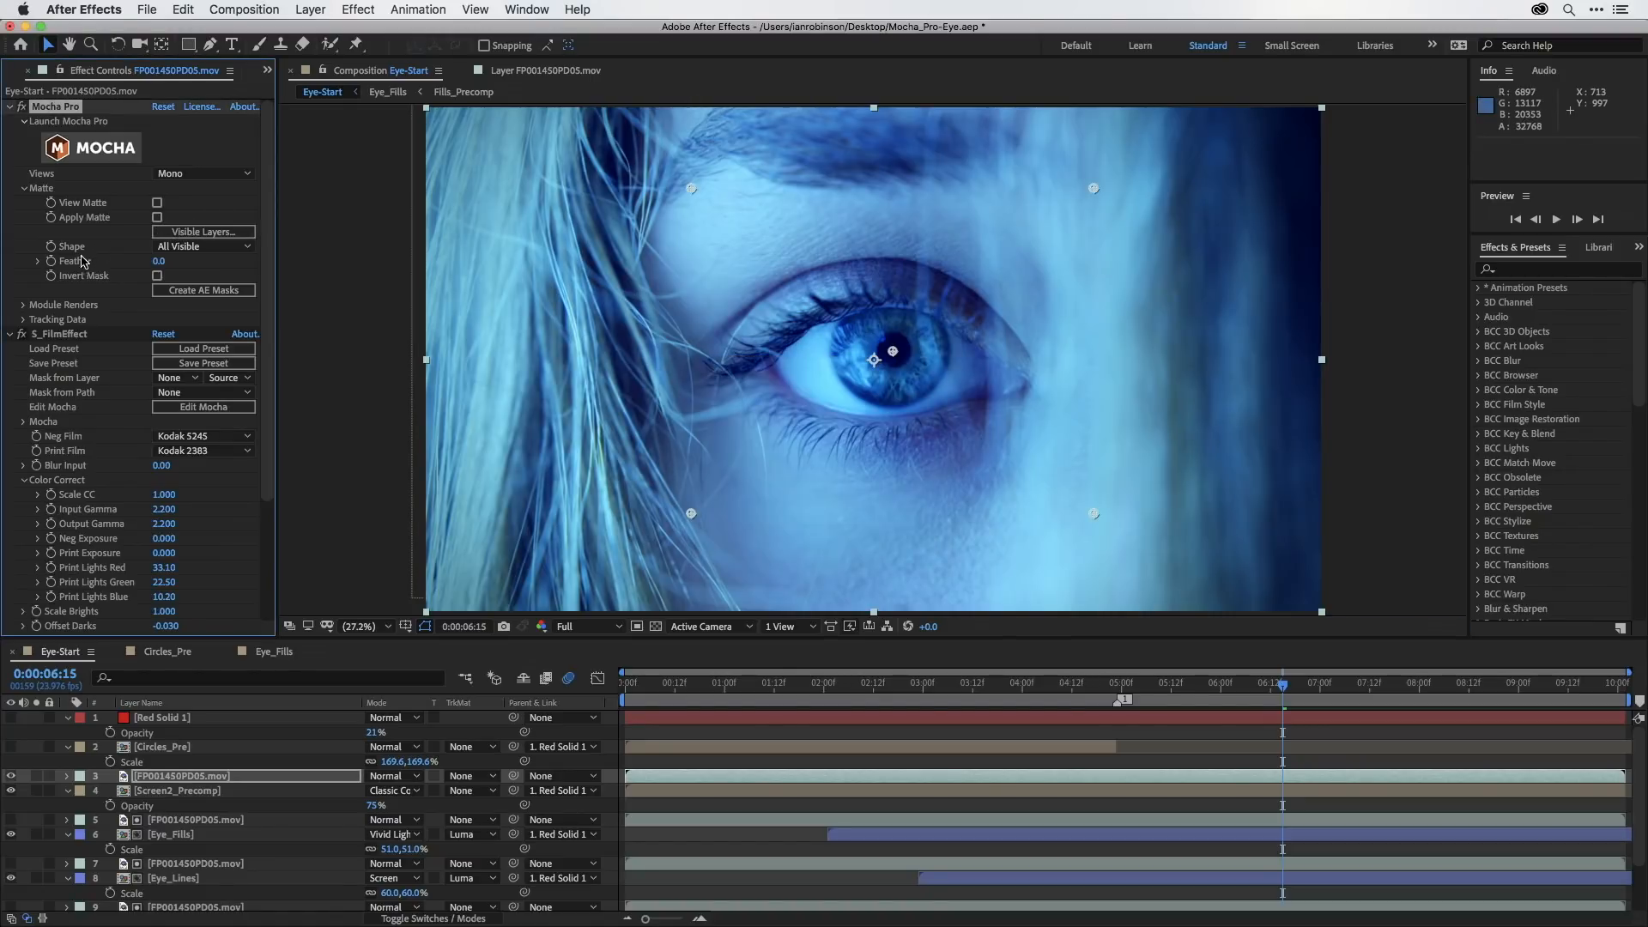
Create an After Effects mask from the All Visible Mocha shapes and reveal the Hair Matte mask path on footage layer 3.
{"action": "left_click", "coordinate": [180, 248]}
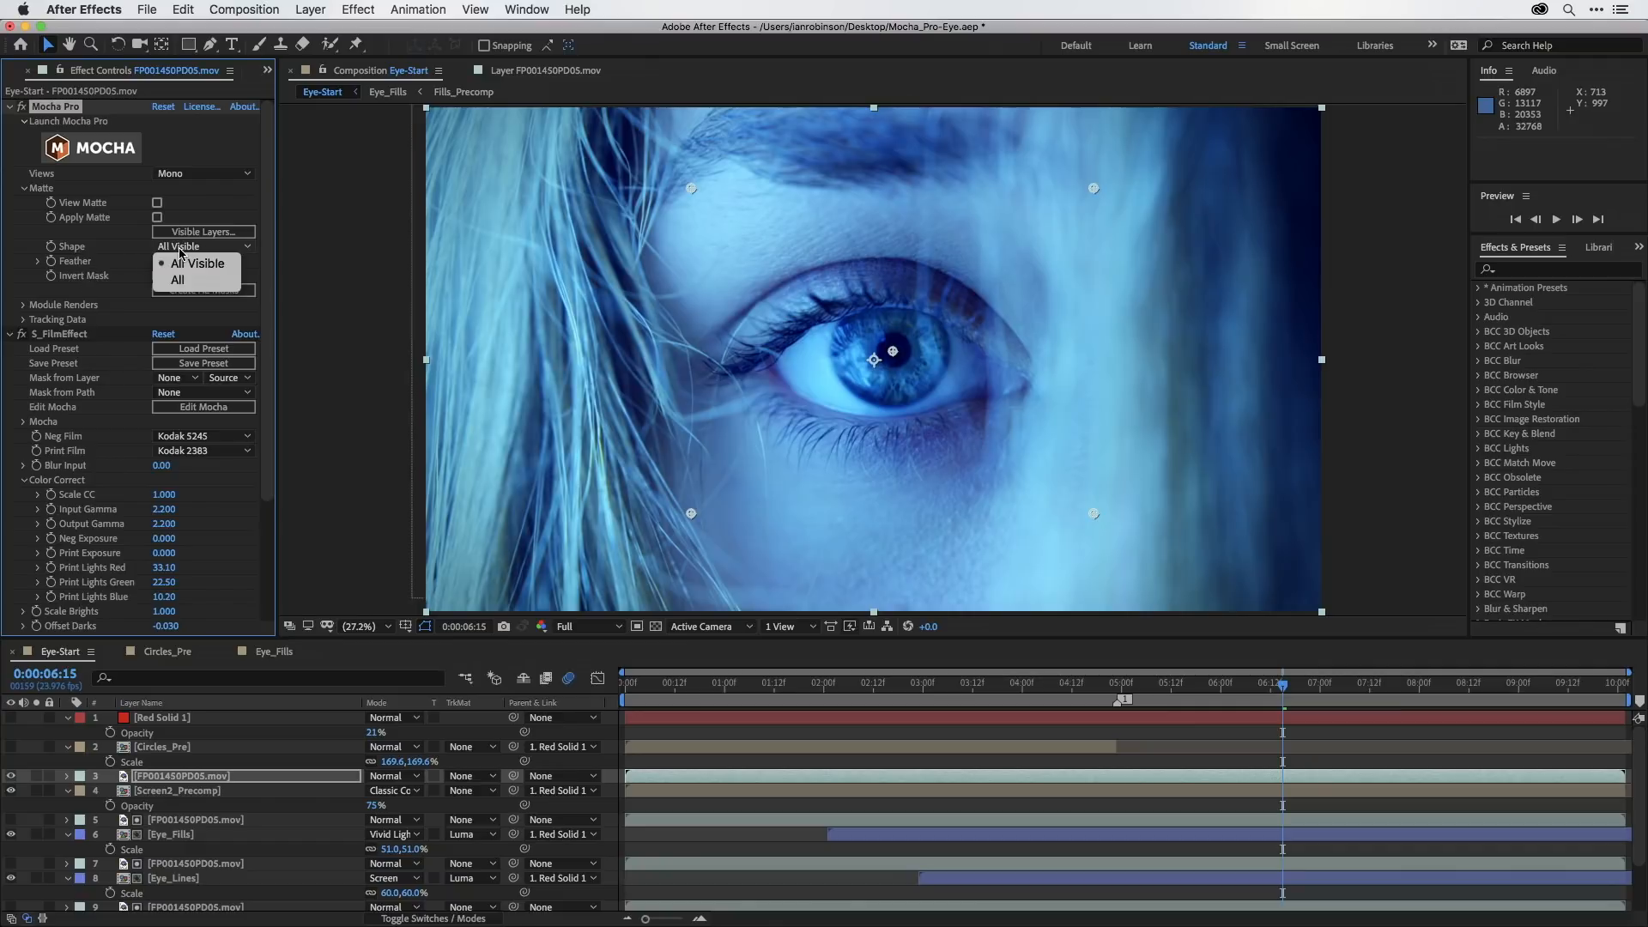
{"action": "left_click", "coordinate": [195, 263]}
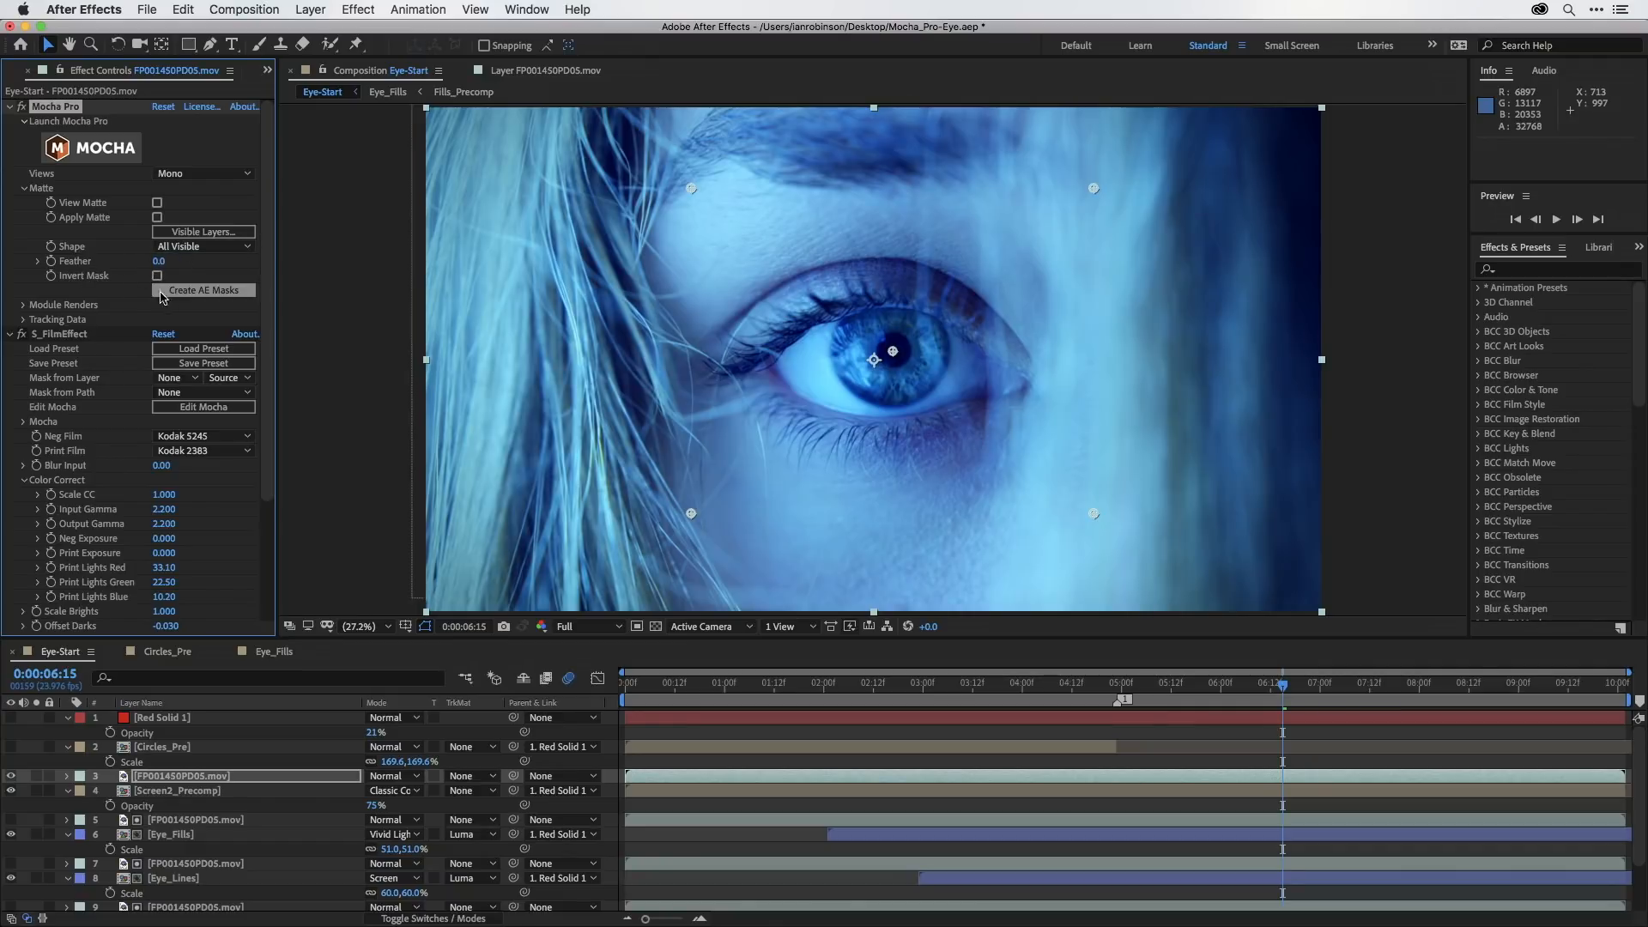
{"action": "left_click", "coordinate": [182, 292]}
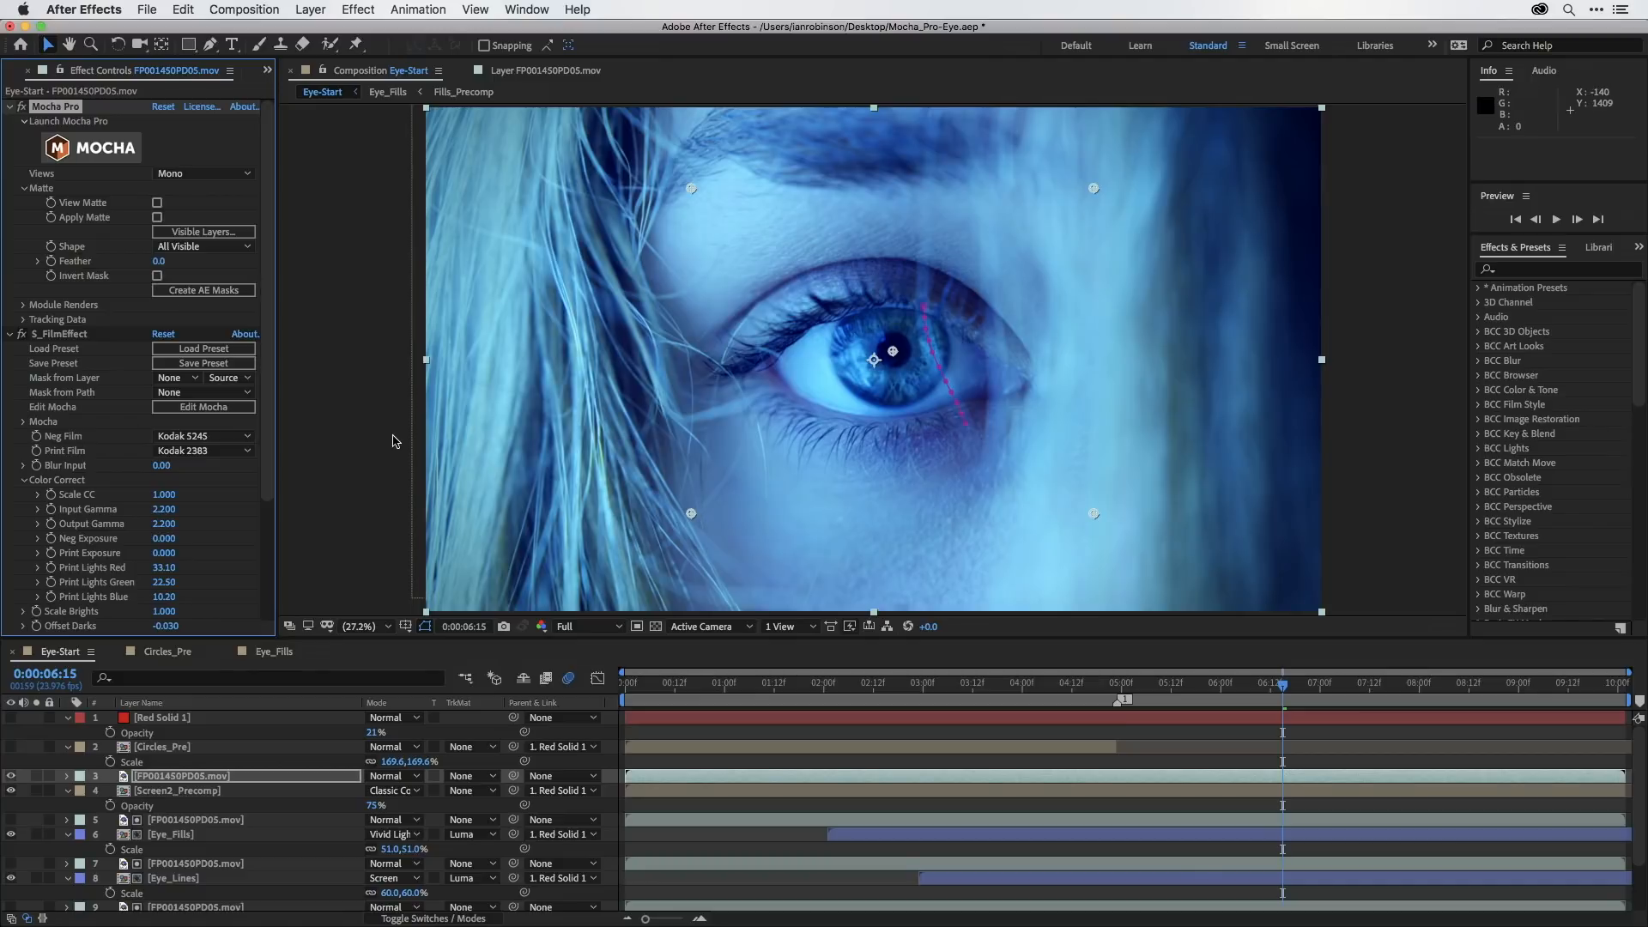
{"action": "left_click", "coordinate": [158, 776]}
{"action": "key", "text": "m"}
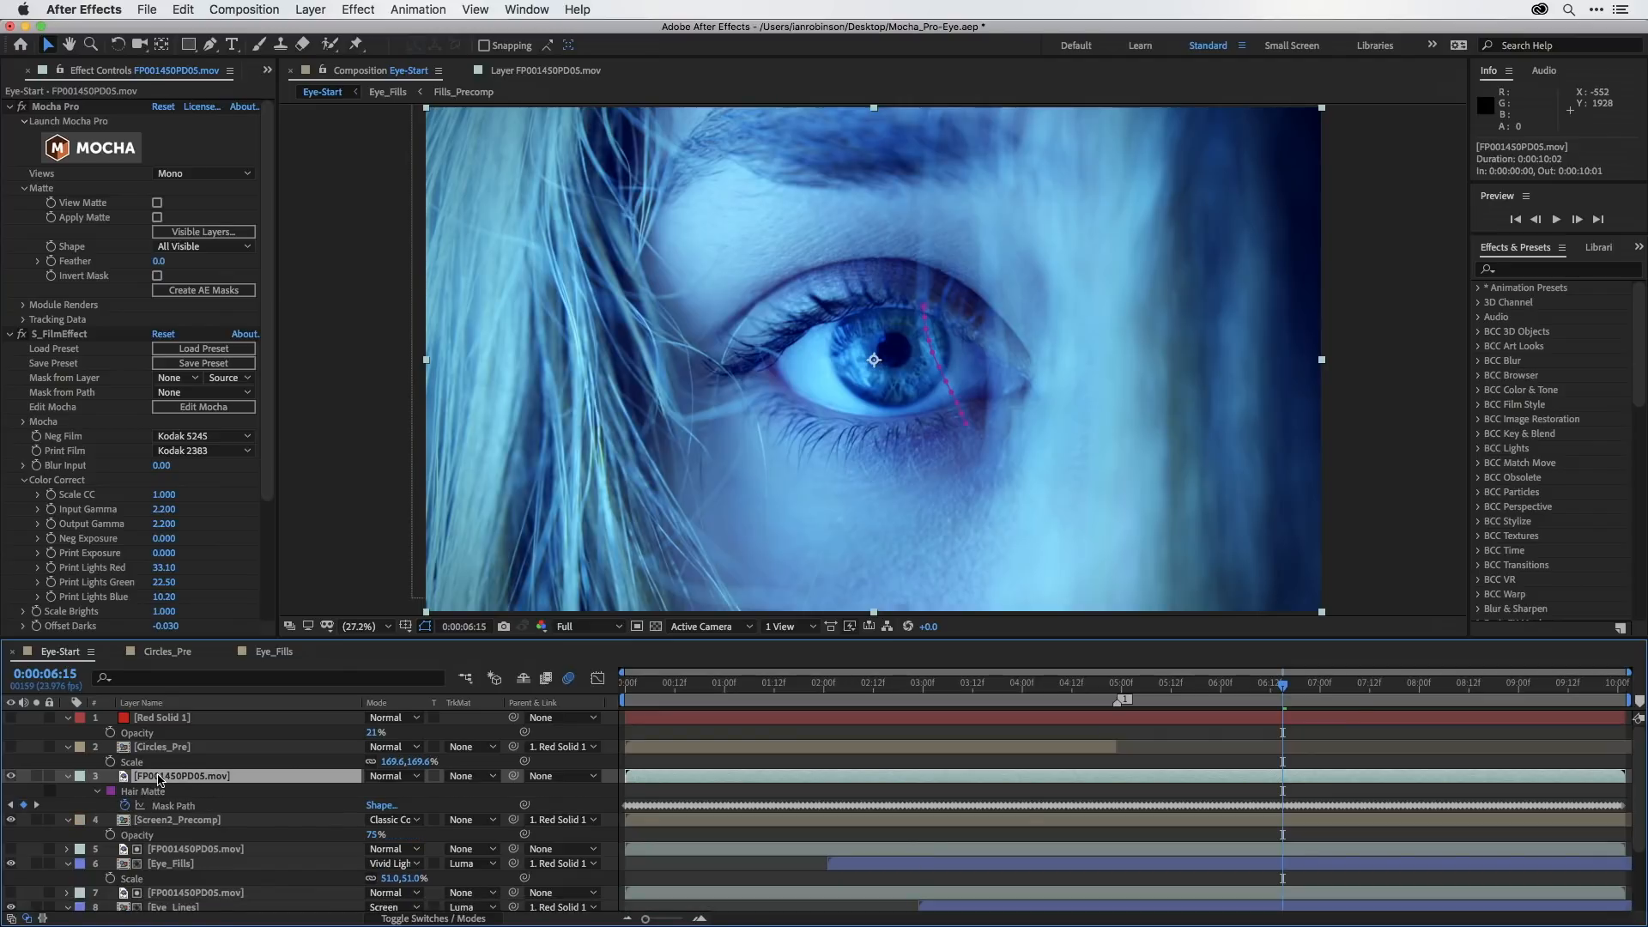
{"action": "left_click", "coordinate": [172, 804]}
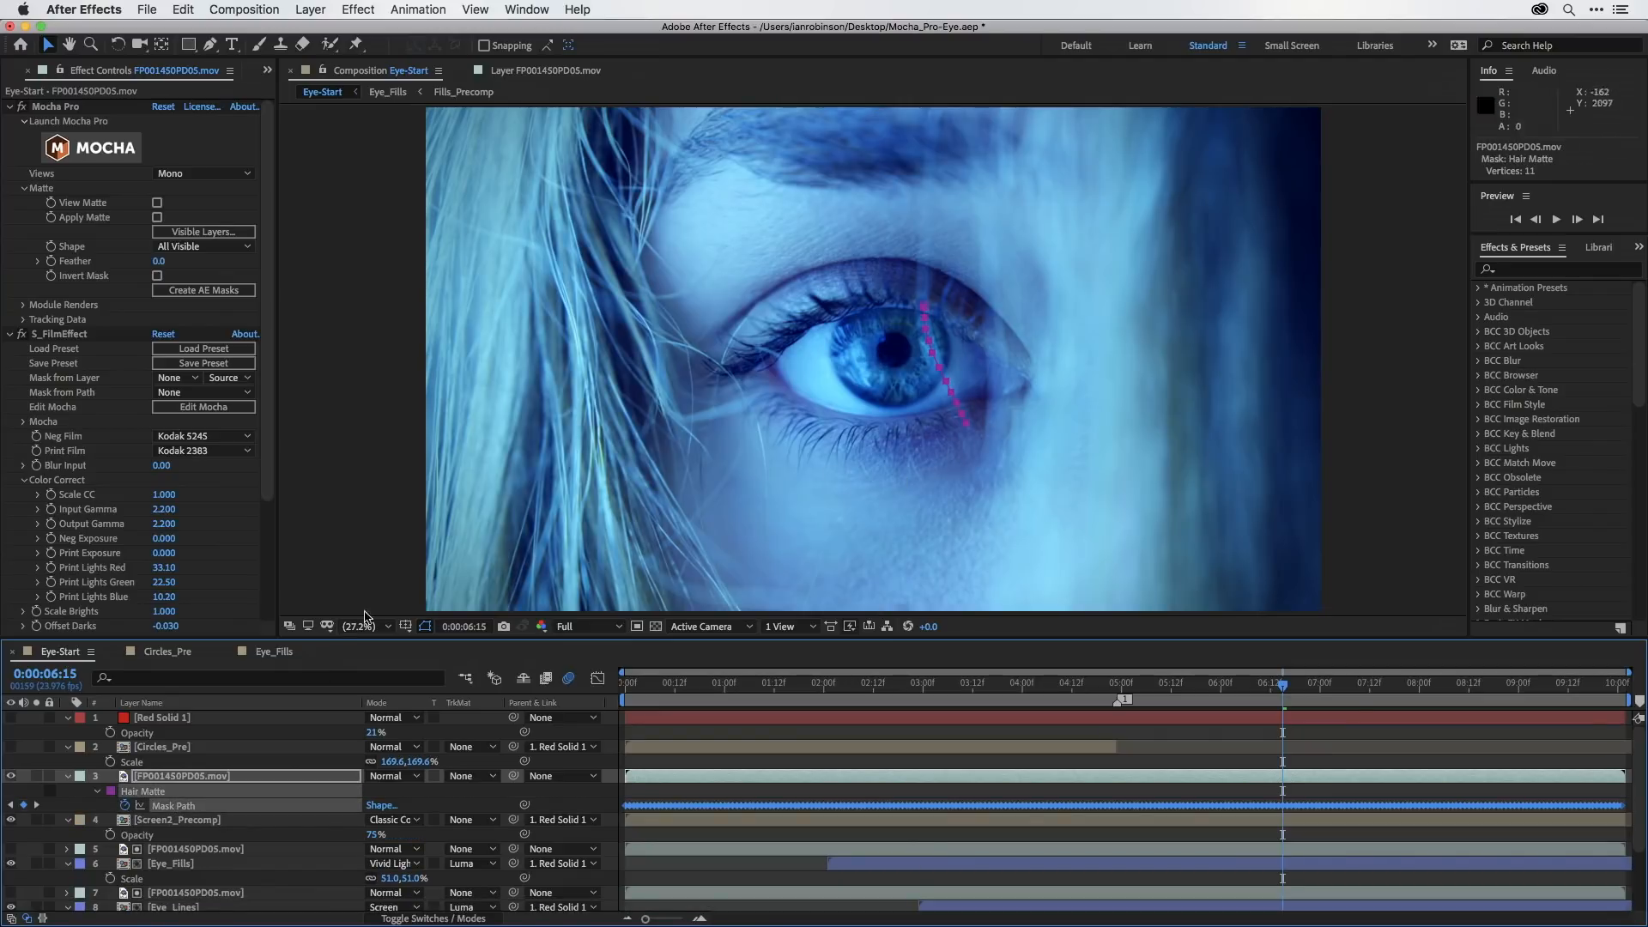
Apply the Generate effect Stroke to the masked footage layer 3.
{"action": "left_click", "coordinate": [139, 780]}
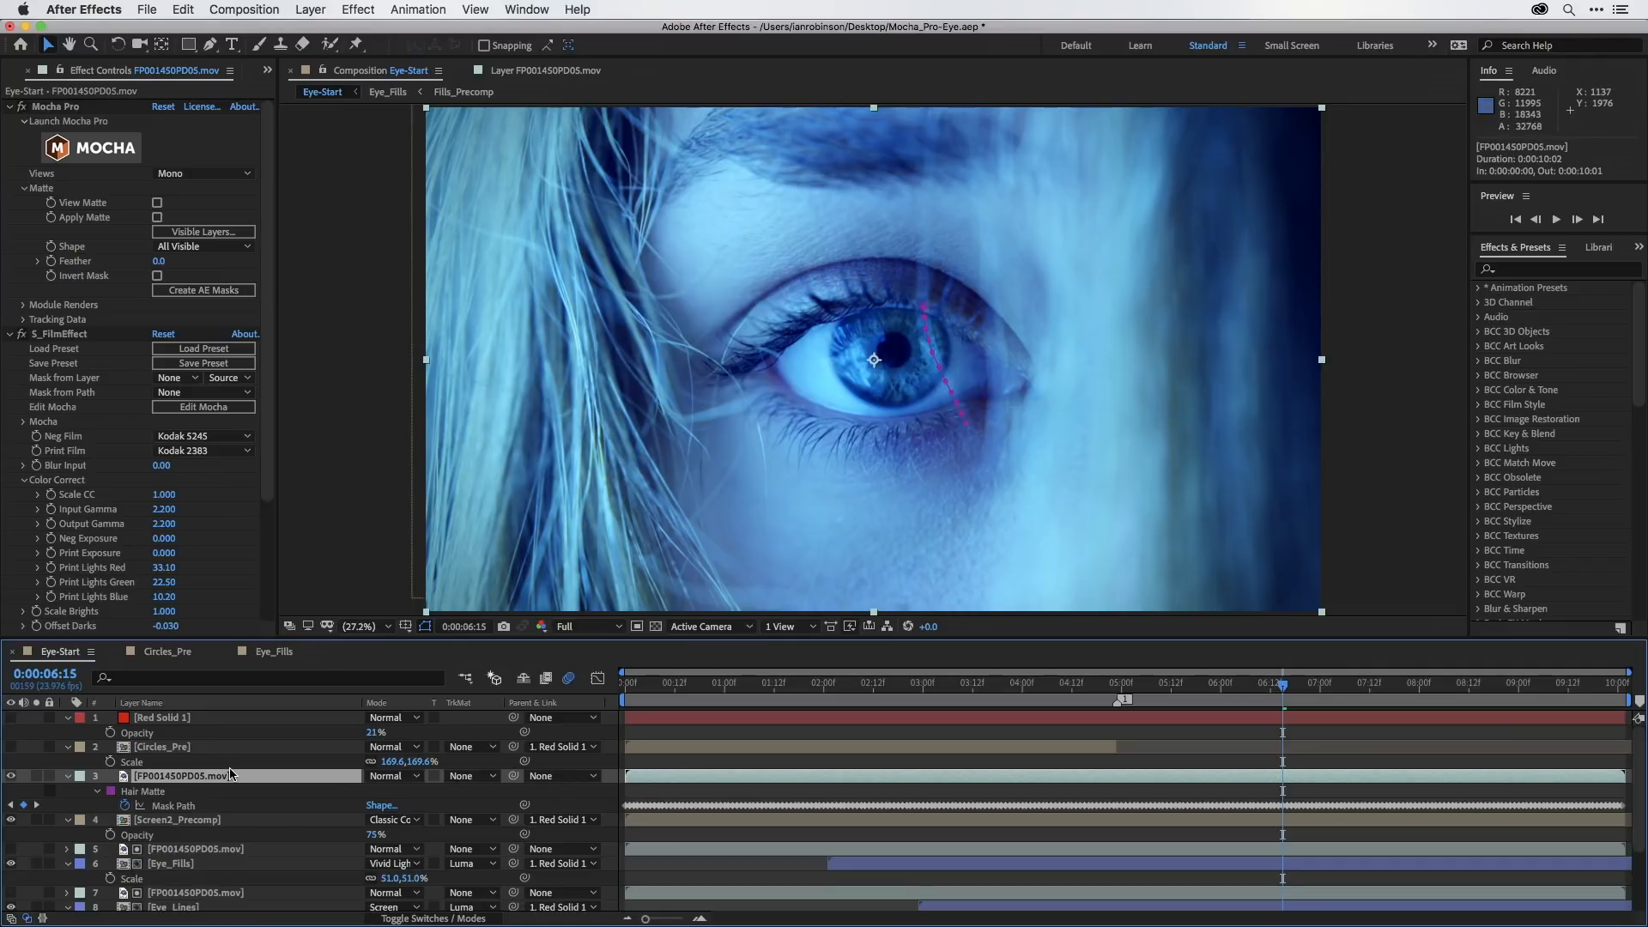
{"action": "left_click", "coordinate": [358, 9]}
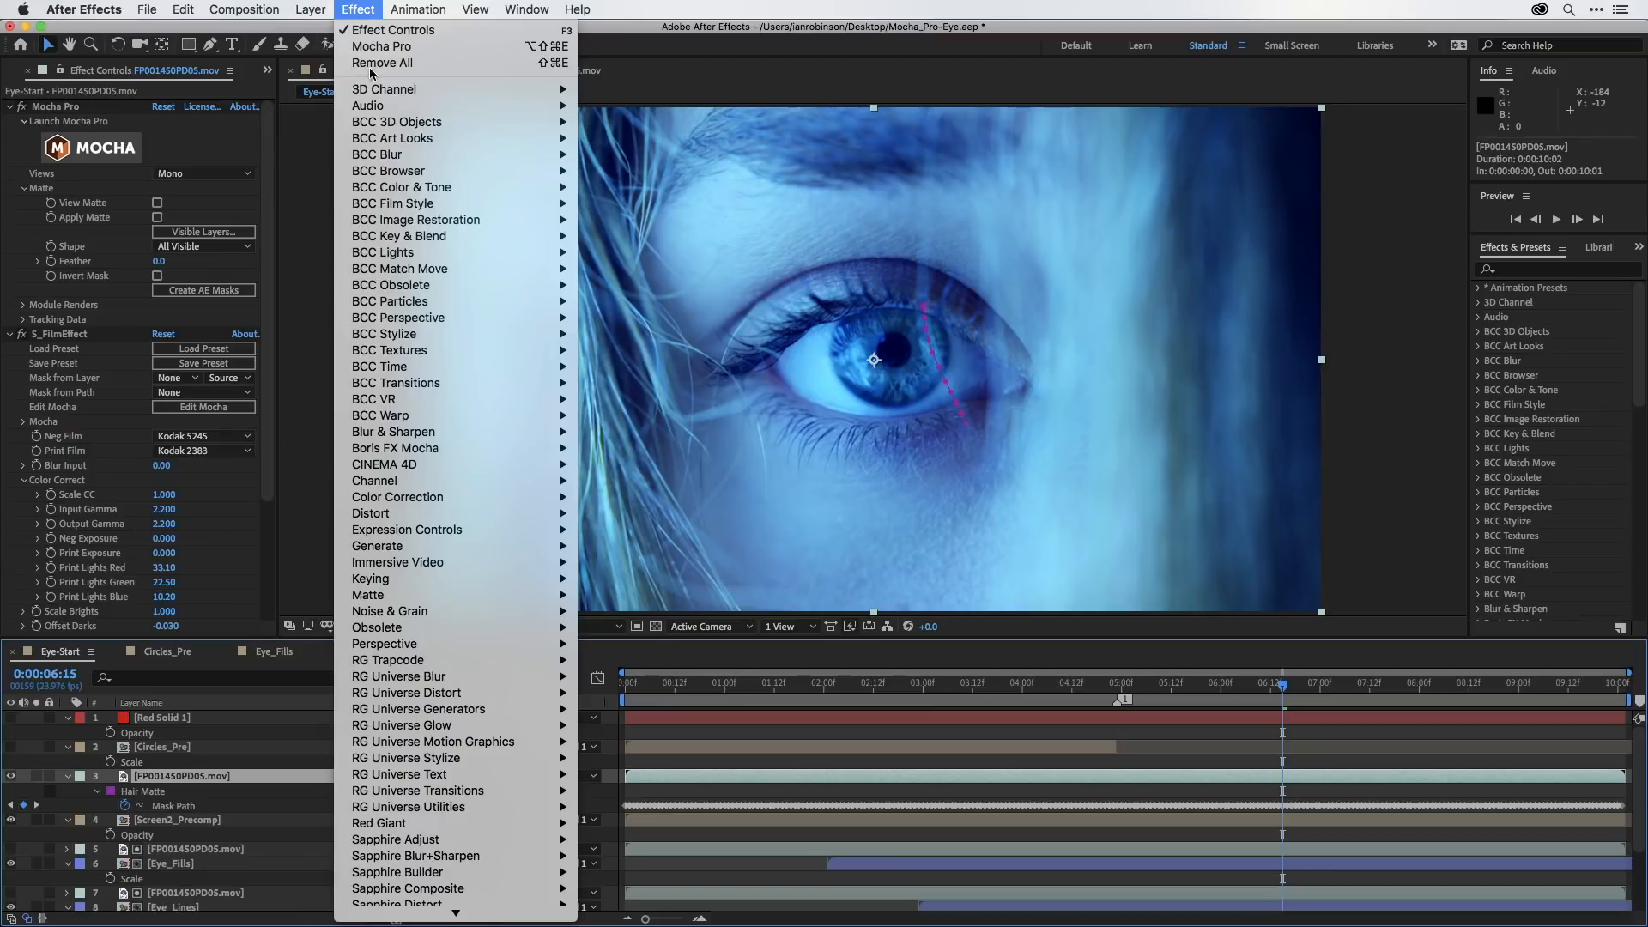
{"action": "mouse_move", "coordinate": [532, 546]}
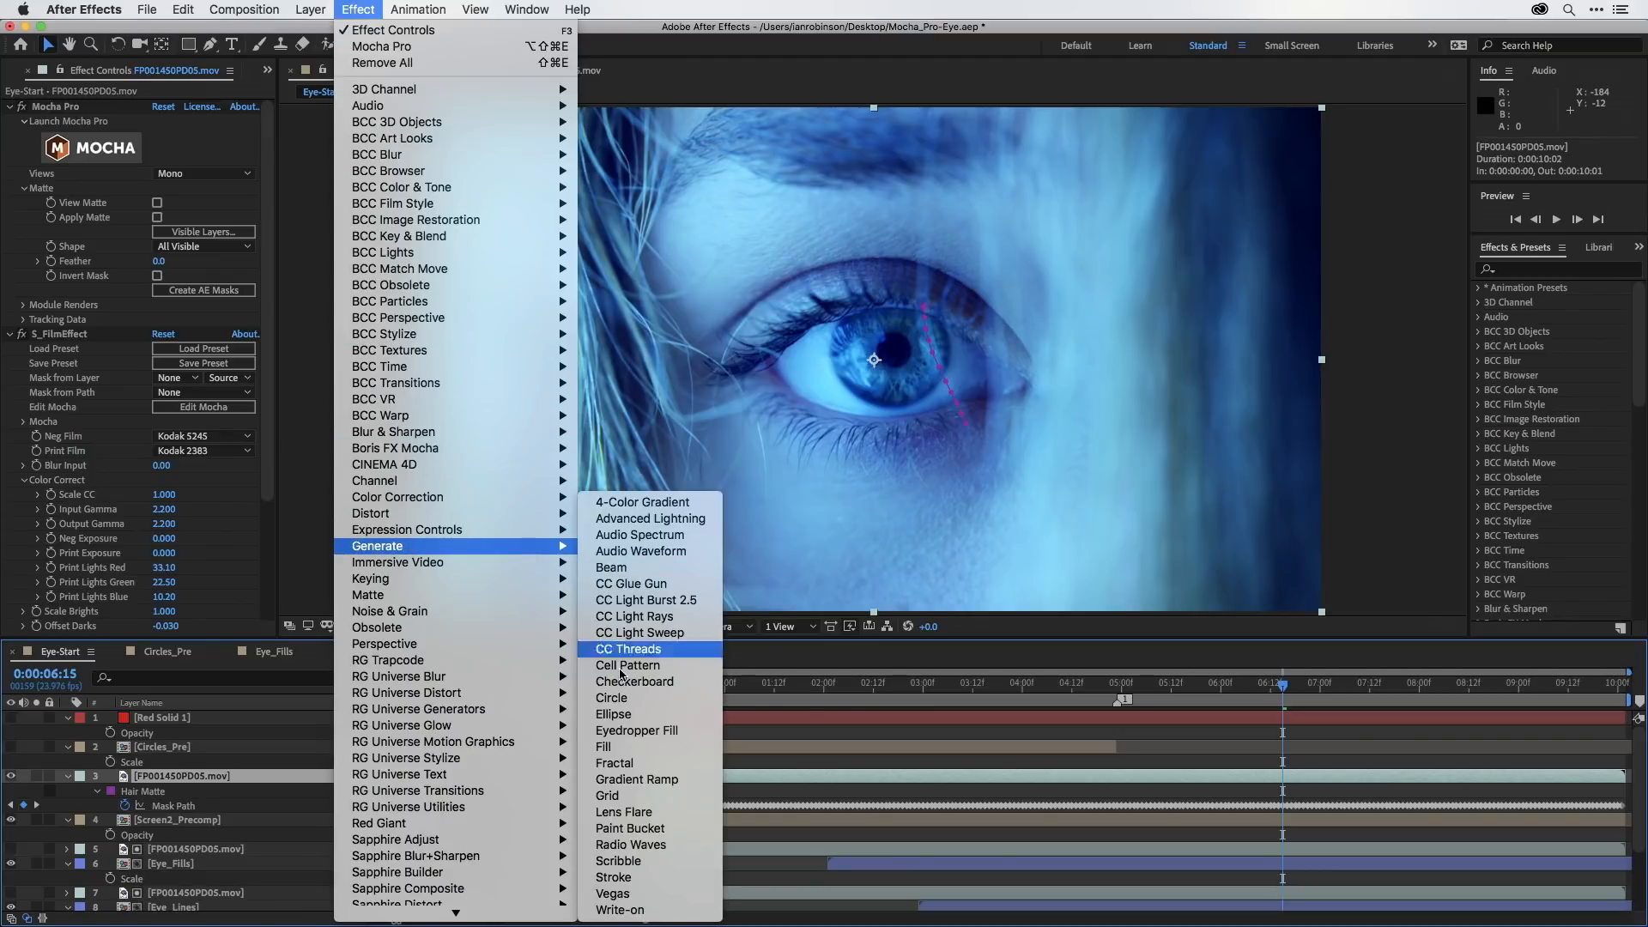
{"action": "left_click", "coordinate": [620, 876]}
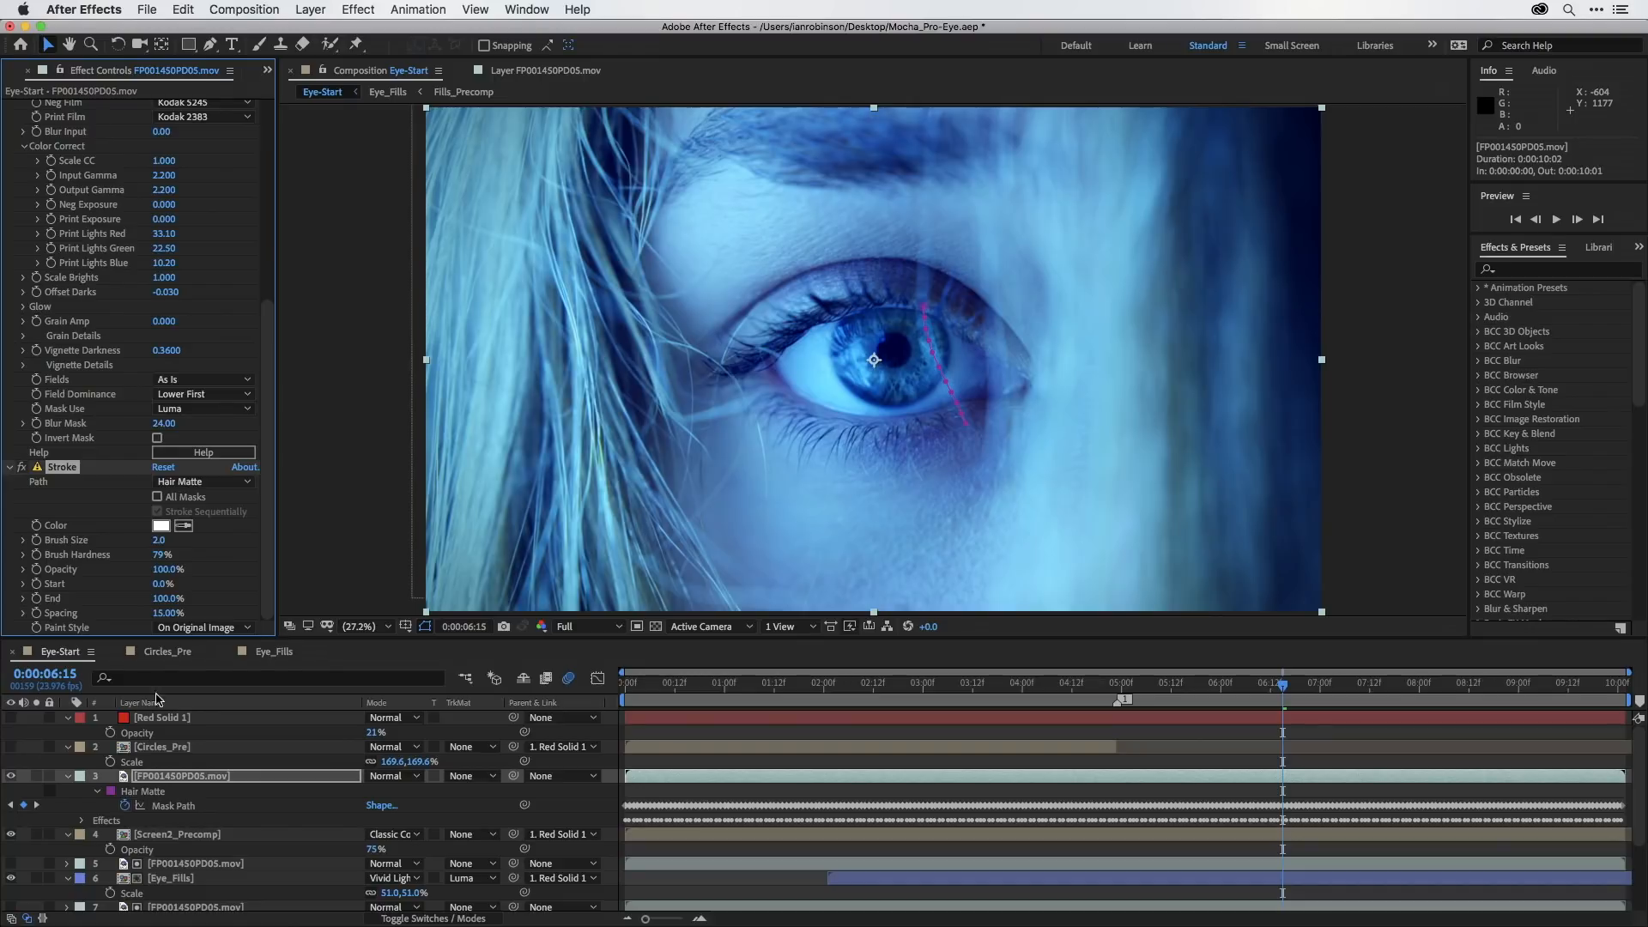
Set the Stroke's brush size to 44.6 and brush hardness to 17%, with a Brush Size keyframe at 0:00:06:15.
{"action": "left_click_drag", "start_coordinate": [163, 539], "coordinate": [446, 528]}
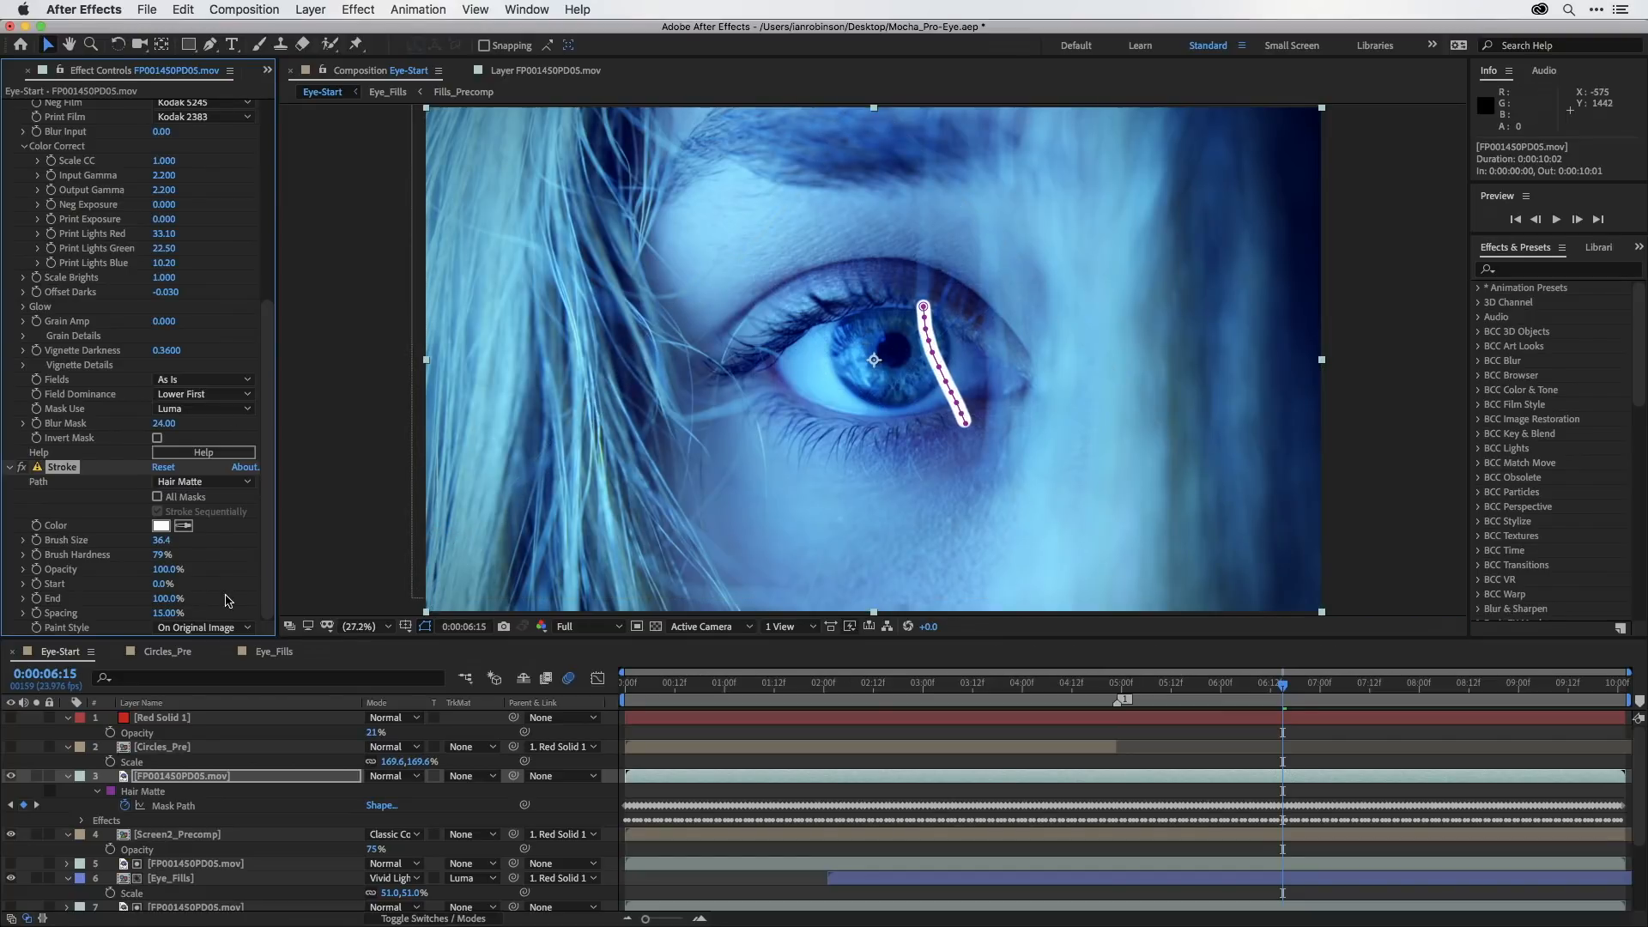
{"action": "mouse_move", "coordinate": [127, 555]}
{"action": "left_mouse_down"}
{"action": "mouse_move", "coordinate": [5, 558]}
{"action": "mouse_move", "coordinate": [152, 542]}
{"action": "left_mouse_up"}
{"action": "left_click_drag", "start_coordinate": [162, 554], "coordinate": [5, 544]}
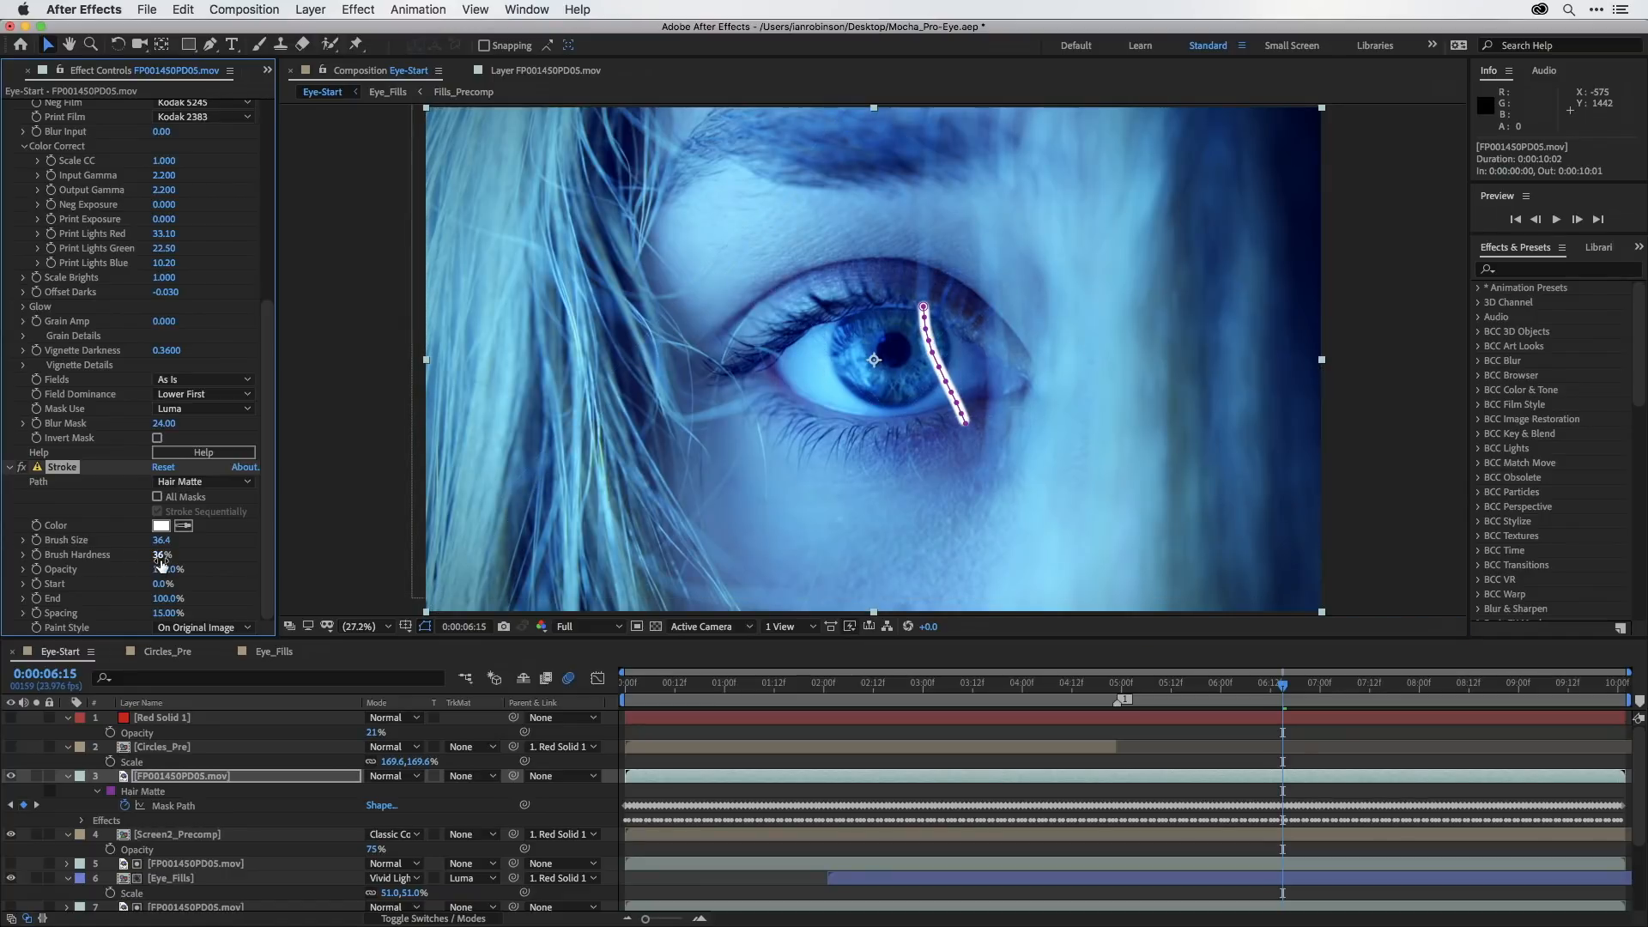
{"action": "left_click_drag", "start_coordinate": [159, 555], "coordinate": [11, 561]}
{"action": "left_click_drag", "start_coordinate": [189, 540], "coordinate": [232, 538]}
Go to 0:00:08:04 and solo the footage layer with the Stroke effect.
{"action": "left_click", "coordinate": [1363, 687]}
{"action": "left_click_drag", "start_coordinate": [1365, 691], "coordinate": [1435, 688]}
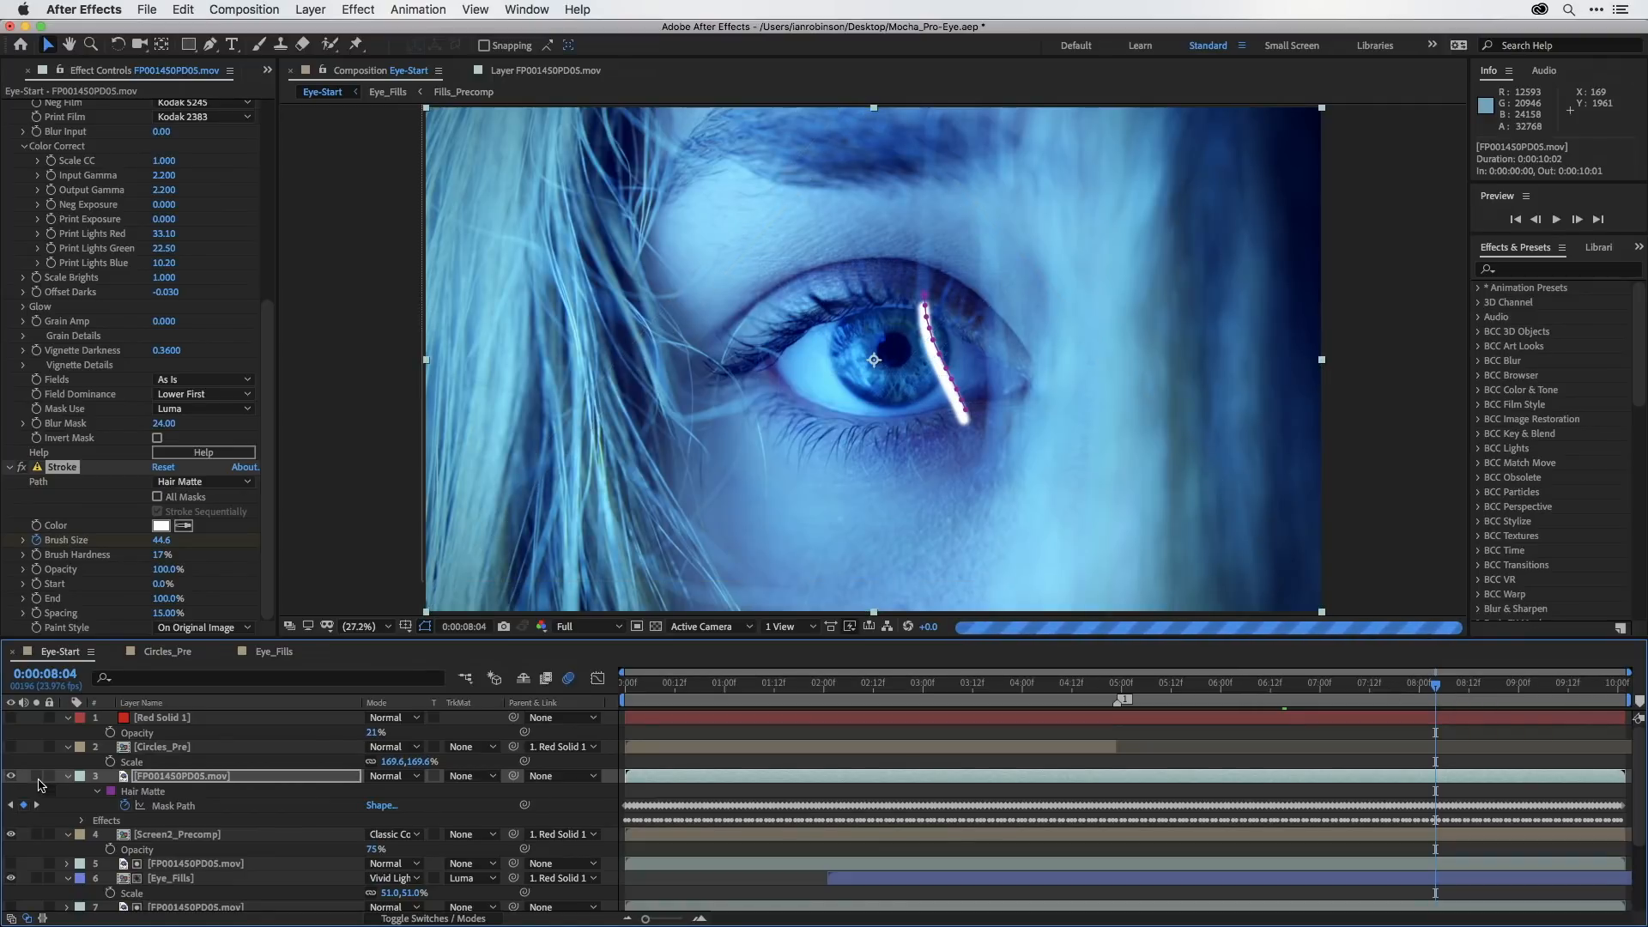
{"action": "left_click", "coordinate": [35, 777]}
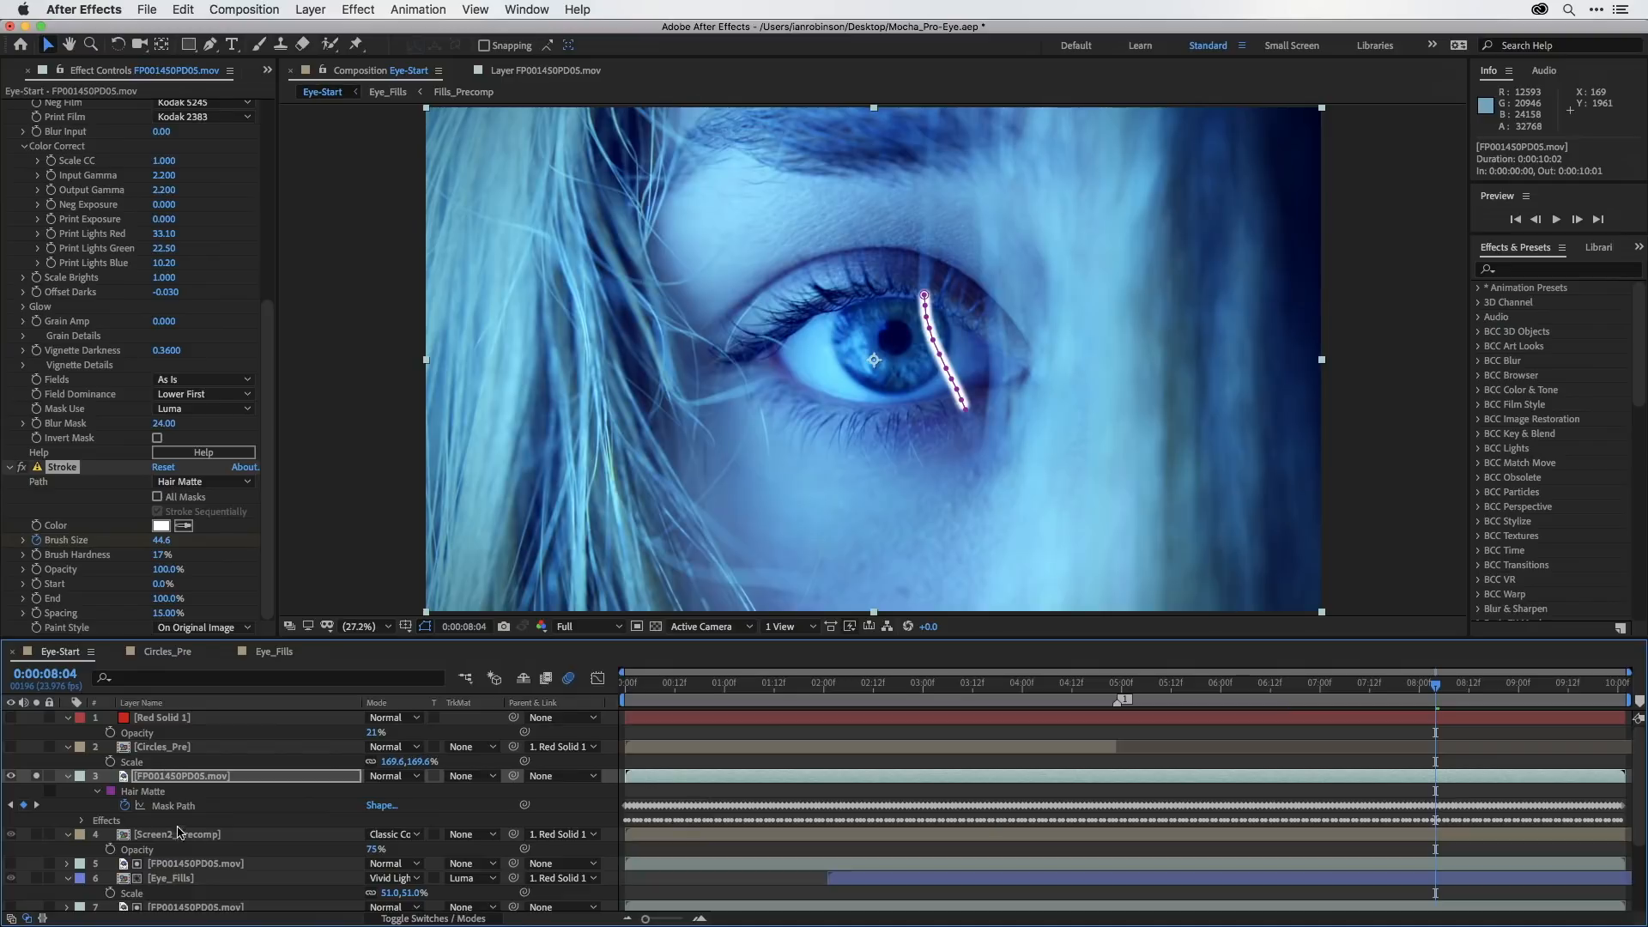
{"action": "scroll", "coordinate": [174, 862], "scroll_direction": "down", "scroll_amount": 3}
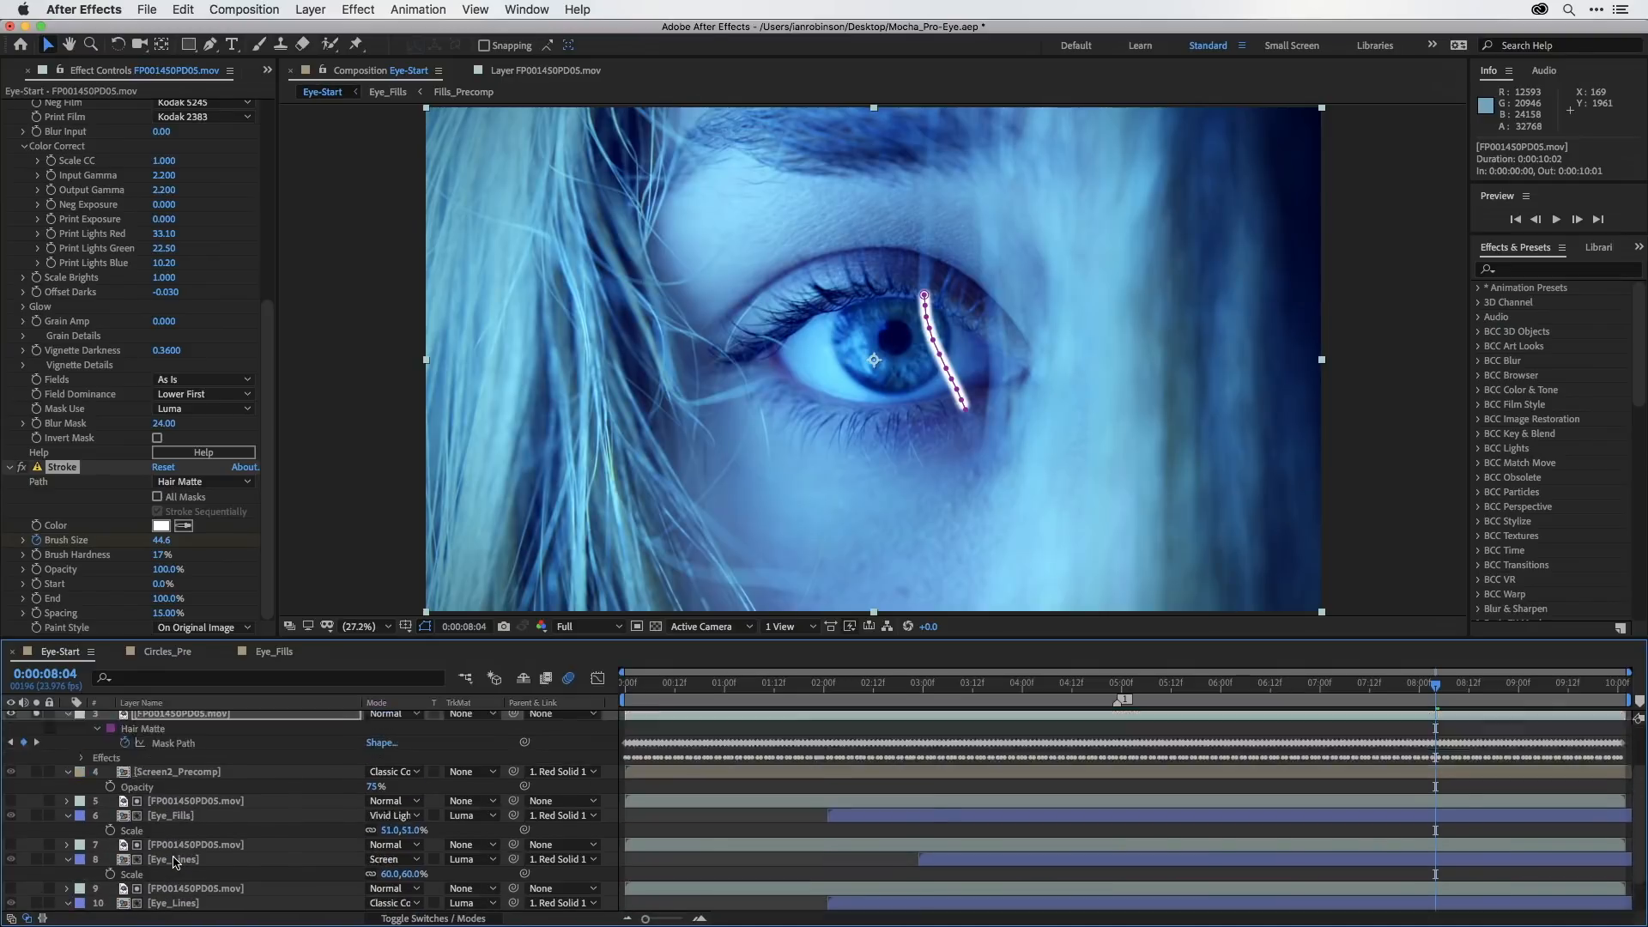
{"action": "scroll", "coordinate": [174, 862], "scroll_direction": "up", "scroll_amount": 3}
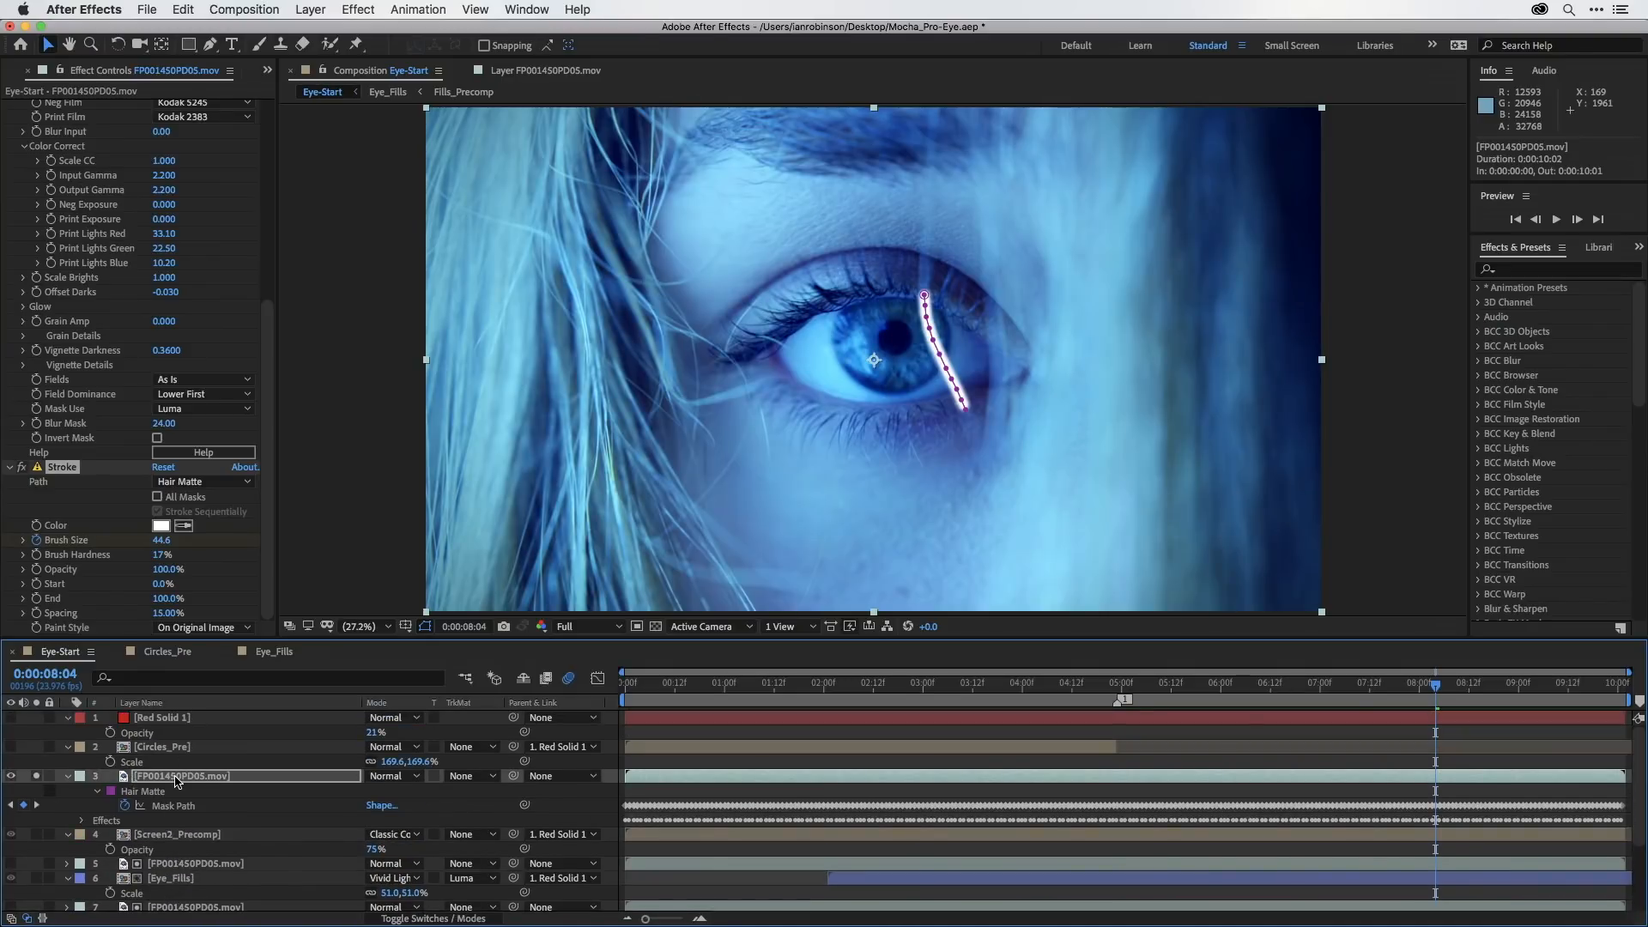
Keyframe the Stroke's brush size at 33.6 at 0:00:10:01 and reveal the layer's keyframes with the Mocha Pro properties collapsed.
{"action": "left_click_drag", "start_coordinate": [1437, 686], "coordinate": [1644, 682]}
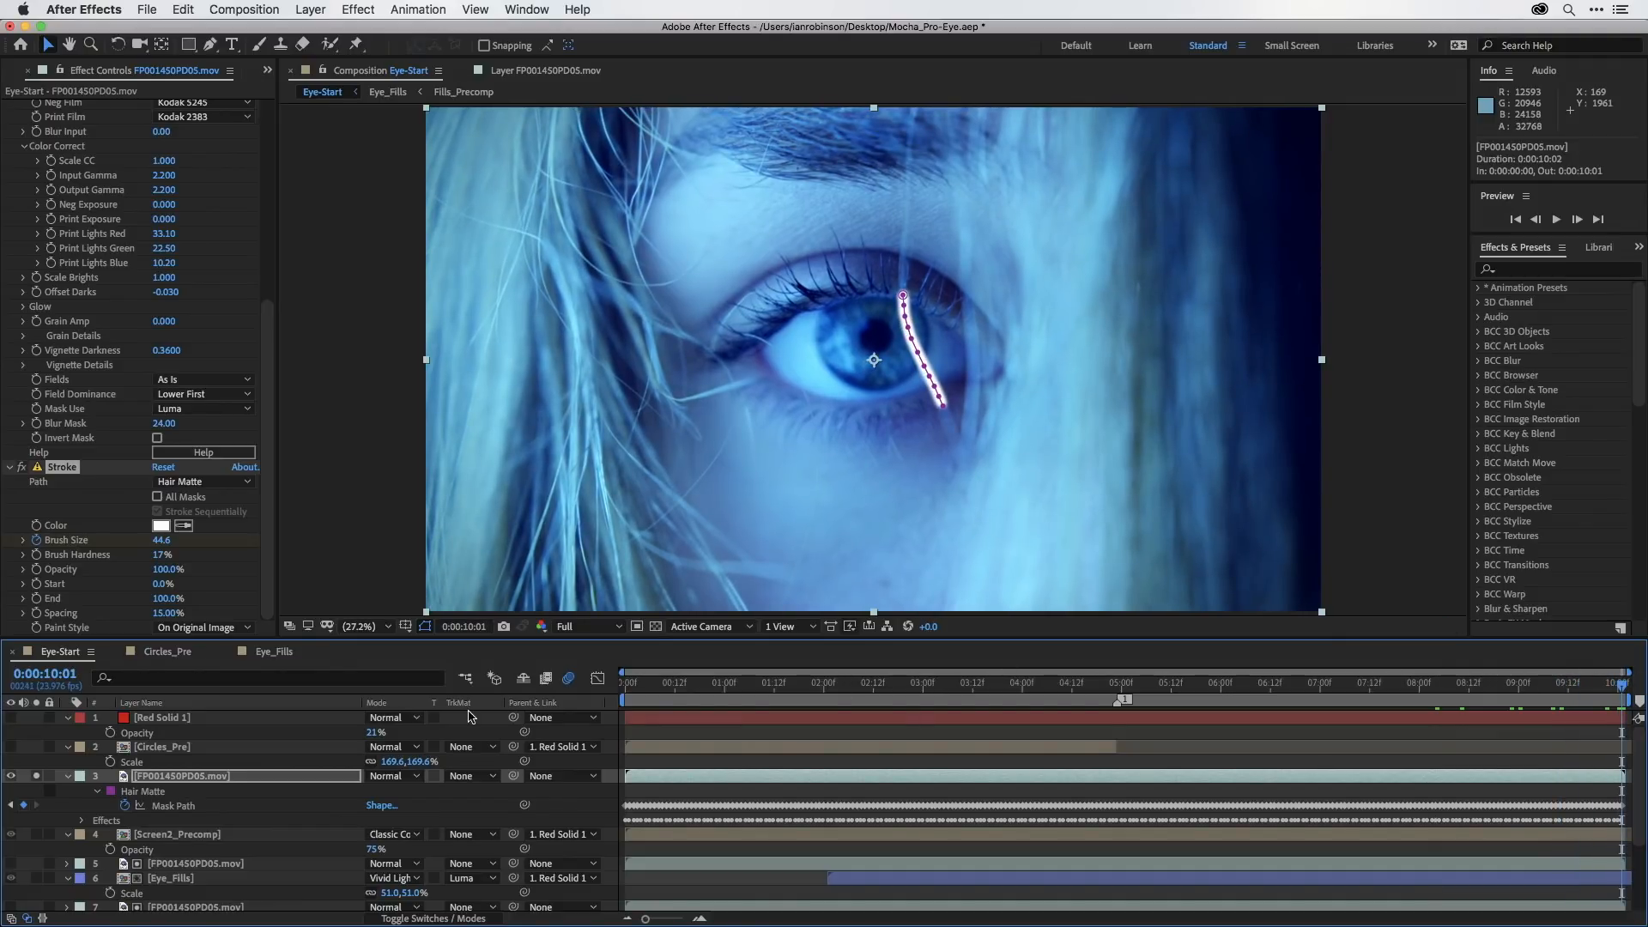
{"action": "mouse_move", "coordinate": [163, 540]}
{"action": "left_mouse_down"}
{"action": "mouse_move", "coordinate": [51, 560]}
{"action": "mouse_move", "coordinate": [172, 538]}
{"action": "left_mouse_up"}
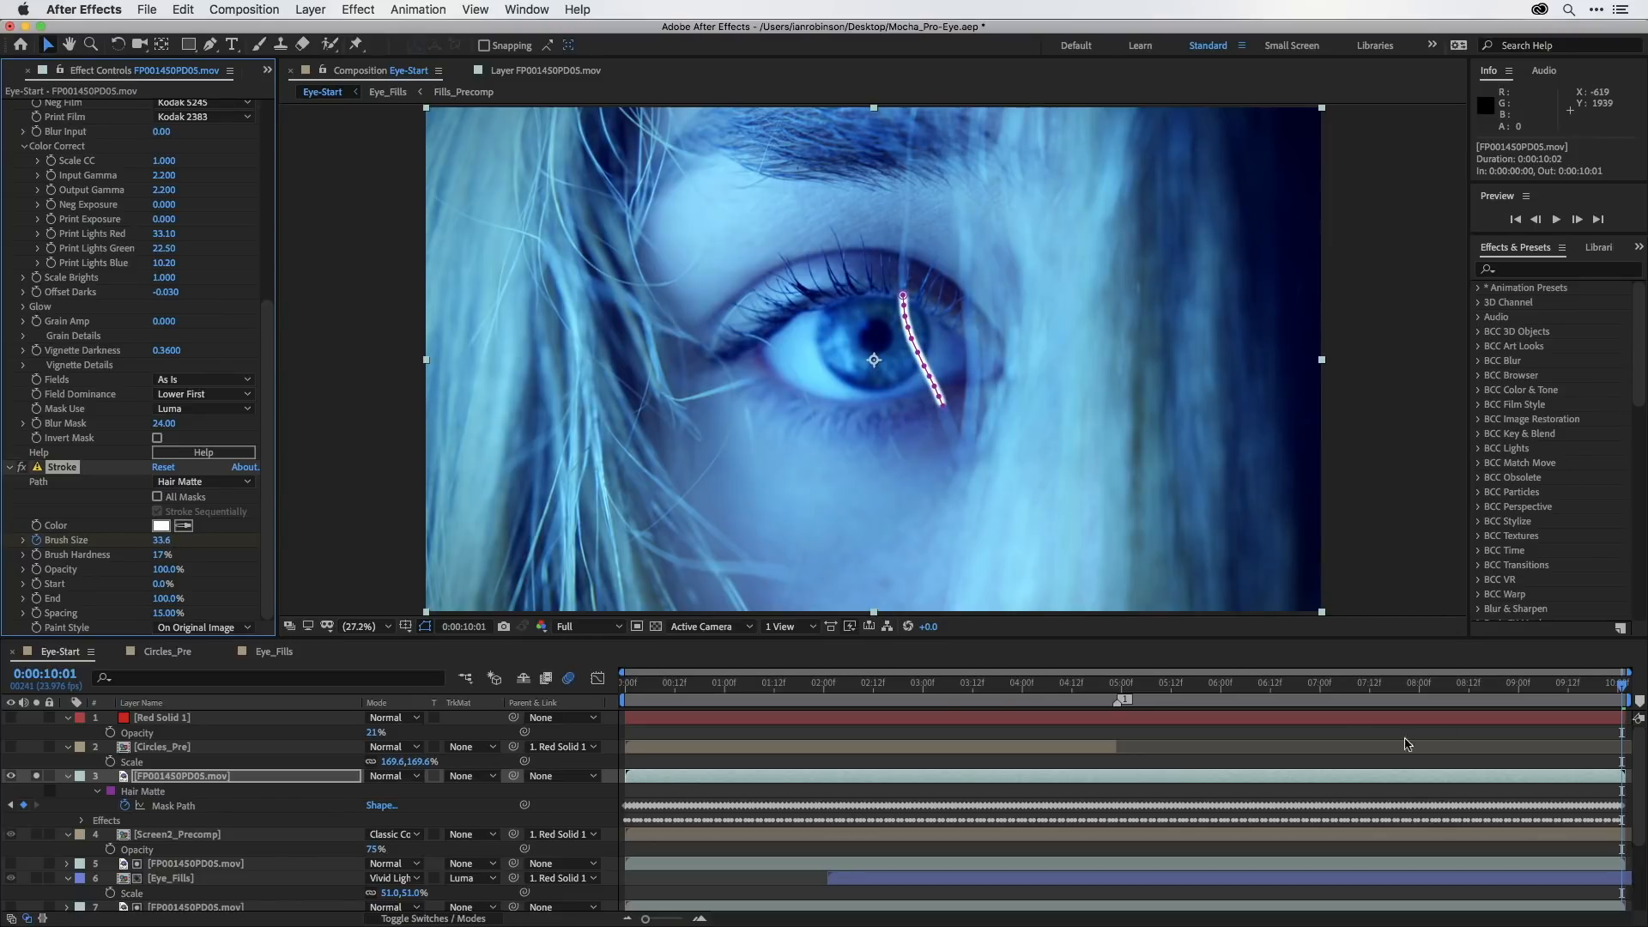
{"action": "left_click", "coordinate": [193, 777]}
{"action": "key", "text": "u"}
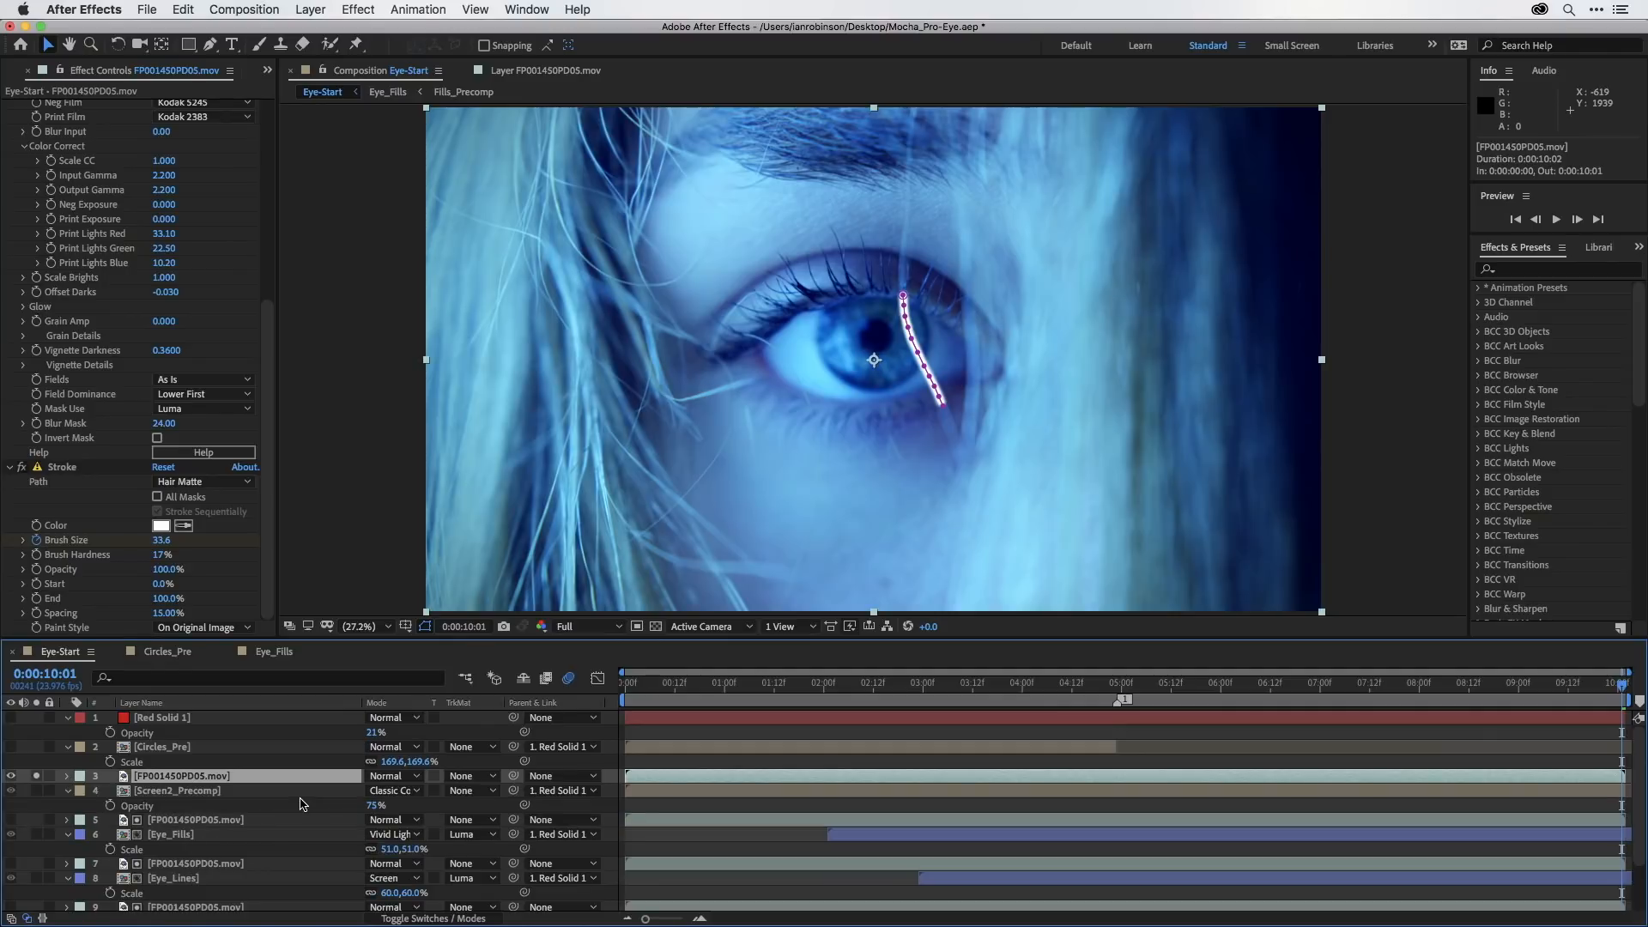
{"action": "key", "text": "u"}
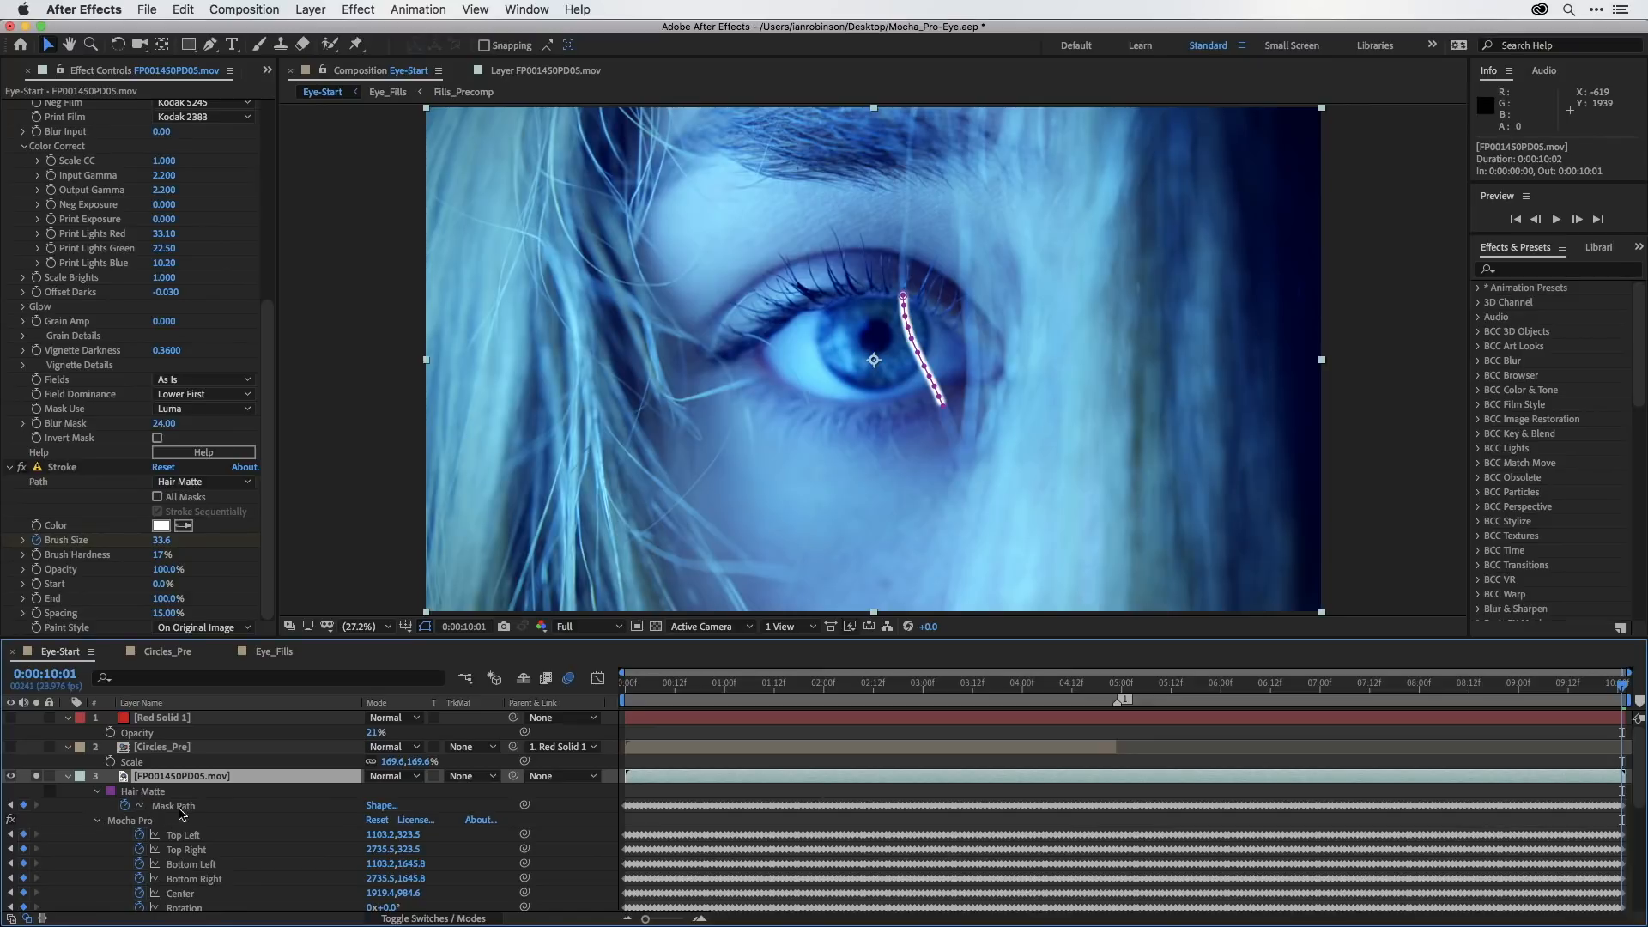
{"action": "left_click", "coordinate": [98, 820]}
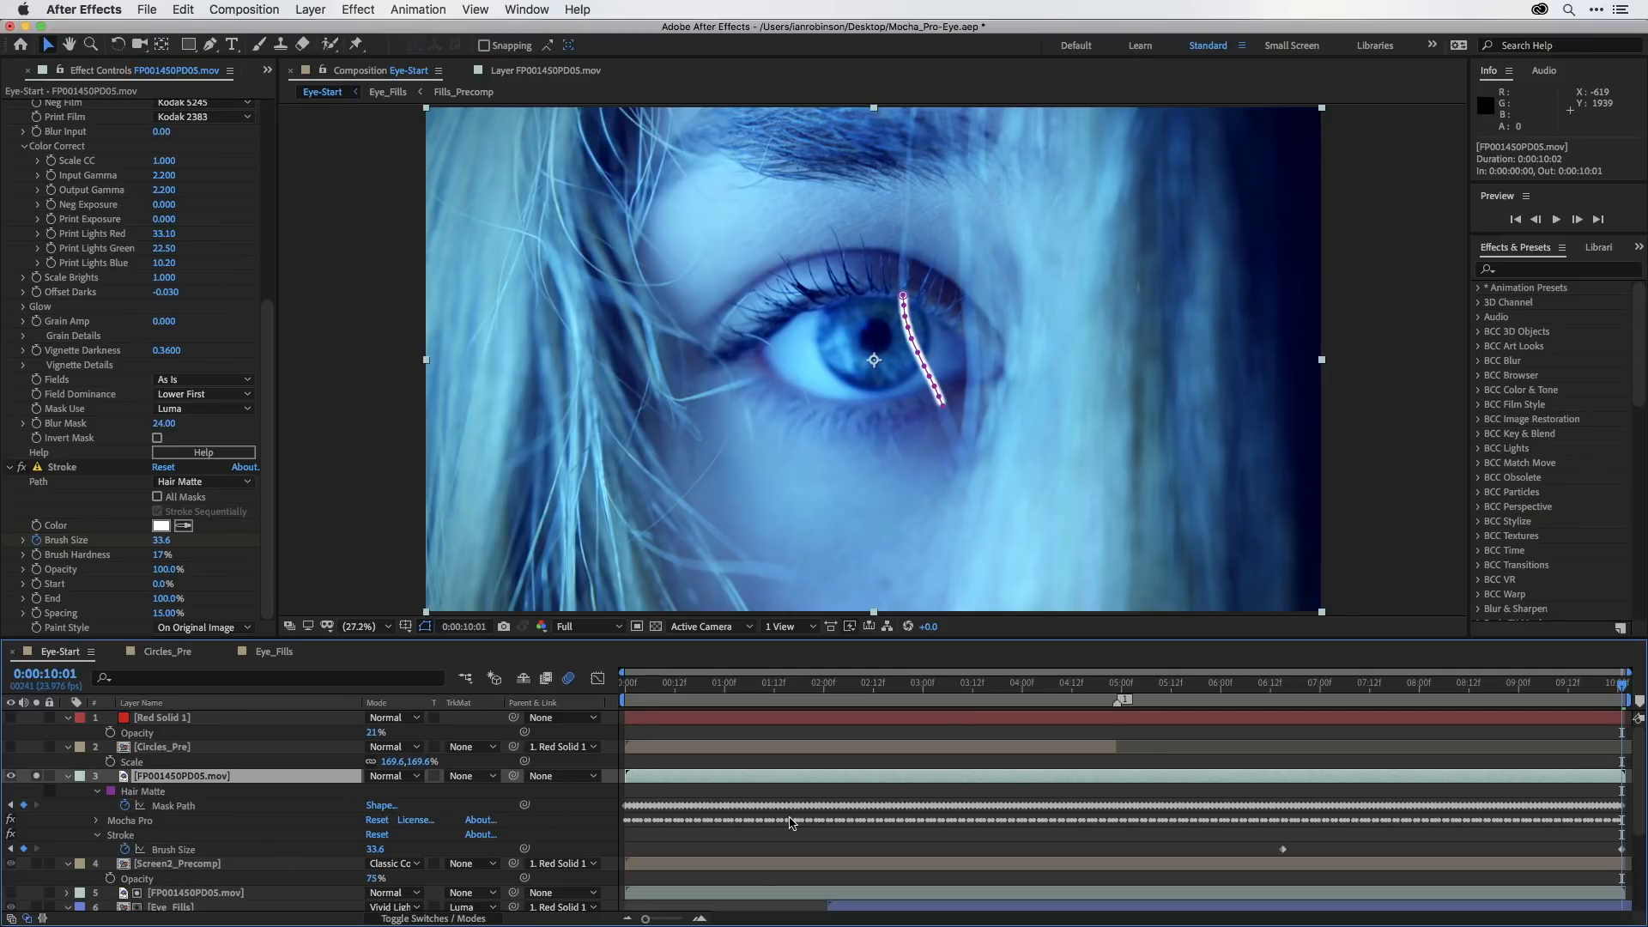
Go to 0:00:03:23 and move the Blur Levels layer directly above the soloed footage layer.
{"action": "mouse_move", "coordinate": [1556, 684]}
{"action": "left_mouse_down"}
{"action": "mouse_move", "coordinate": [1232, 692]}
{"action": "mouse_move", "coordinate": [1005, 729]}
{"action": "mouse_move", "coordinate": [1141, 729]}
{"action": "mouse_move", "coordinate": [1018, 733]}
{"action": "left_mouse_up"}
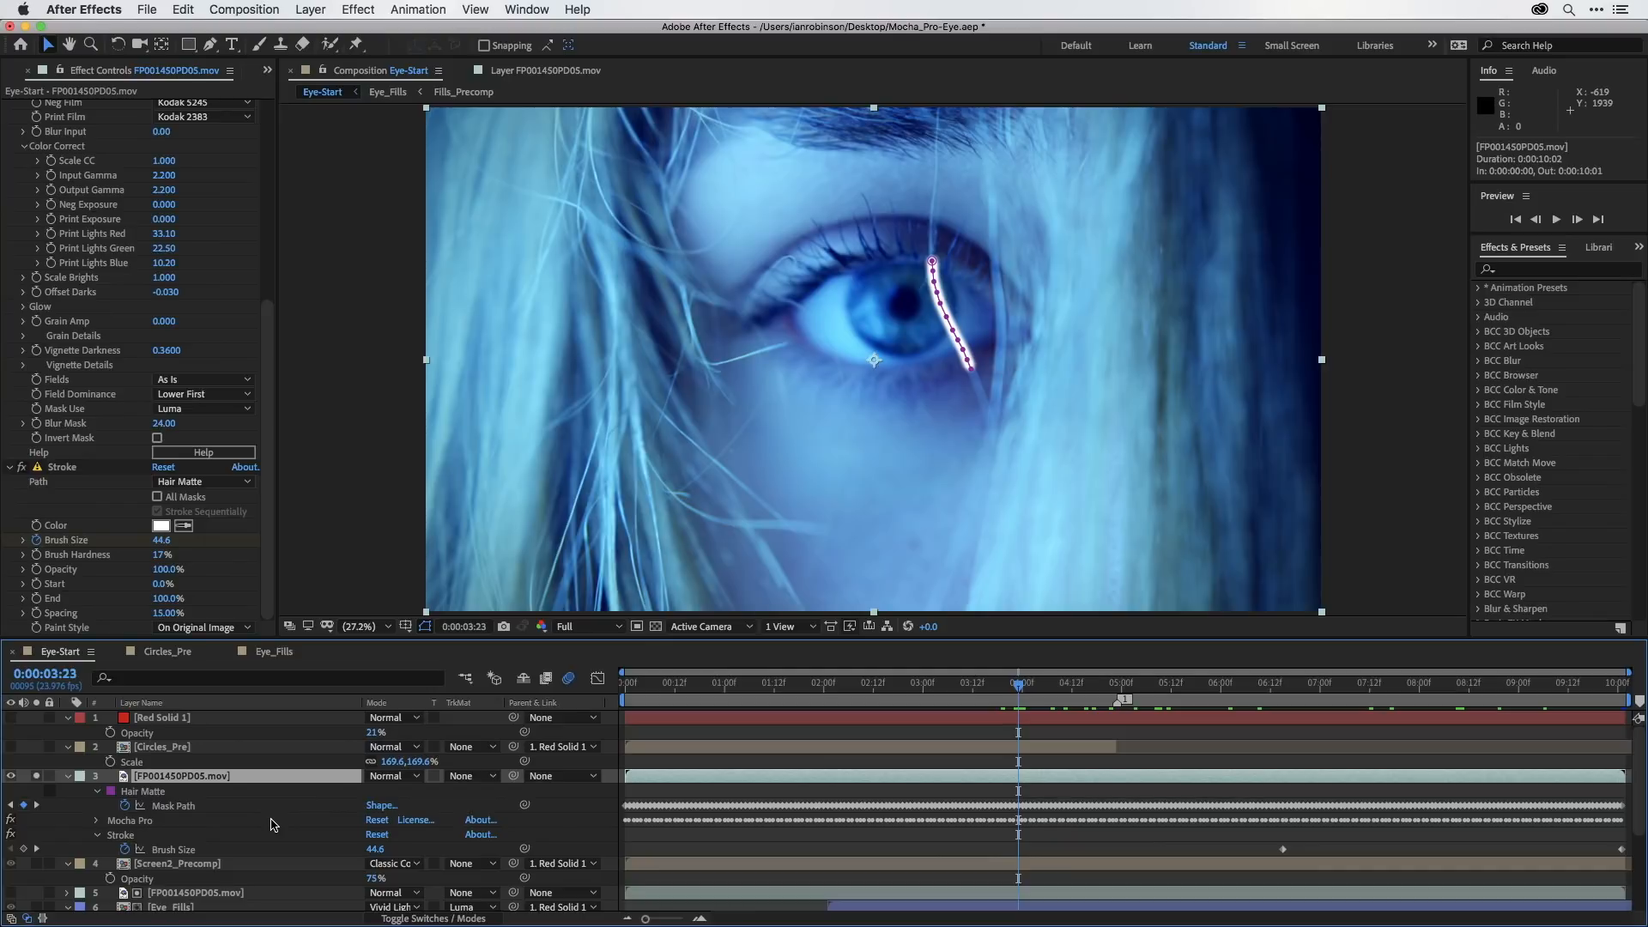
{"action": "scroll", "coordinate": [271, 825], "scroll_direction": "down", "scroll_amount": 5}
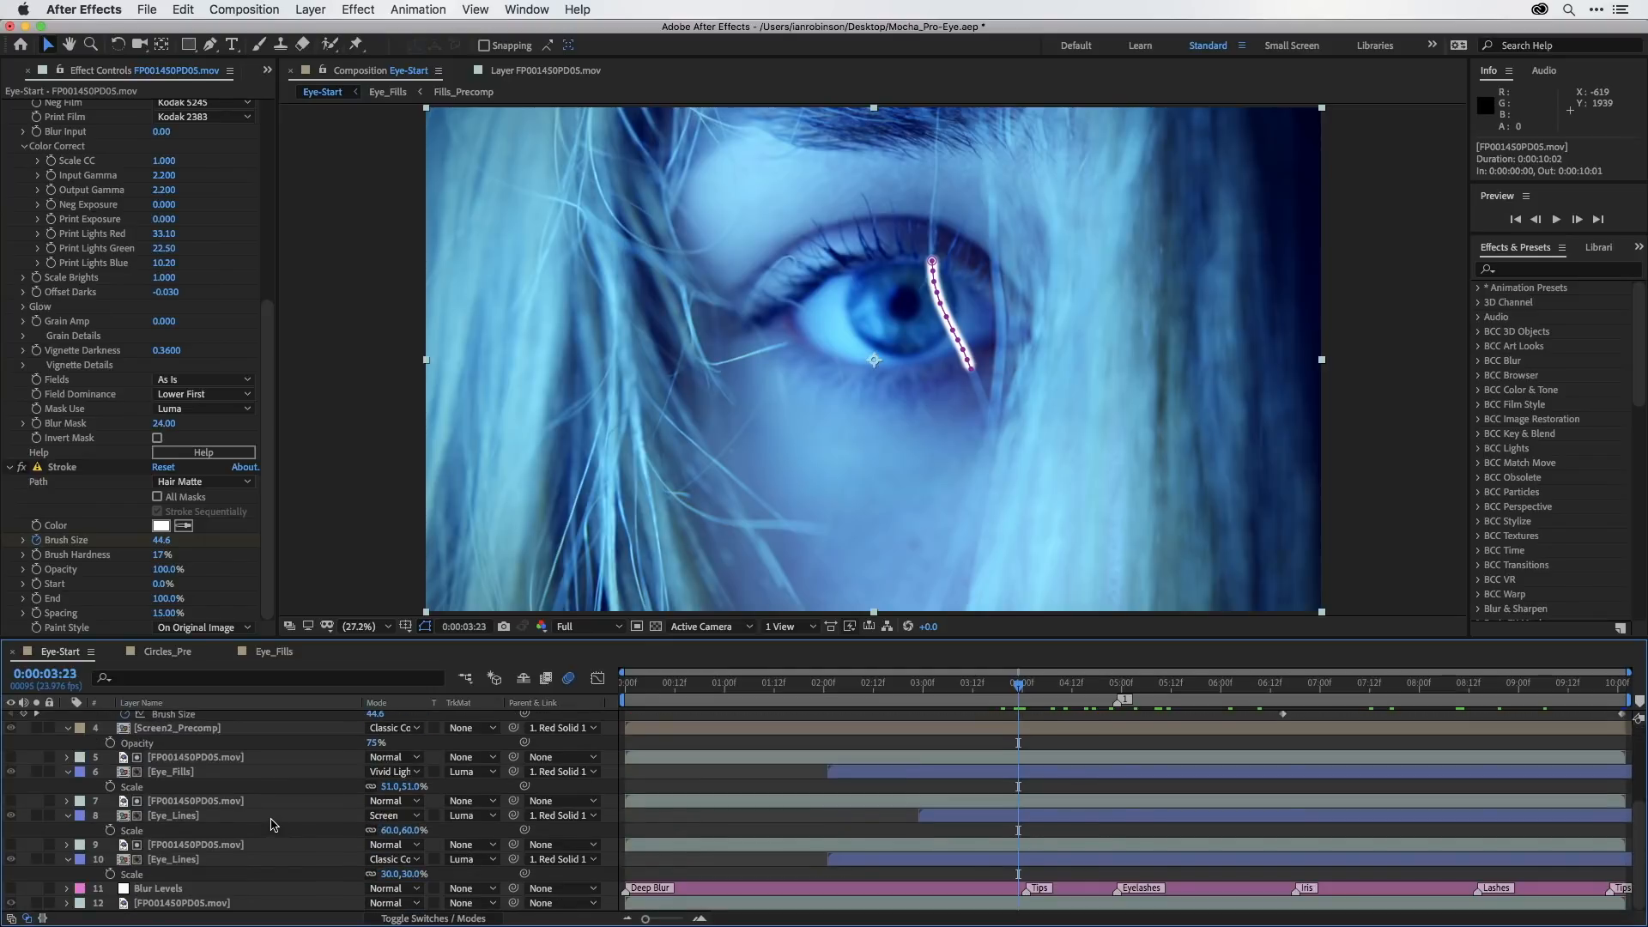
{"action": "left_click", "coordinate": [171, 890]}
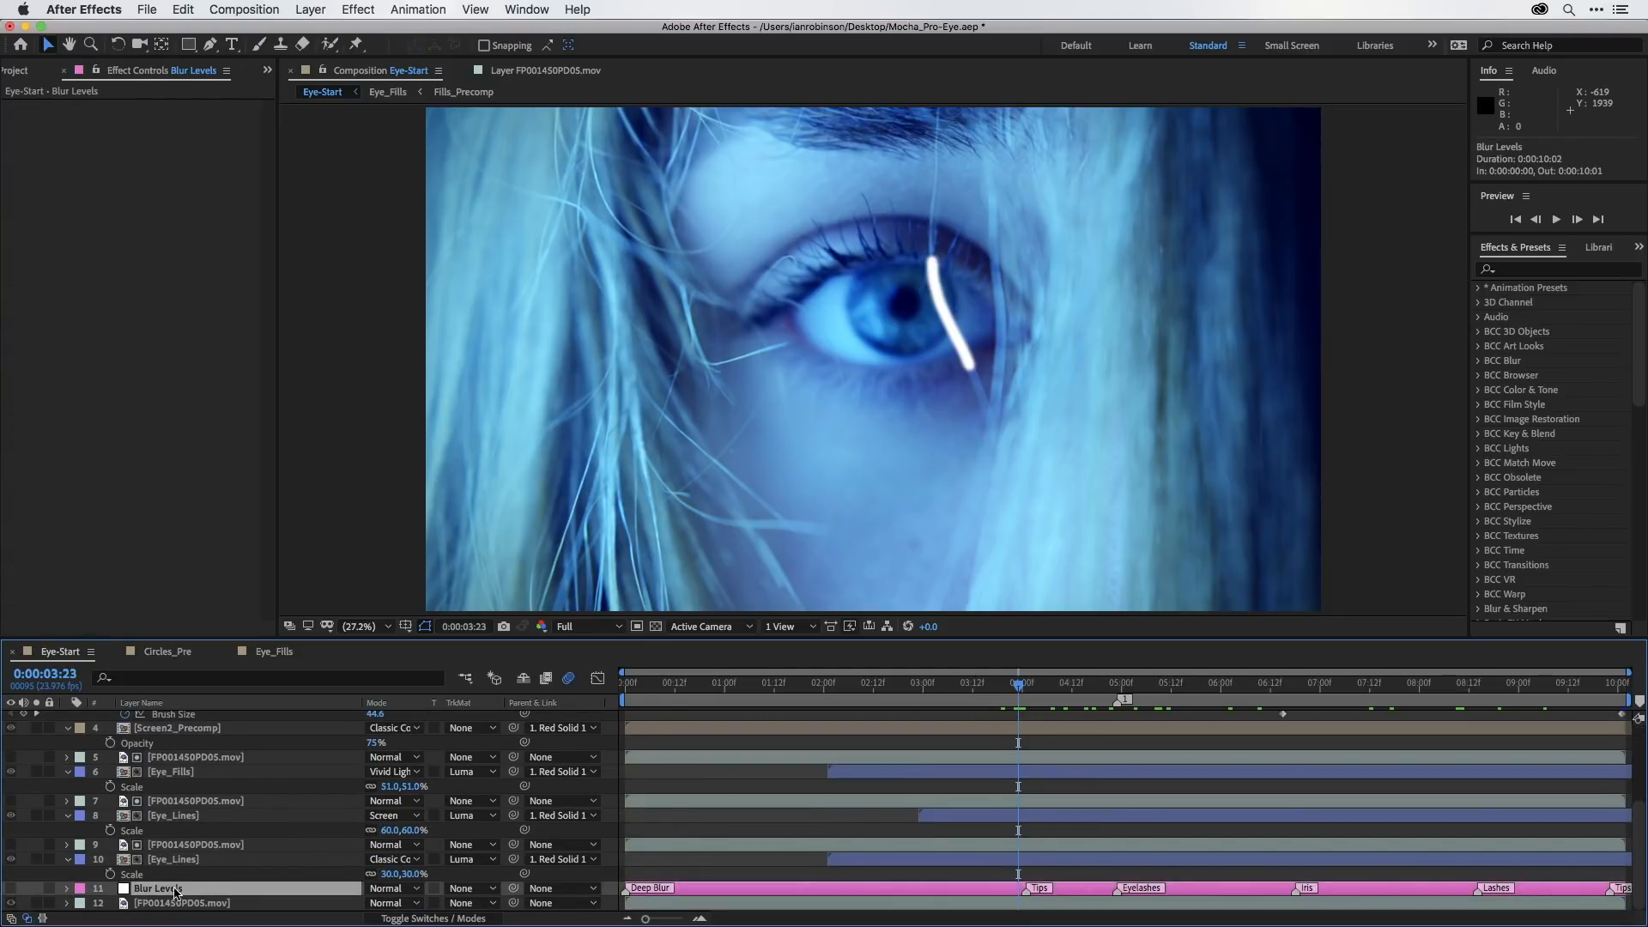
{"action": "left_click_drag", "start_coordinate": [140, 895], "coordinate": [158, 788]}
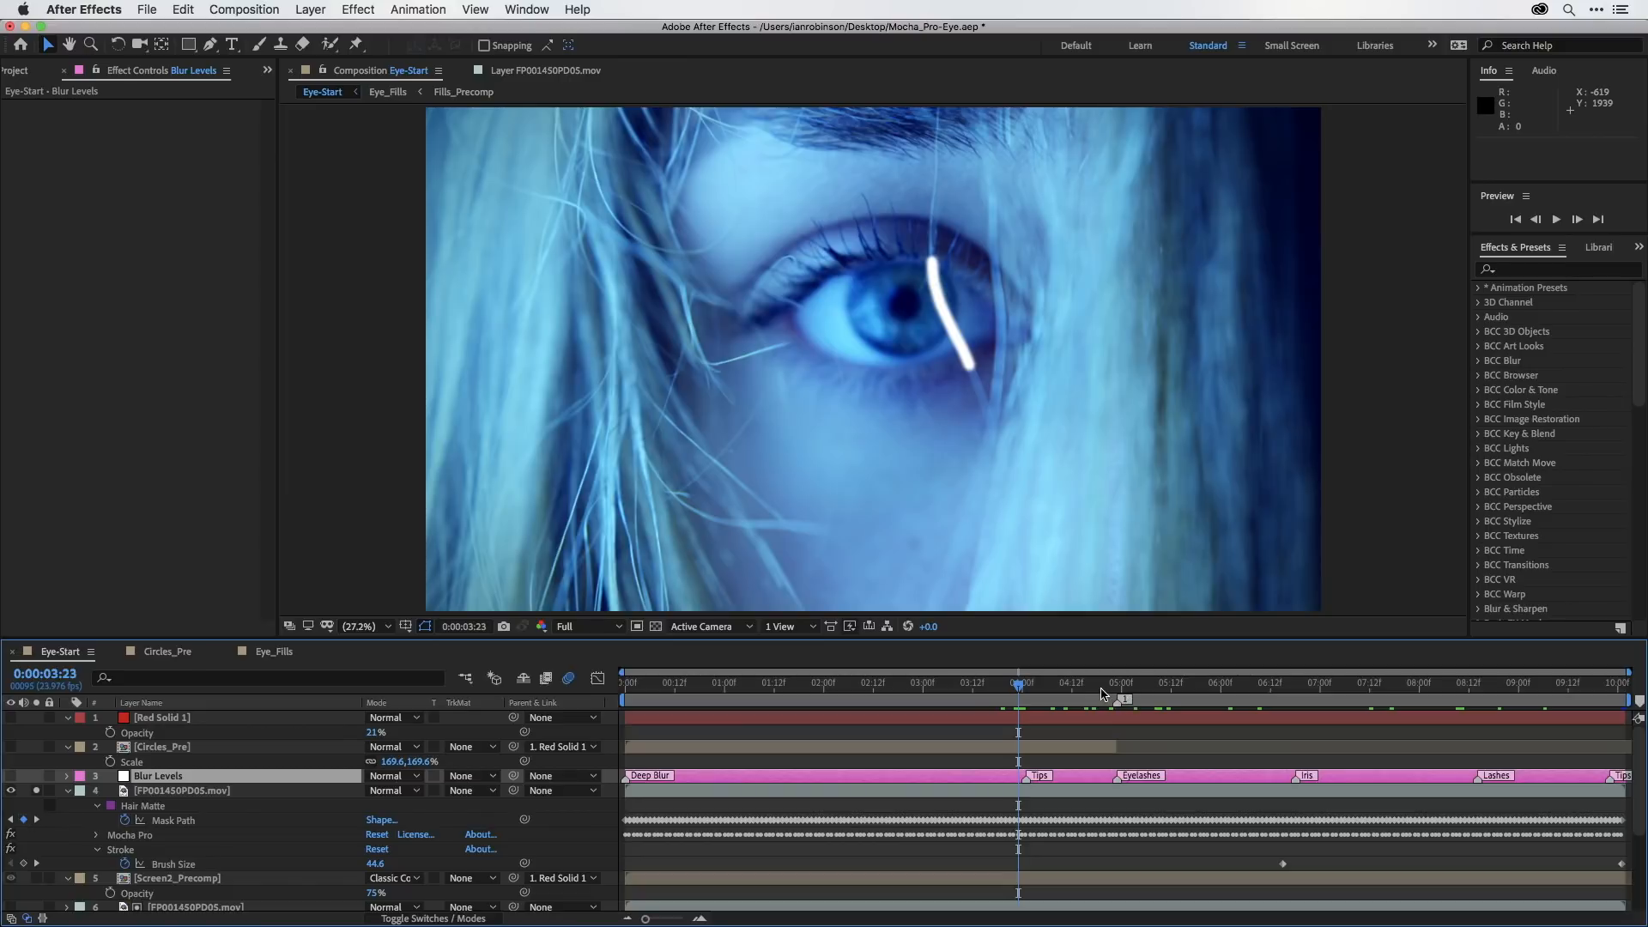
Keyframe the Stroke's brush size at 23.6 at the Tips marker, 0:00:04:01.
{"action": "left_click_drag", "start_coordinate": [1109, 689], "coordinate": [1027, 700]}
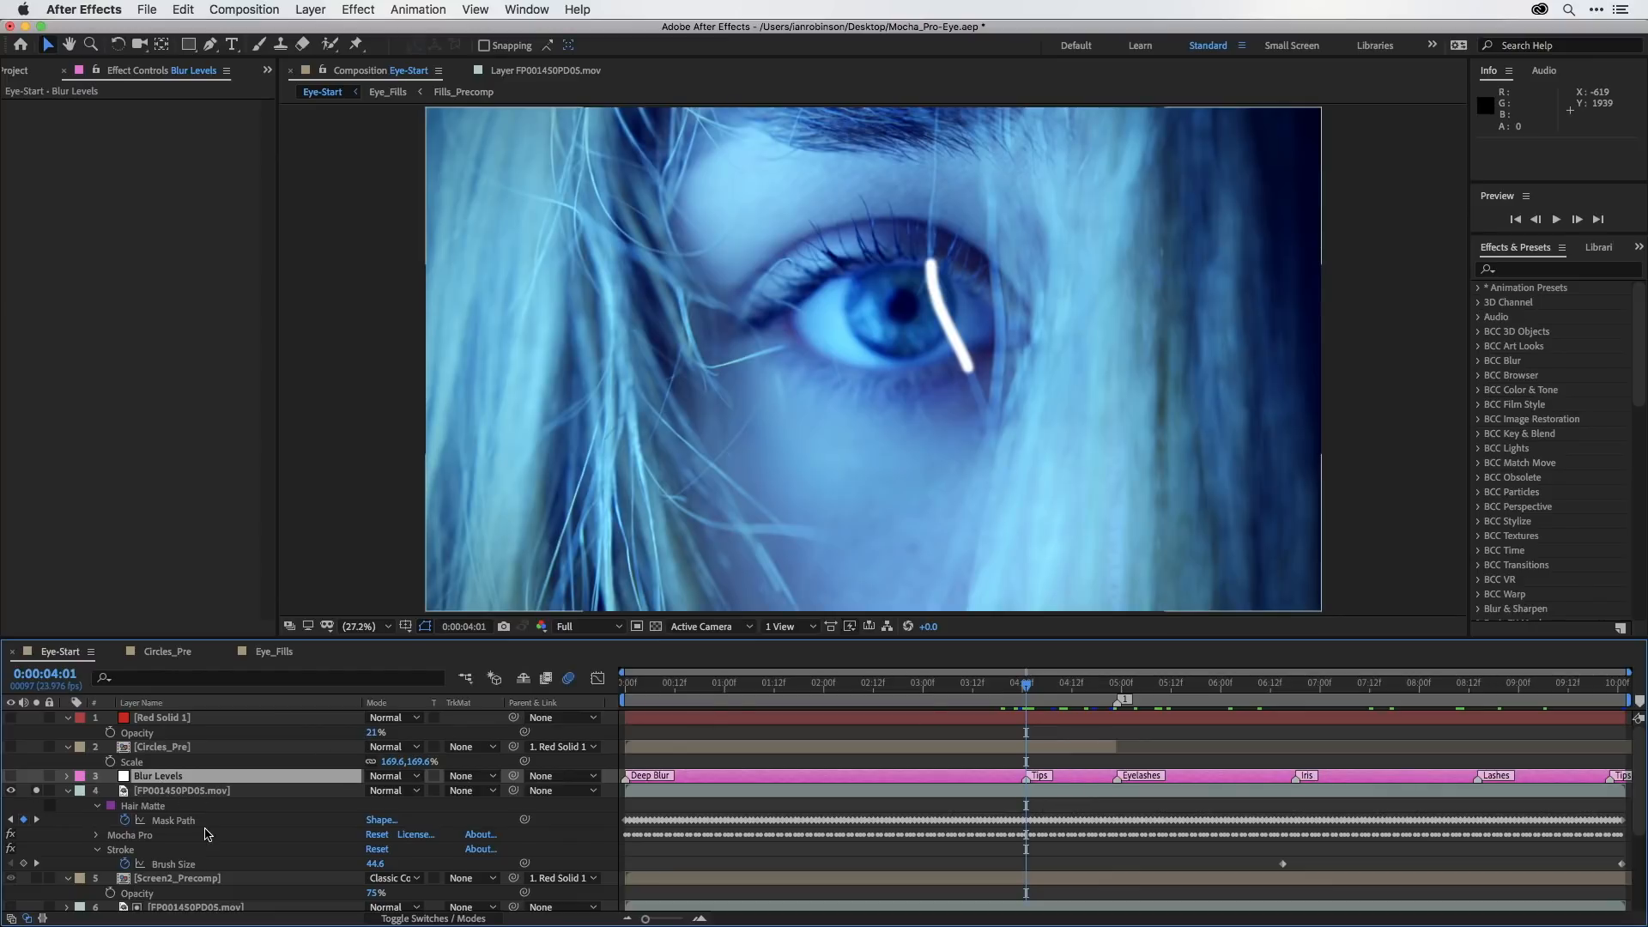
{"action": "left_click_drag", "start_coordinate": [375, 863], "coordinate": [204, 879]}
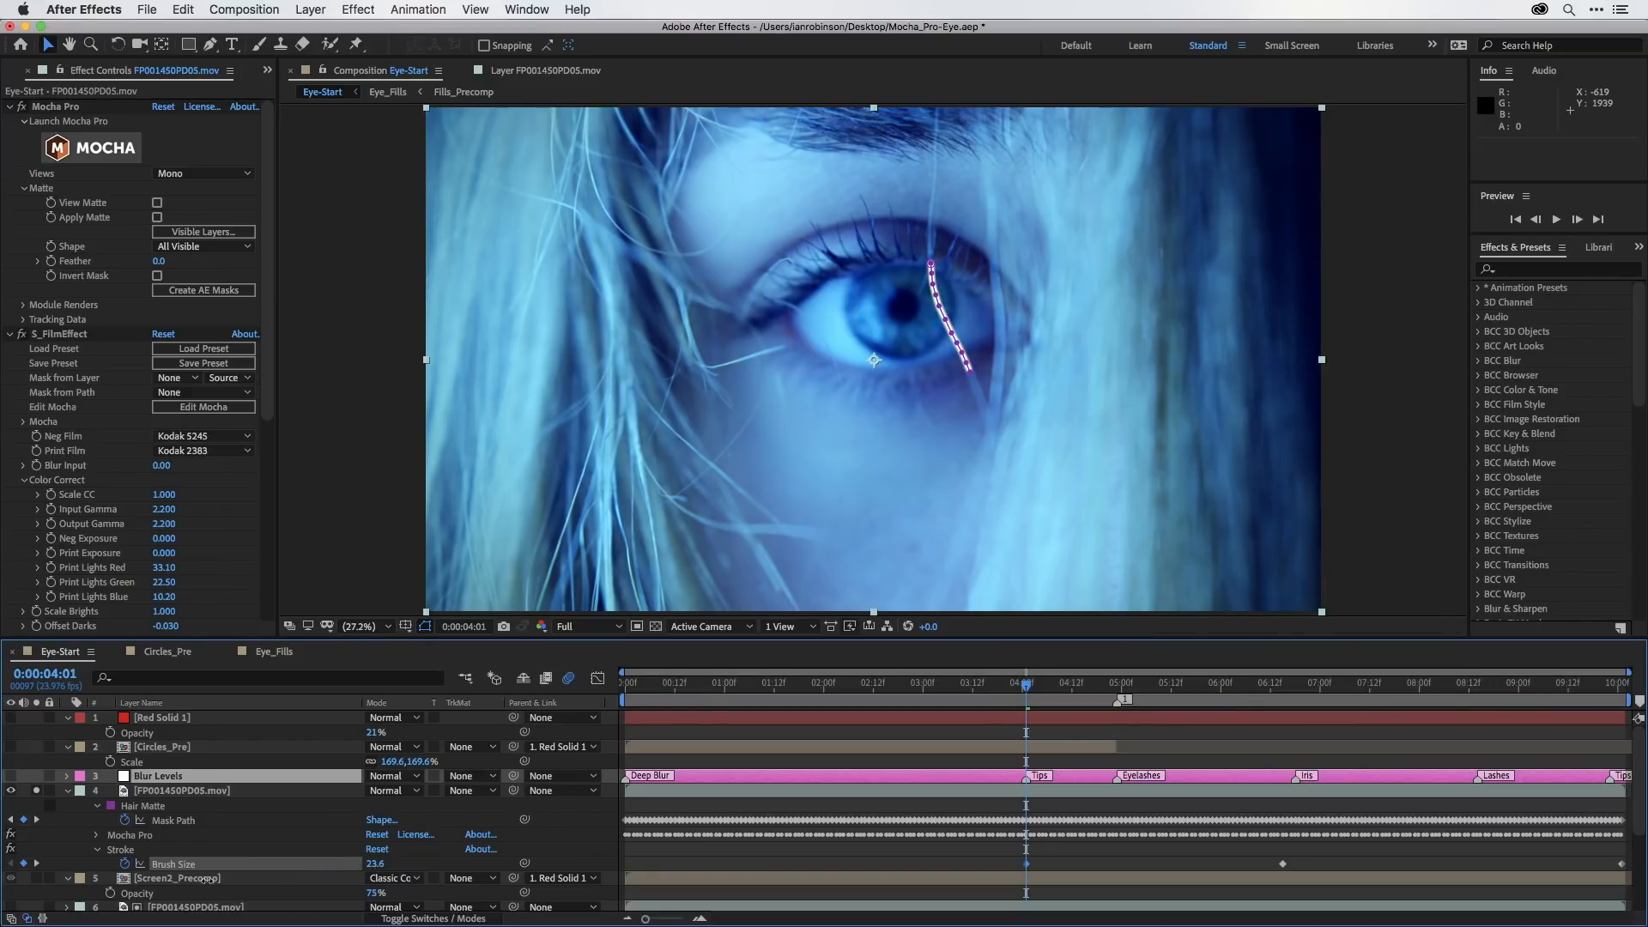
Keyframe the Stroke's brush size at 36.1 at the Eyelashes marker, and move the next keyframe to the Iris marker with size 45.9.
{"action": "left_click", "coordinate": [1117, 684]}
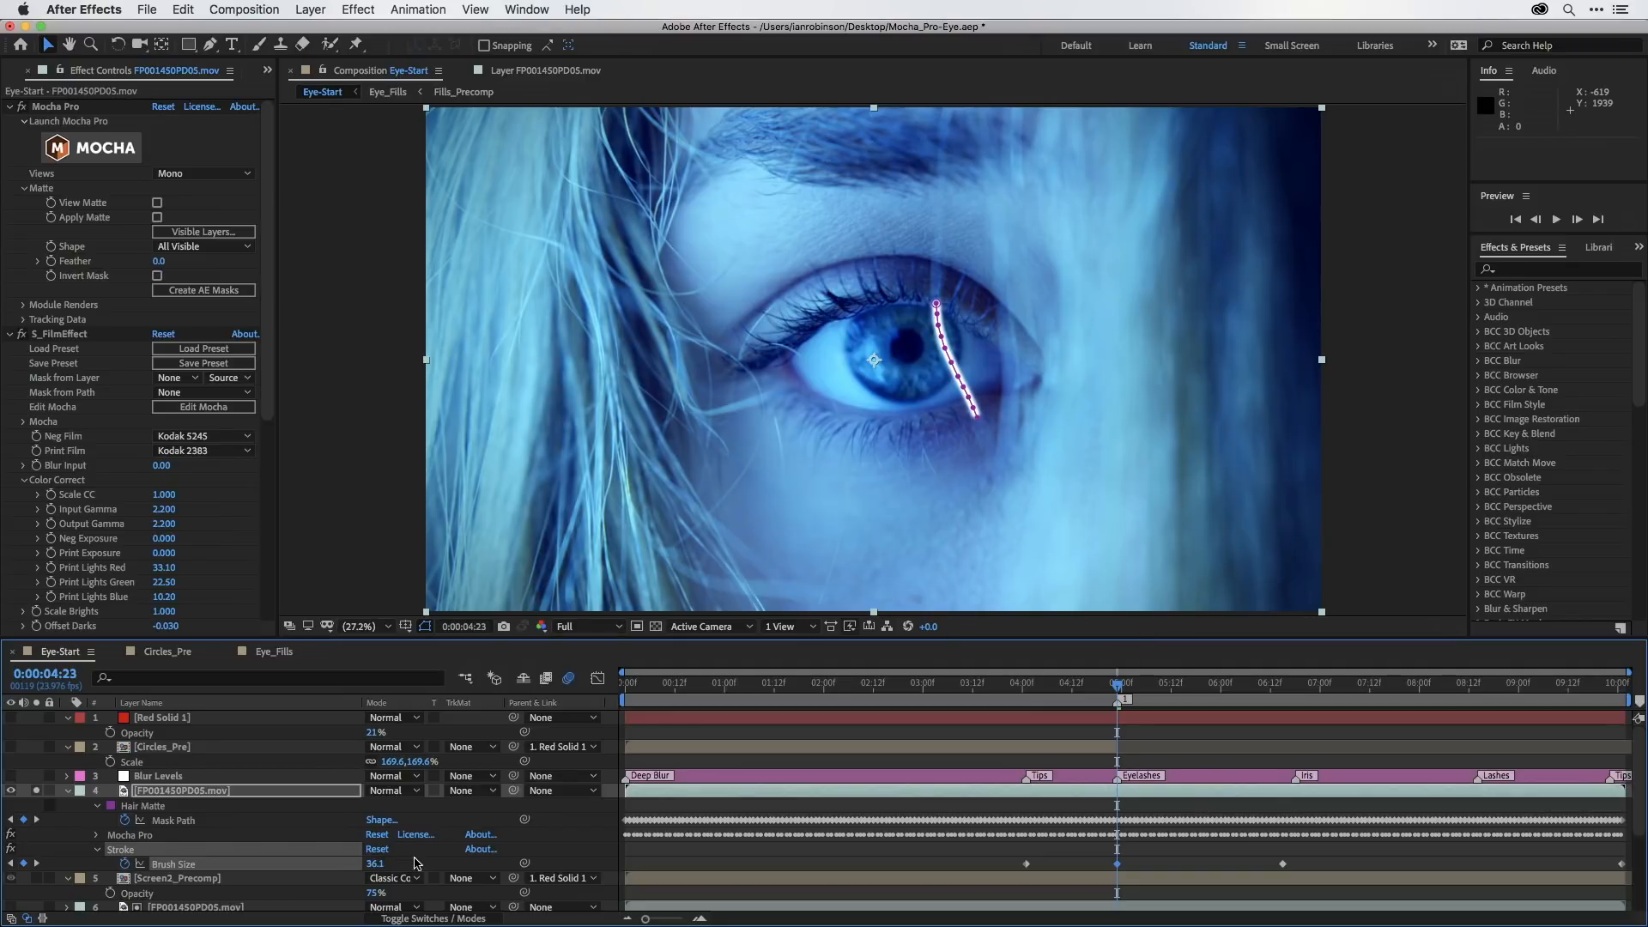
{"action": "left_click_drag", "start_coordinate": [1252, 683], "coordinate": [1297, 691]}
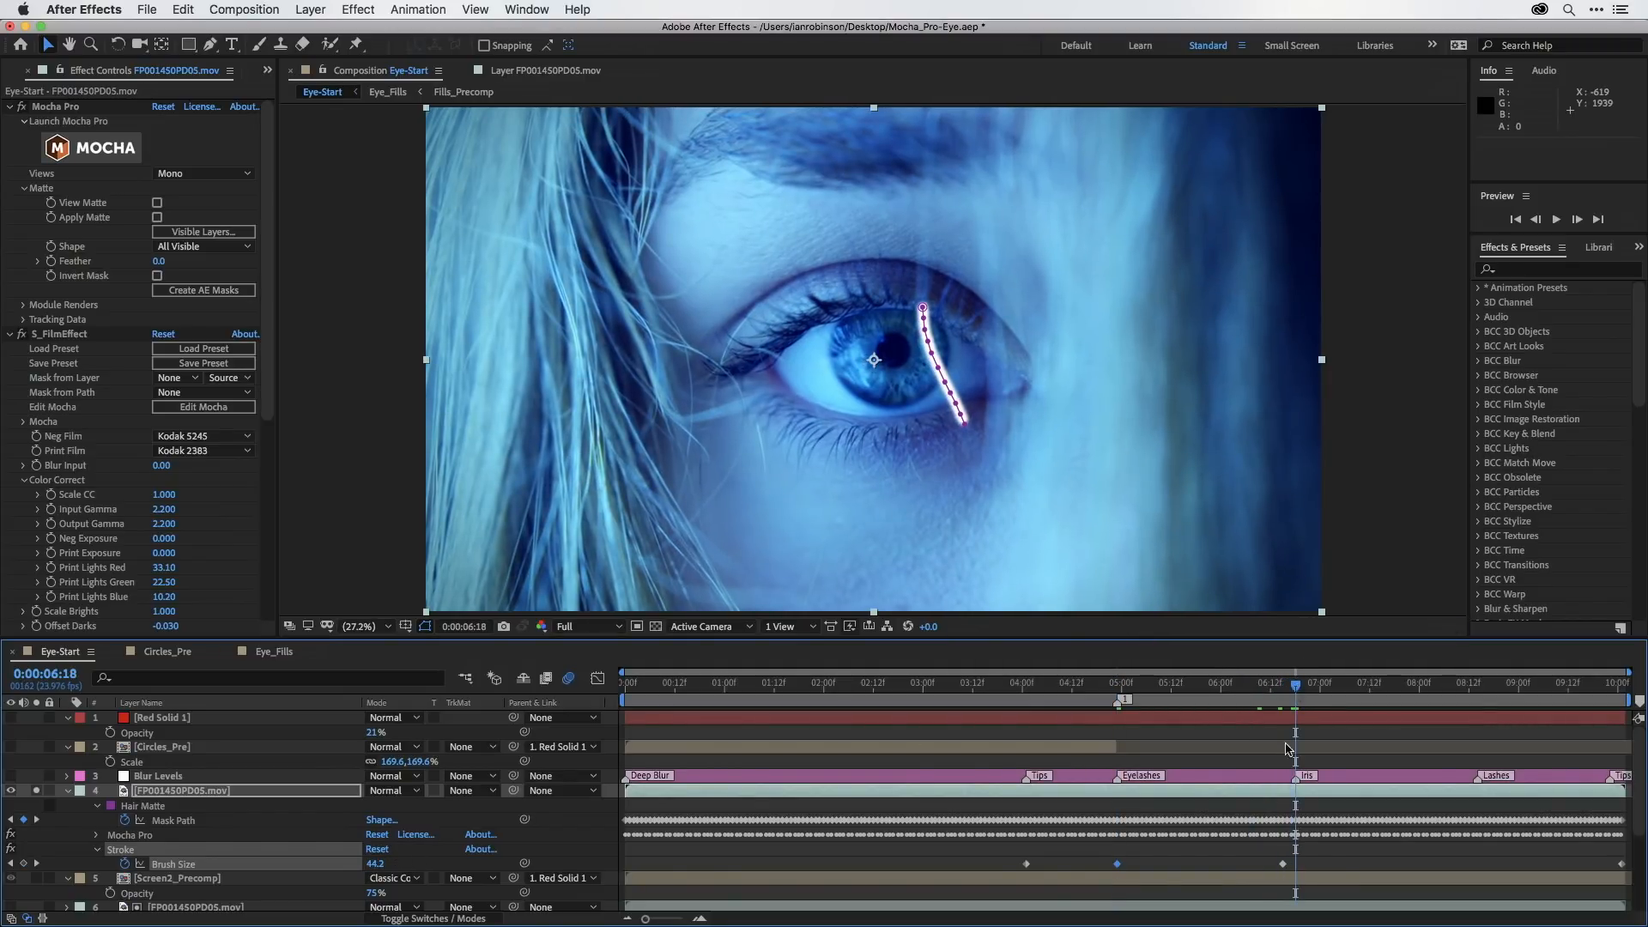
{"action": "left_click_drag", "start_coordinate": [1284, 865], "coordinate": [1296, 865]}
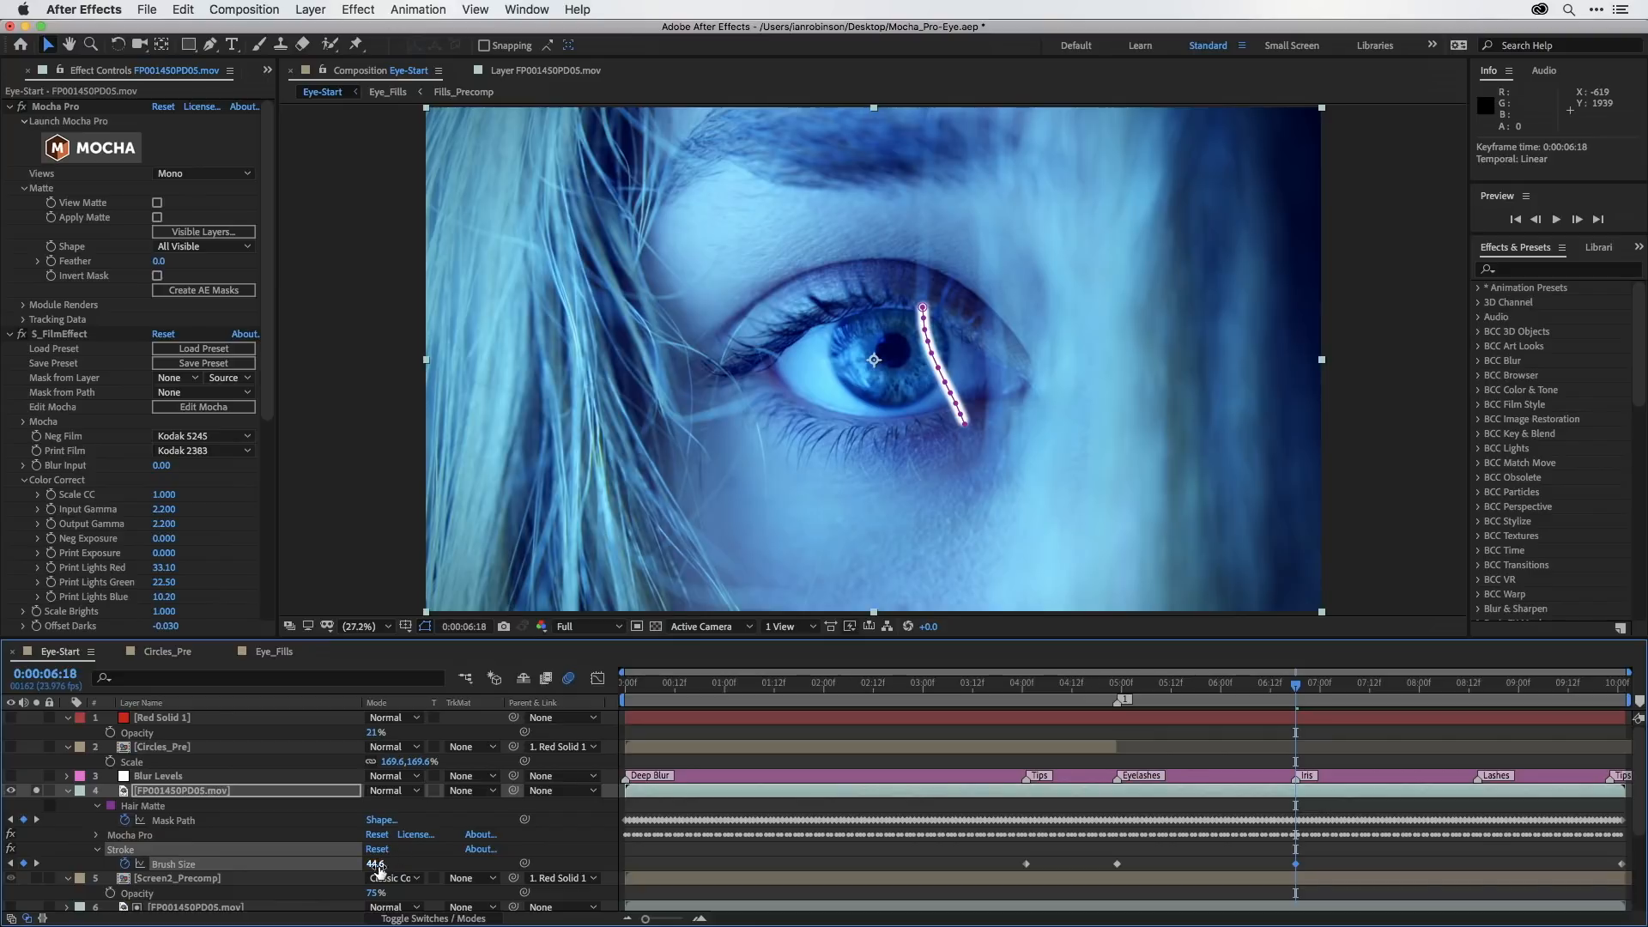
{"action": "left_click_drag", "start_coordinate": [367, 866], "coordinate": [358, 866]}
Copy the brush size keyframe from the Eyelashes marker to the Lashes marker at 0:00:08:14.
{"action": "left_click", "coordinate": [1477, 692]}
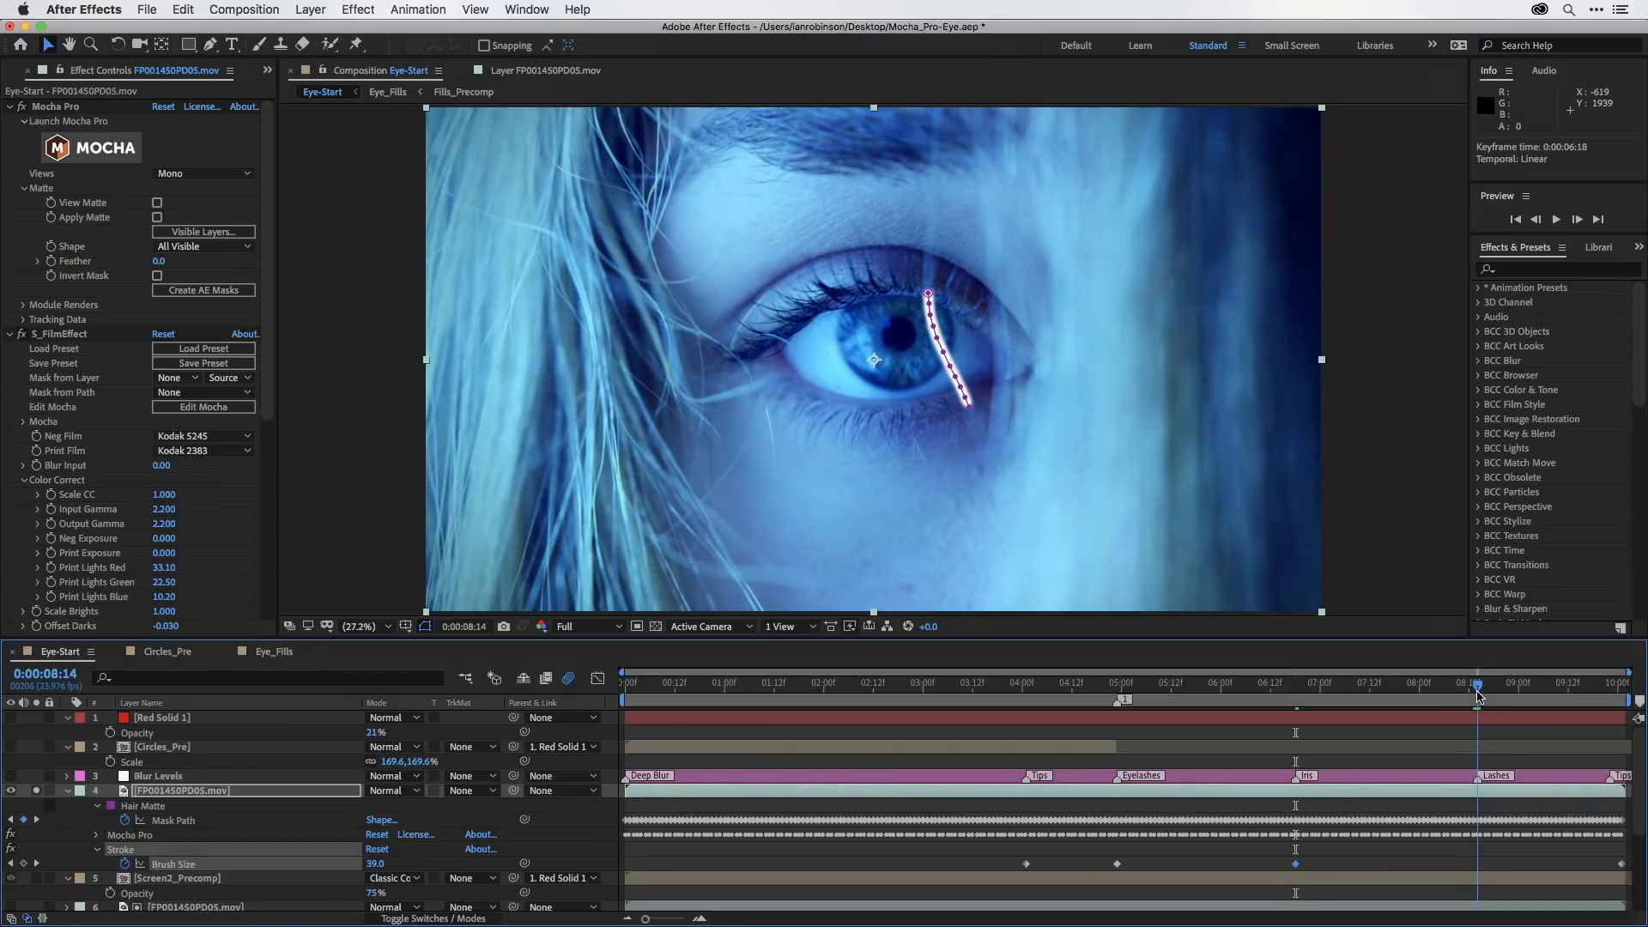
{"action": "left_click", "coordinate": [1116, 864]}
{"action": "key", "text": "super+v"}
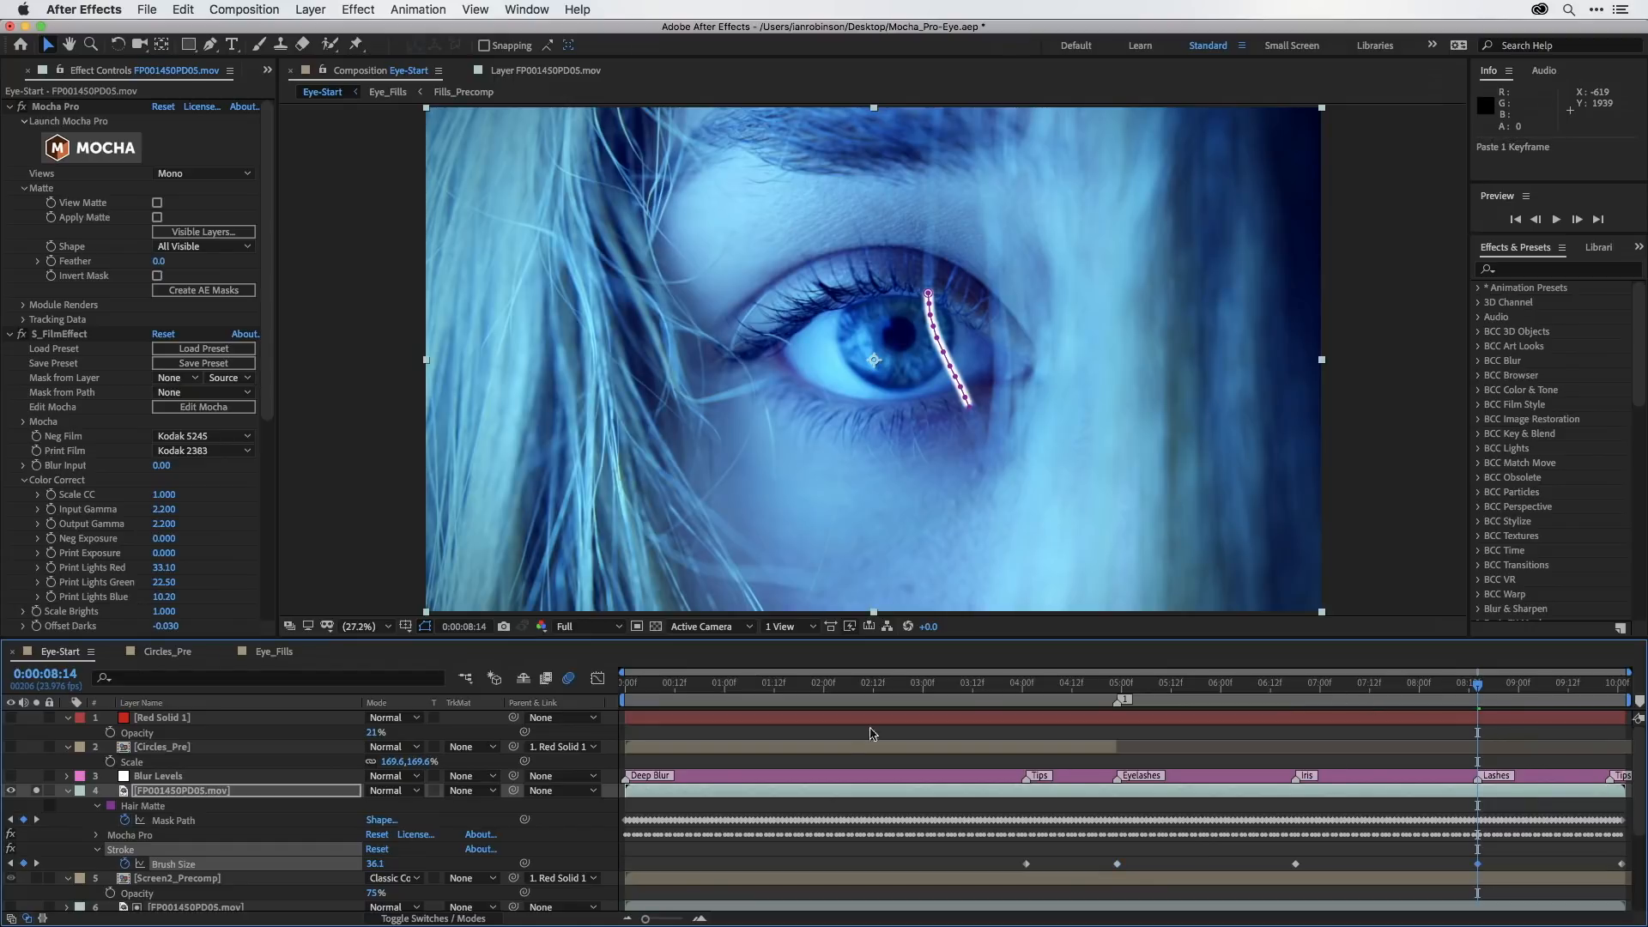
Keyframe the Stroke's brush size at 96.0 at the start of the composition.
{"action": "key", "text": "Home"}
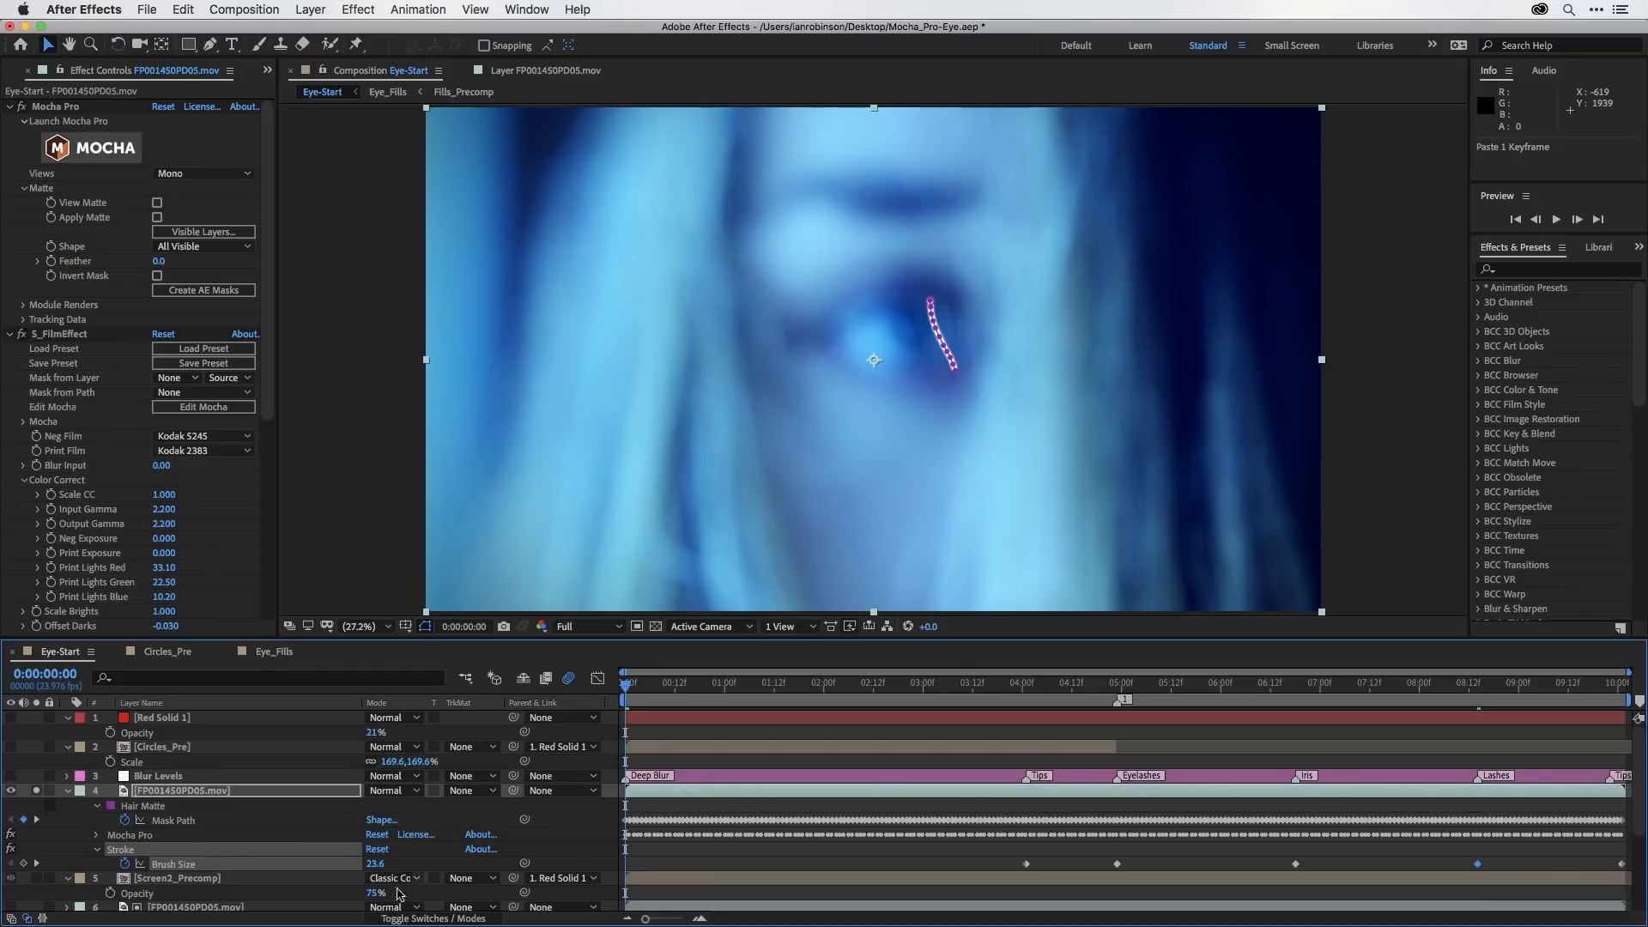
{"action": "left_click_drag", "start_coordinate": [375, 862], "coordinate": [696, 827]}
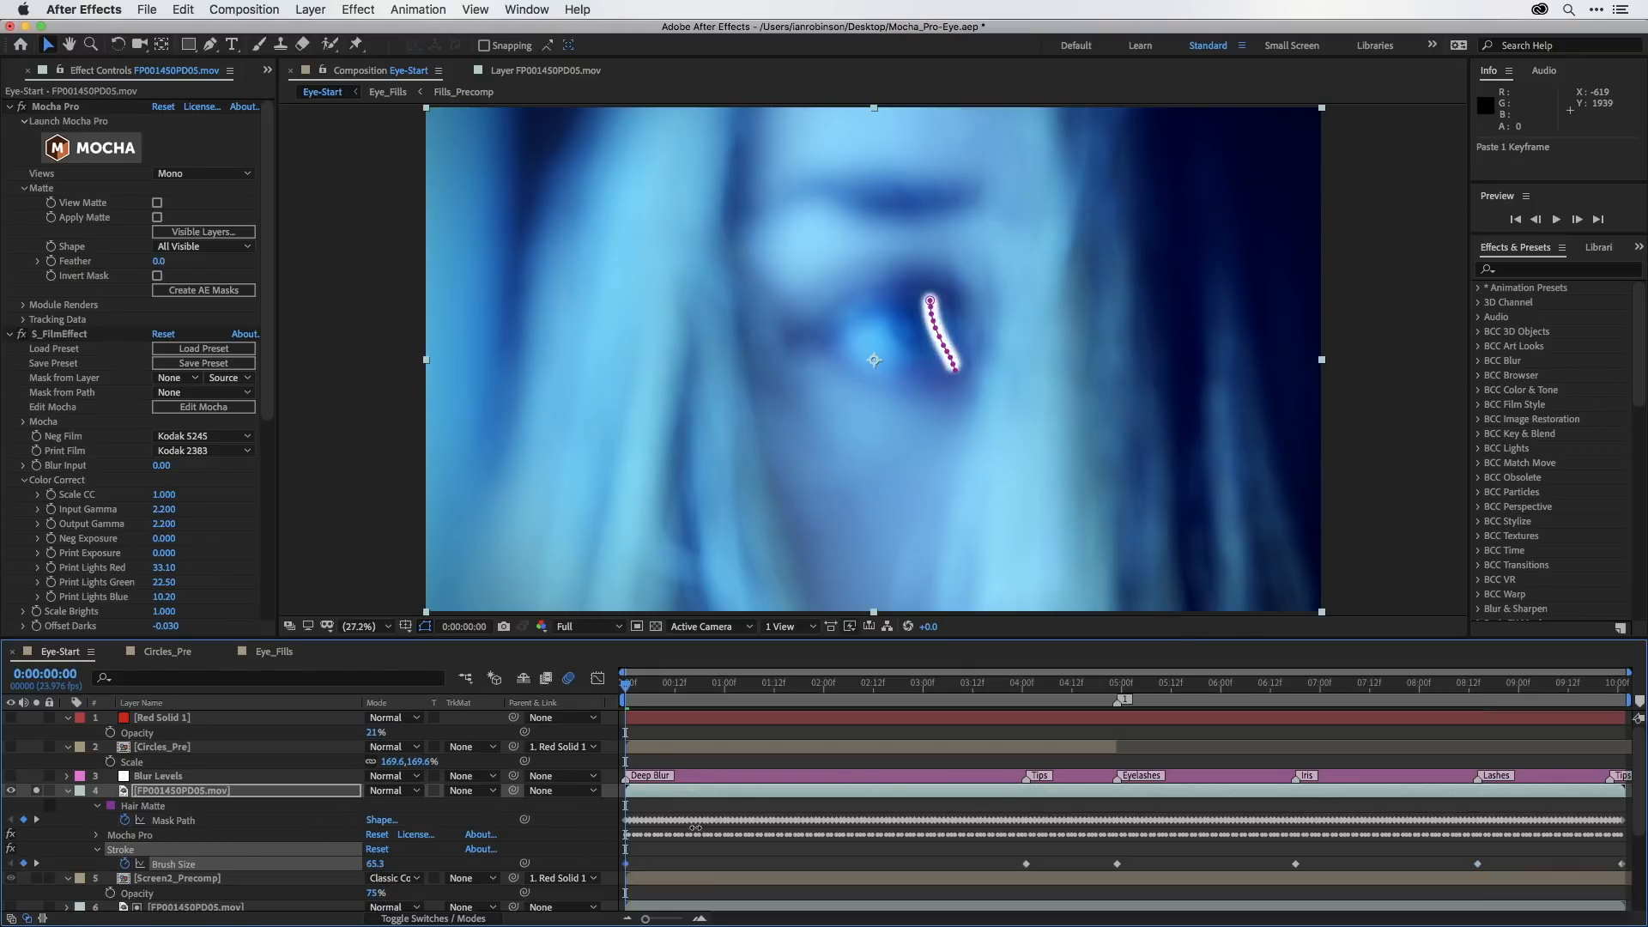
{"action": "left_click_drag", "start_coordinate": [849, 807], "coordinate": [962, 827]}
Collapse the S_FilmEffect settings on the footage layer and set the Stroke's paint style to Reveal Original Image.
{"action": "left_click", "coordinate": [156, 792]}
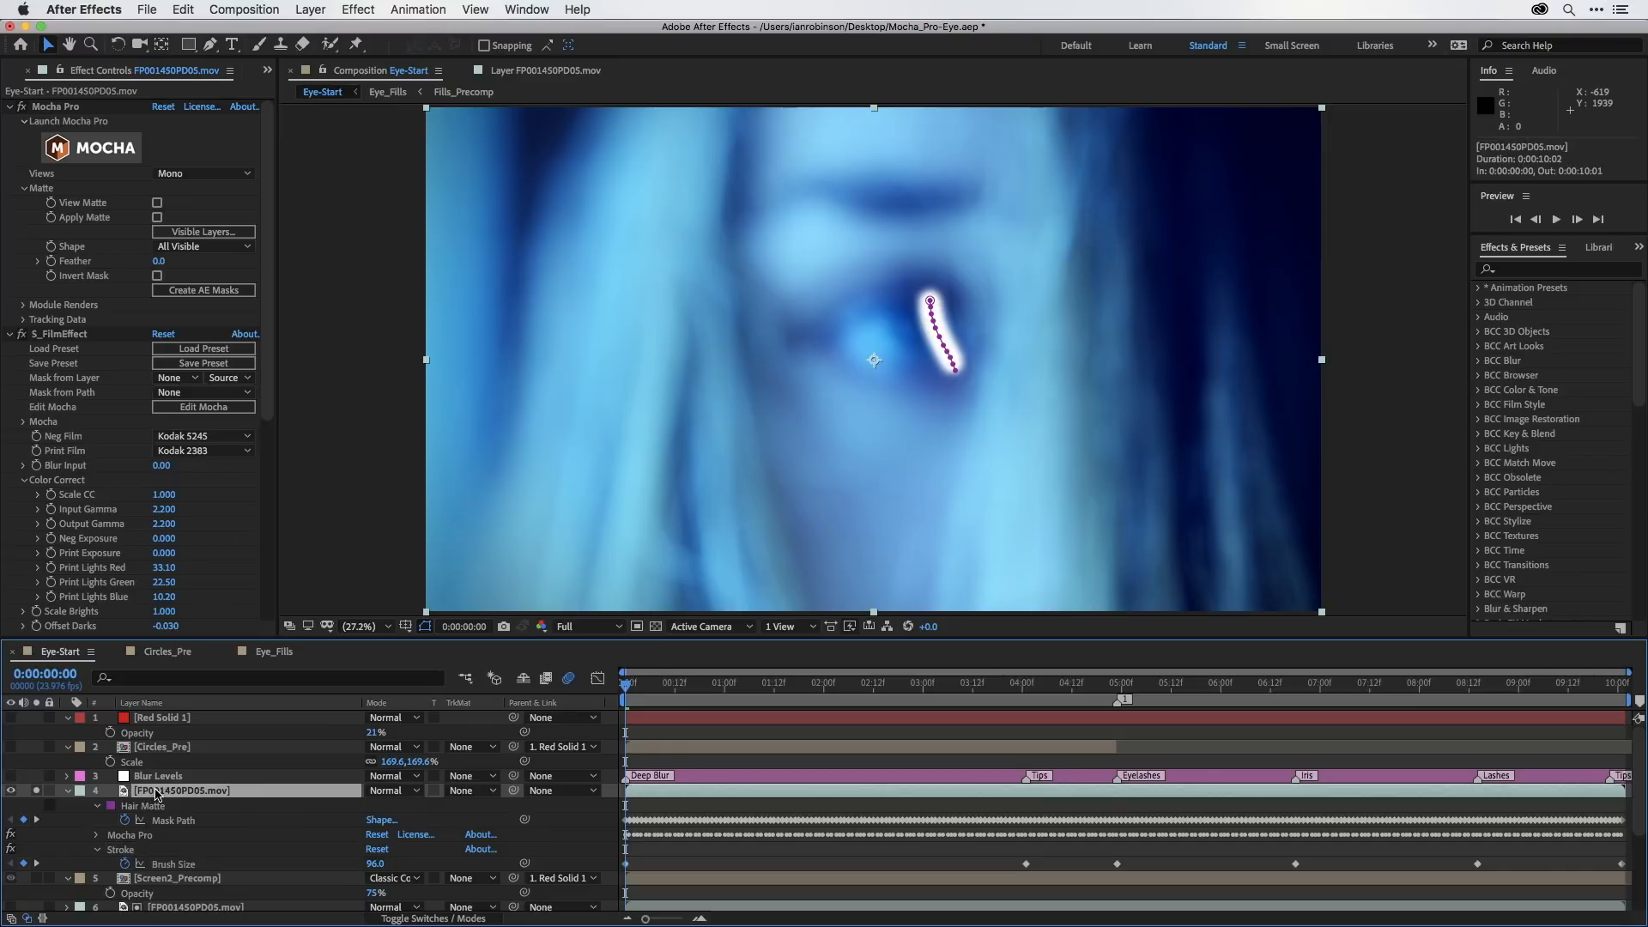
{"action": "left_click", "coordinate": [10, 335]}
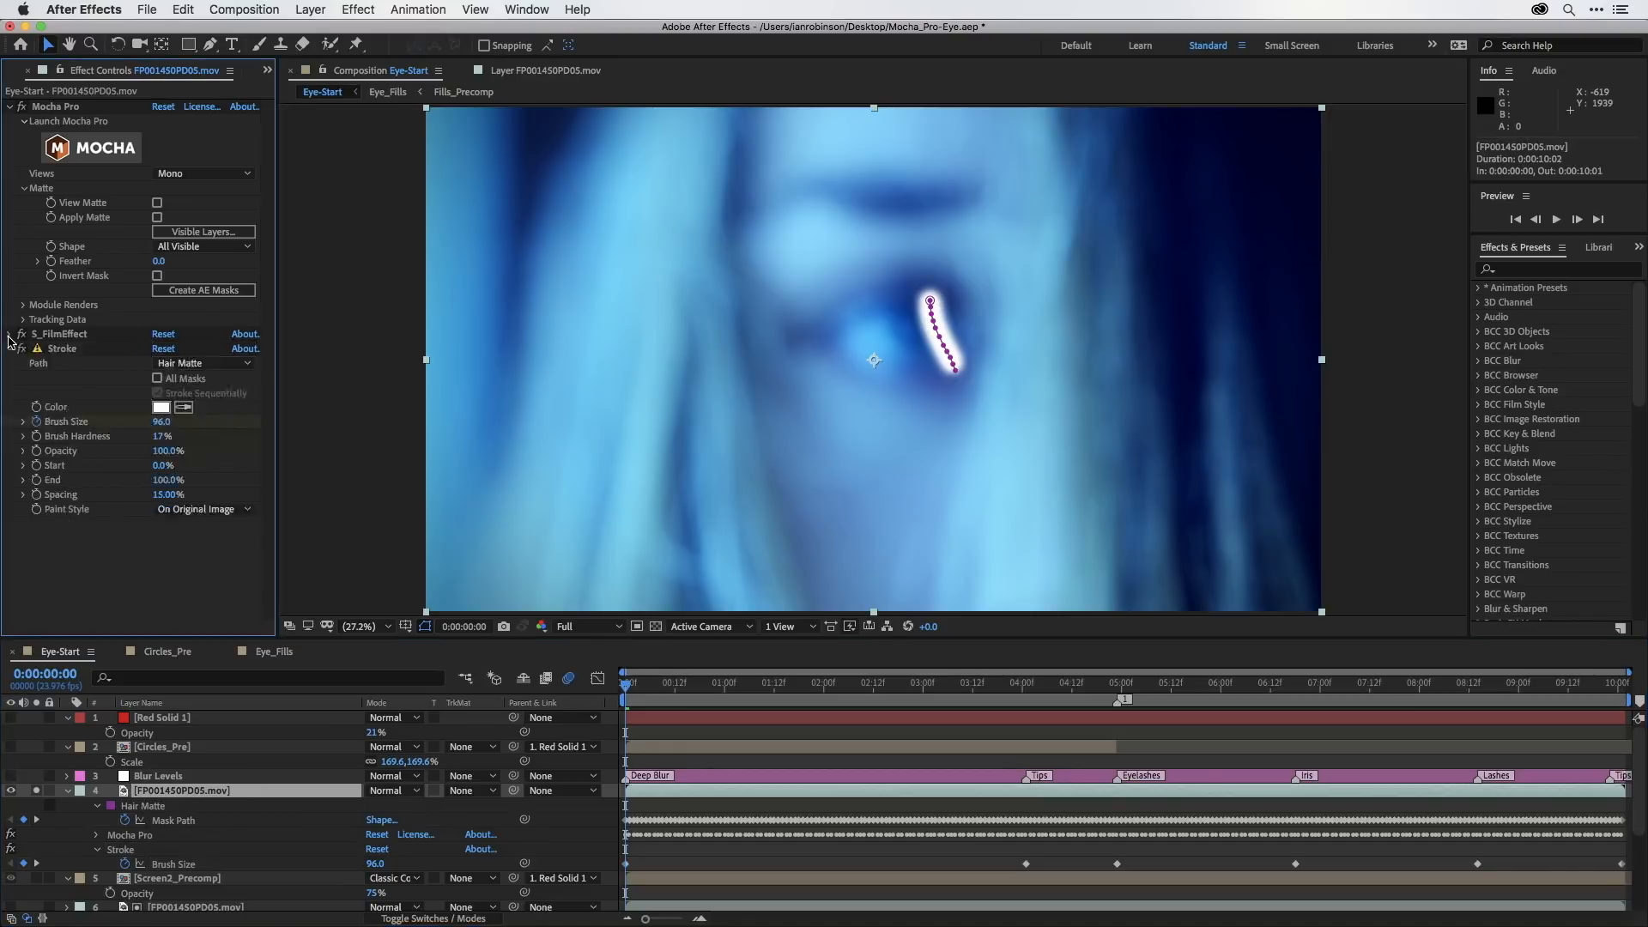
{"action": "left_click", "coordinate": [64, 348]}
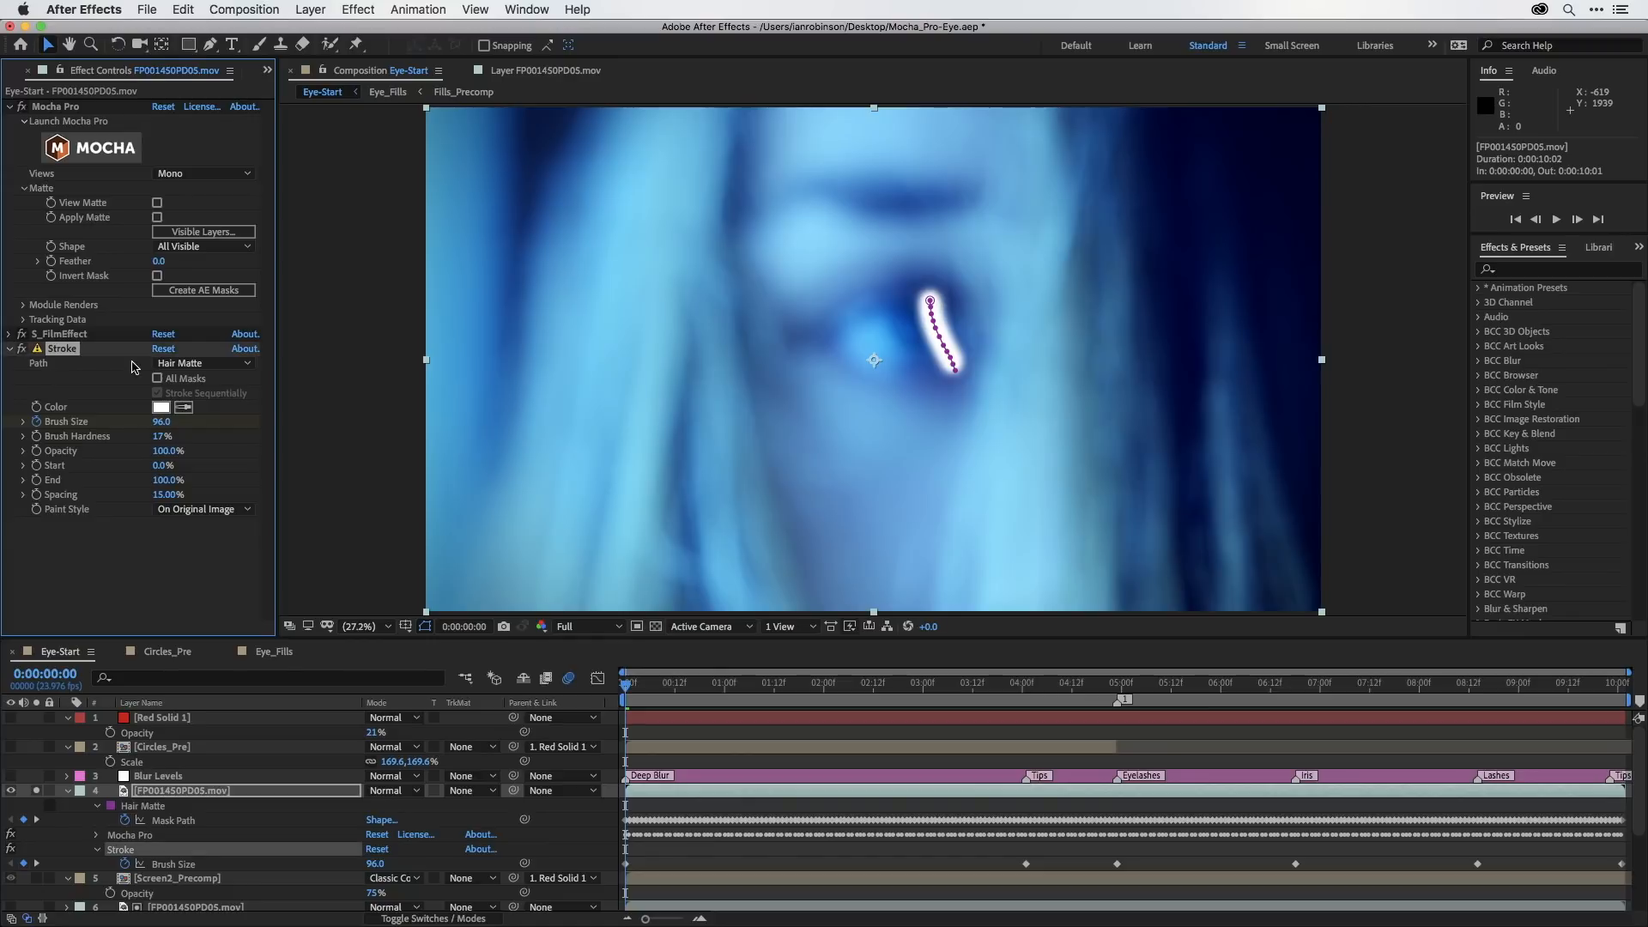
{"action": "left_click", "coordinate": [204, 510]}
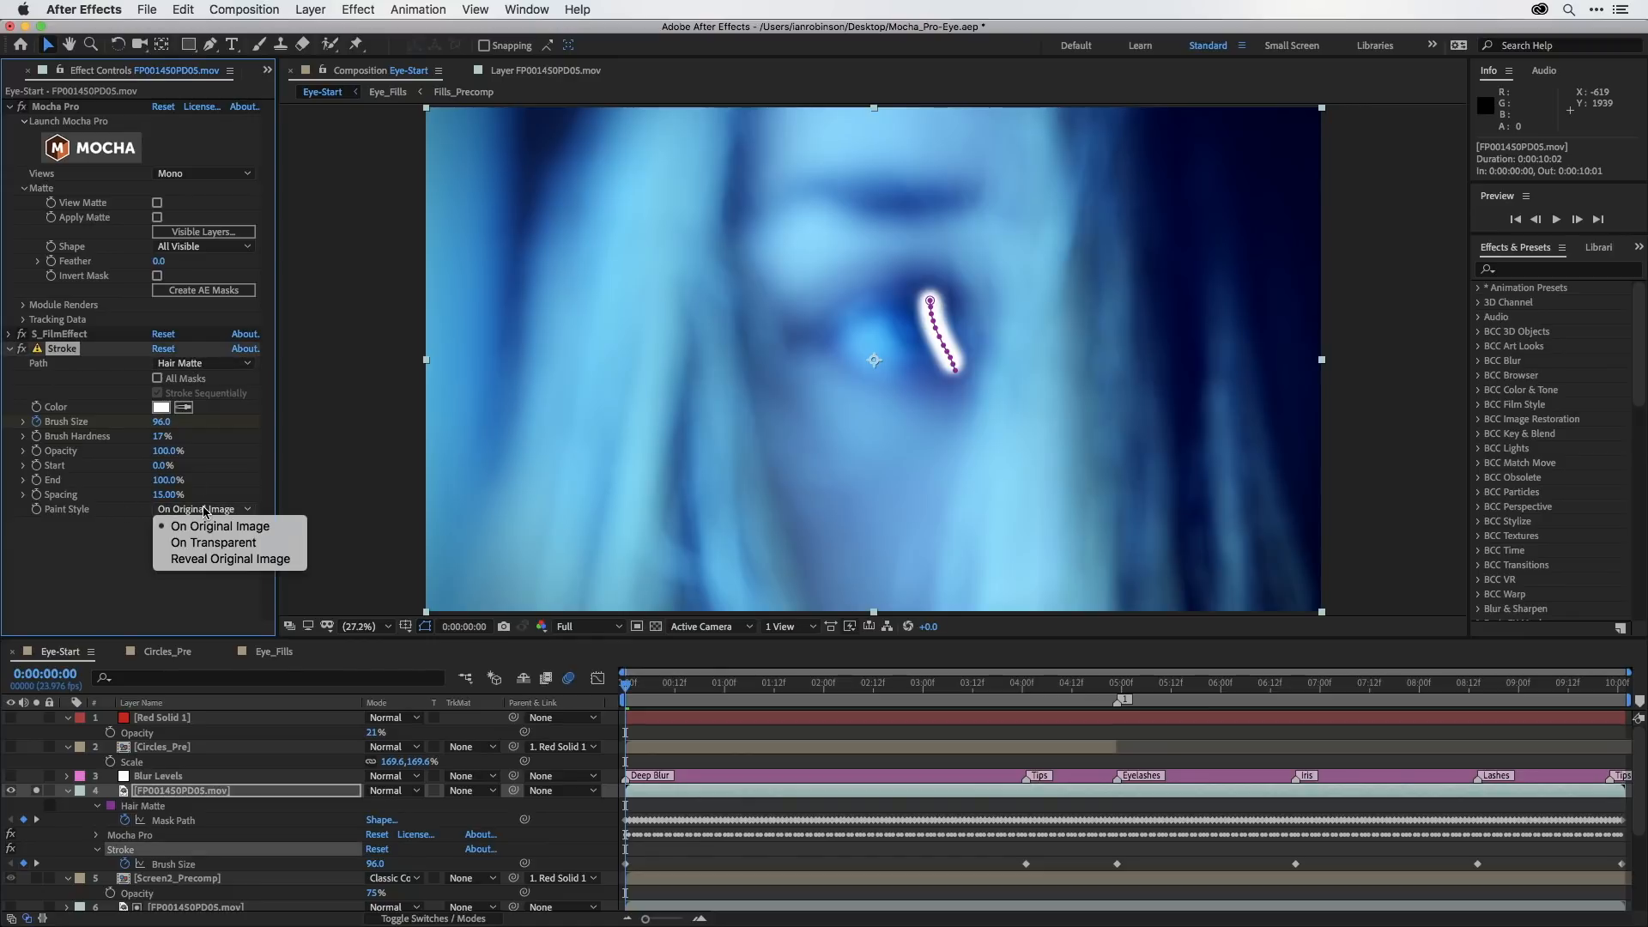
{"action": "left_click", "coordinate": [223, 560]}
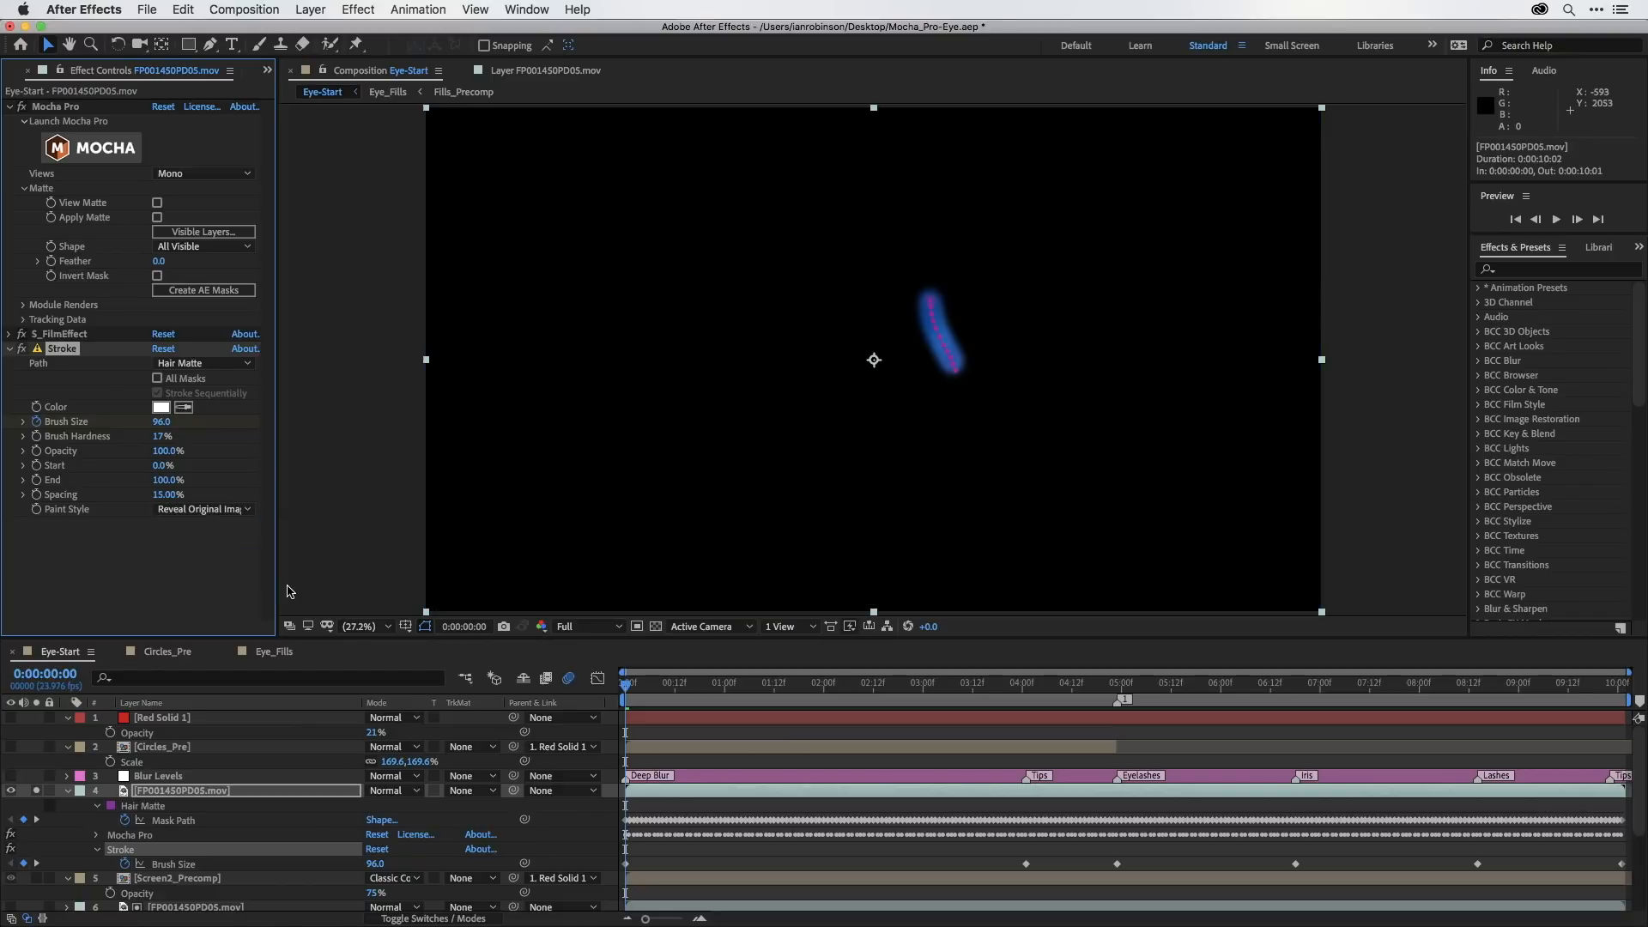
Unsolo the stroked footage layer and check the composite at the Tips, Eyelashes and Iris markers.
{"action": "left_click", "coordinate": [161, 791]}
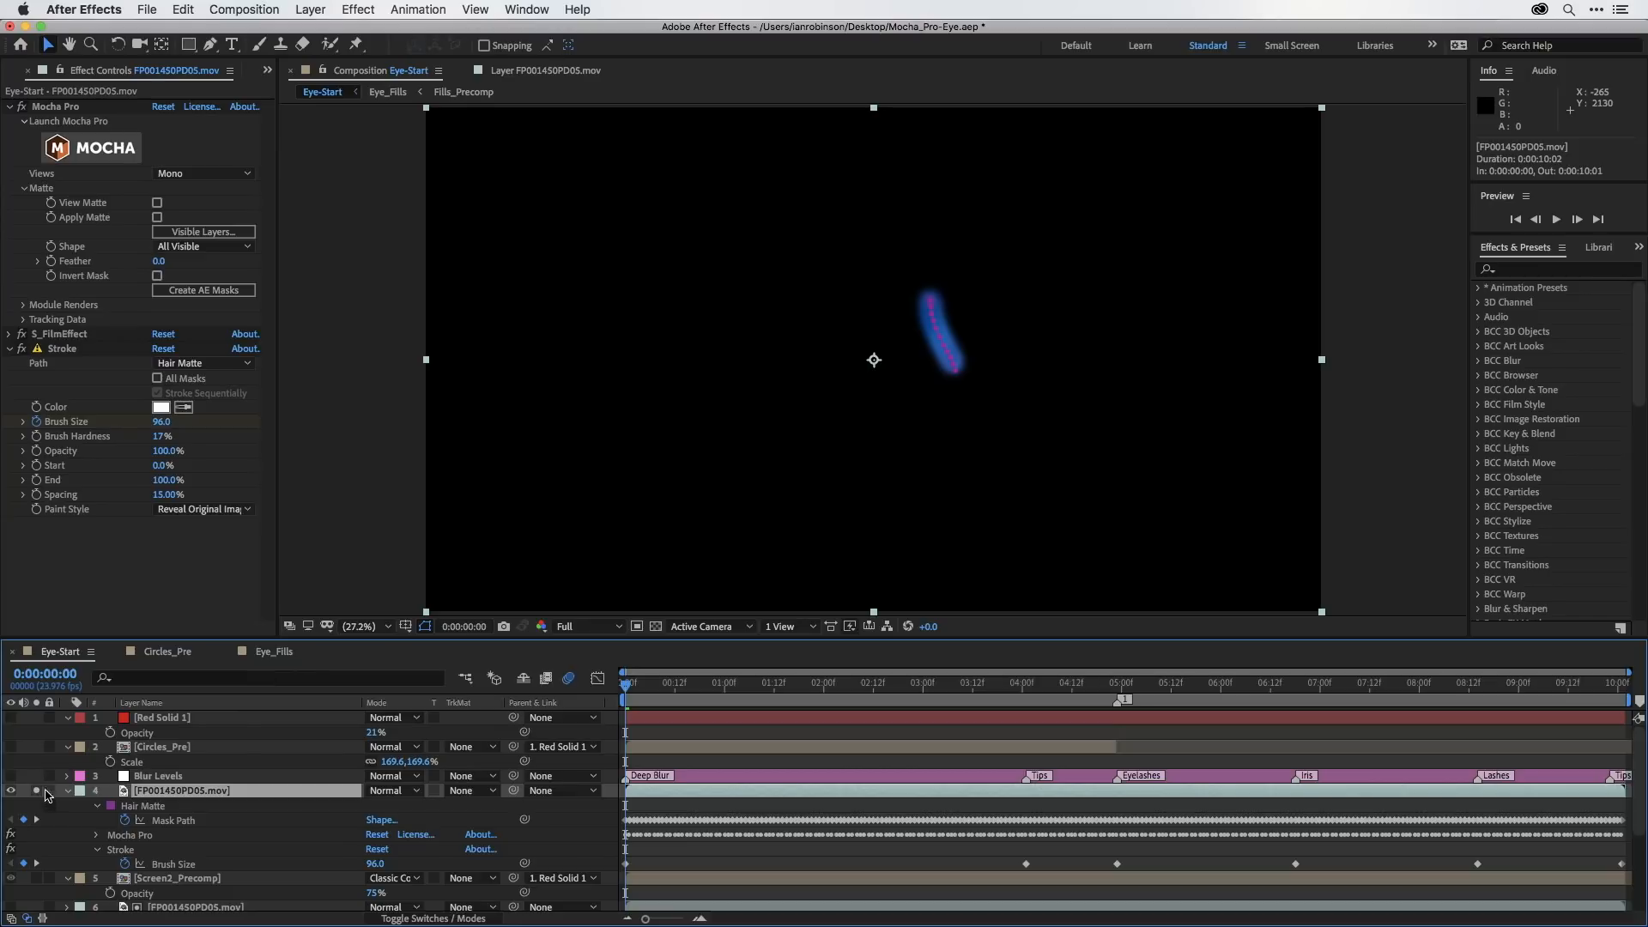
{"action": "left_click", "coordinate": [37, 789]}
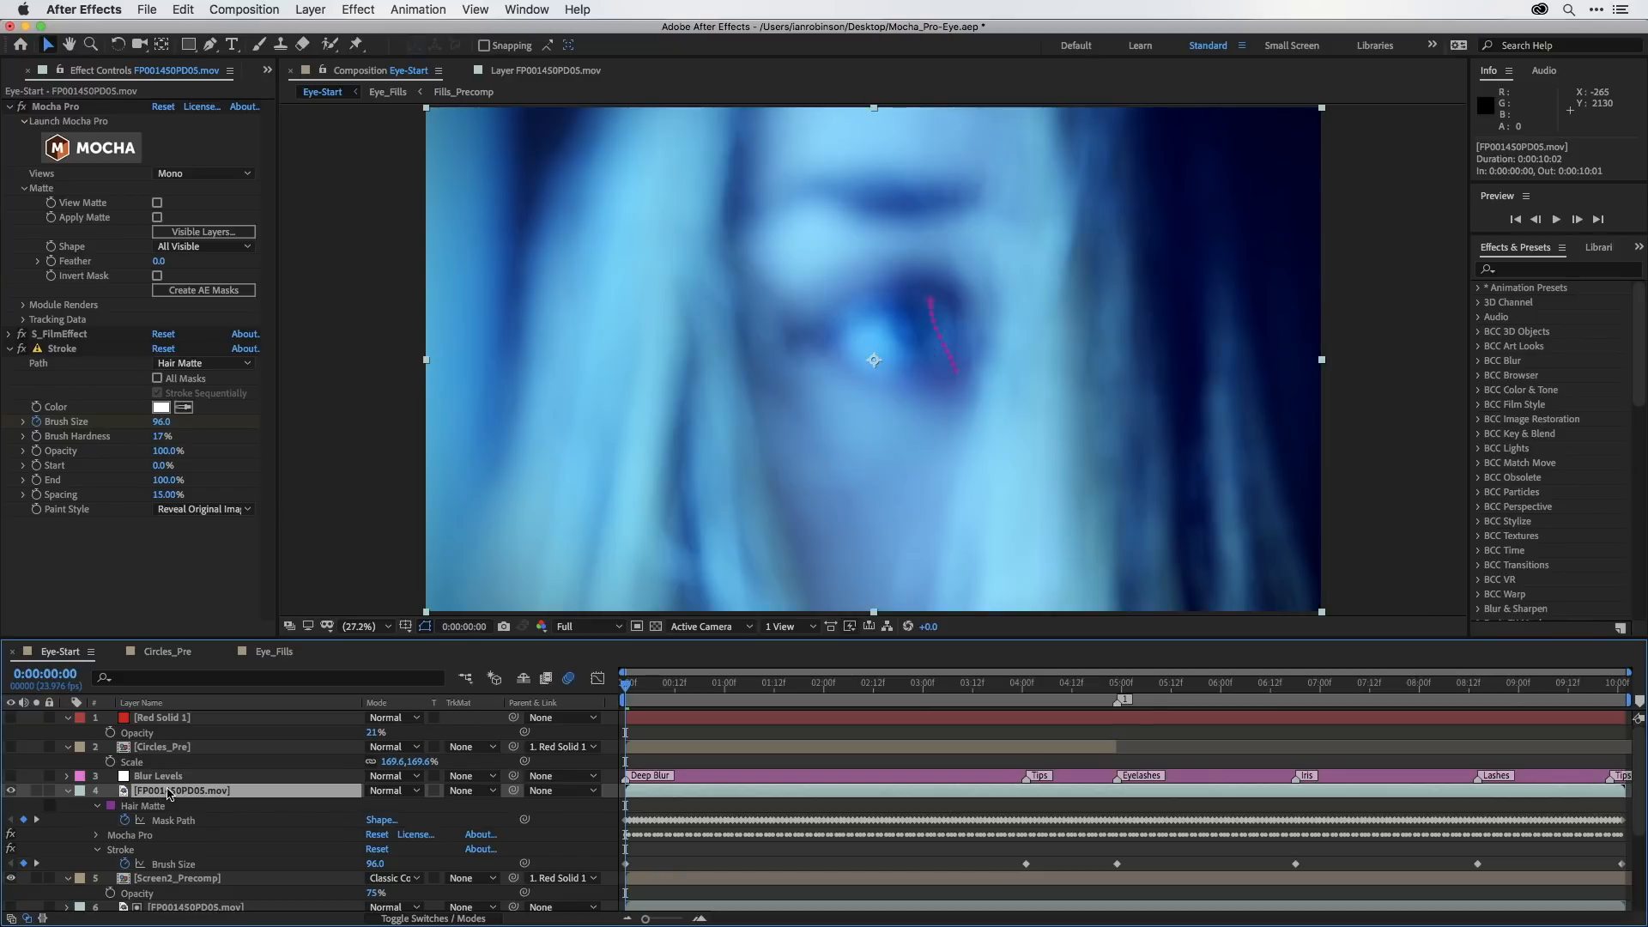
{"action": "left_click", "coordinate": [52, 830]}
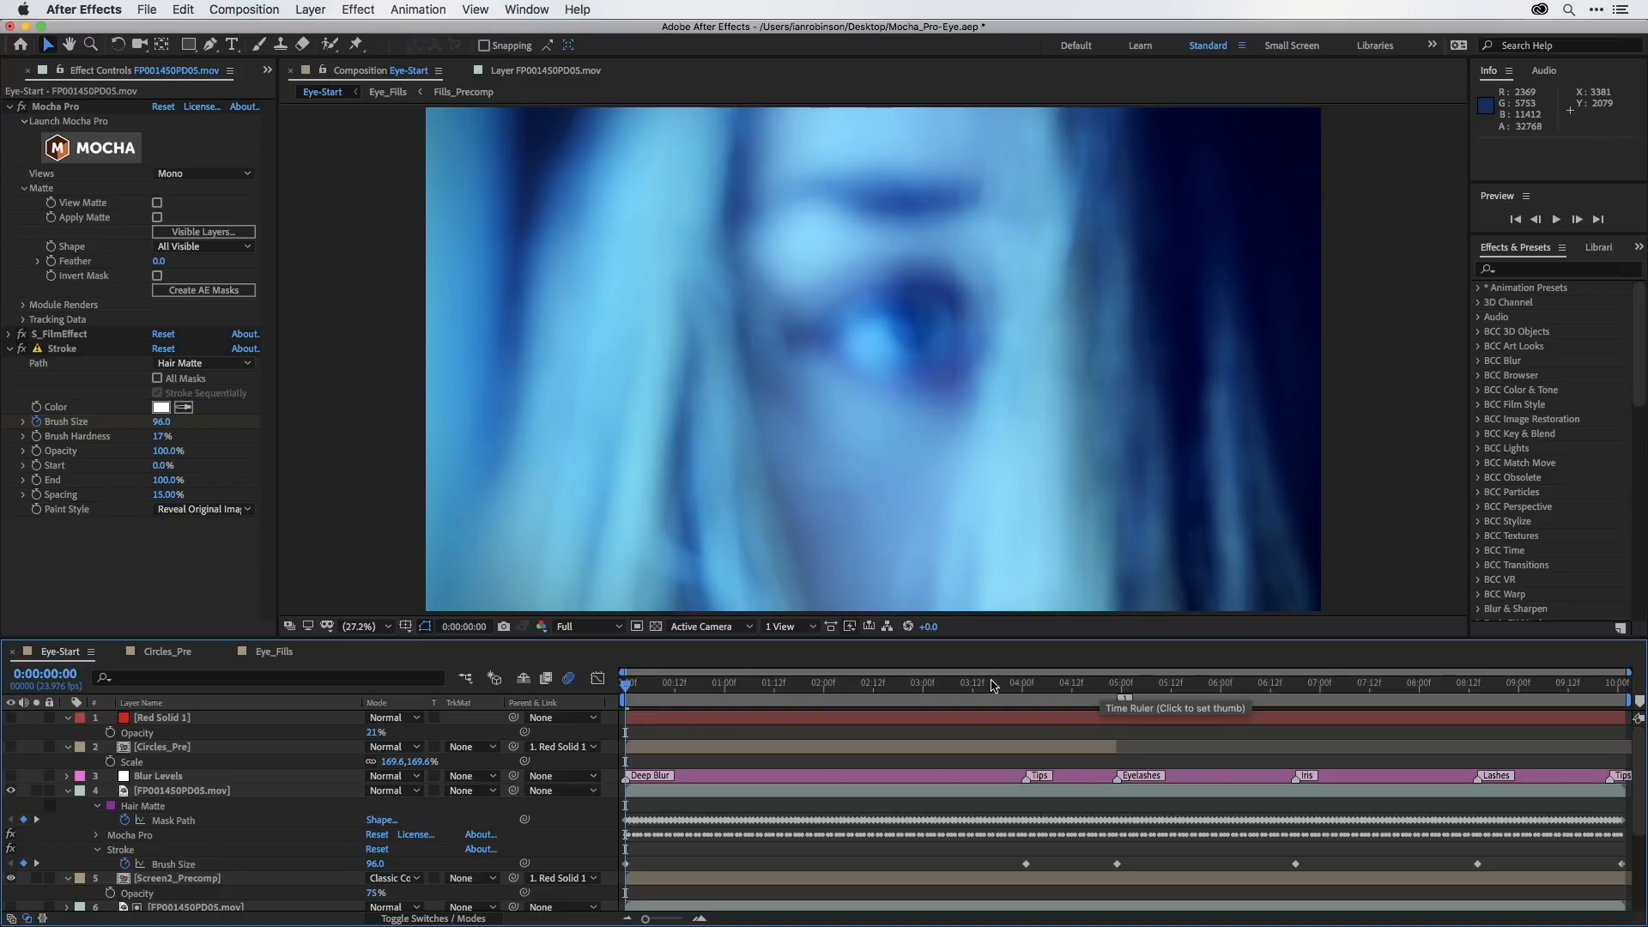
{"action": "left_click_drag", "start_coordinate": [953, 682], "coordinate": [1026, 677]}
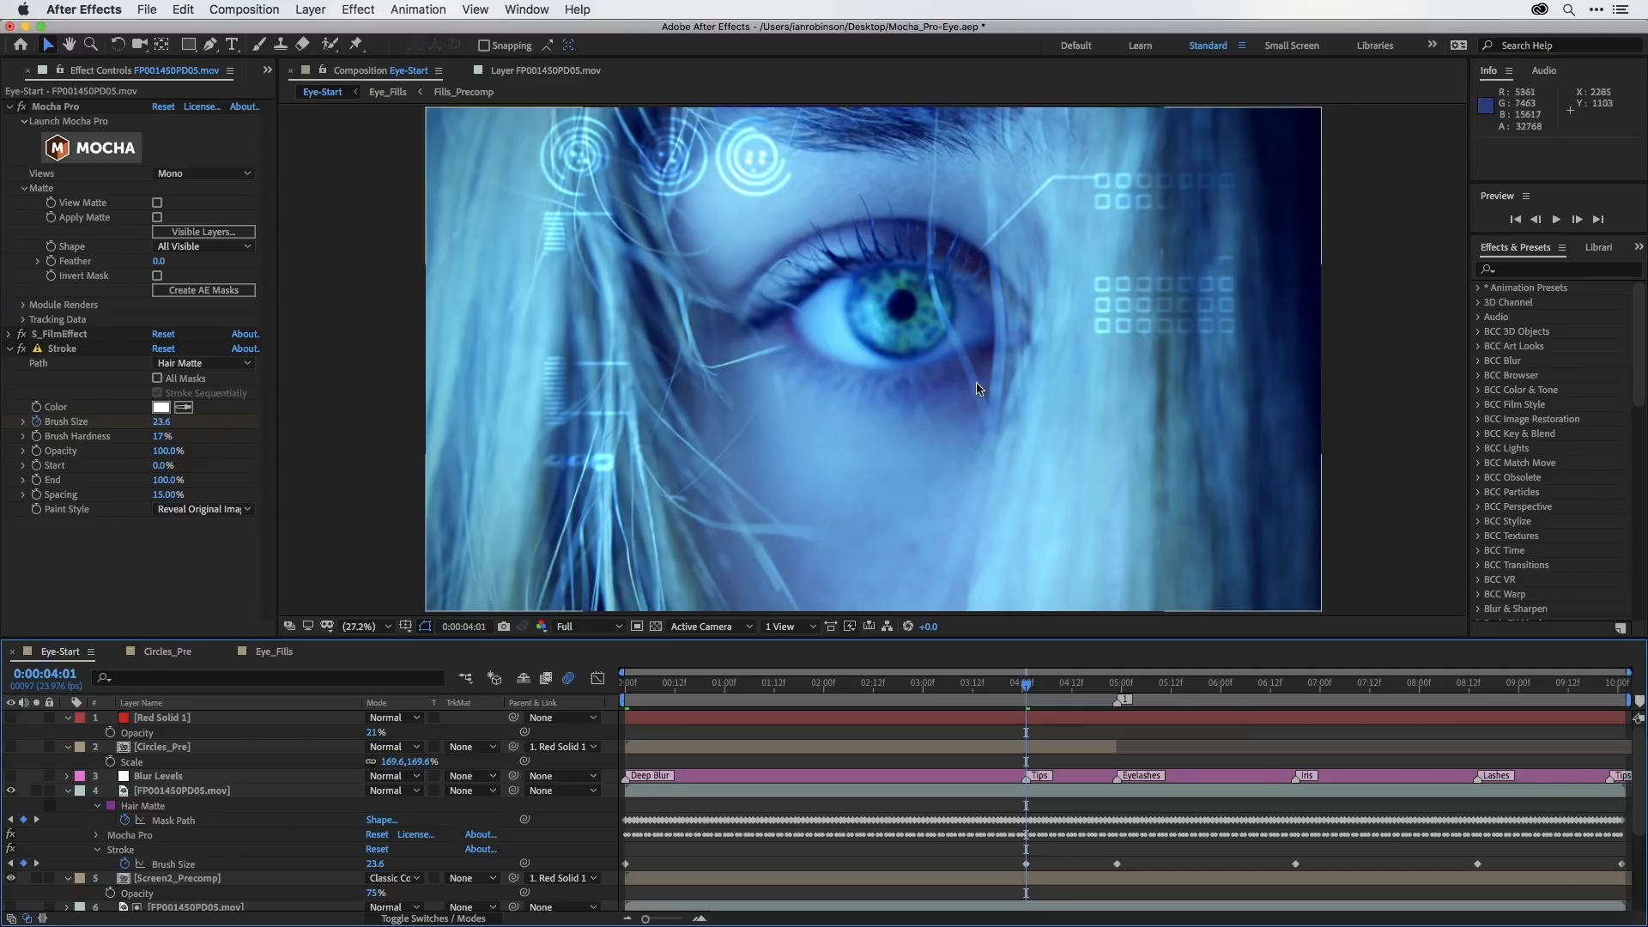
{"action": "left_click", "coordinate": [1115, 684]}
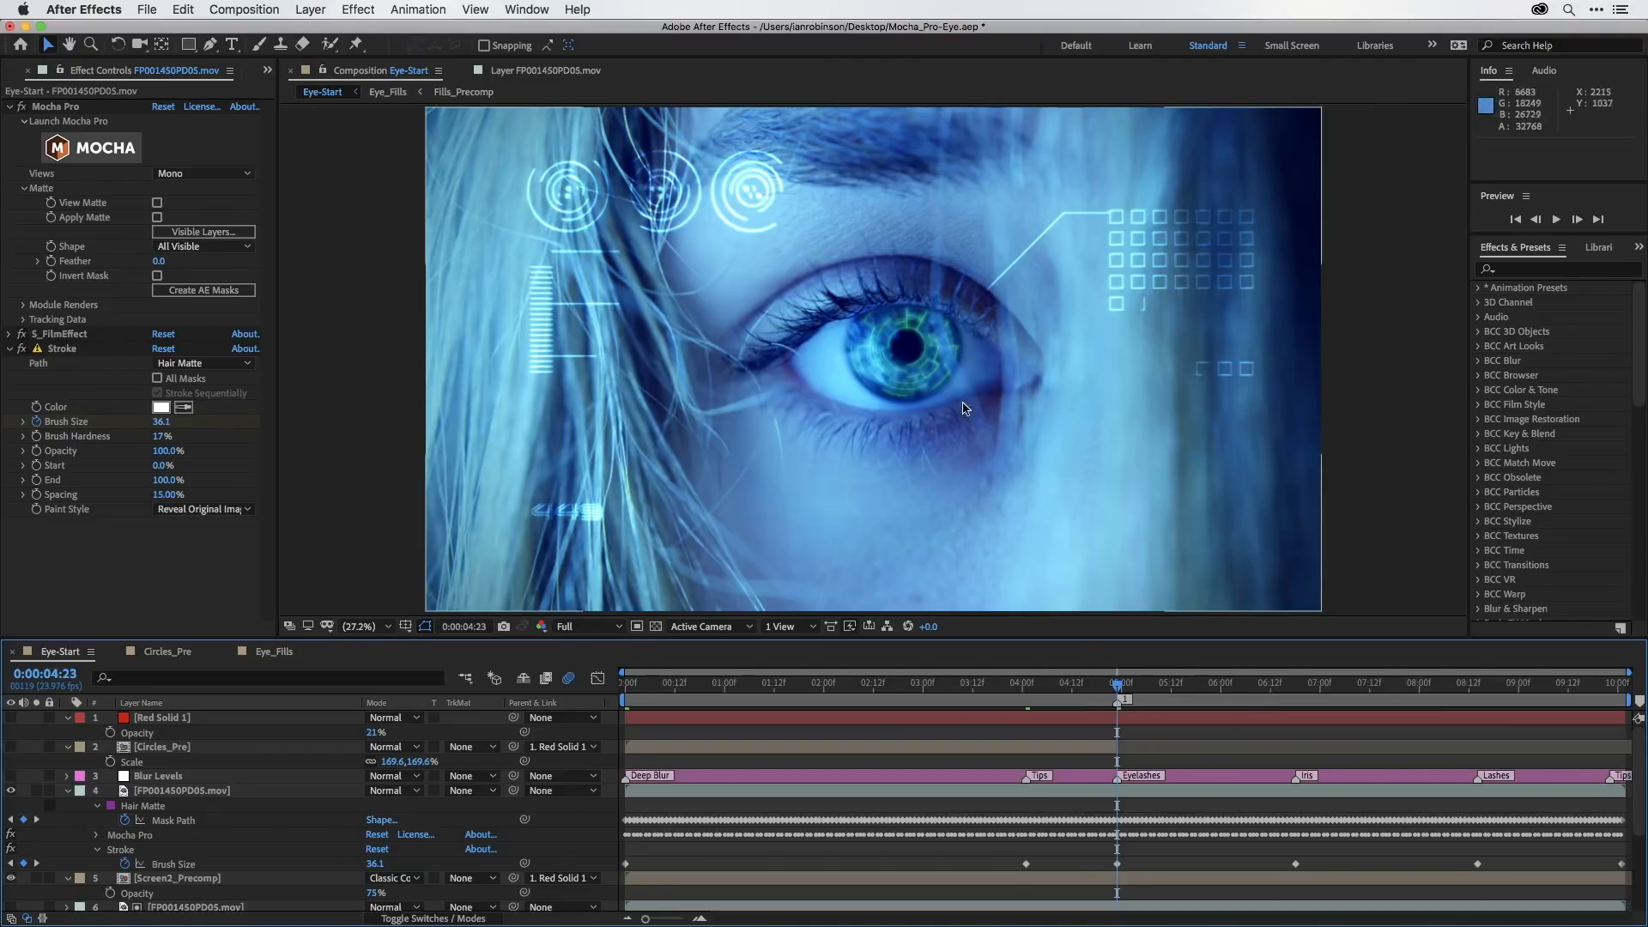
{"action": "left_click_drag", "start_coordinate": [1237, 686], "coordinate": [1295, 695]}
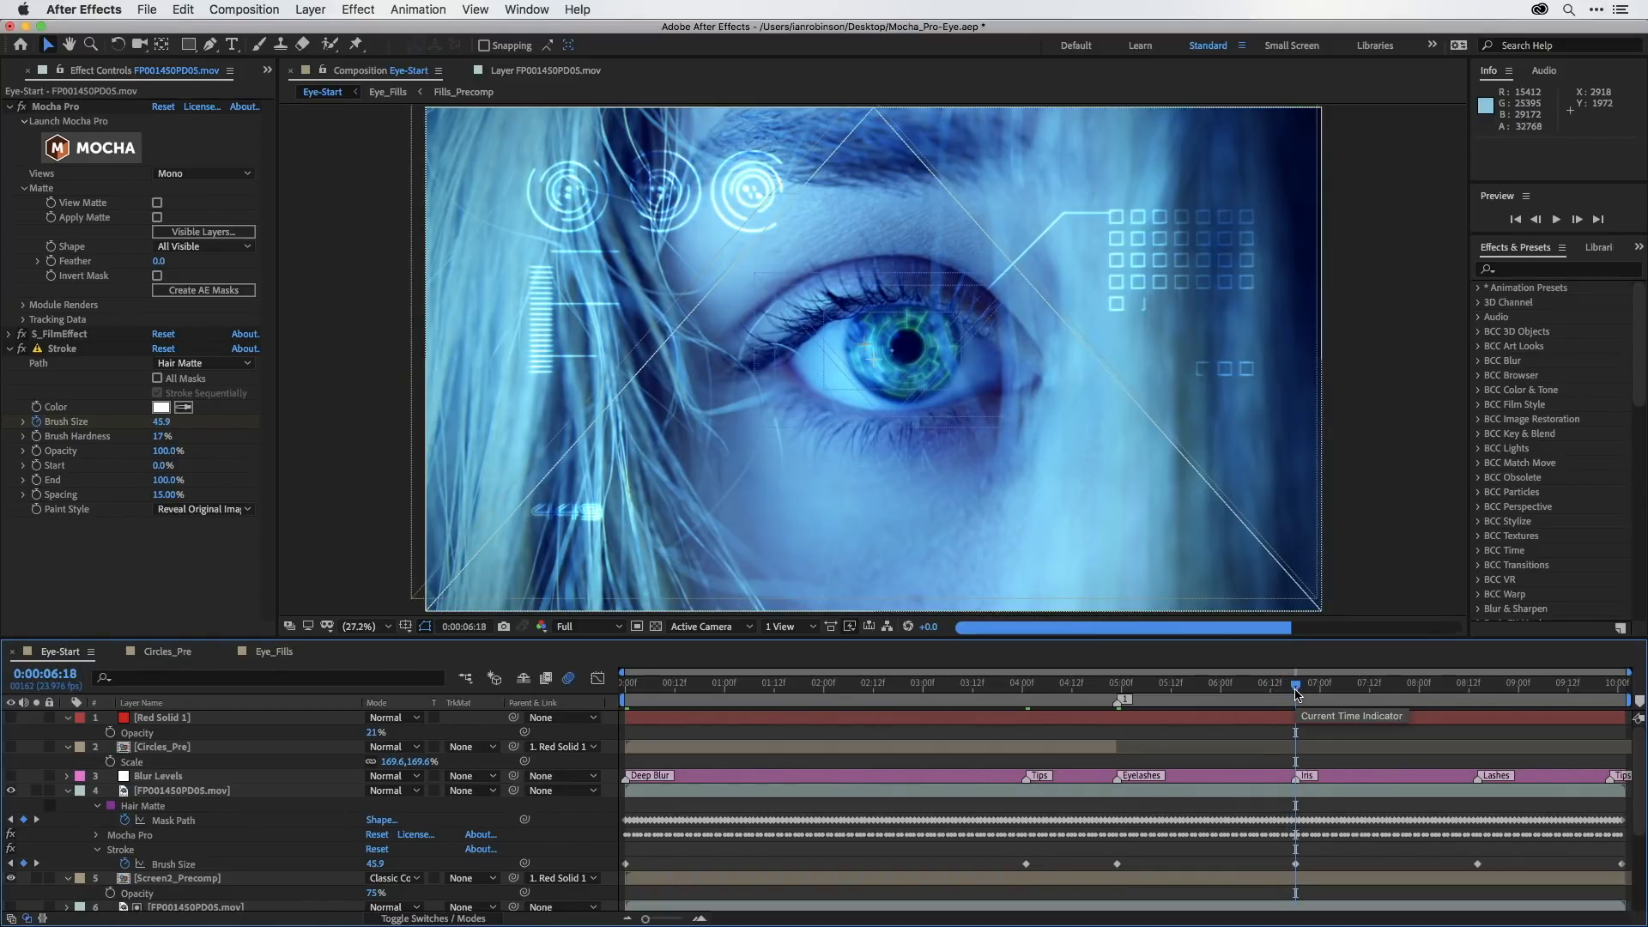
Rename the stroked footage layer as Hair Over.
{"action": "left_click", "coordinate": [143, 792]}
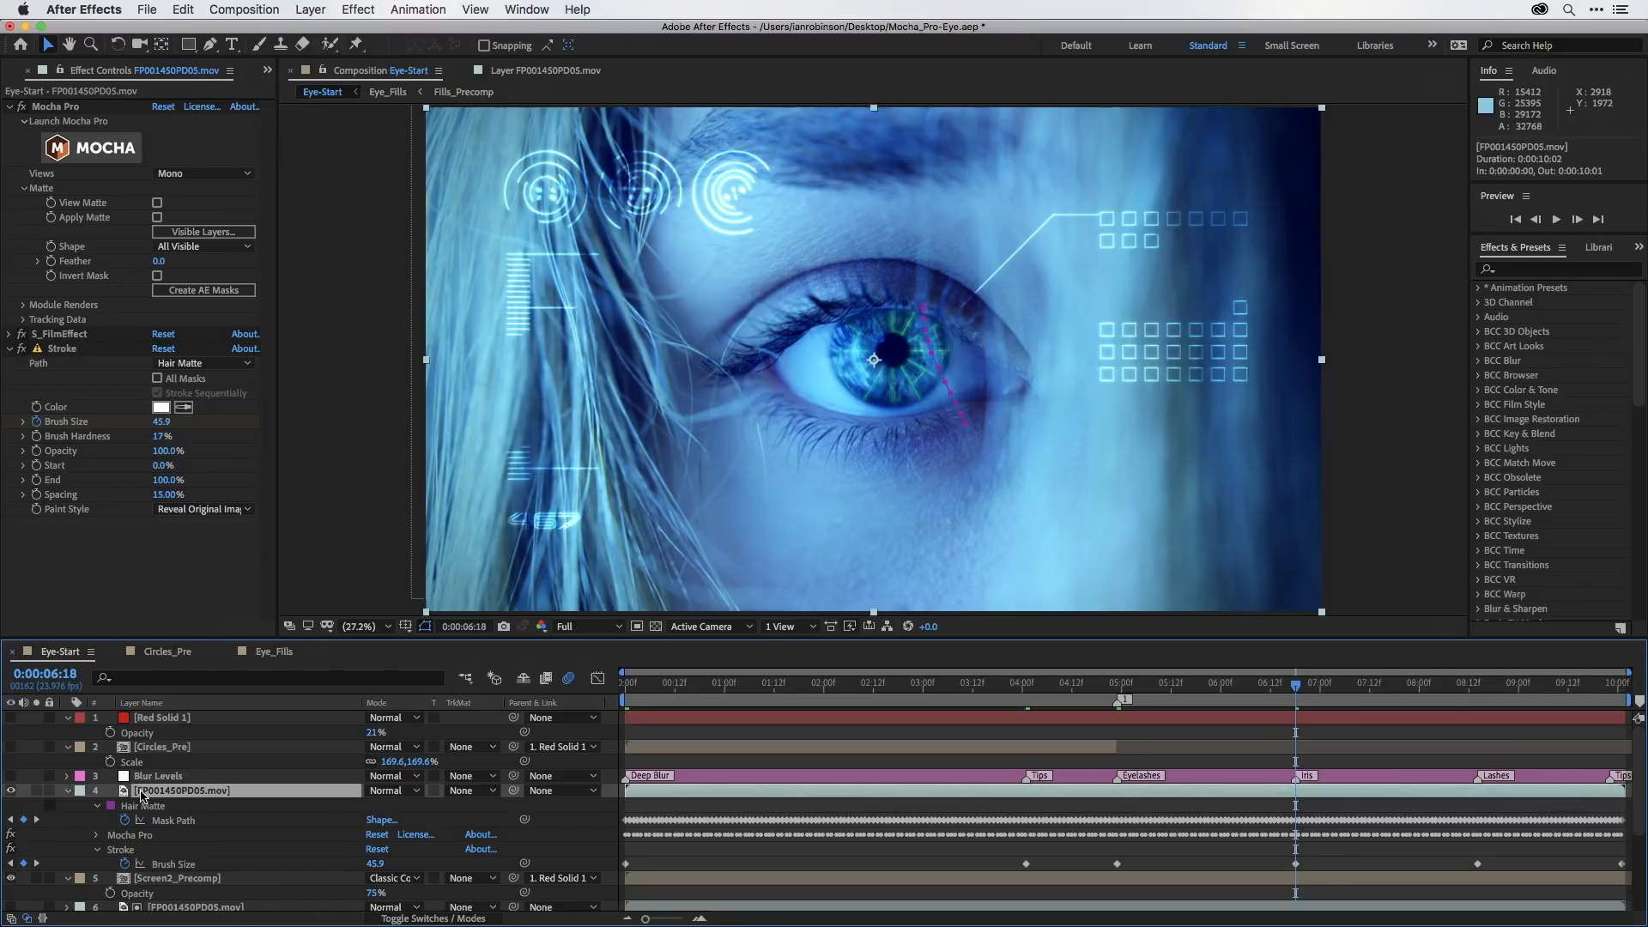
{"action": "key", "text": "Return"}
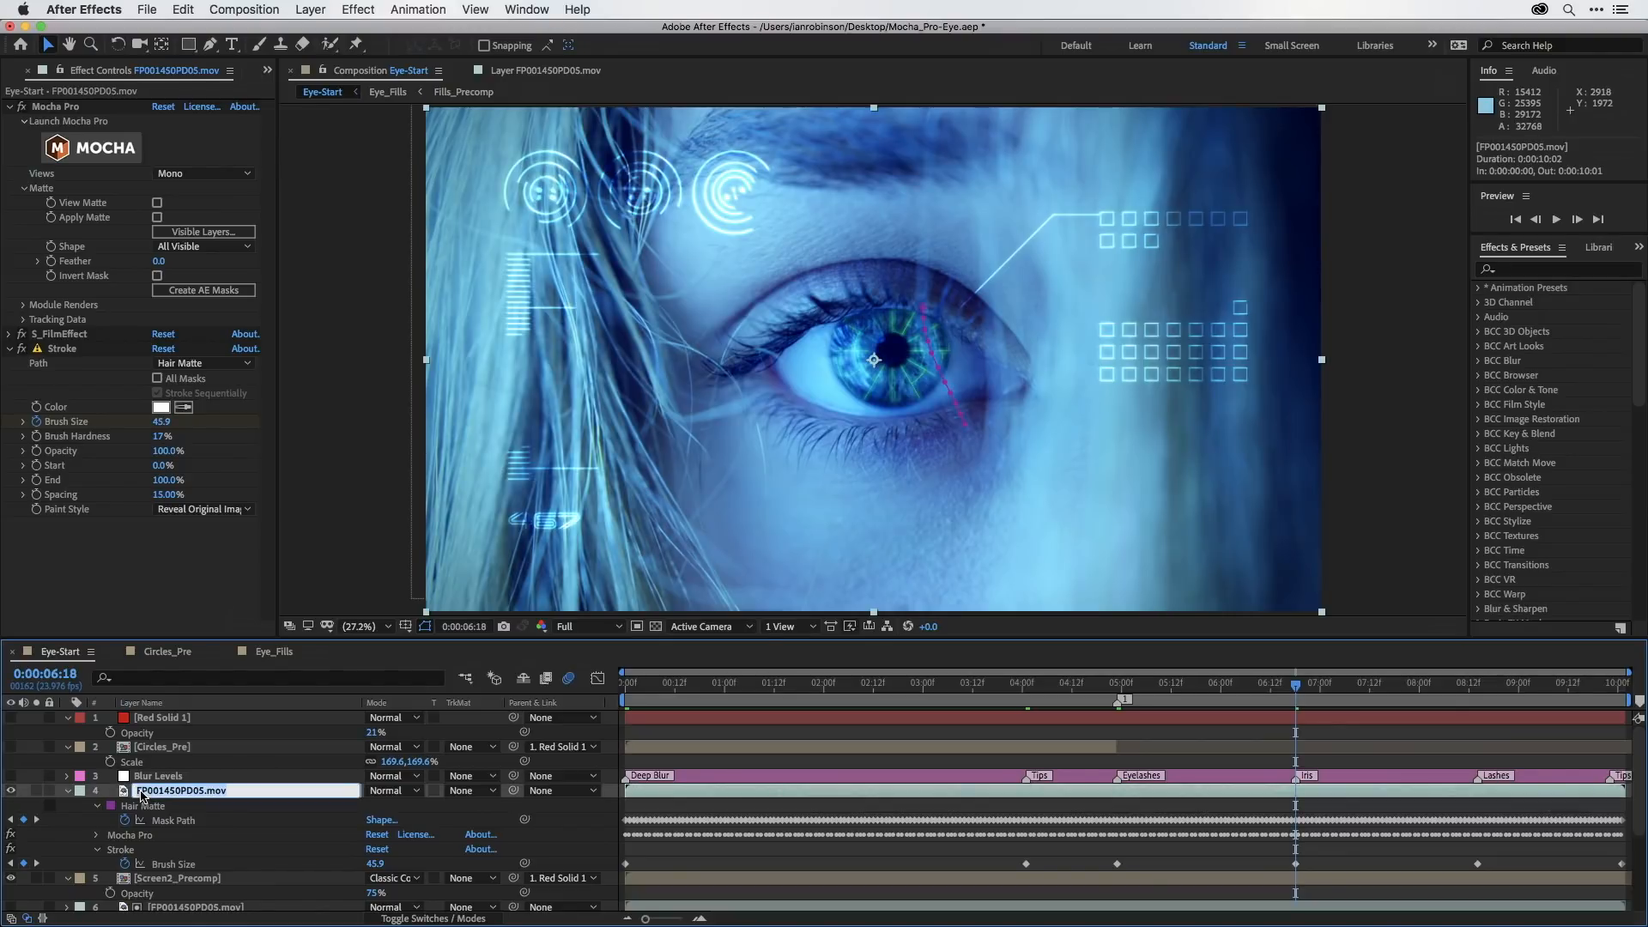
{"action": "type", "text": "Hair Over"}
{"action": "key", "text": "Return"}
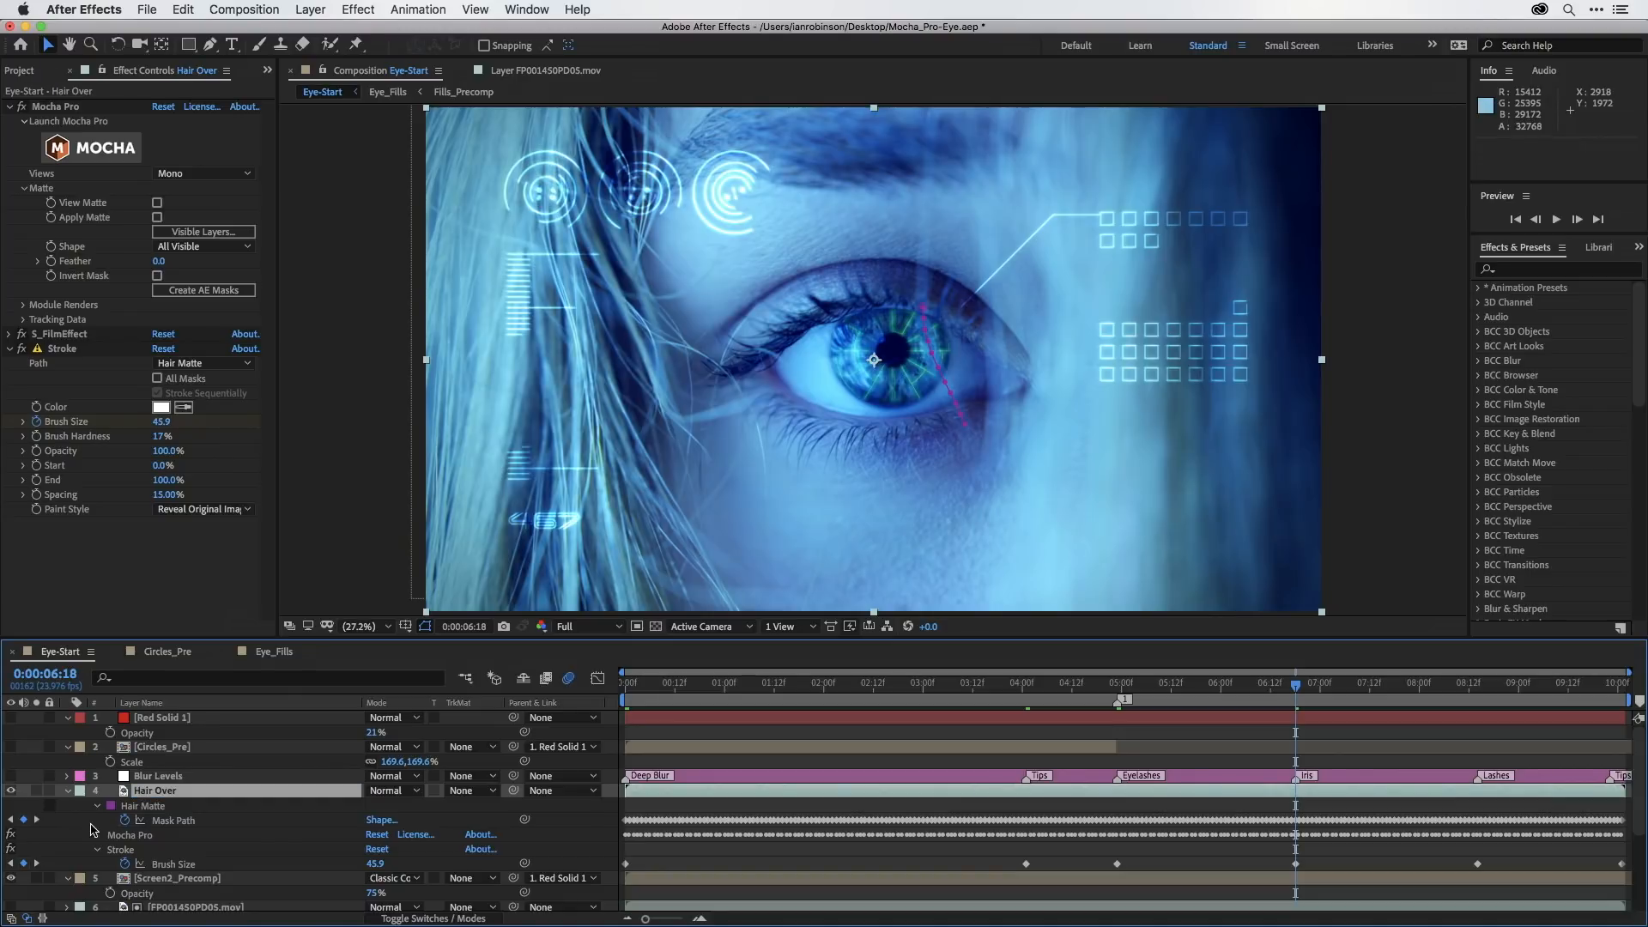
Make the Circles_Pre layer visible, reveal its keyframes and enable its S_RackDefocus effect.
{"action": "left_click", "coordinate": [163, 748]}
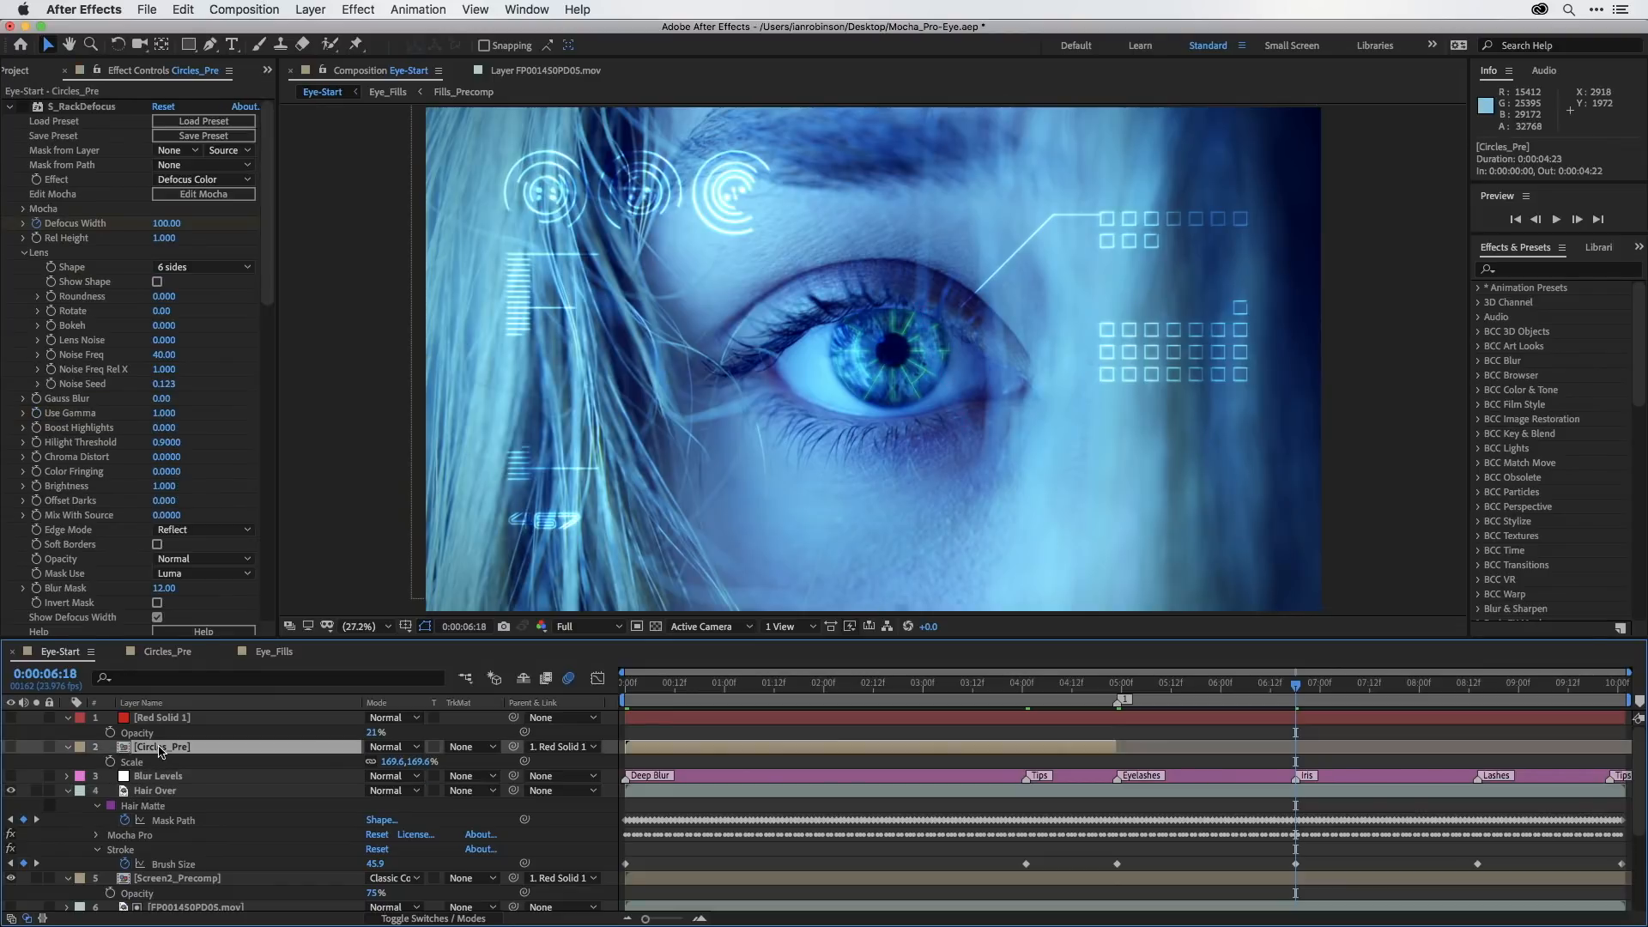
{"action": "left_click", "coordinate": [11, 747]}
{"action": "key", "text": "u"}
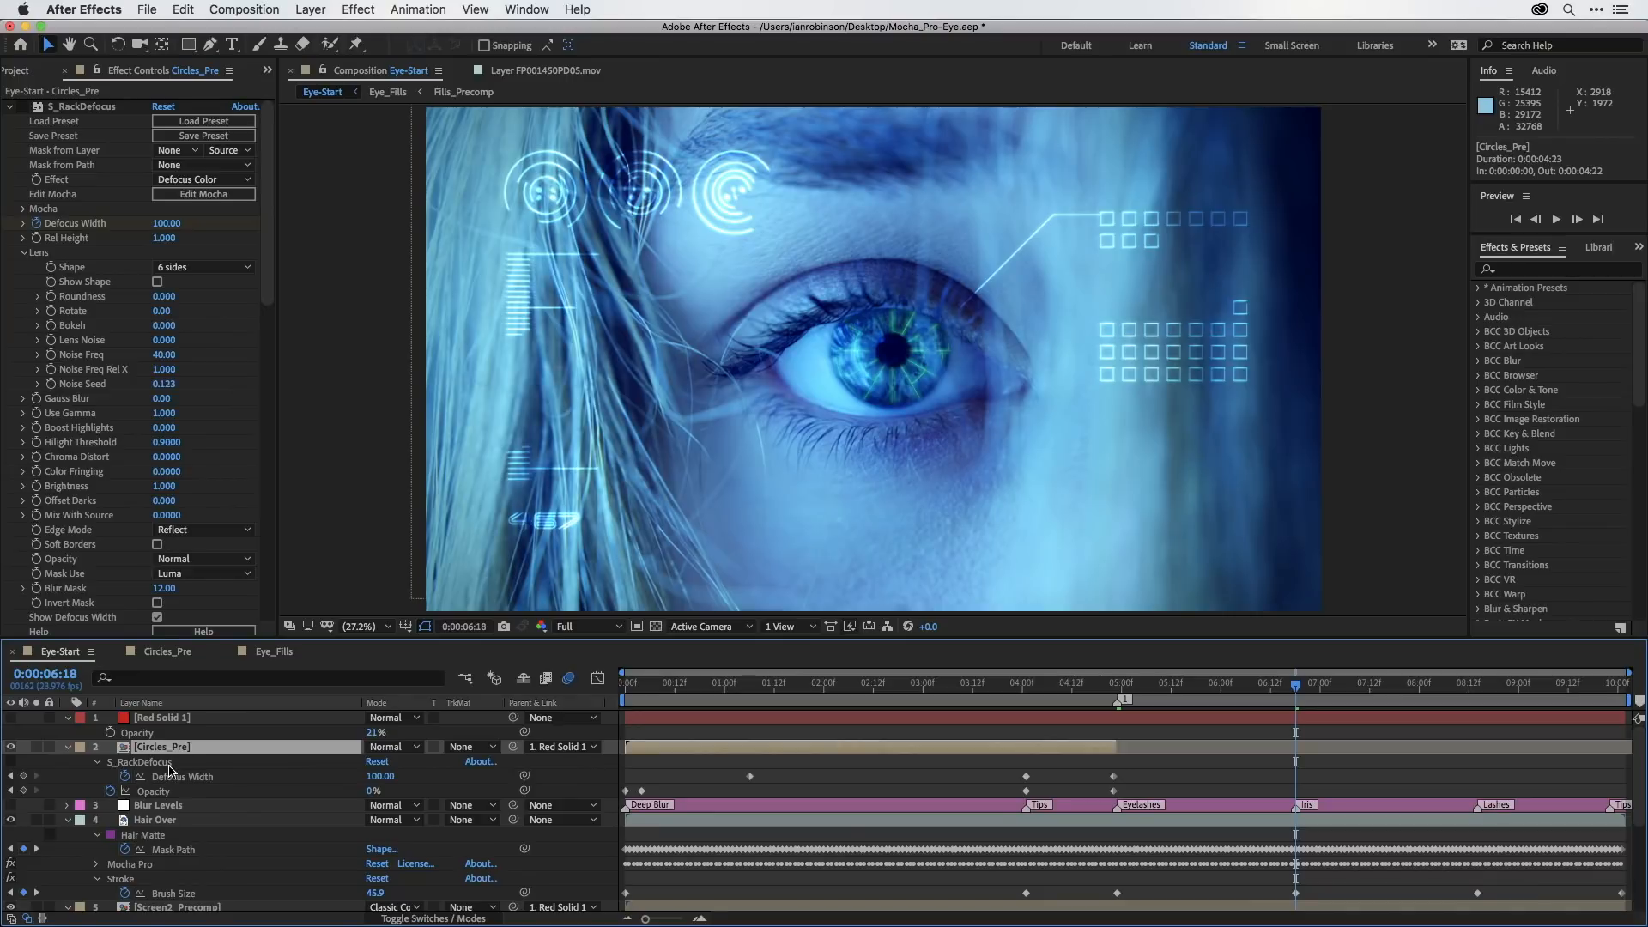
{"action": "left_click", "coordinate": [26, 118]}
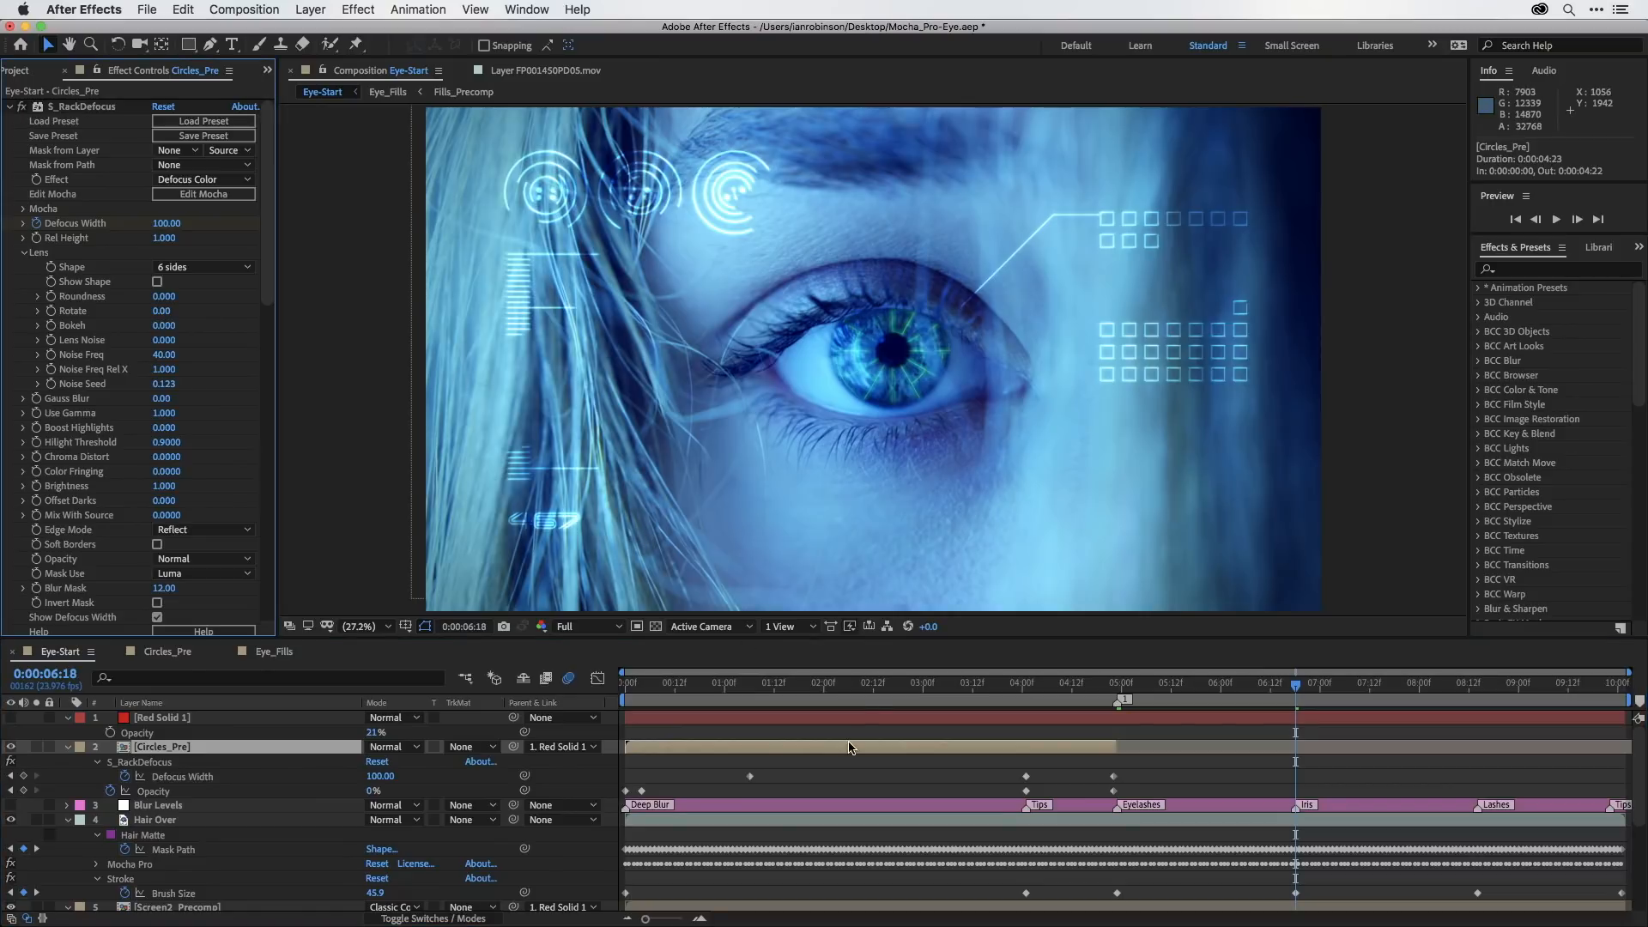
Preview the Circles_Pre layer's rack defocus and opacity fade at frames between 0:00:01:05 and 0:00:05:02.
{"action": "left_click_drag", "start_coordinate": [853, 683], "coordinate": [745, 687]}
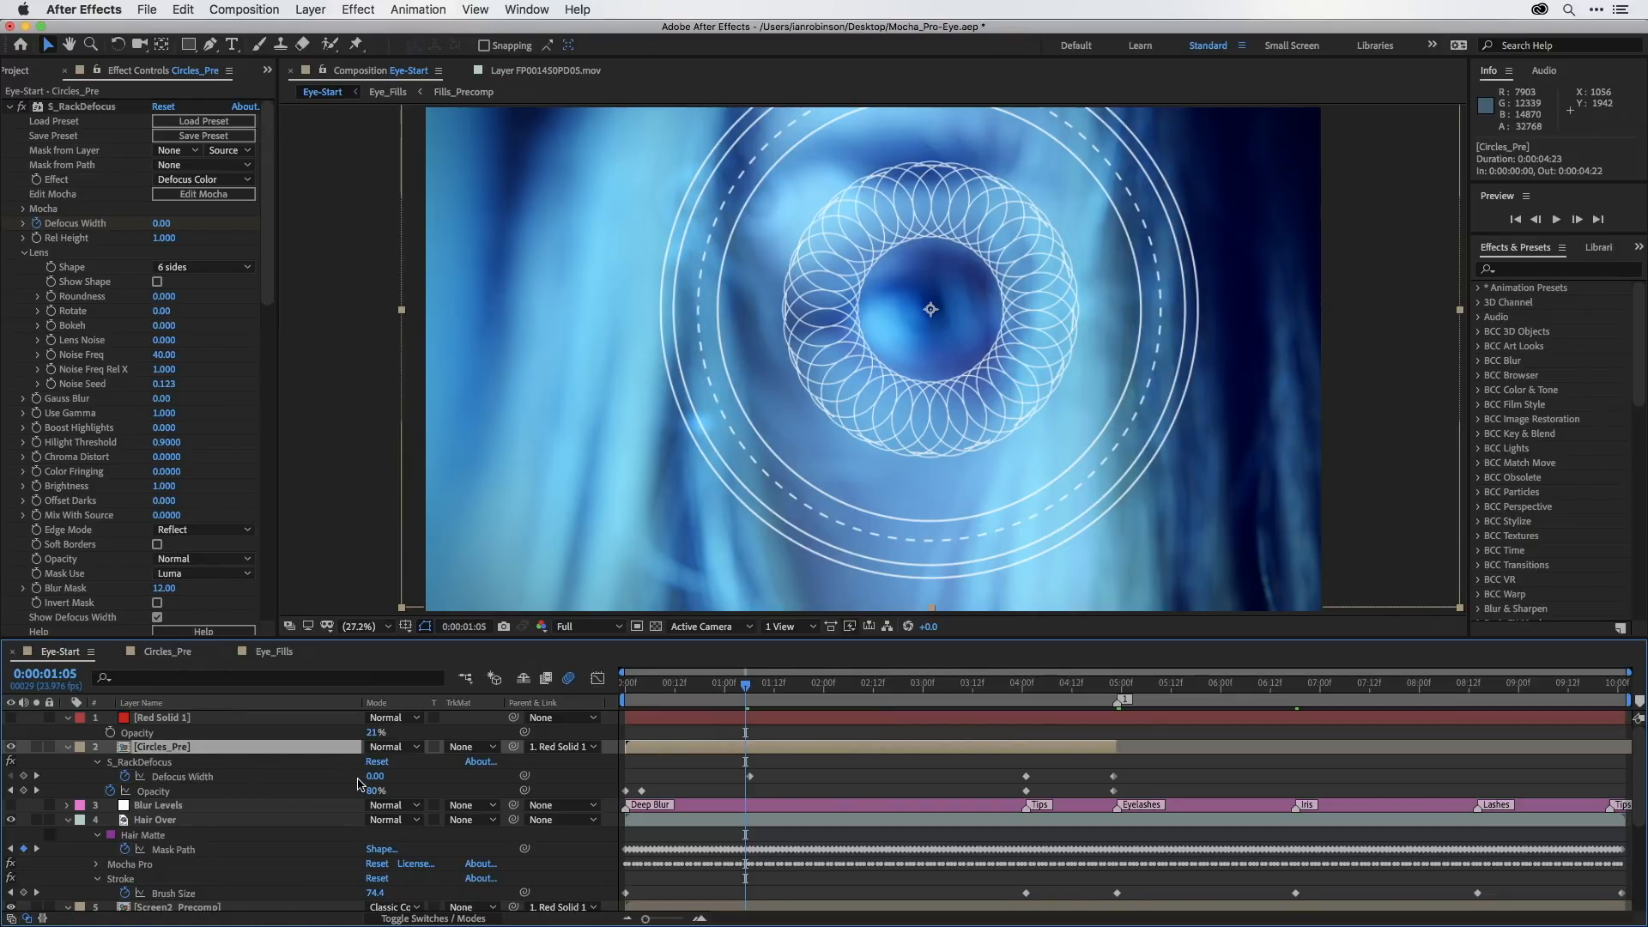
{"action": "left_click_drag", "start_coordinate": [765, 691], "coordinate": [944, 692]}
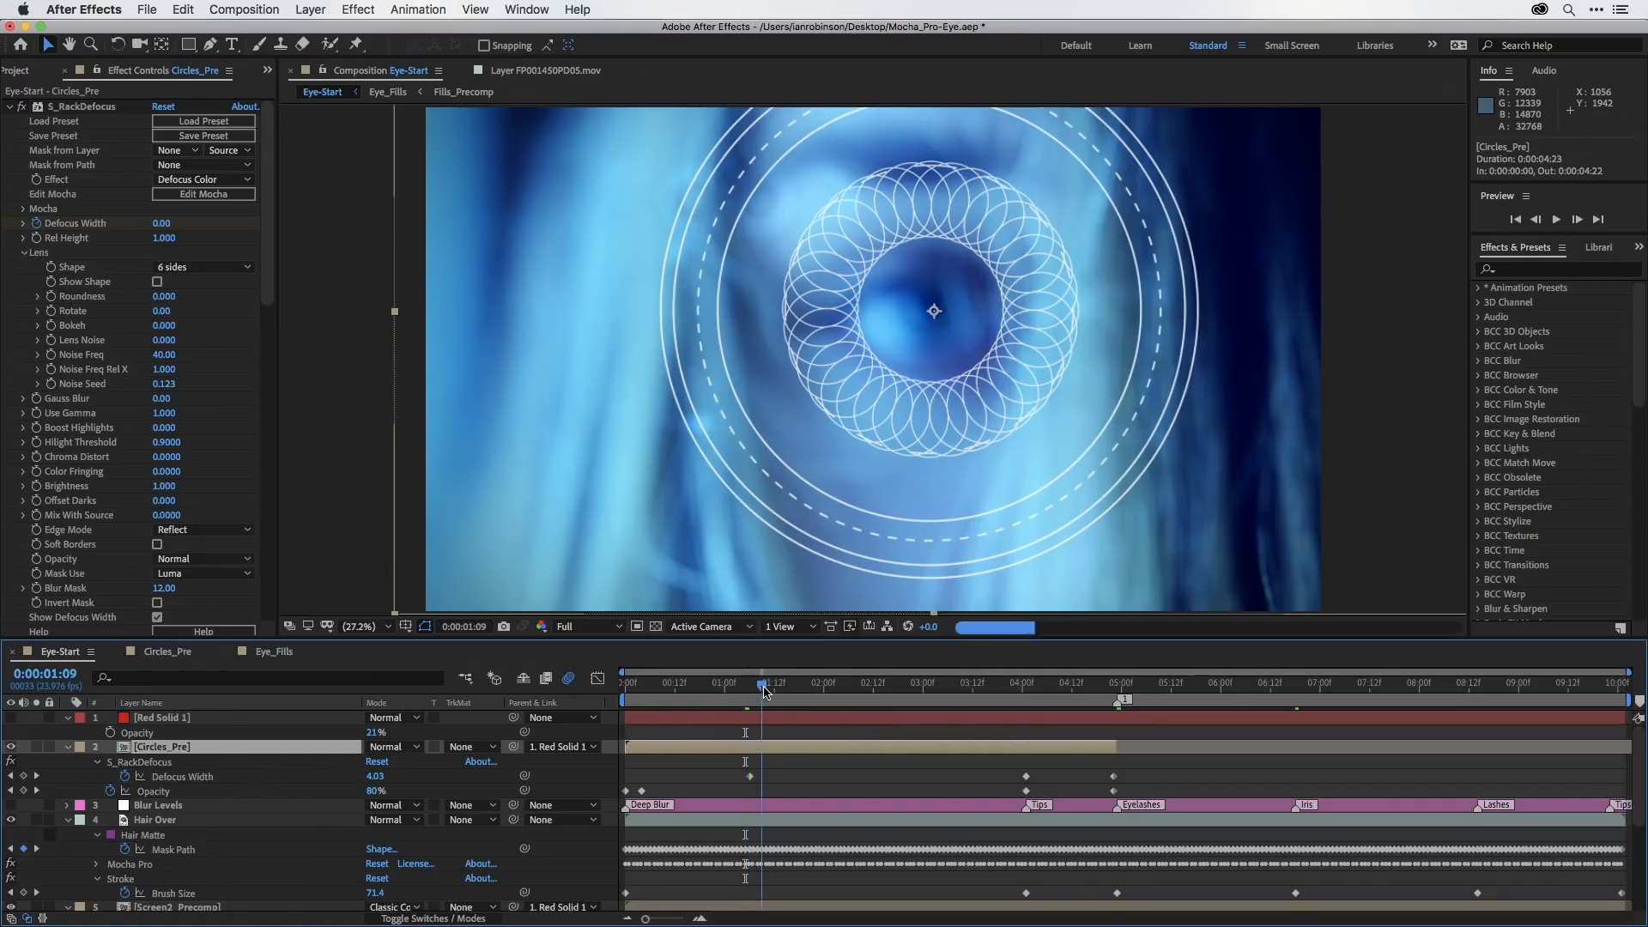
{"action": "key", "text": "space"}
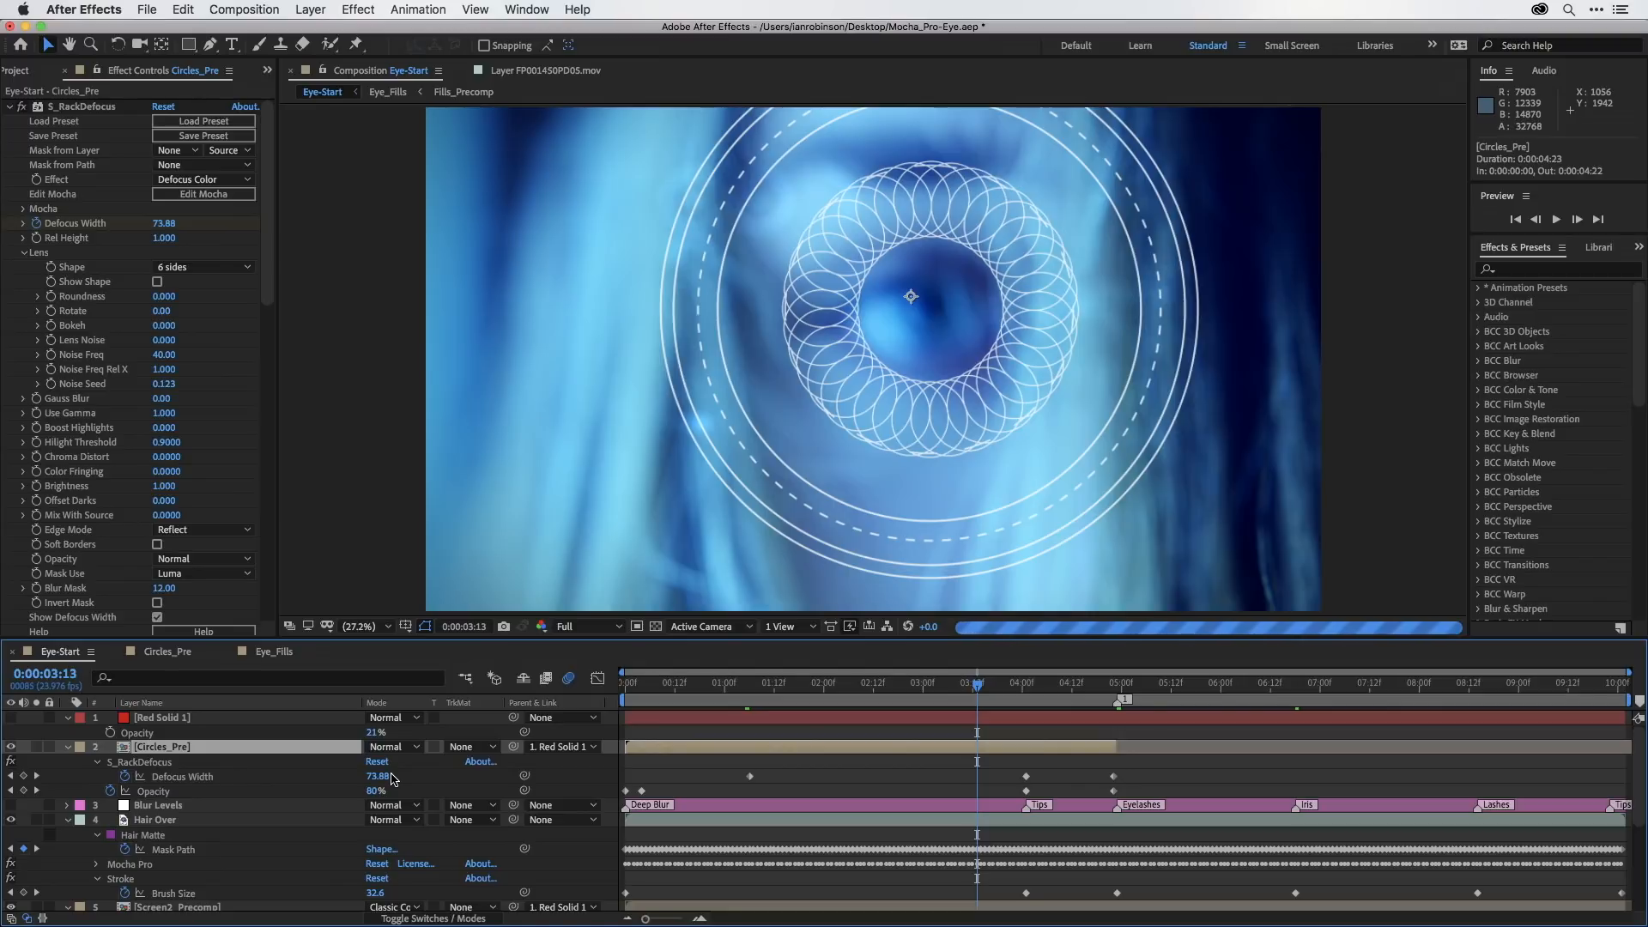
{"action": "key", "text": "space"}
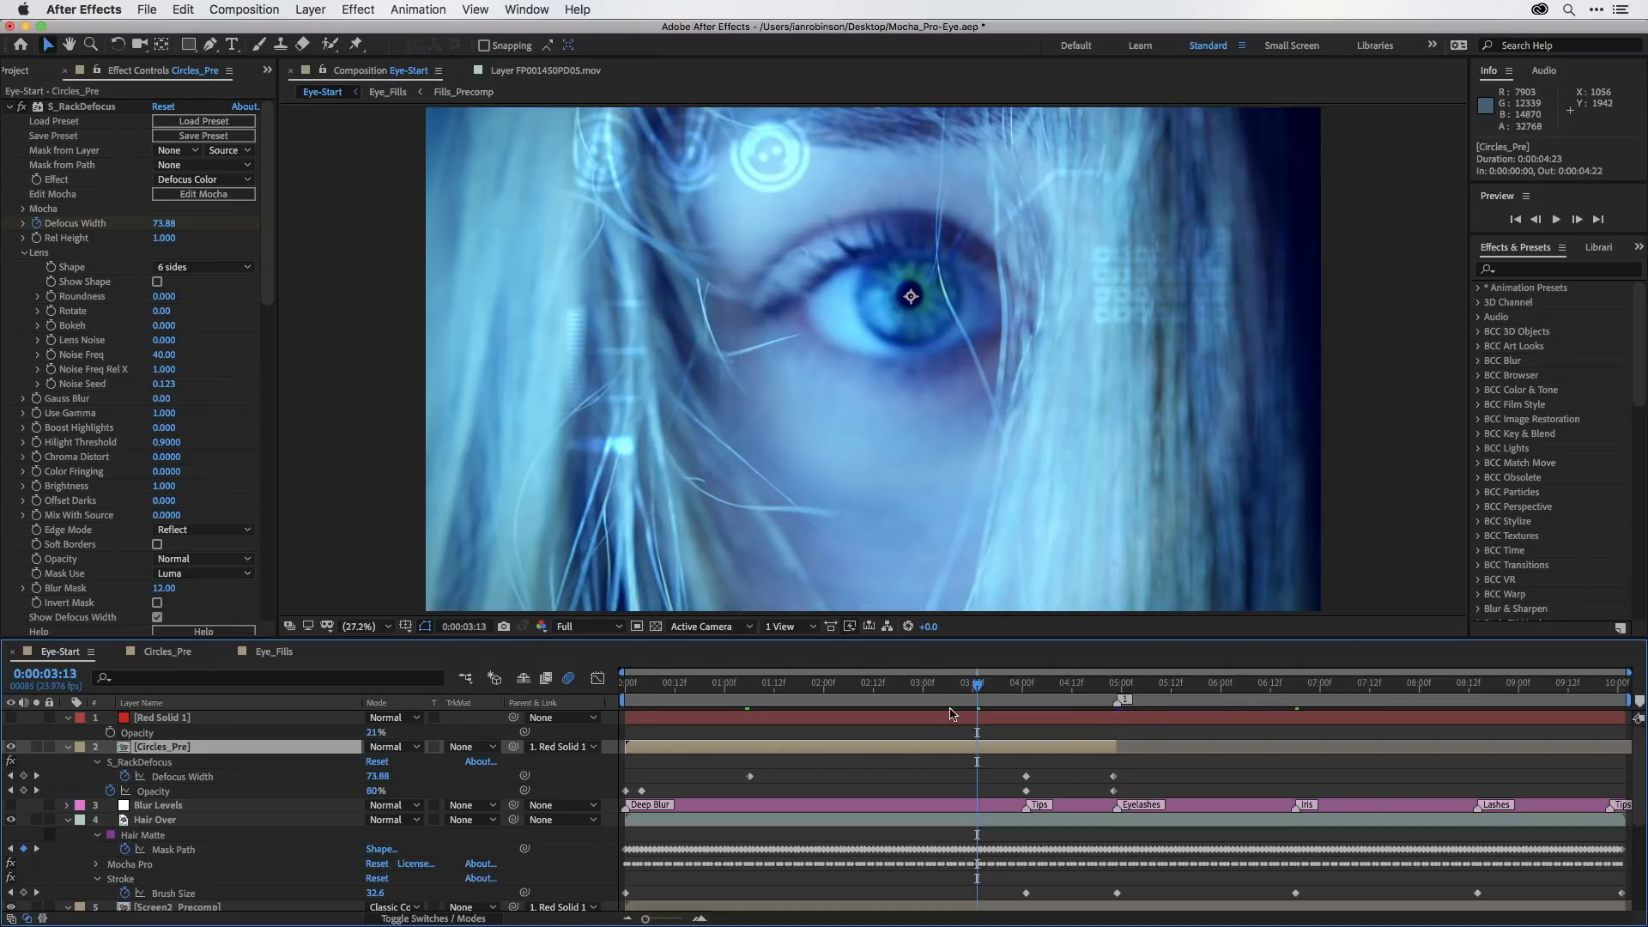
{"action": "left_click_drag", "start_coordinate": [944, 686], "coordinate": [901, 687]}
{"action": "key", "text": "space"}
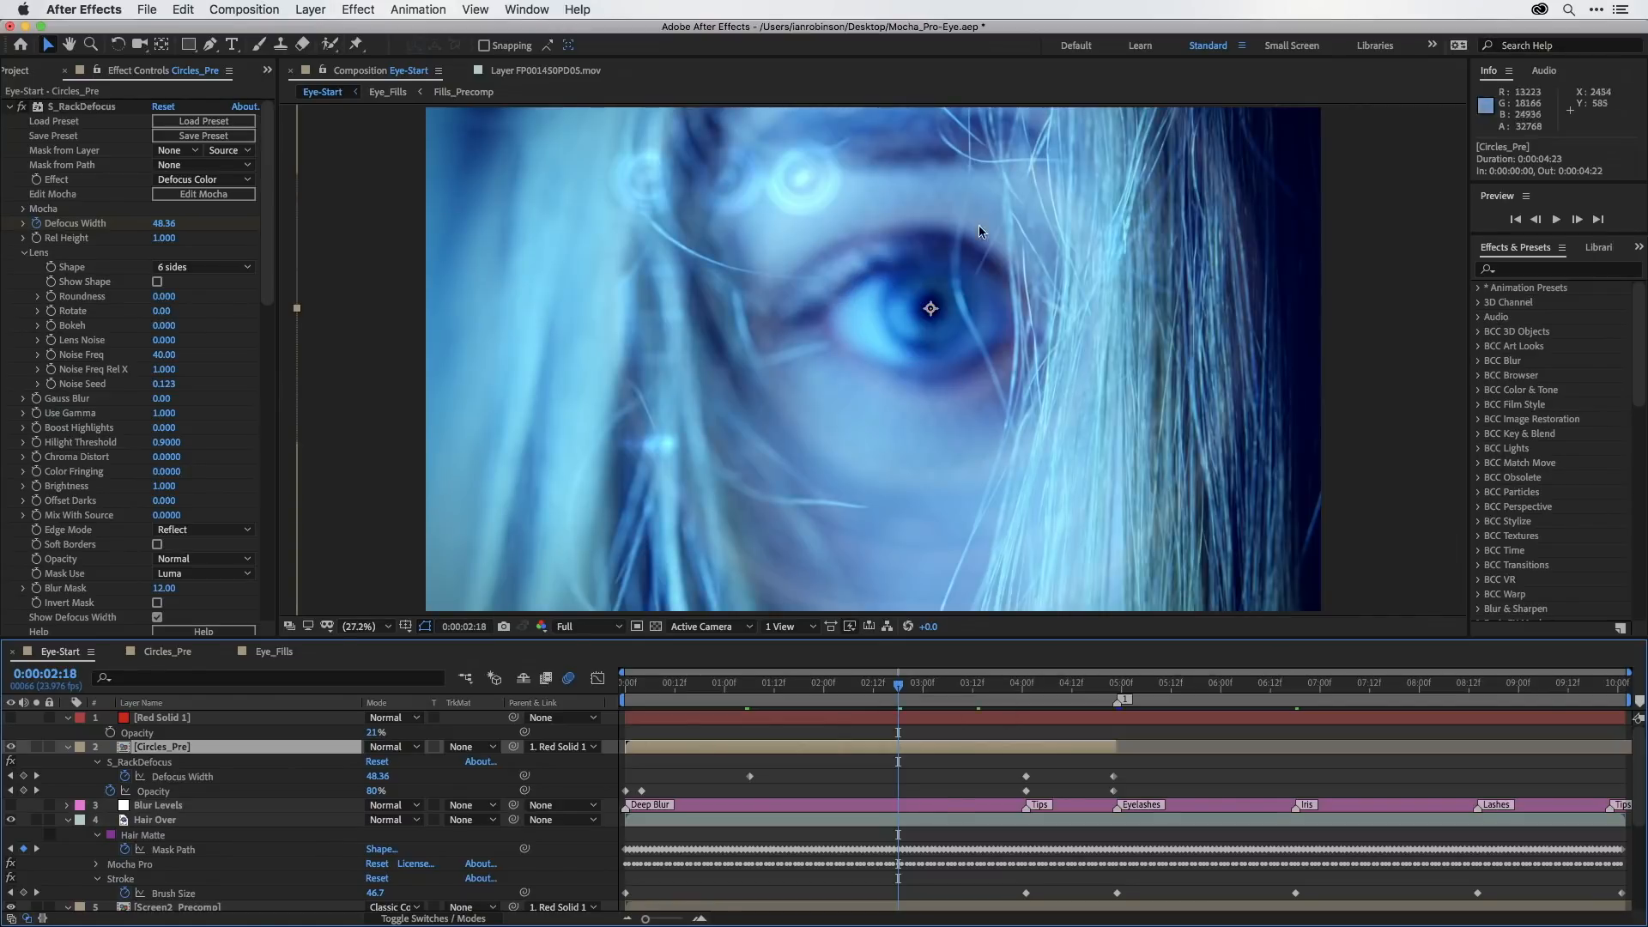
{"action": "left_click", "coordinate": [837, 691]}
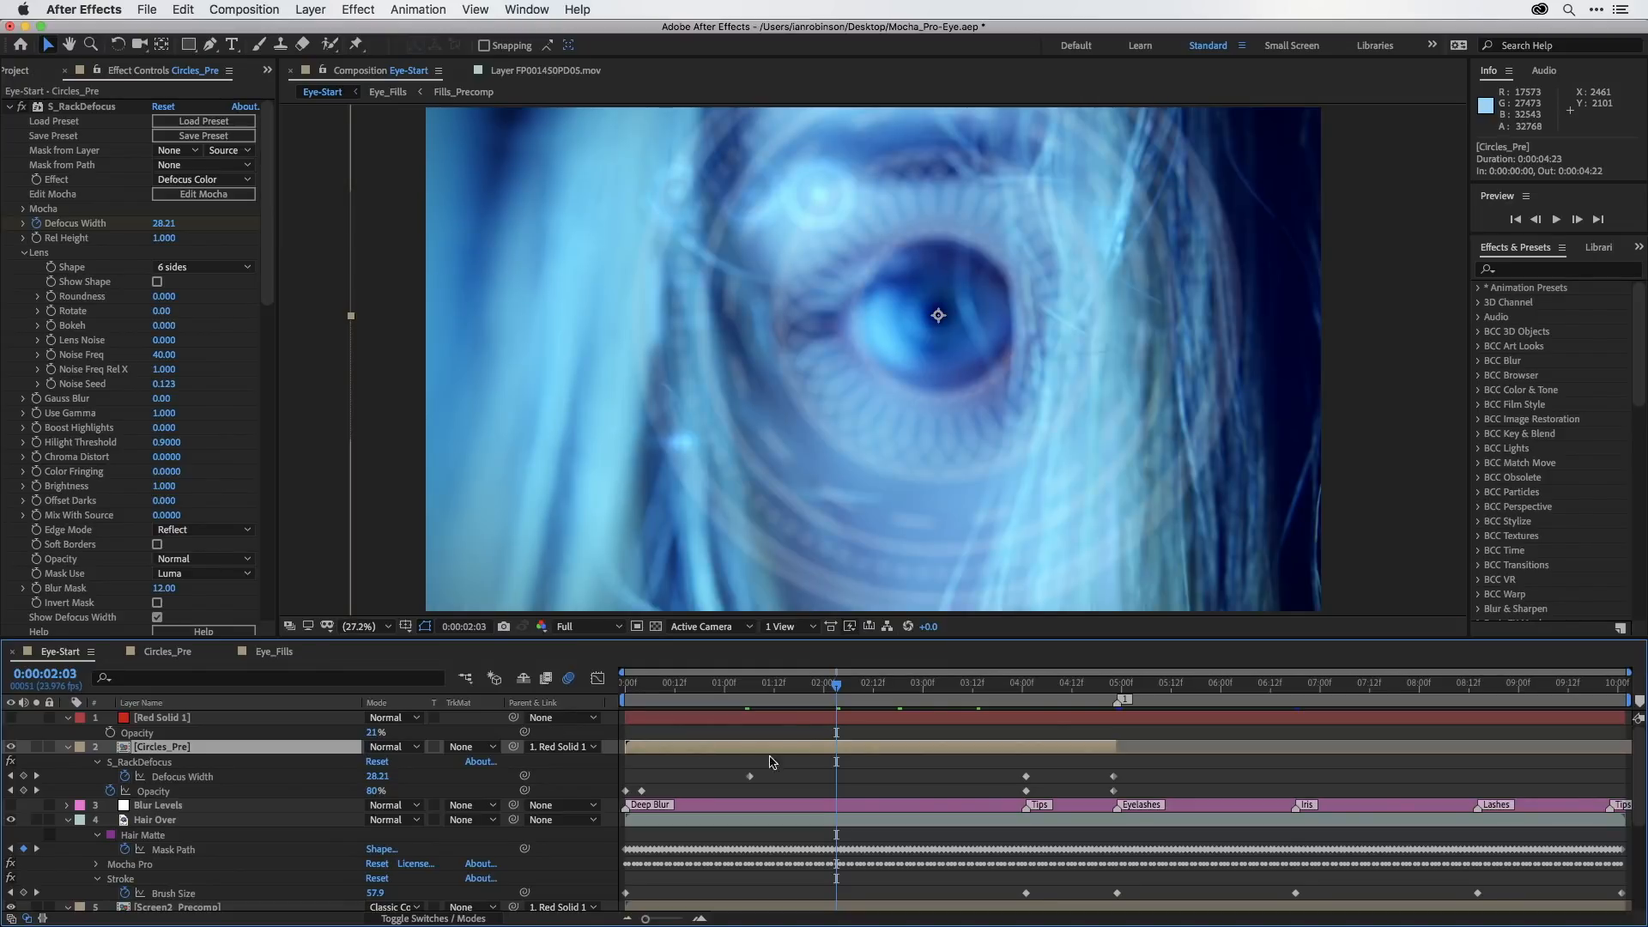
{"action": "left_click", "coordinate": [869, 691]}
{"action": "left_click_drag", "start_coordinate": [869, 691], "coordinate": [1024, 686]}
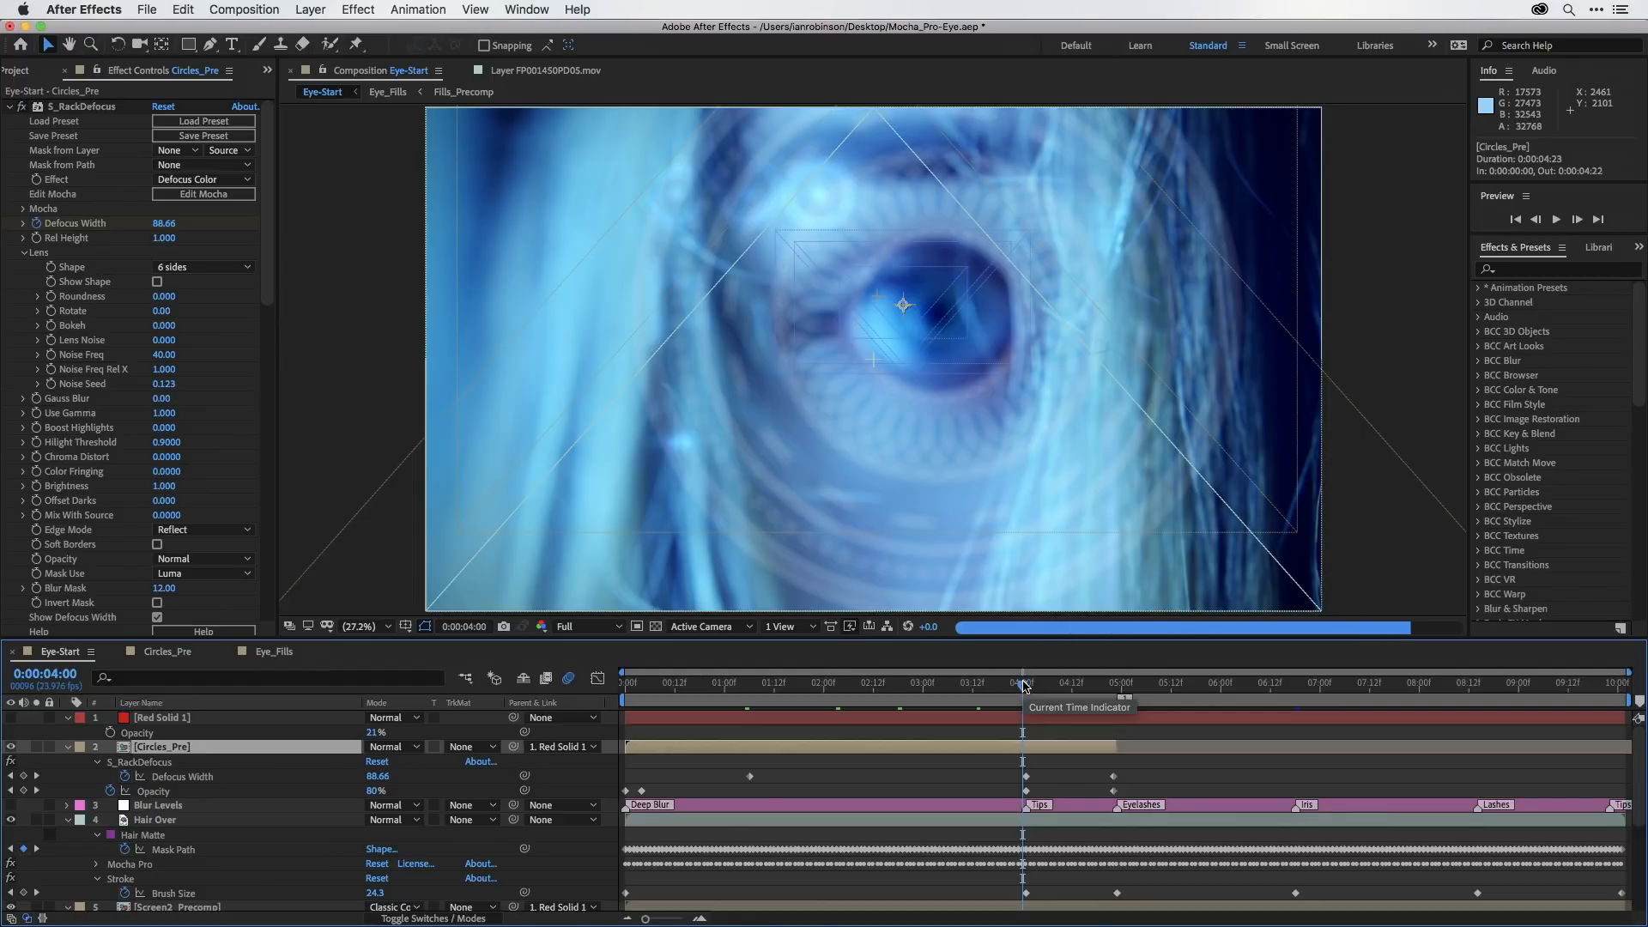
{"action": "left_click_drag", "start_coordinate": [1024, 684], "coordinate": [1080, 692]}
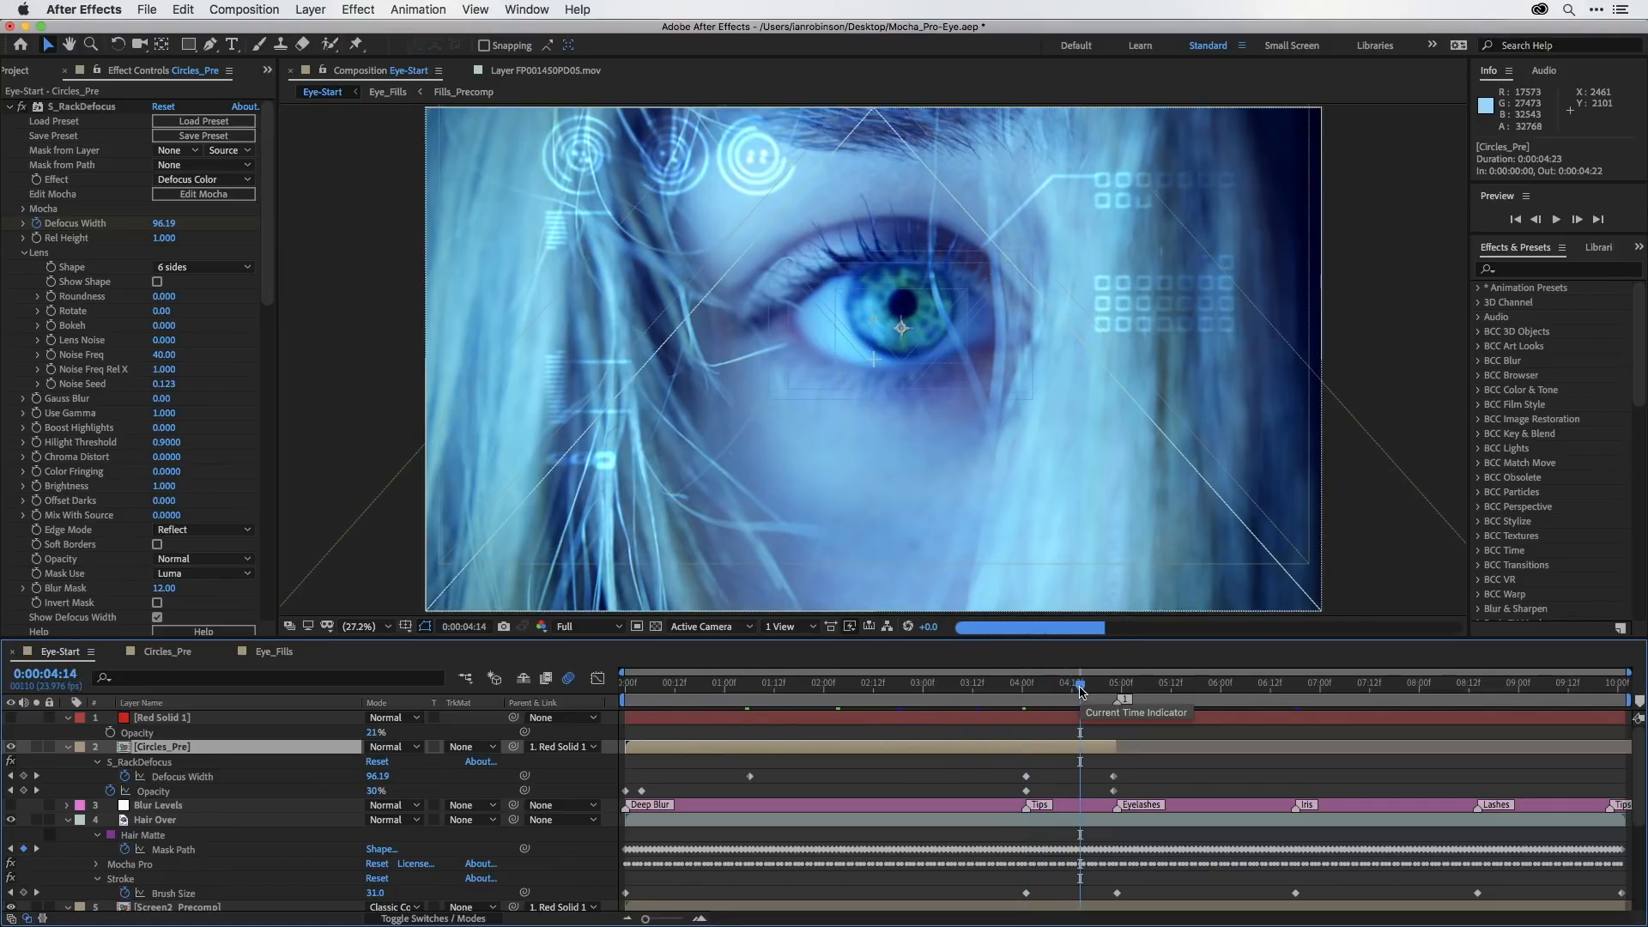
{"action": "left_click_drag", "start_coordinate": [1080, 692], "coordinate": [1131, 692]}
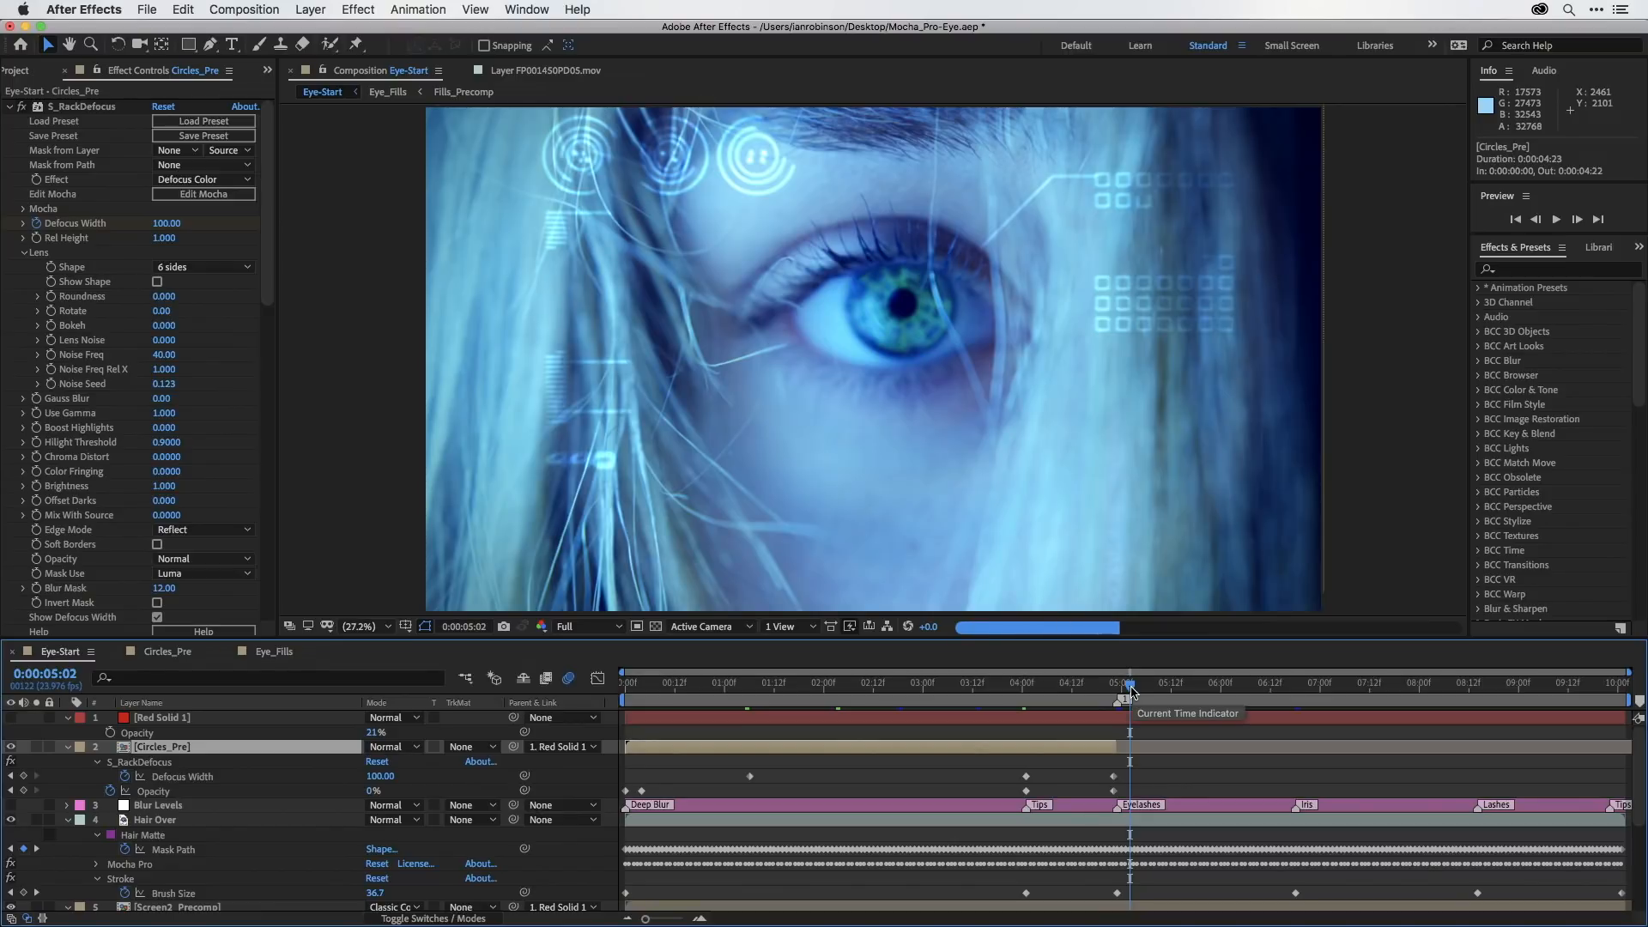